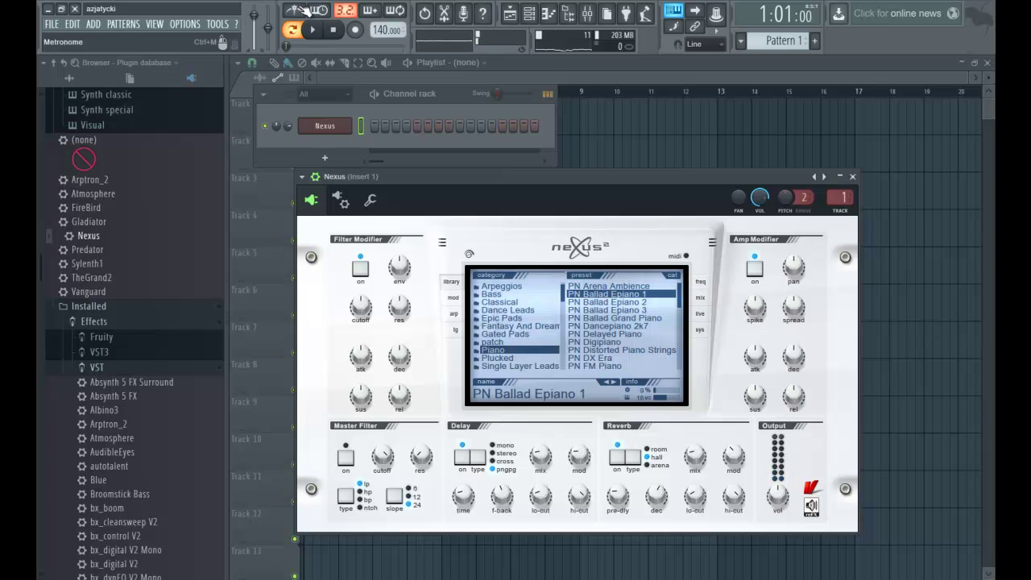
Step: Record a live chord progression with the Nexus piano into Pattern 1 and open it in the piano roll
left_click(356, 30)
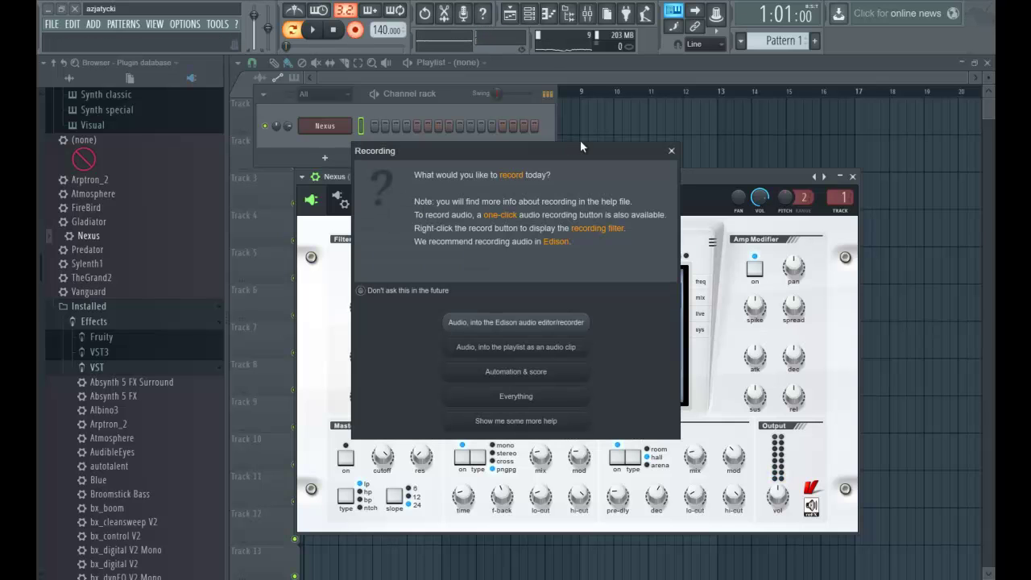
left_click(671, 151)
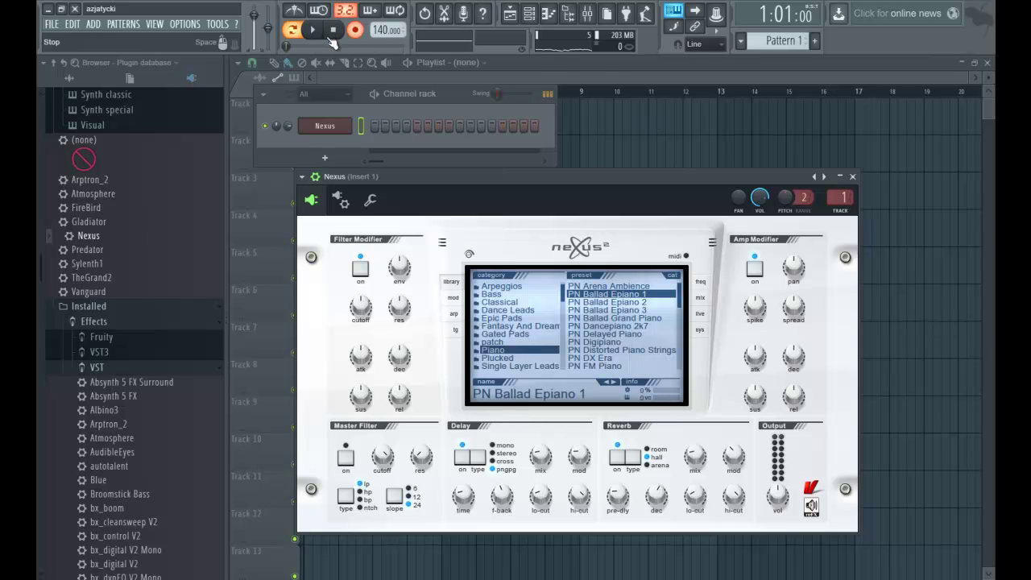
left_click(313, 31)
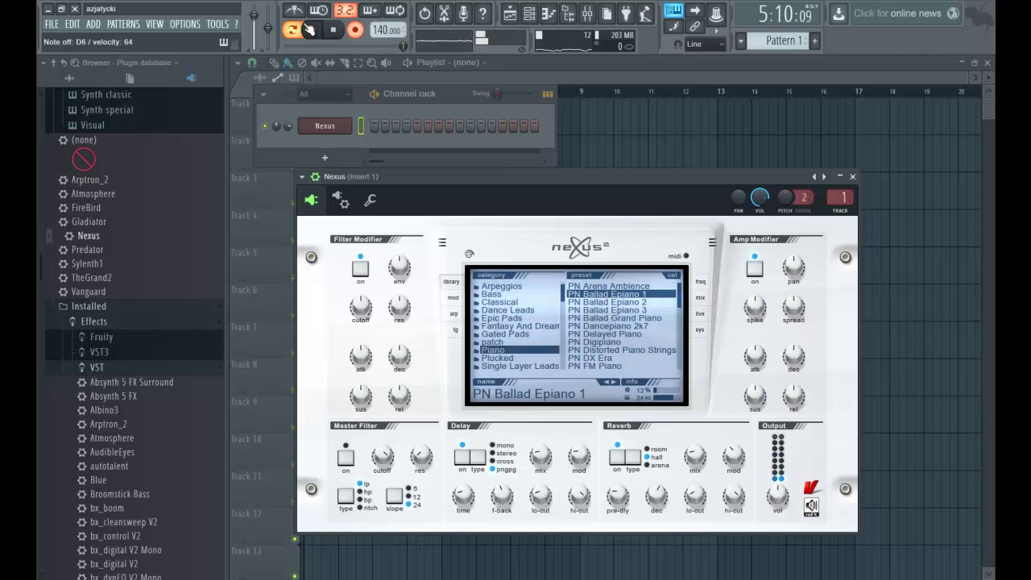
left_click(333, 30)
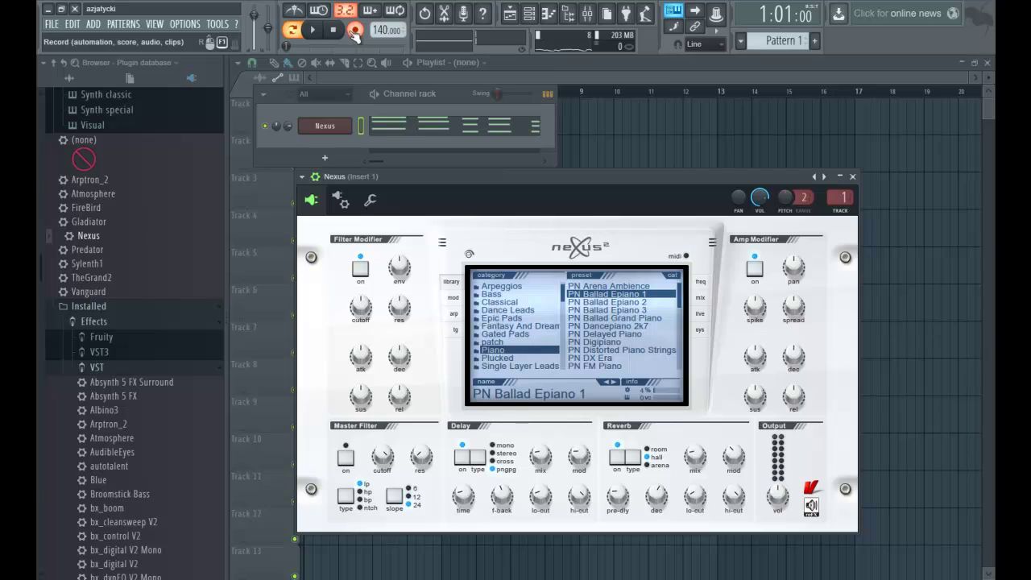
left_click(412, 129)
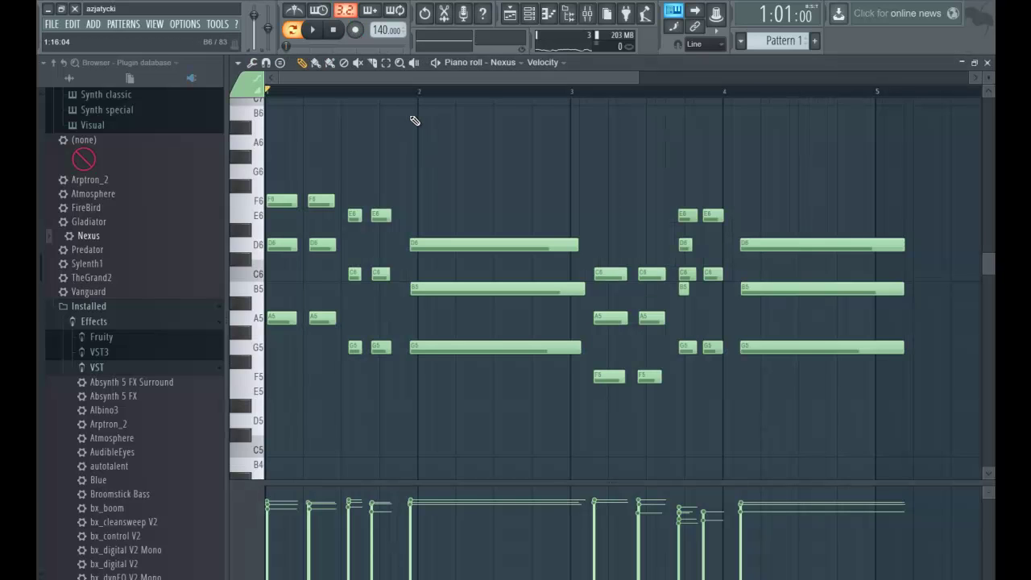
Step: Play the take and try quantizing it with Leave end time at minimum start-time strength, resetting and closing the quantizer without accepting
key("space")
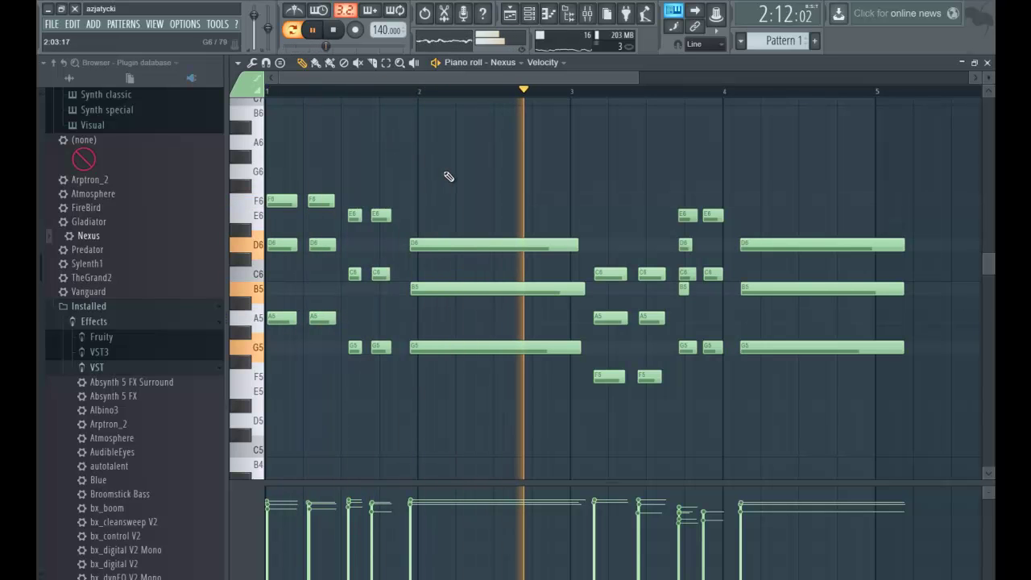
key("alt+q")
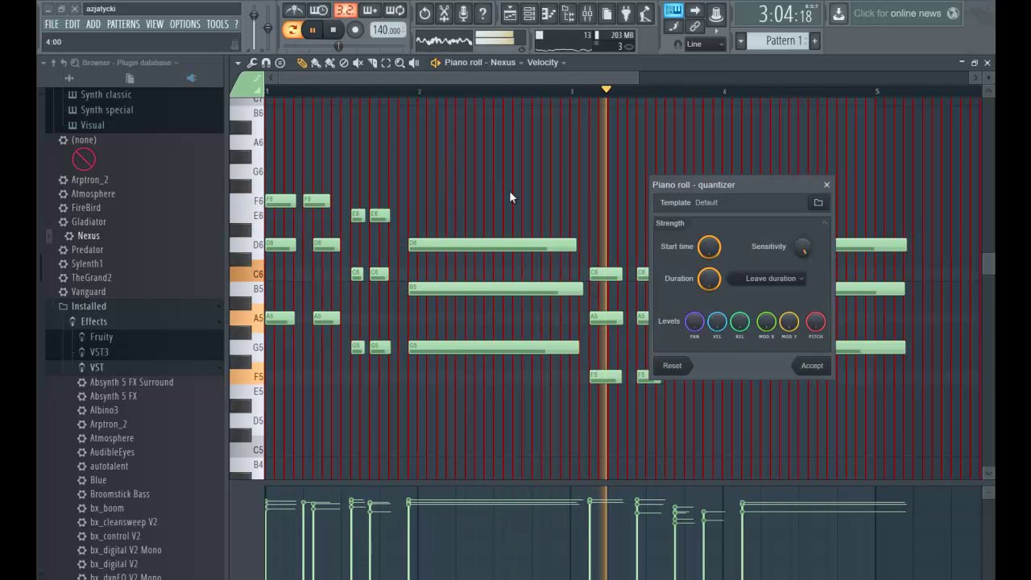
left_click(799, 278)
left_click(789, 308)
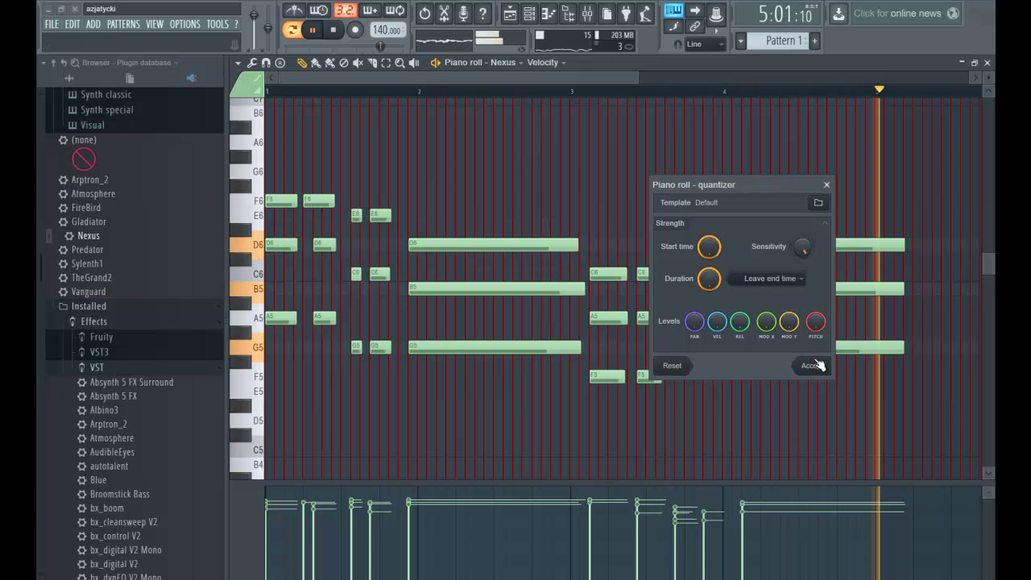
left_click_drag(709, 246, 732, 483)
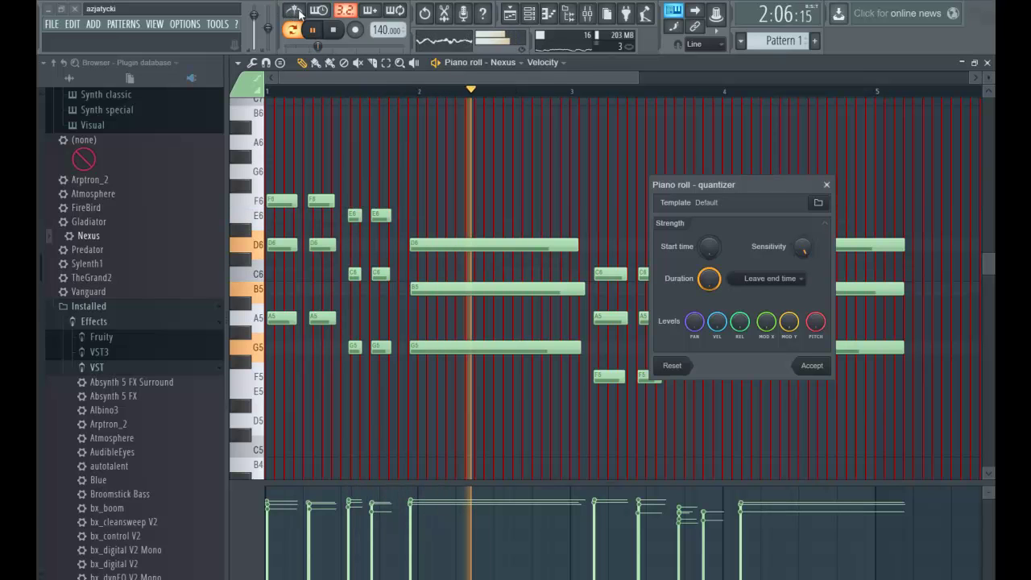
key("space")
left_click(672, 365)
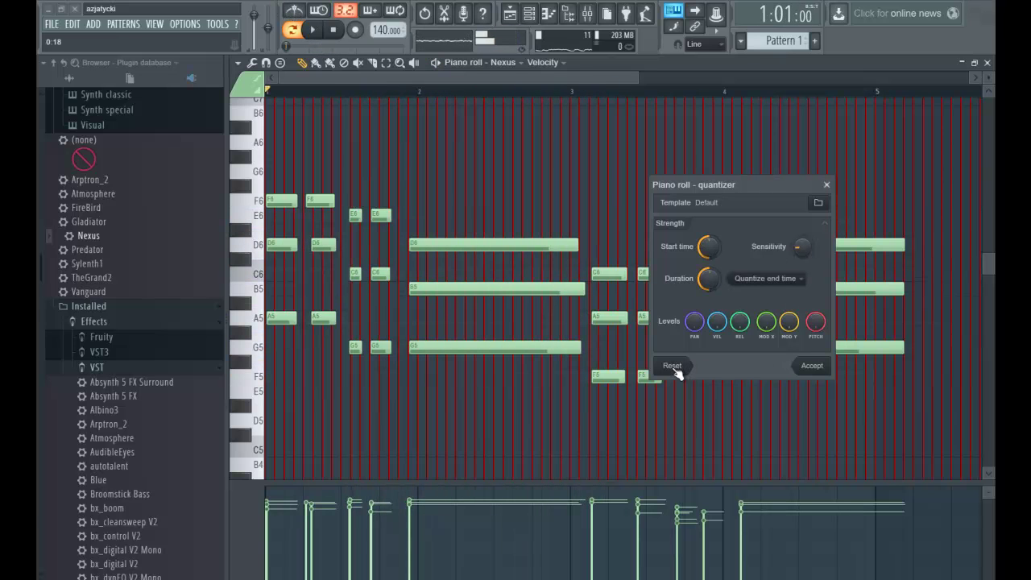
left_click(826, 184)
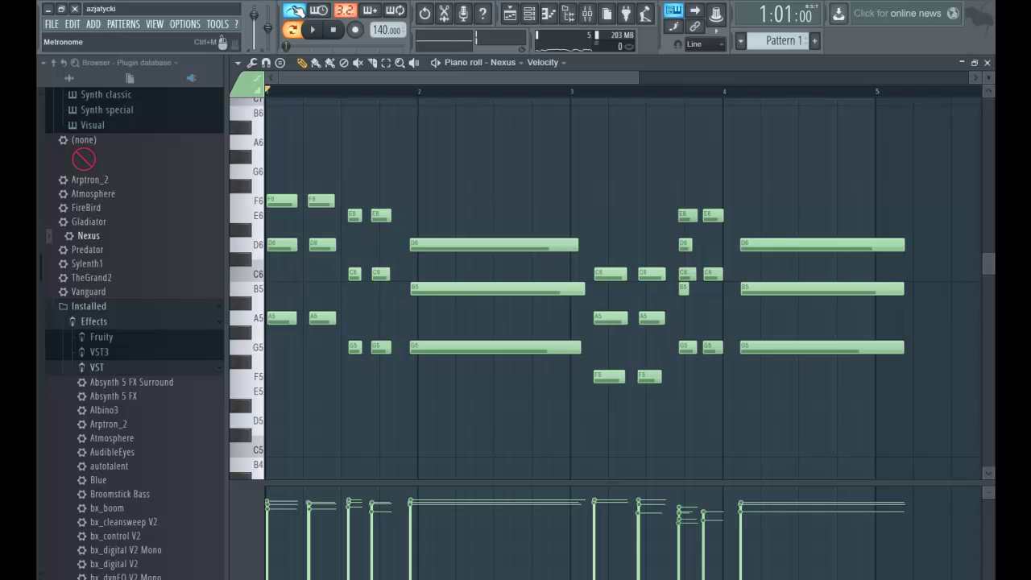
Step: Play the take against the metronome and preview Leave end time quantizing at minimum and full start-time strength
key("space")
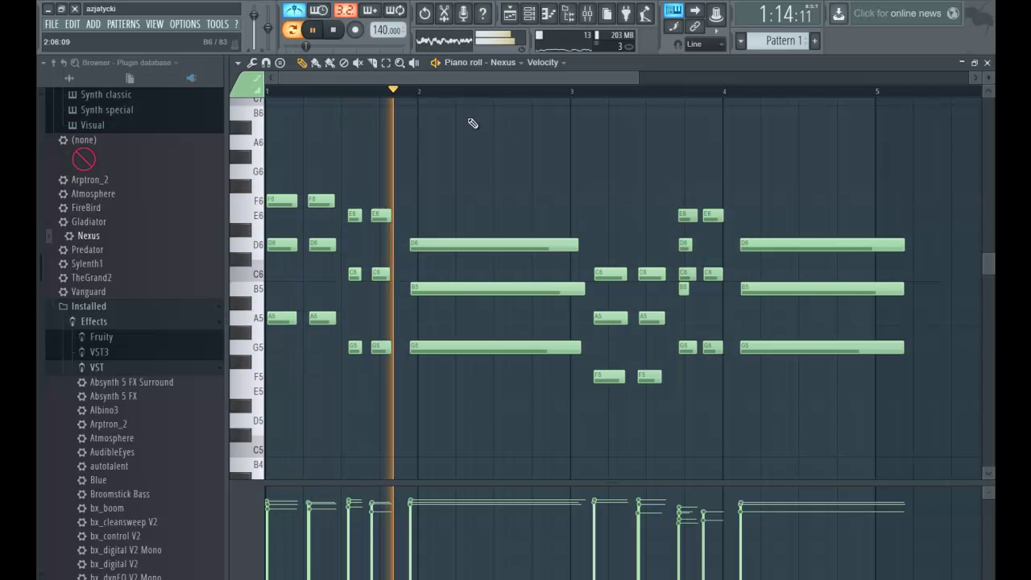
key("ctrl+q")
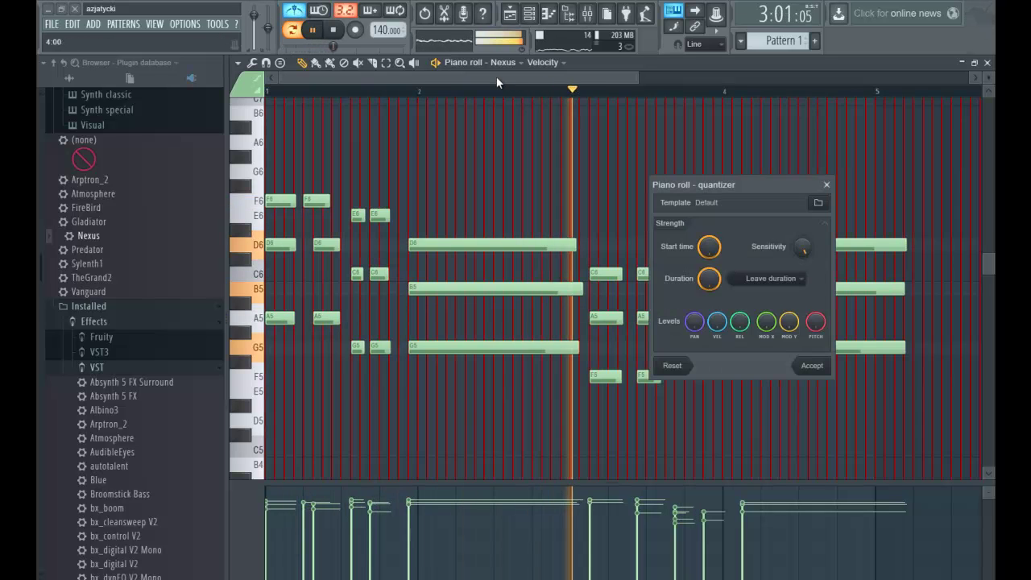
left_click(770, 278)
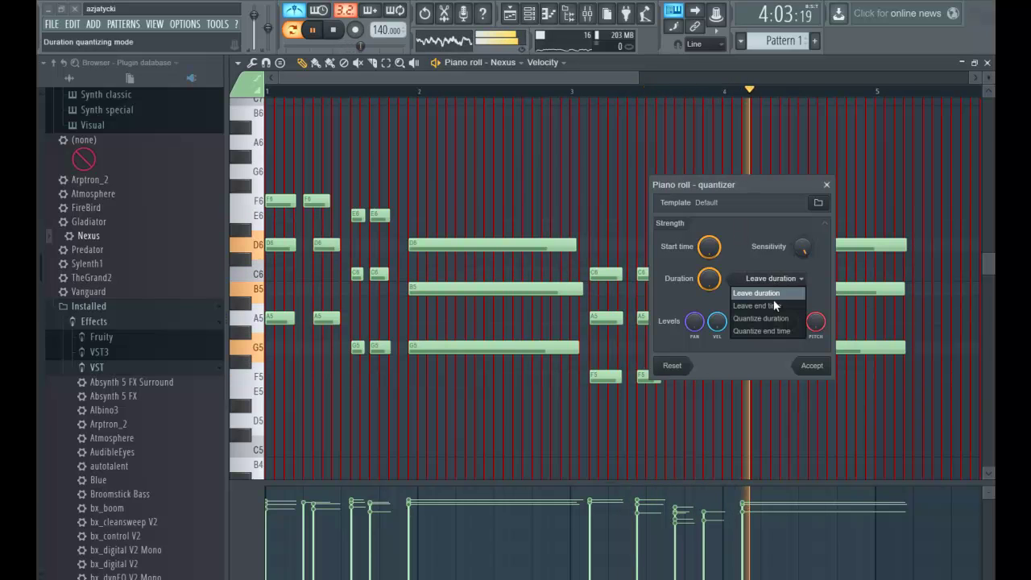
left_click(772, 305)
left_click_drag(709, 246, 709, 274)
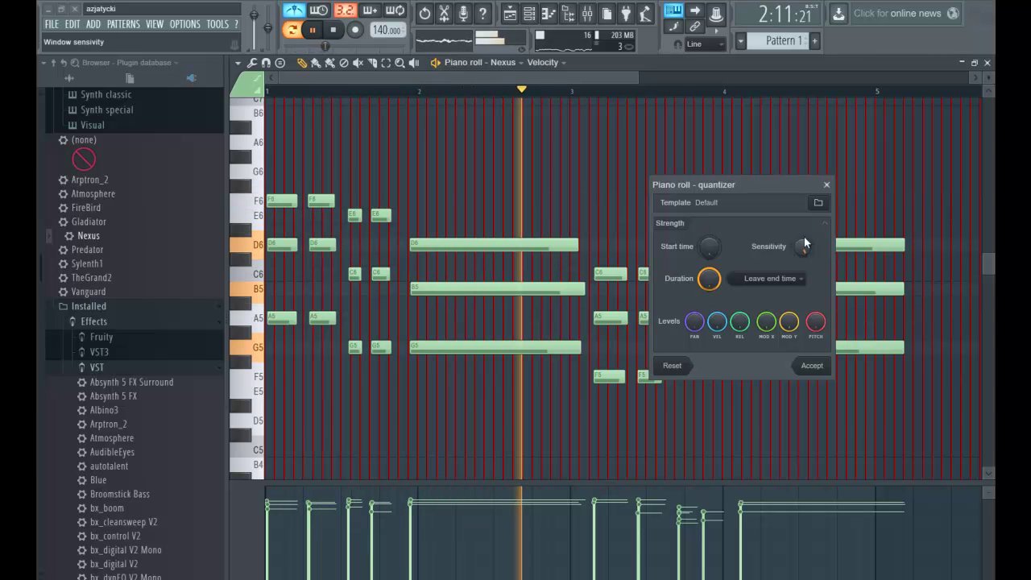
left_click_drag(712, 250, 712, 222)
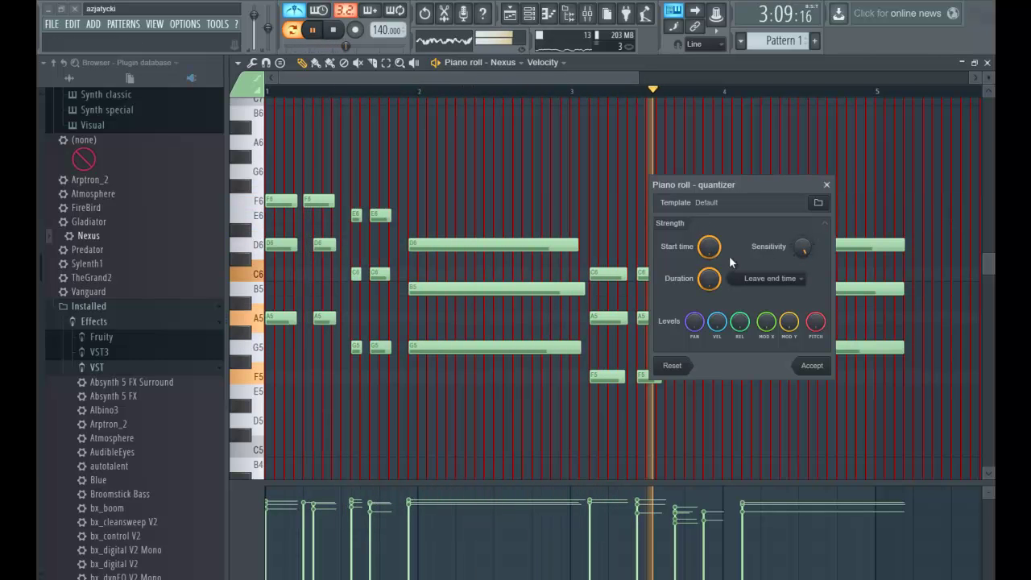
Step: Preview the Quantize duration and Quantize end time modes on the take and discard the quantizing
left_click(765, 279)
left_click(765, 318)
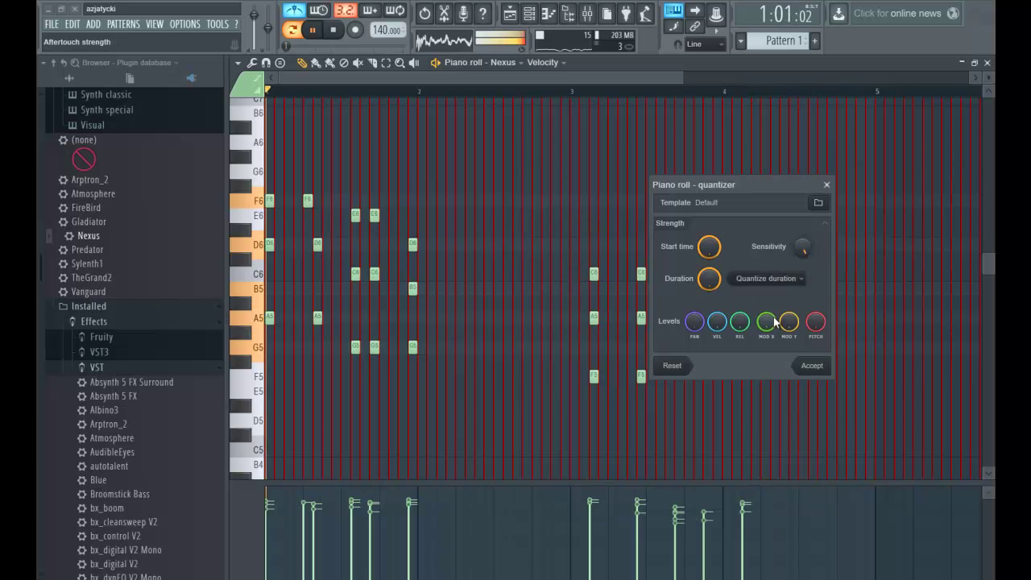
left_click(782, 280)
left_click(780, 330)
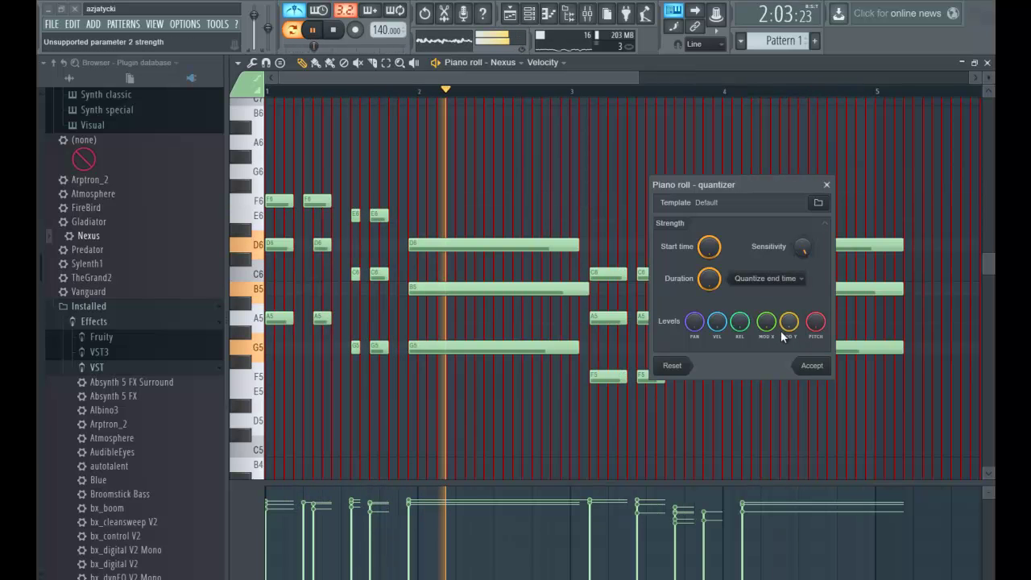
left_click(827, 184)
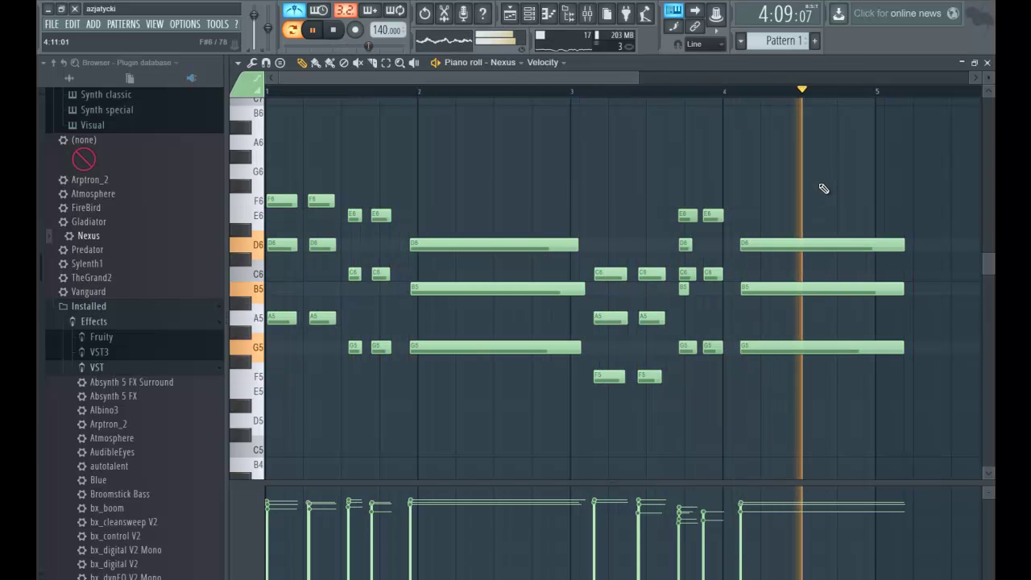
Step: Stop playback, cut all recorded notes from the Nexus pattern and close the piano roll
key("space")
key("ctrl+x")
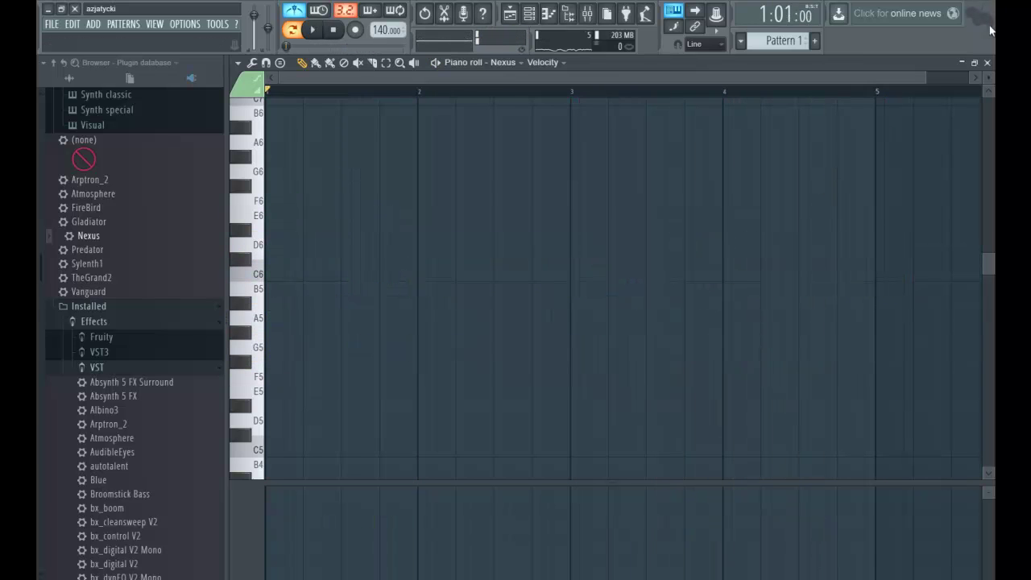
left_click(988, 63)
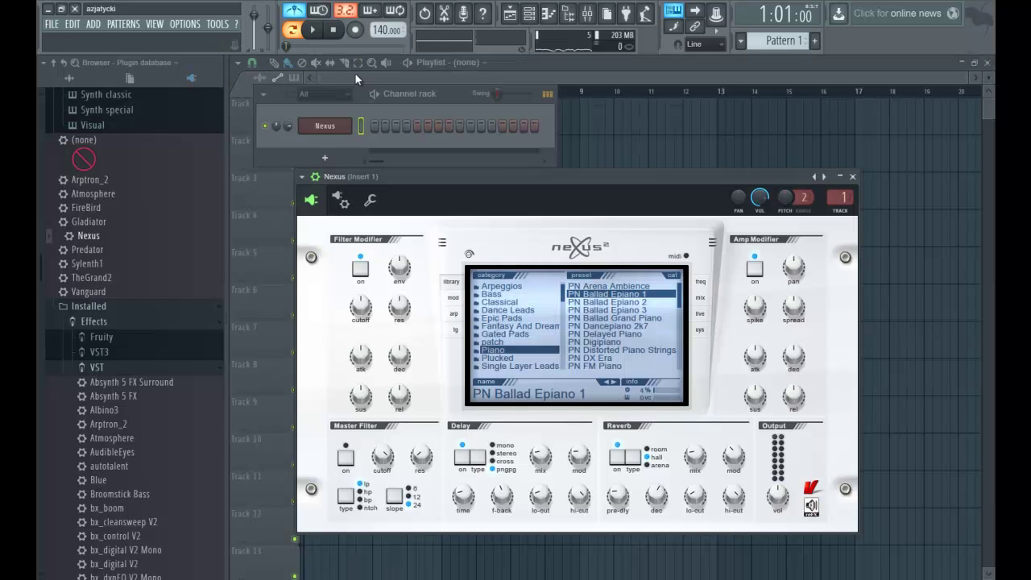
Step: Set the tempo to 128 BPM and record a new live chord progression with Nexus into Pattern 1
left_click_drag(387, 29, 384, 48)
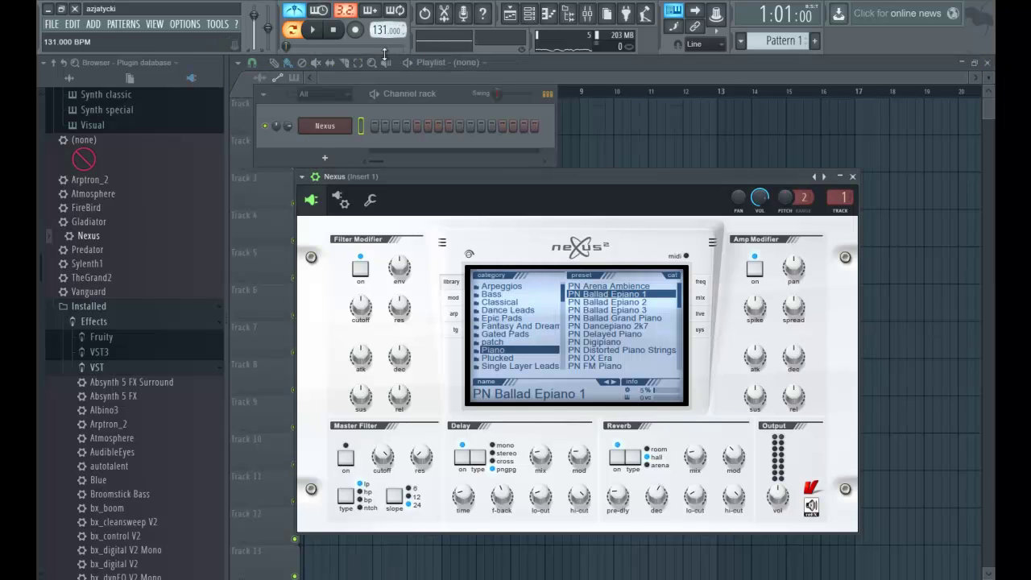
left_click(355, 30)
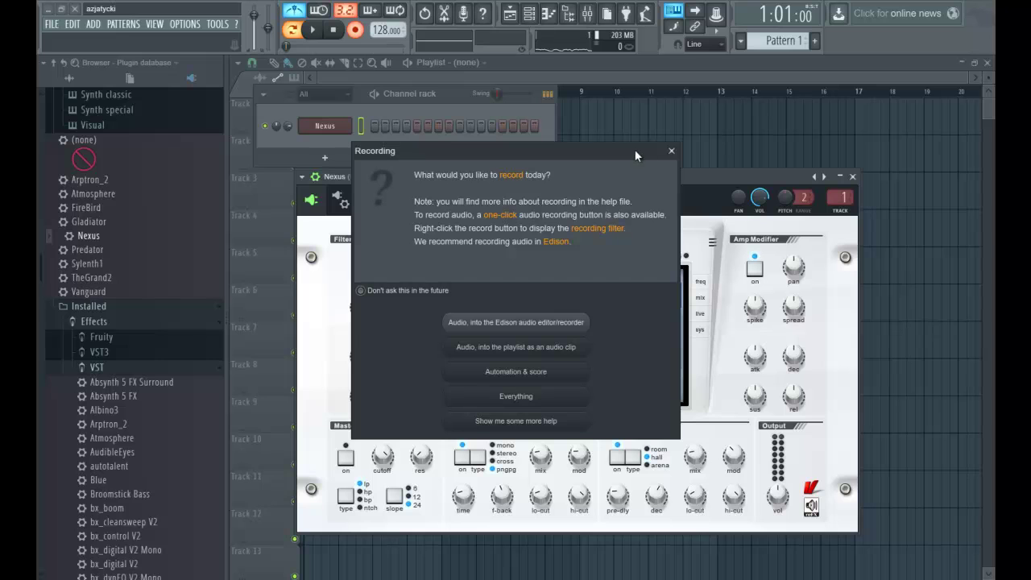
left_click(673, 152)
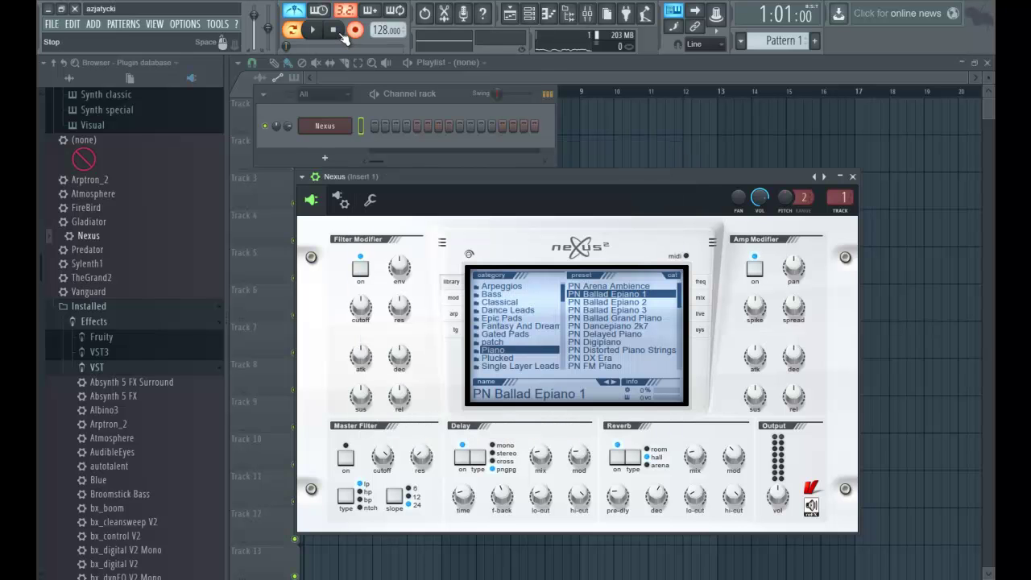
left_click(316, 32)
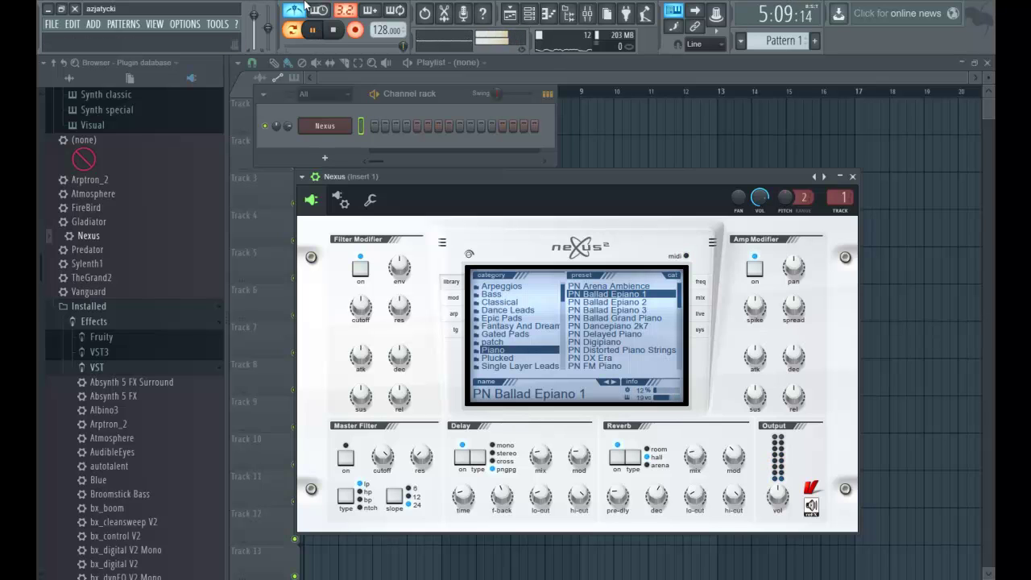
left_click(314, 30)
Step: Quantize the newly recorded chords in the piano roll during playback using the Leave end time duration mode, accept, and close the piano roll
left_click(410, 126)
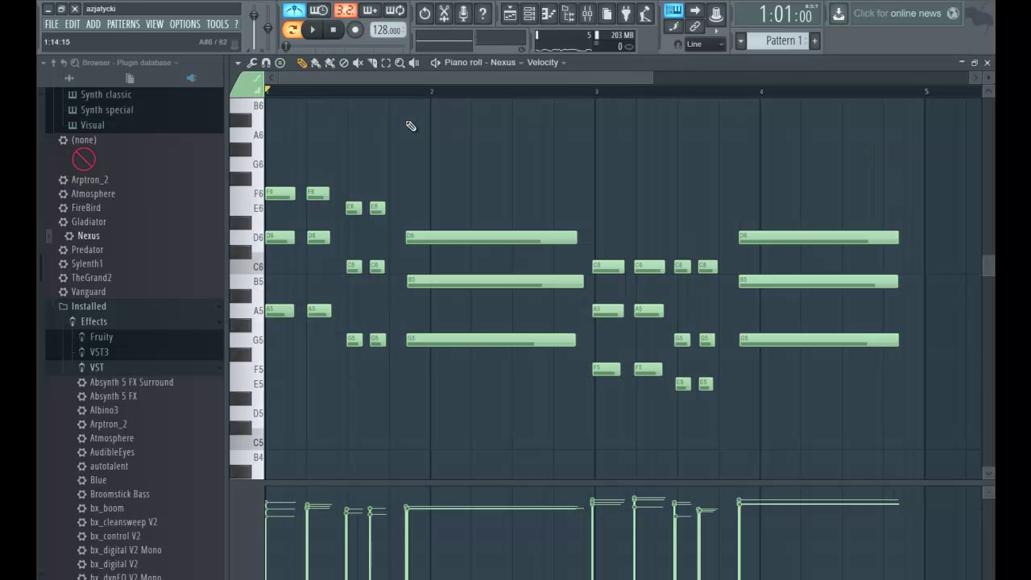
key("space")
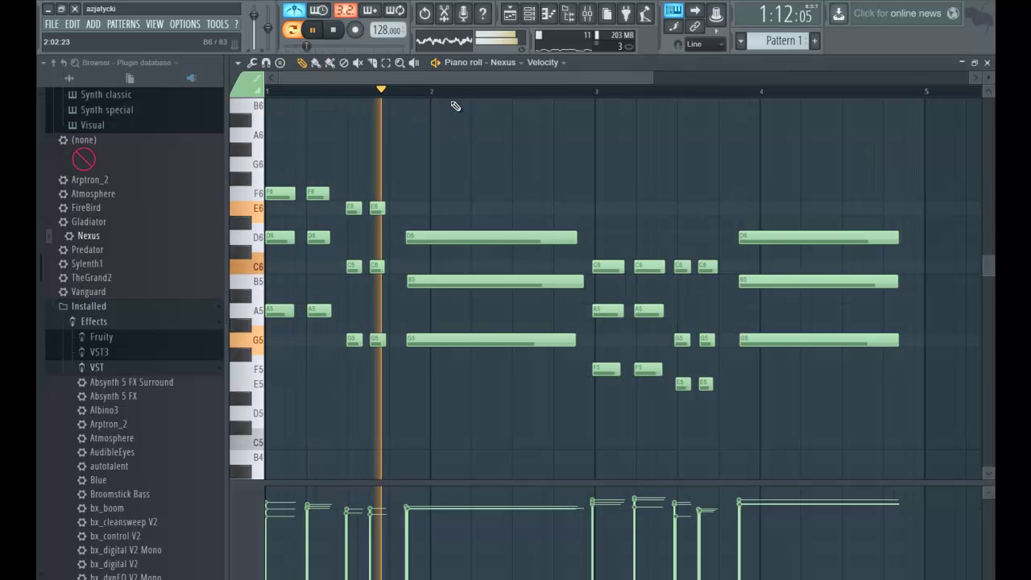
key("ctrl+q")
left_click(781, 279)
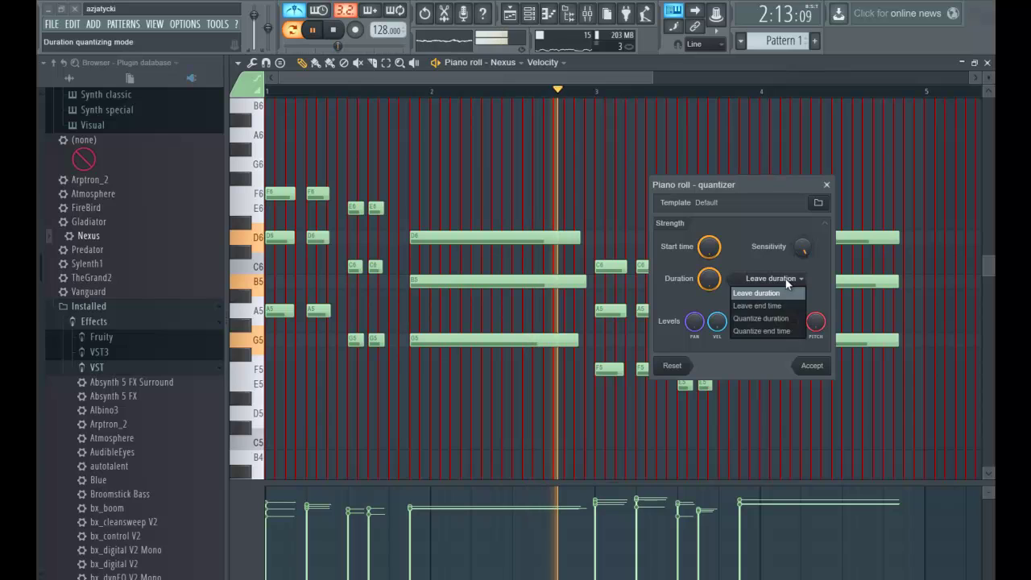
left_click(778, 306)
left_click(811, 365)
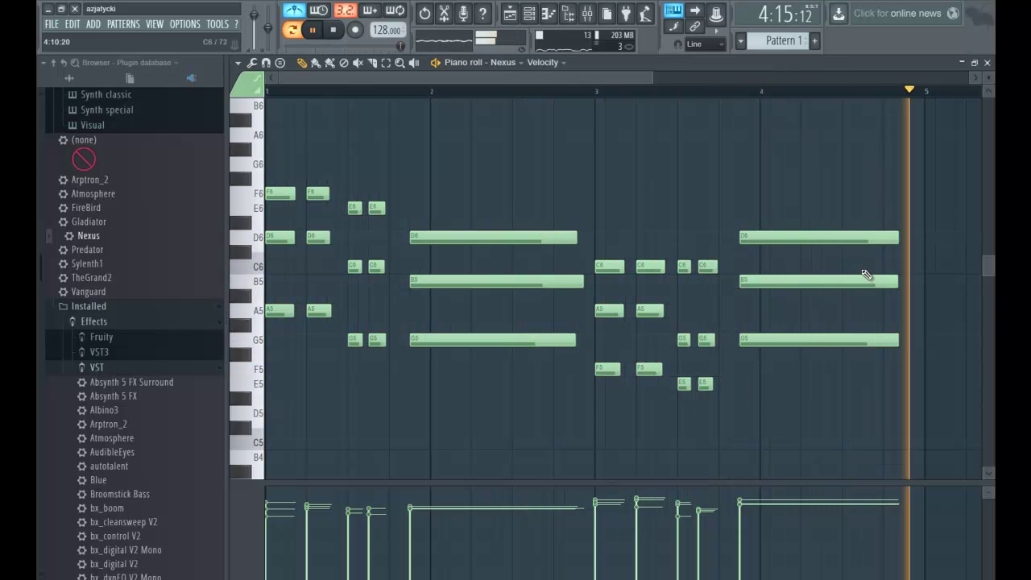
left_click(987, 63)
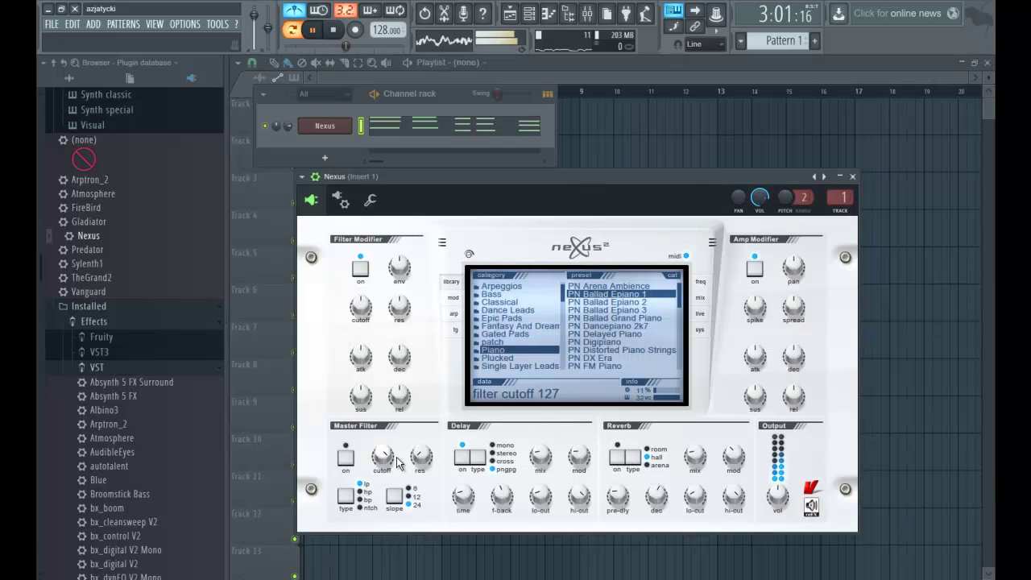
Step: Toggle the Nexus delay and reverb during playback, slightly lower the reverb mix and close the plugin window
left_click(462, 458)
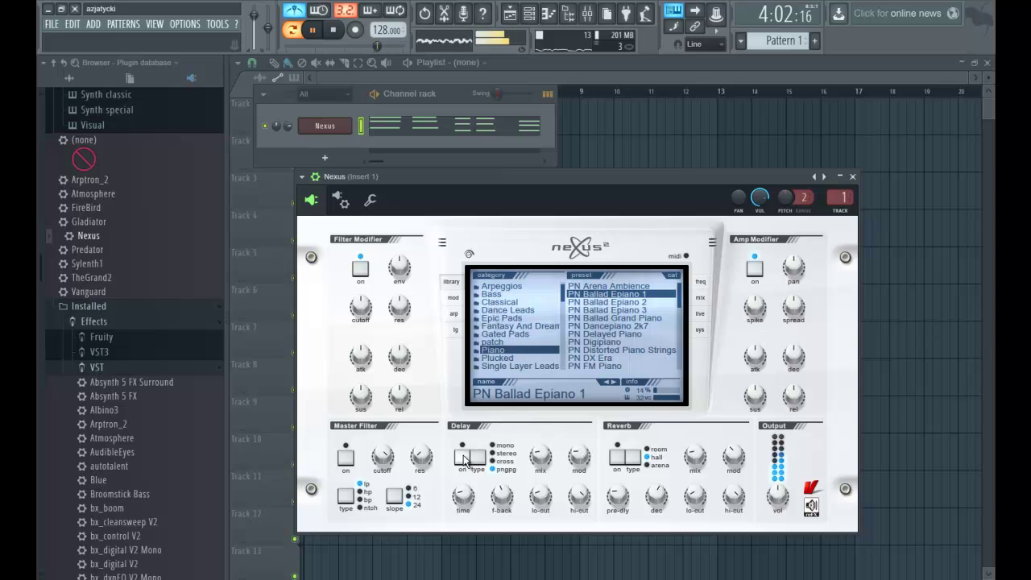
left_click(464, 458)
left_click(616, 458)
left_click_drag(694, 457, 691, 463)
left_click(852, 176)
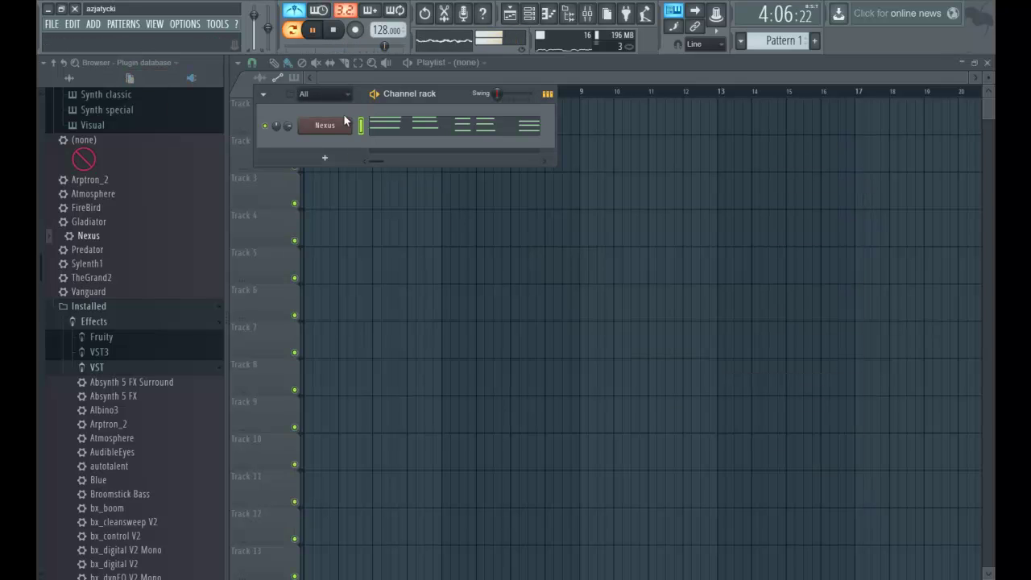
Step: Turn off the metronome, stop playback and fill playlist Track 1 with back-to-back Pattern 1 clips starting at bars 1, 5, 9, 13 and 17
left_click(295, 12)
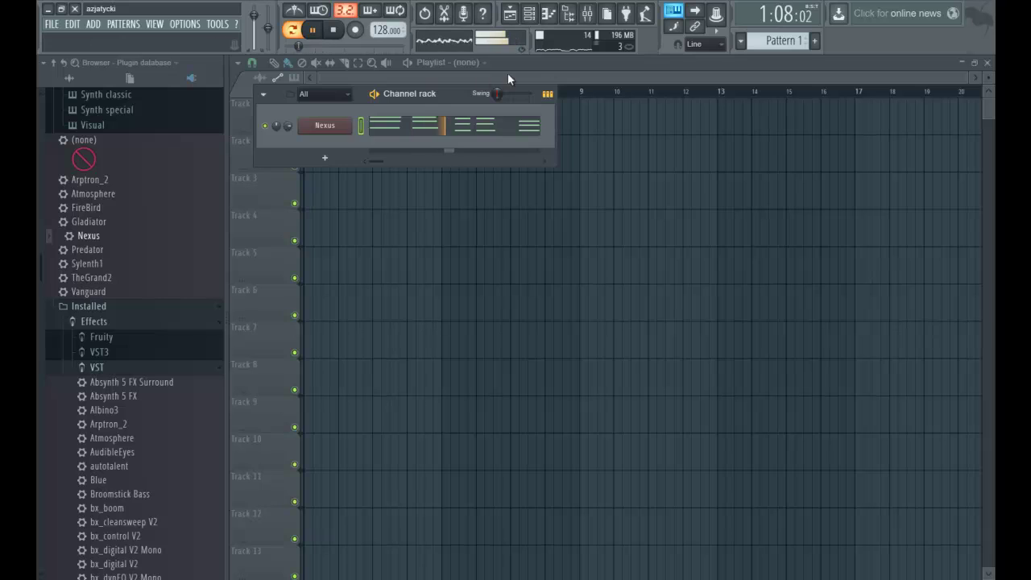
left_click(558, 79)
key("space")
left_click(310, 115)
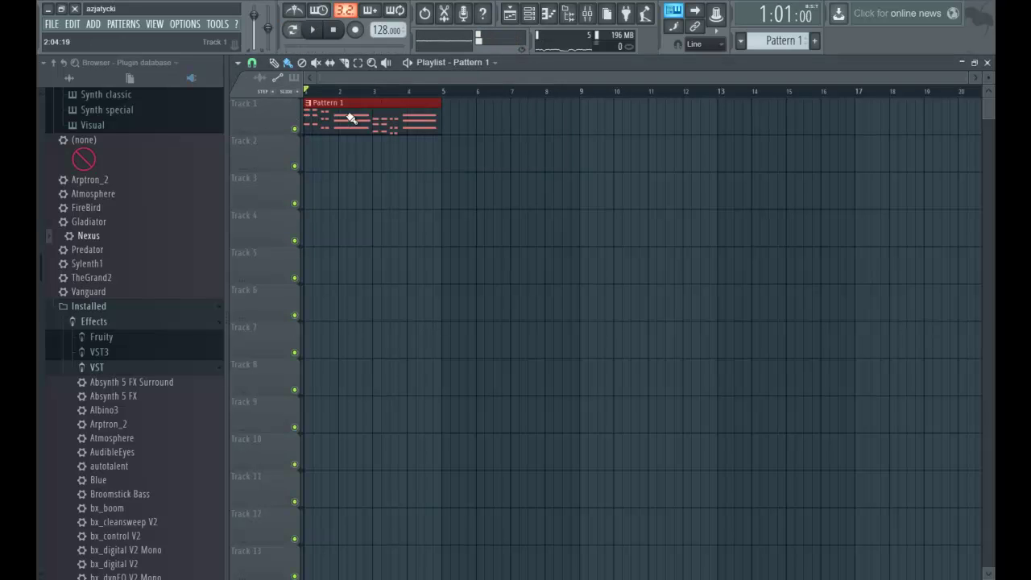
left_click(455, 115)
left_click_drag(533, 115, 895, 118)
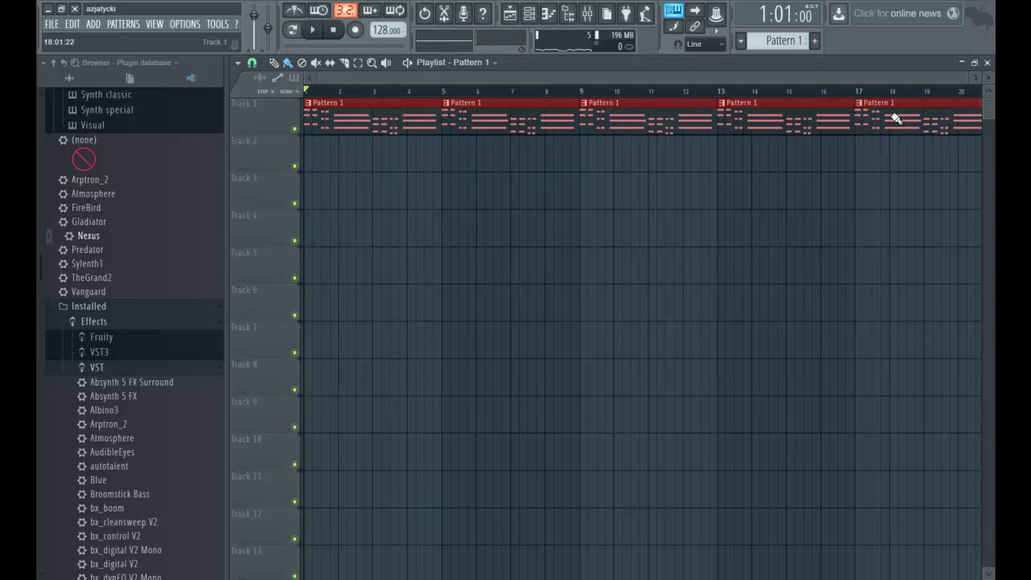
Step: Delete the Pattern 1 clip at bar 17 on playlist Track 1 and play the arrangement
right_click(856, 120)
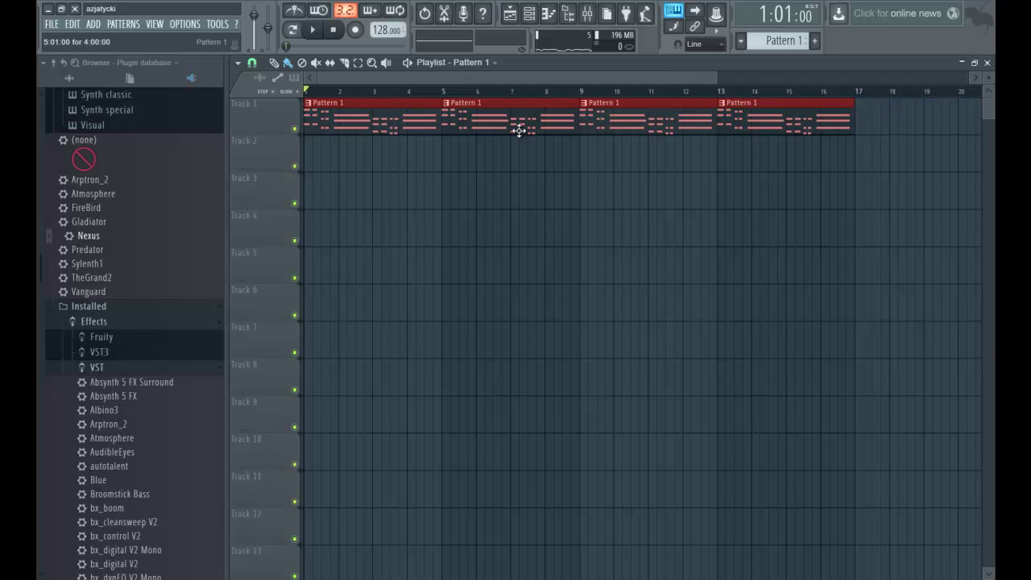
key("space")
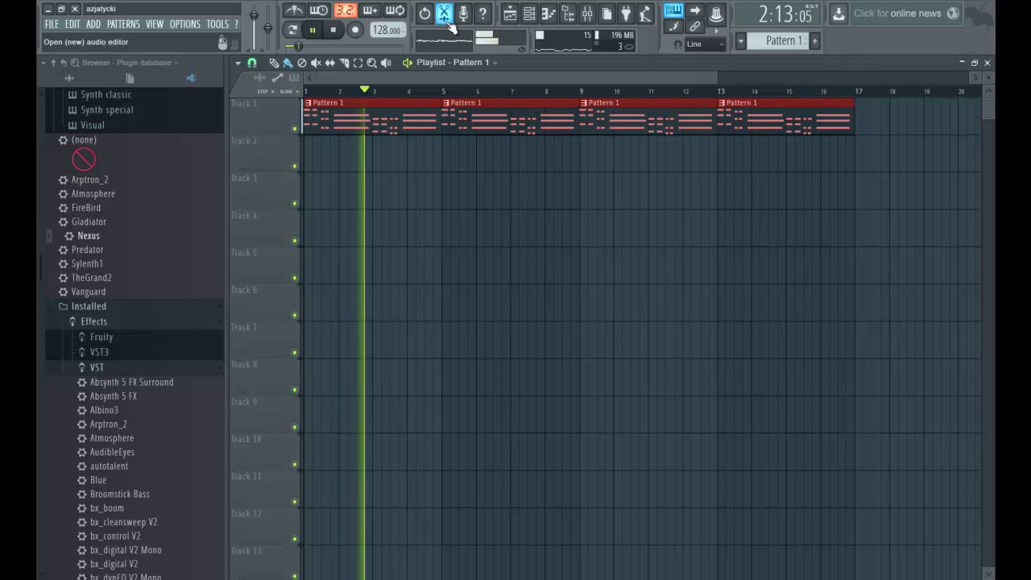
Step: Bring up the Nexus channel in the channel rack, stop playback and clone the channel
left_click(510, 15)
left_click(530, 15)
left_click(530, 14)
left_click(324, 127)
key("space")
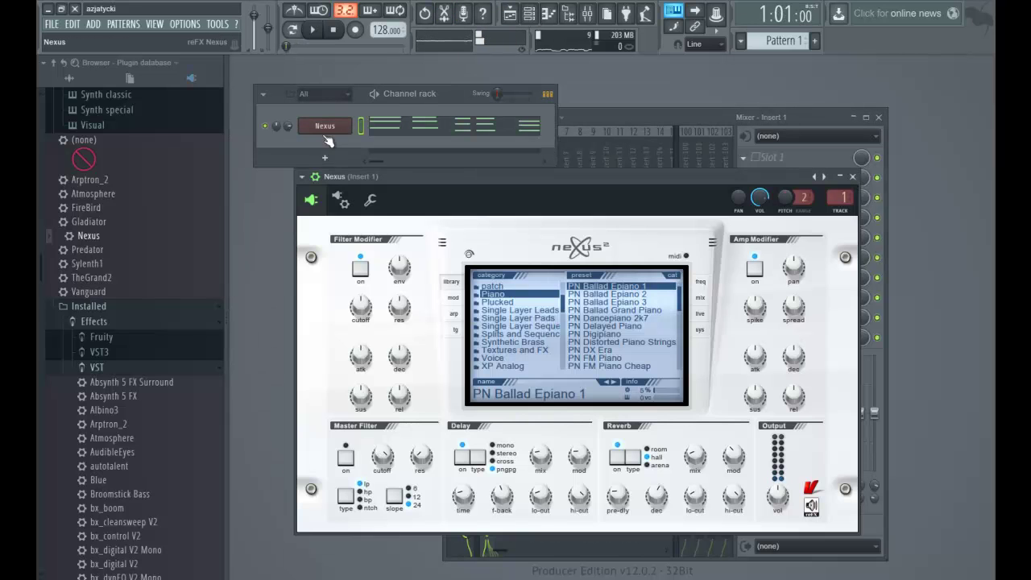
right_click(316, 126)
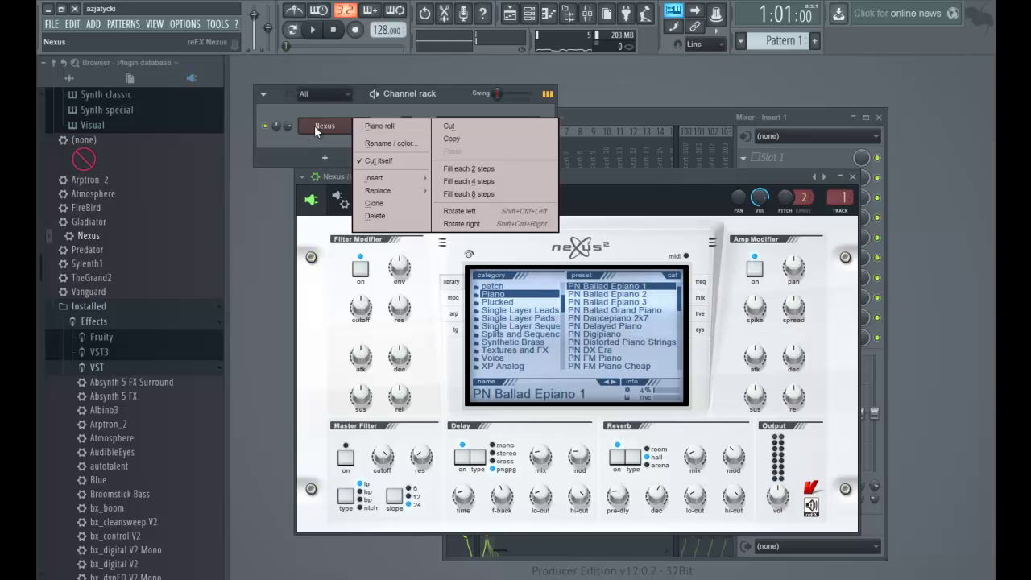
left_click(396, 199)
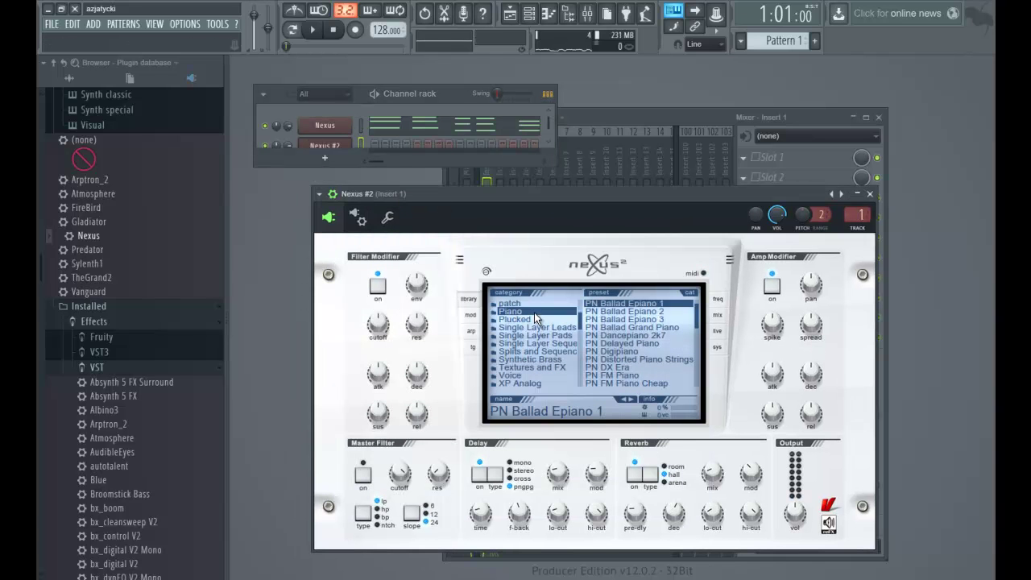
Step: Load the Piano preset PN Nexus Grandpiano Soft in Nexus #2 and try out a melody over the playing chords
scroll(594, 326, "down", 6)
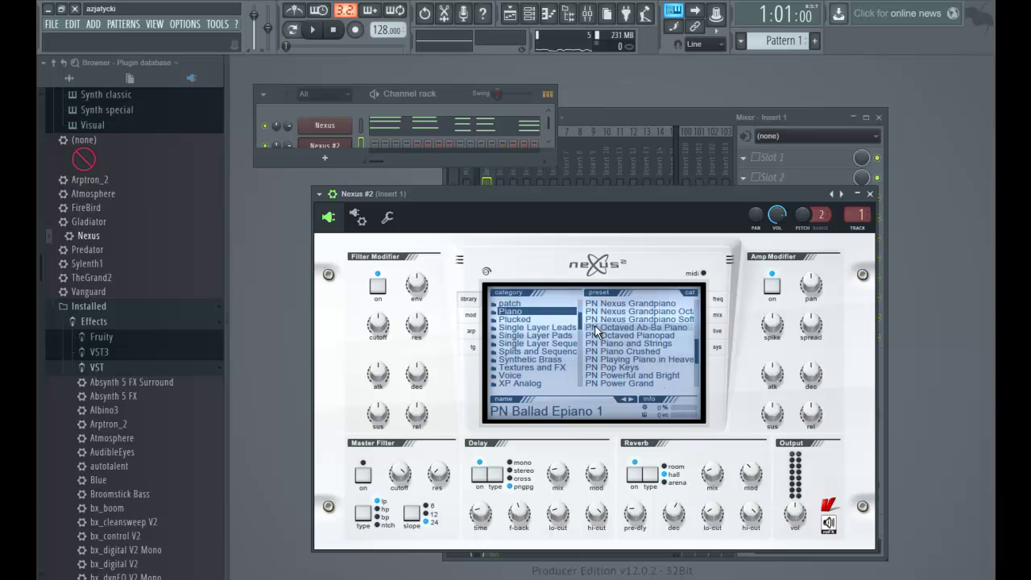
left_click(636, 319)
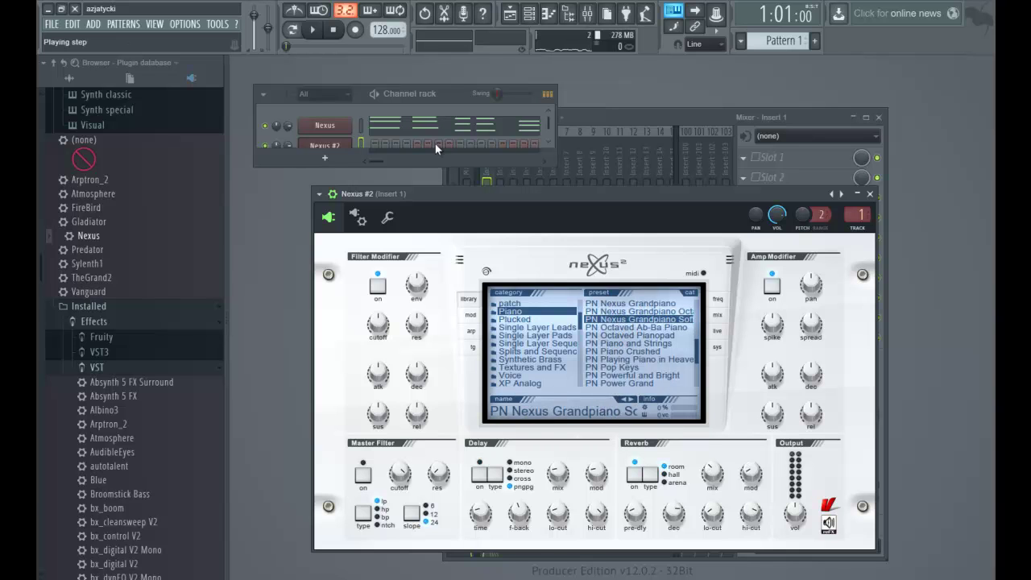
left_click(320, 30)
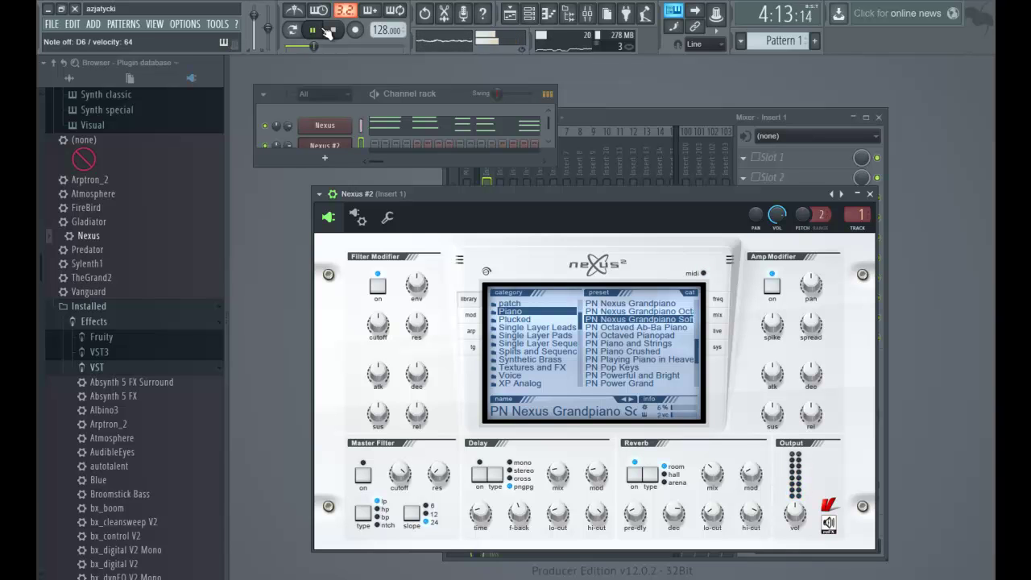
left_click(329, 30)
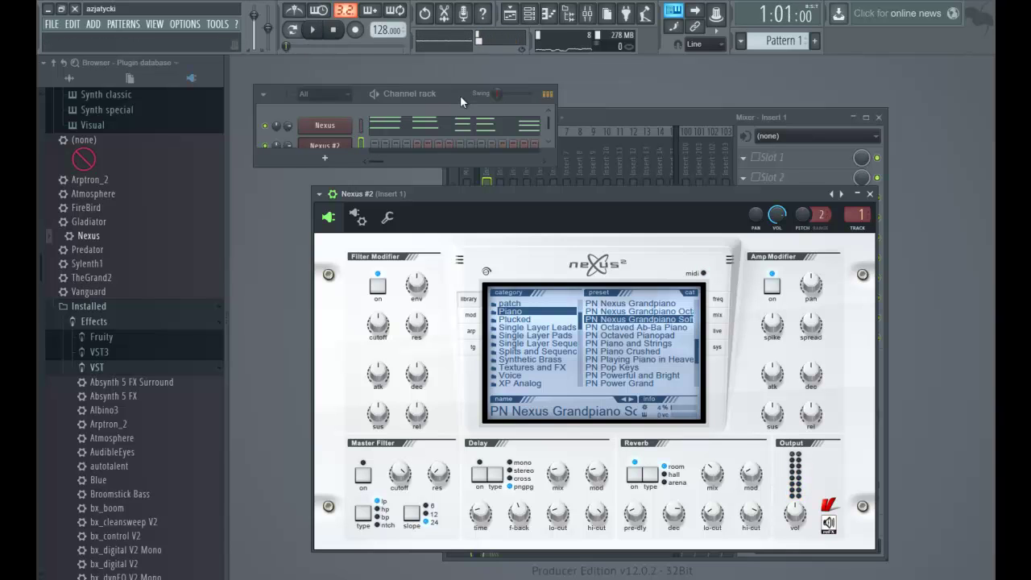
Step: Switch to Pattern 3, reopen Nexus #2 and rehearse the melody live during playback without recording
key("F5")
key("KP_Add")
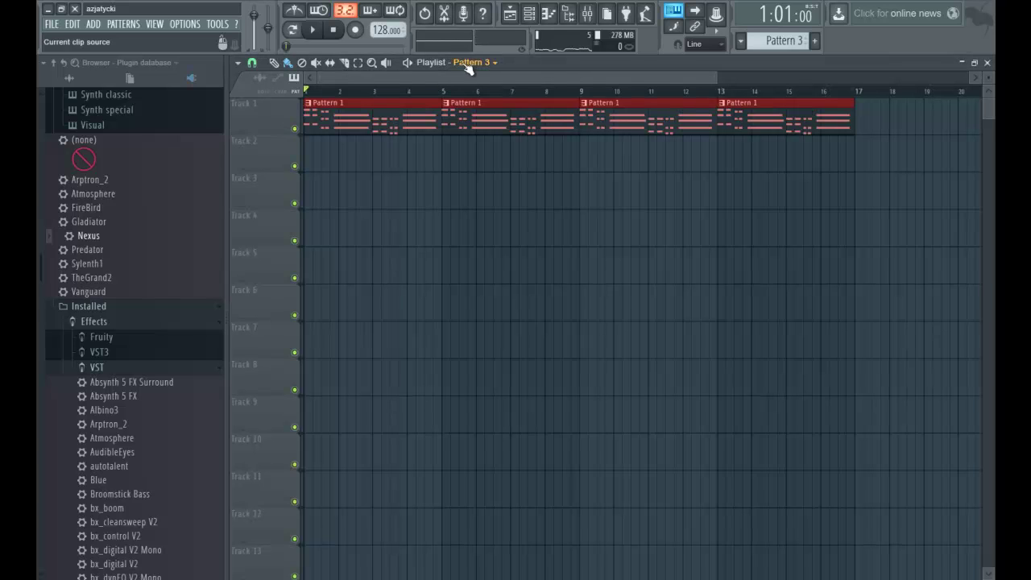
left_click(986, 62)
left_click(340, 148)
left_click(338, 146)
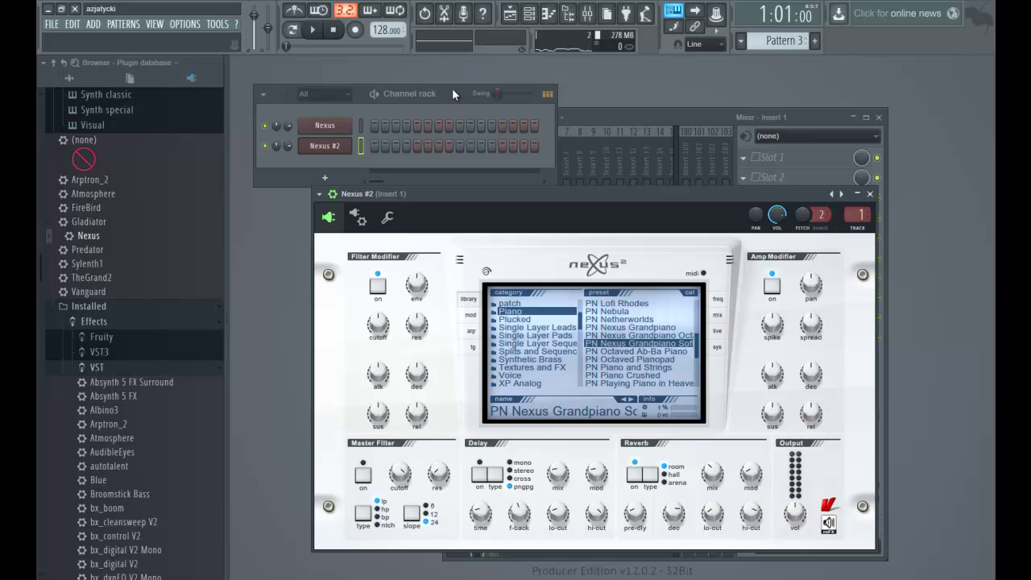
left_click(312, 30)
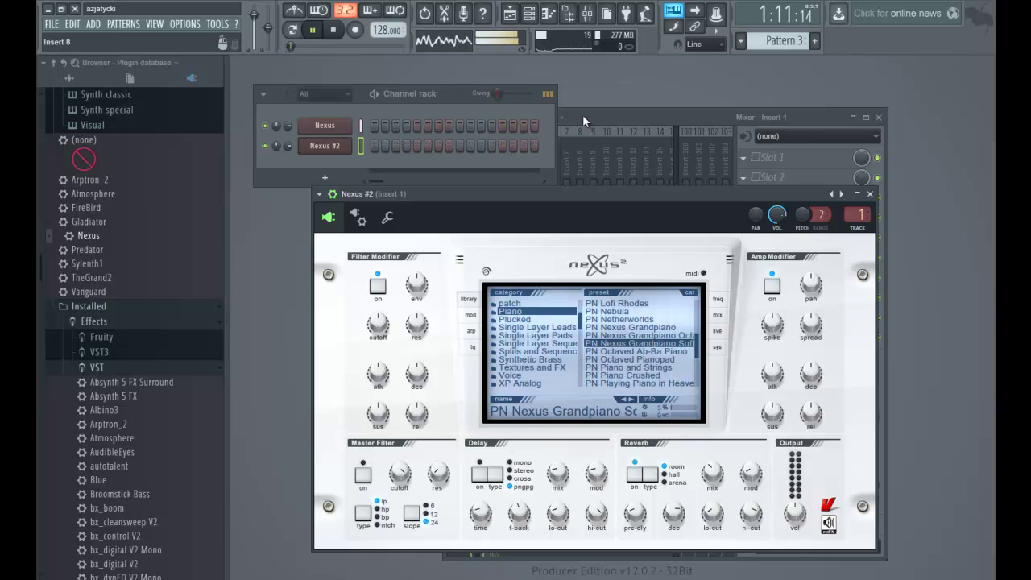
key("space")
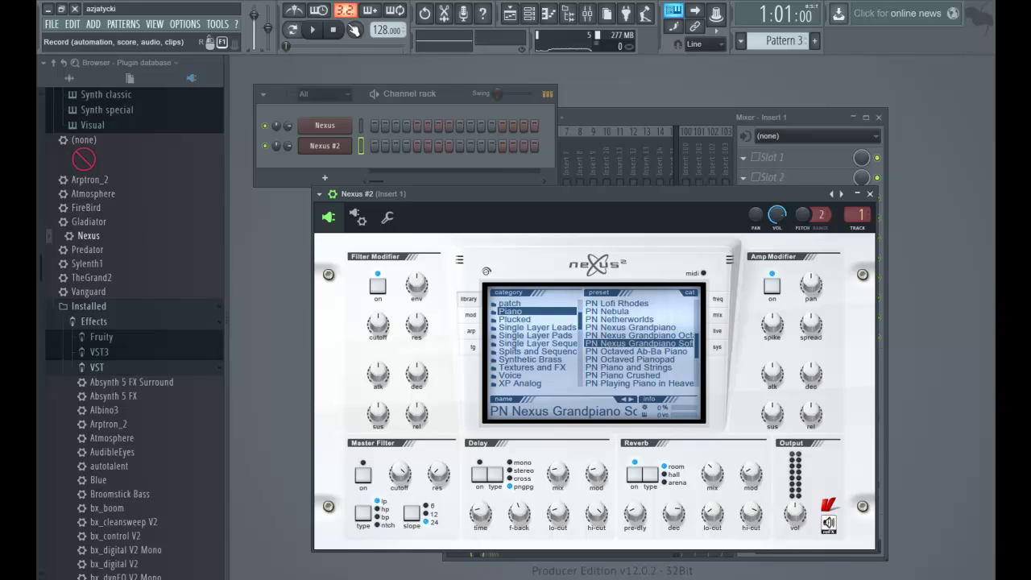
Step: Switch to Pattern 2, arm recording and record the live melody with Nexus #2
key("KP_Subtract")
left_click(359, 36)
left_click(671, 151)
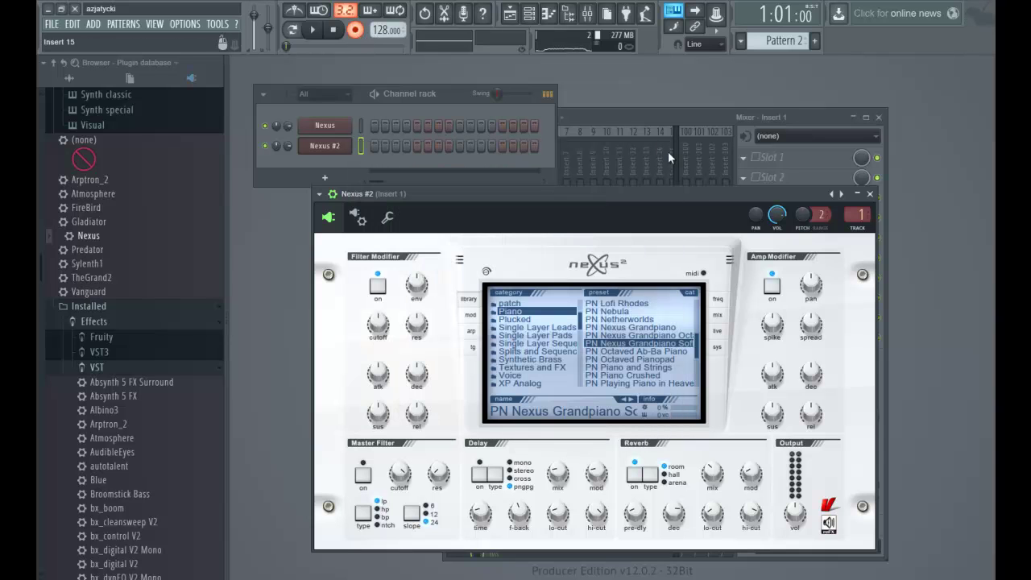
left_click(316, 30)
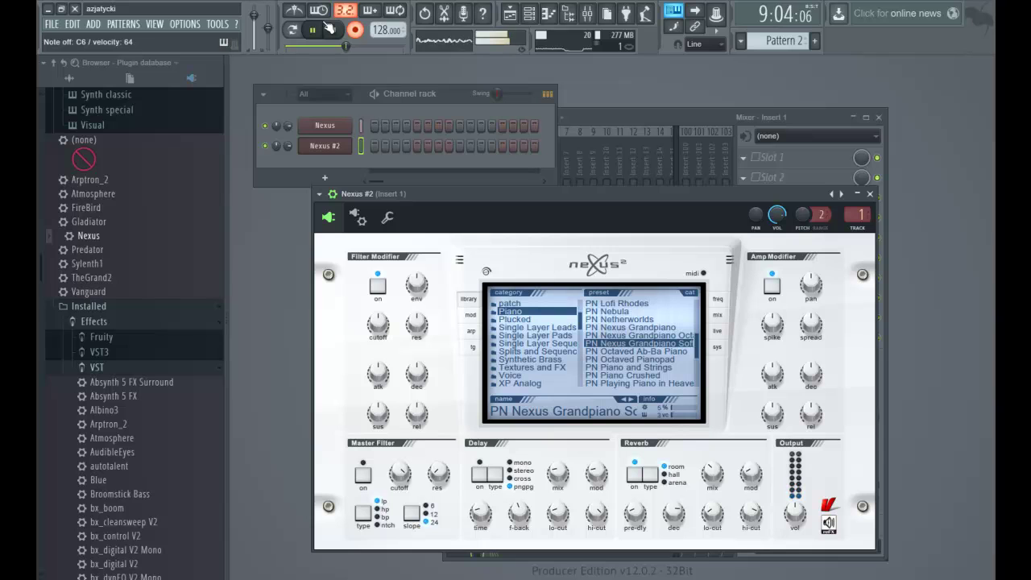
left_click(329, 29)
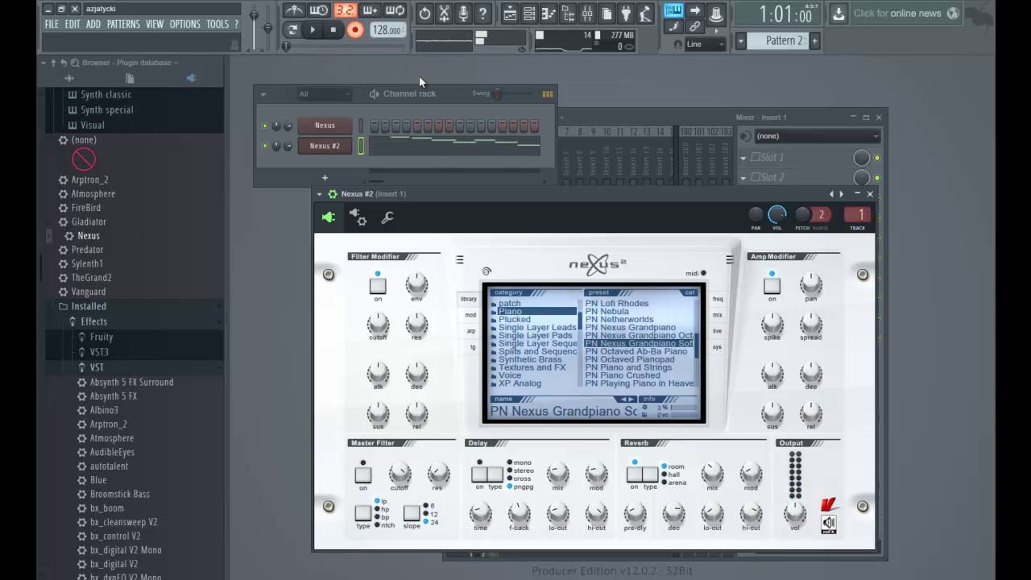
Step: Open the recorded melody in the piano roll, disarm recording and delete the very short stray E7 note just after bar 3
left_click(425, 148)
key("space")
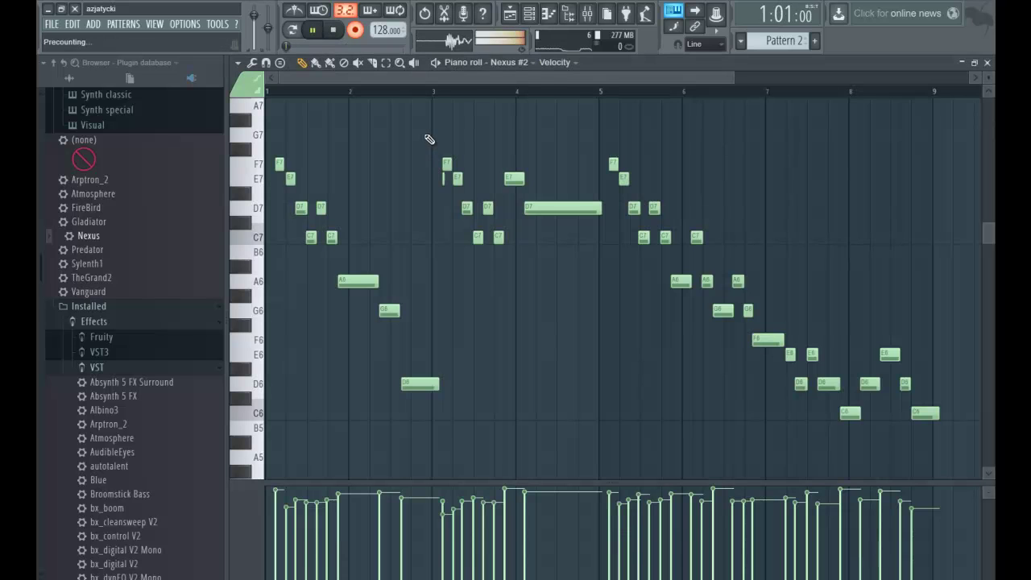
left_click(355, 30)
right_click(443, 181)
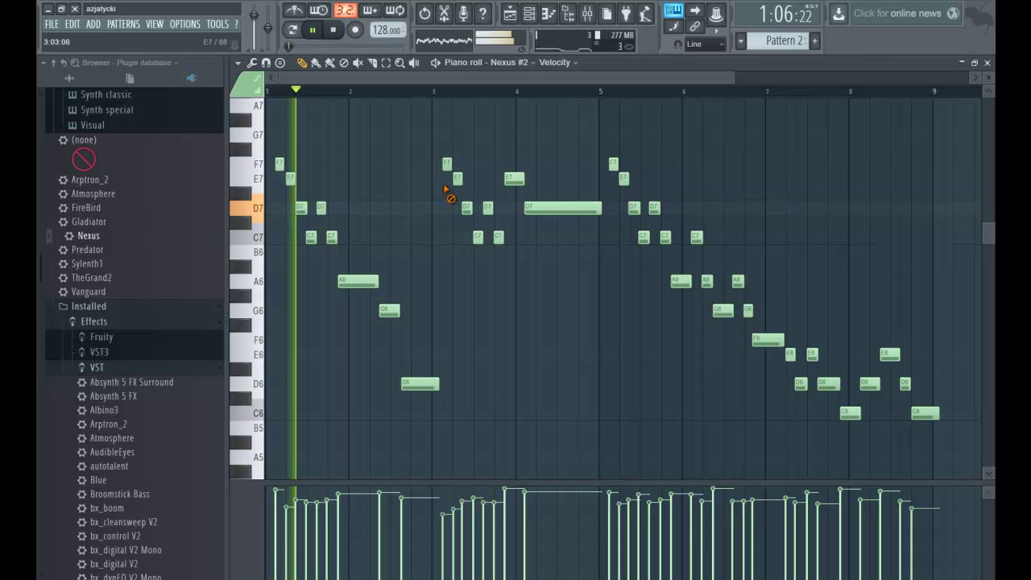
Step: Quantize the melody during playback using the Leave duration mode and accept
key("alt+q")
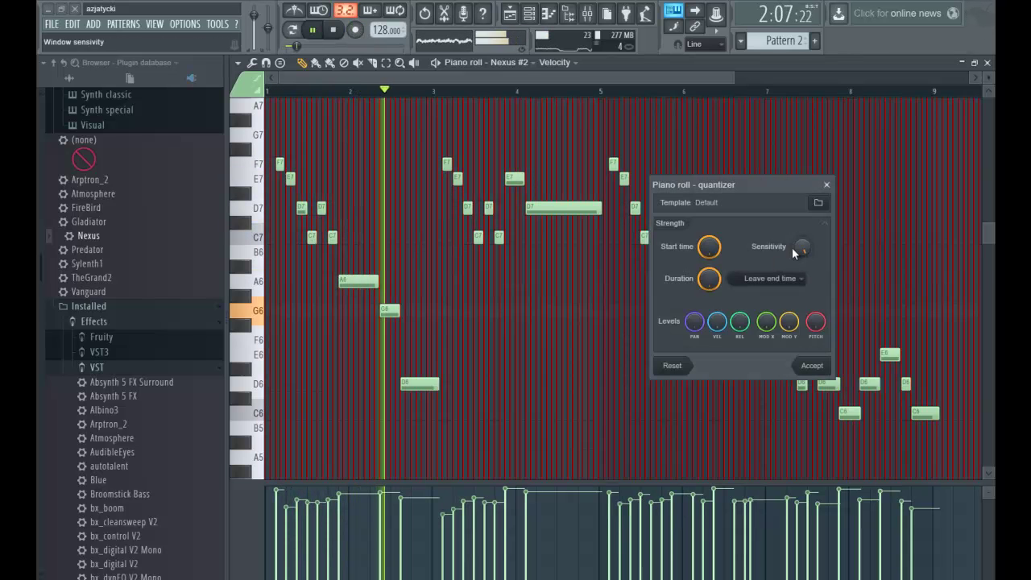
left_click(790, 278)
left_click(786, 292)
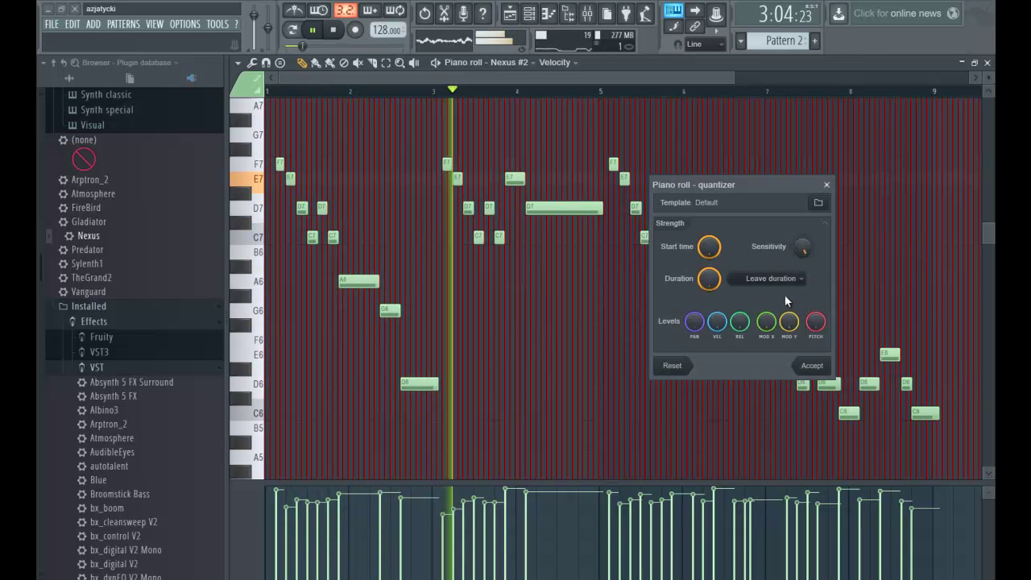
left_click(812, 365)
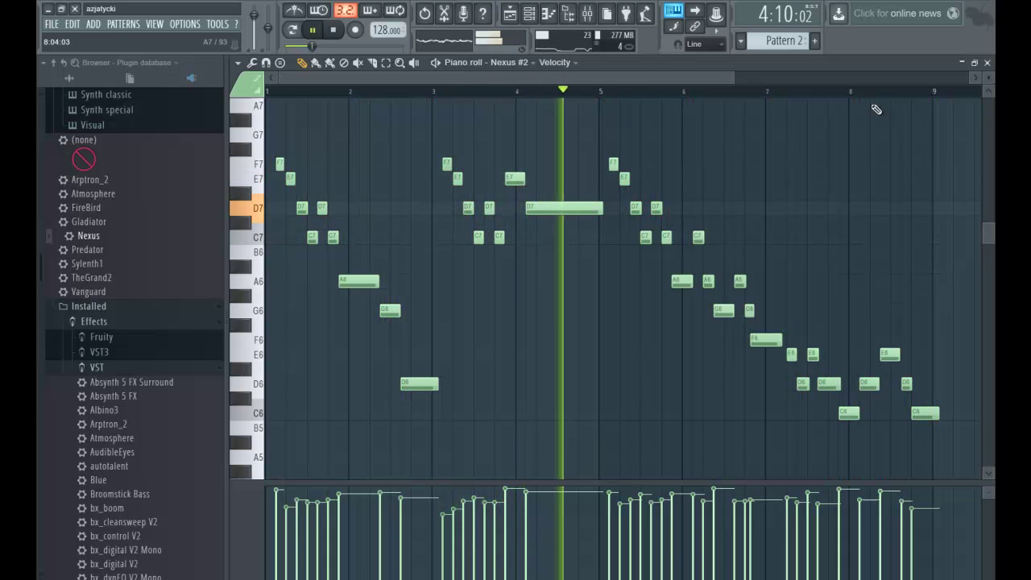
Step: Move the F6 note just before bar 7 about one step later while playing back that section
left_click_drag(732, 80, 970, 83)
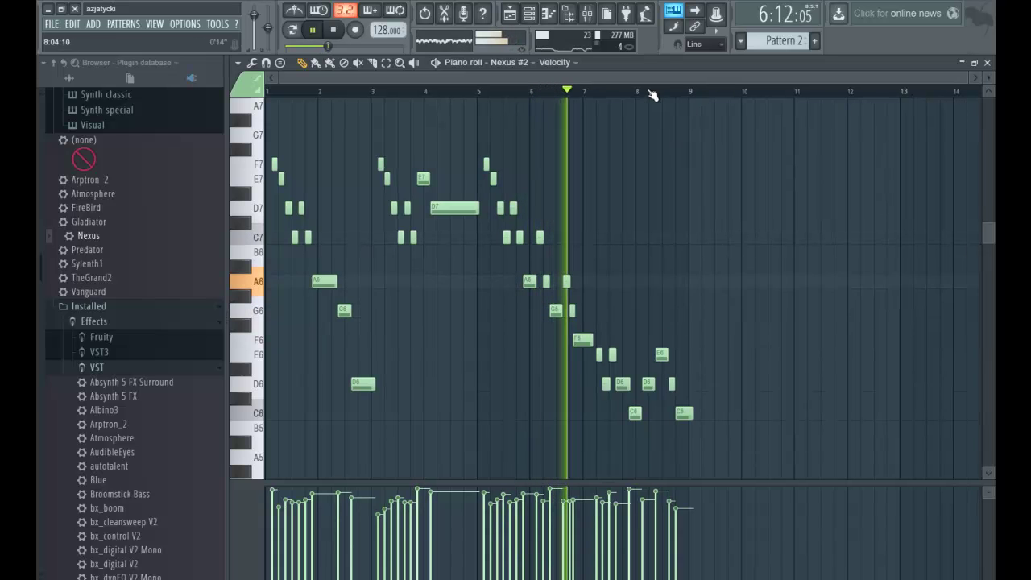
key("space")
scroll(541, 98, "up", 2)
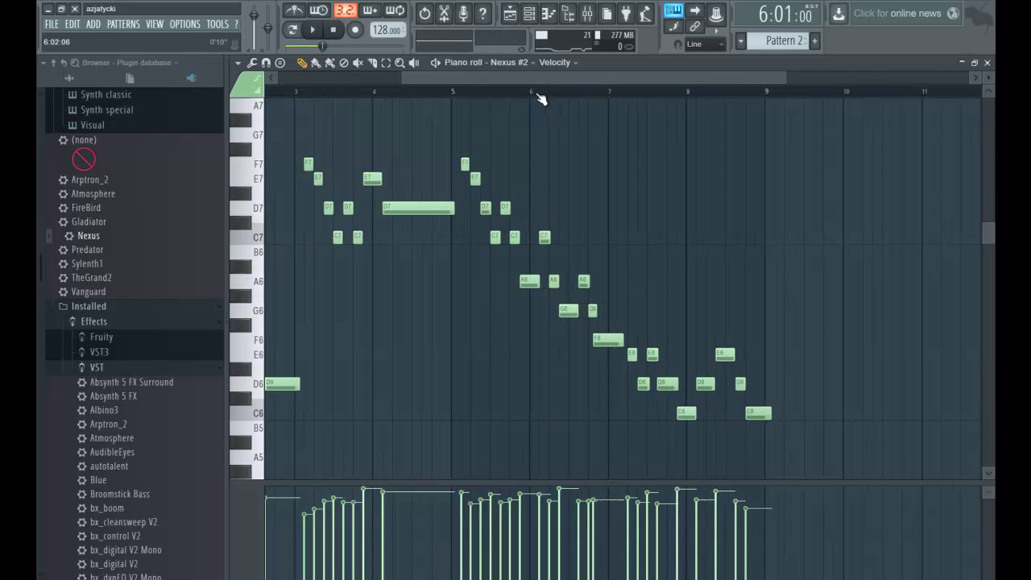
scroll(541, 99, "up", 3)
key("space")
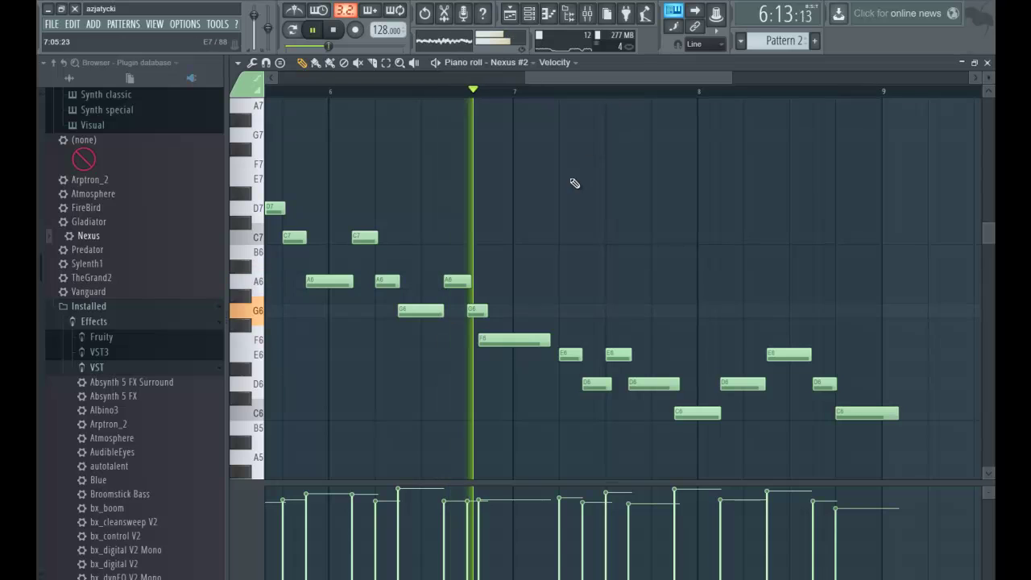
left_click_drag(497, 342, 508, 342)
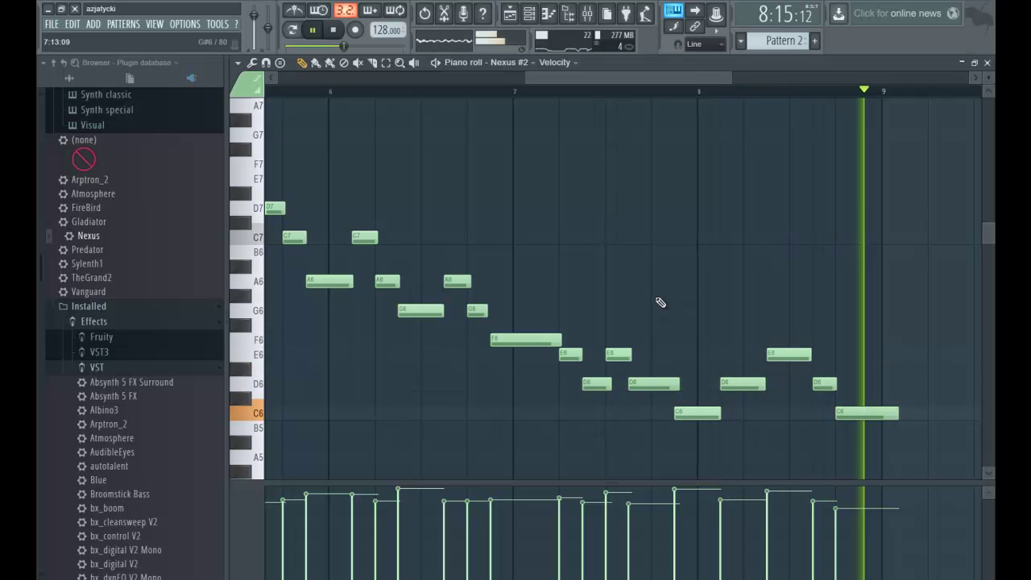
Step: Shorten the final C6 note to a duration of 0:04:00 so it ends at bar 9
left_click_drag(896, 415, 882, 416)
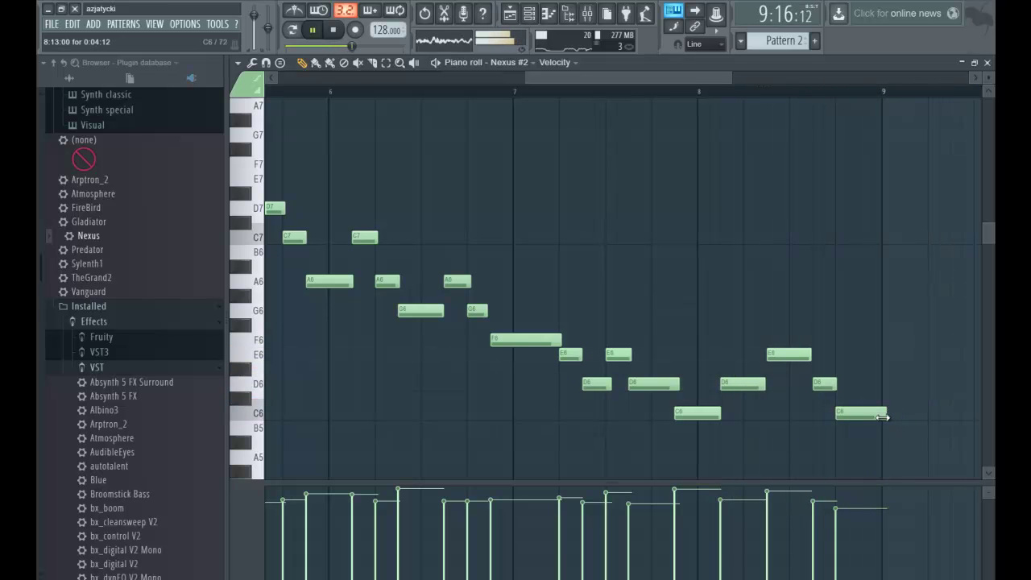
double_click(883, 416)
mouse_move(528, 346)
left_mouse_down()
mouse_move(528, 377)
mouse_move(530, 351)
left_mouse_up()
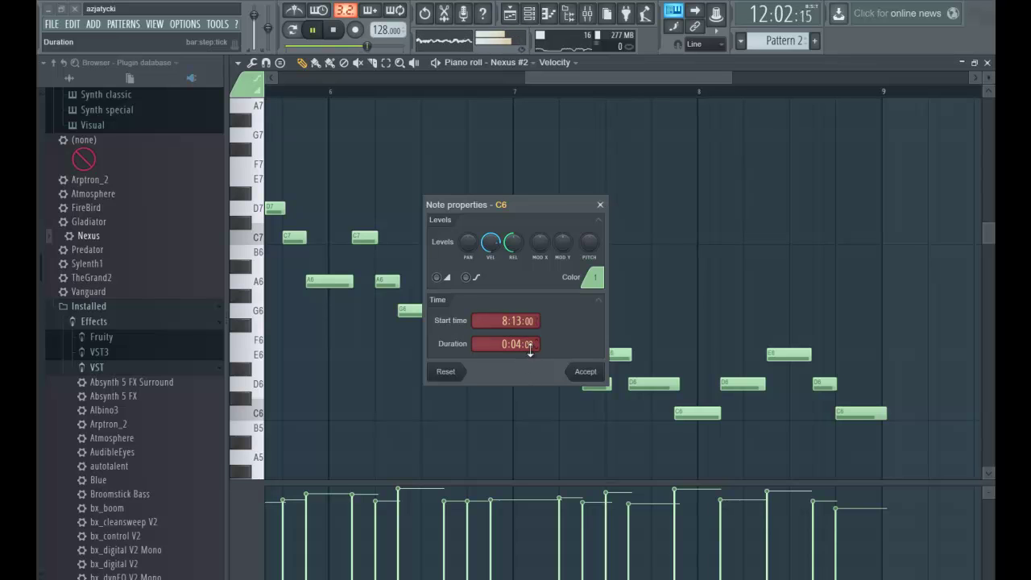
left_click(586, 371)
Step: Close the piano roll, place Pattern 2 clips on playlist Track 2 at bars 1 and 9, and play the arrangement from the start
left_click(987, 62)
key("space")
left_click(510, 15)
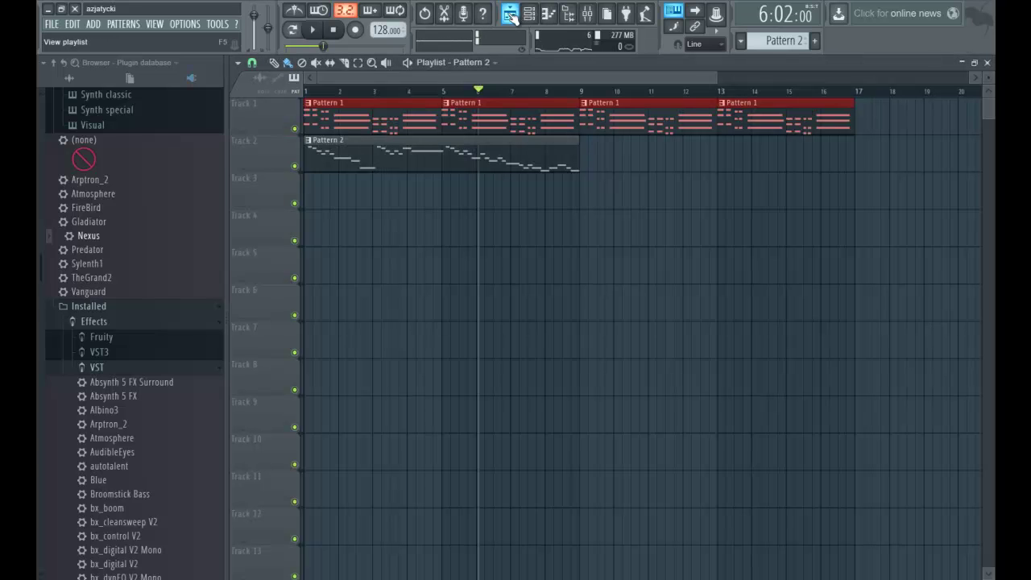
left_click(464, 164)
left_click(304, 91)
key("space")
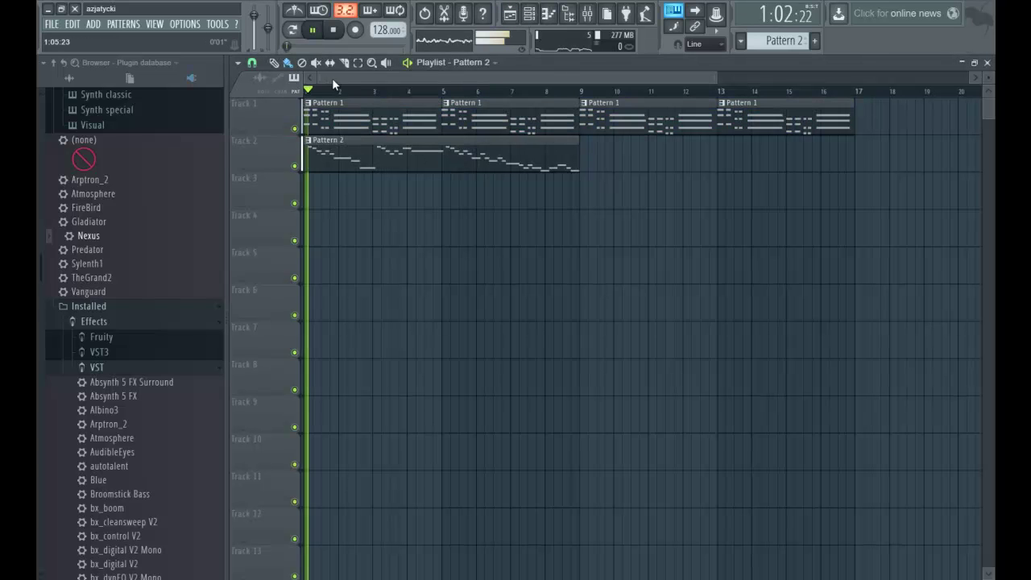
left_click(588, 158)
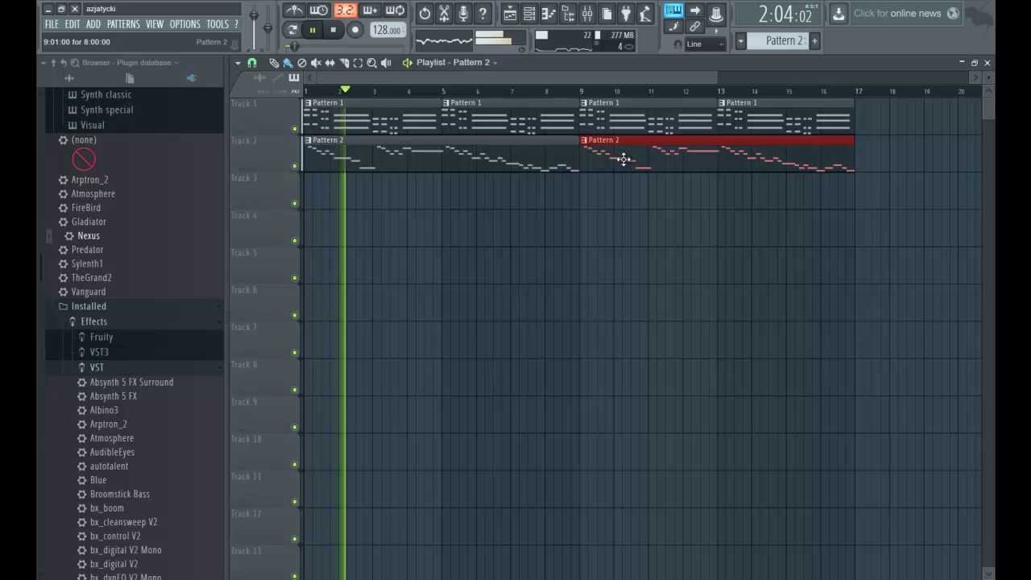
Step: Open the Pattern 2 melody in the piano roll, stop playback and select all its notes
double_click(501, 158)
key("space")
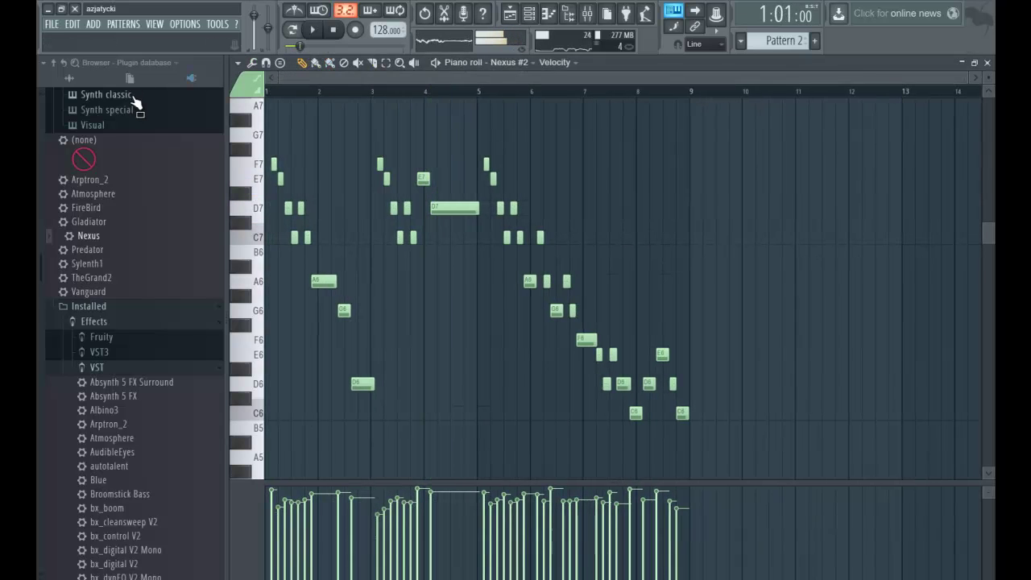
key("ctrl+a")
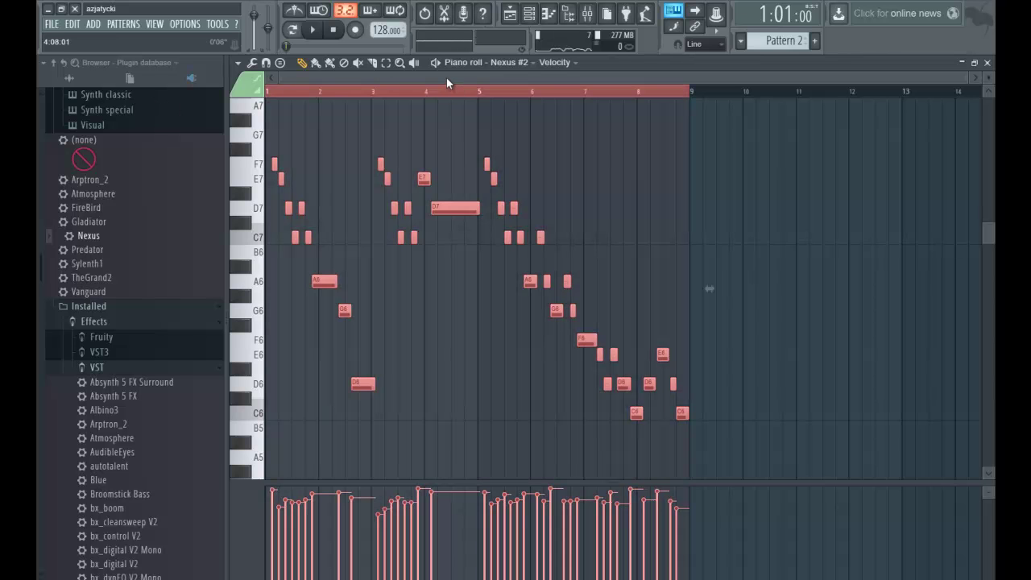
Step: Close the piano roll and clone the Nexus #2 channel
left_click(987, 63)
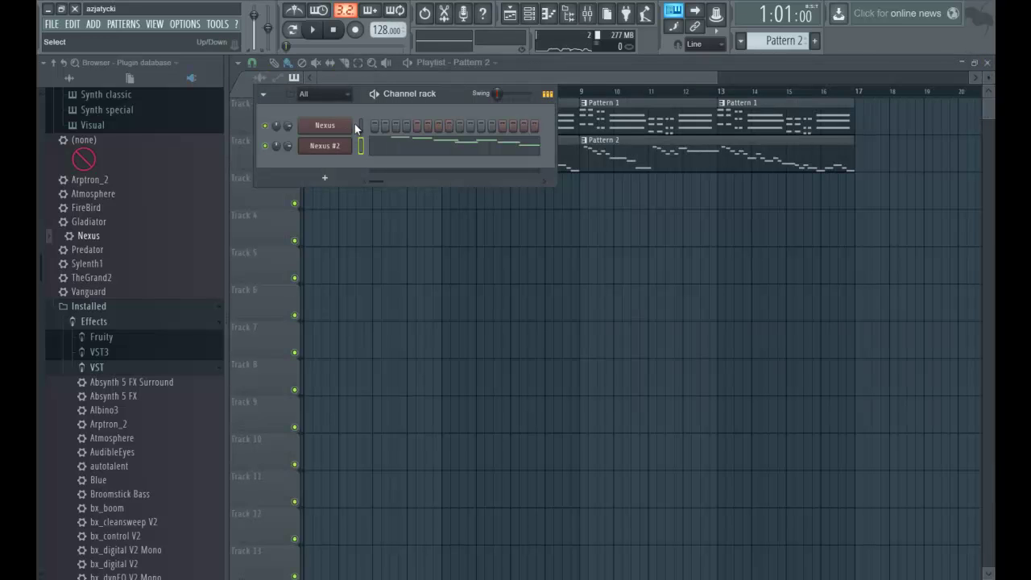
right_click(336, 151)
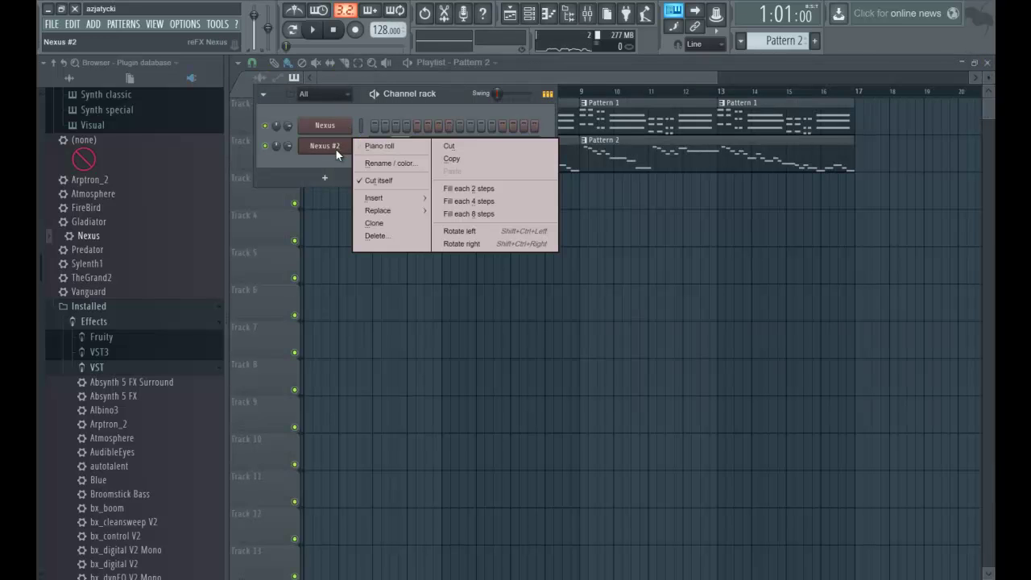
left_click(372, 227)
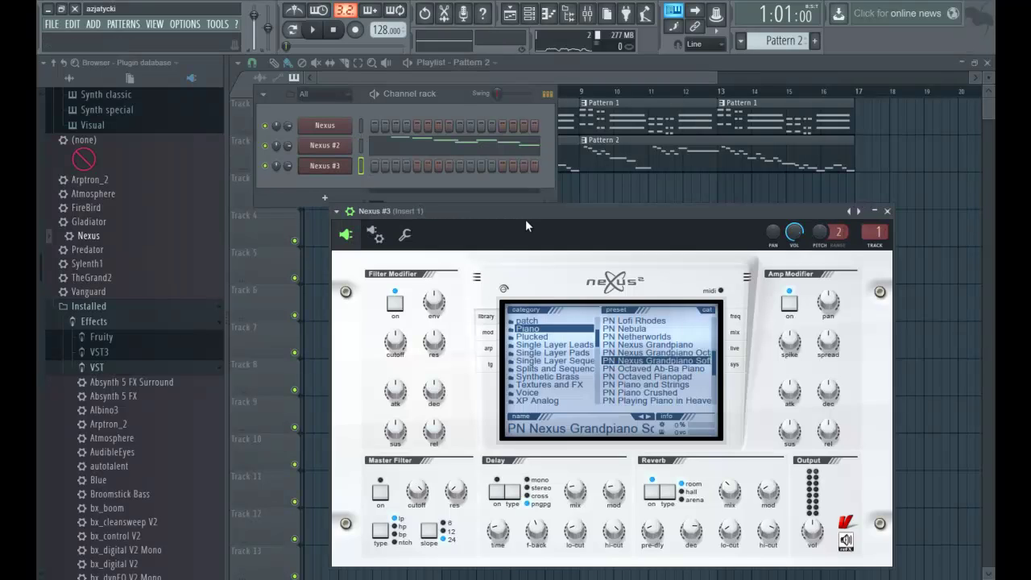
Step: Audition the LD Dance Saw presets in Single Layer Leads for Nexus #3, keep LD Dance Saw 7 and close the plugin
left_click_drag(525, 221, 515, 188)
left_click(572, 313)
scroll(628, 322, "down", 3)
left_click(632, 320)
left_click(635, 328)
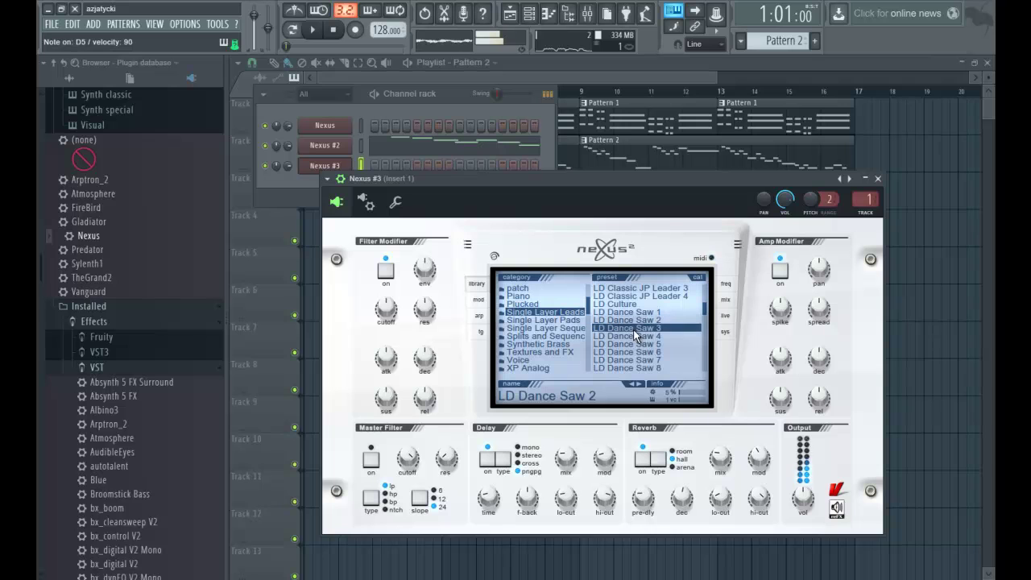
left_click(636, 337)
left_click(642, 352)
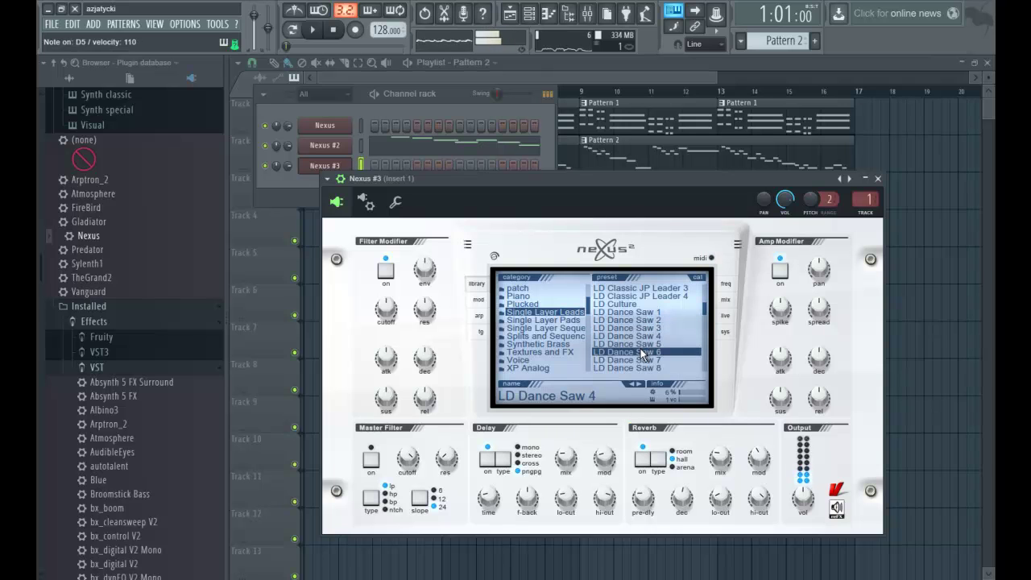
left_click(648, 360)
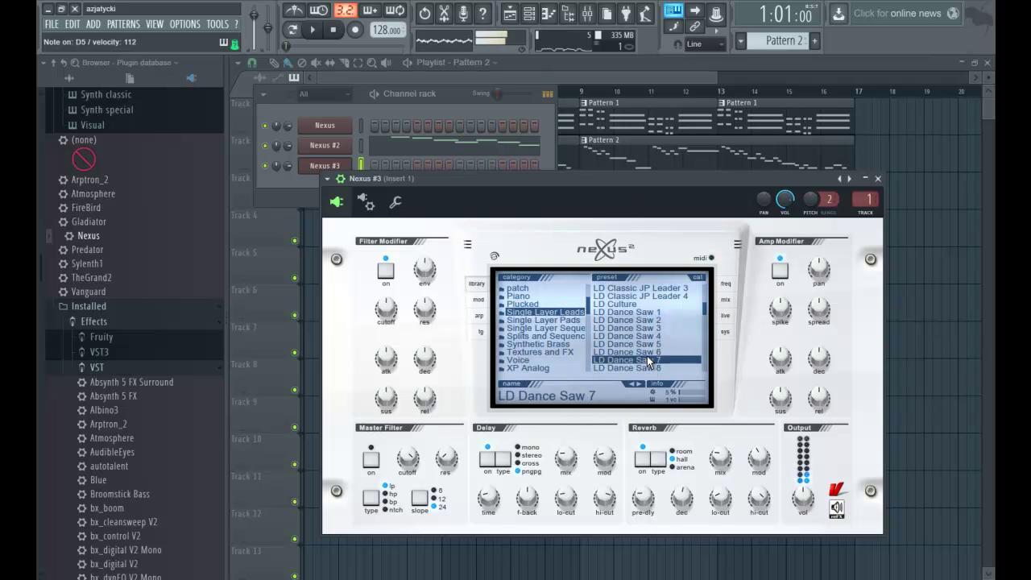
left_click(879, 180)
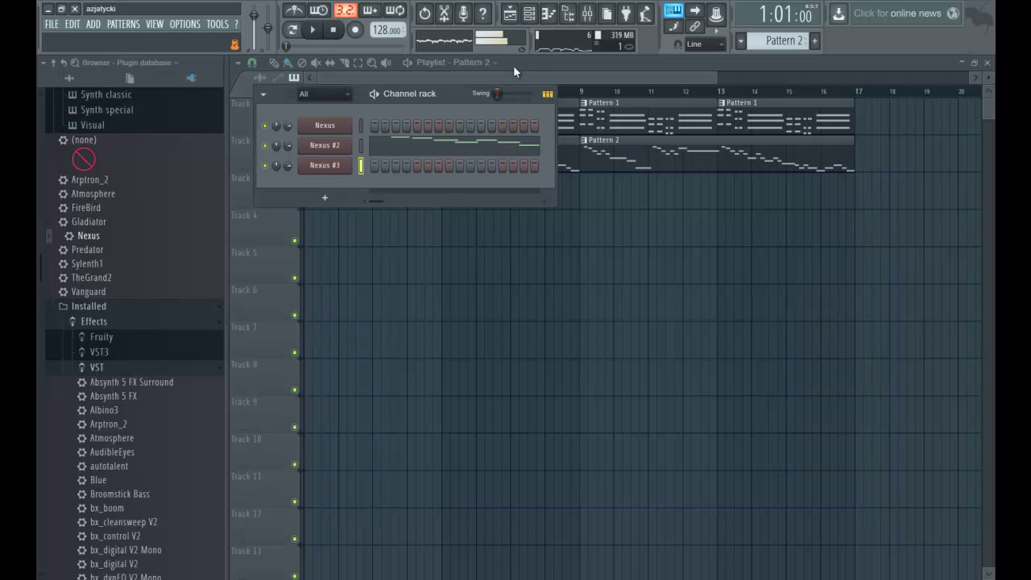
Step: Create Pattern 3, paste the copied melody into the Nexus #3 piano roll and start playback
key("F4")
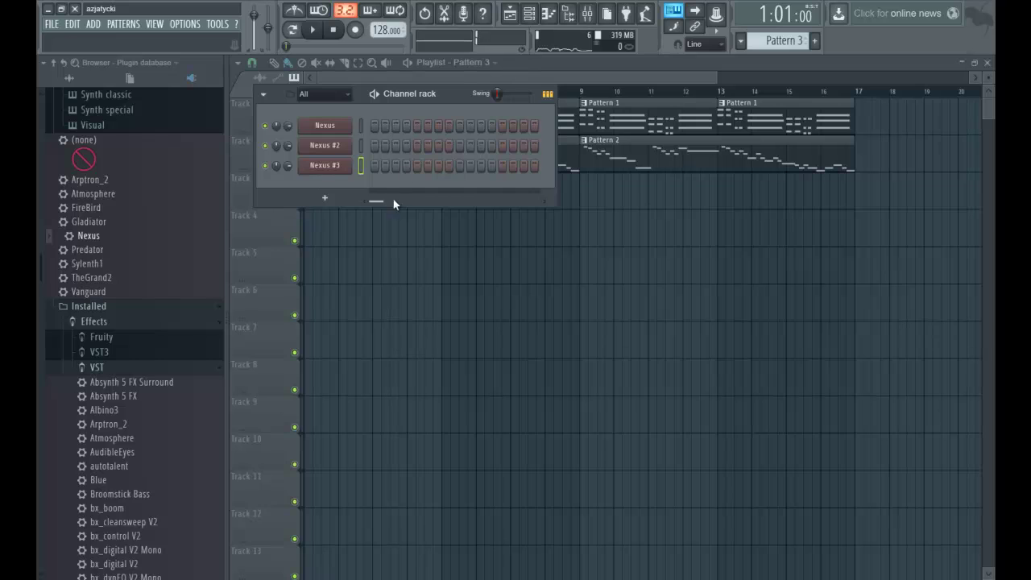
right_click(331, 166)
left_click(377, 169)
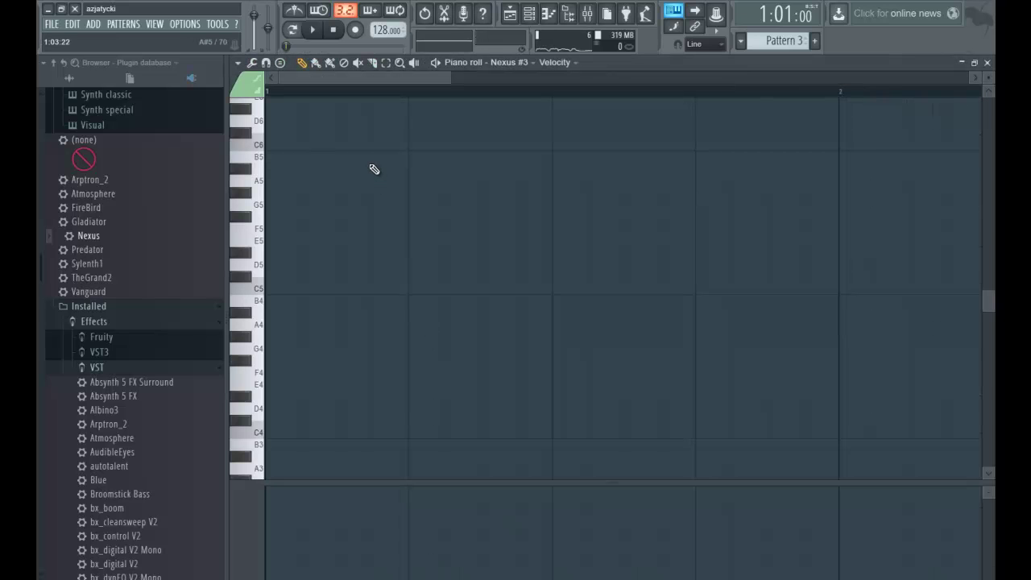
key("ctrl+v")
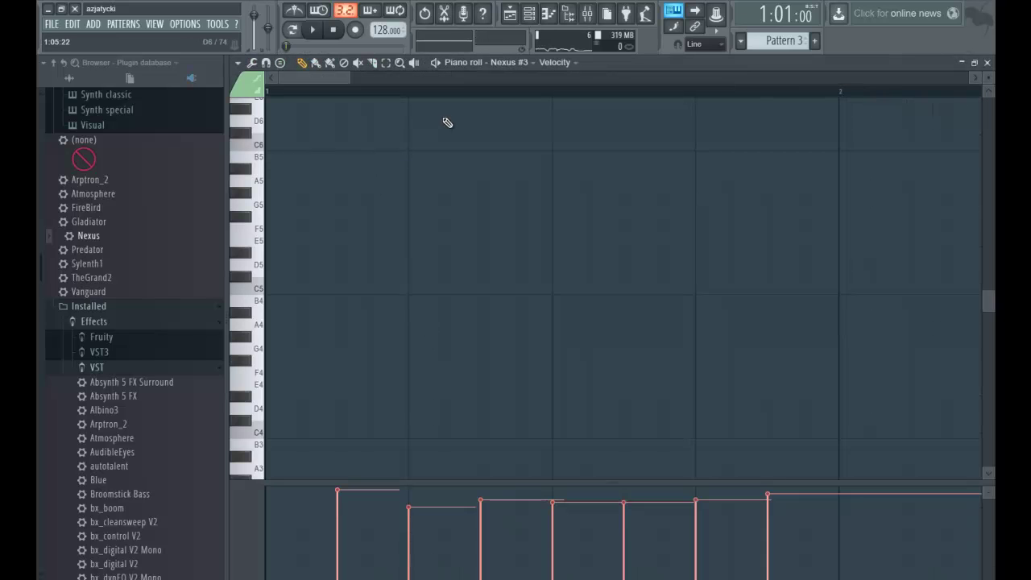
key("space")
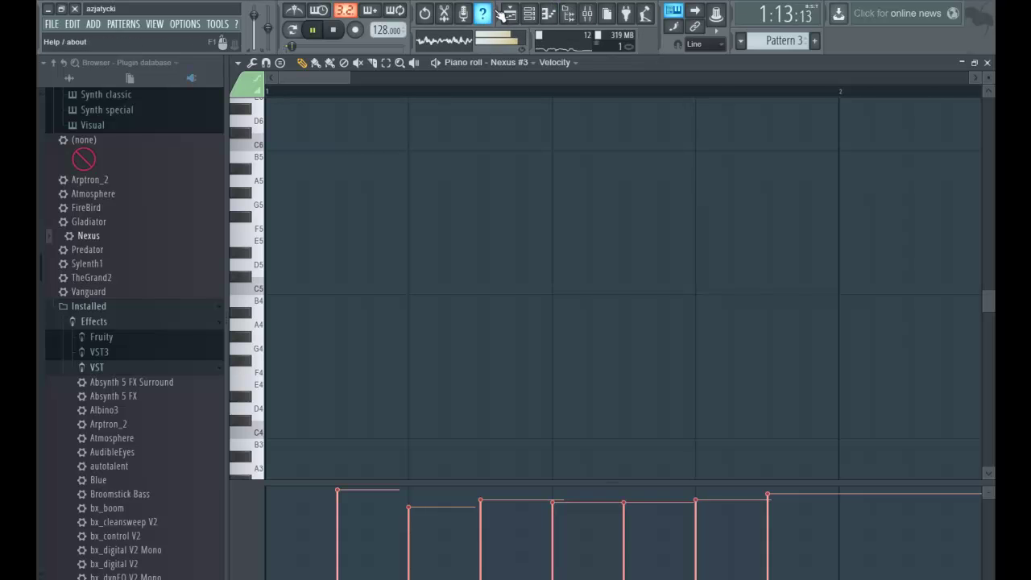
Step: Place Pattern 3 clips on playlist Track 3 at bars 1 and 9, playing the arrangement from the start
left_click(507, 14)
key("space")
left_click(362, 192)
left_click_drag(369, 188, 325, 188)
key("space")
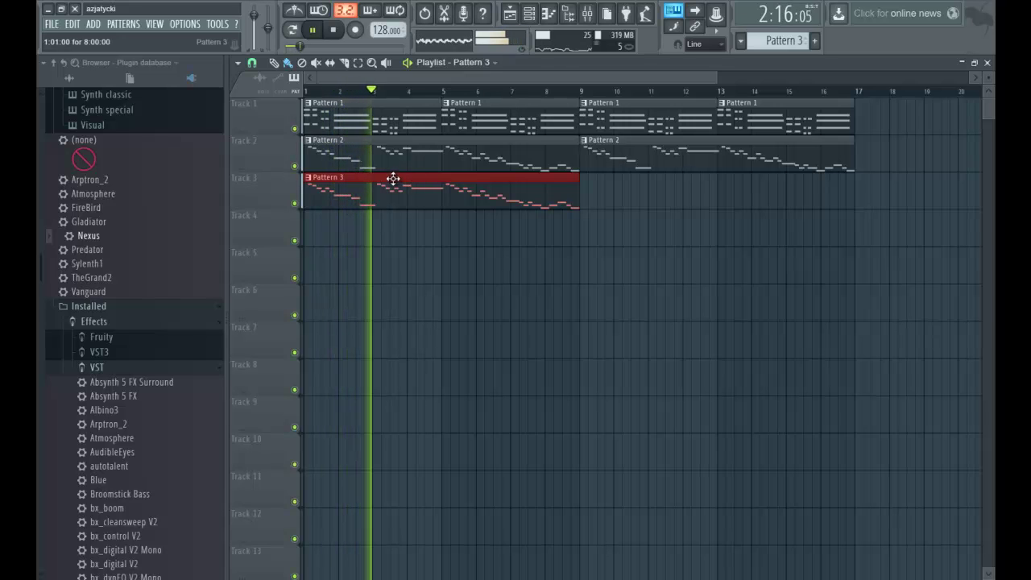
left_click(587, 192)
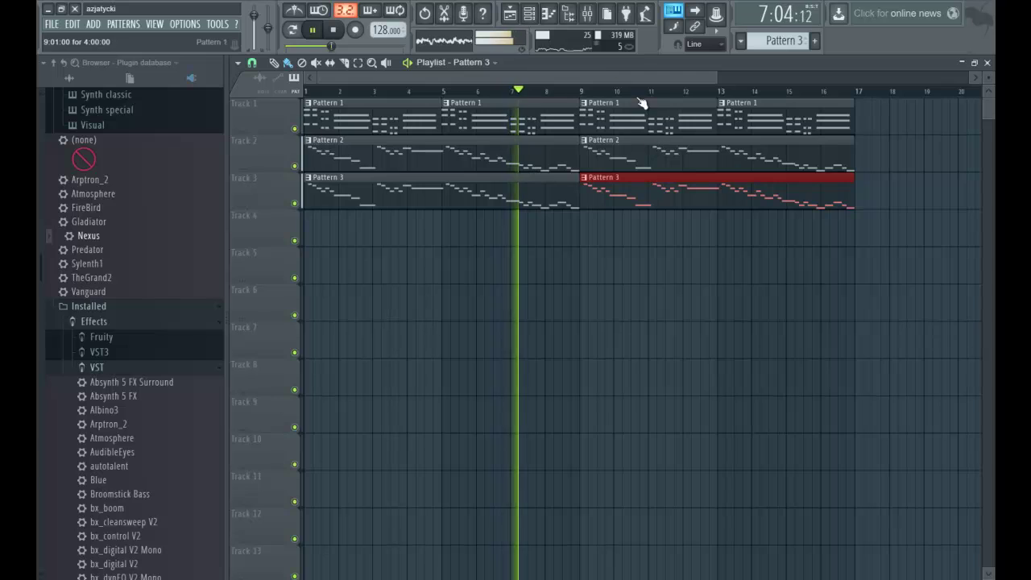
Step: Stop playback and clone the Nexus #3 channel in the channel rack
left_click(509, 14)
left_click(529, 14)
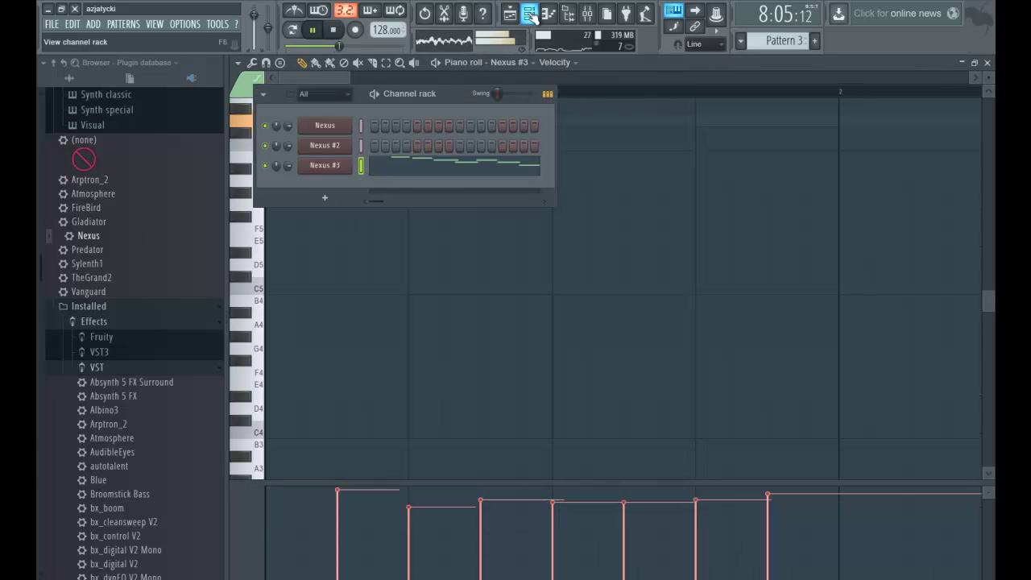
key("space")
right_click(327, 168)
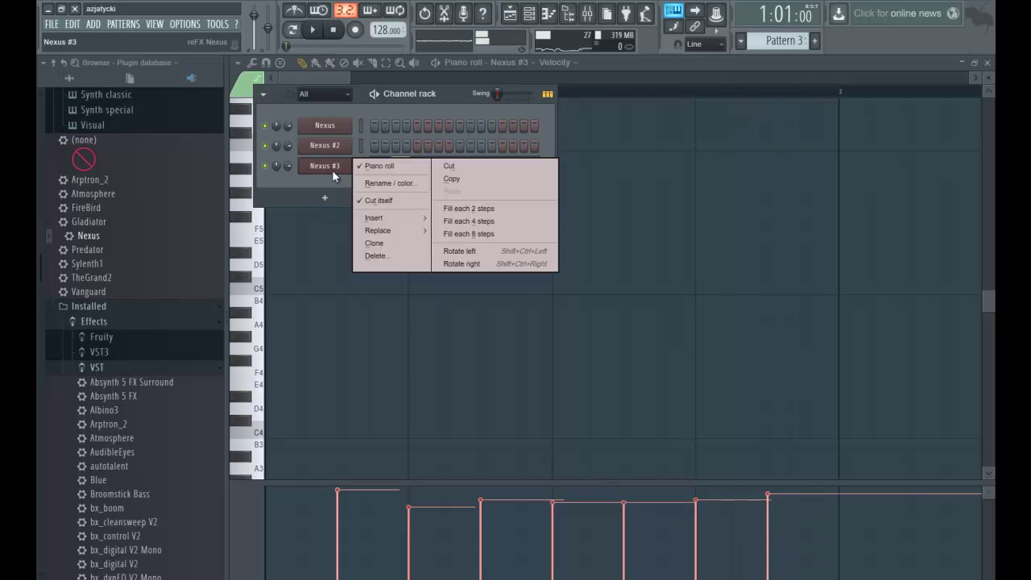
mouse_move(384, 235)
left_click(372, 243)
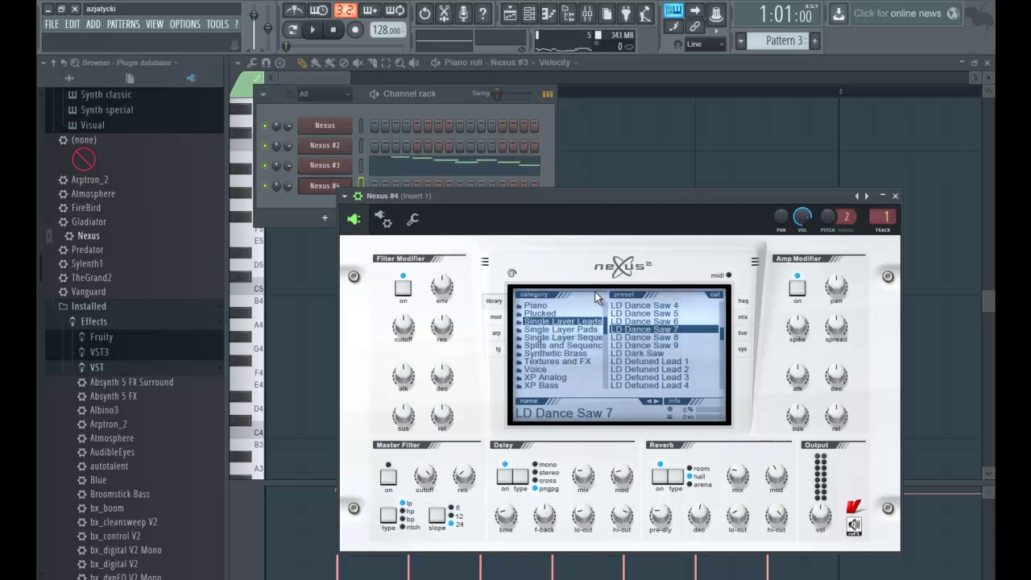
Step: Audition the SQ Seq Caprio and SQ Ride Me presets from XP Minimal House 2 in Nexus #4
left_click_drag(565, 200, 537, 163)
scroll(533, 323, "down", 3)
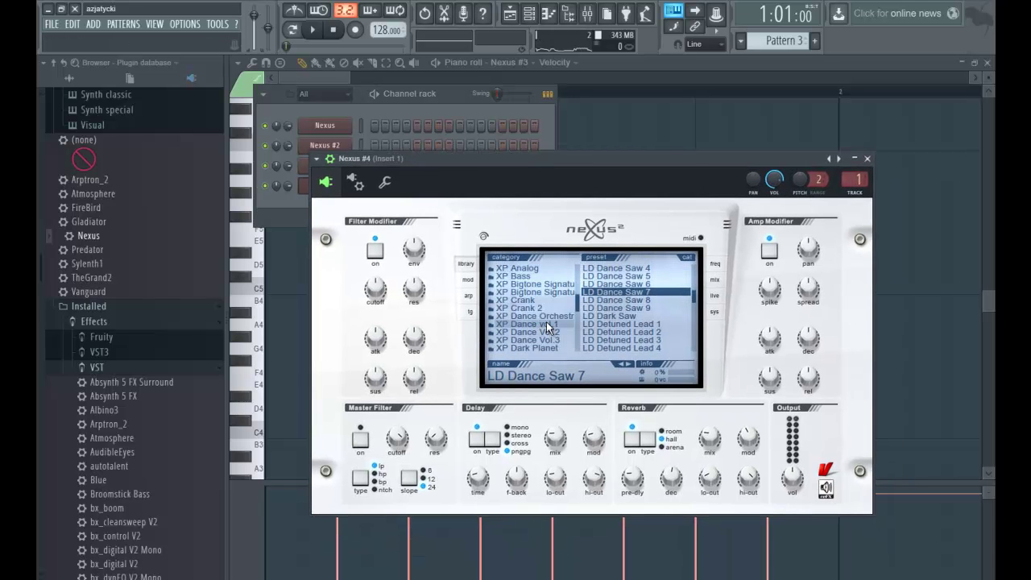
scroll(540, 293, "down", 6)
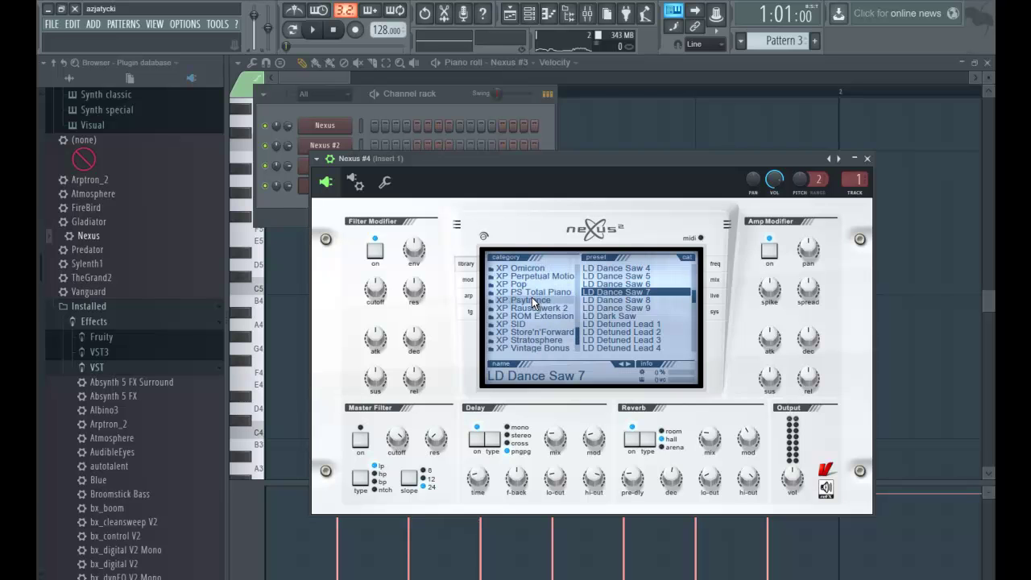
scroll(532, 298, "up", 5)
left_click(532, 291)
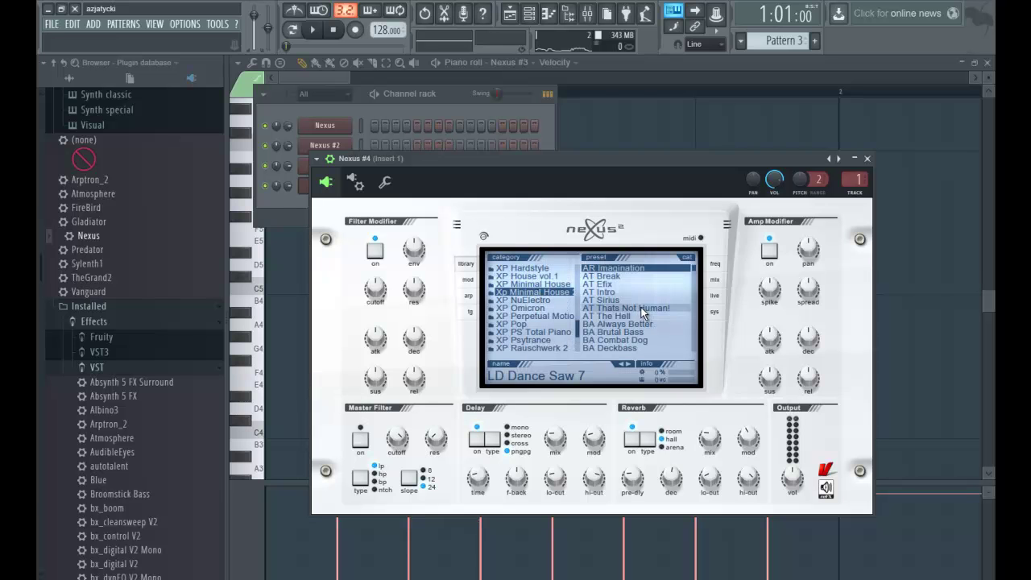
scroll(638, 304, "down", 5)
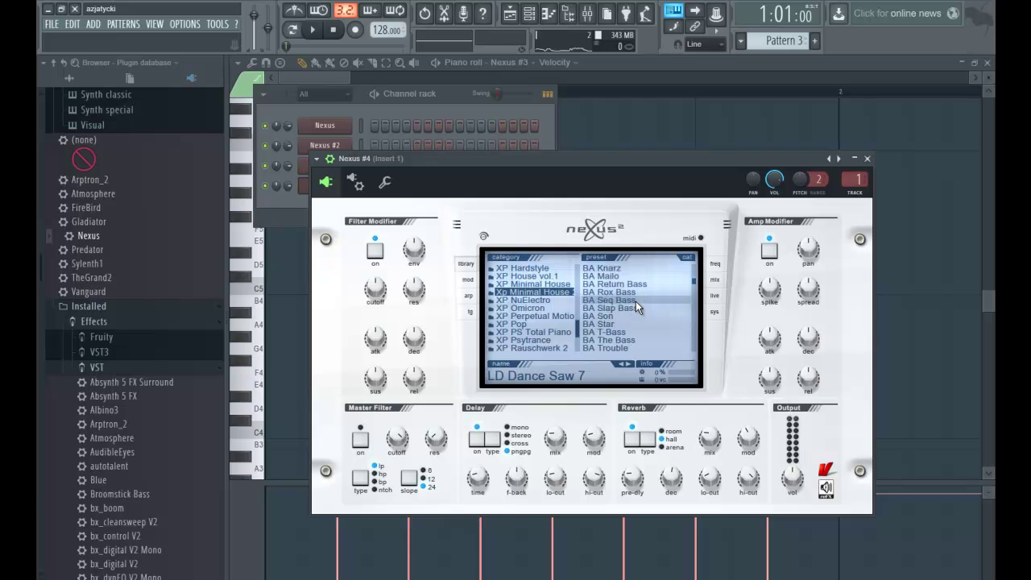
scroll(636, 304, "down", 6)
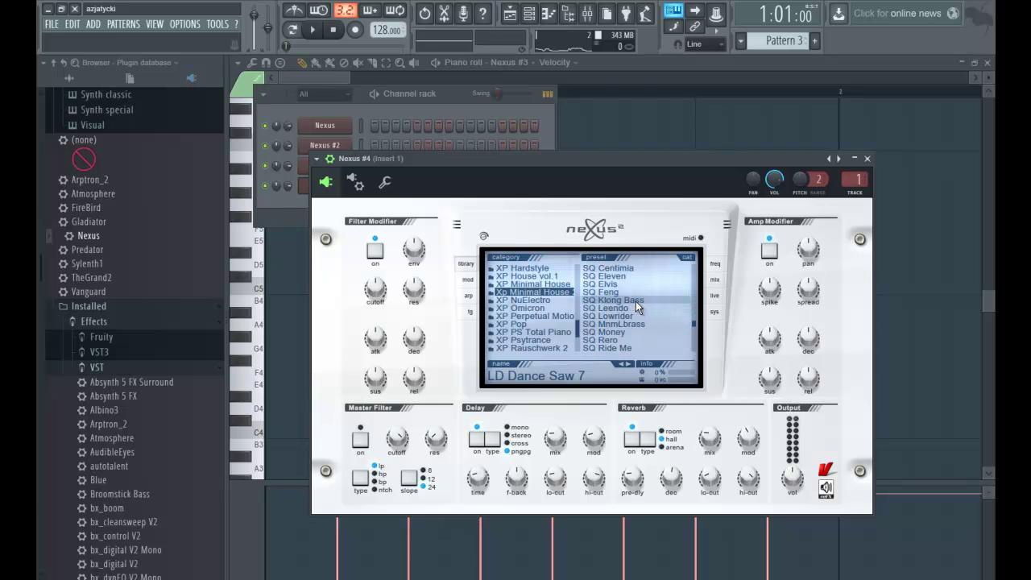
scroll(627, 281, "down", 3)
left_click(627, 292)
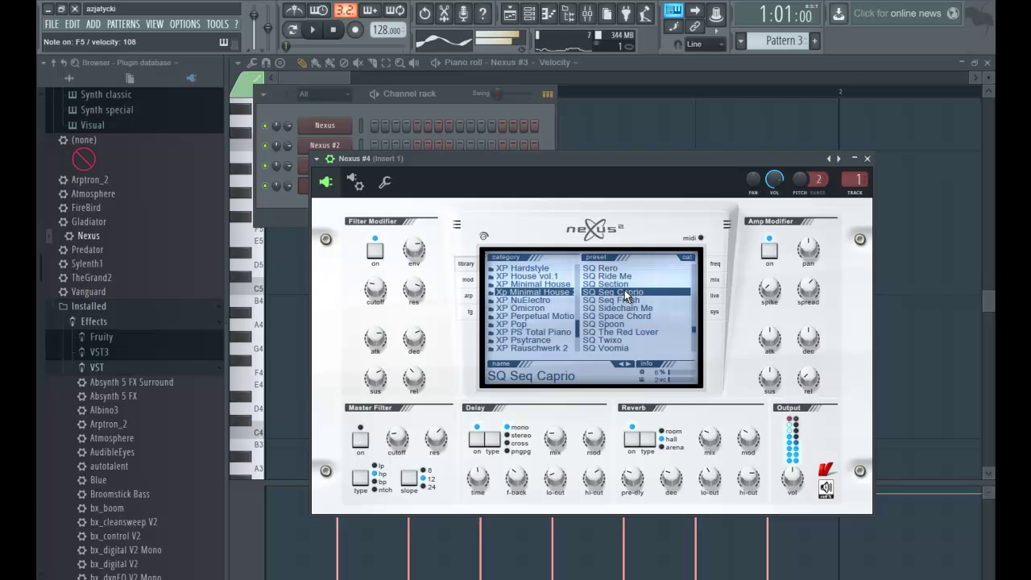
key("Up")
key("Up")
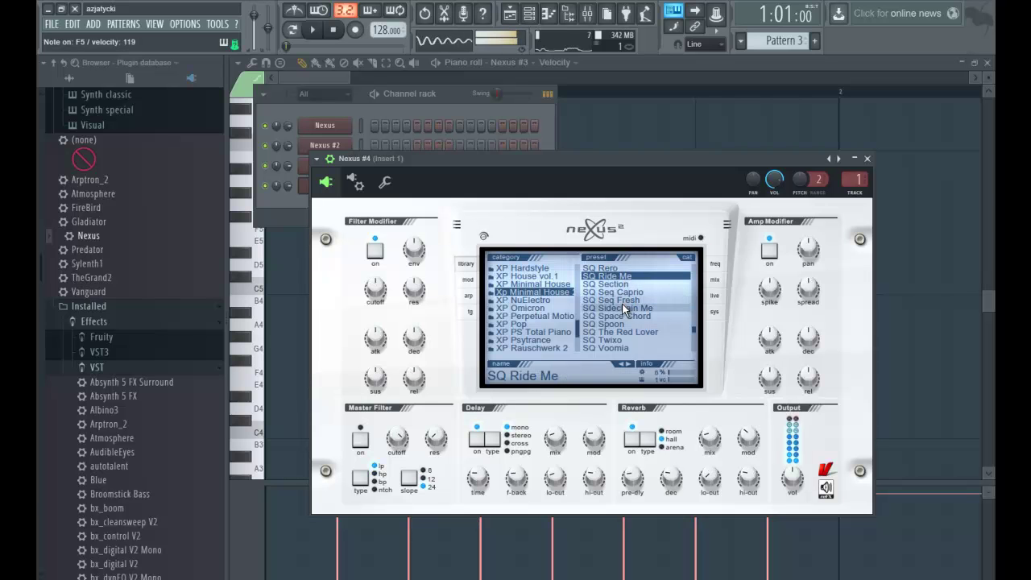
Step: Try several SY synth presets from the same XP Minimal House 2 category, ending on SY Finn
scroll(623, 312, "down", 3)
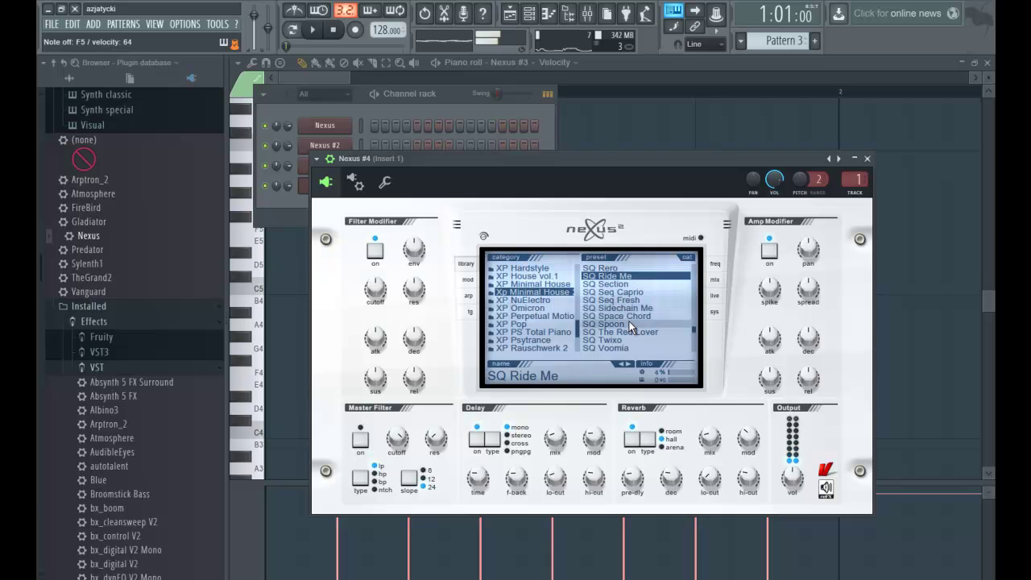
left_click(616, 307)
left_click(616, 315)
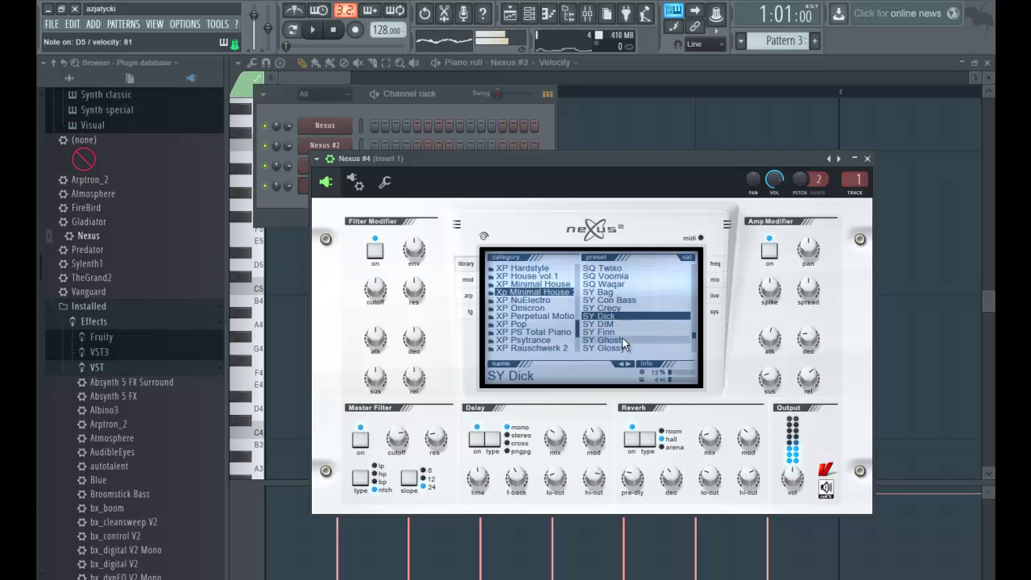
left_click(620, 333)
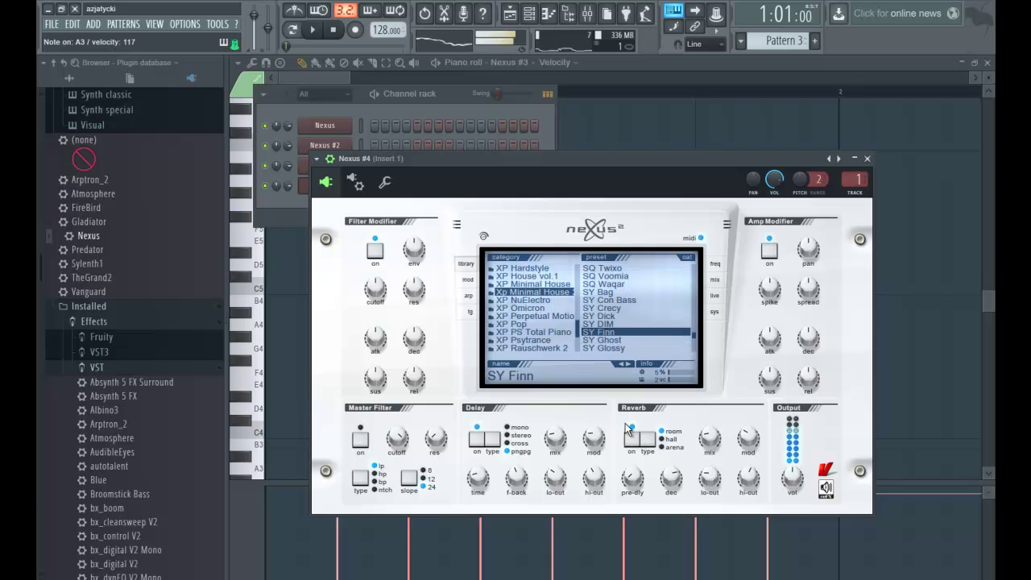
Step: Browse the XP PS Total Piano and Textures and FX categories for a suitable Nexus #4 sound
left_click(565, 331)
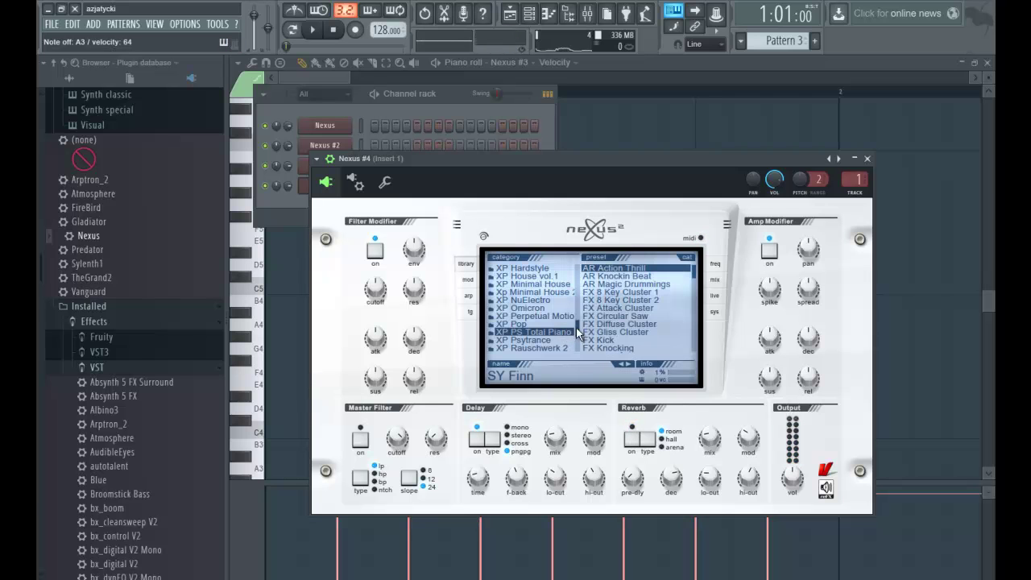
scroll(531, 319, "up", 1)
scroll(530, 316, "up", 8)
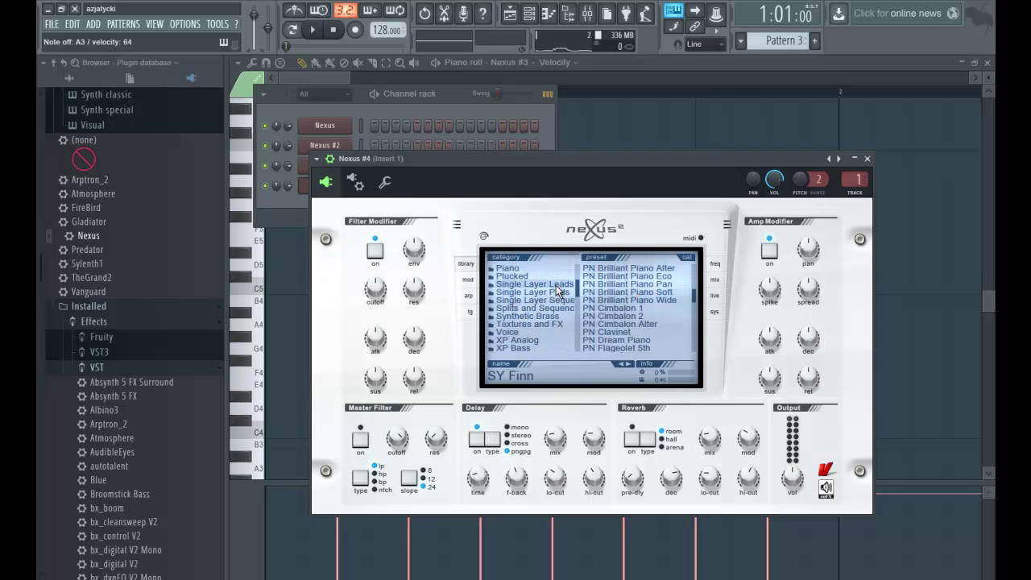
scroll(554, 290, "down", 3)
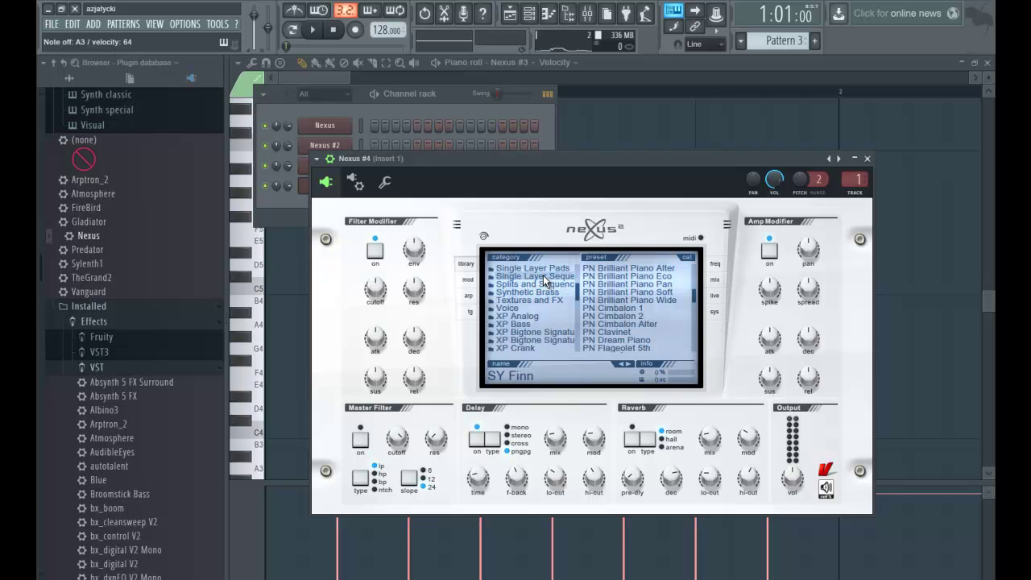
left_click(552, 300)
scroll(626, 300, "down", 5)
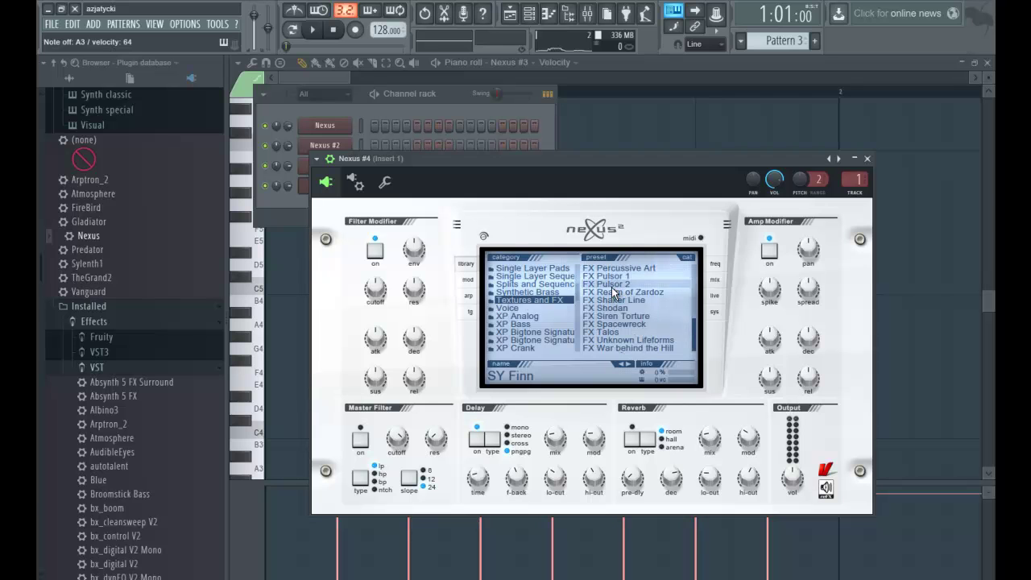
scroll(516, 300, "up", 7)
Step: Audition the Epic Pads presets from PD Creamy Bubbles through PD Fifth Dimension 1 in Nexus #4
left_click(531, 268)
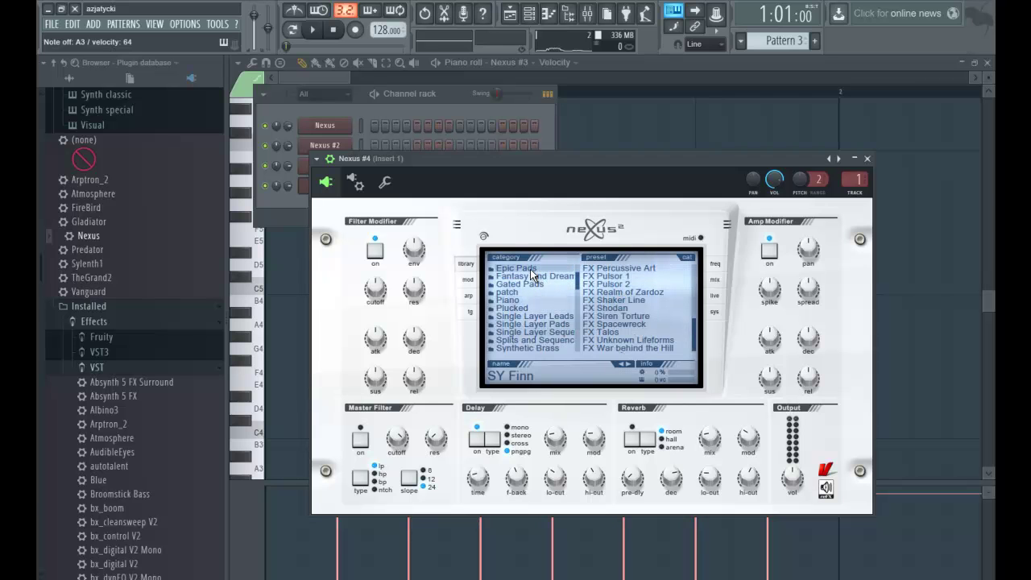
scroll(608, 298, "down", 2)
left_click(606, 283)
left_click(616, 300)
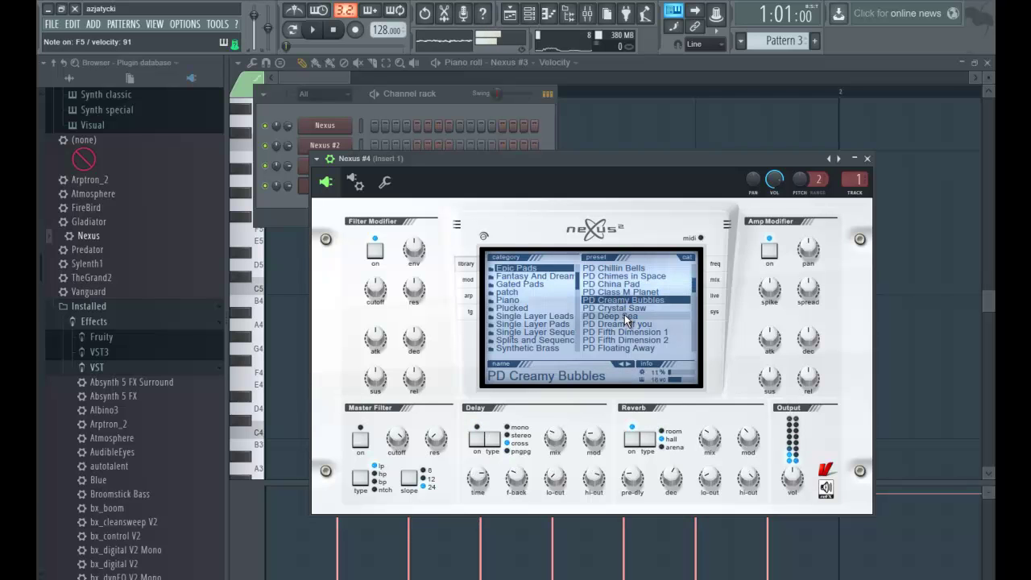
left_click(625, 310)
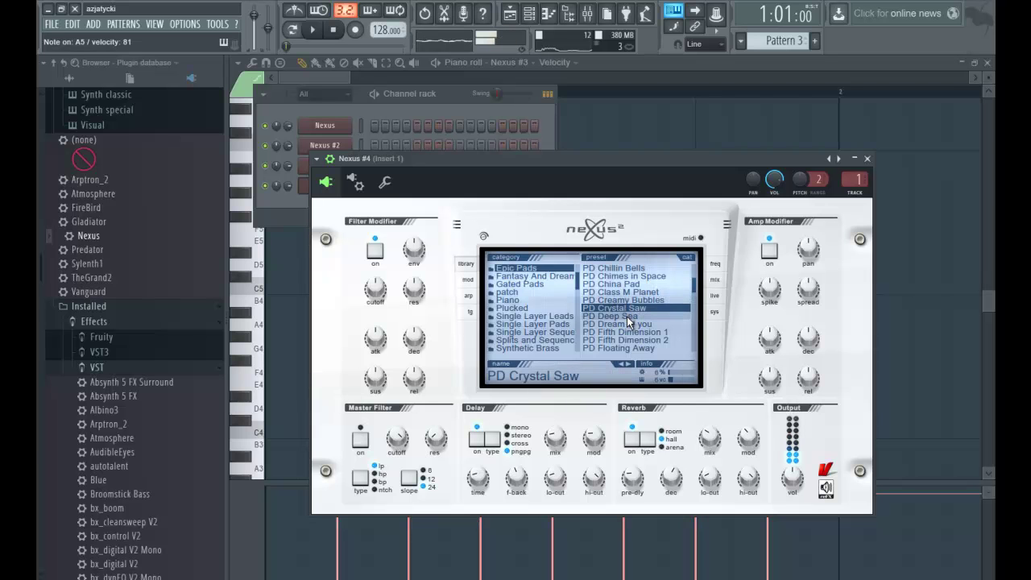
left_click(626, 316)
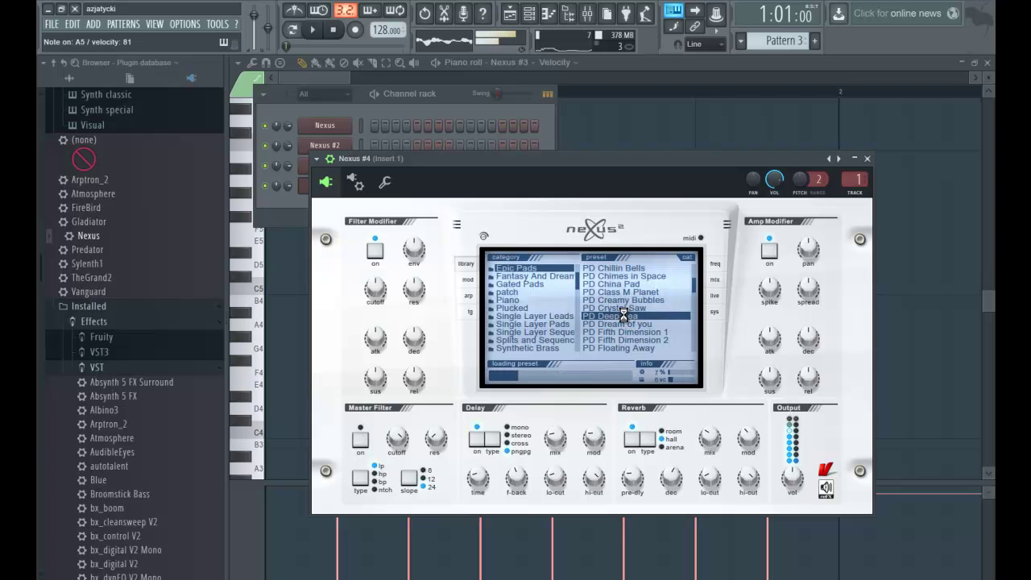
left_click(627, 324)
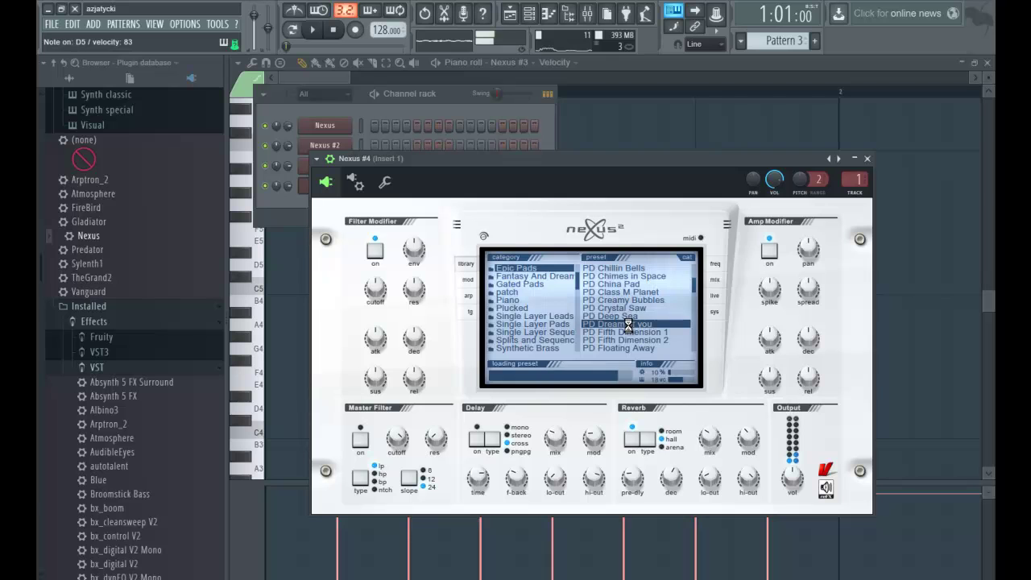
left_click(630, 333)
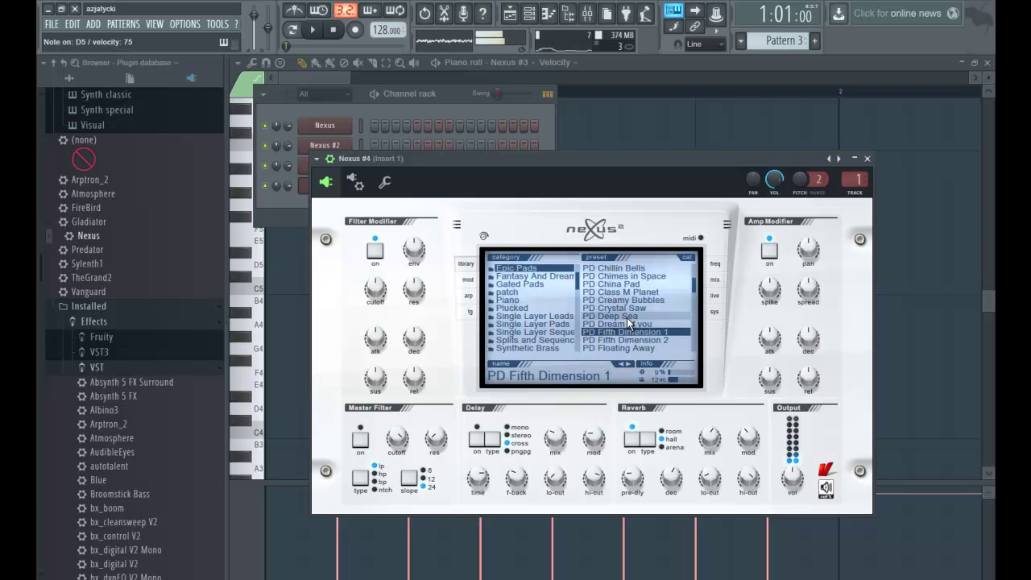
Step: Audition the Epic Pads presets from PD Fringepad through PD Geneva Swell 2, PD German Energy and PD Highland Pad in Nexus #4
scroll(628, 330, "down", 2)
left_click(622, 308)
left_click(627, 325)
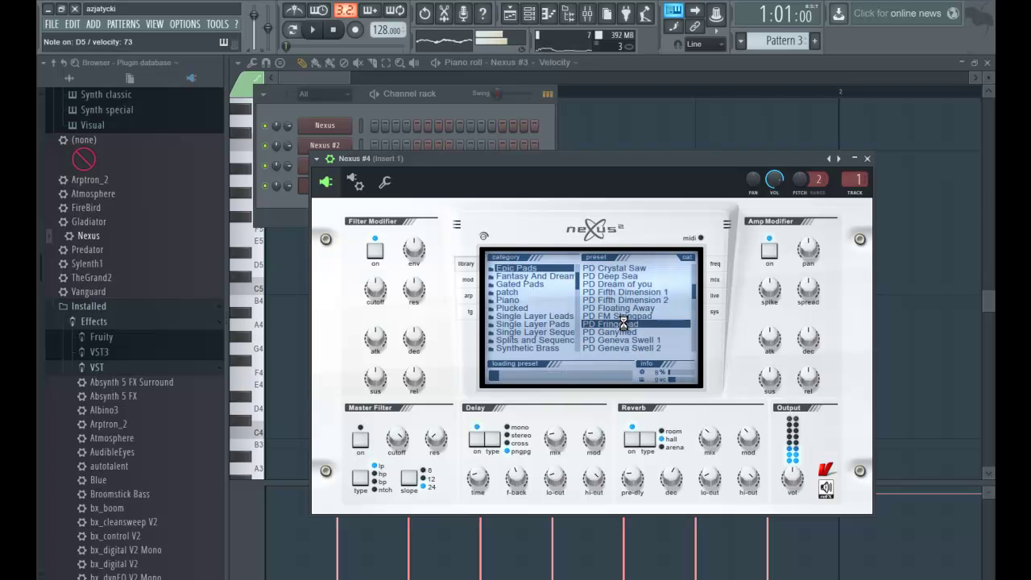
scroll(632, 327, "down", 1)
left_click(631, 316)
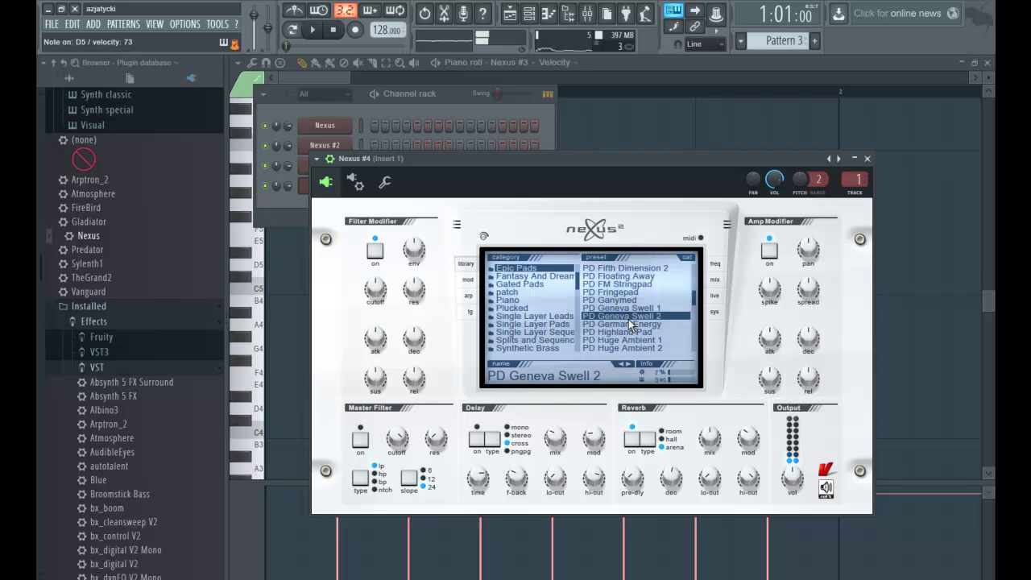
left_click(631, 323)
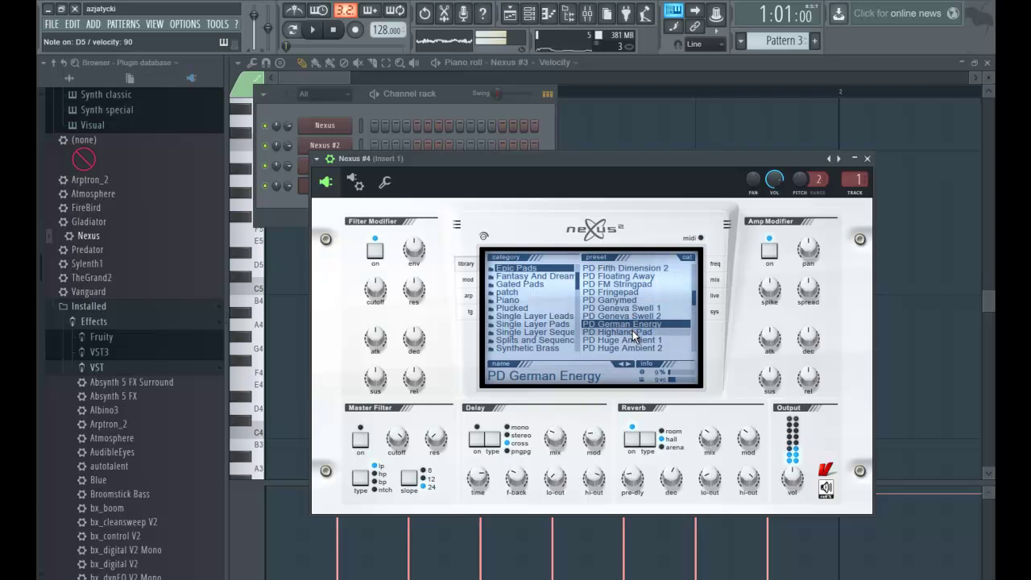
left_click(632, 331)
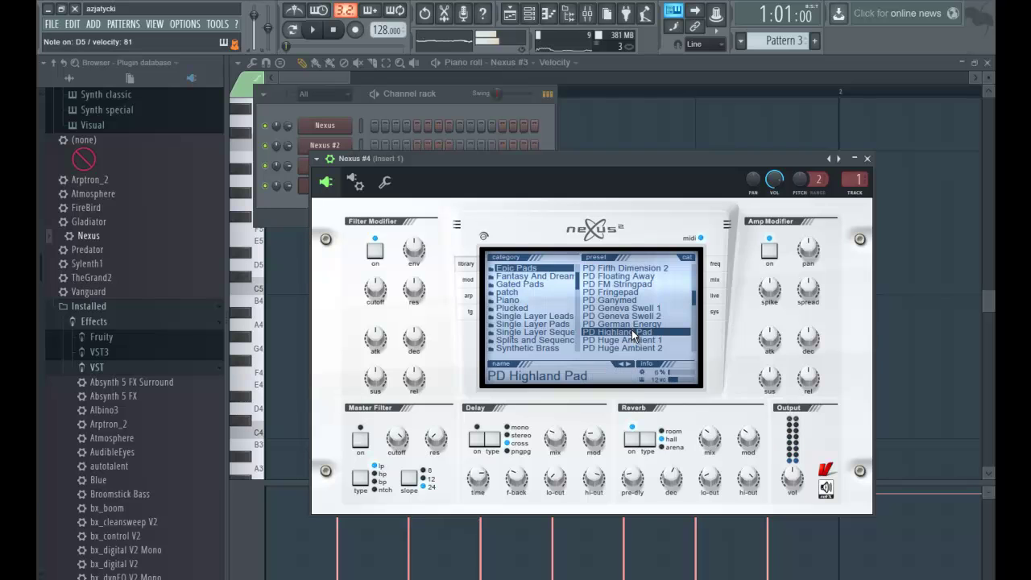
Step: Look at the mixer page of PD Highland Pad and play Pattern 3 to hear the pad against it
left_click(717, 282)
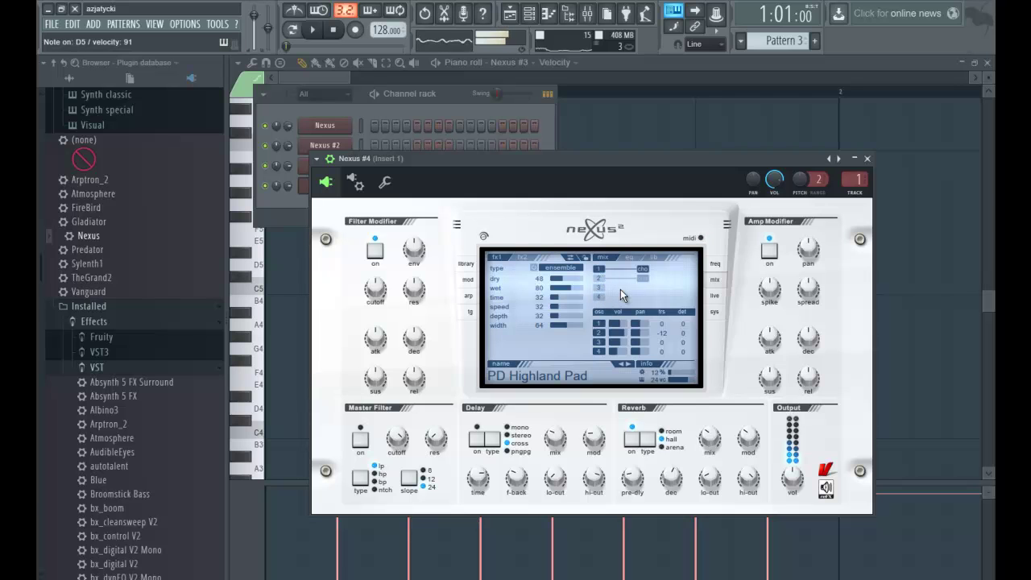
left_click(867, 159)
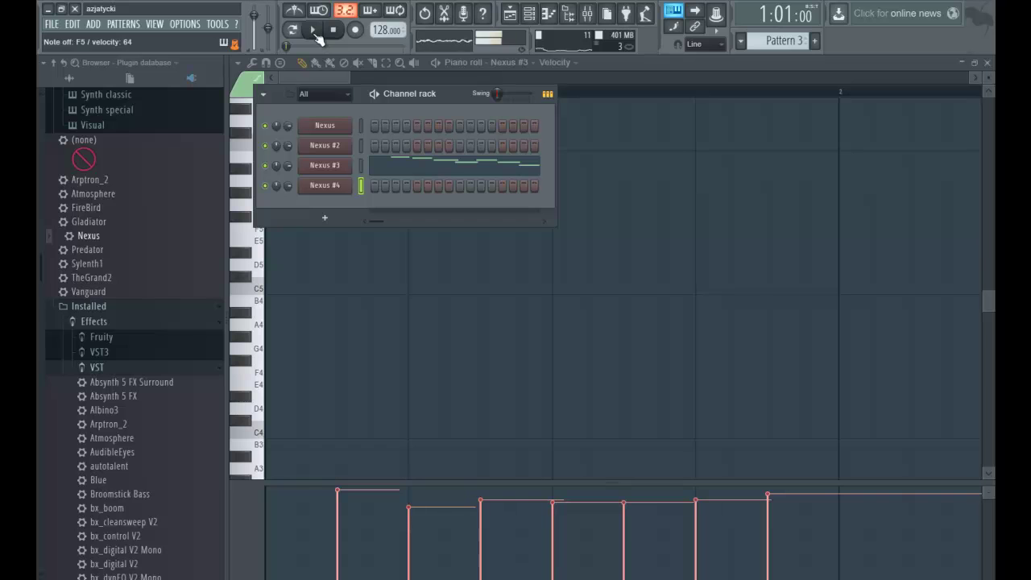
left_click(314, 30)
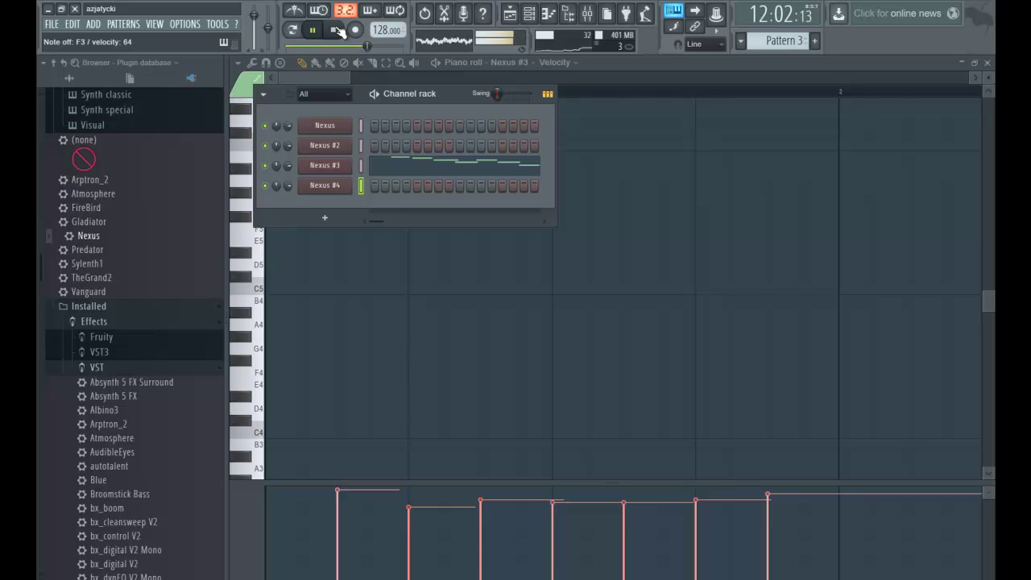
left_click(336, 29)
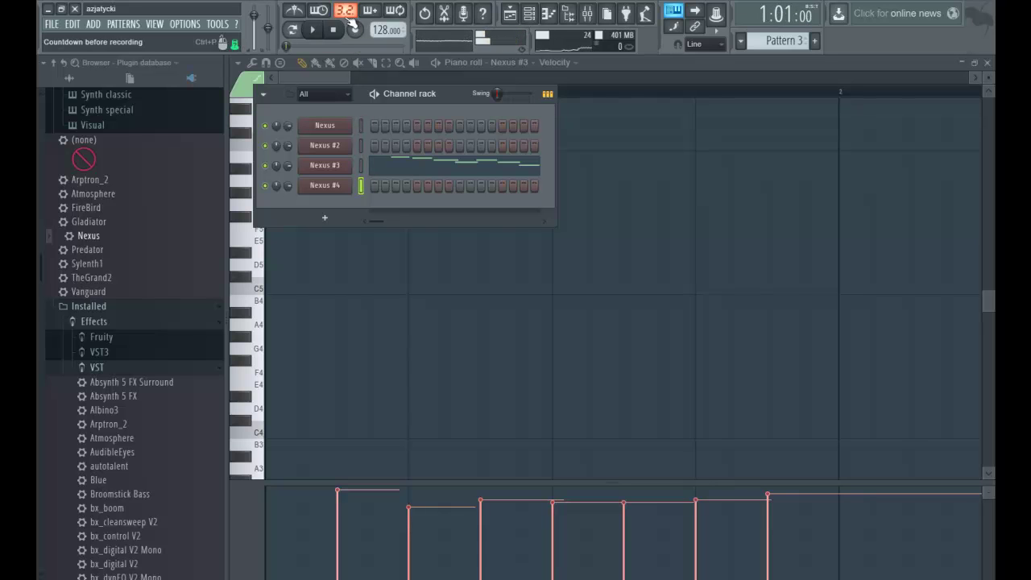
Step: Enable layer 2 of PD Highland Pad in Nexus #4 and play Pattern 3 with it
left_click(348, 186)
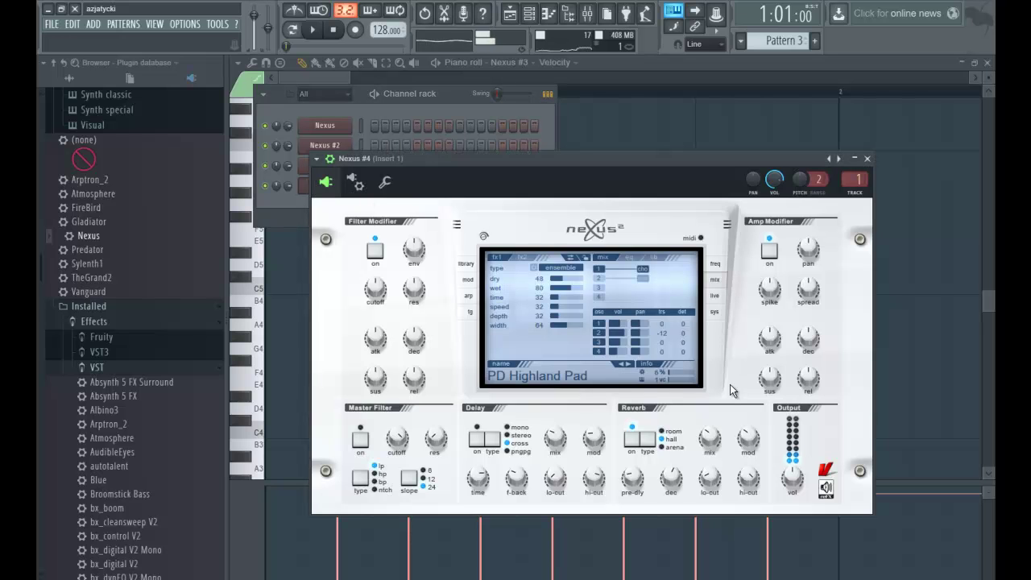
left_click(603, 279)
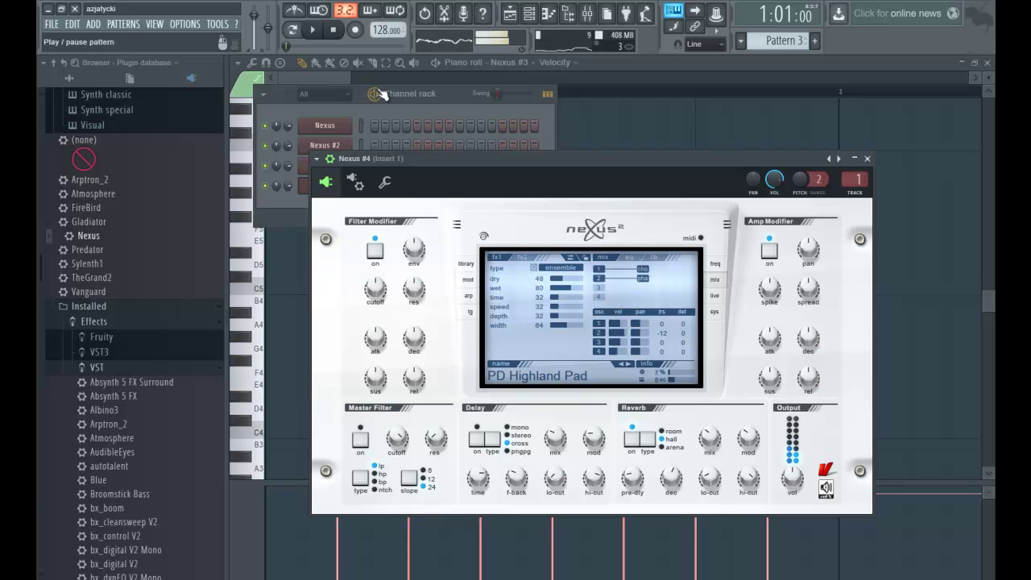
left_click_drag(398, 85, 392, 87)
left_click(314, 31)
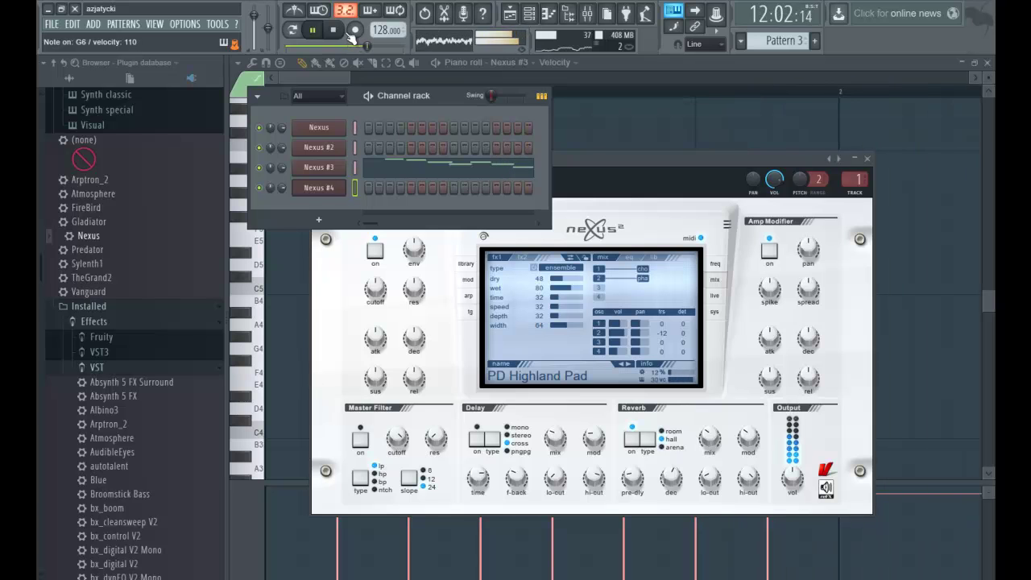
left_click(333, 31)
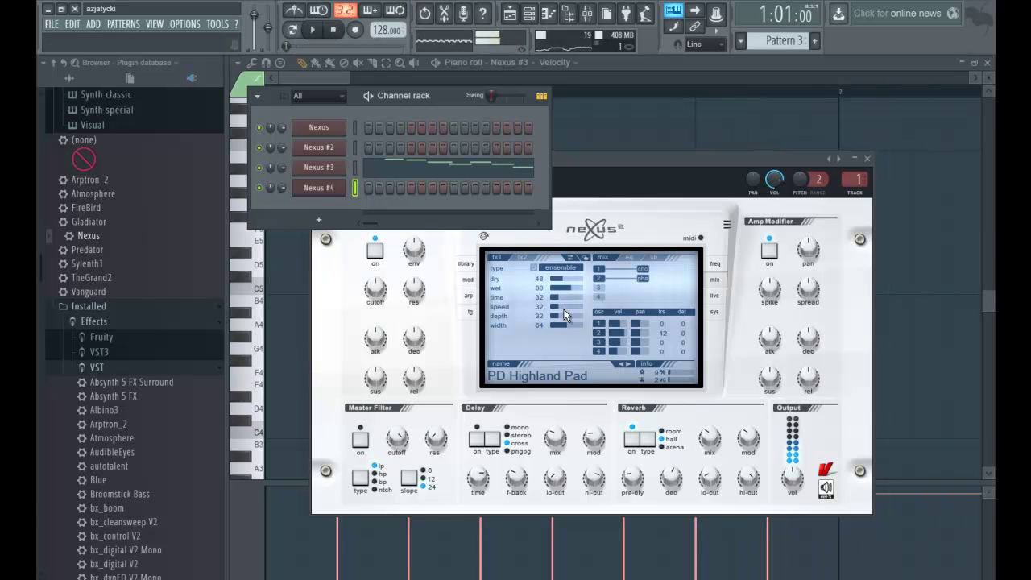
Step: Load the PD Lost Temple preset in Nexus #4 and try it over Pattern 3
left_click(465, 262)
left_click(614, 332)
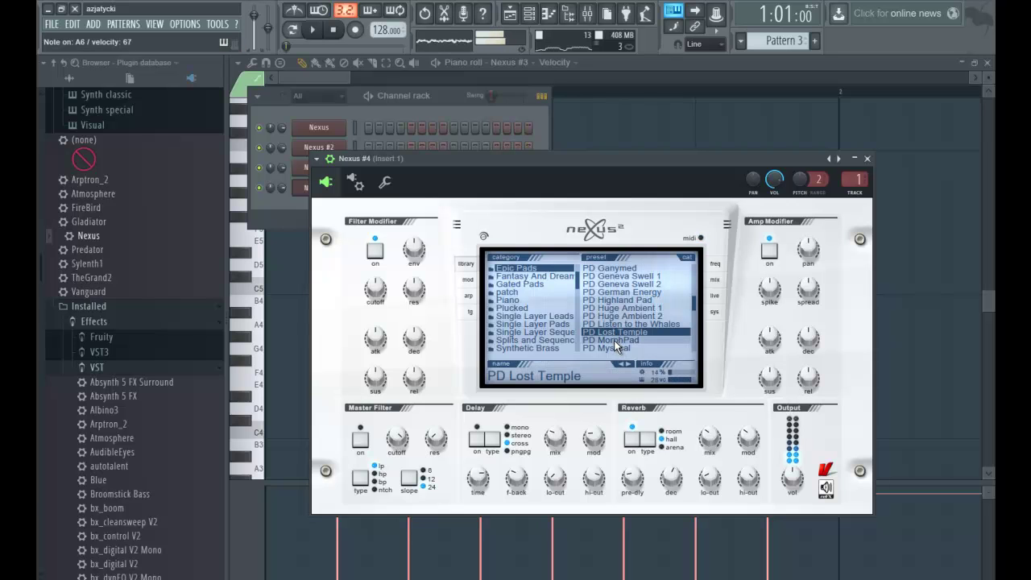
left_click(312, 30)
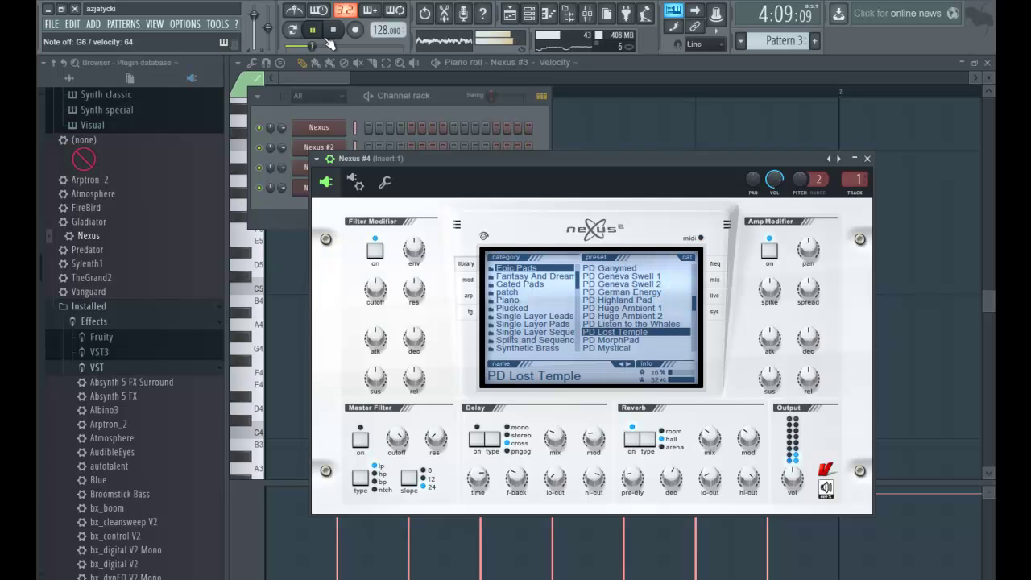
left_click(333, 29)
Step: Audition PD Rainy Morning, PD Saw meets Sine, PD Soft Dreamy Pad and PD Space Violins in Nexus #4
scroll(548, 302, "down", 2)
scroll(644, 305, "down", 5)
left_click(640, 300)
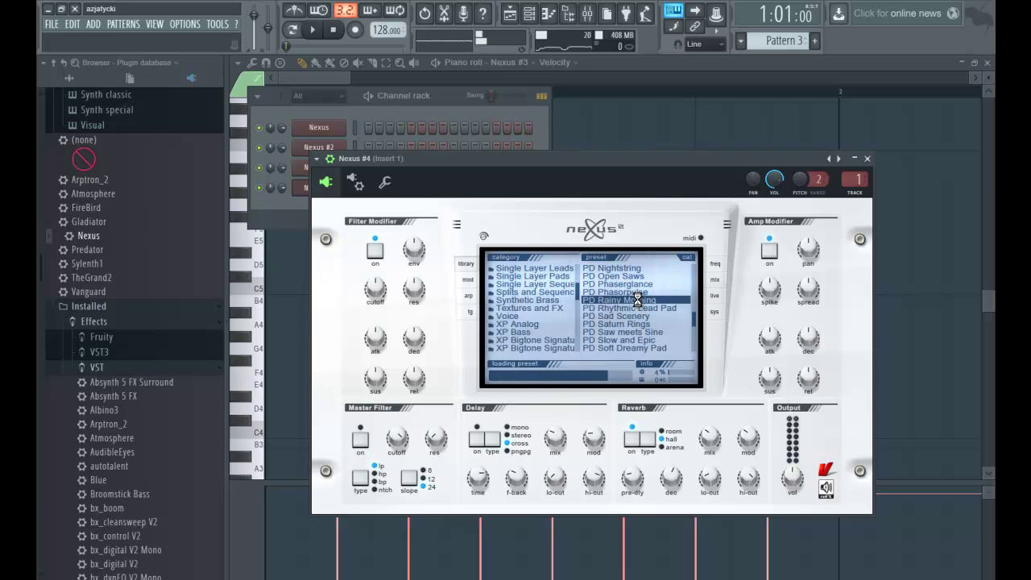
left_click(633, 331)
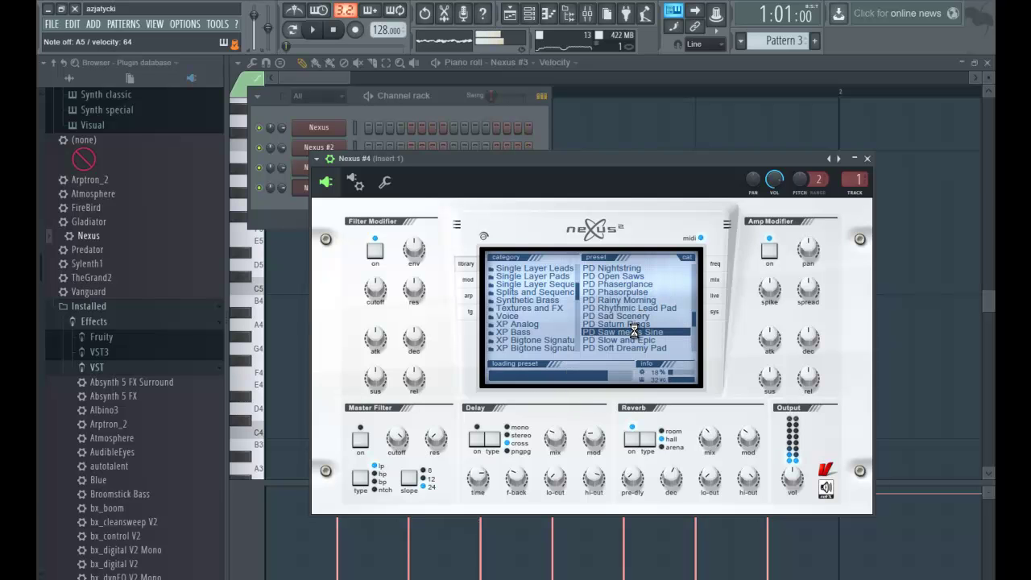
left_click(631, 347)
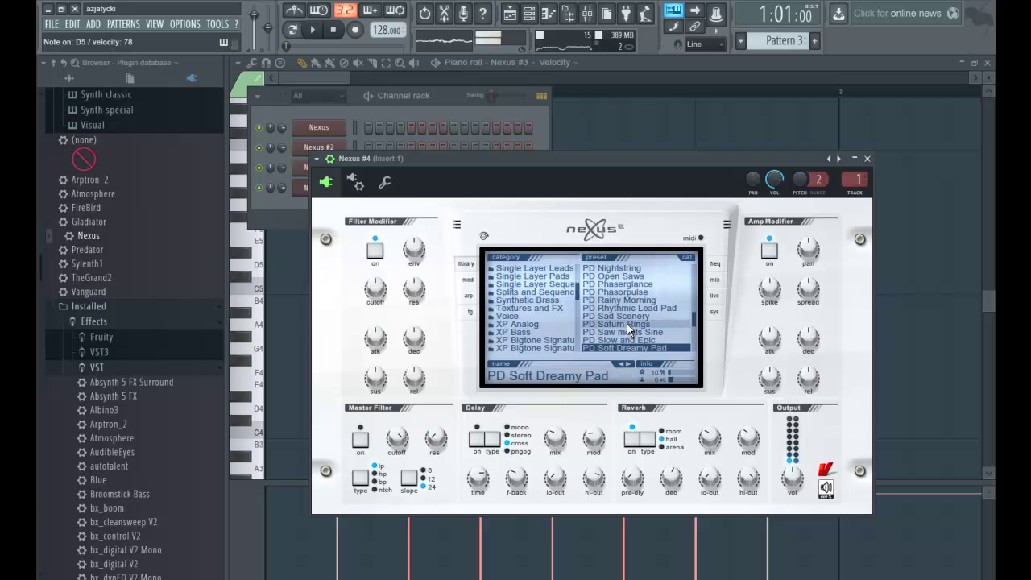
scroll(629, 322, "down", 3)
left_click(627, 301)
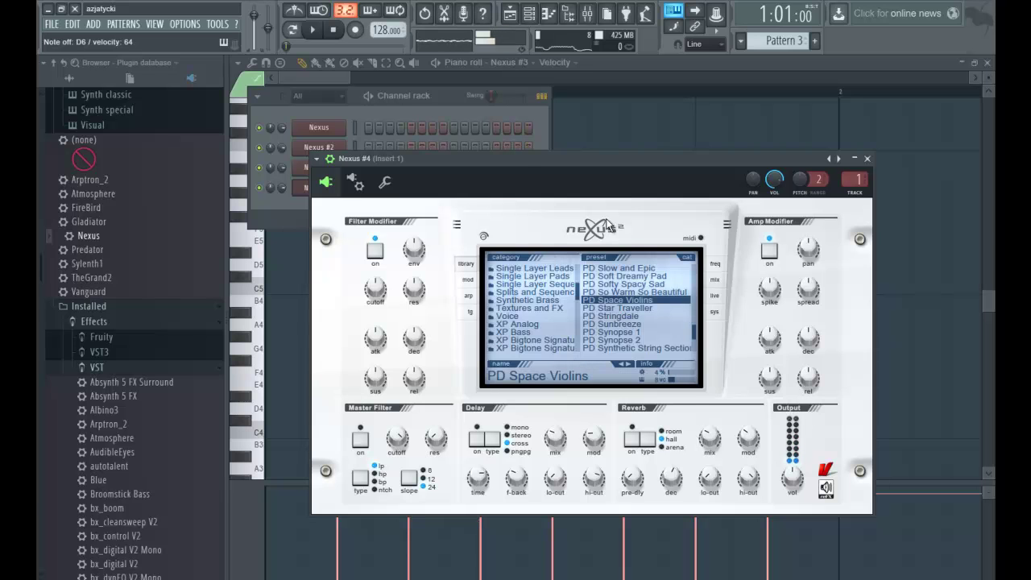
Step: Play Pattern 3 from the channel rack to judge PD Space Violins against it
left_click(451, 102)
key("space")
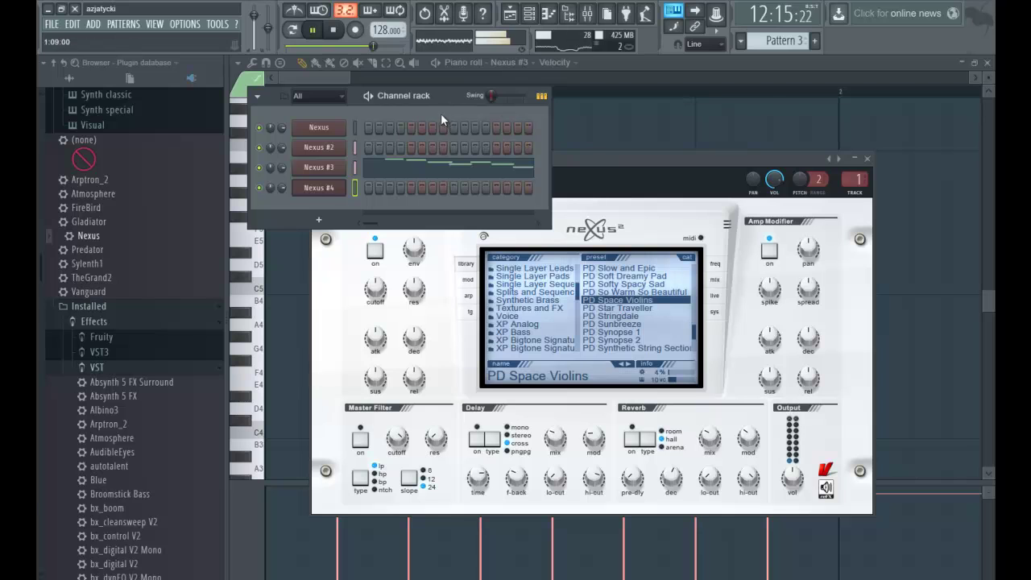
key("space")
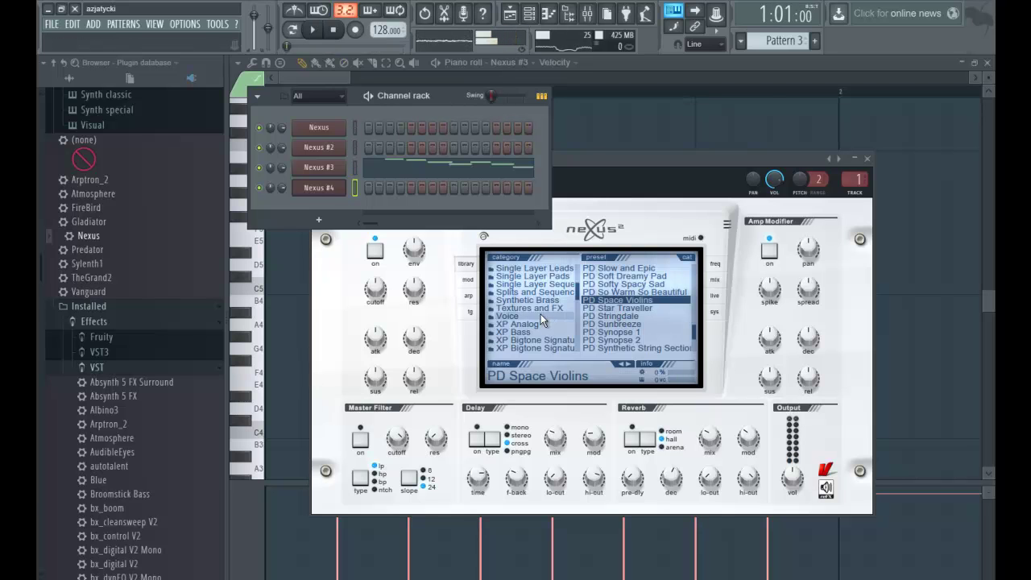
Step: Try AR Parasequence from the XP Analog category, load AR Nordic Walking in Nexus #4 and play Pattern 3 with it
left_click(517, 323)
scroll(608, 306, "down", 2)
scroll(607, 295, "up", 1)
left_click(605, 293)
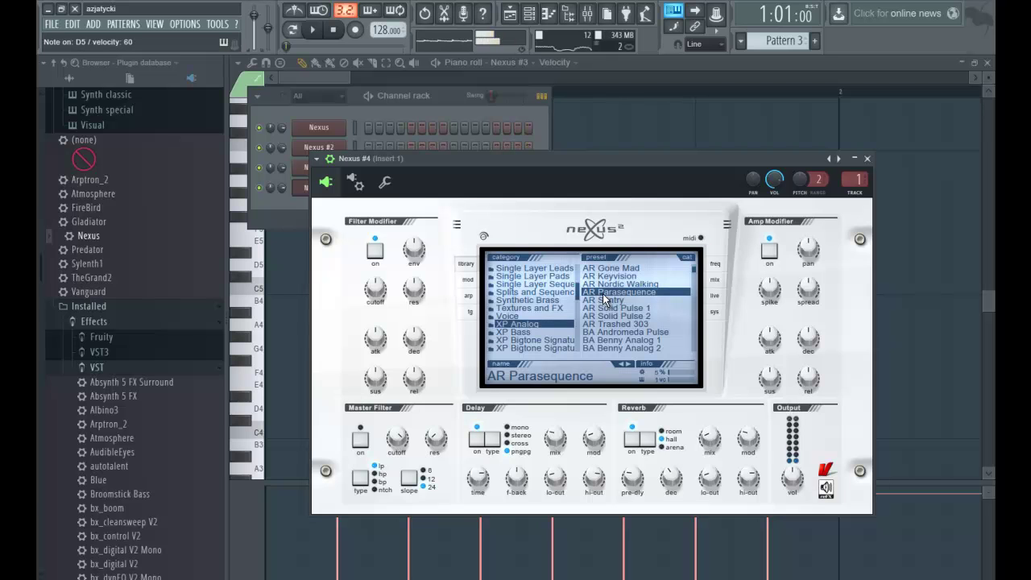
left_click(624, 285)
left_click(313, 31)
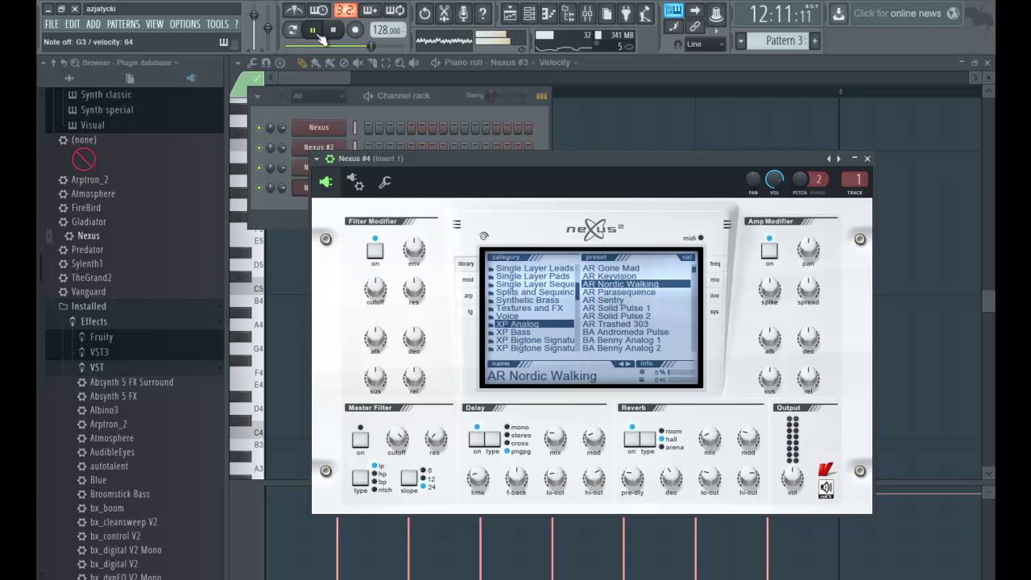
key("space")
Step: Open the first Nexus channel and audition the PN Ballad Epiano 2 and PN Ballad Epiano 3 presets
left_click(439, 108)
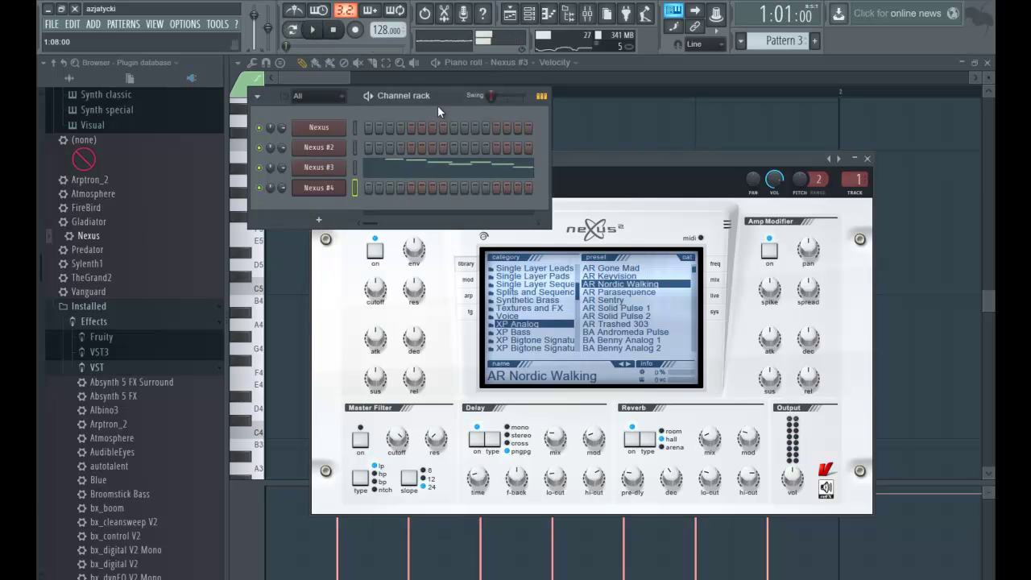
left_click(334, 127)
left_click(598, 295)
key("space")
left_click(602, 302)
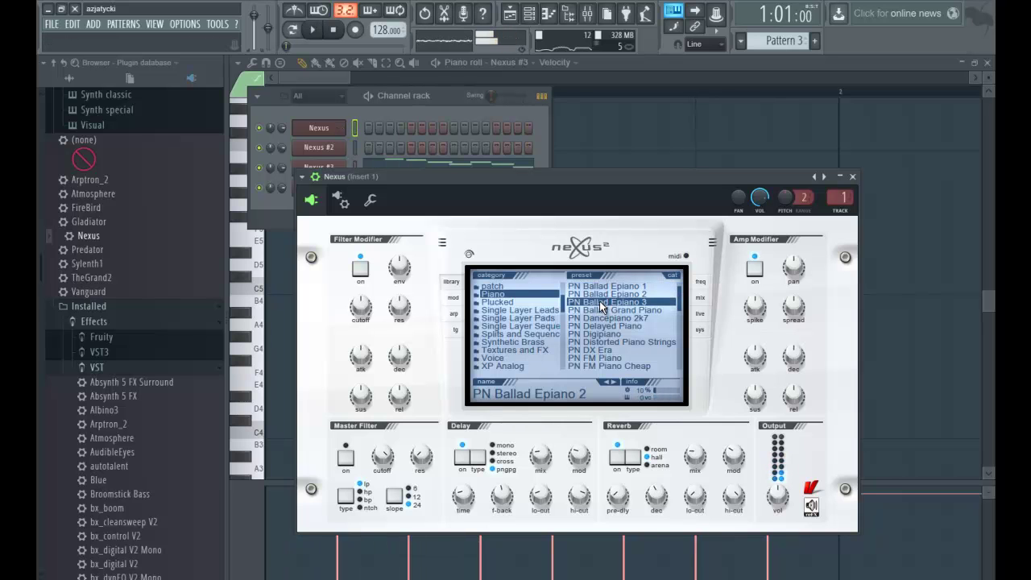
key("space")
Step: Try PN FM Piano in the first Nexus, load PN Ibiza and play Pattern 3 with it
left_click(615, 357)
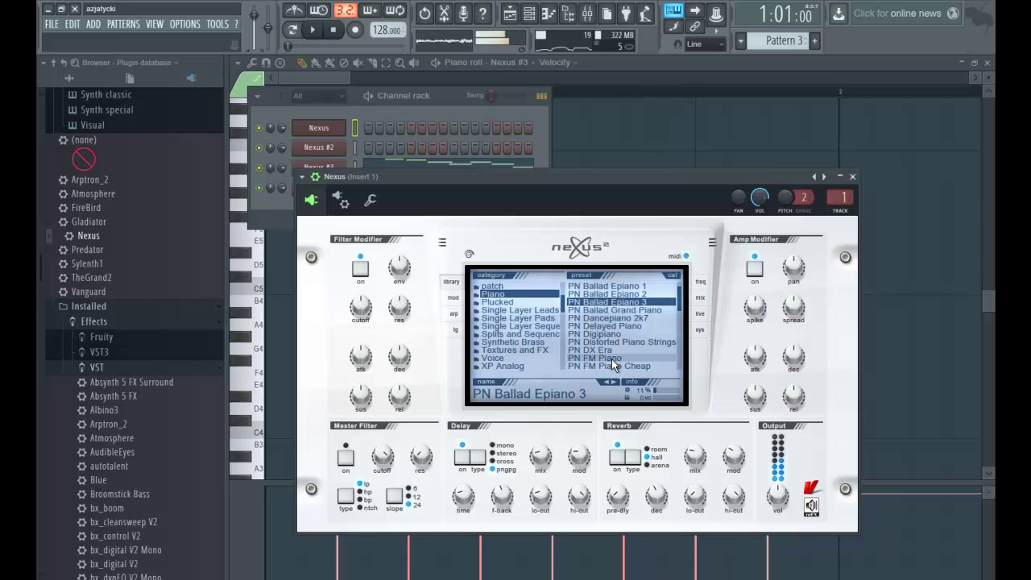
key("space")
scroll(620, 338, "down", 3)
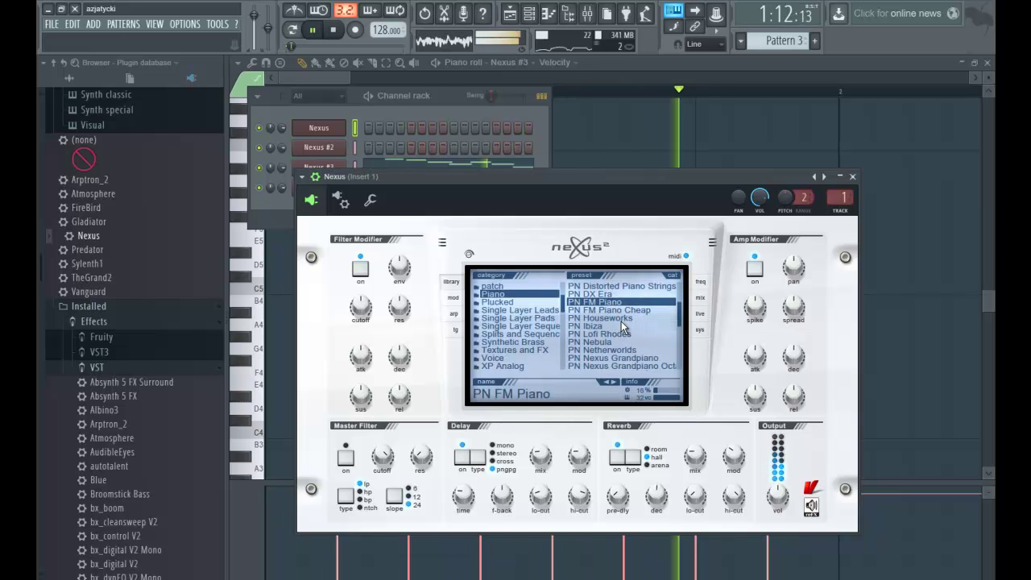
key("space")
left_click(620, 325)
key("space")
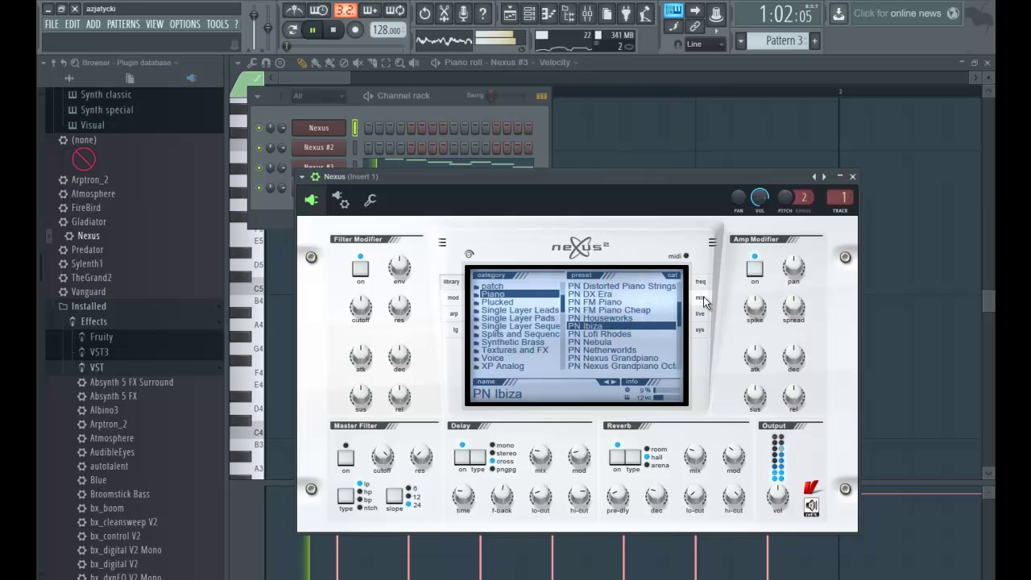
Step: Leave only layer 4 of PN Ibiza active in the first Nexus, close the plugin and stop playback
left_click(701, 297)
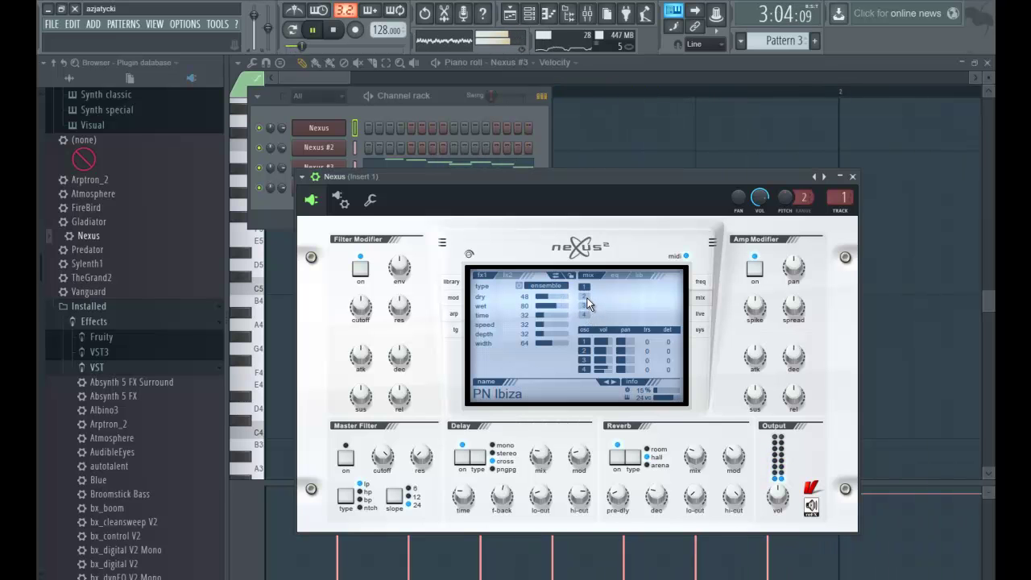
left_click(586, 306)
left_click(587, 314)
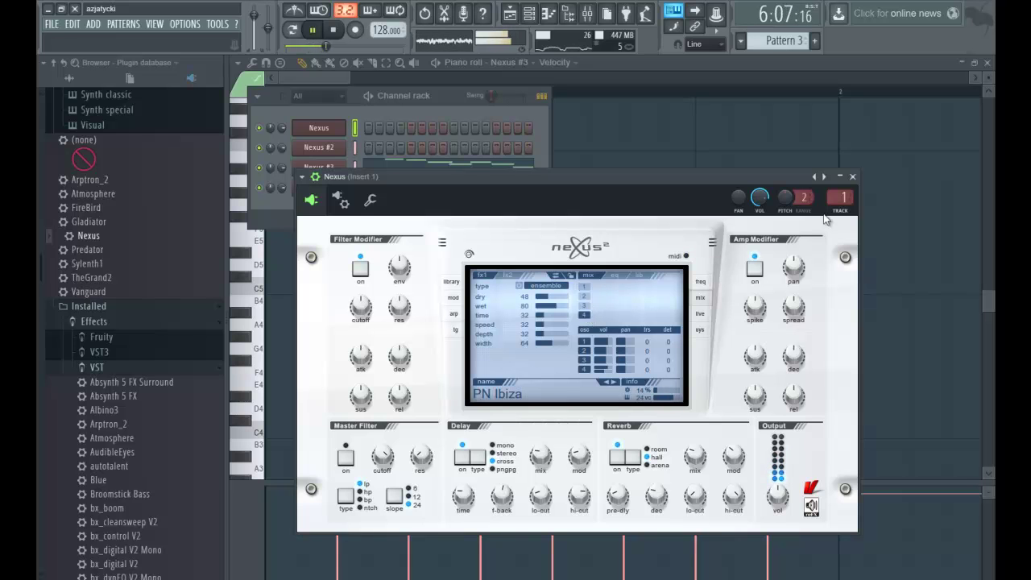
left_click(852, 176)
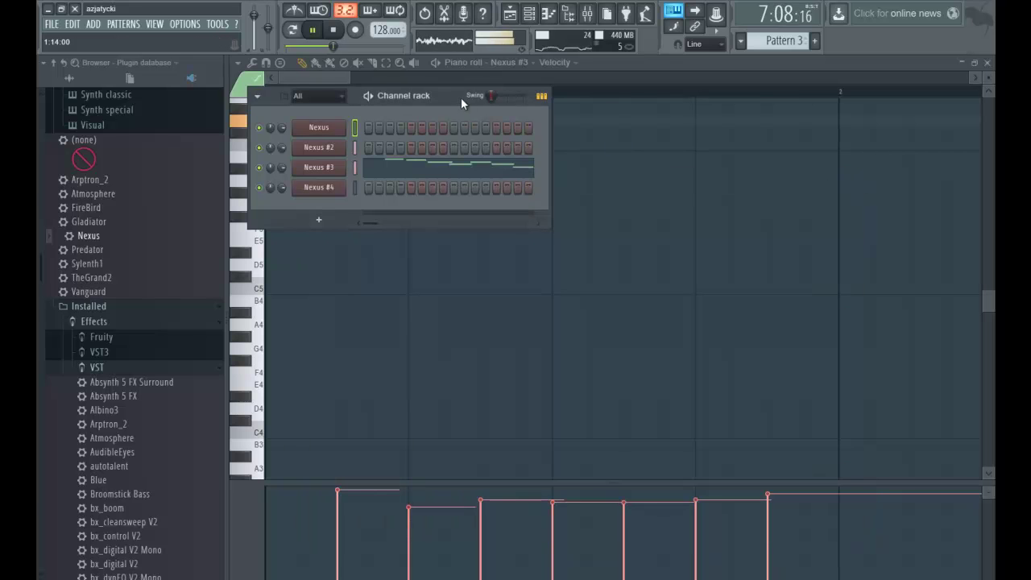
key("space")
Step: Show all files in the browser and look through the Vengeance sample folders for suitable drum and effect sounds
left_click(79, 82)
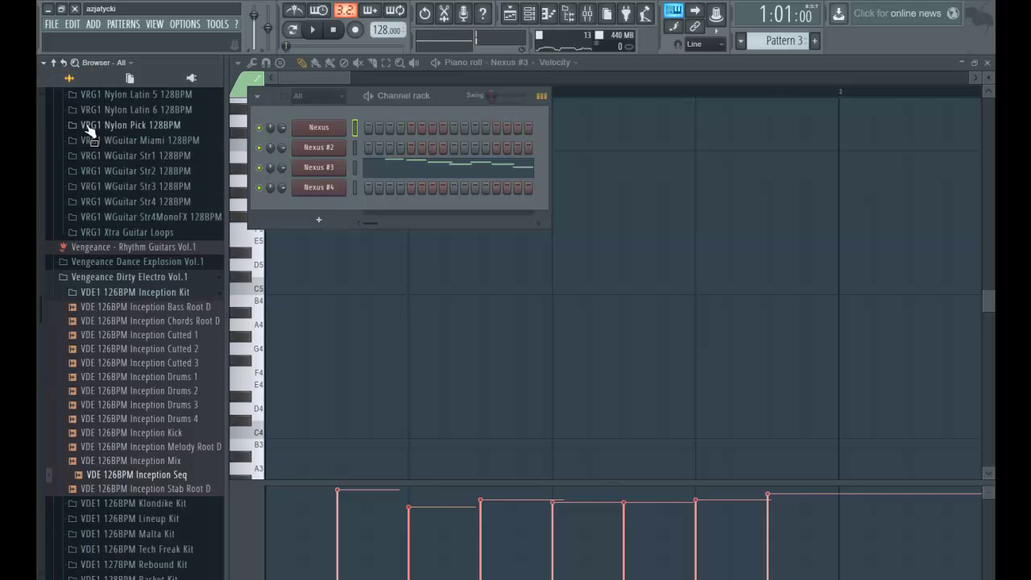
scroll(110, 198, "up", 5)
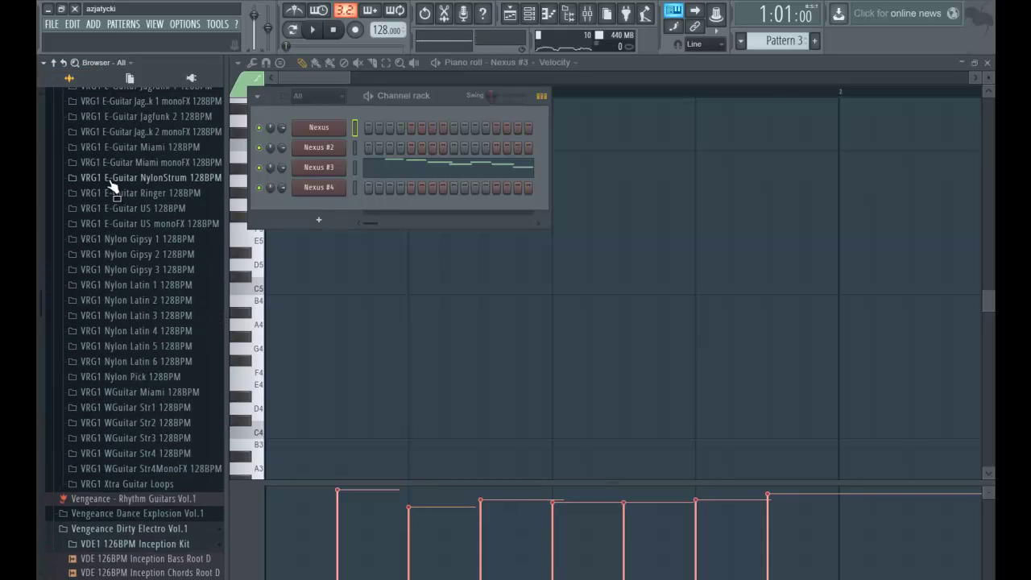
scroll(112, 187, "down", 15)
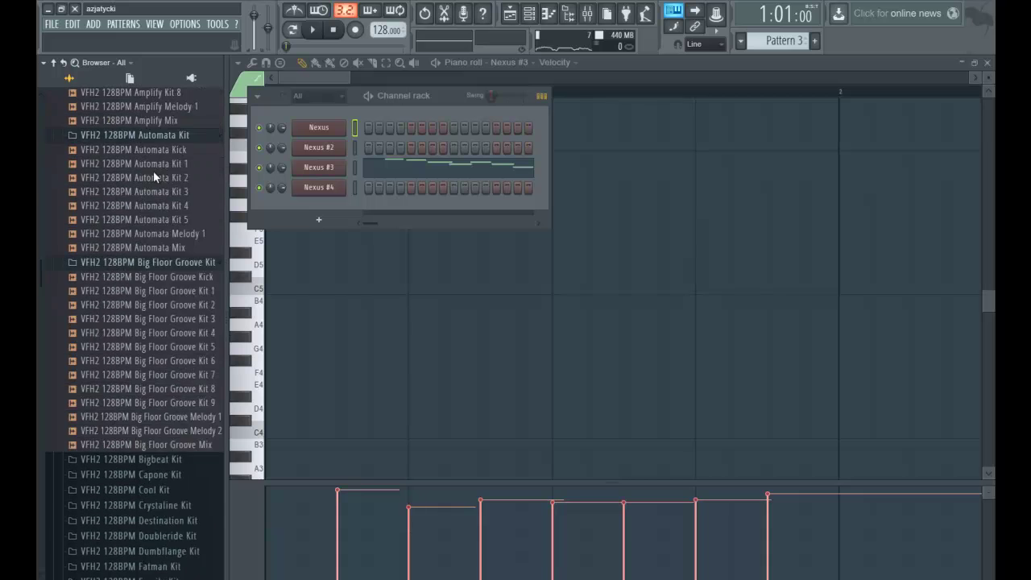
scroll(153, 171, "down", 15)
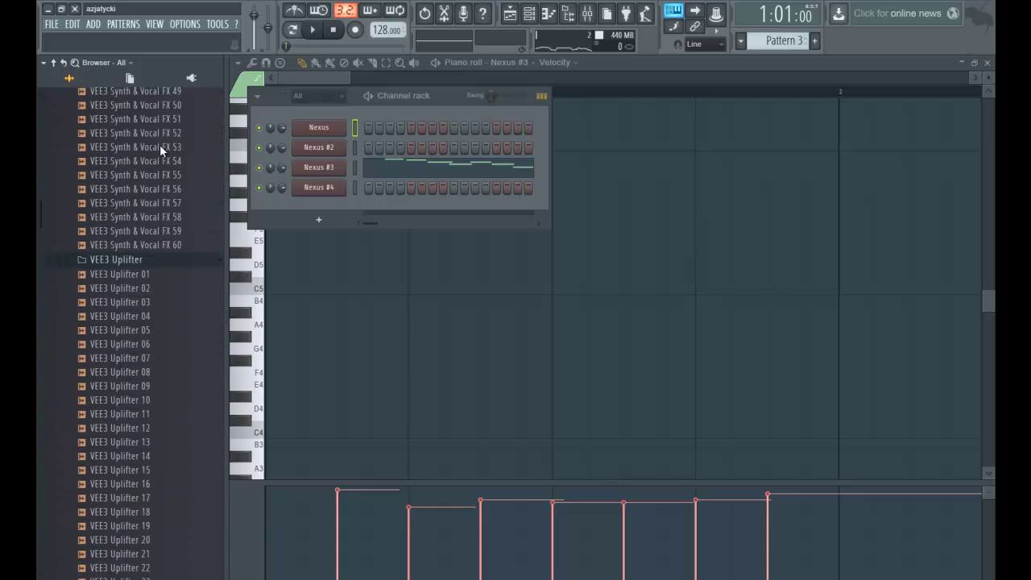
scroll(158, 143, "up", 20)
scroll(158, 142, "down", 20)
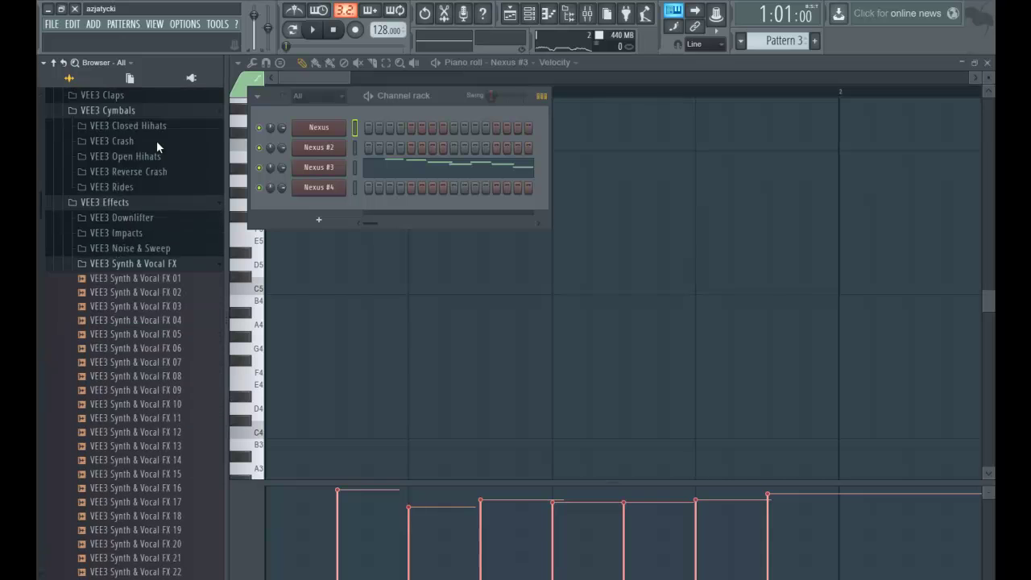
scroll(156, 140, "down", 6)
scroll(152, 182, "up", 12)
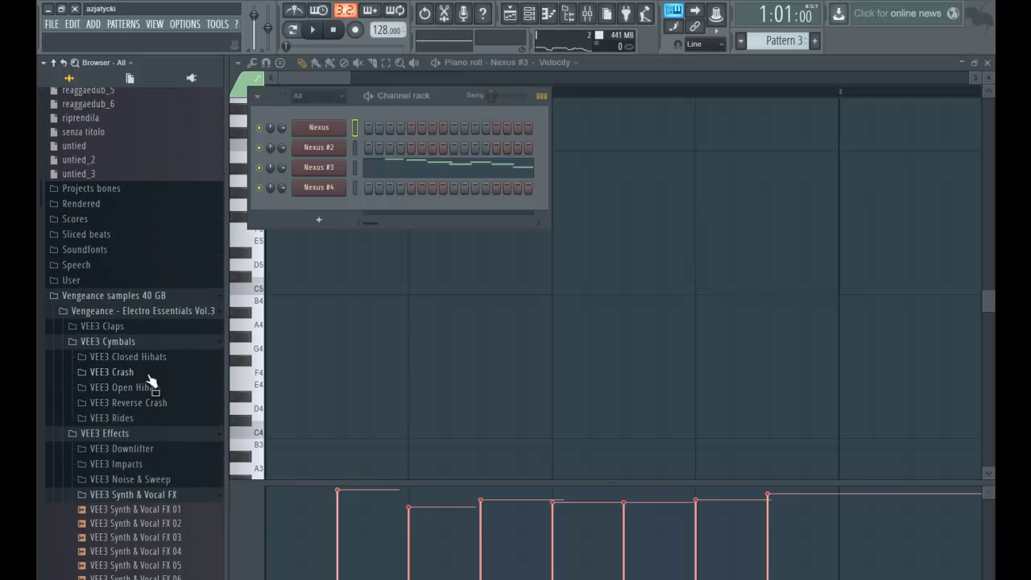
scroll(152, 354, "down", 3)
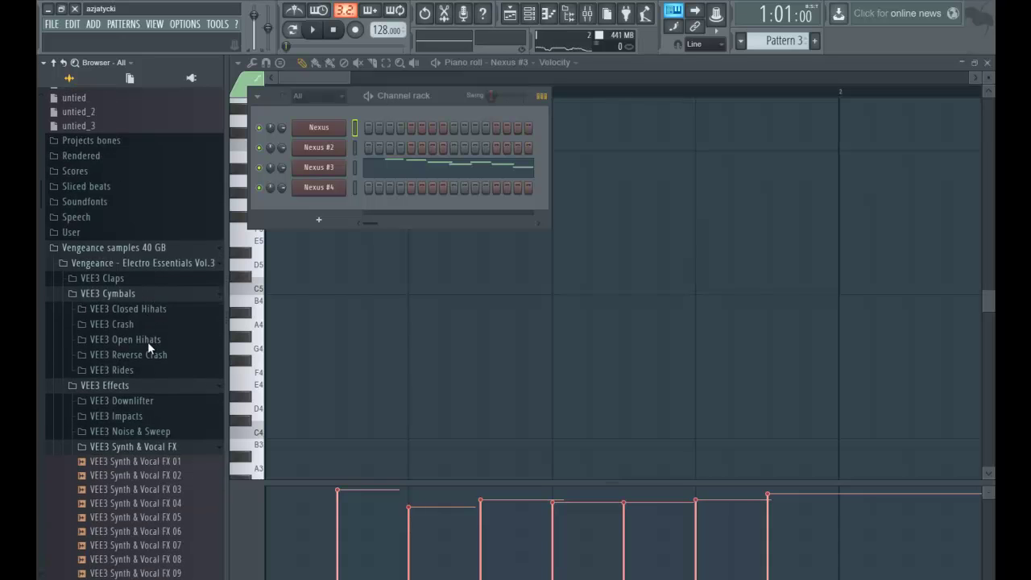
Step: Open the VEE3 Closed Hihats folder, audition VEE3 Closed Hihat 001, play Pattern 3 briefly and collapse the folder
left_click(153, 274)
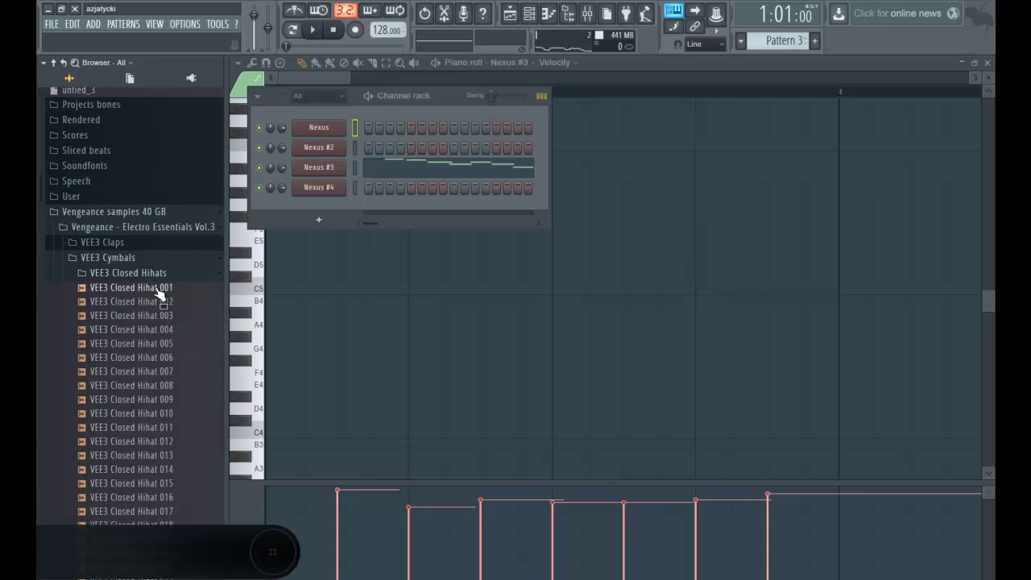
left_click(155, 288)
key("space")
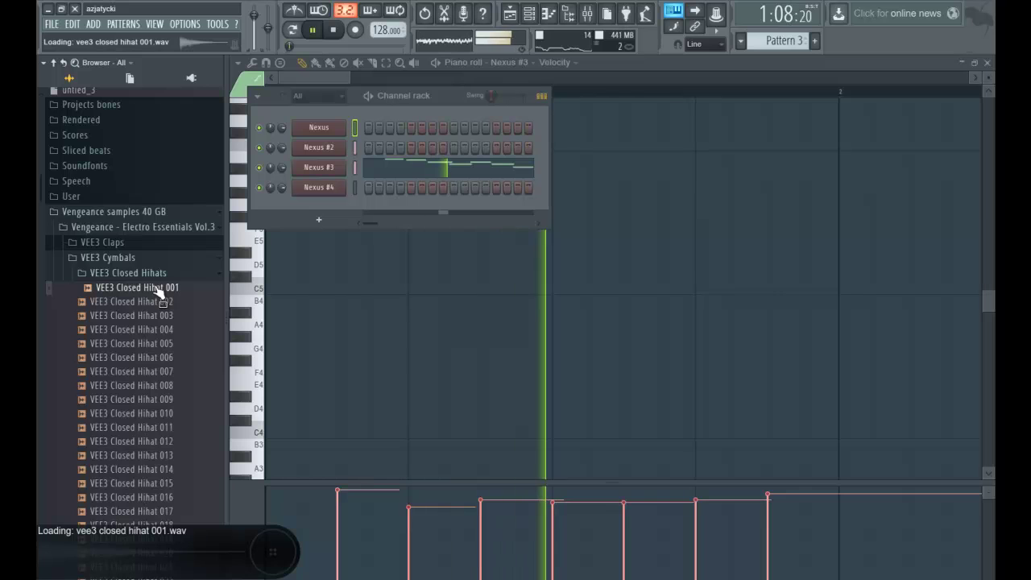
left_click(156, 274)
key("space")
Step: Open the VFH2 128BPM Doubleride Kit folder and audition Doubleride Kit 5, 3 and 4, playing Pattern 3 for comparison
scroll(149, 288, "down", 8)
scroll(143, 201, "down", 15)
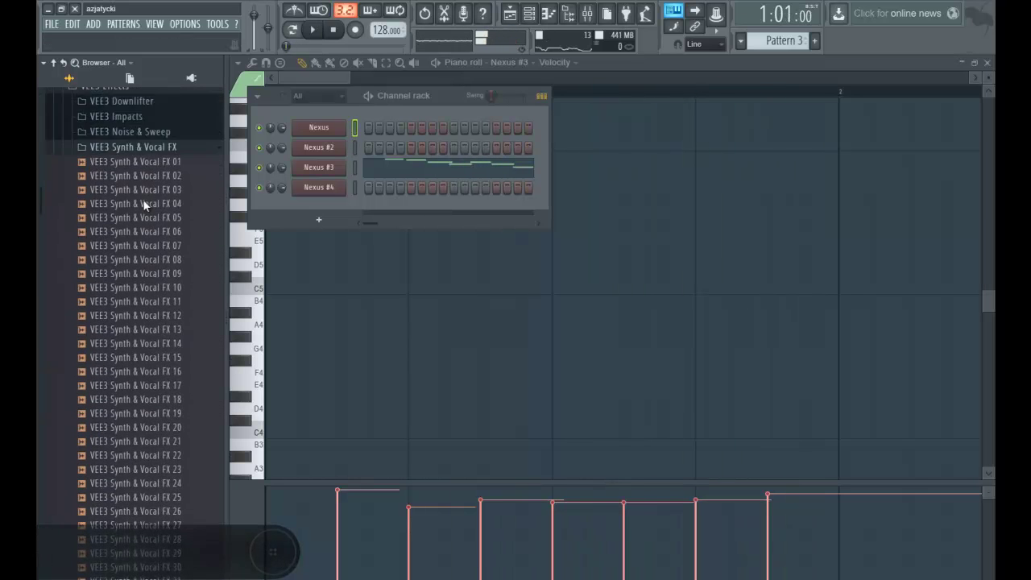
scroll(141, 201, "down", 5)
scroll(138, 195, "up", 5)
scroll(138, 195, "down", 12)
scroll(139, 208, "down", 4)
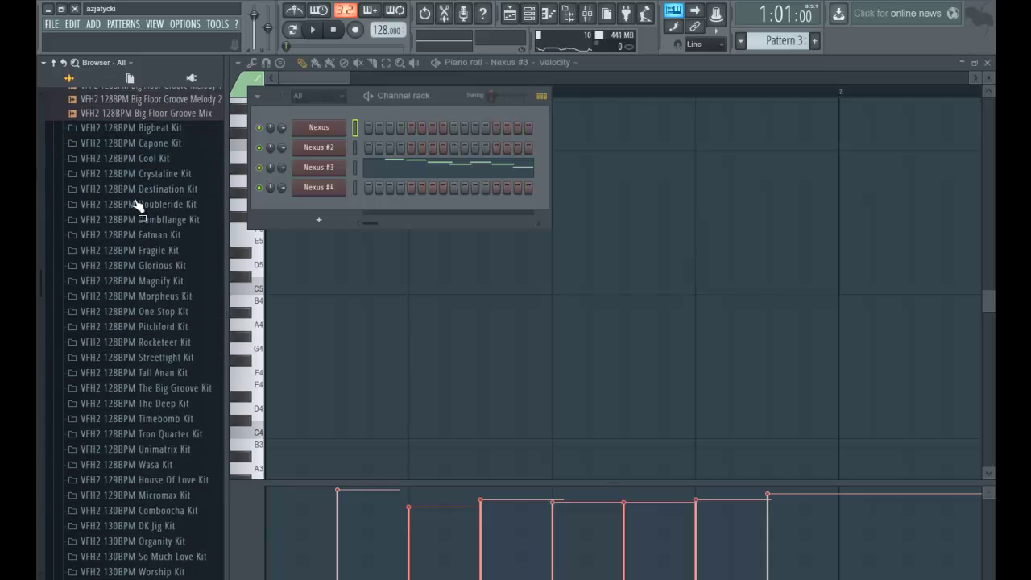
left_click(139, 190)
left_click(176, 276)
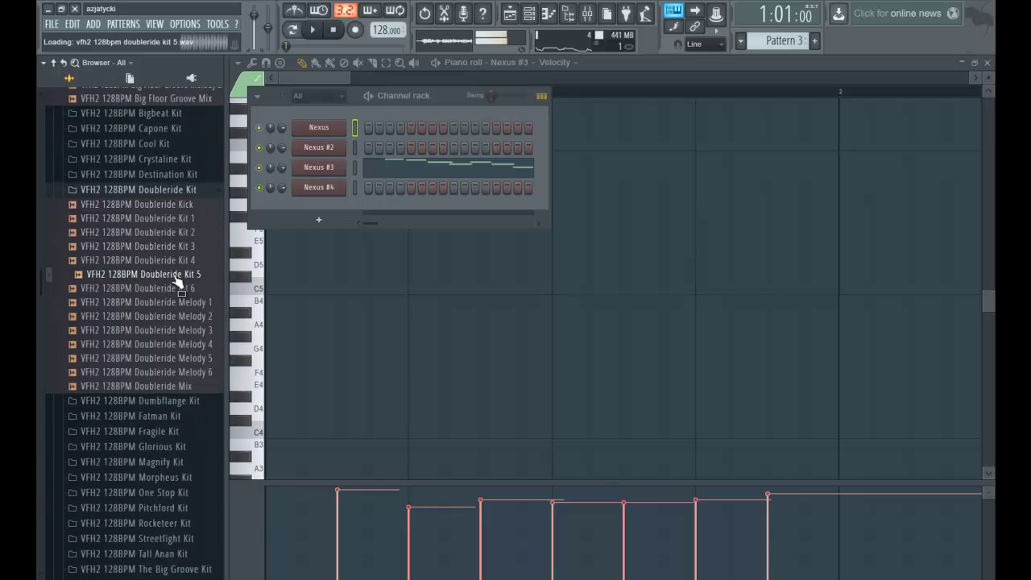
left_click(175, 247)
left_click(168, 261)
key("space")
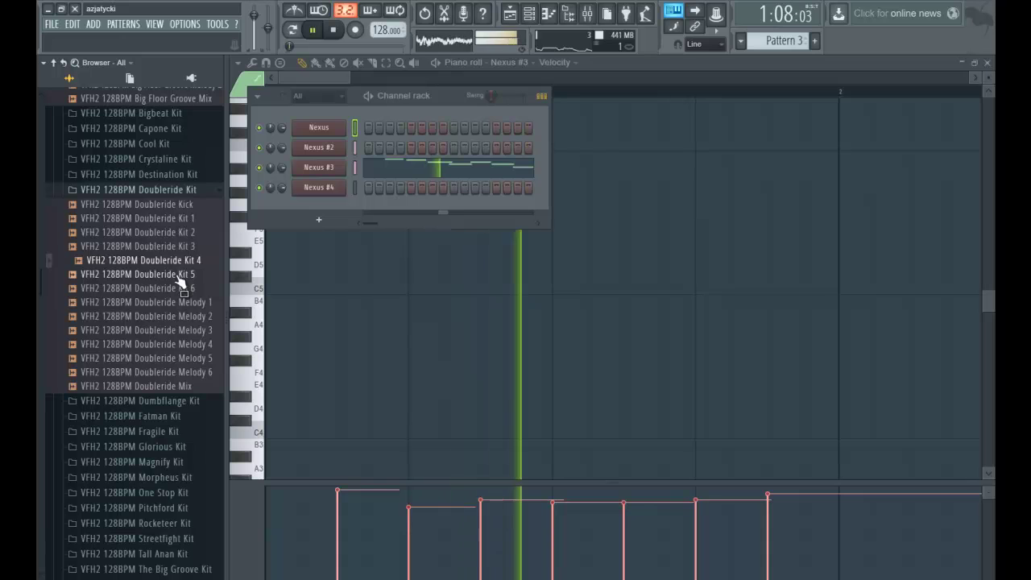
left_click(181, 274)
key("space")
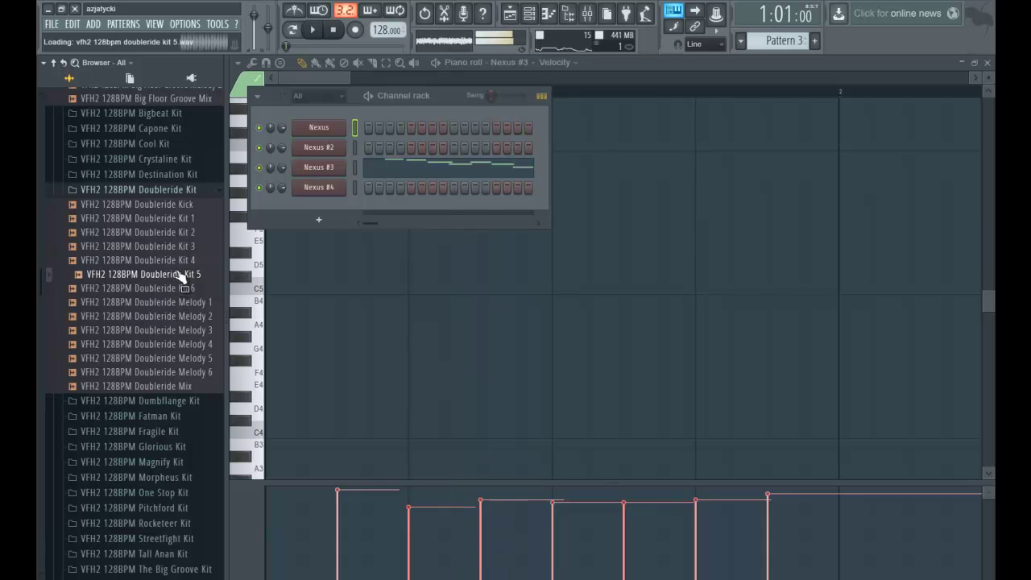
Step: Show the playlist, audition Doubleride Kit 4 down to Kit 1 and place VFH2 128BPM Doubleride Kit 1 at bar 1 of Track 4
left_click(510, 13)
key("space")
key("space")
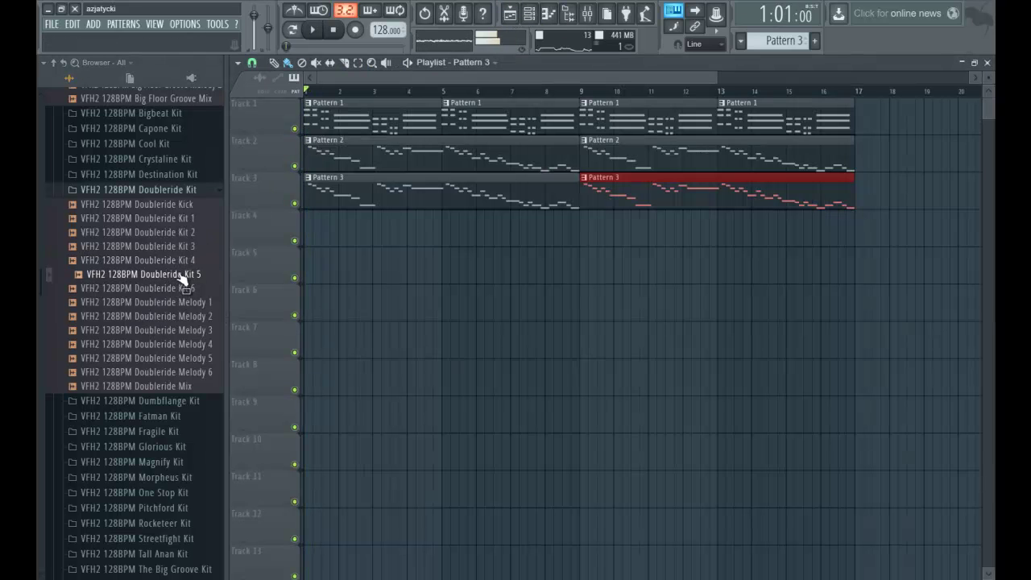
left_click(182, 262)
left_click(188, 247)
left_click(189, 232)
left_click(188, 219)
left_click_drag(184, 232, 347, 234)
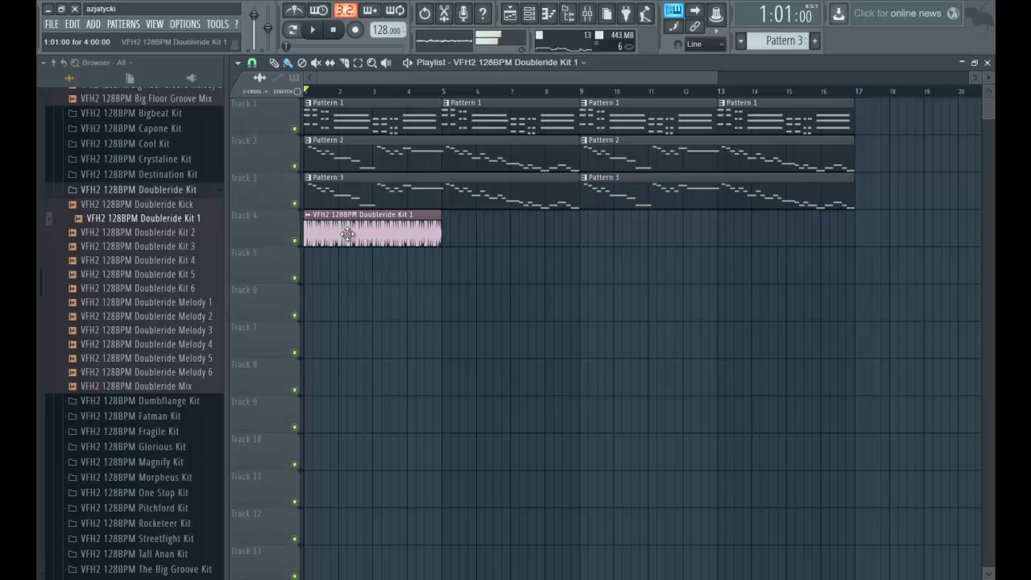
Step: Route the Doubleride Kit 1 channel to mixer Insert 1 and lower that insert's volume fader
double_click(347, 234)
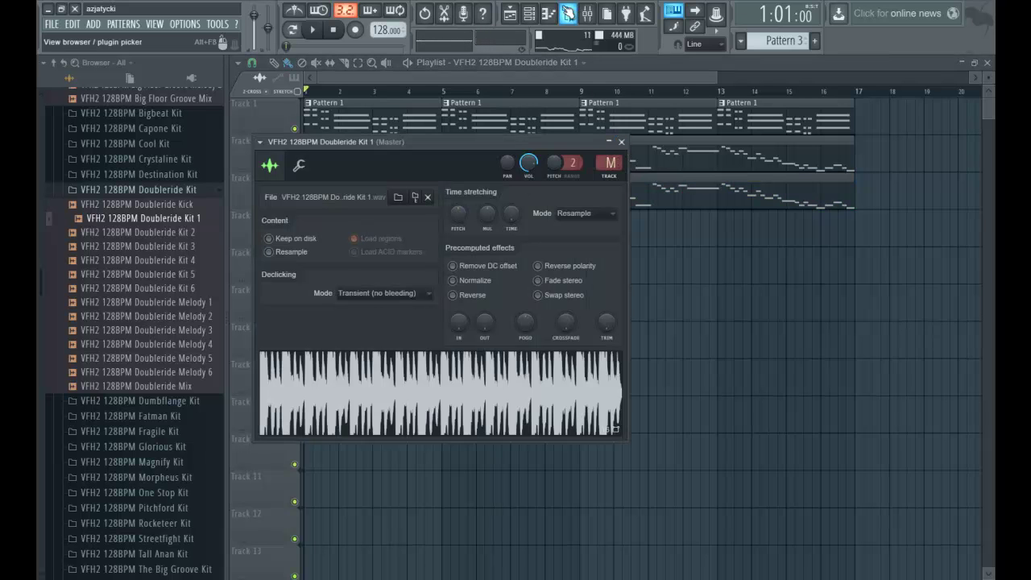
double_click(609, 163)
left_click(487, 173)
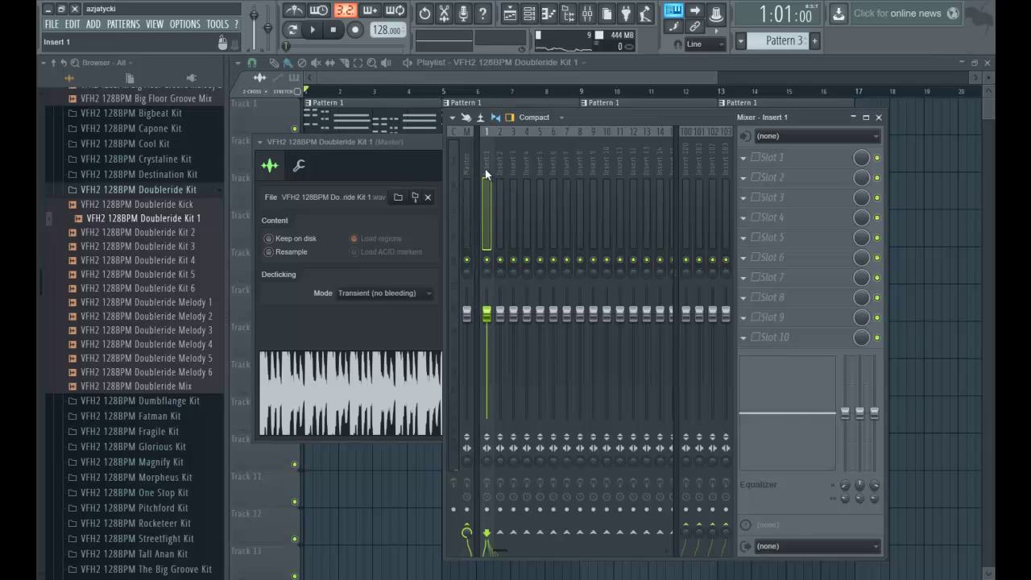
right_click(485, 168)
mouse_move(560, 209)
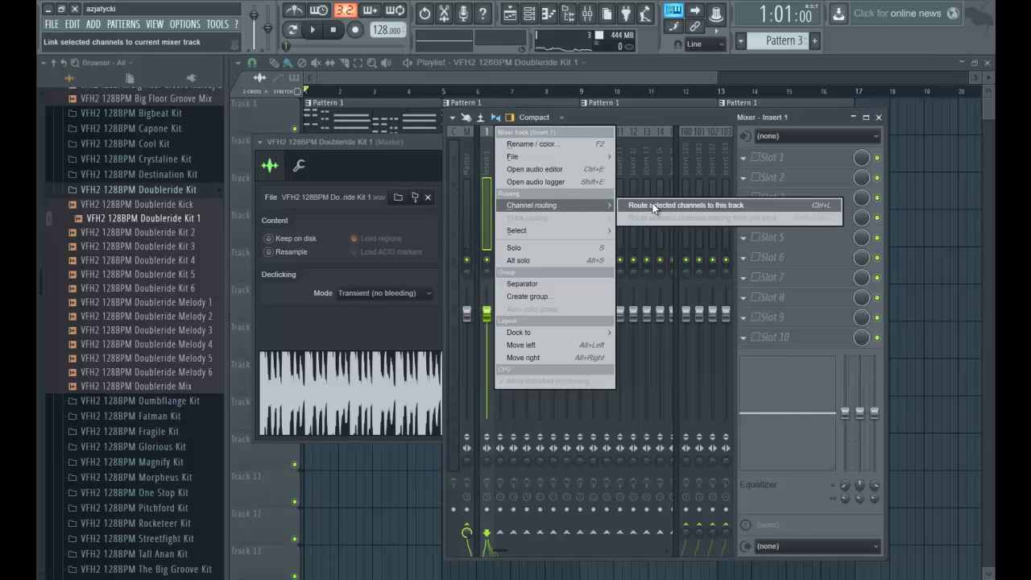
left_click(685, 205)
left_click_drag(486, 339, 493, 362)
Step: Play the arrangement and repeat the Doubleride Kit 1 clip along Track 4 up to bar 17
key("space")
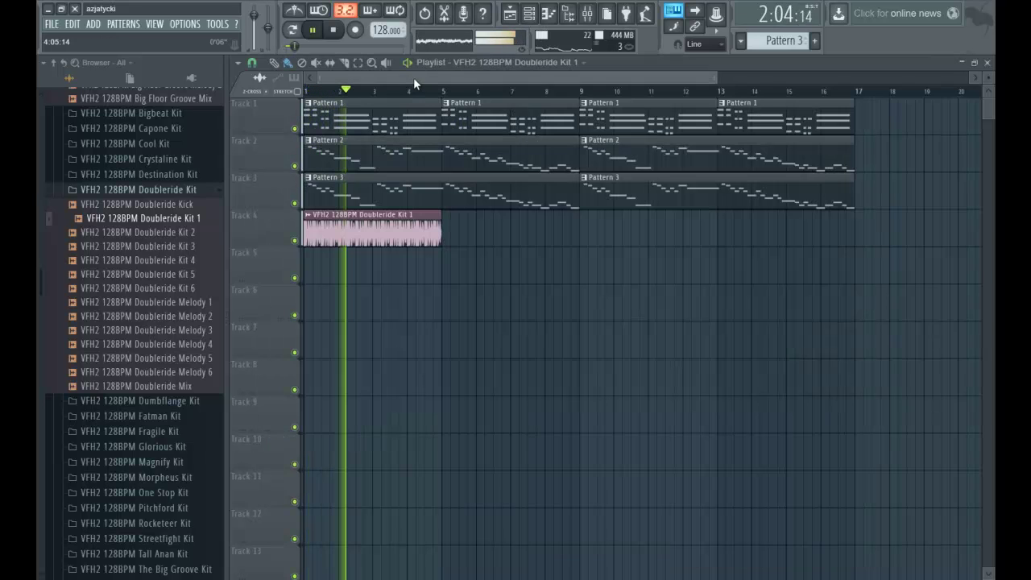
left_click(413, 77)
left_click_drag(451, 232, 770, 225)
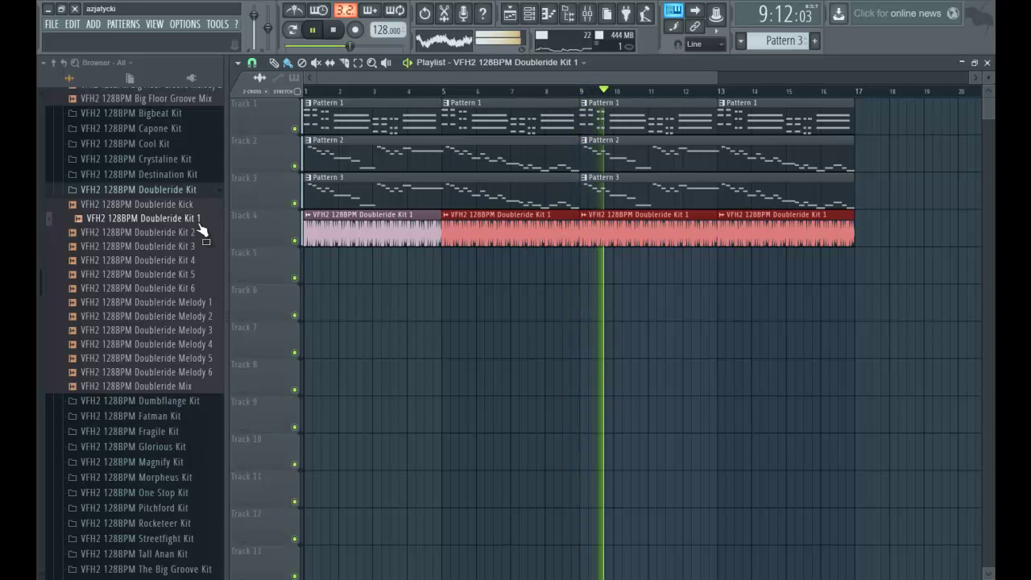
Step: Audition VFH2 128BPM Doubleride Kit 2 and replace the drum sample in the Track 4 clips with it
left_click(181, 192)
left_click(182, 191)
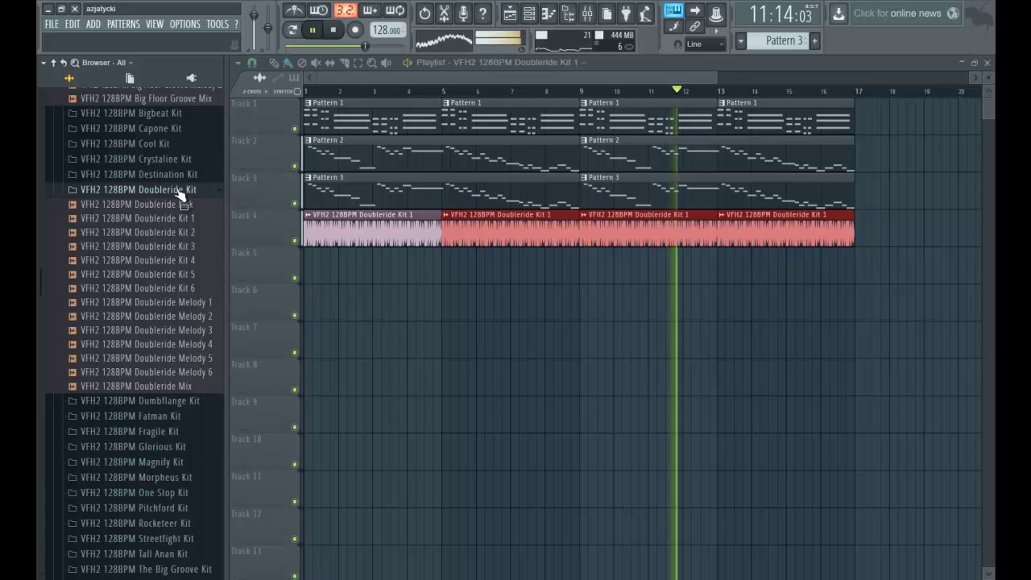
scroll(170, 290, "down", 7)
scroll(170, 284, "up", 8)
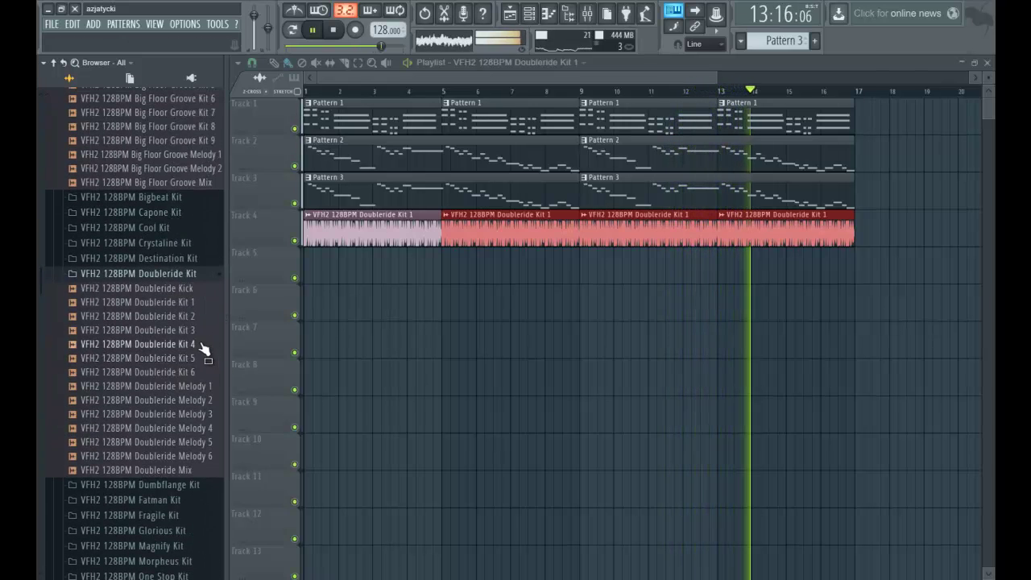
key("space")
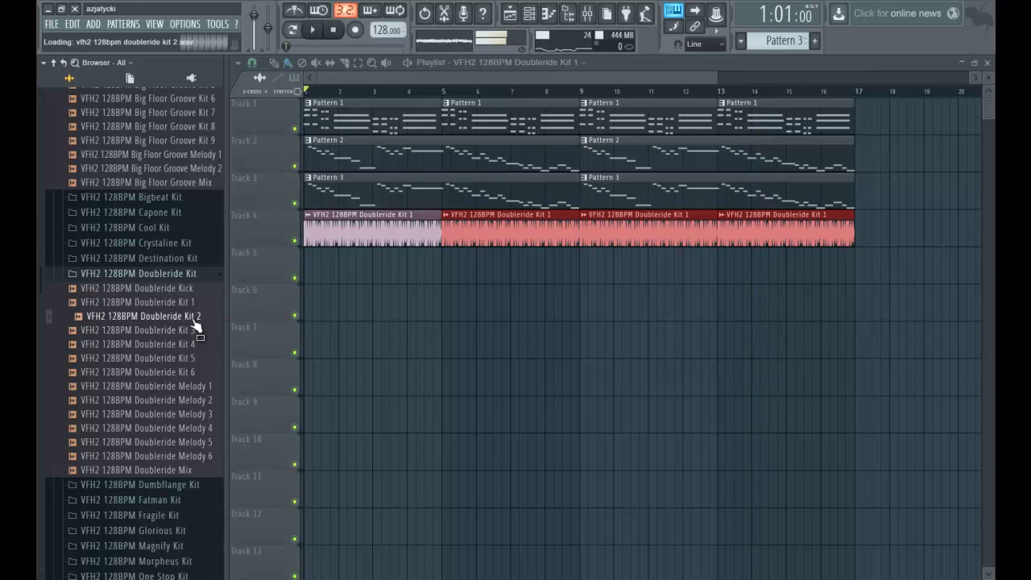
left_click_drag(313, 246, 317, 236)
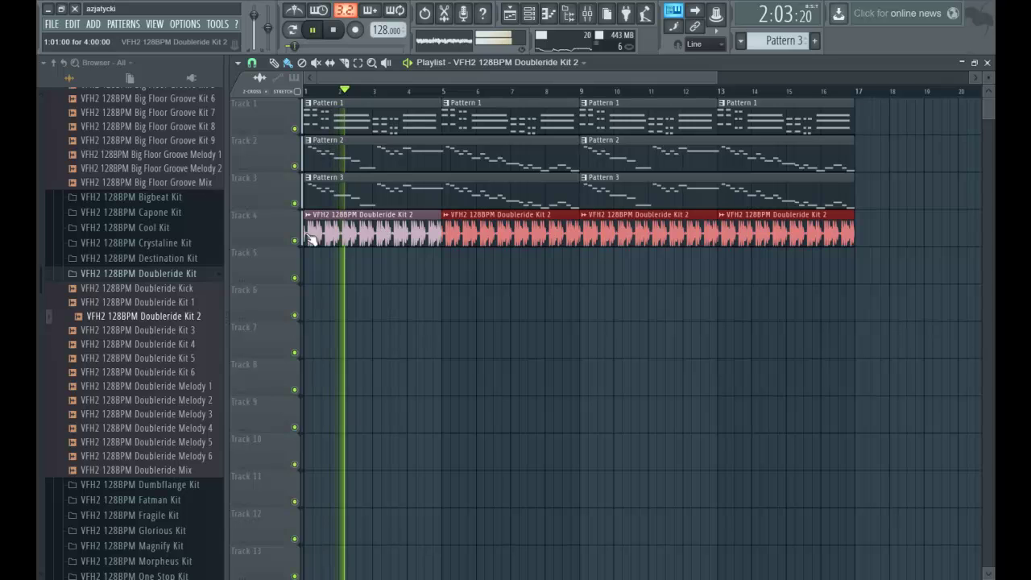
Step: Search the Vengeance folders during playback, stop it and audition samples in VEE3 Various FX, including VEE3 Various FX 01
scroll(177, 240, "down", 9)
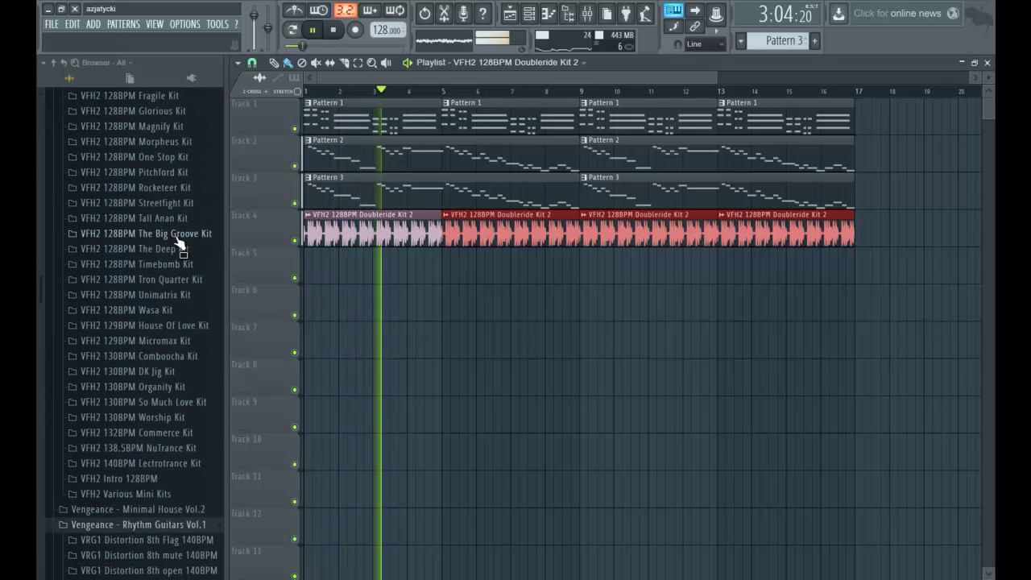
scroll(179, 242, "down", 9)
scroll(179, 221, "up", 2)
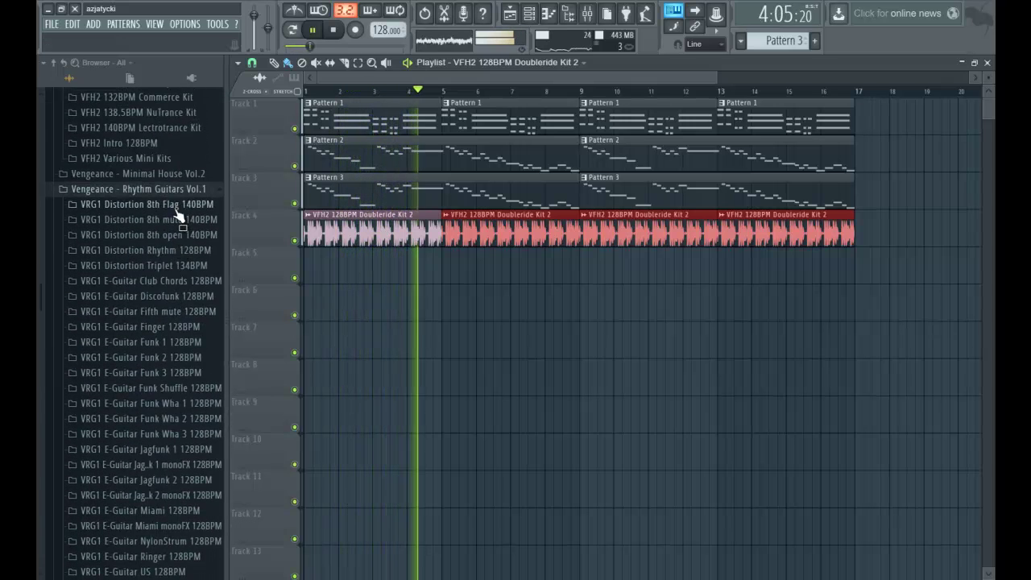
scroll(176, 211, "up", 20)
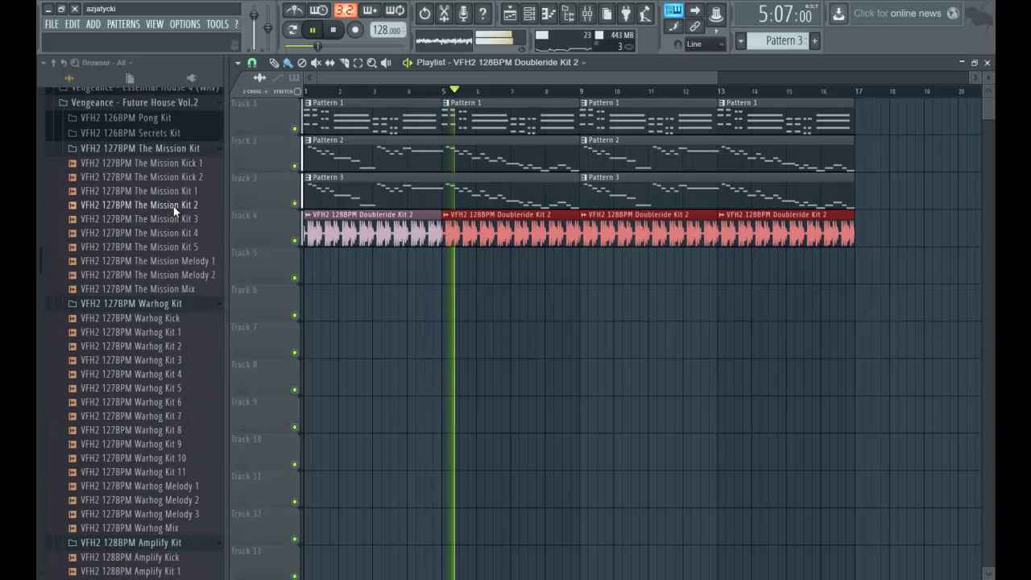
scroll(174, 205, "down", 15)
left_click_drag(166, 206, 167, 207)
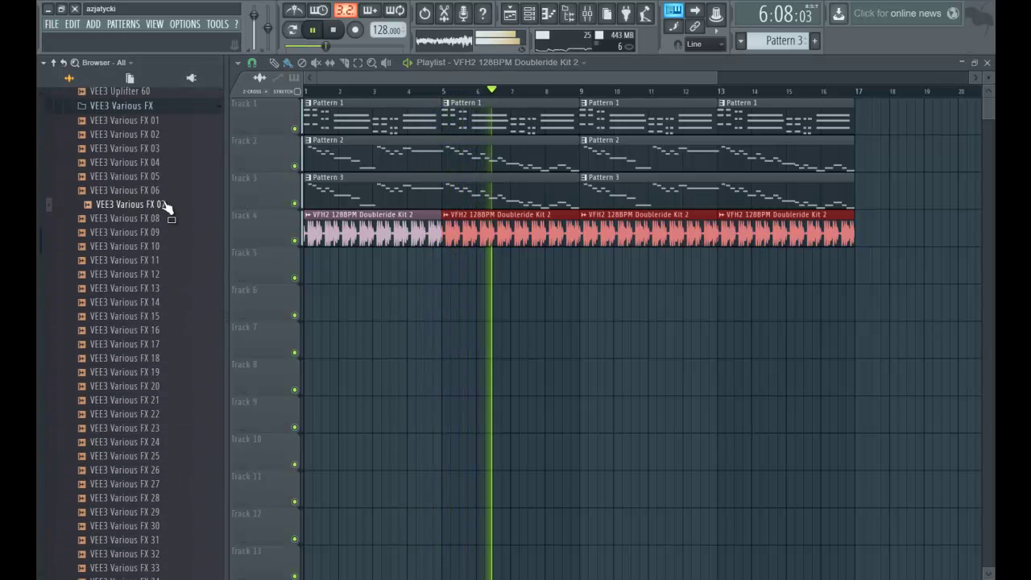
key("space")
left_click(161, 179)
scroll(156, 241, "up", 4)
left_click(157, 290)
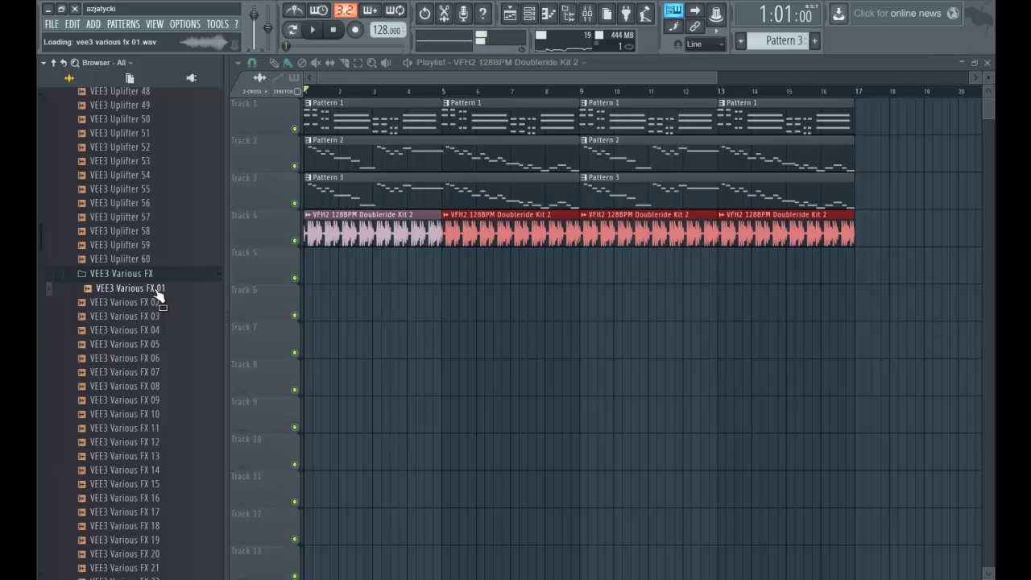
Step: Open the VEE3 Downlifter folder, audition VEE3 Downlifter 01 and place it at bar 1 of Track 5
scroll(146, 223, "up", 14)
left_click(141, 201)
scroll(141, 201, "up", 20)
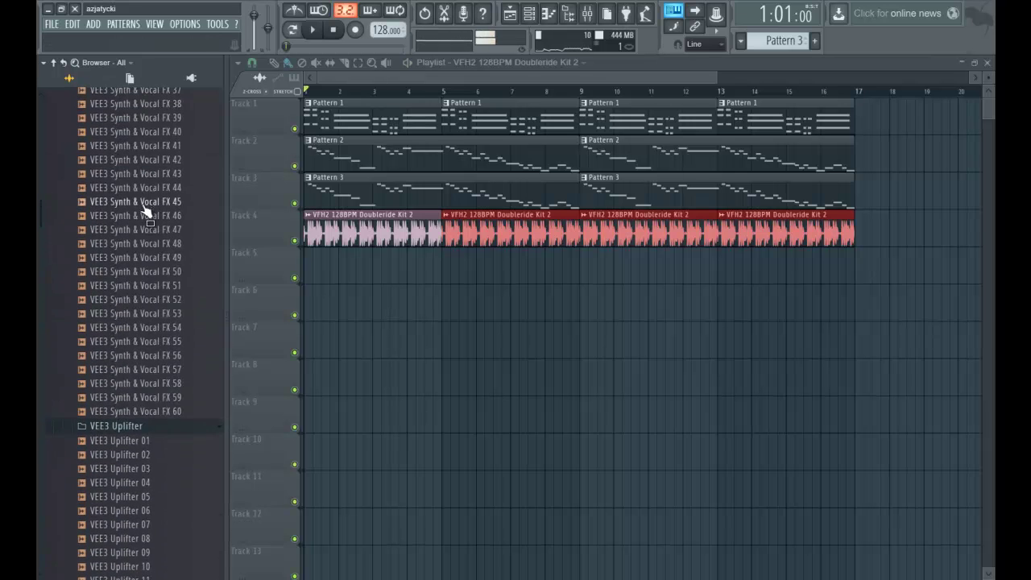
scroll(146, 217, "down", 10)
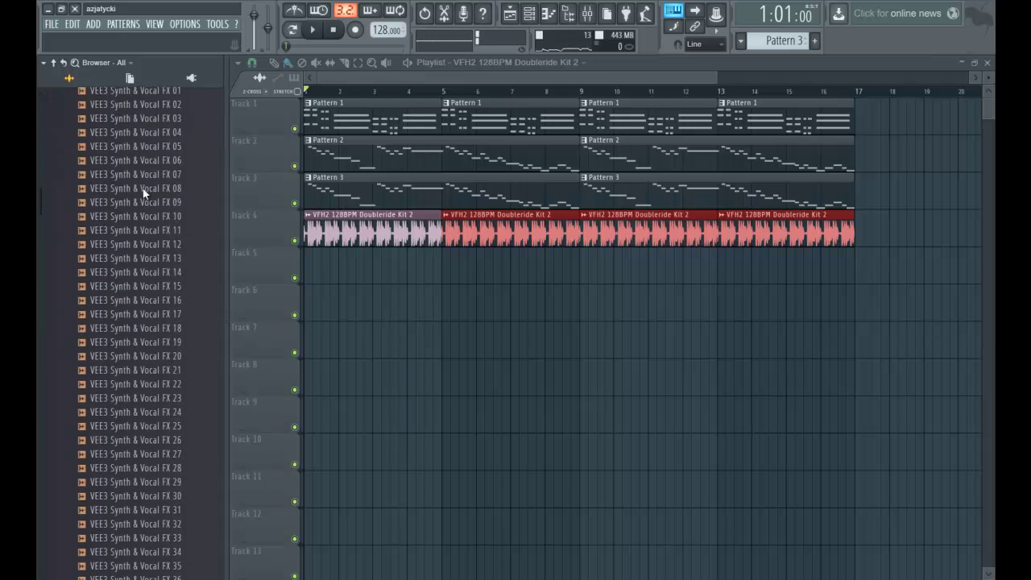
scroll(142, 218, "up", 6)
left_click(147, 201)
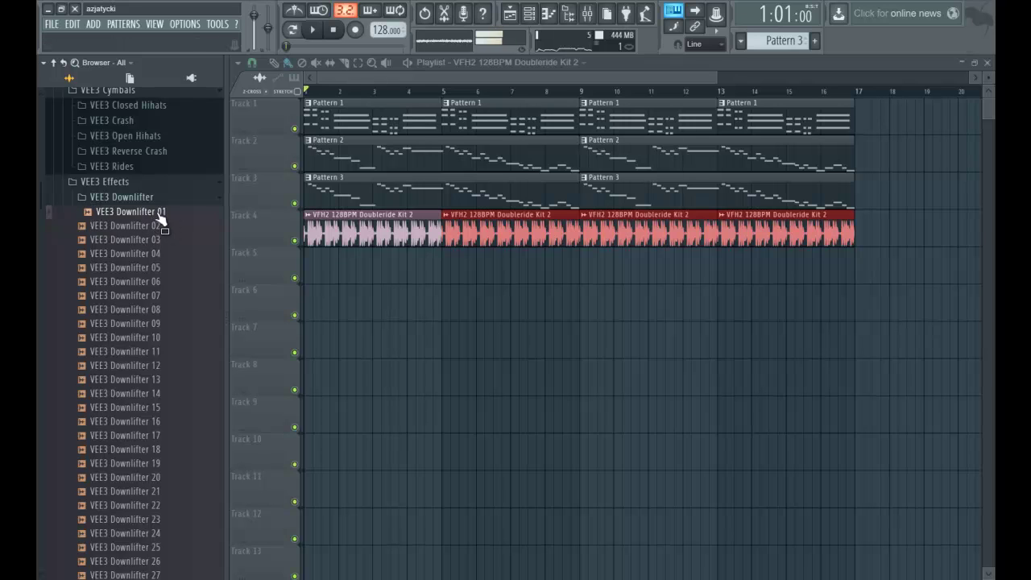
left_click_drag(372, 276, 335, 268)
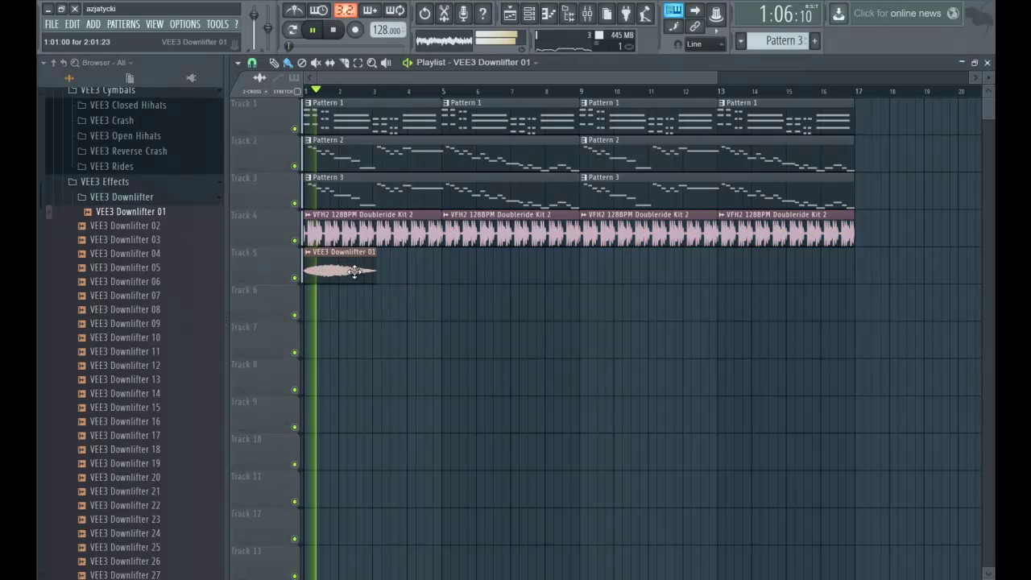
Step: Open the VEE3 Downlifter 01 sample settings and time-stretch the Track 5 clip to 8 bars while playing the arrangement
key("space")
double_click(351, 270)
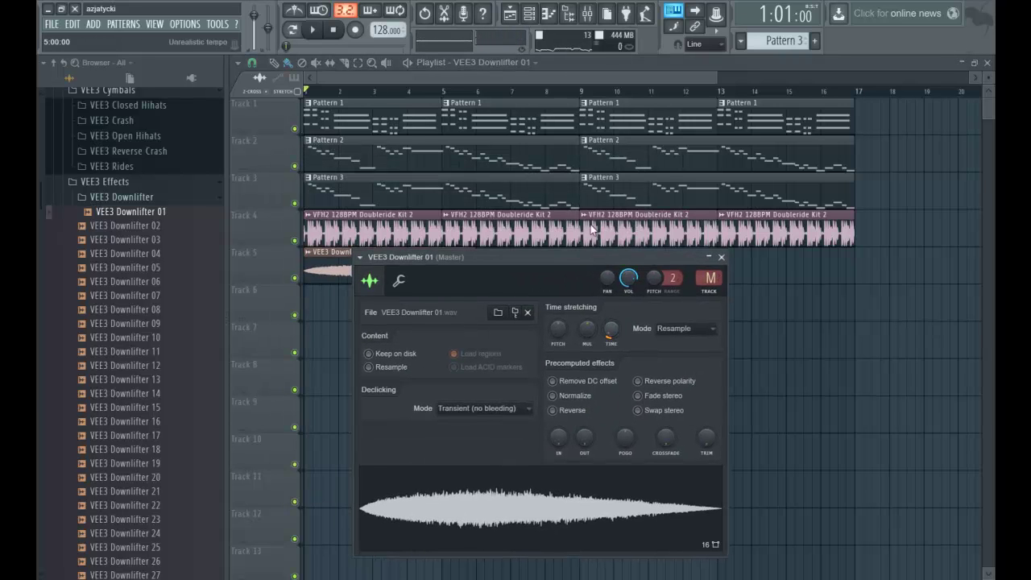
key("space")
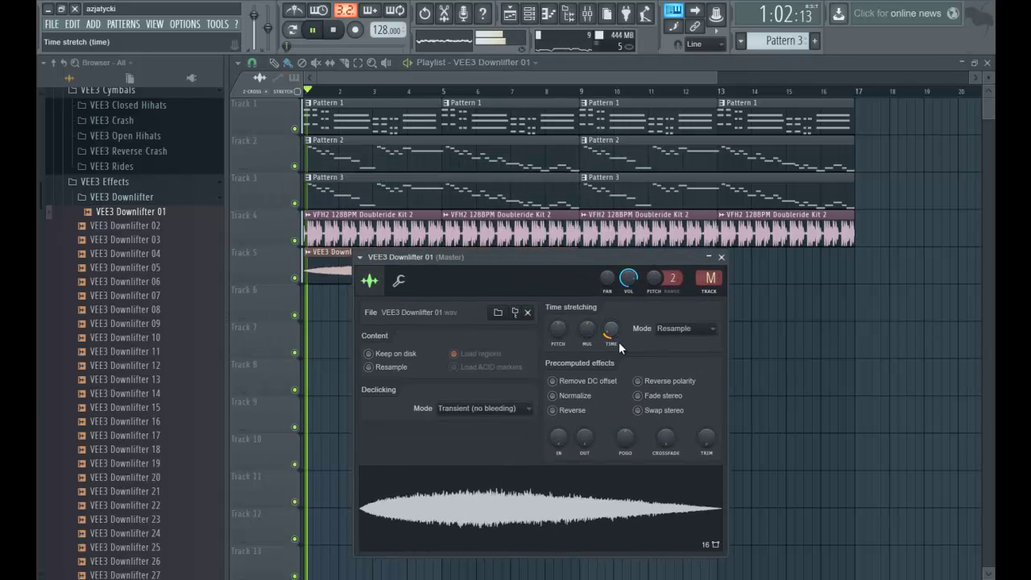
left_click(622, 253)
right_click(622, 256)
double_click(507, 268)
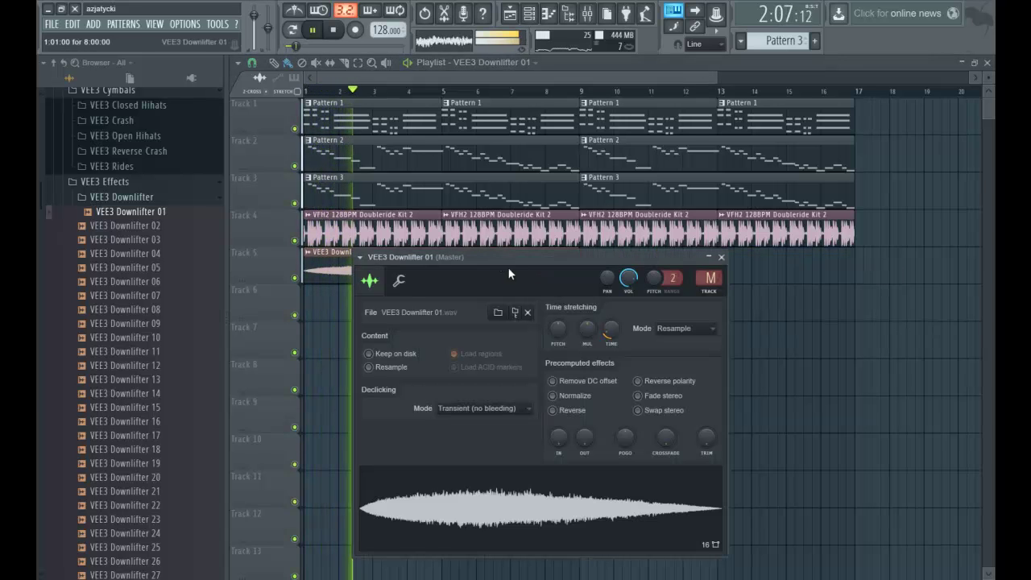
Step: Route VEE3 Downlifter 01 to mixer Insert 2, lower that insert's fader and return to the playlist
left_click(587, 12)
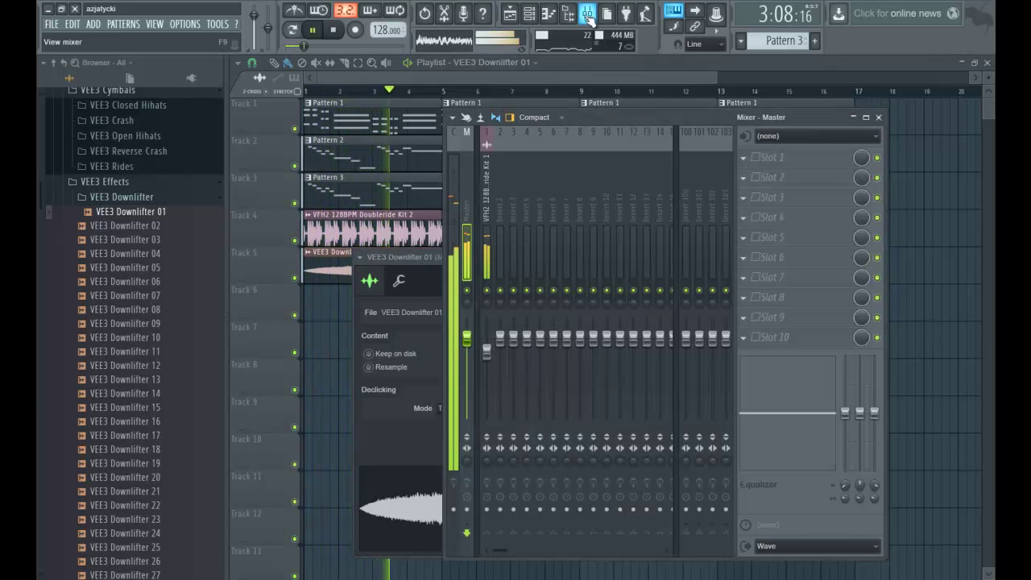
left_click(501, 205)
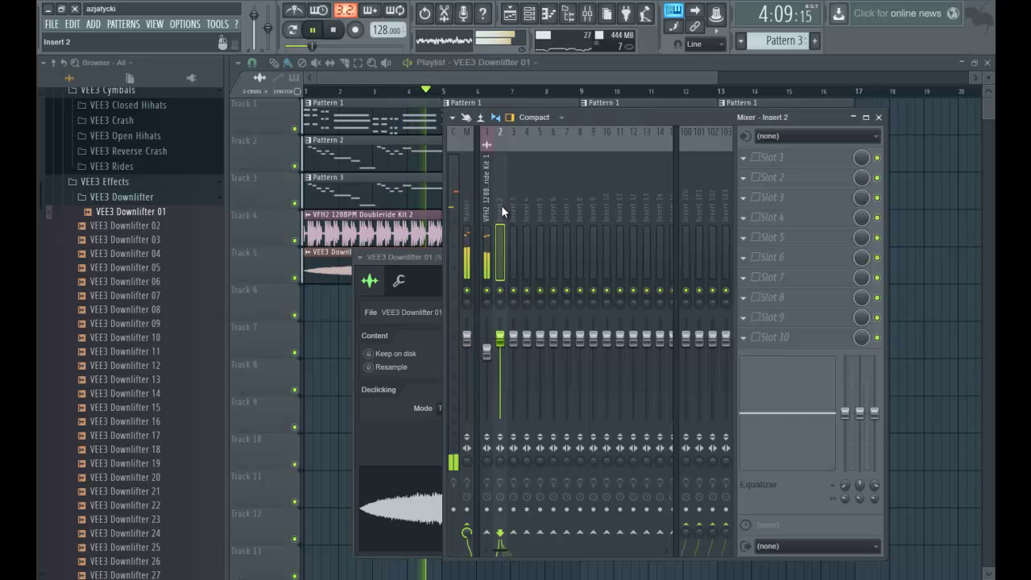
key("ctrl+l")
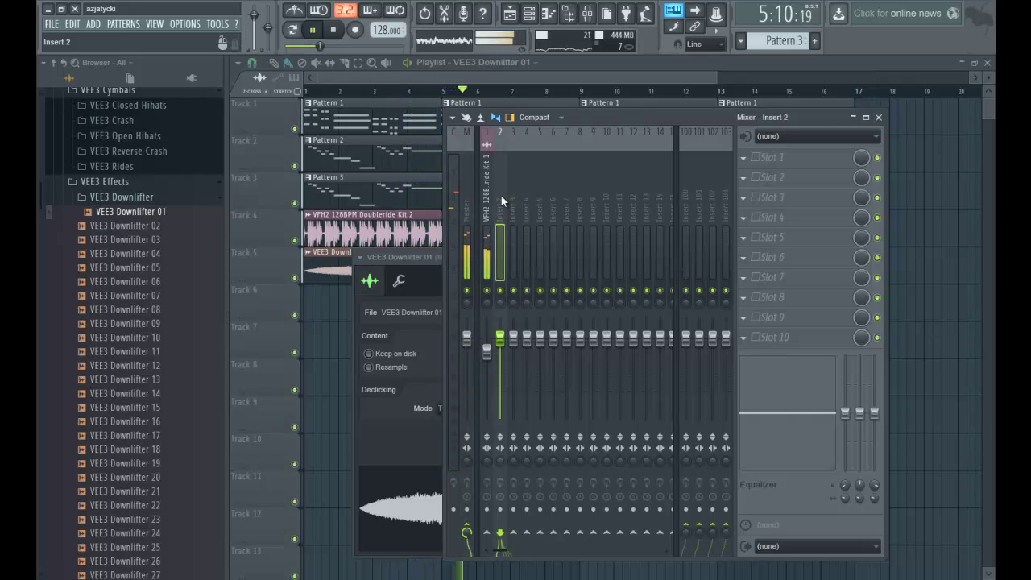
left_click_drag(500, 333, 512, 376)
left_click(464, 225)
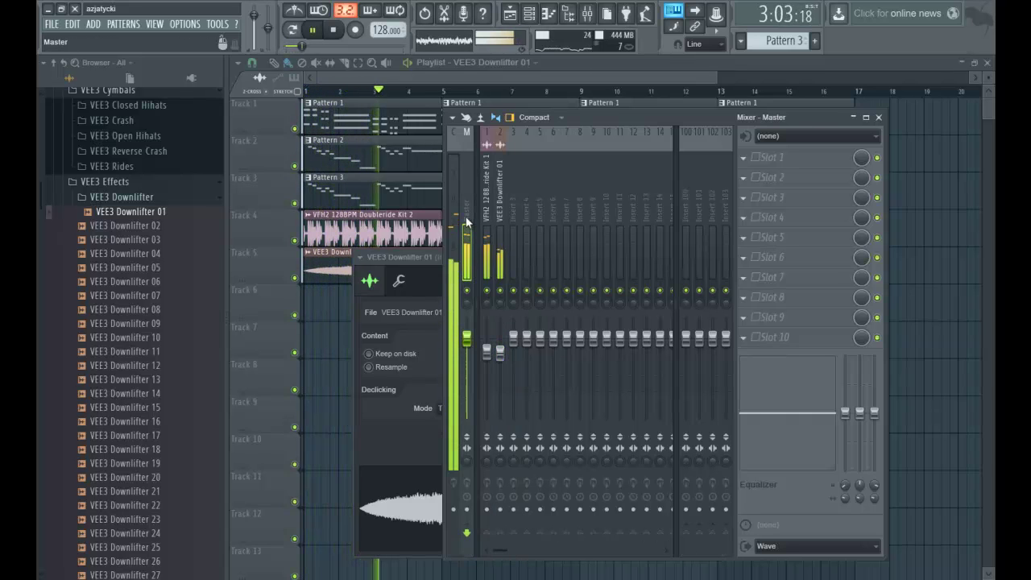
left_click(422, 78)
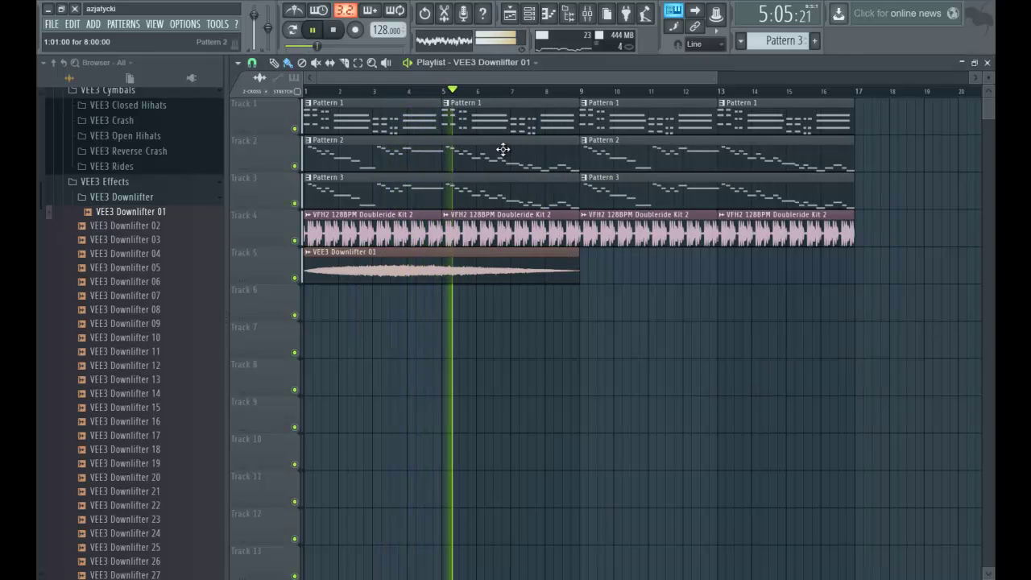
Step: Compare the two melody layers by muting and unmuting Track 2 and Track 3 in turn during playback
left_click(295, 167)
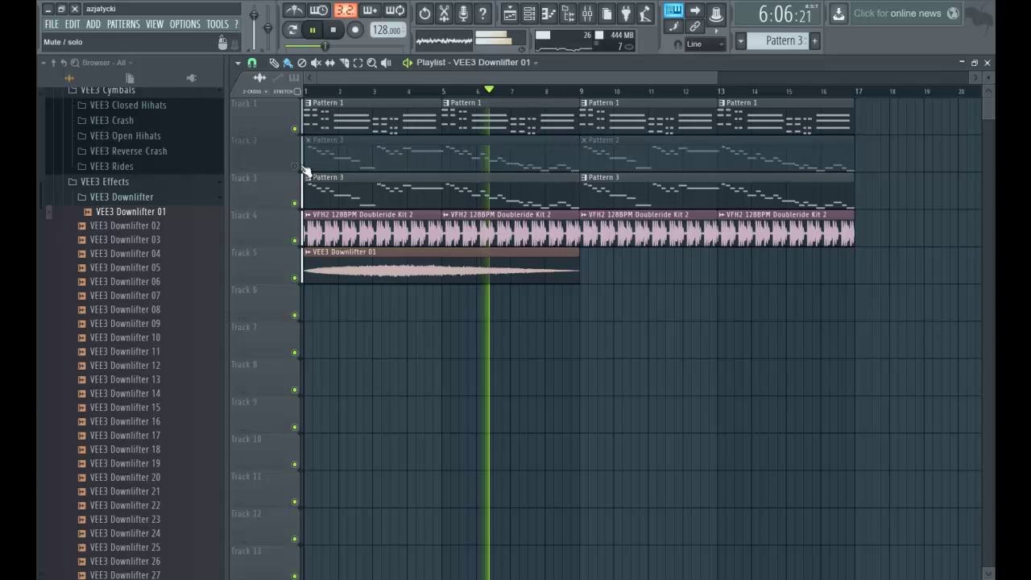
left_click(295, 203)
left_click(295, 167)
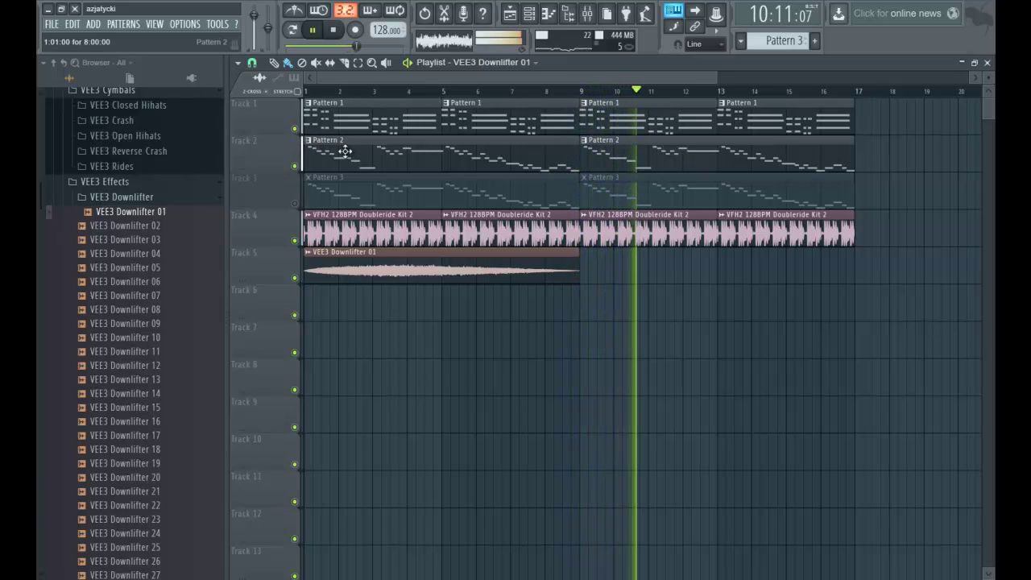
left_click(294, 203)
Step: Open Pattern 3 in the Nexus #3 piano roll with its full melody in view and stop playback
double_click(315, 199)
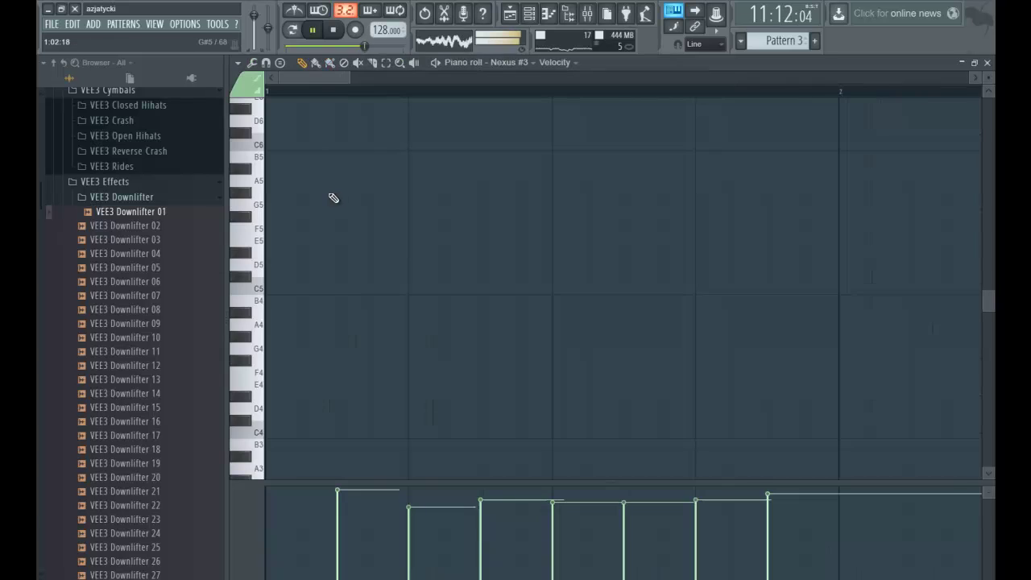
left_click(521, 18)
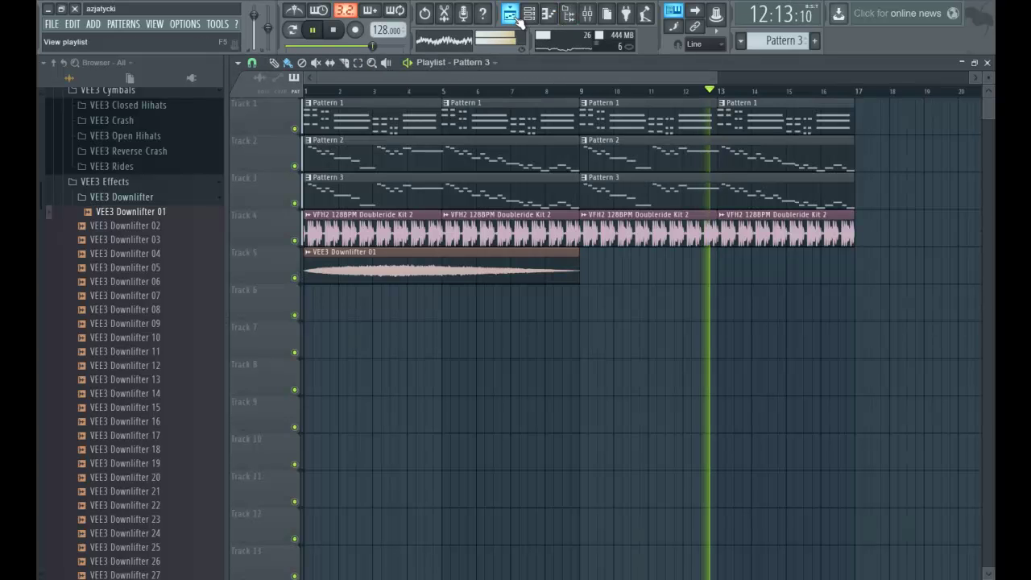
double_click(470, 182)
left_click_drag(509, 78, 174, 79)
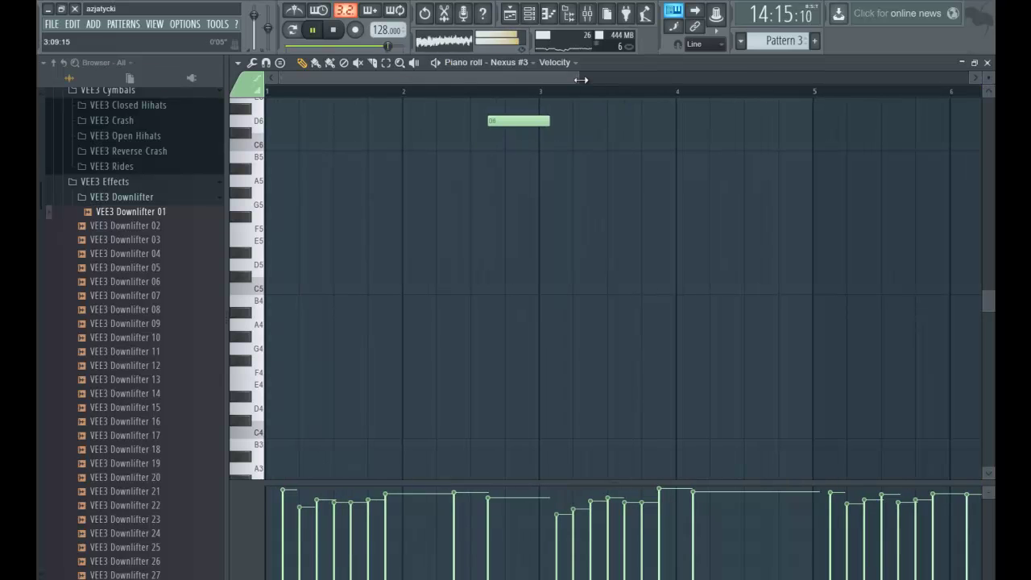
left_click_drag(581, 78, 918, 79)
scroll(534, 202, "up", 8)
key("space")
Step: Duplicate all Pattern 3 melody notes one octave higher, starting the copy exactly at bar 1, and play the result
key("ctrl+a")
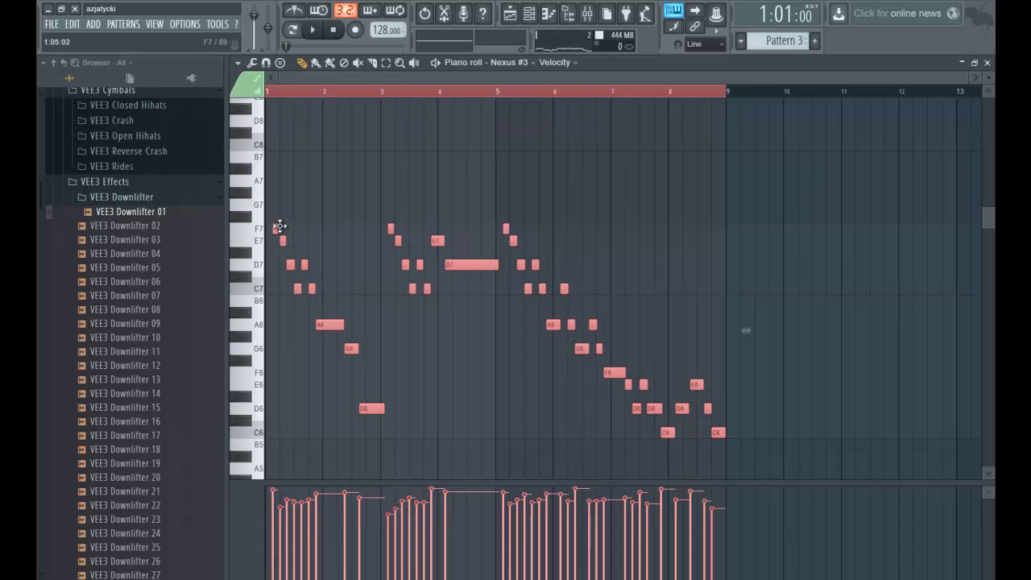
left_click_drag(276, 225, 280, 225)
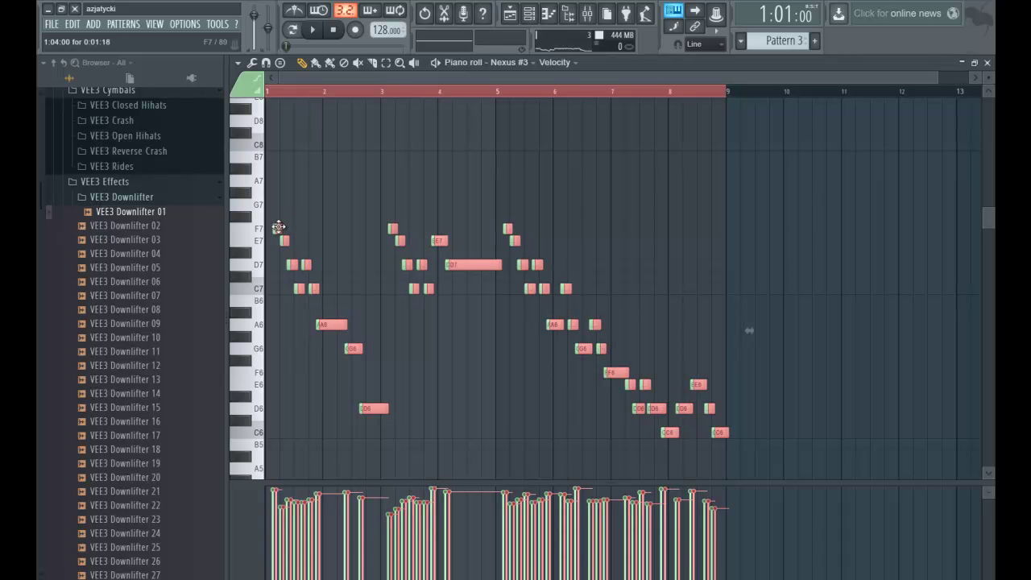
left_click_drag(283, 229, 266, 81)
scroll(256, 161, "up", 5)
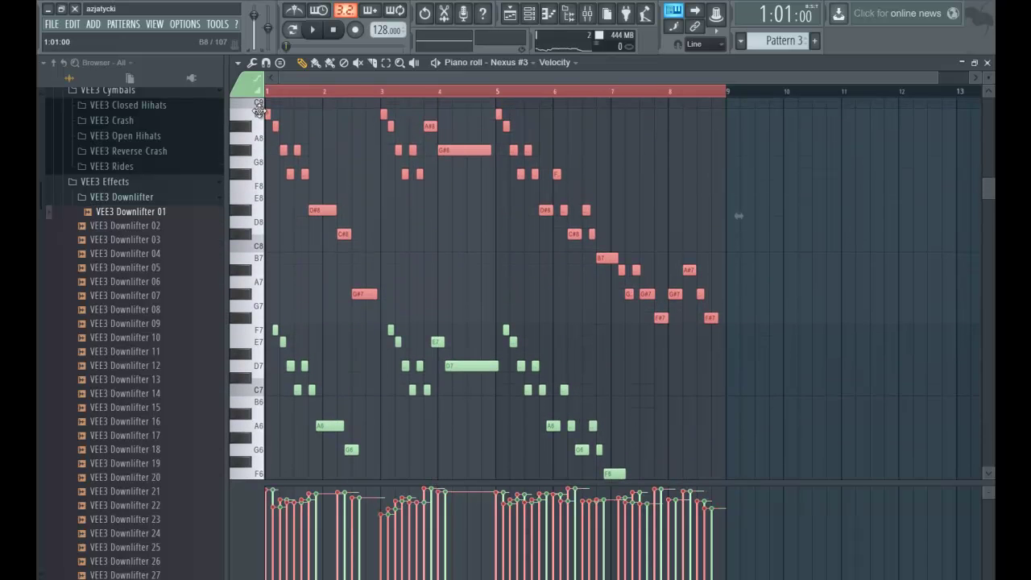
left_click_drag(254, 186, 260, 197)
key("space")
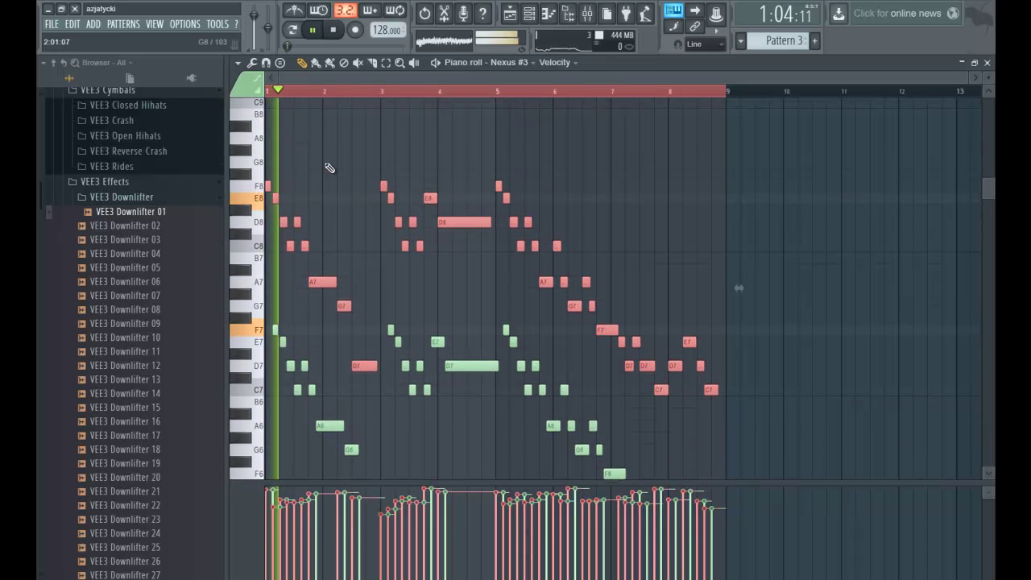
scroll(334, 161, "down", 4)
scroll(330, 160, "up", 3)
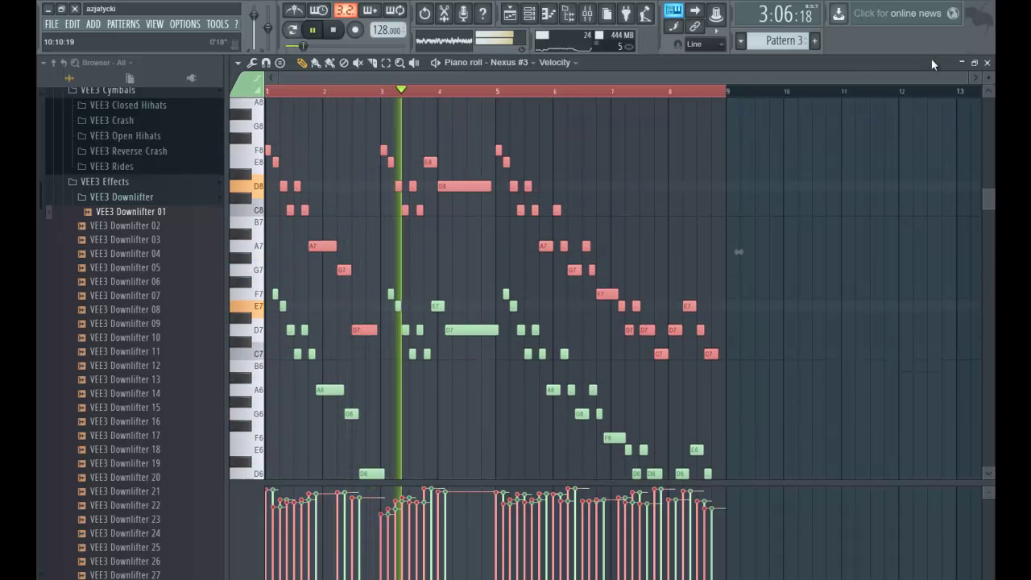
Step: Return to the playlist and shorten the second Doubleride Kit 2 clip on Track 4 to a length of 3:08:00
left_click(986, 63)
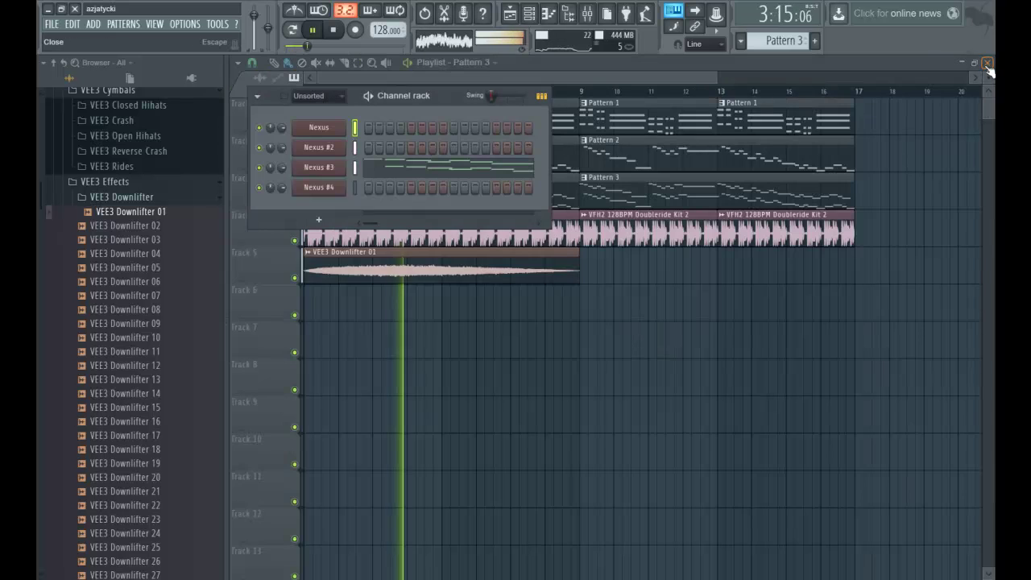
left_click(630, 78)
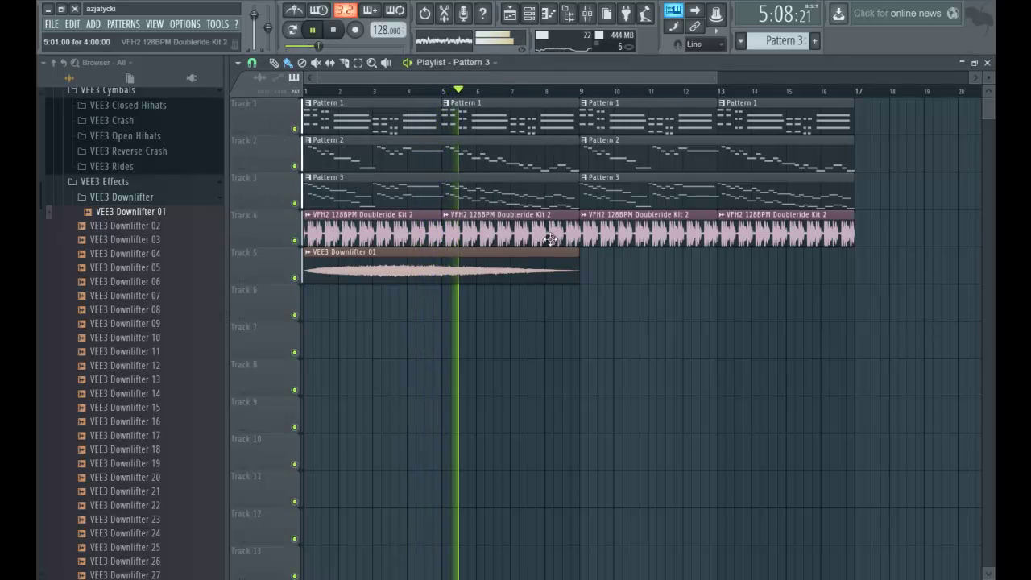
left_click_drag(577, 216, 564, 215)
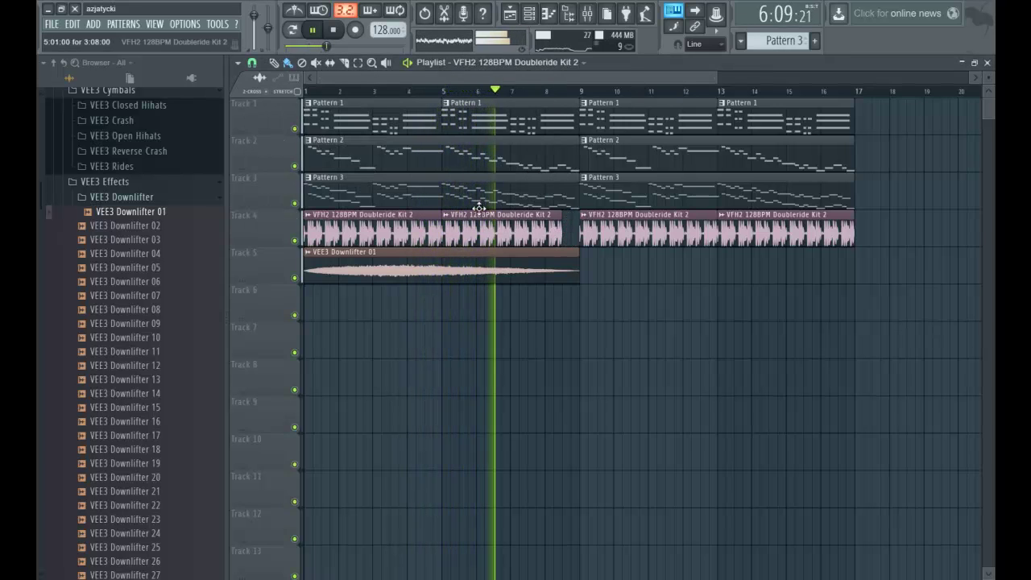
Step: Open the VEE3 Loops 128BPM folder, stop playback and audition several loops, including 05, 13 and 27
left_click(141, 185)
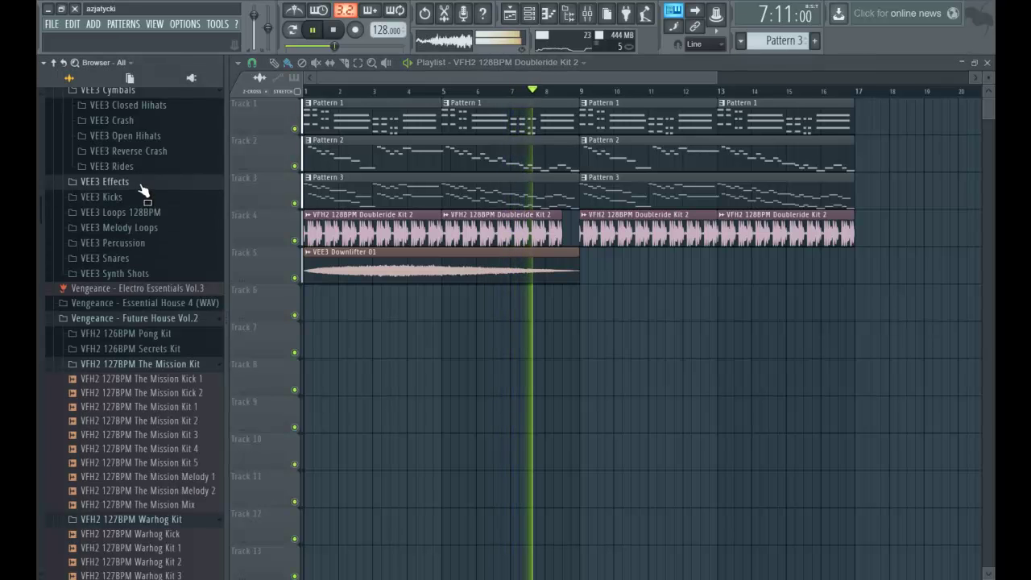
left_click(141, 212)
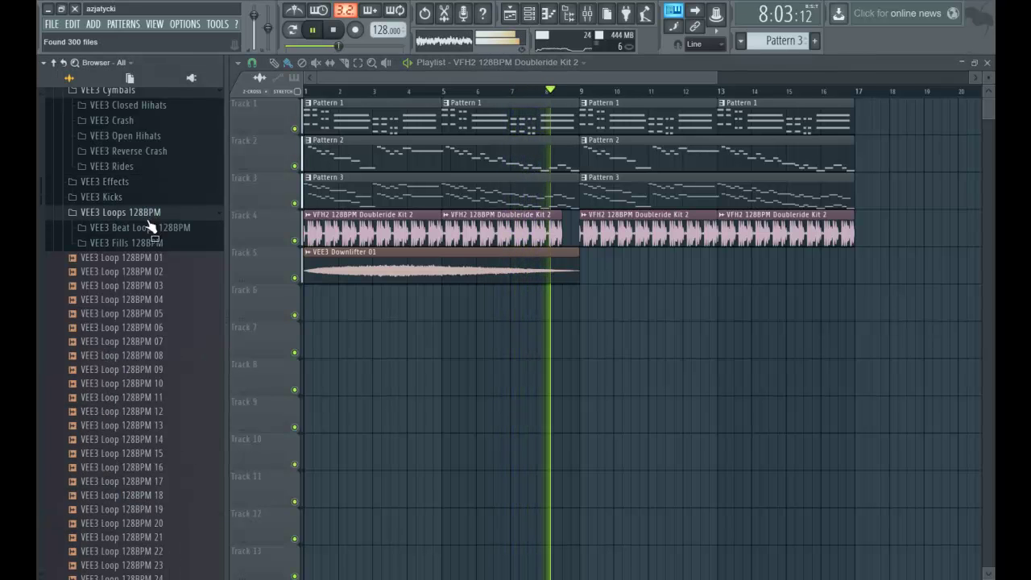
left_click(141, 313)
key("space")
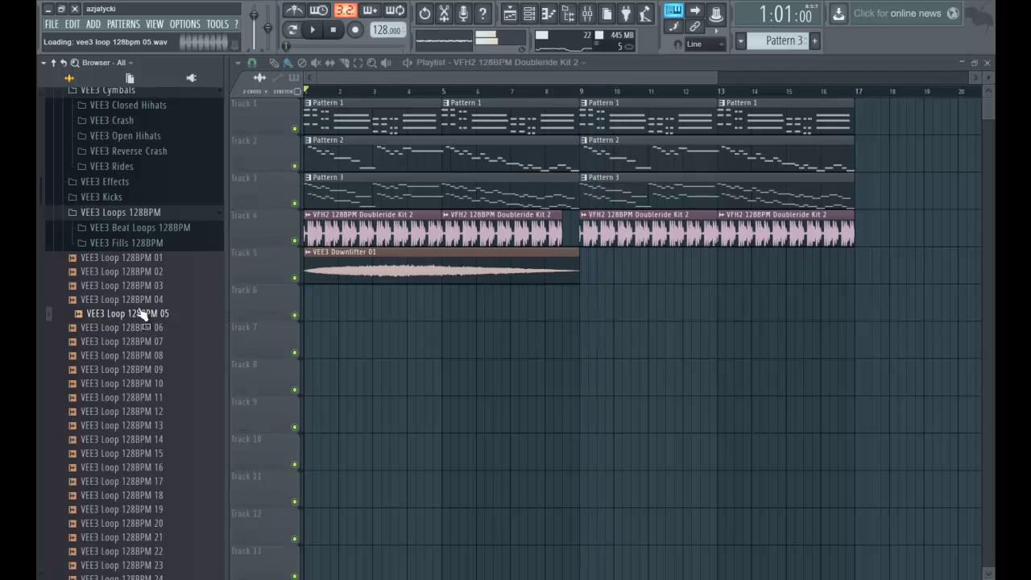
left_click(145, 357)
scroll(140, 351, "down", 2)
left_click(139, 344)
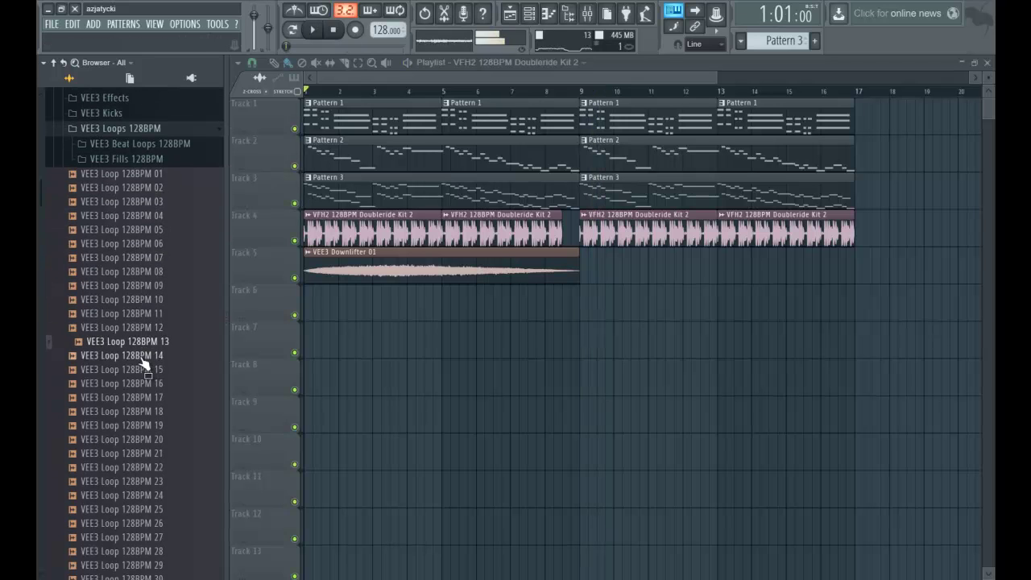
scroll(144, 371, "down", 2)
left_click(141, 370)
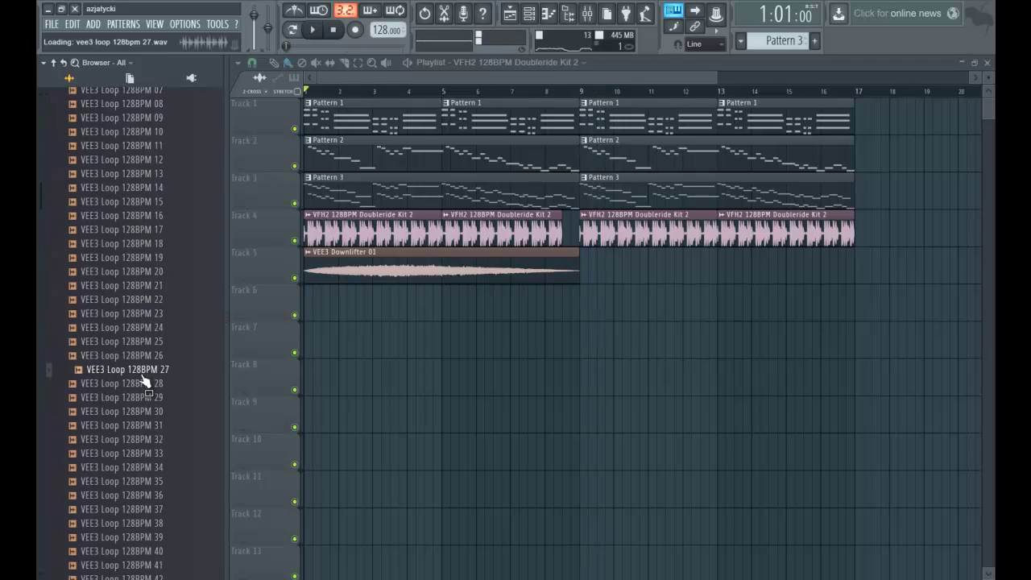
scroll(138, 387, "down", 1)
left_click(137, 382)
scroll(132, 369, "up", 10)
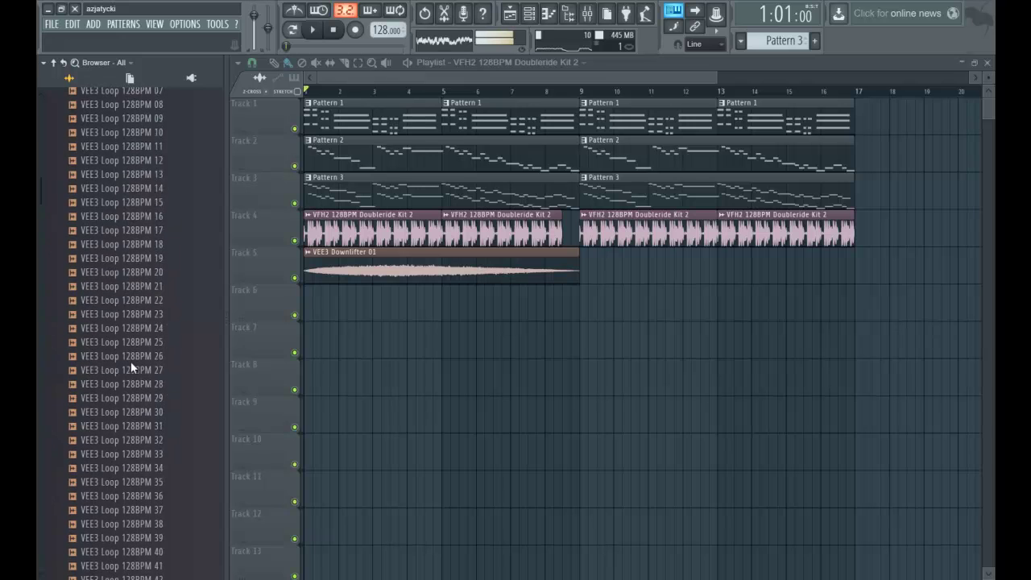
Step: Open the VEE3 Beat Loops 128BPM folder, audition loops and place VEE3 Beat Loop 128BPM 09 at bar 9 of Track 6
left_click(142, 314)
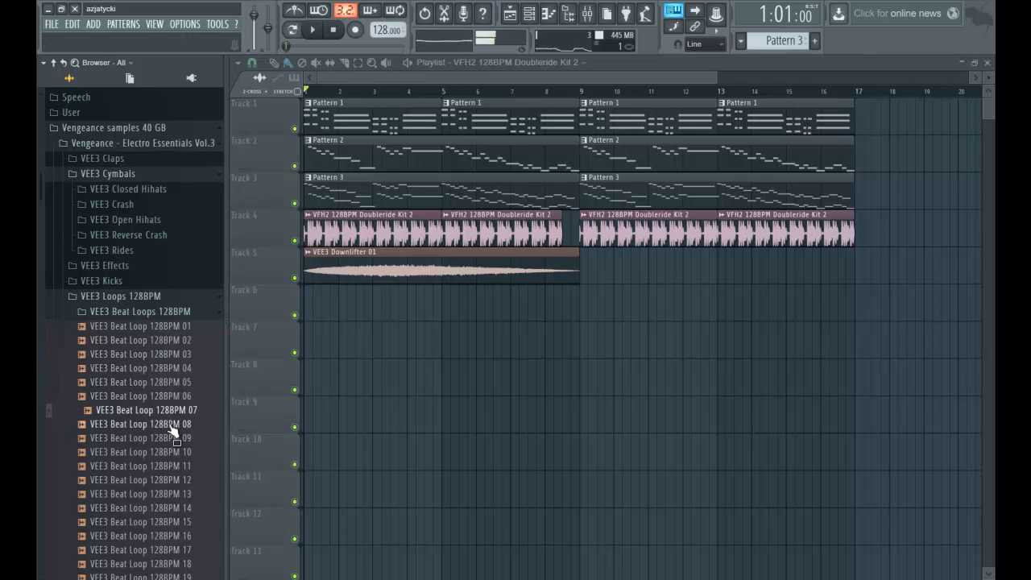
scroll(164, 425, "down", 4)
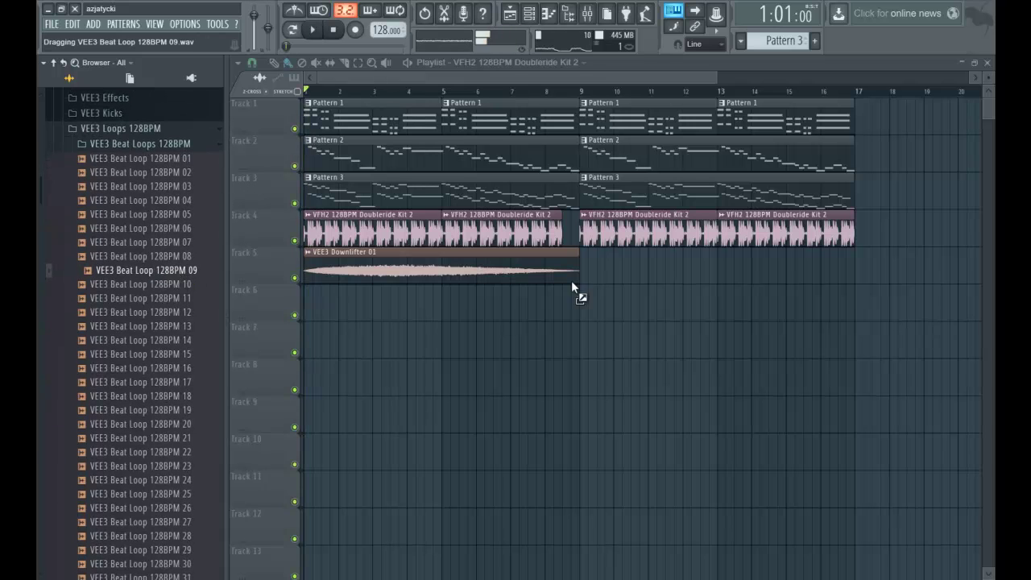
key("space")
left_click_drag(650, 277, 607, 314)
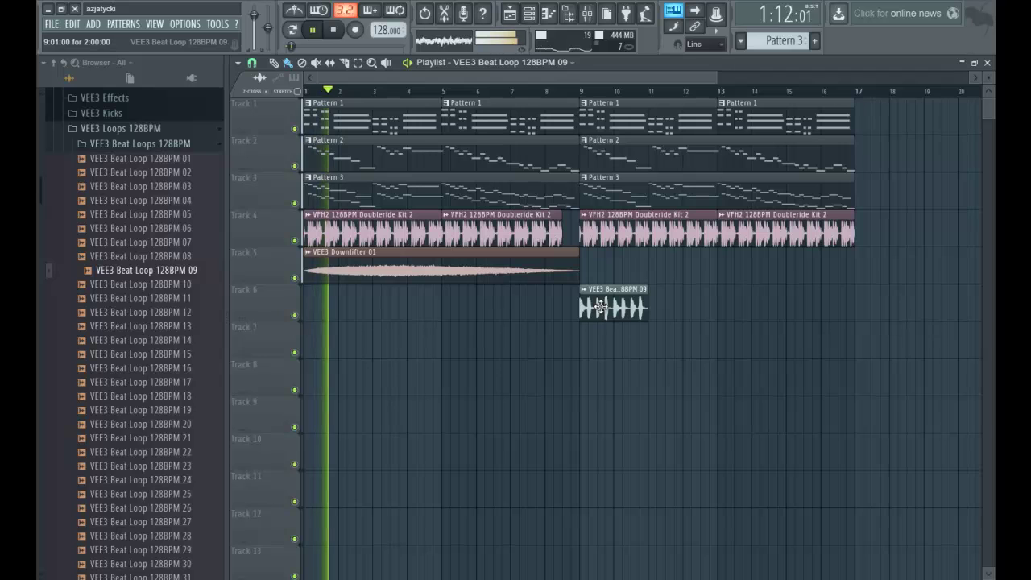
Step: Check the VEE3 Downlifter 01 sample settings and its mixer level during playback, then return to the playlist
scroll(656, 96, "up", 4)
scroll(656, 96, "down", 3)
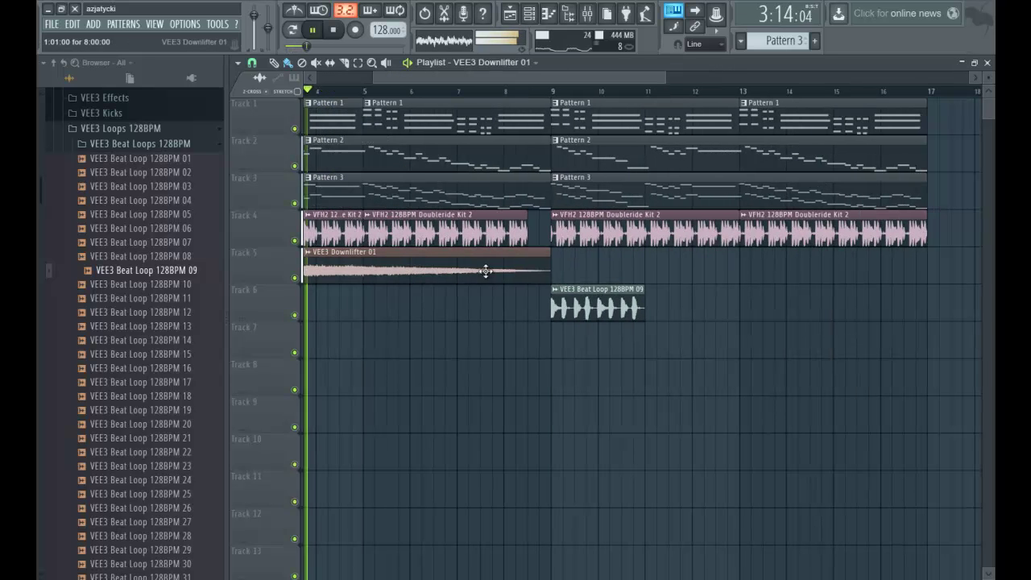
double_click(486, 271)
left_click(586, 21)
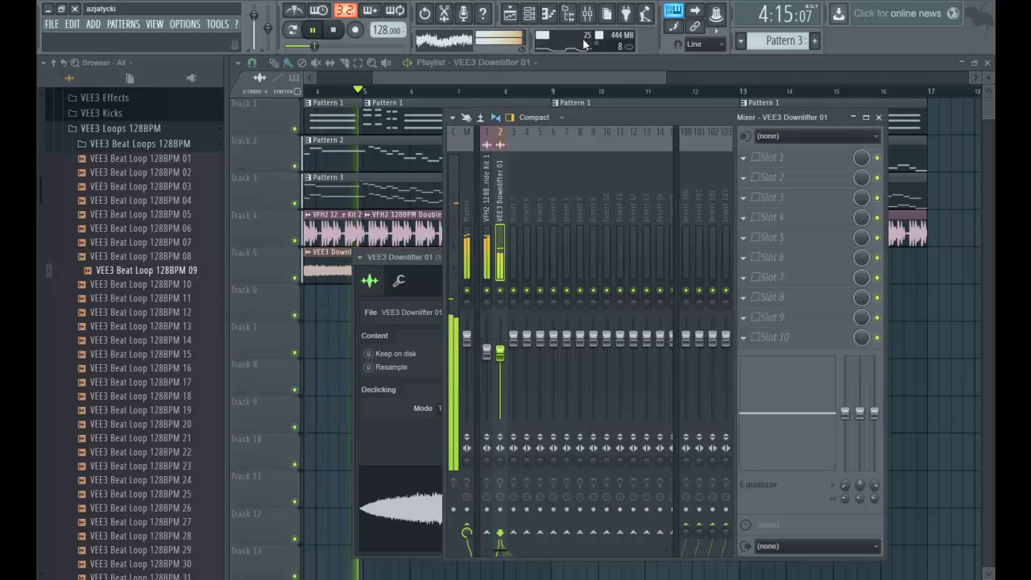
left_click(497, 82)
Step: Repeat the VEE3 Beat Loop 128BPM 09 clip along Track 6 from bar 11 to bar 17
left_click(635, 299)
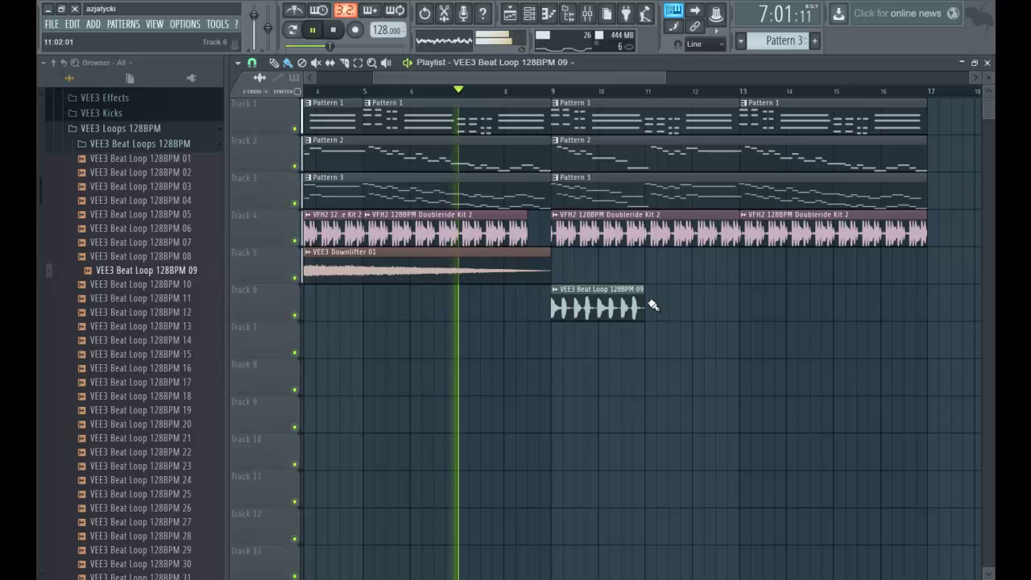
left_click_drag(652, 305, 840, 299)
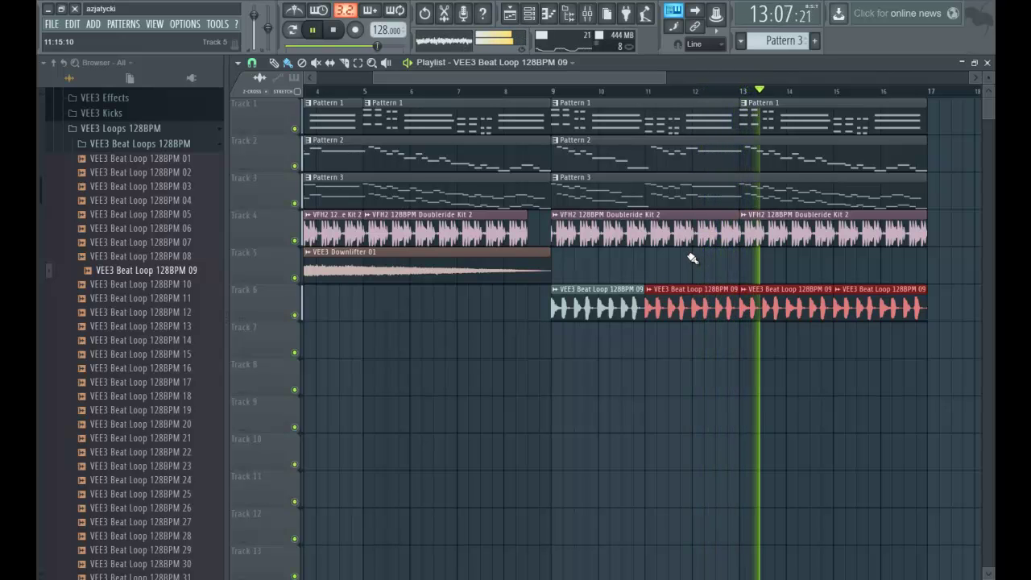
Step: Open the Nexus #4 instrument from the channel rack, load the BA MoogSaws Detuned preset from XP Analog and stop playback
double_click(642, 123)
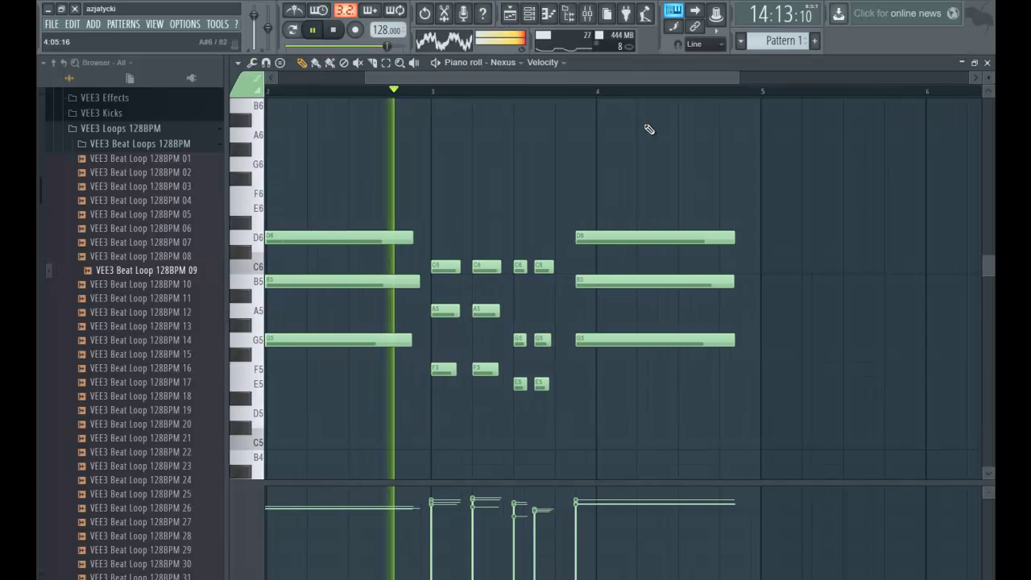
left_click(510, 14)
left_click(530, 14)
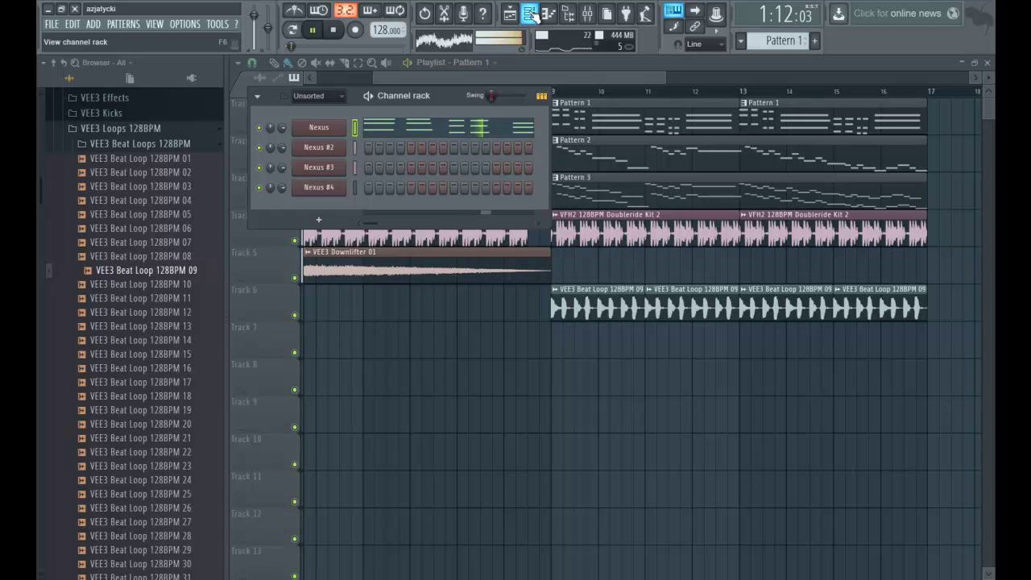
left_click(326, 191)
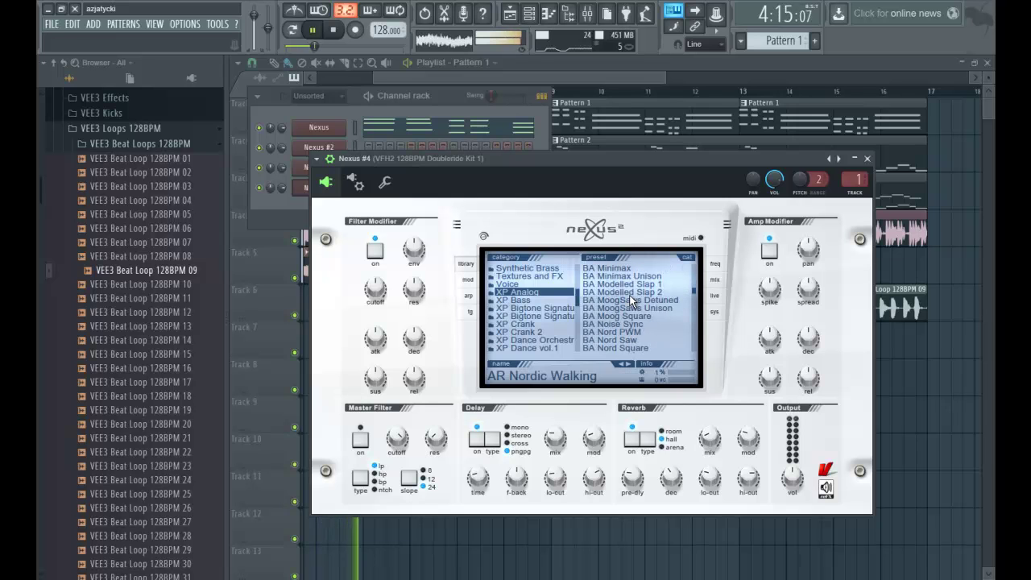
scroll(630, 295, "down", 1)
left_click(630, 291)
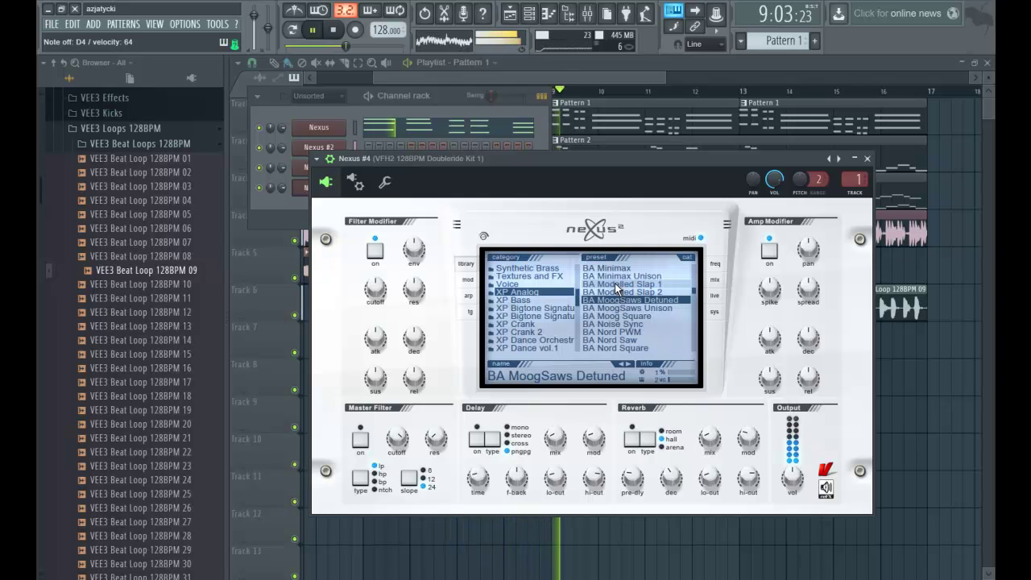
key("space")
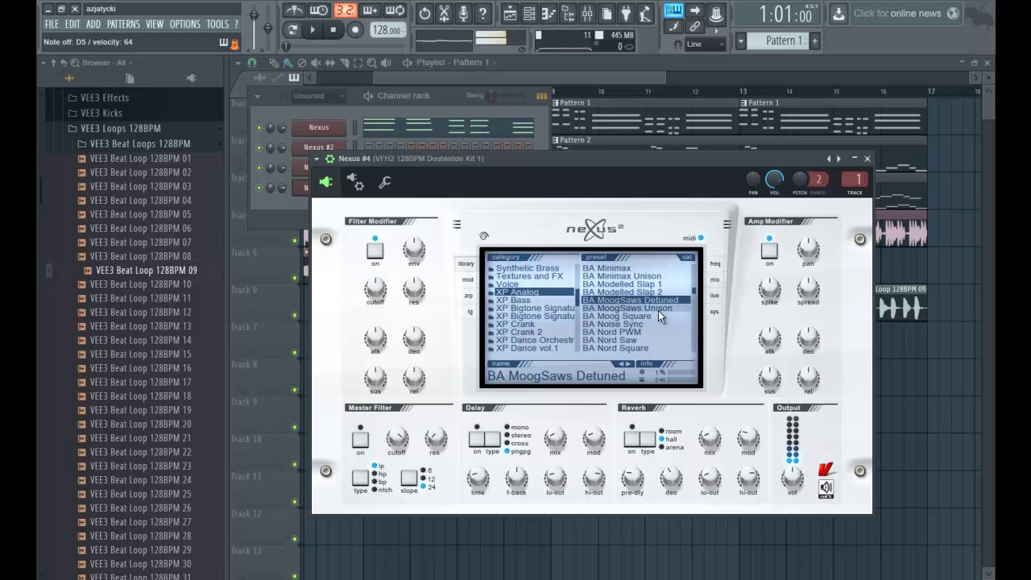
Step: Audition more bass presets in Nexus #4, including BA MoogSaws Unison and BA Modelled Slap 1, and load BA Nord PWM
left_click(722, 280)
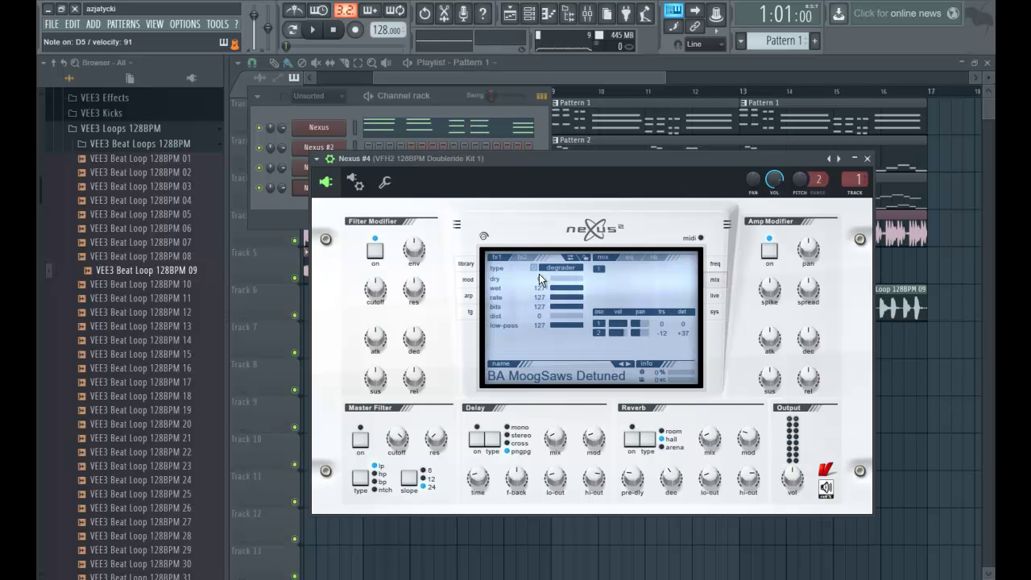
left_click(467, 265)
left_click(602, 308)
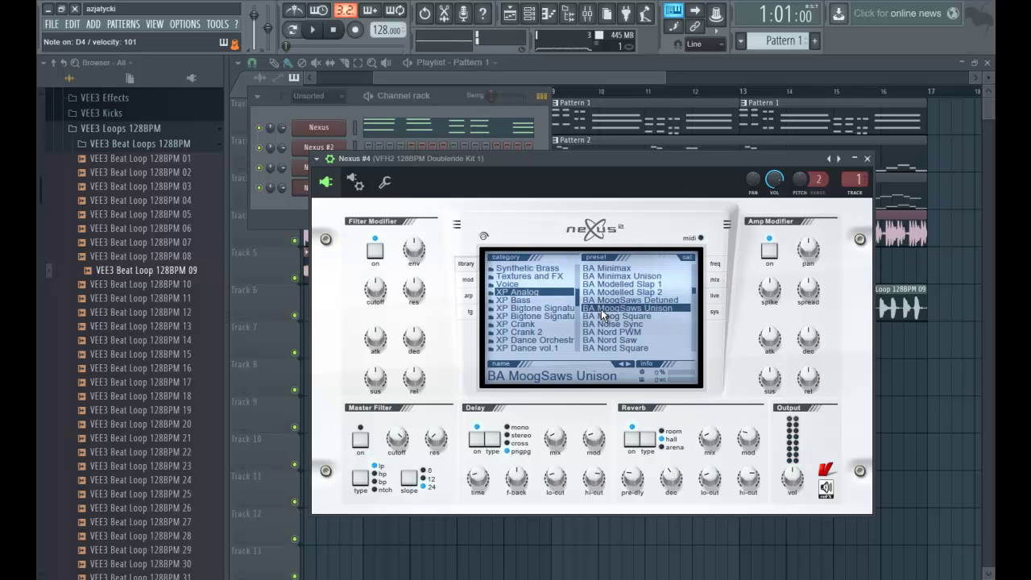
left_click(612, 293)
left_click(615, 285)
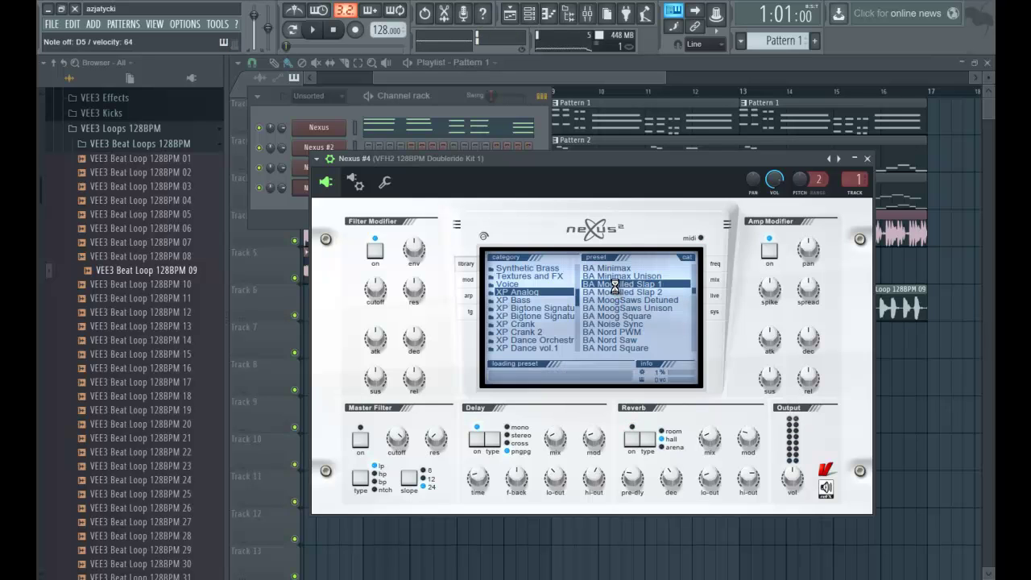
left_click(620, 276)
left_click(632, 331)
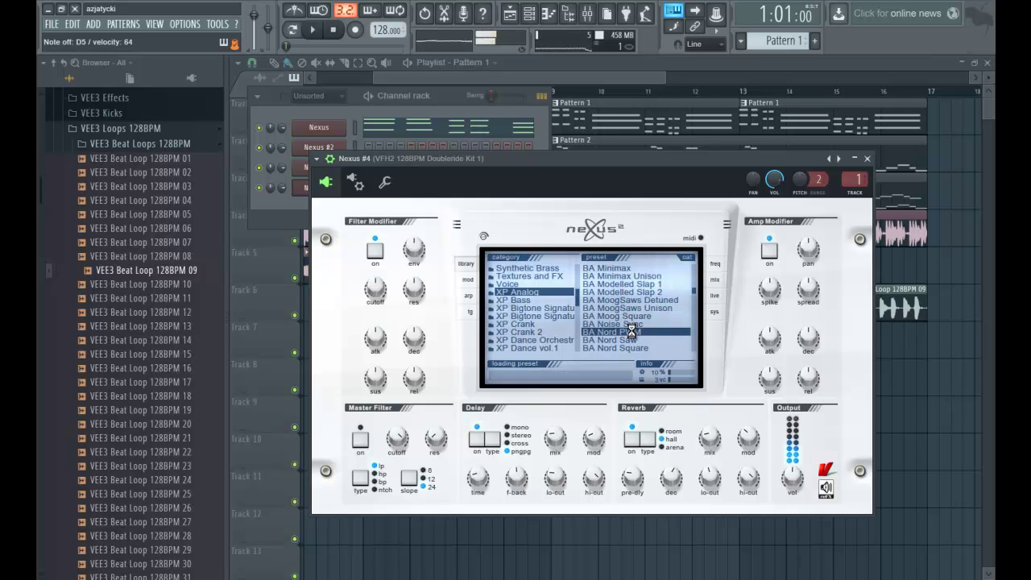
left_click(481, 442)
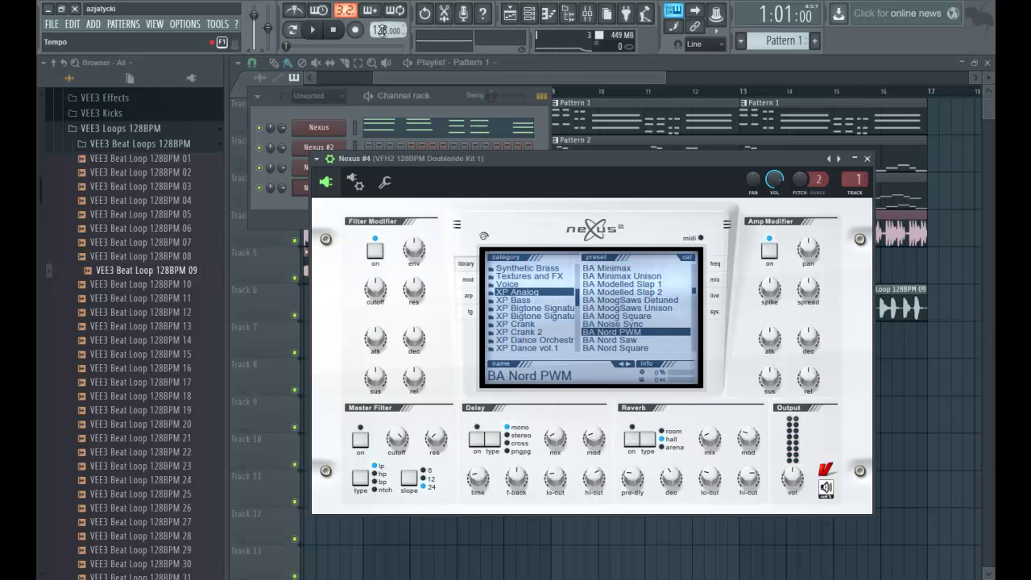
Step: Try the arrangement at 100 BPM by playing it from bar 1, and restore the tempo to 128 BPM
left_click_drag(383, 31, 388, 110)
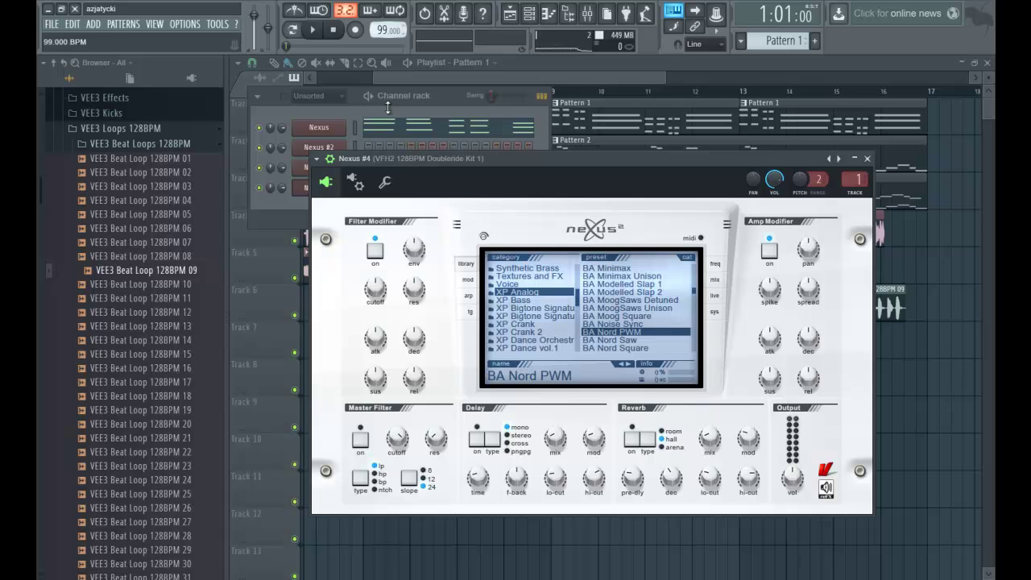
left_click(408, 84)
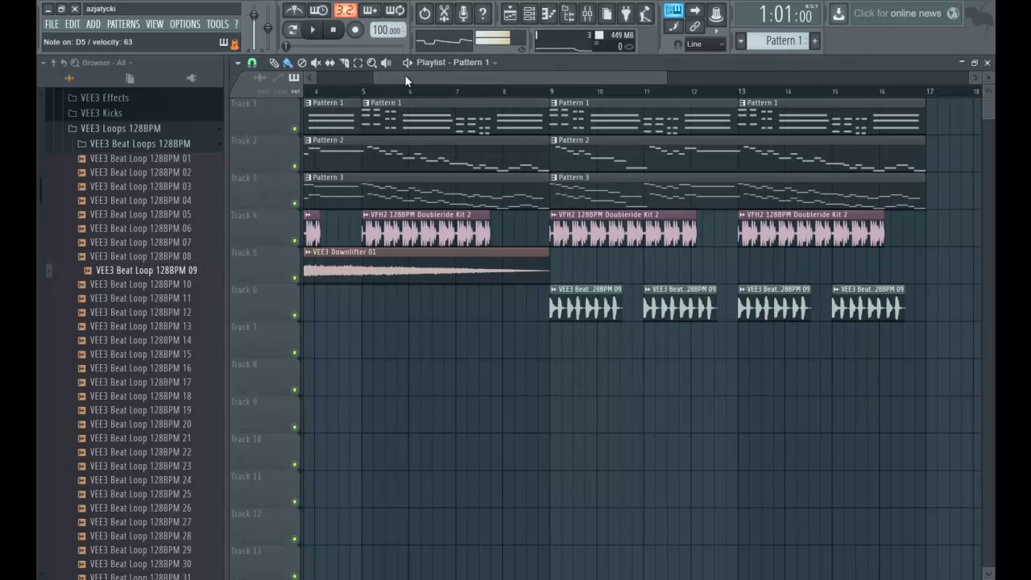
left_click_drag(378, 78, 309, 78)
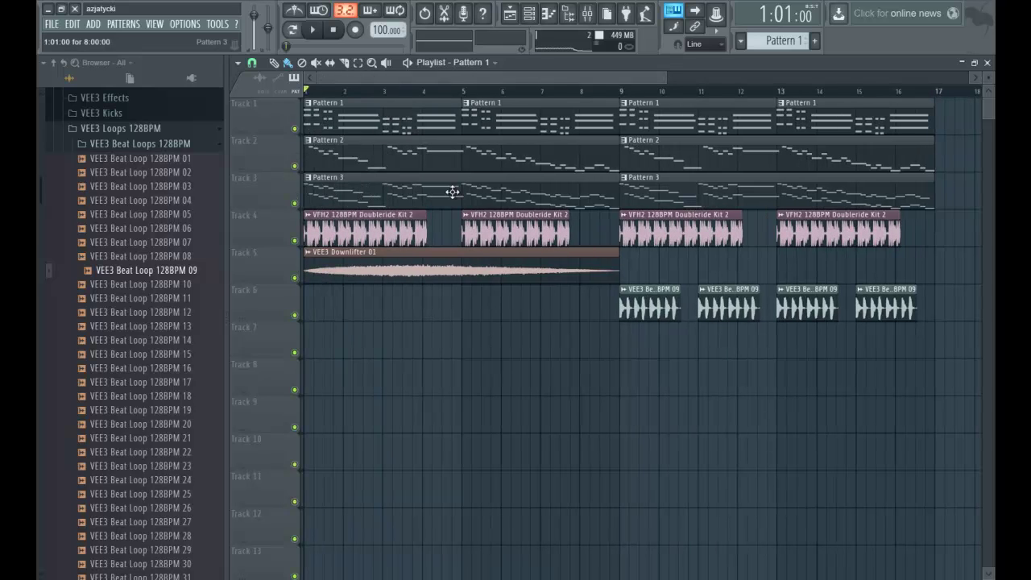
key("space")
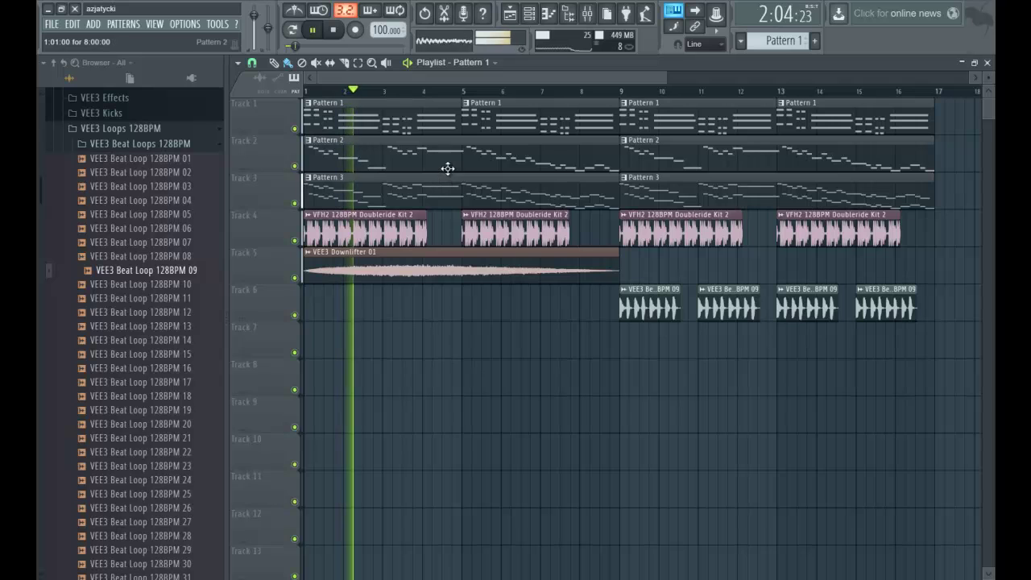
key("space")
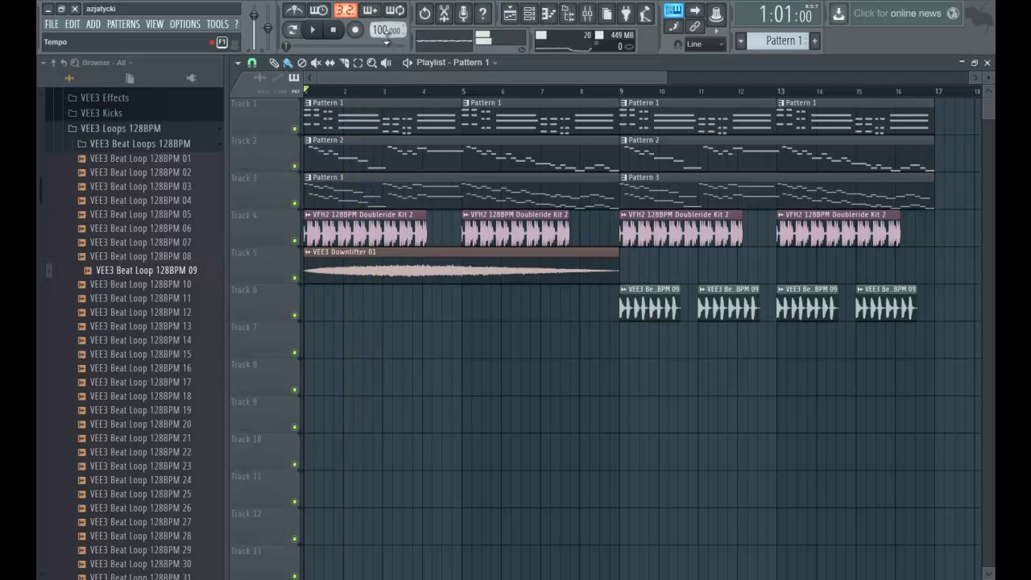
left_click_drag(383, 31, 354, 510)
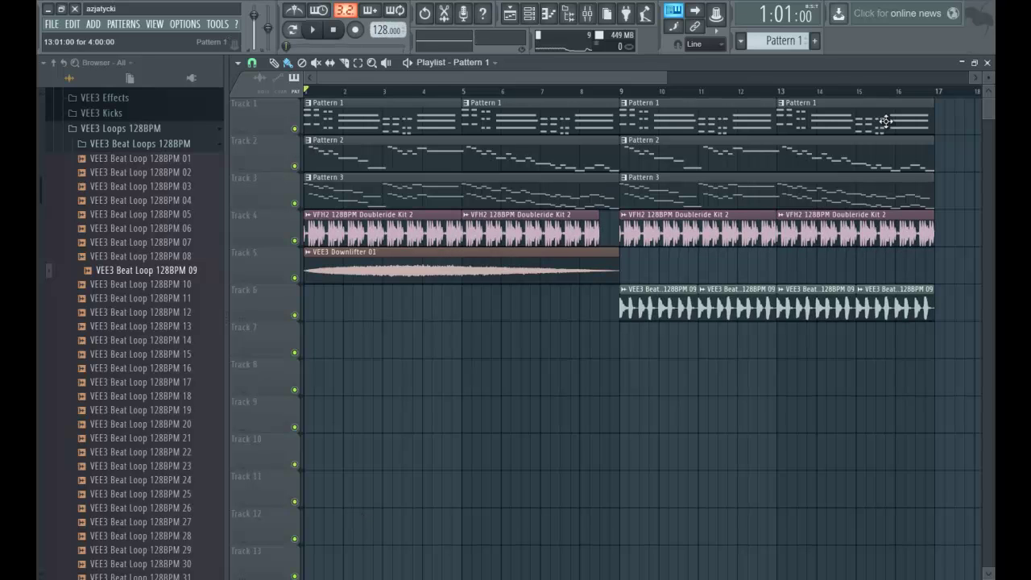
Step: Close the playlist, play the track briefly, and switch to the empty Pattern 4 in the channel rack
left_click(988, 62)
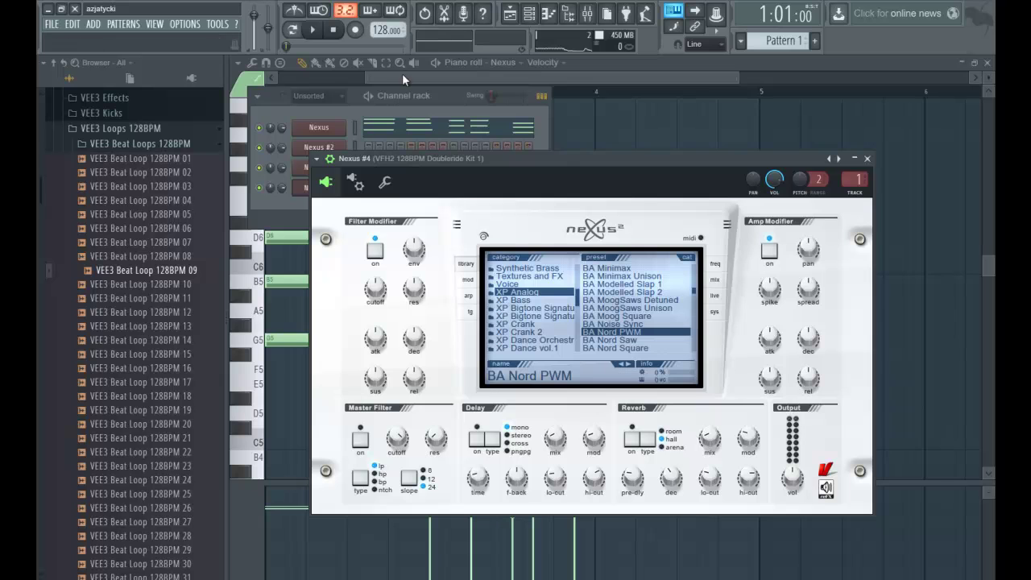
key("space")
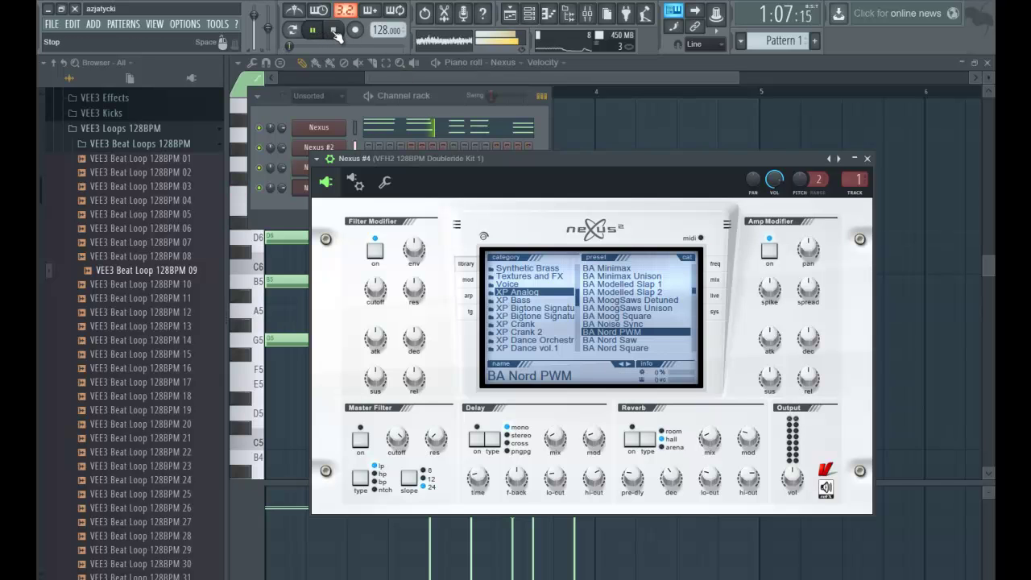
left_click(335, 30)
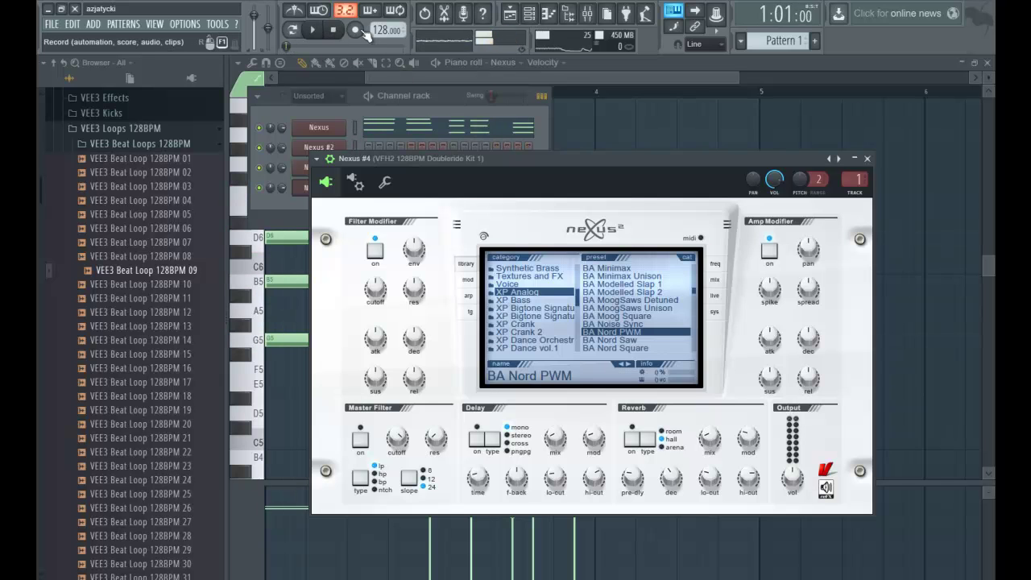
left_click(449, 98)
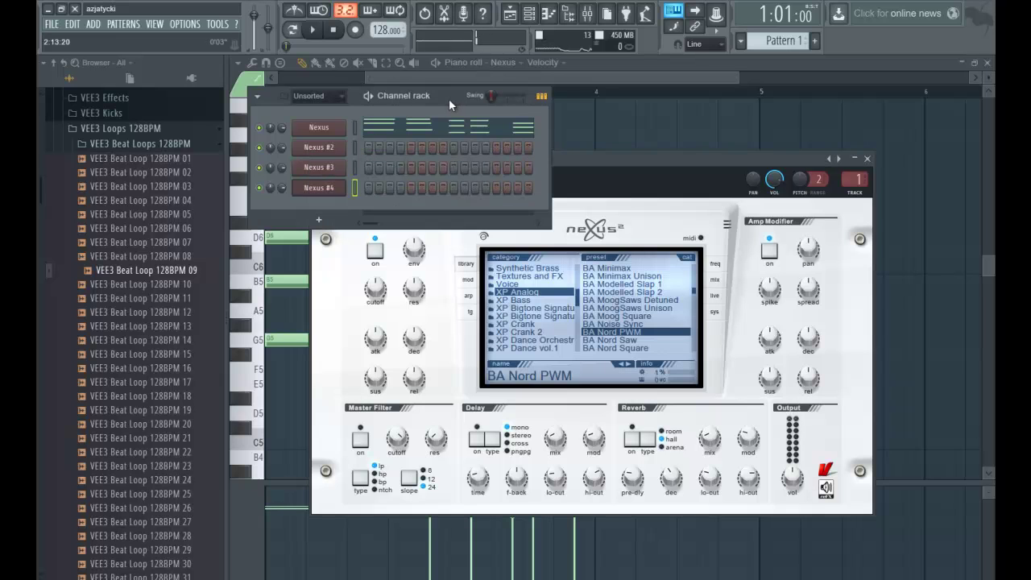
key("KP_Add")
key("KP_Add")
key("KP_Add")
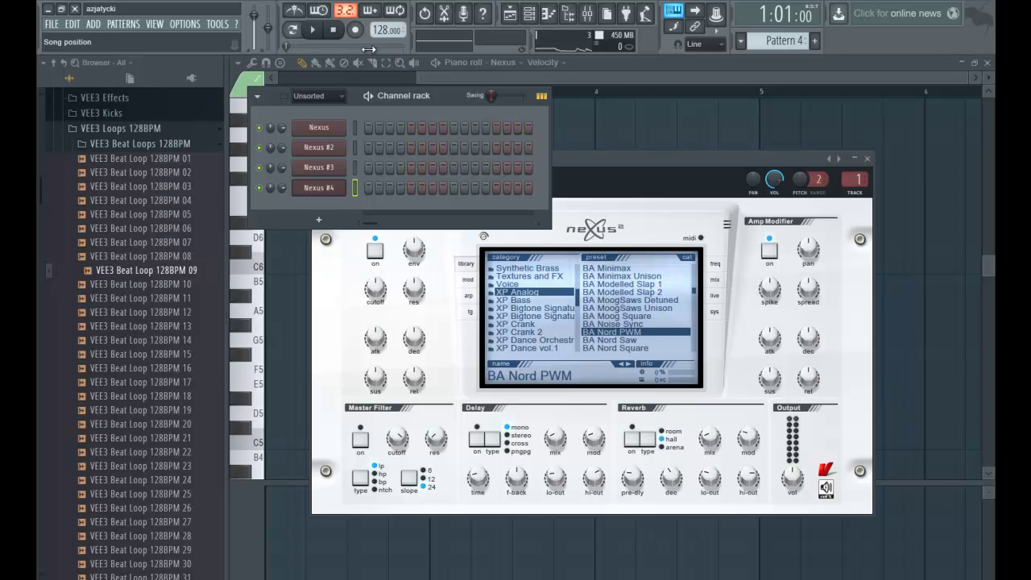
Step: Test a few notes, record an eight-bar bass line for Nexus #4 into Pattern 4, and disarm recording
key("x")
key("x")
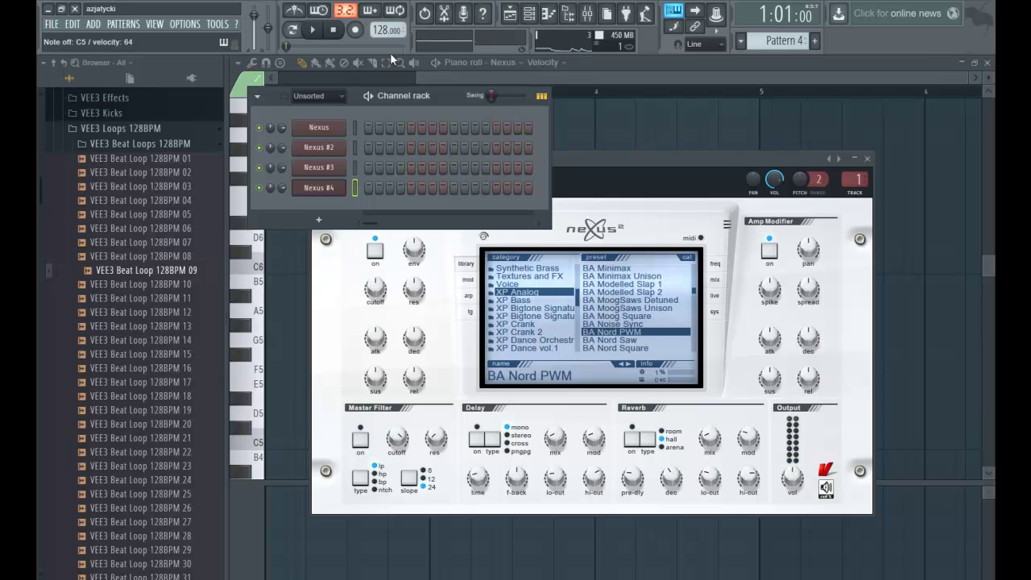
key("x")
left_click(353, 32)
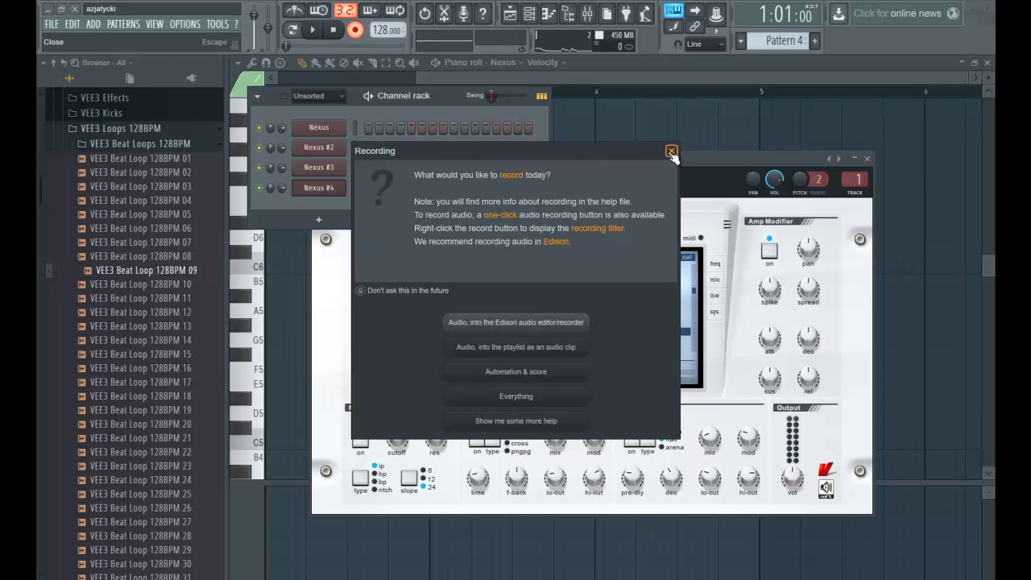
left_click(671, 151)
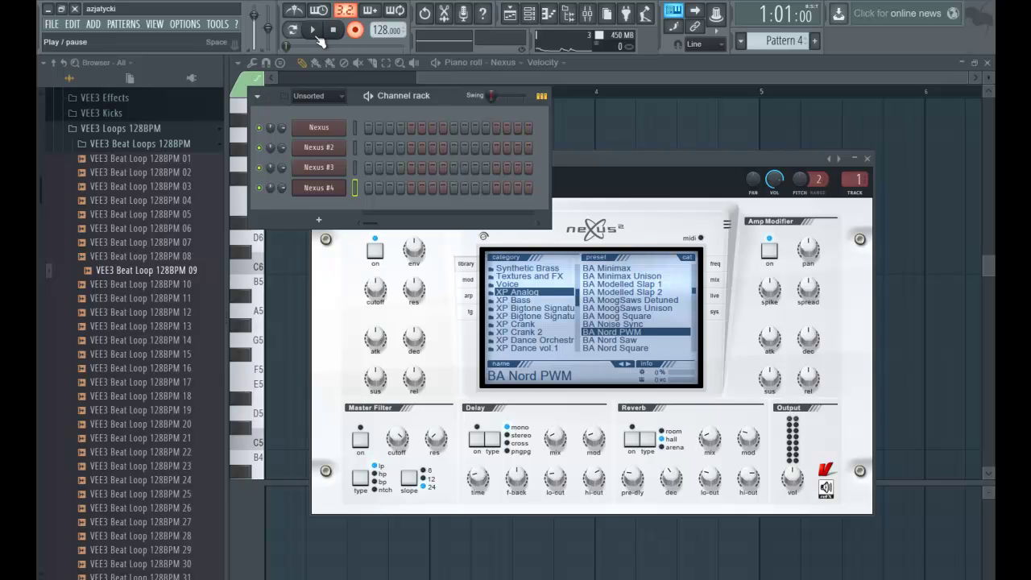
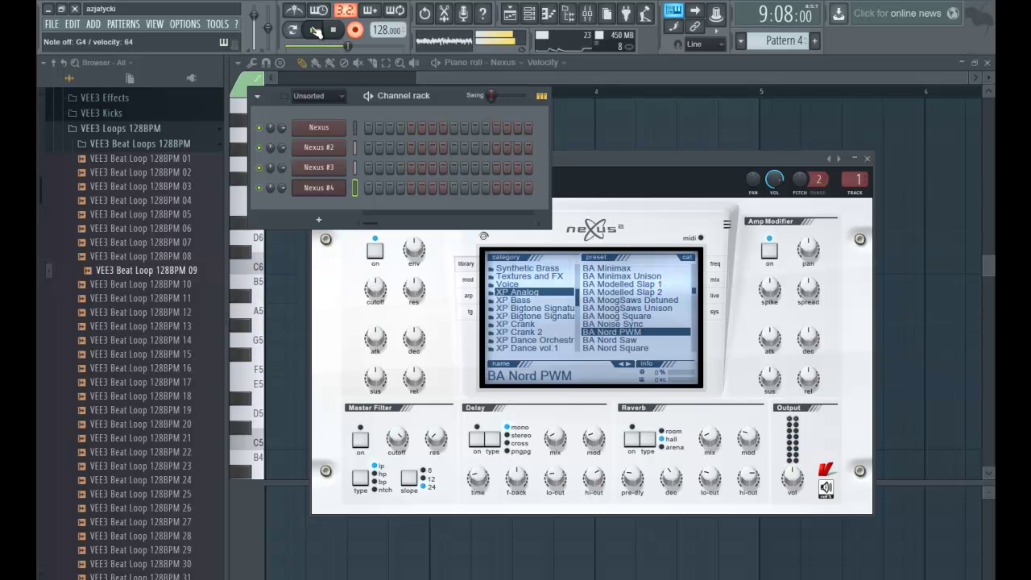
key("space")
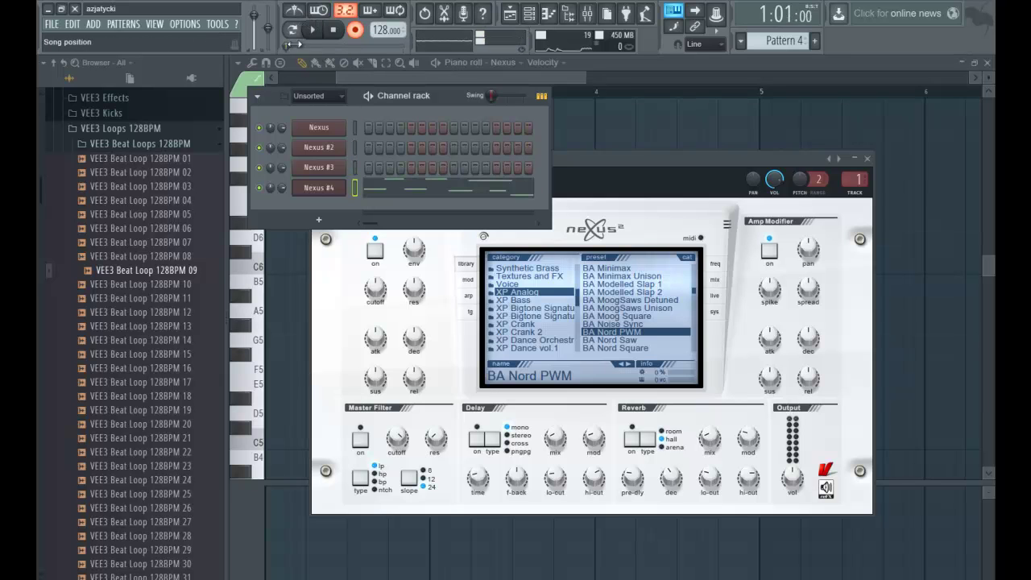
left_click(354, 29)
Step: Play Pattern 4, quantize the recorded Nexus #4 notes in the piano roll and close it
key("space")
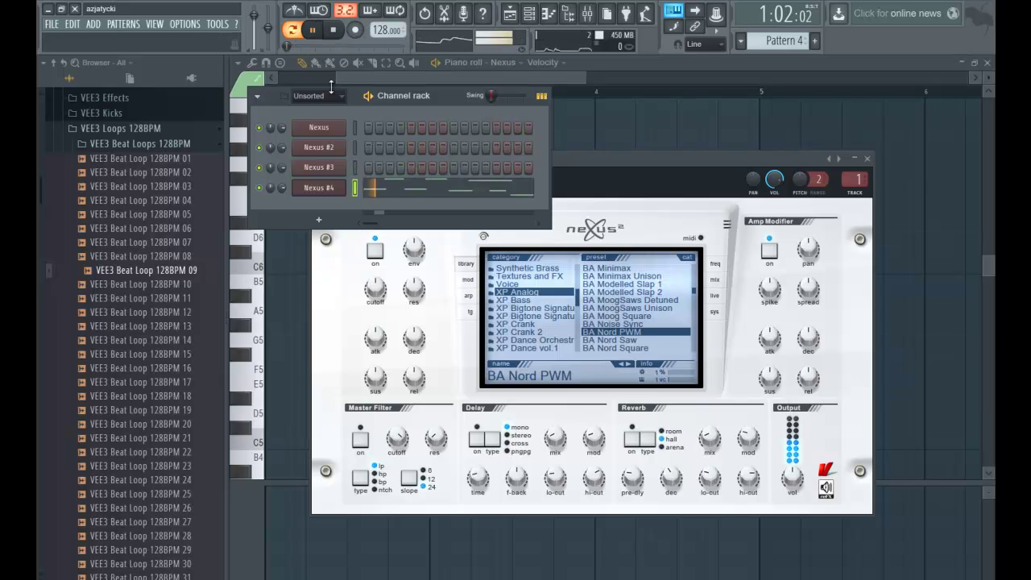
left_click(466, 202)
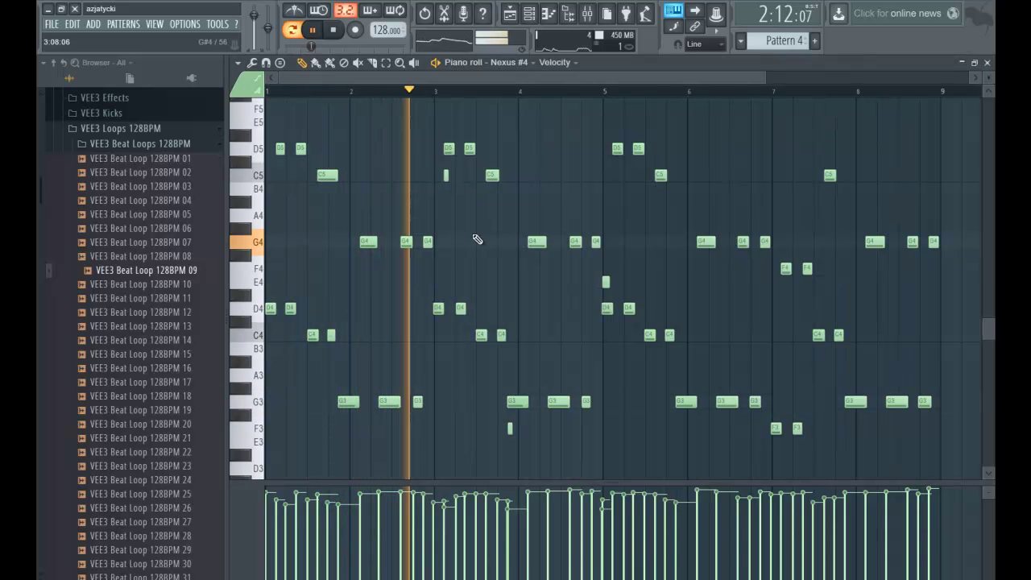
key("alt+q")
left_click(779, 279)
left_click(774, 304)
left_click(811, 366)
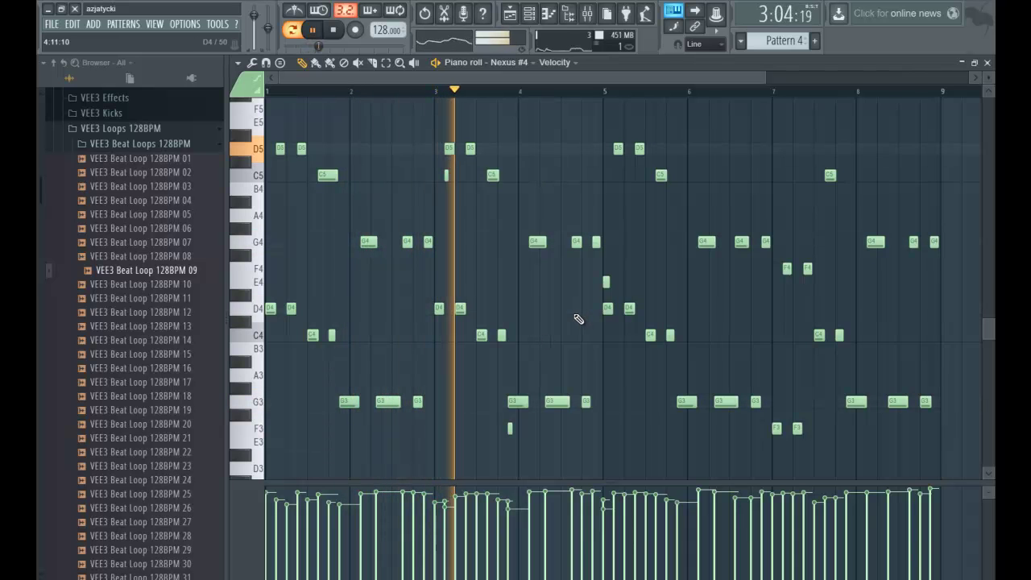
left_click(987, 64)
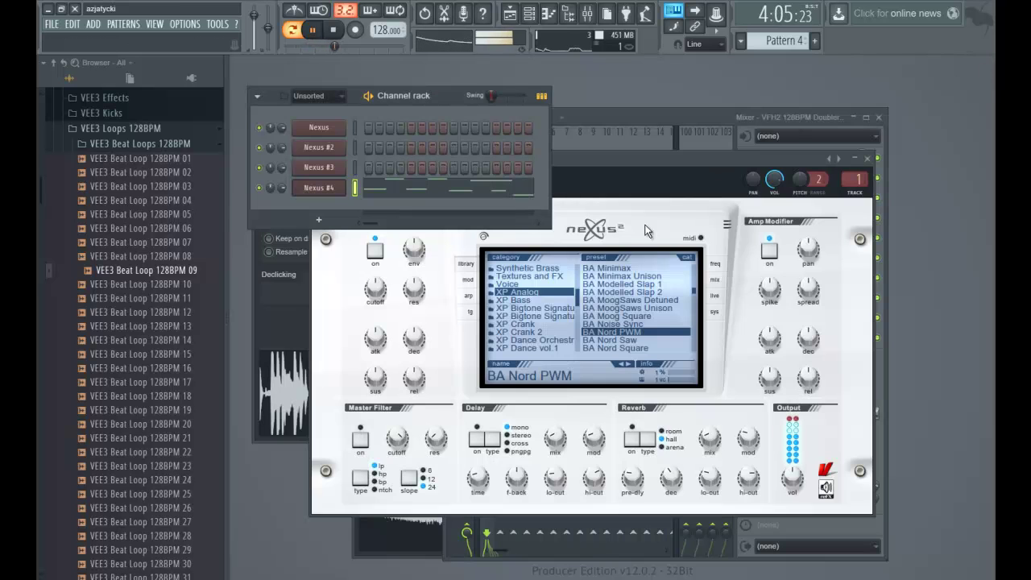
Step: Audition XP Analog bass presets from BA Nord Square through BA Pride Square 2 during playback, and load BA Pulse Analog in Nexus #4
left_click(635, 324)
left_click(630, 347)
scroll(626, 322, "down", 3)
left_click(624, 299)
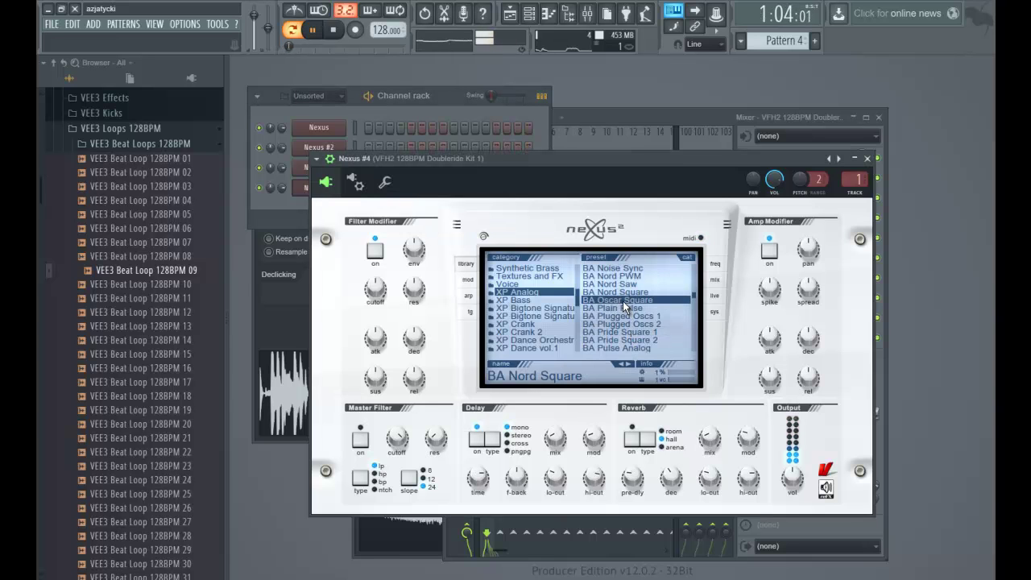
left_click(625, 308)
left_click(626, 316)
left_click(627, 324)
scroll(624, 318, "down", 1)
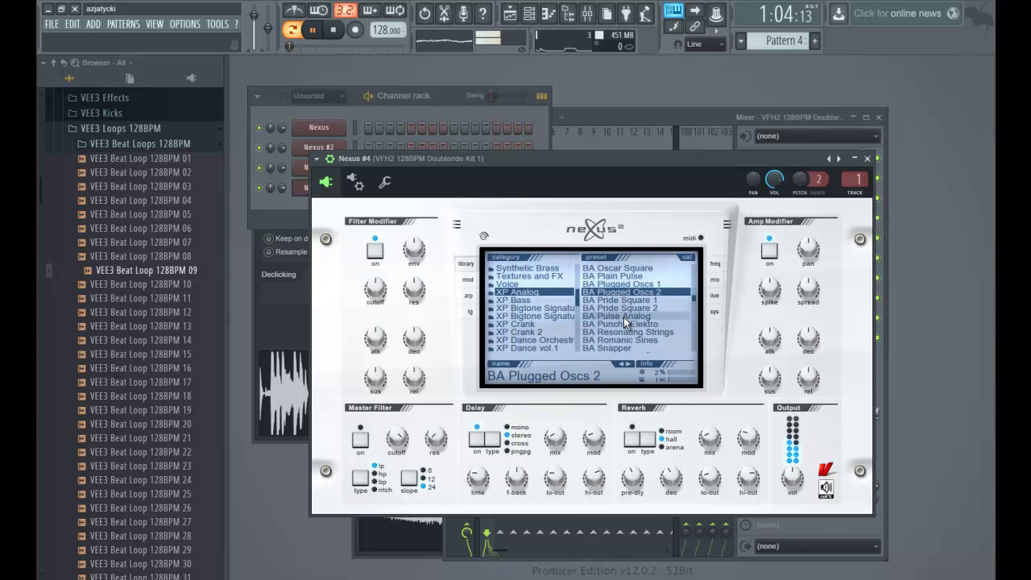
left_click(624, 300)
left_click(624, 308)
left_click(624, 315)
scroll(621, 310, "down", 1)
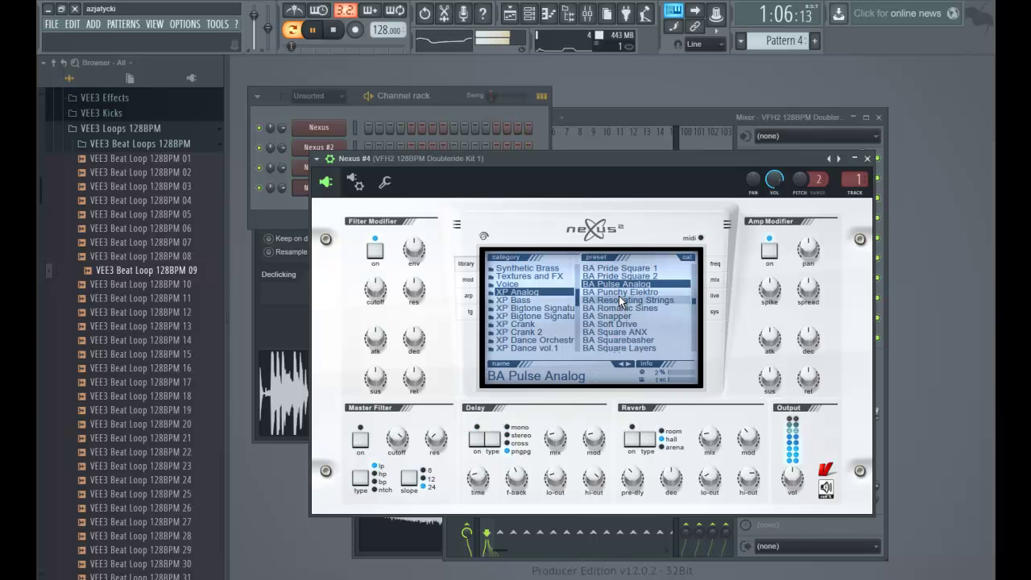
Step: Open the recorded Nexus #4 bass notes in the piano roll and restart Pattern 4 playback from the beginning
left_click(448, 92)
left_click(434, 193)
key("space")
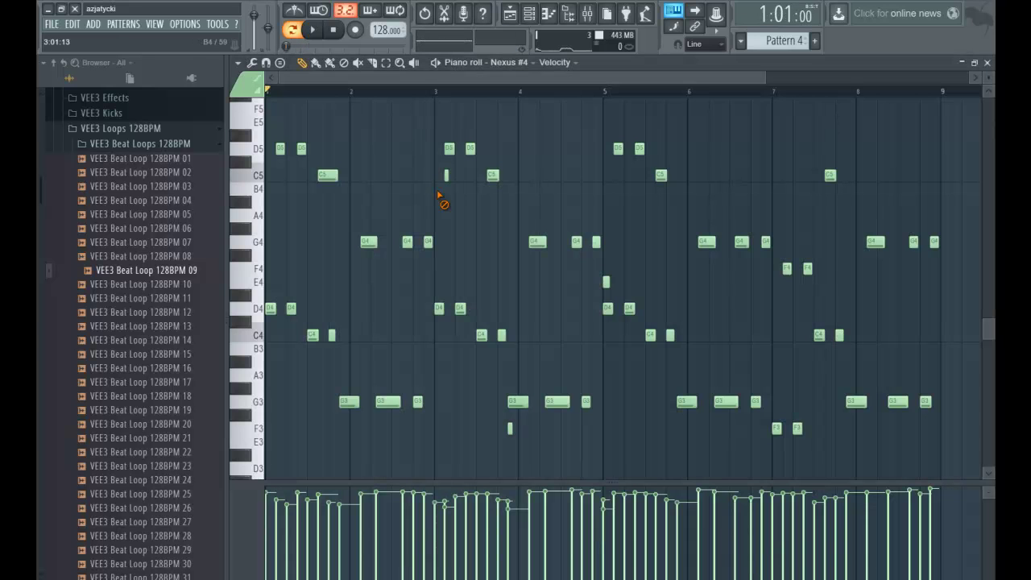
key("space")
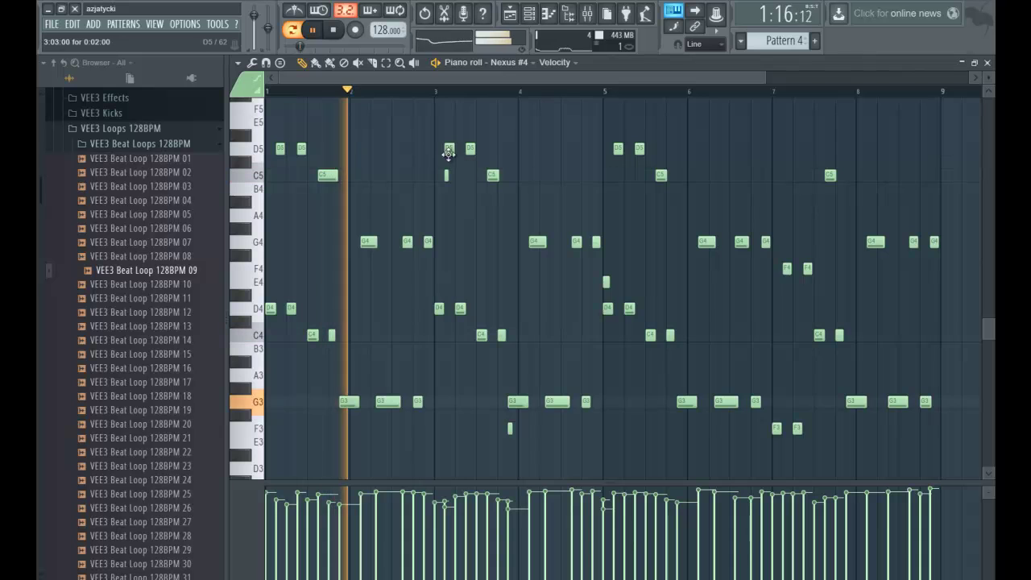
Step: Move the long G3 bass note in bar 2 of the Nexus #4 pattern earlier, to 2:05:00
left_click(326, 91)
scroll(335, 94, "up", 2)
scroll(335, 94, "up", 2)
key("space")
key("space")
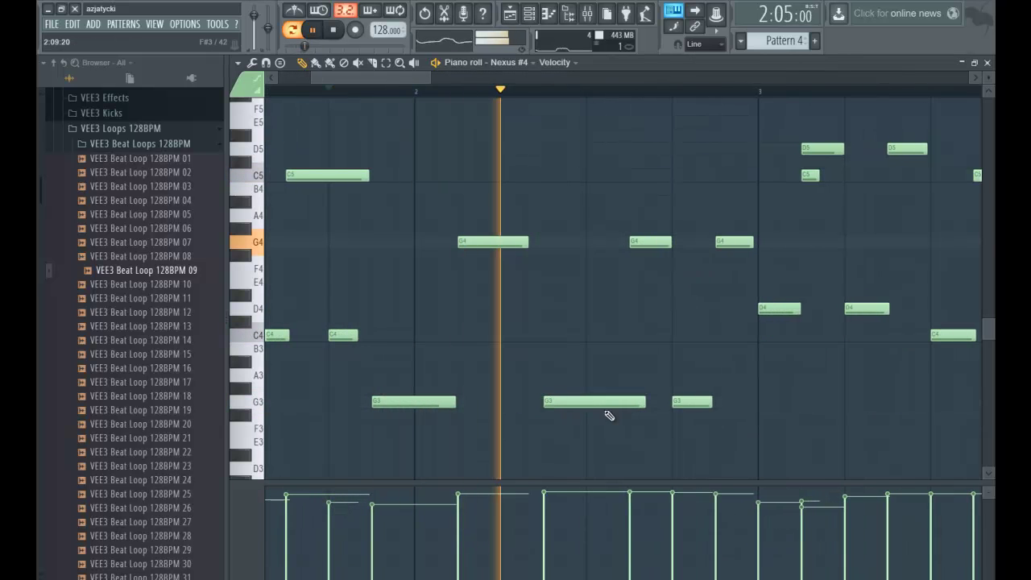
key("space")
key("space")
left_click_drag(605, 406, 566, 401)
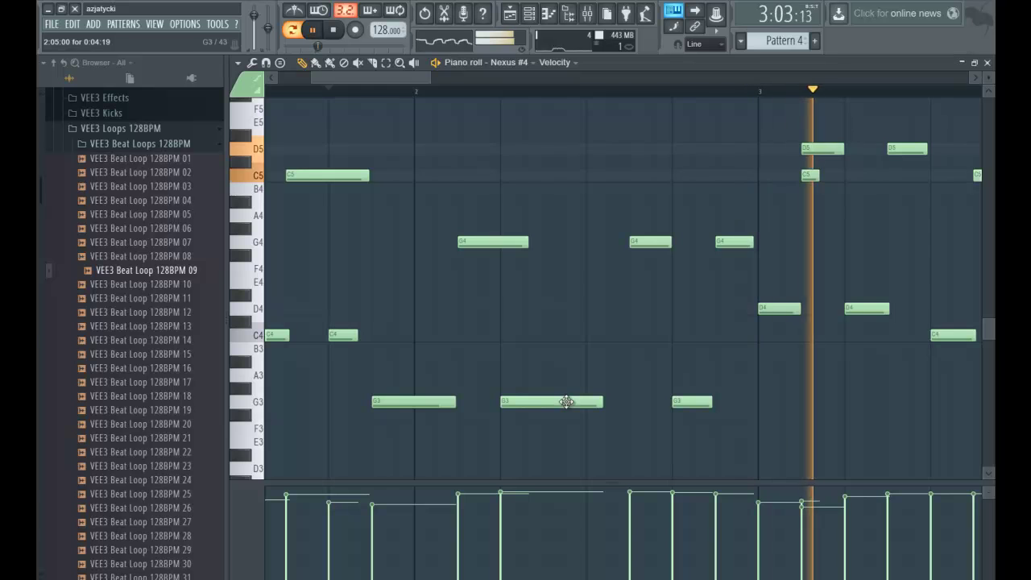
Step: Delete the stray short C5 note in bar 3, E4 note in bar 5 and low F3 note before bar 4, and close the piano roll
right_click(811, 175)
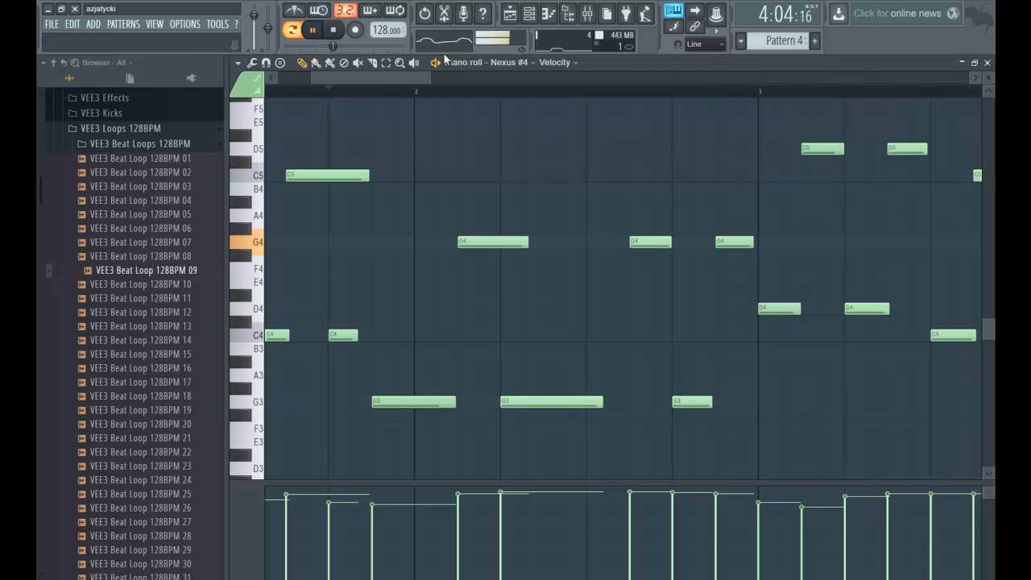
left_click_drag(431, 77, 752, 89)
right_click(589, 283)
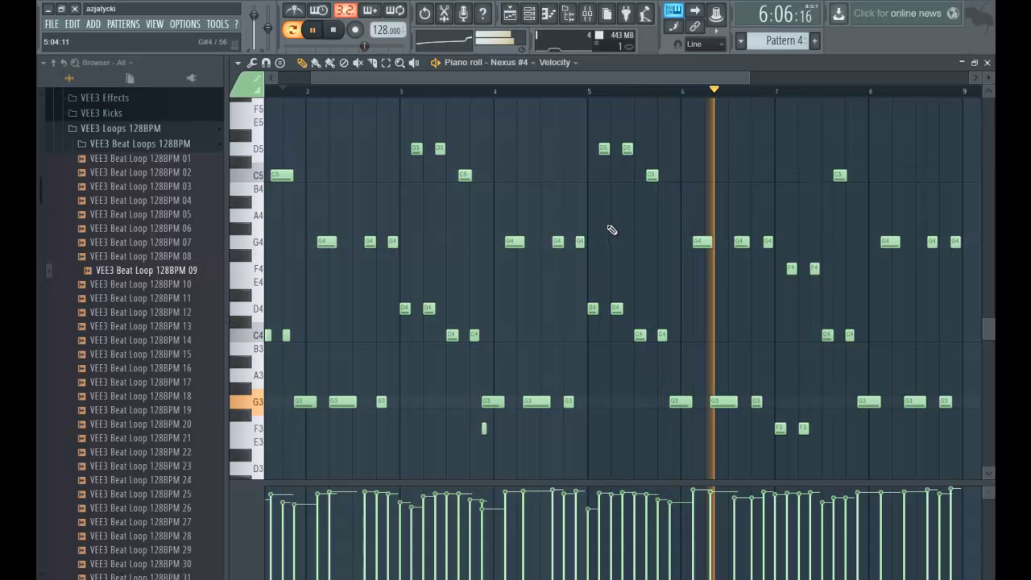
right_click(484, 428)
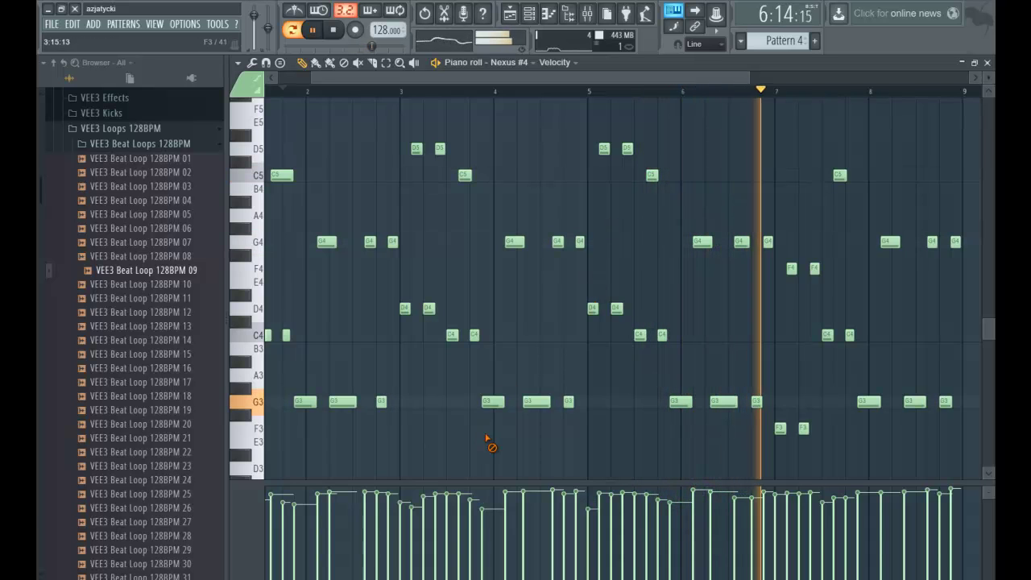
left_click(987, 63)
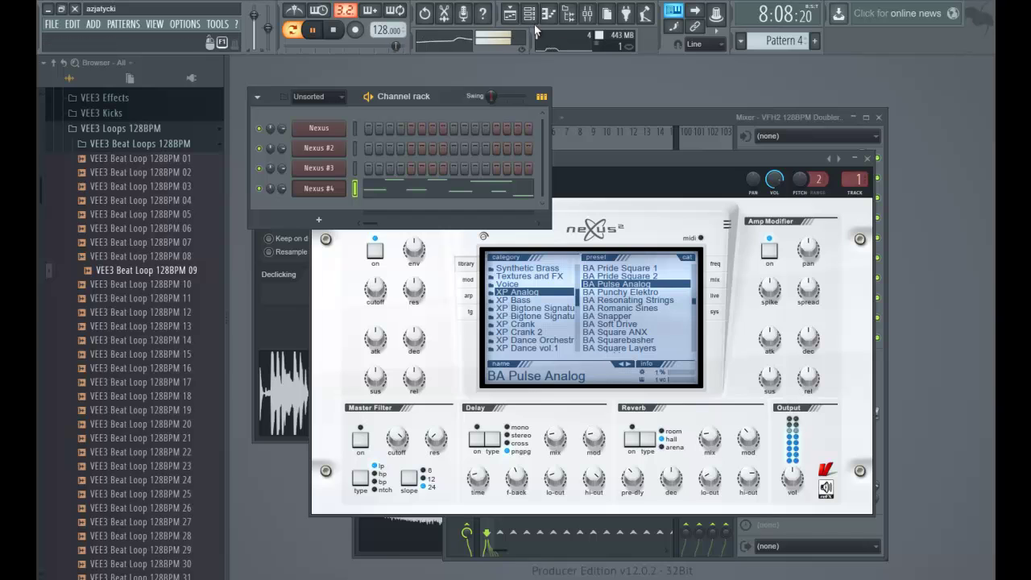
Step: Place Pattern 4 on playlist track 6 at bar 1 and mute tracks 1 to 3
left_click(510, 13)
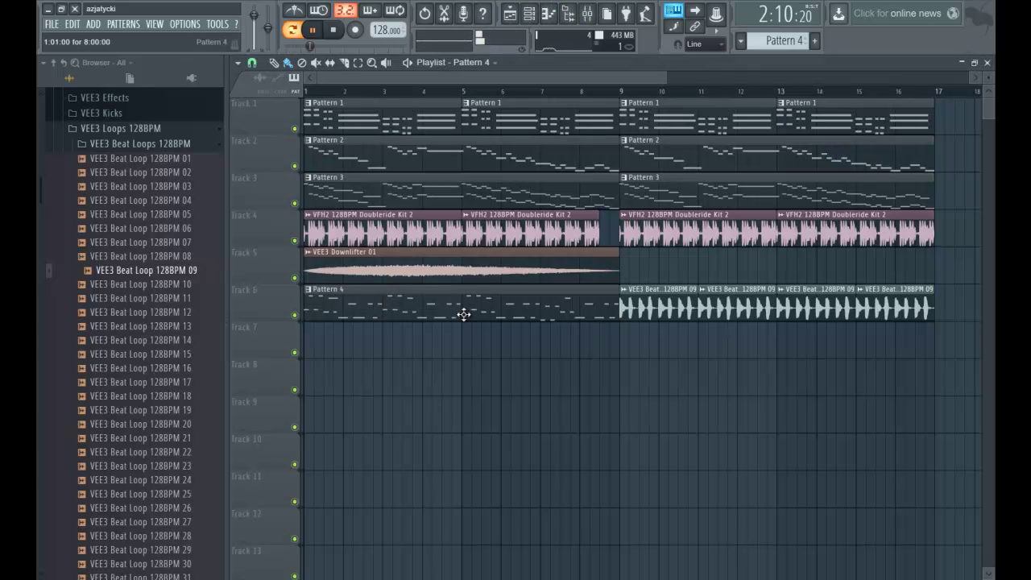
key("space")
left_click(293, 128)
left_click(294, 166)
left_click(294, 204)
key("space")
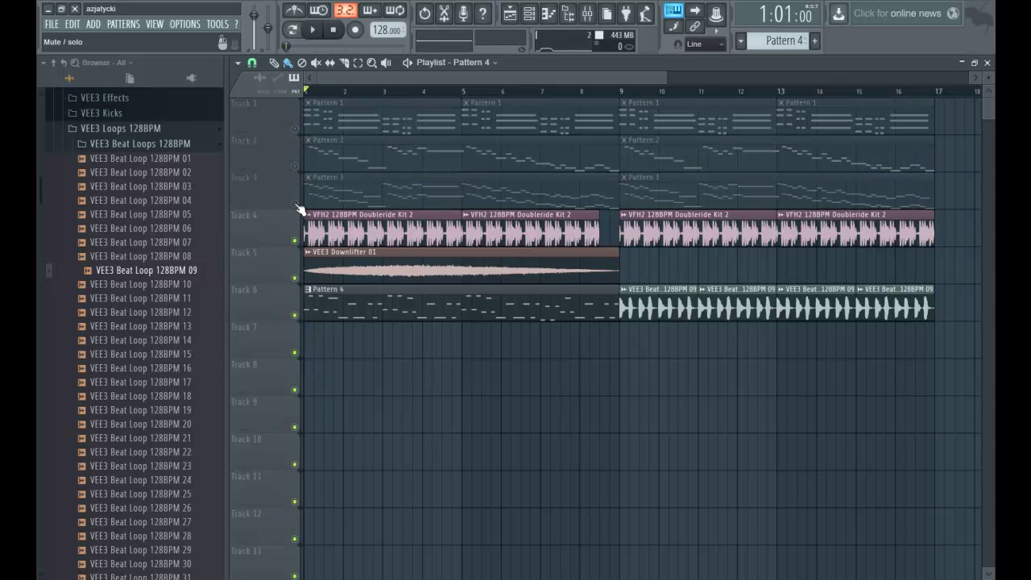
Step: Mute track 4, unmute track 1 and play the arrangement from the beginning
key("space")
left_click(295, 241)
left_click(294, 129)
key("space")
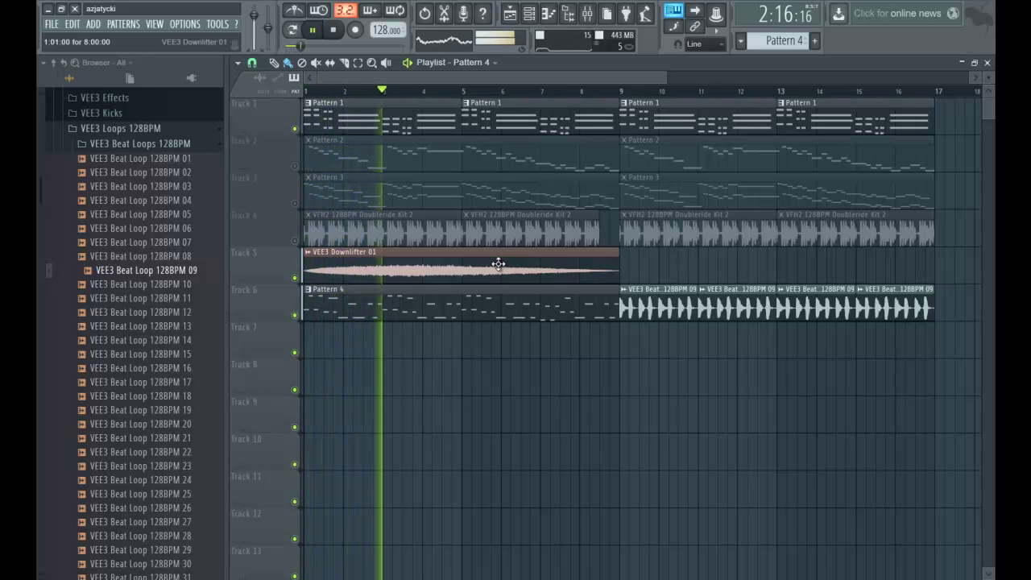
Step: Remove the Pattern 2 and Pattern 3 clips from bars 1 to 8 and unmute tracks 2 and 3
right_click(370, 163)
right_click(363, 184)
left_click(294, 166)
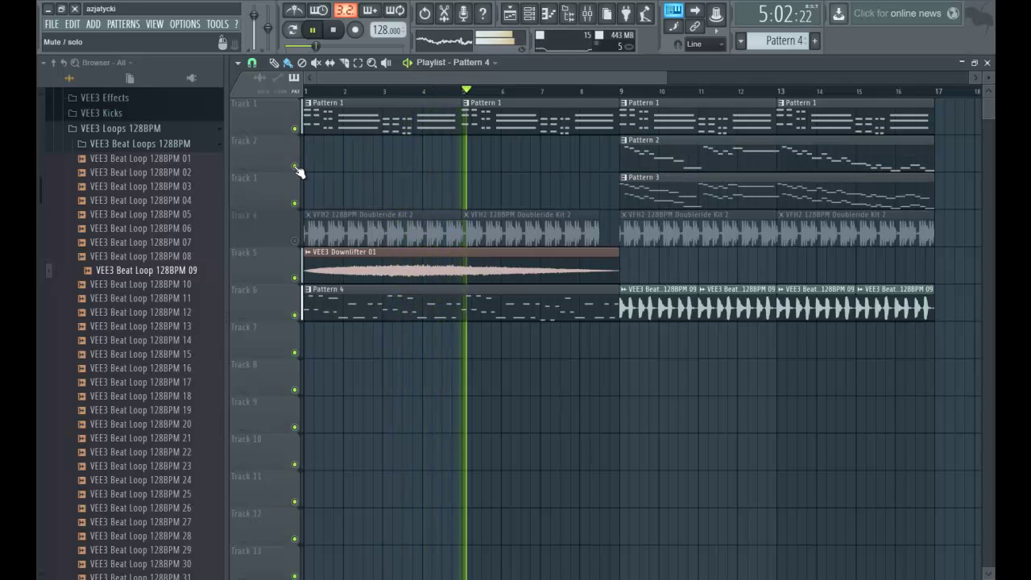
Step: Add a Pattern 4 clip on track 7 at bar 9 and unmute track 4 during playback
left_click(620, 334)
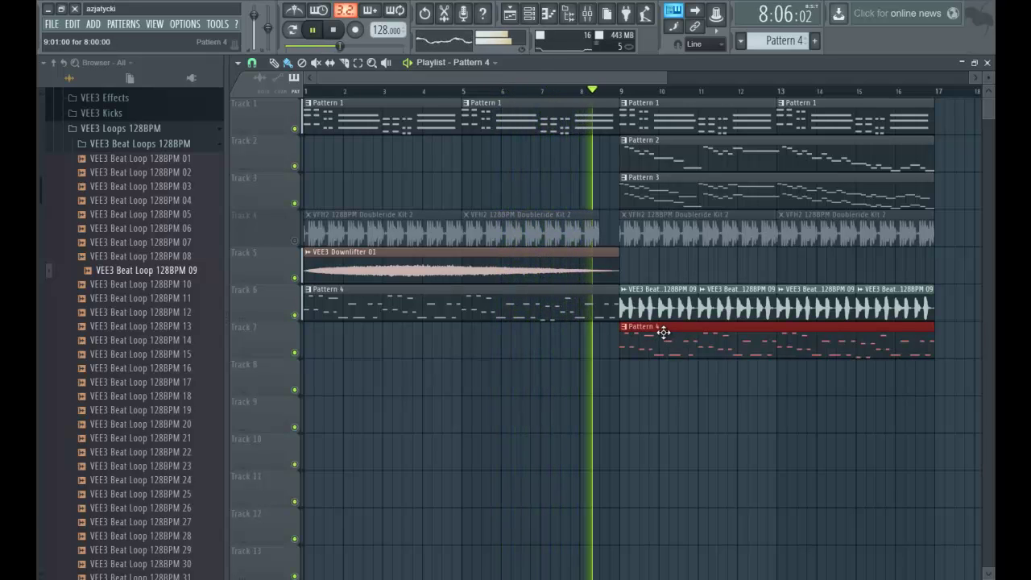
left_click(294, 240)
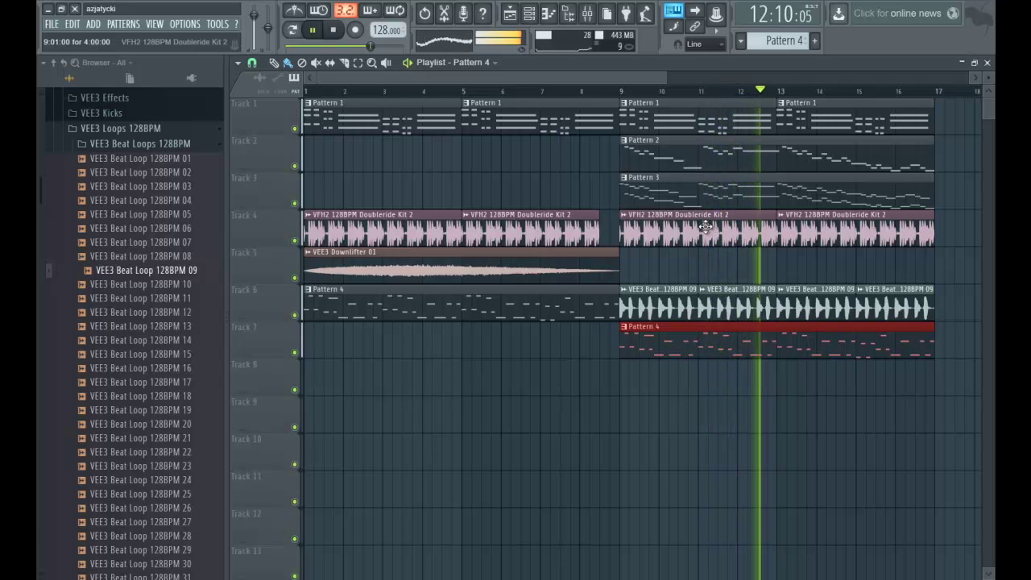
key("space")
Step: Transpose all Nexus #3 notes in Pattern 3 down one octave
double_click(687, 199)
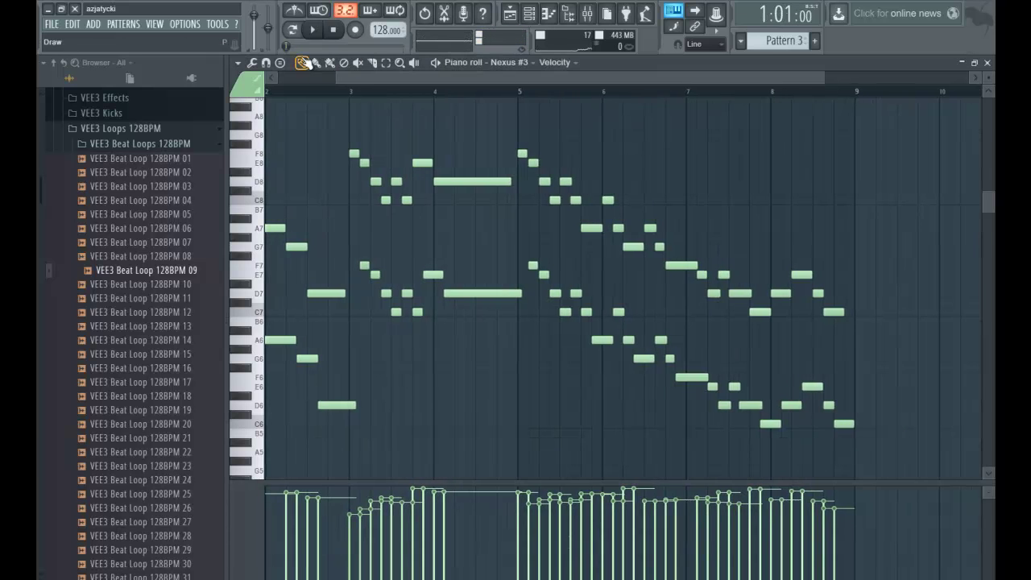
scroll(339, 80, "down", 2)
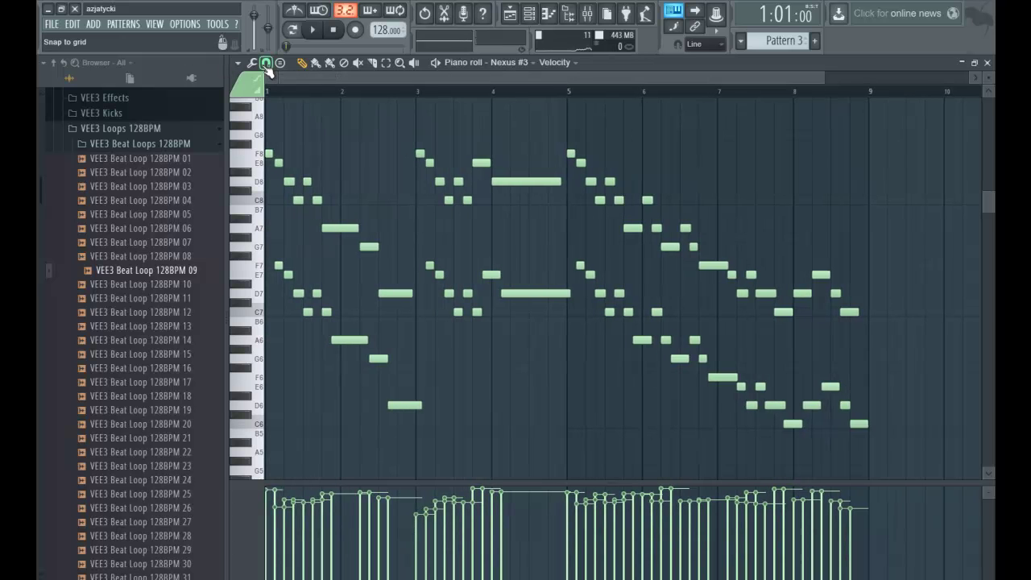
key("ctrl+a")
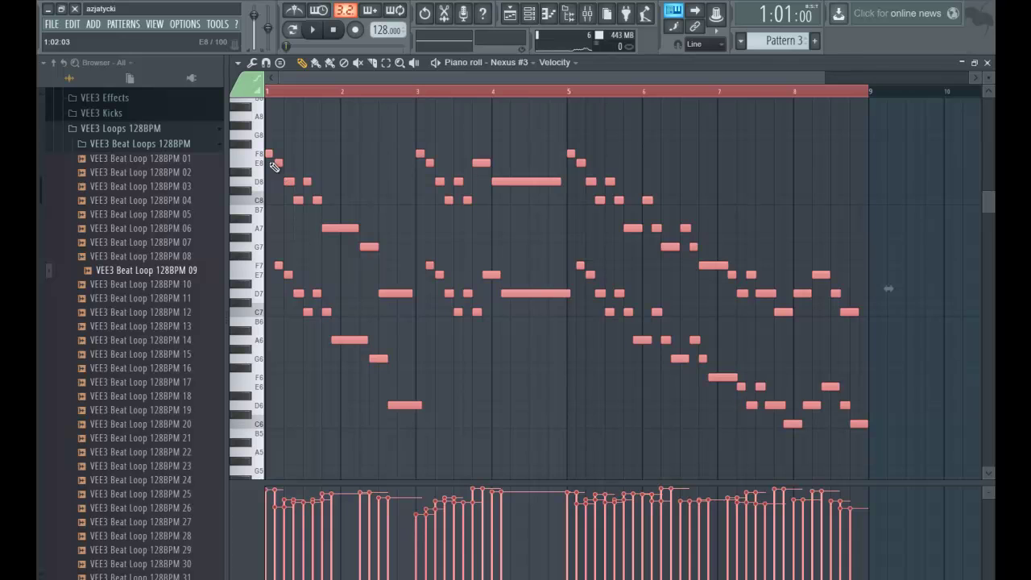
left_click_drag(267, 154, 255, 271)
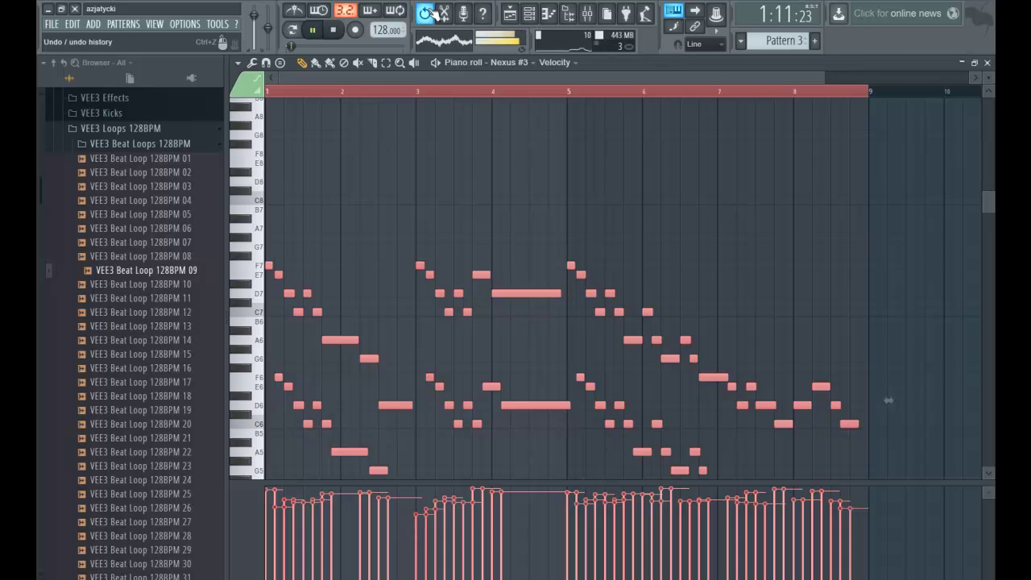
Step: Return to the playlist and listen to the arrangement from bar 9
left_click(510, 13)
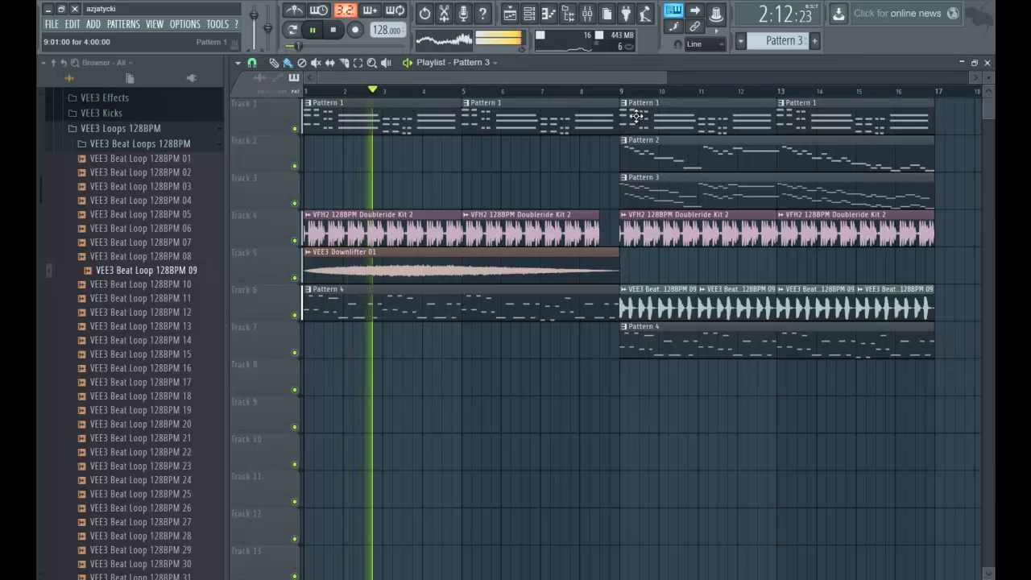
left_click(620, 90)
left_click_drag(661, 77, 755, 96)
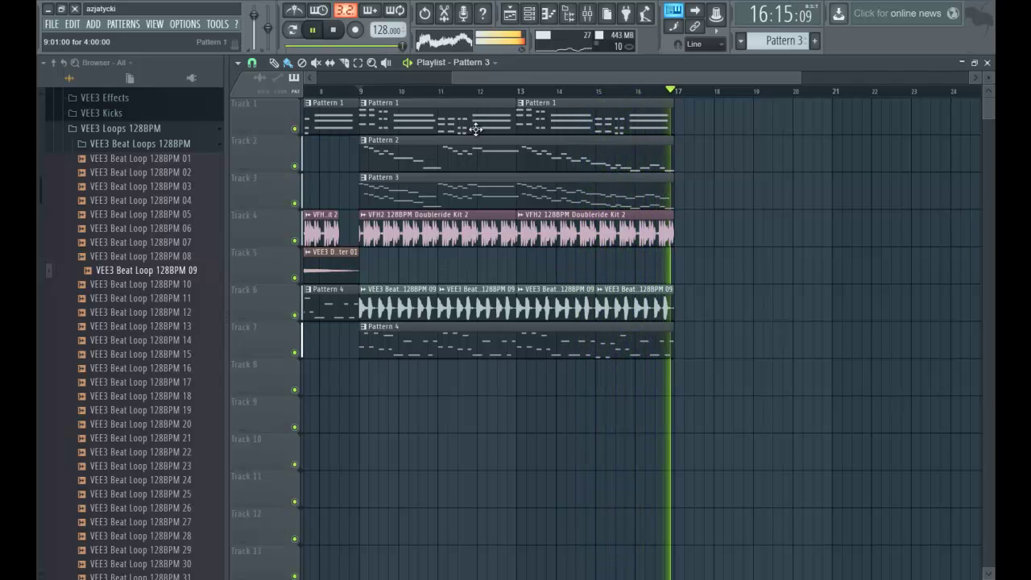
left_click_drag(510, 79, 224, 95)
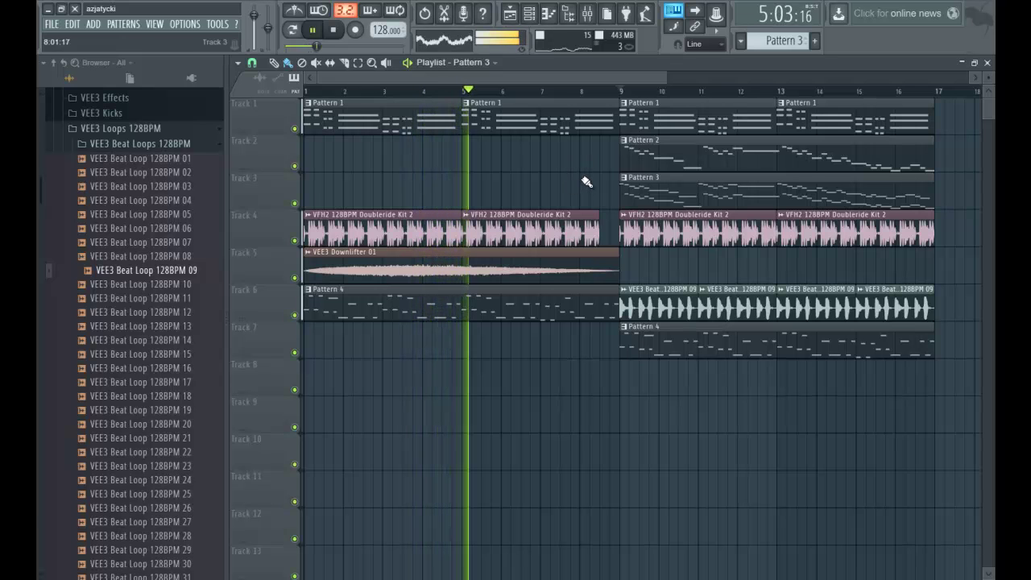
Step: Examine the Pattern 1 chord notes, the mixer levels during playback and the Nexus channels in the channel rack
double_click(534, 121)
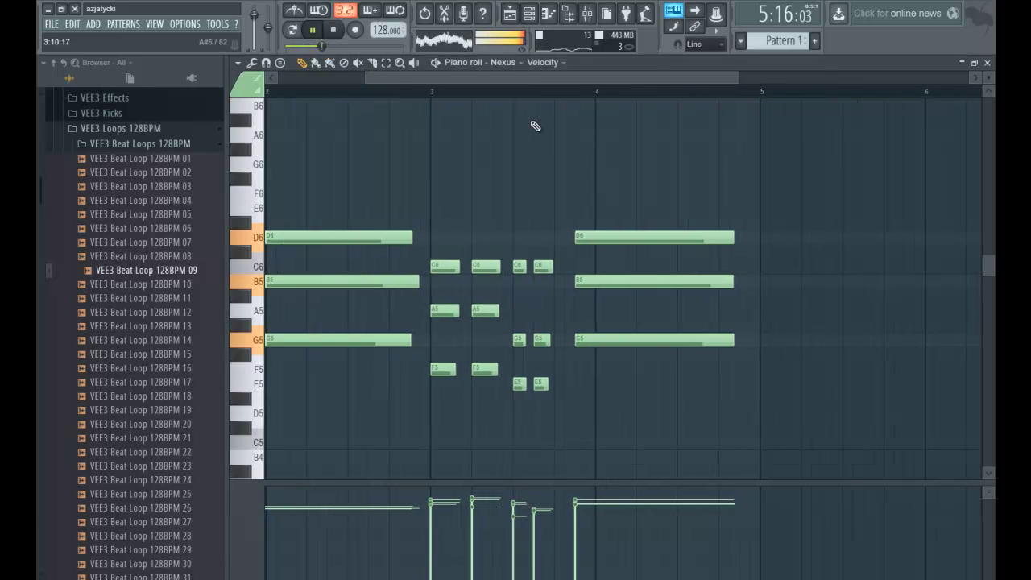
left_click(587, 13)
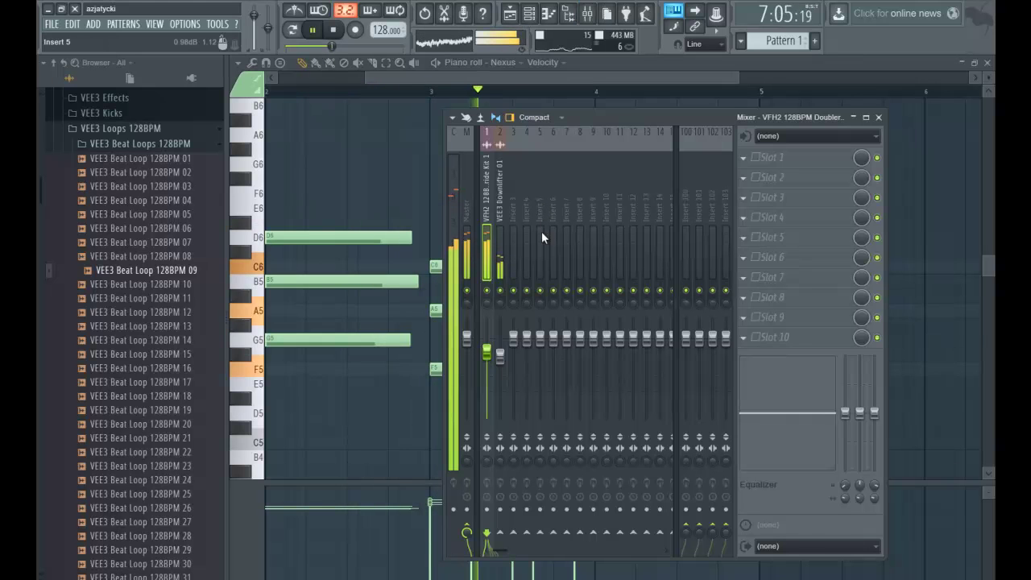
key("space")
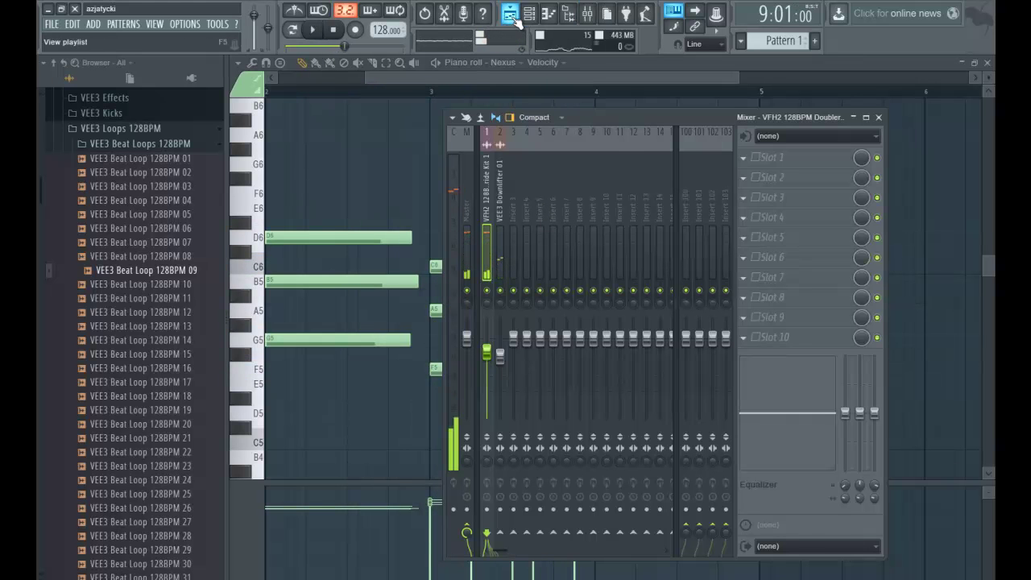
left_click(511, 17)
double_click(406, 112)
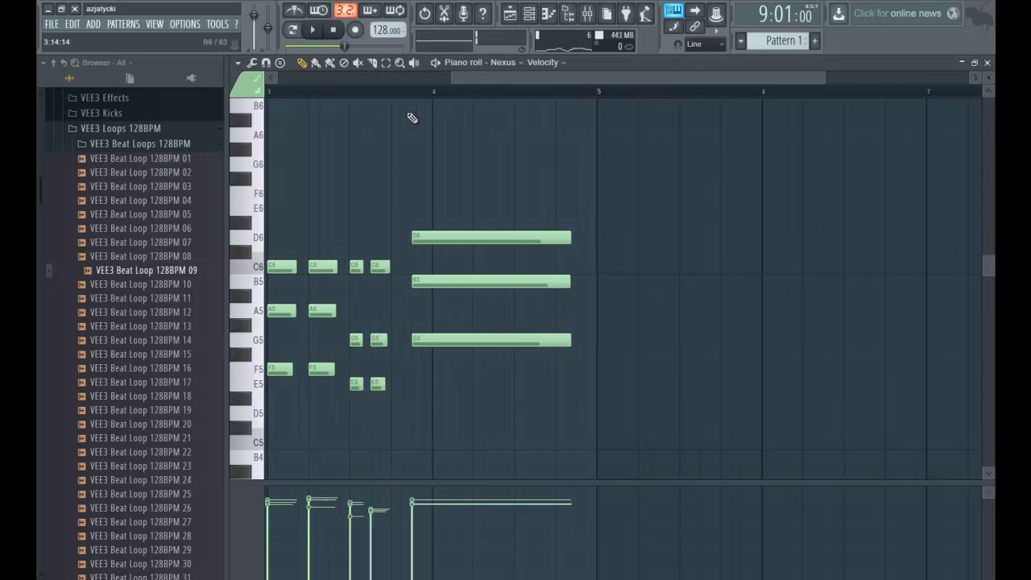
left_click(519, 17)
left_click(535, 19)
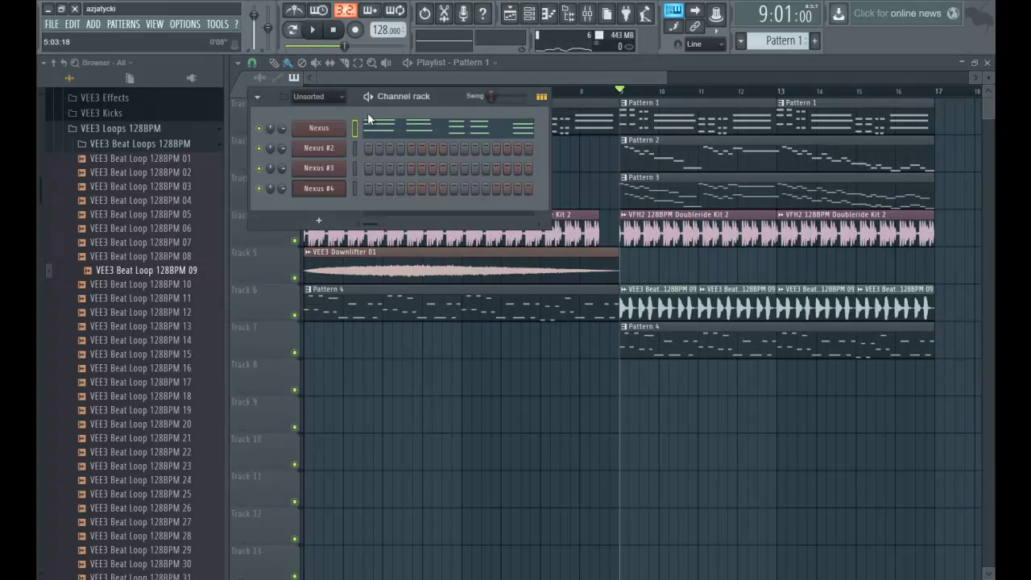
left_click(326, 128)
left_click(326, 128)
left_click(512, 15)
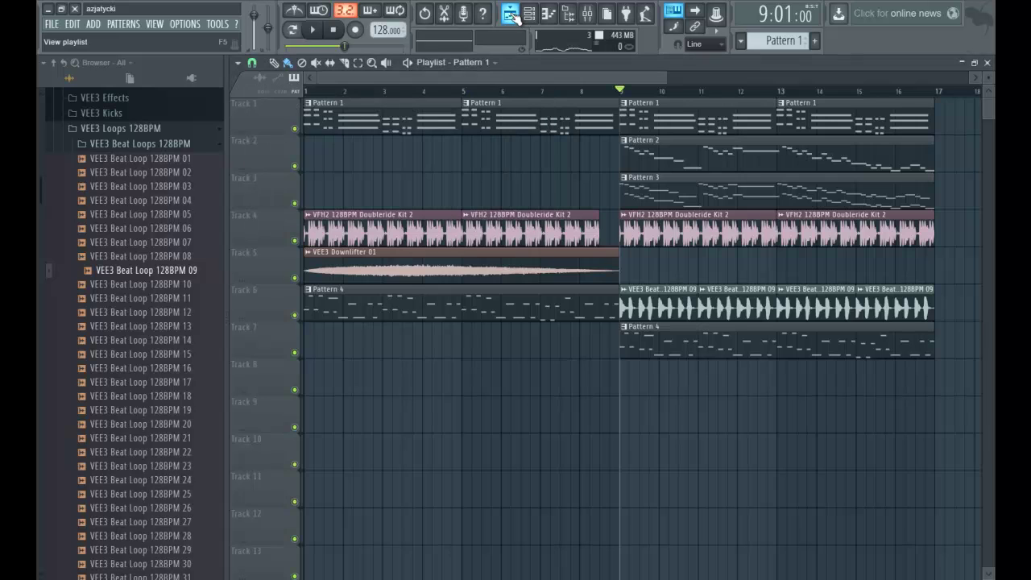
left_click(512, 15)
Step: Load Fruity Compressor from the plugin database into slot 10 of the VFH2 128BPM Doubleride Kit mixer track
left_click(569, 14)
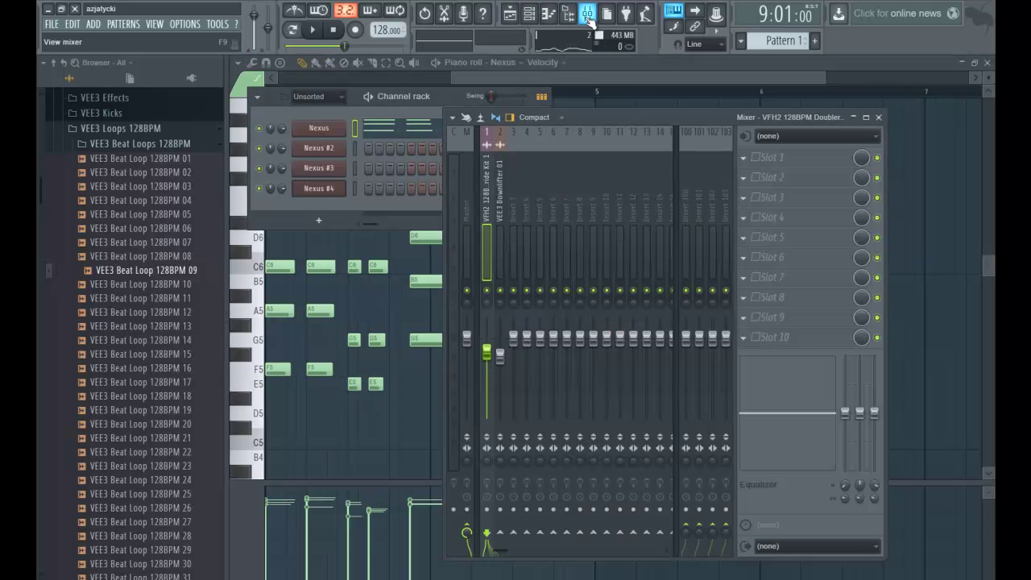
key("space")
key("space")
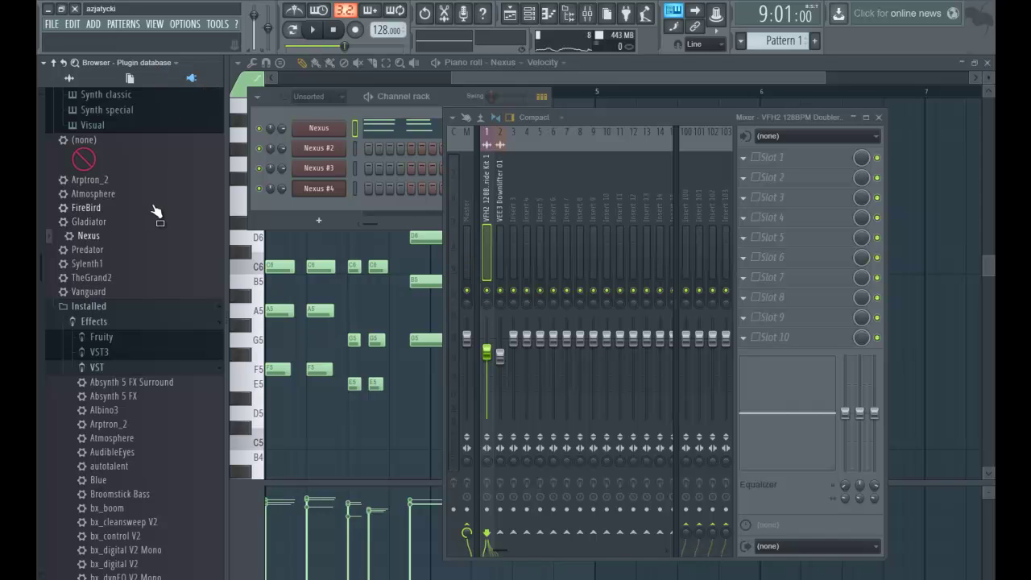
scroll(156, 212, "down", 15)
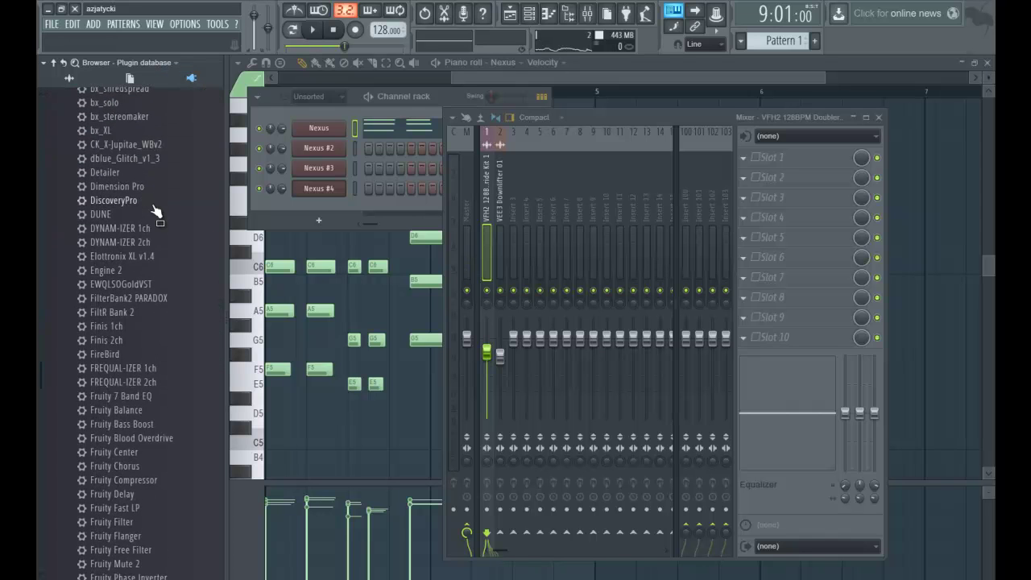
scroll(153, 216, "down", 6)
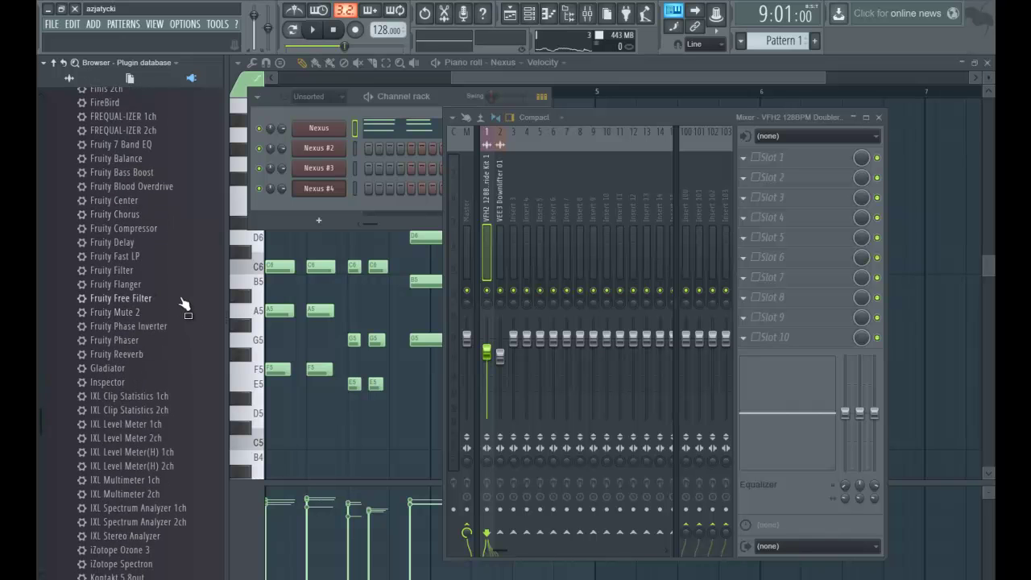
left_click_drag(743, 335, 748, 338)
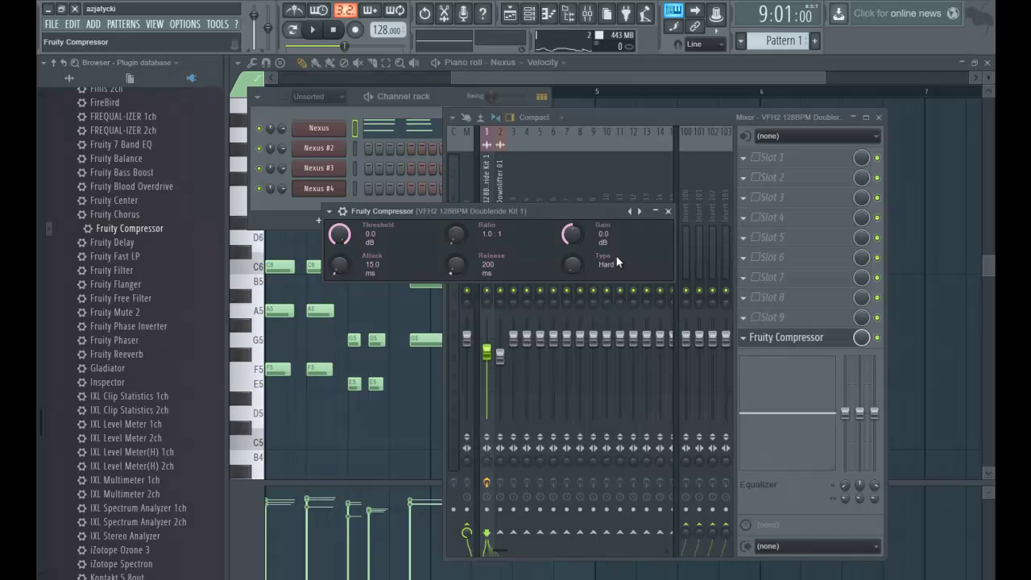
Step: Set the compressor's gain to 5.5 dB and ratio to 2.0:1 during playback, and dismiss the compressor and mixer windows
key("space")
left_click_drag(574, 240, 566, 212)
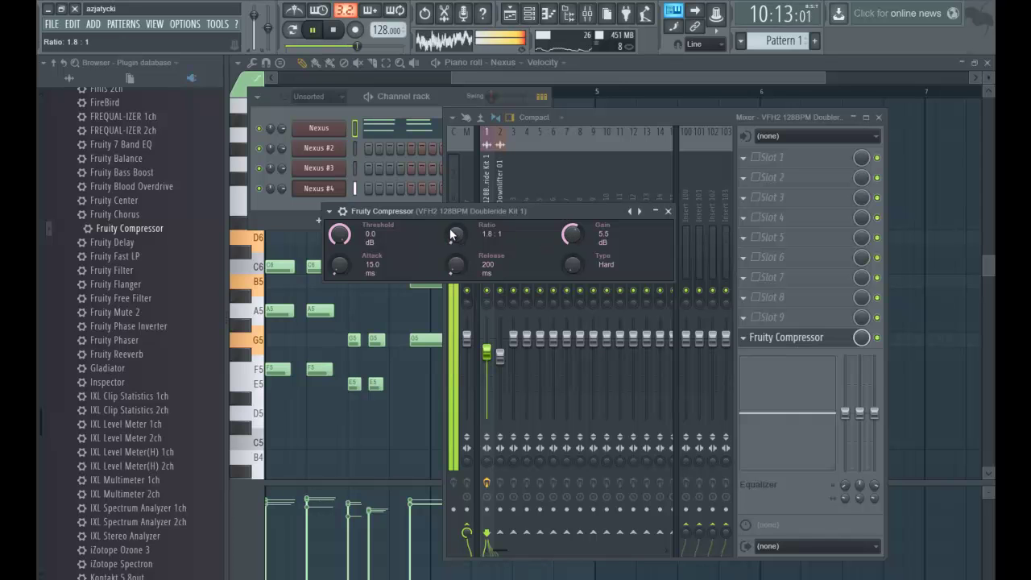
scroll(453, 233, "up", 2)
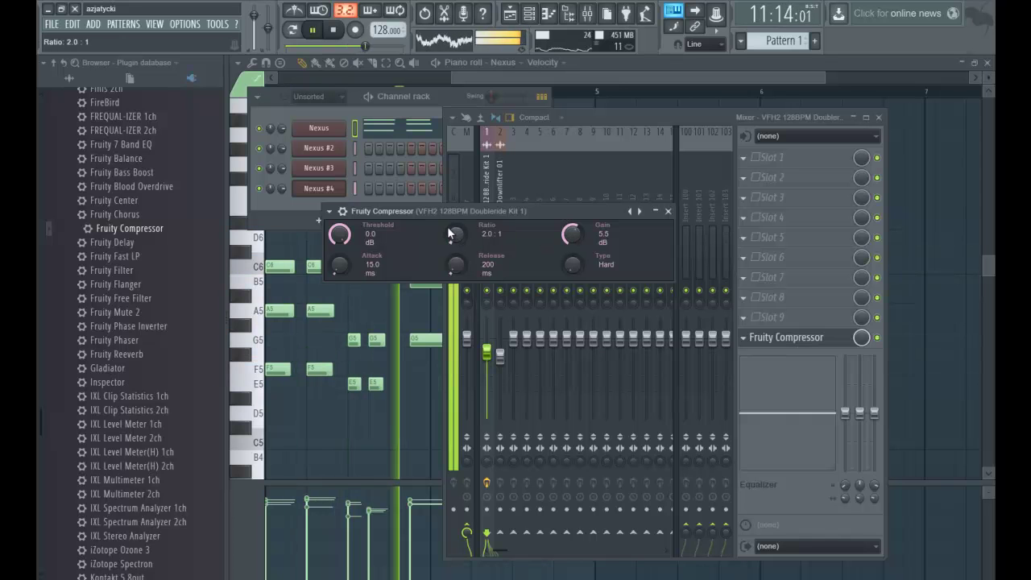
left_click(544, 82)
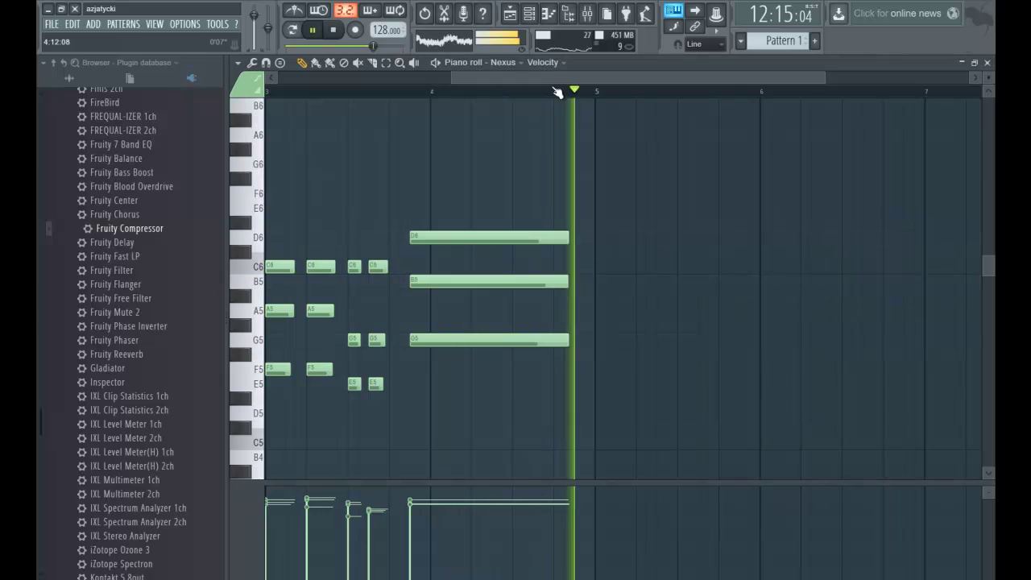
Step: Stop playback in the playlist and open the channel settings of the VFH2 128BPM Doubleride Kit 2 clip at bar 9
left_click(509, 14)
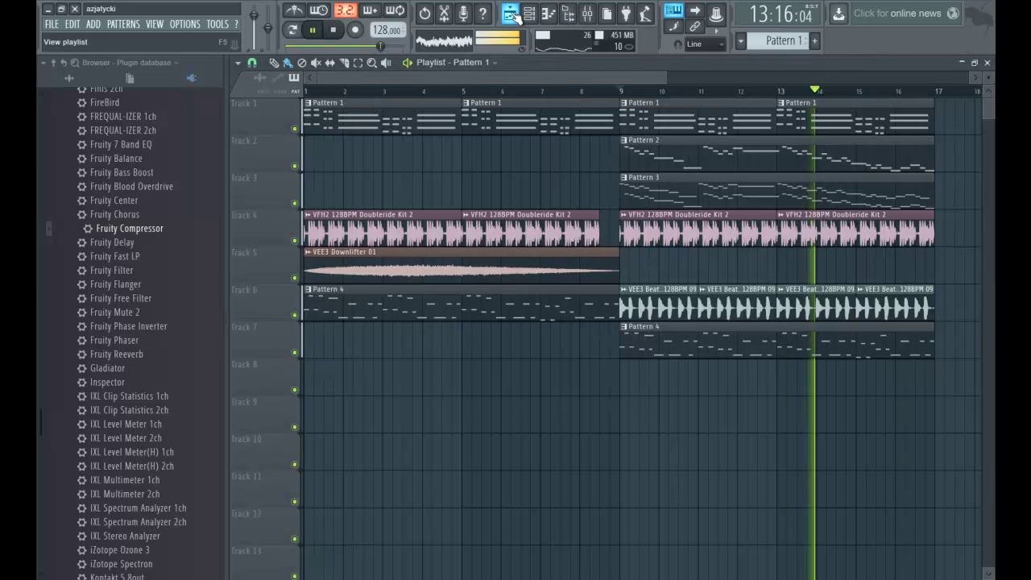
key("space")
double_click(664, 236)
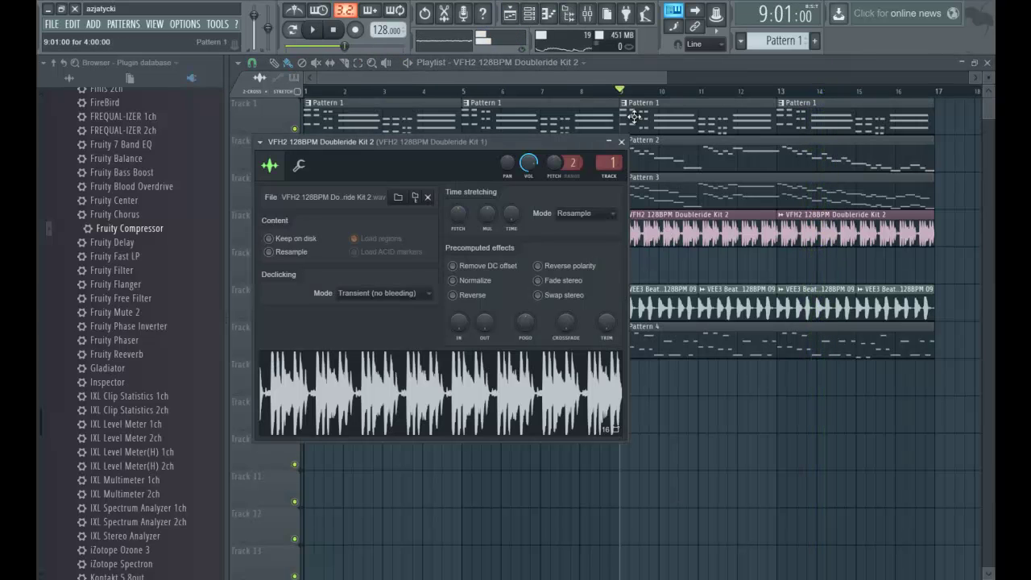
Step: Open the Pattern 1 Nexus chords in the piano roll and check their mixer levels during playback
left_click(513, 22)
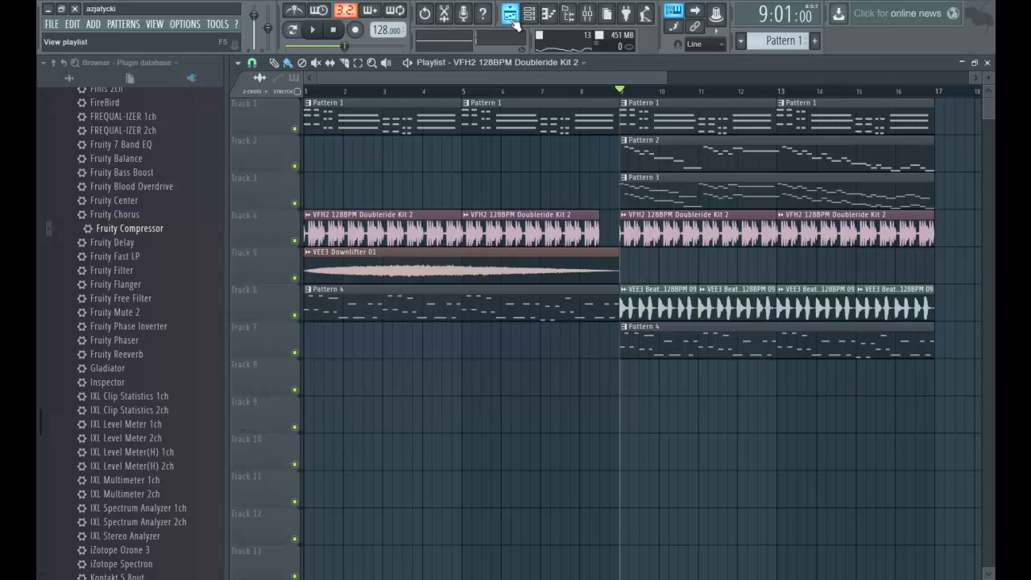
double_click(519, 107)
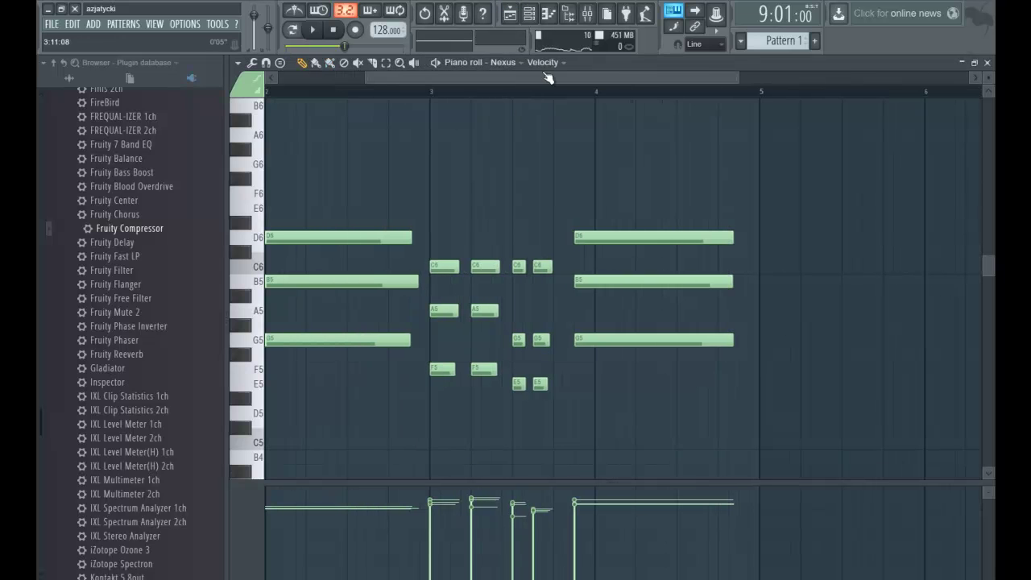
left_click(519, 16)
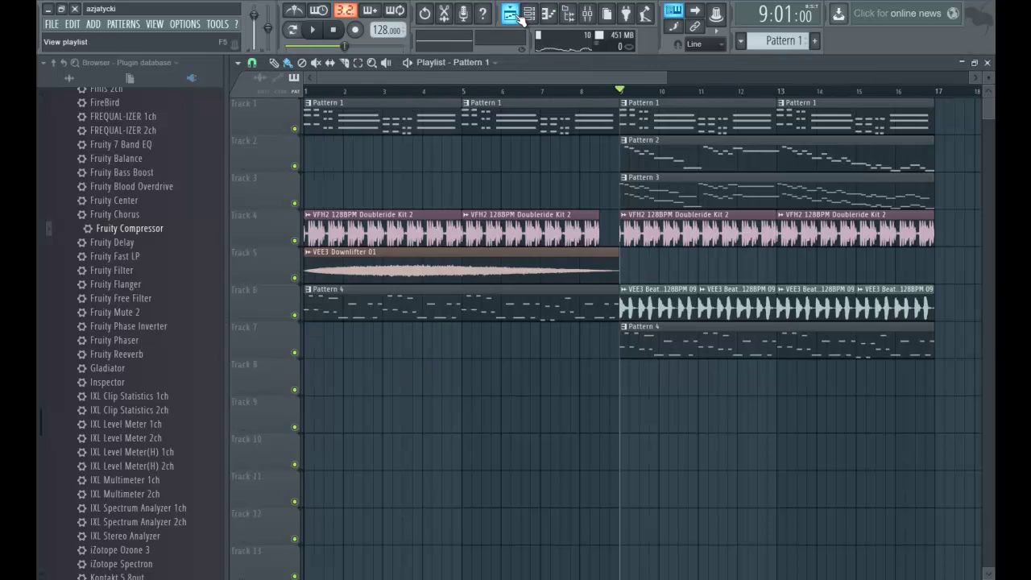
double_click(488, 110)
left_click(588, 17)
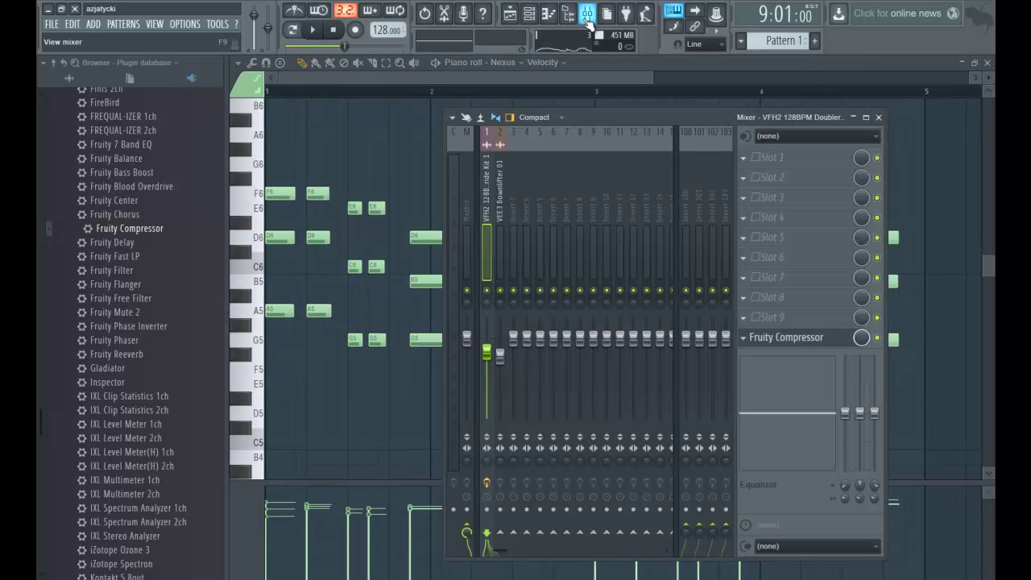
key("space")
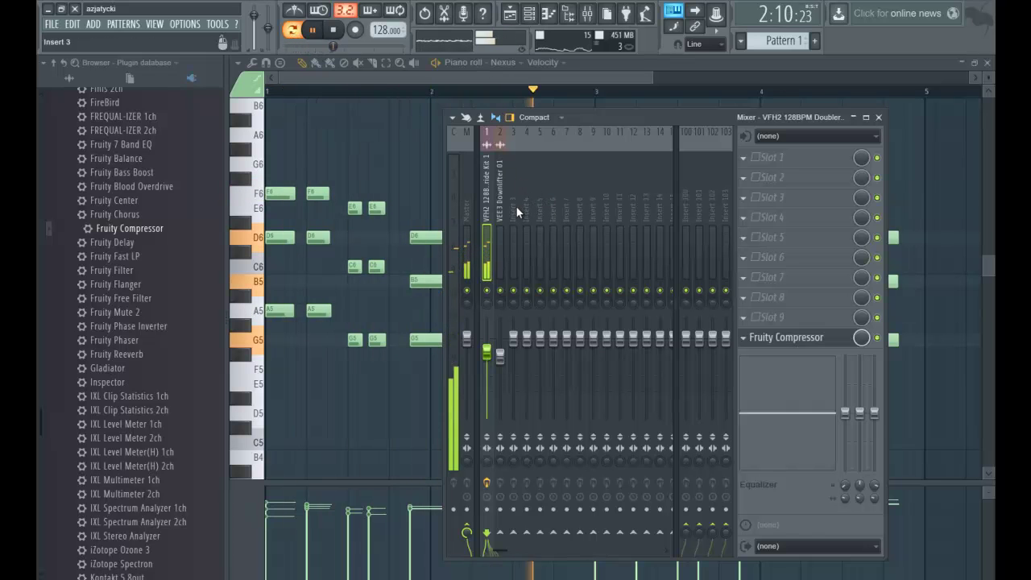
key("space")
Step: Route the selected Nexus channel to mixer insert 3 and audition the chords through it
left_click(515, 205)
right_click(516, 204)
mouse_move(557, 205)
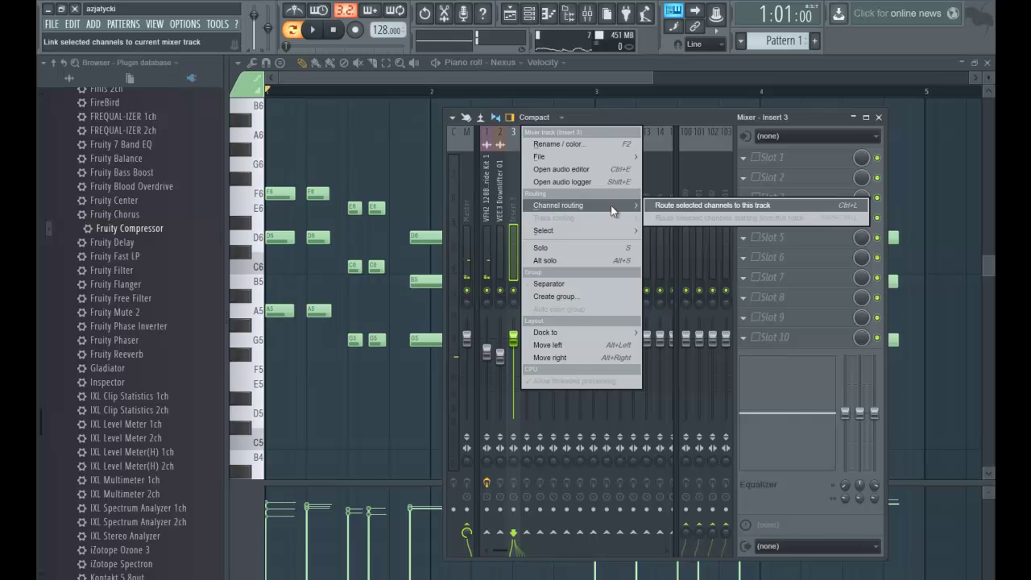
left_click(666, 204)
key("space")
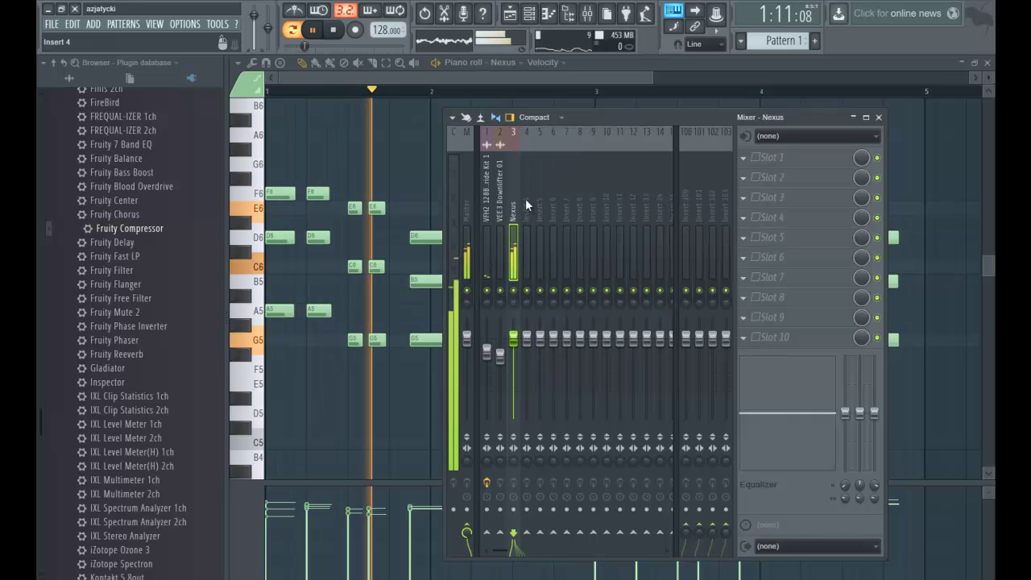
key("space")
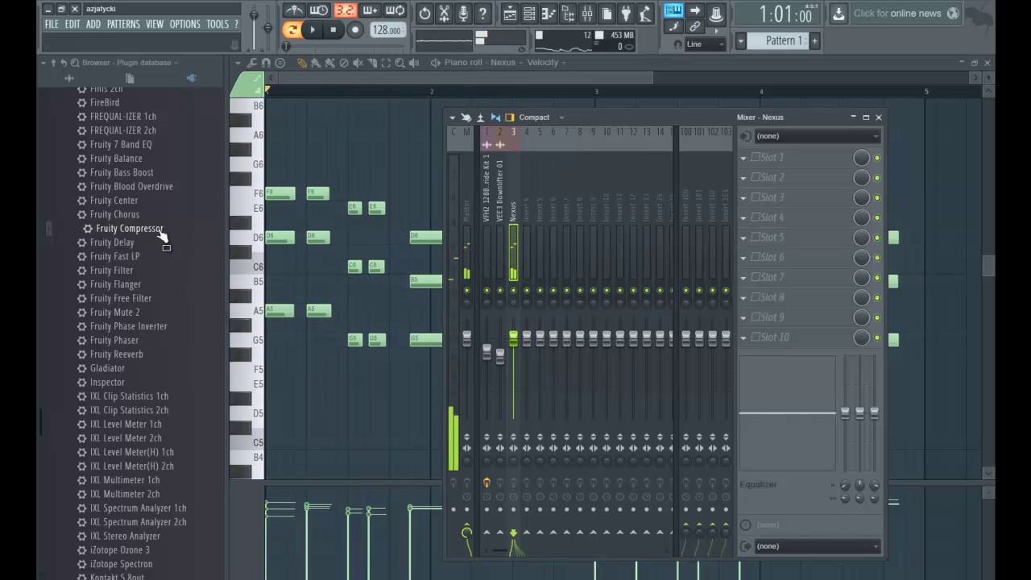
Step: Load Fruity Compressor into slot 10 of the Nexus mixer track and set its gain to 4.7 dB
left_click_drag(735, 332, 747, 340)
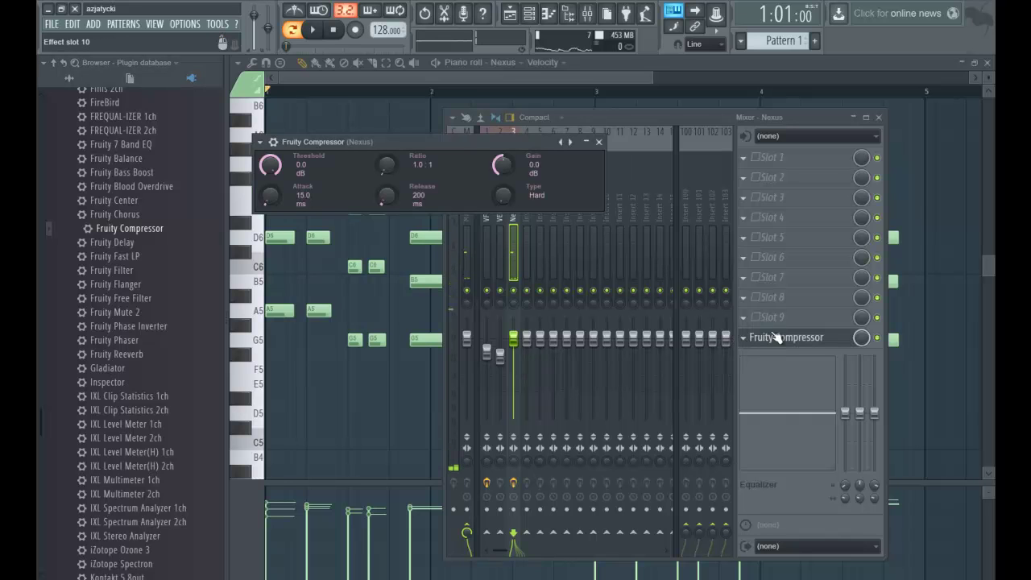
key("space")
left_click_drag(503, 165, 502, 158)
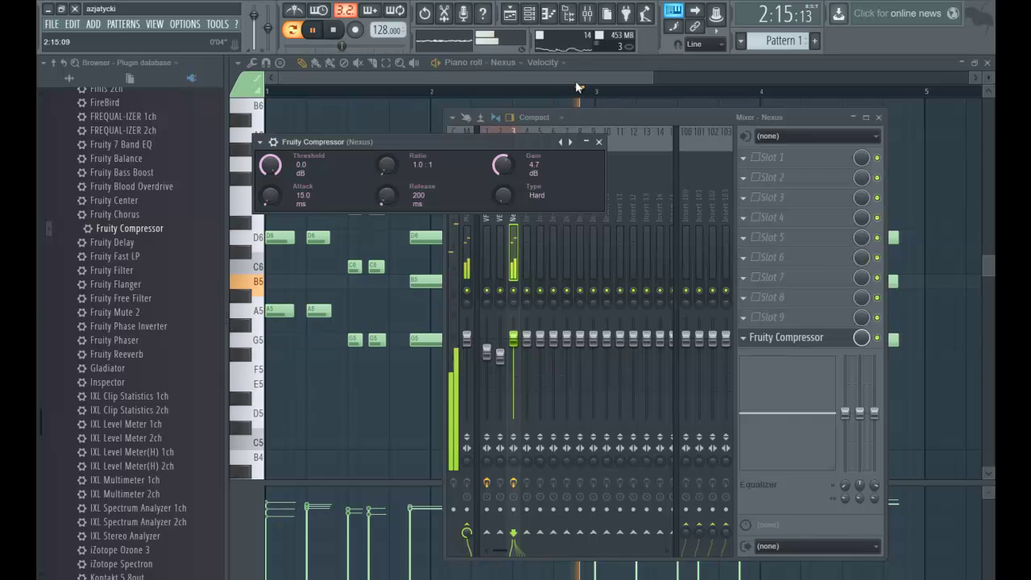
key("F12")
Step: Switch to song mode and lower the VFH2 128BPM Doubleride Kit compressor's gain to 0.9 dB while the playlist plays
left_click(292, 30)
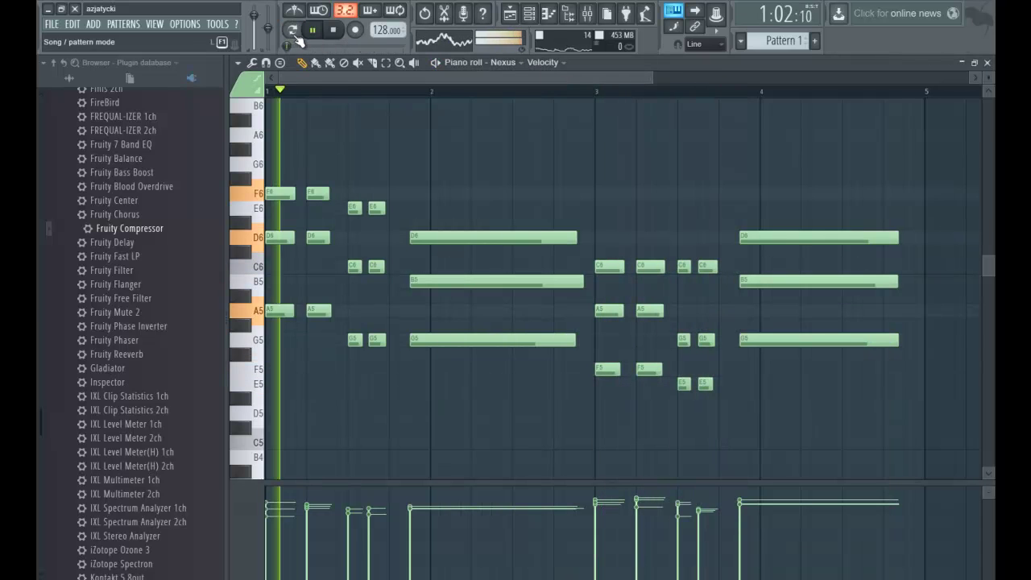
key("F5")
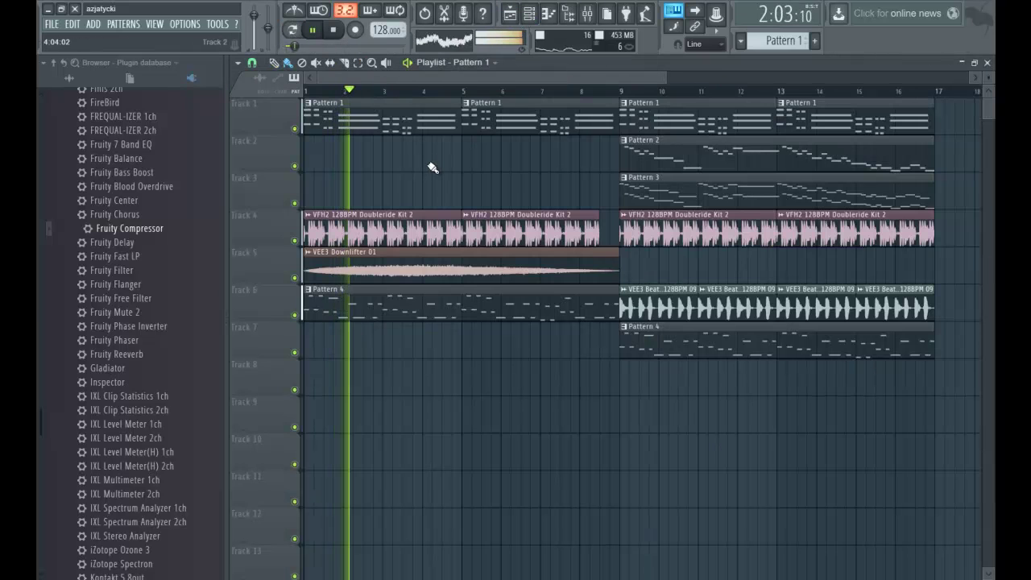
double_click(398, 221)
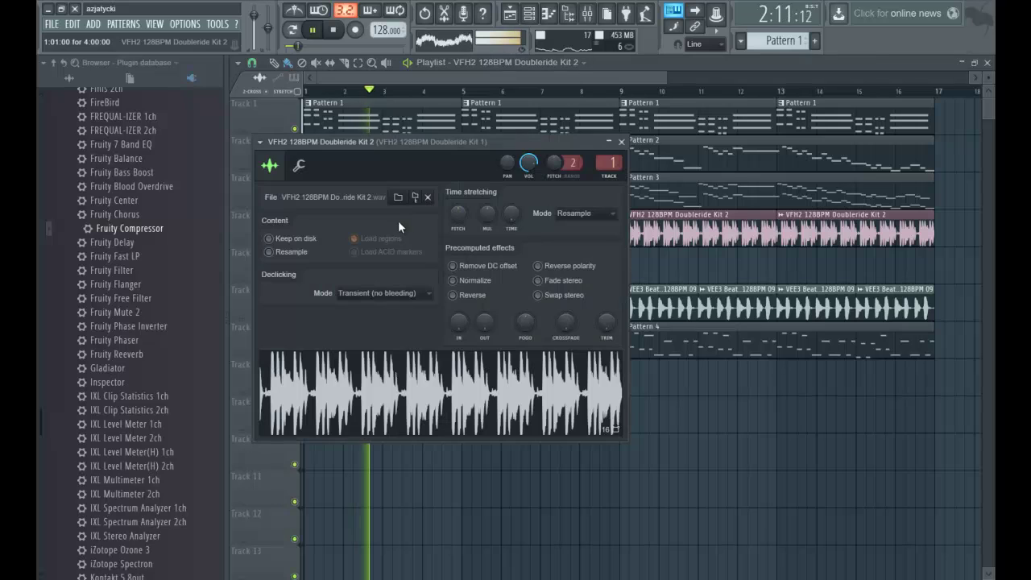
left_click(587, 13)
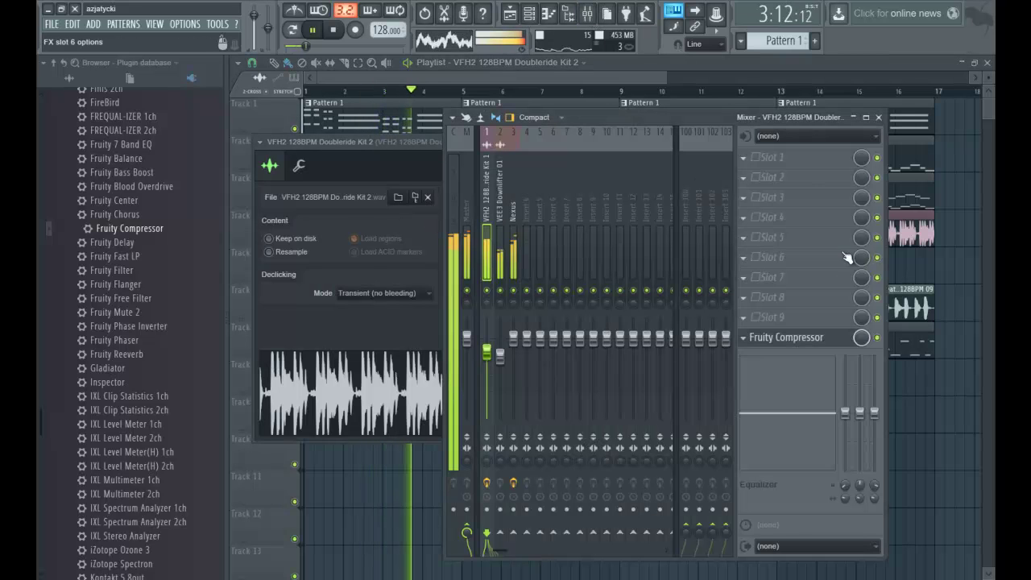
left_click(783, 338)
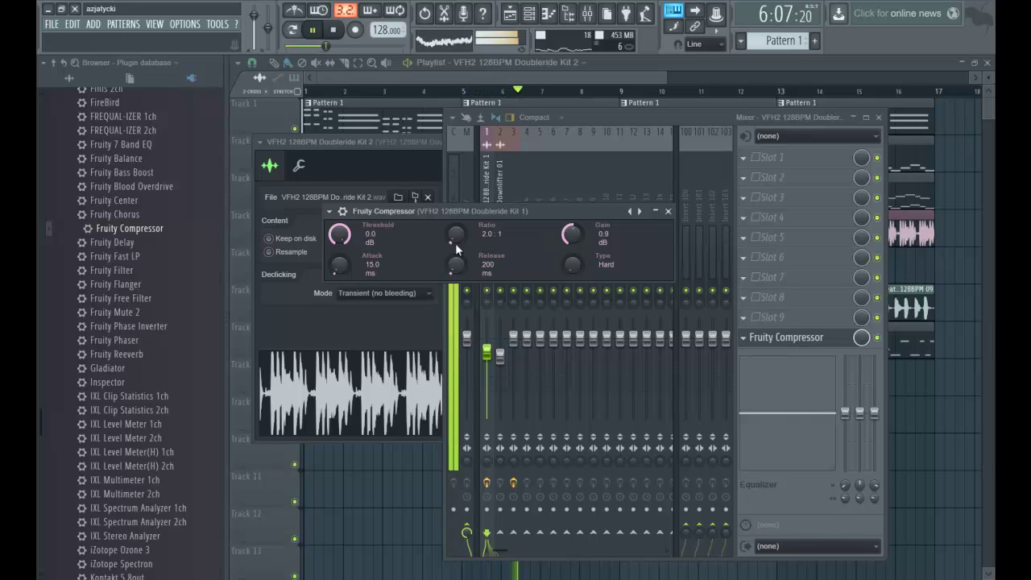
left_click(632, 79)
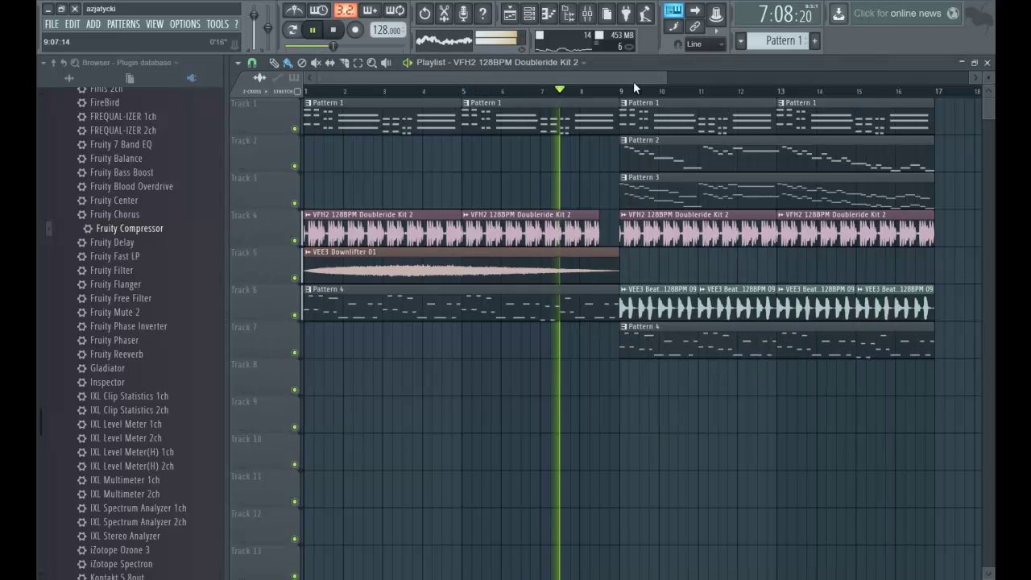
Step: Browse to the VEE3 Impacts samples, audition the first ones and play the arrangement from bar 7
left_click(75, 83)
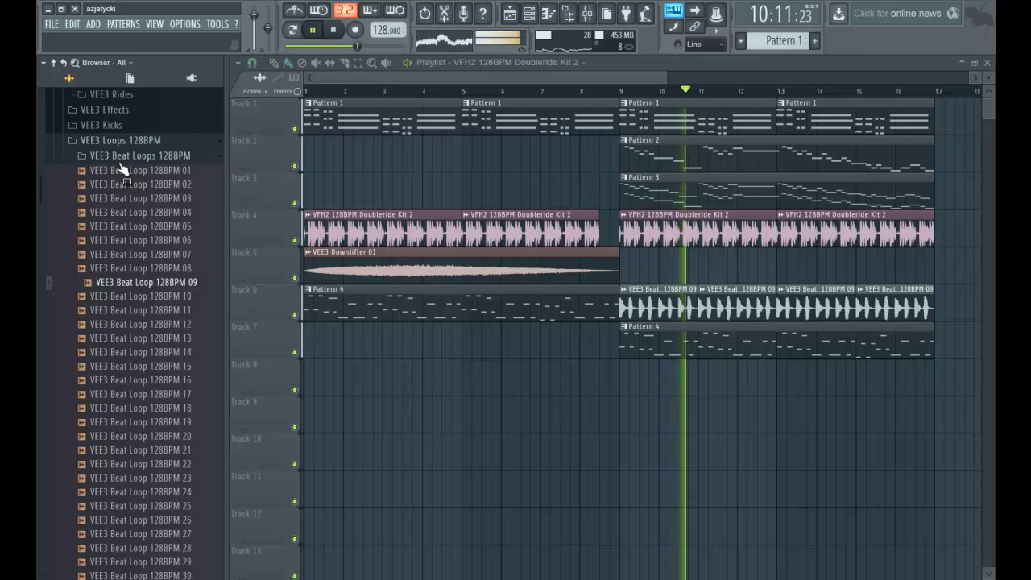
scroll(140, 157, "up", 3)
left_click(113, 194)
key("space")
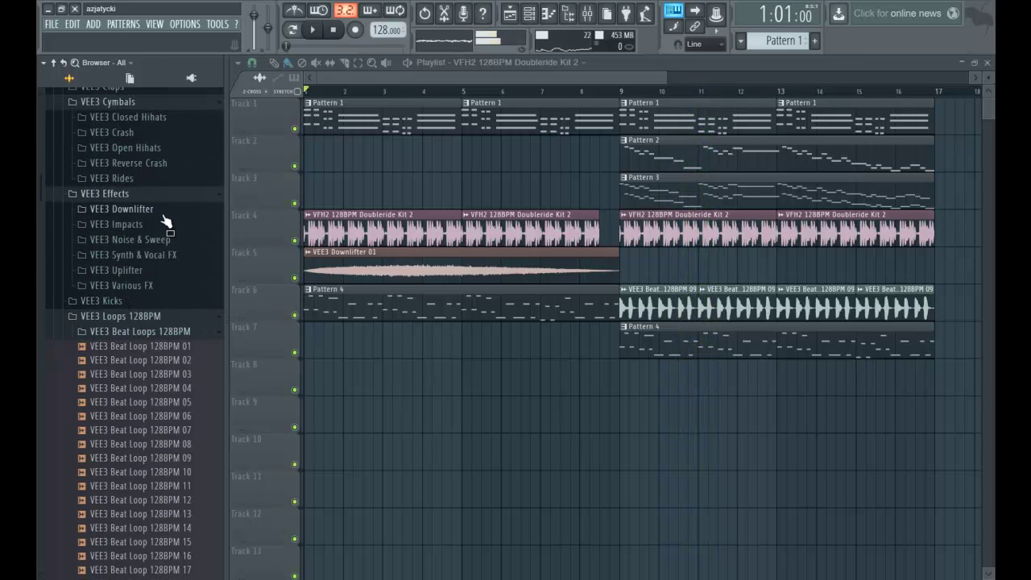
left_click(117, 224)
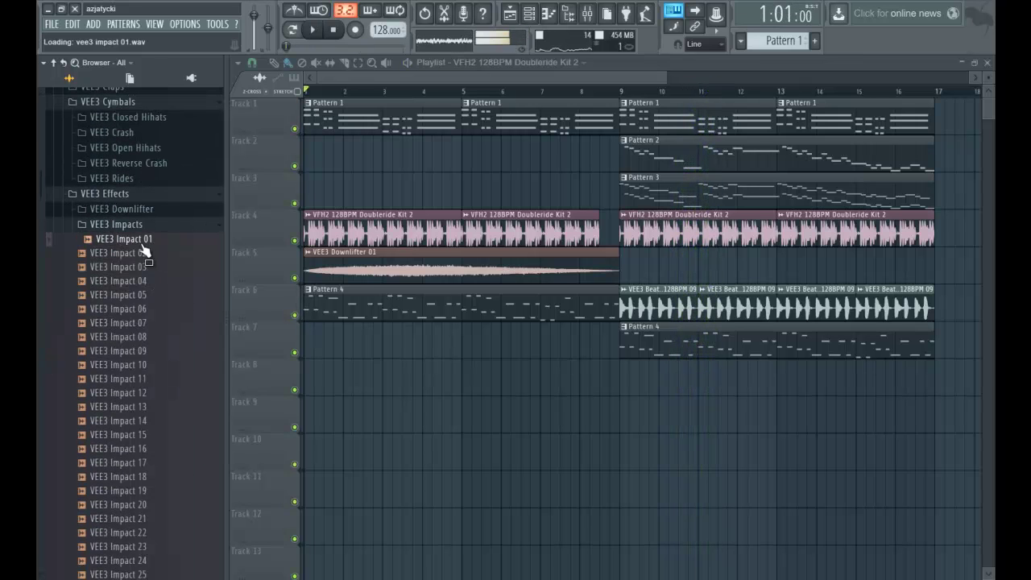
left_click(539, 93)
key("space")
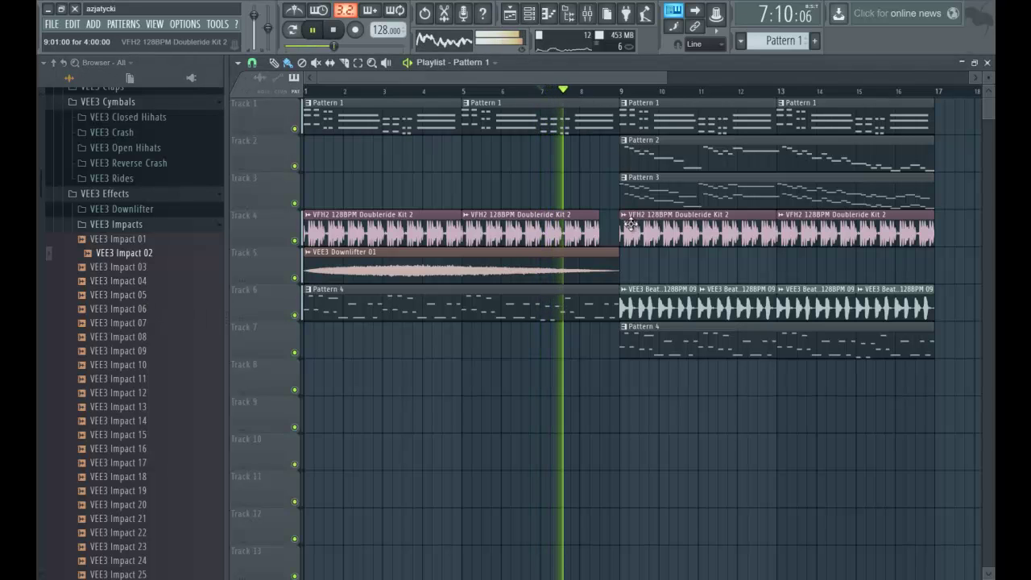
key("space")
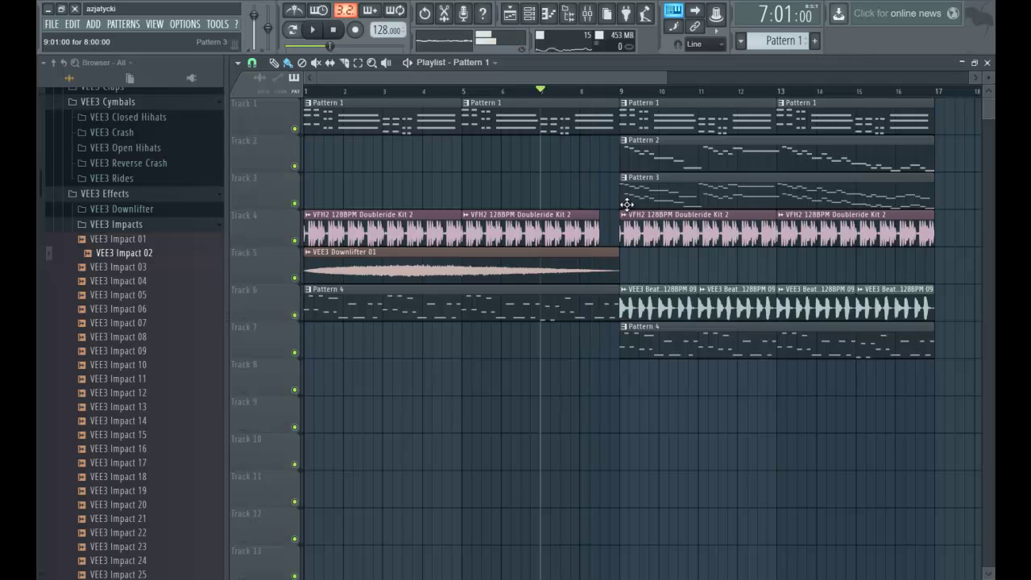
Step: Place VEE3 Impact 10 on Track 8 at bar 8 and trim the second Doubleride clip on Track 4 to end there
left_click(149, 323)
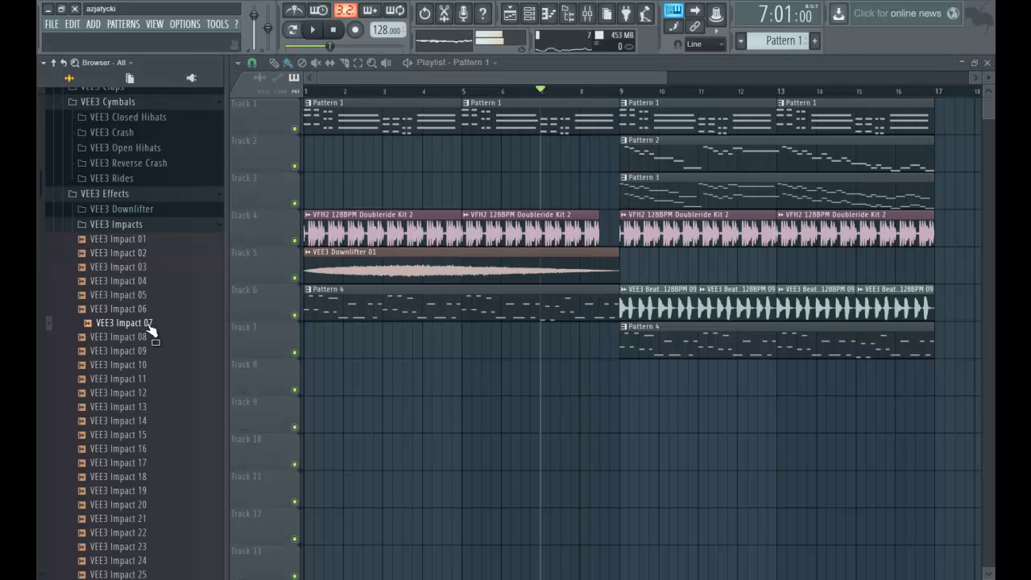
left_click(148, 337)
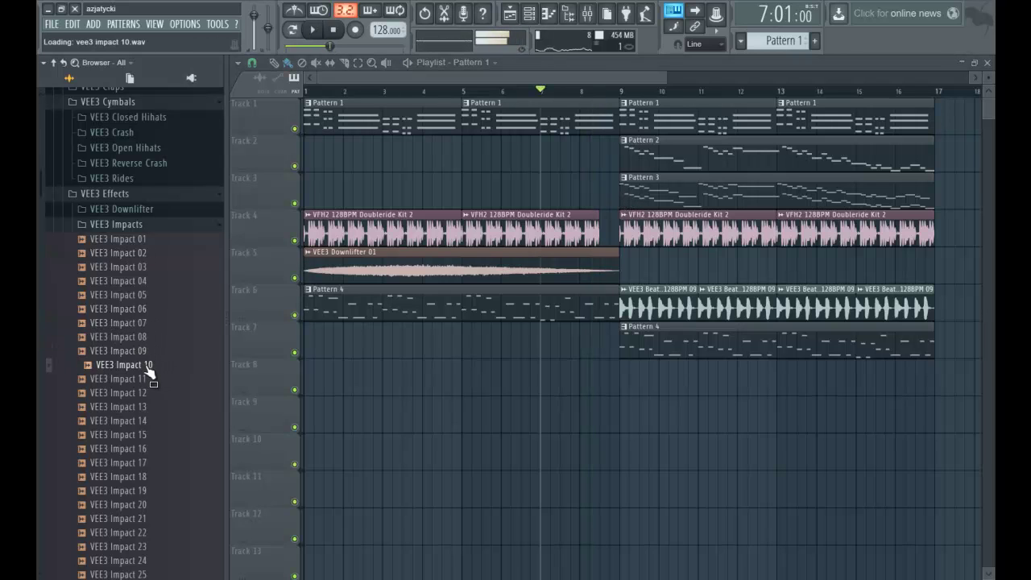
left_click(149, 366)
scroll(145, 358, "down", 2)
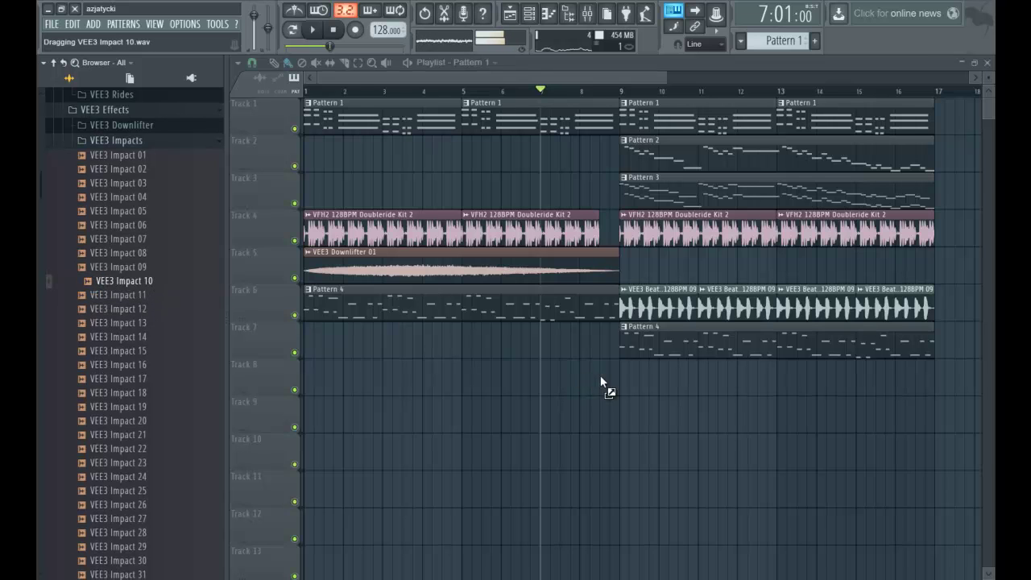
left_click_drag(587, 372, 583, 373)
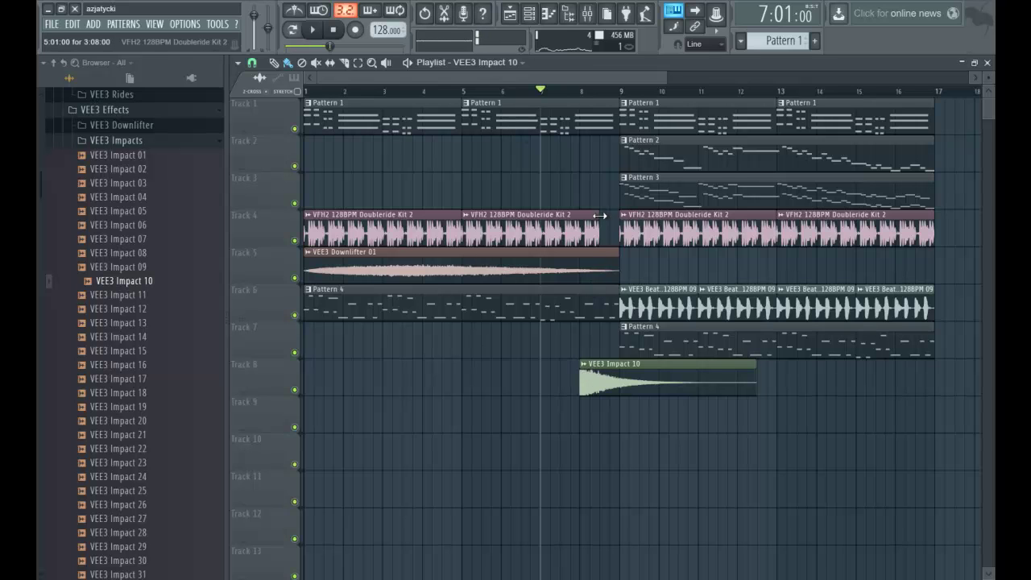
left_click_drag(599, 215, 584, 212)
key("space")
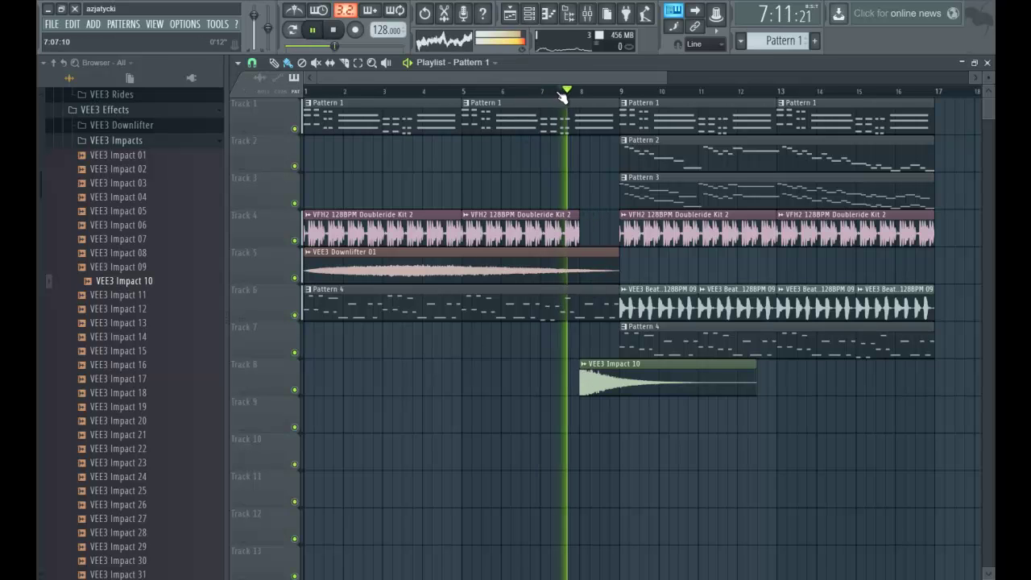
Step: Route the VEE3 Impact 10 channel to mixer insert 4
double_click(599, 364)
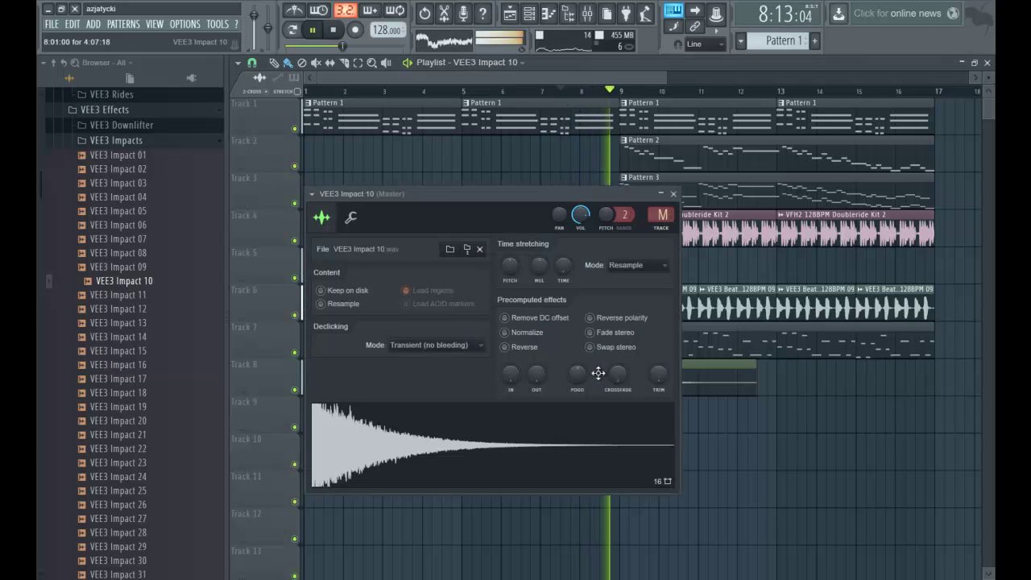
left_click(587, 16)
key("space")
left_click(527, 200)
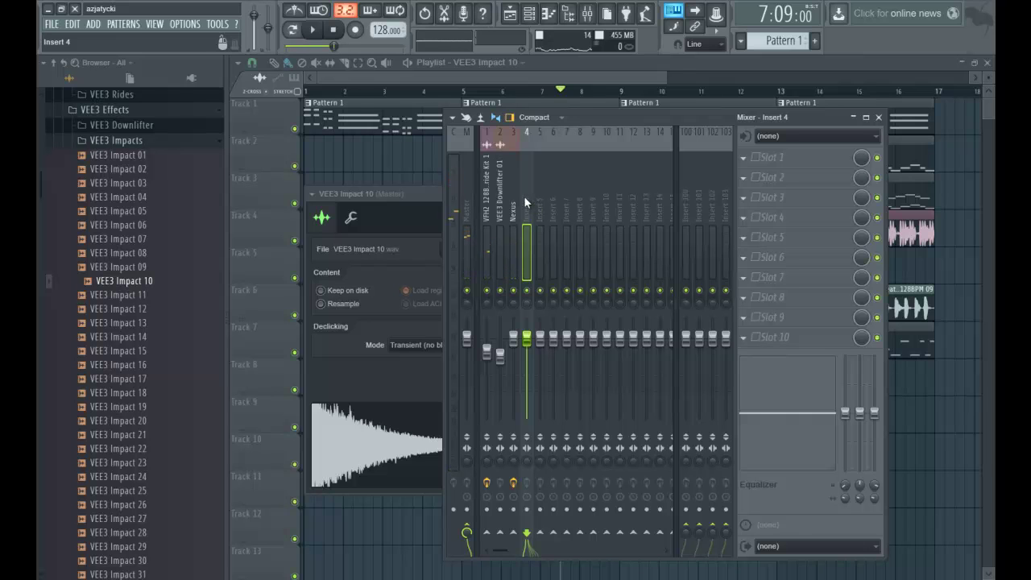
key("ctrl+l")
Step: Lower the VEE3 Impact 10 mixer fader to -8.8 dB during playback and return to the playlist
key("space")
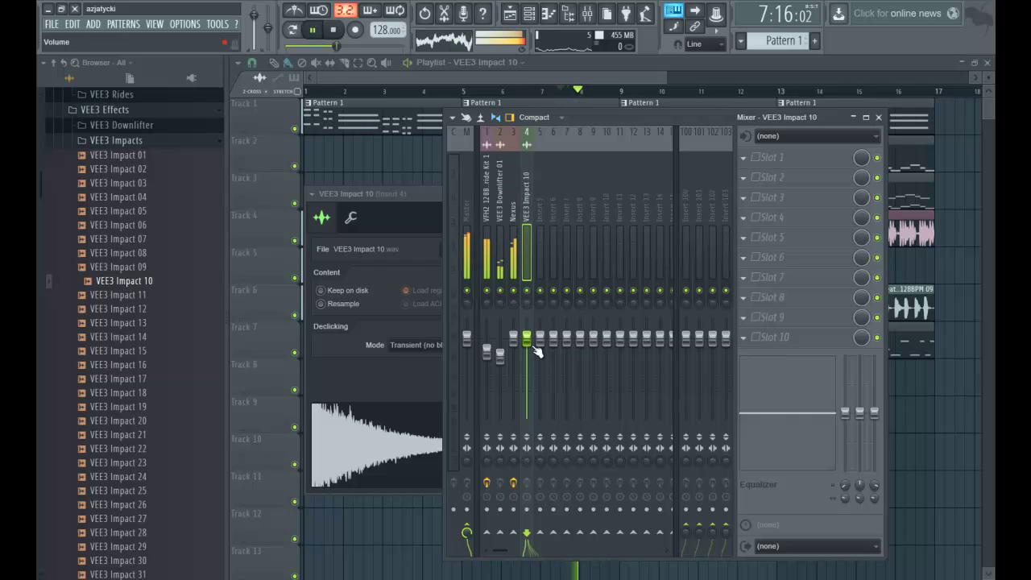
left_click_drag(528, 346, 529, 356)
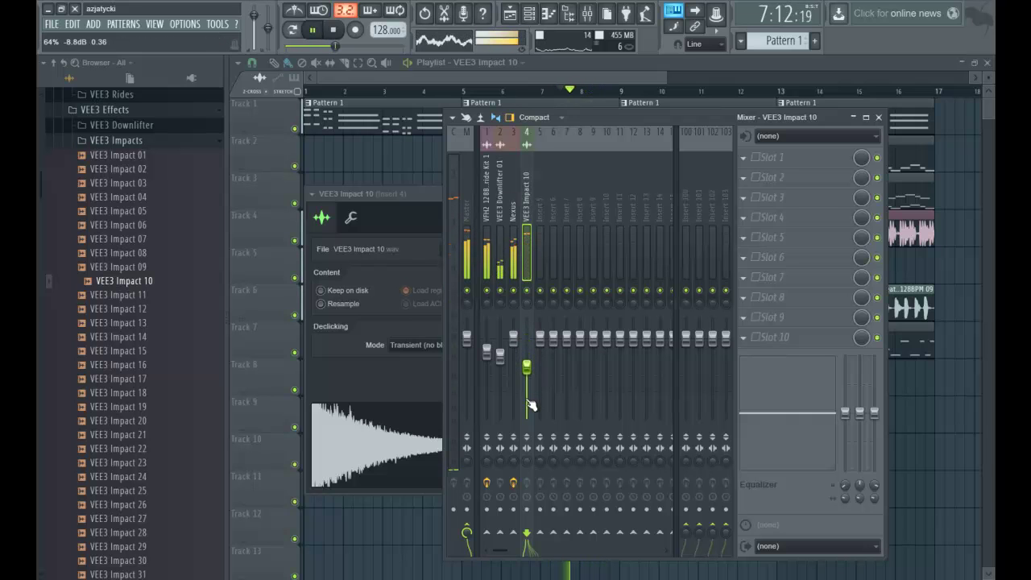
left_click(573, 76)
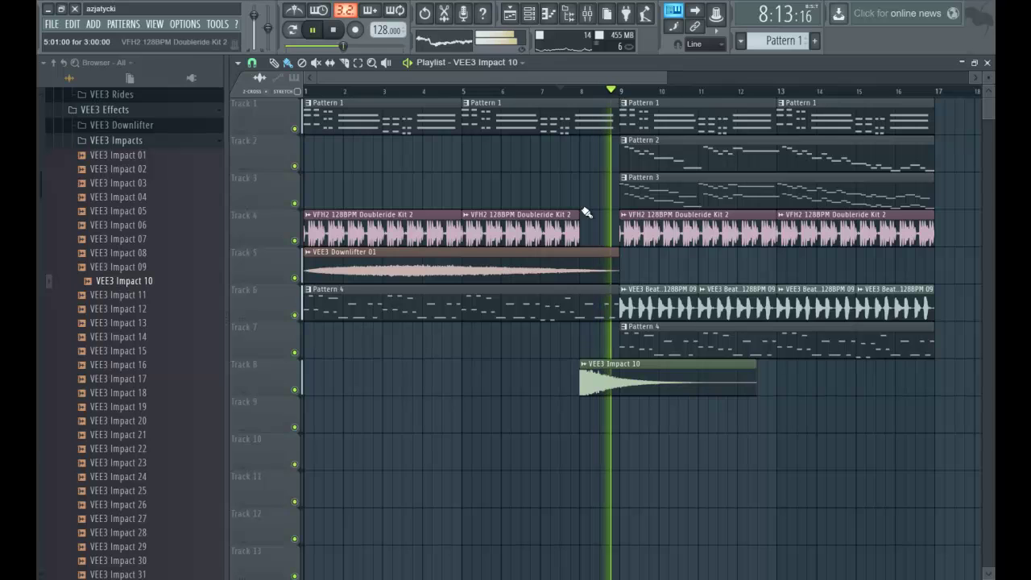
Step: Stop playback and audition samples from the VEE3 Synth & Vocal FX folder in search of a transition effect
left_click(130, 144)
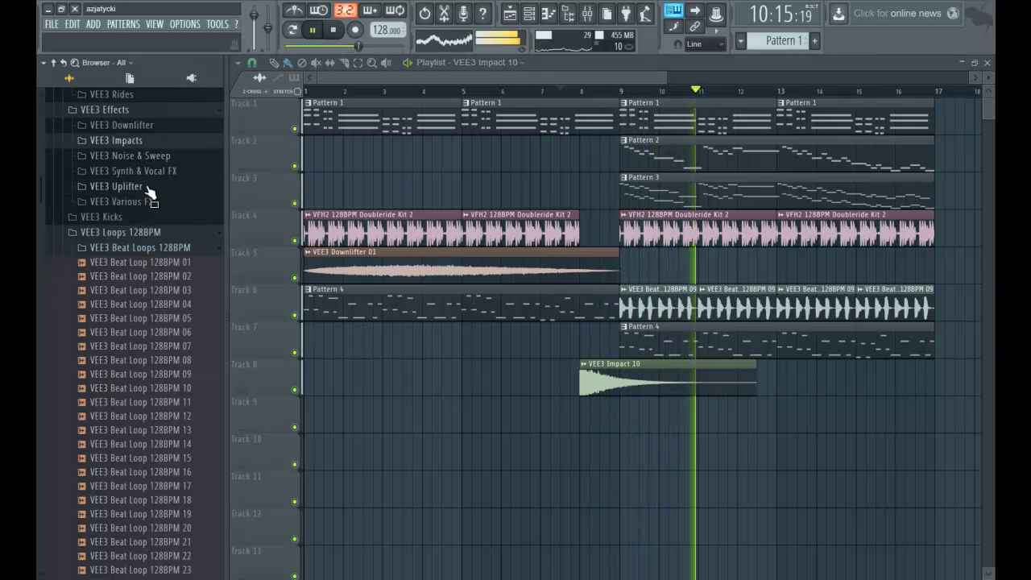
left_click(155, 172)
key("space")
scroll(151, 266, "down", 10)
left_click(153, 256)
left_click(160, 219)
scroll(162, 219, "up", 2)
left_click(162, 217)
left_click(169, 200)
left_click(171, 187)
left_click(151, 380)
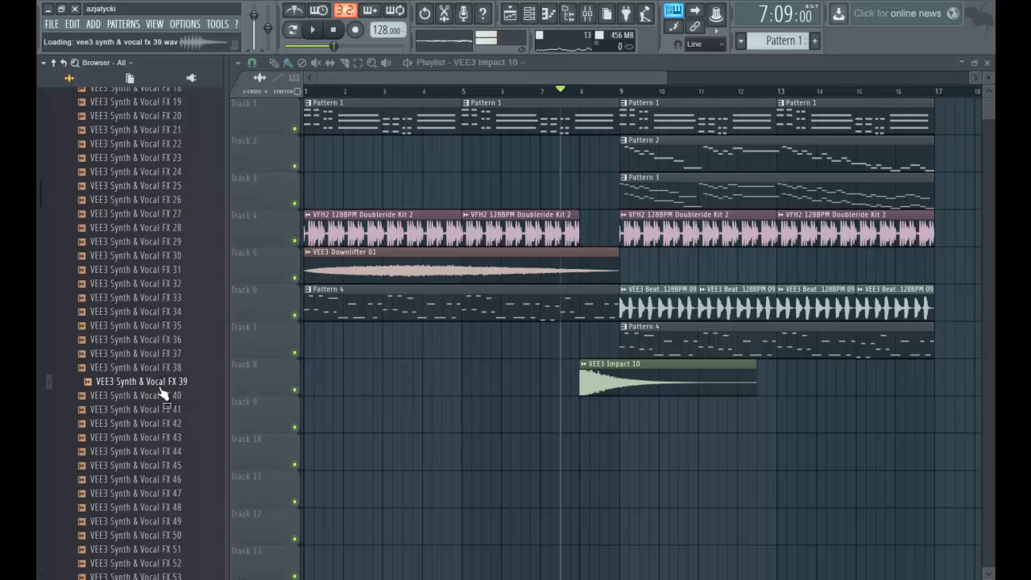
scroll(150, 371, "down", 6)
left_click(149, 367)
left_click(159, 394)
Step: Open the VEE3 Various FX folder and audition its samples up to VEE3 Various FX 17, comparing with the song playback
scroll(151, 378, "down", 2)
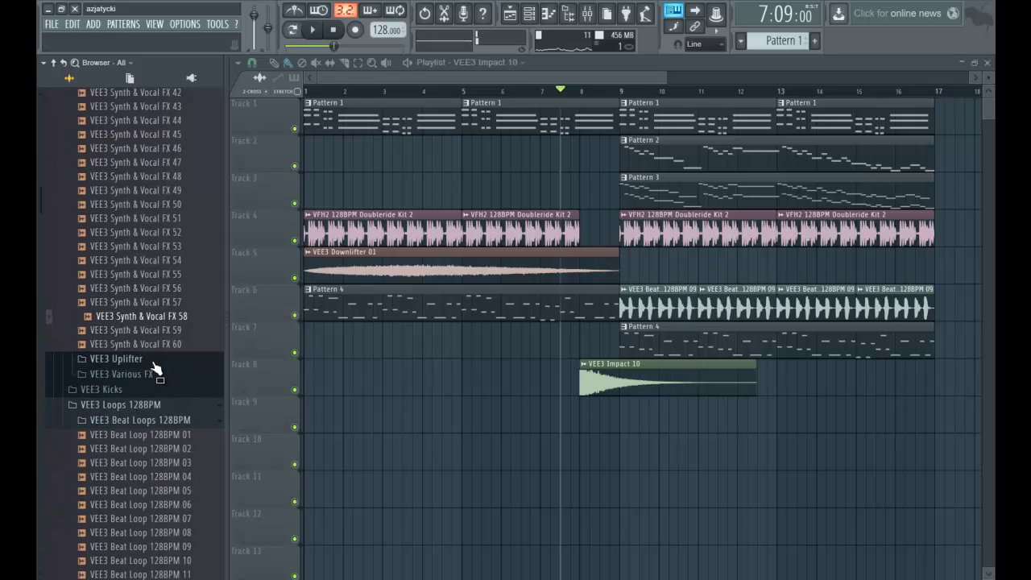
left_click(154, 369)
left_click(154, 397)
scroll(149, 385, "down", 4)
scroll(147, 383, "down", 1)
left_click(147, 397)
left_click(142, 425)
left_click(153, 439)
key("space")
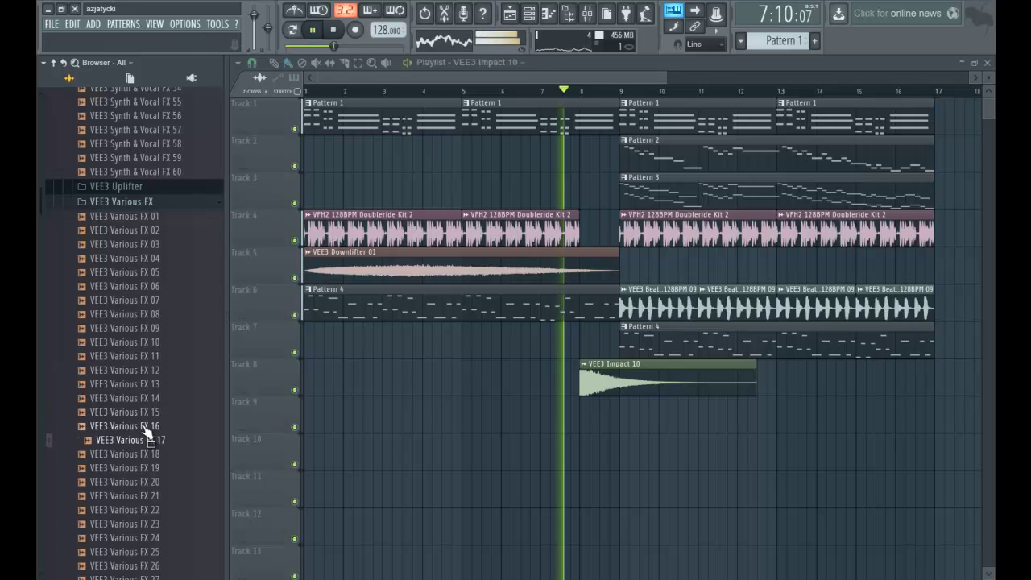
key("space")
left_click(152, 440)
Step: Audition further transition effects from VEE3 Various FX 18 to VEE3 Various FX 42
scroll(151, 435, "down", 12)
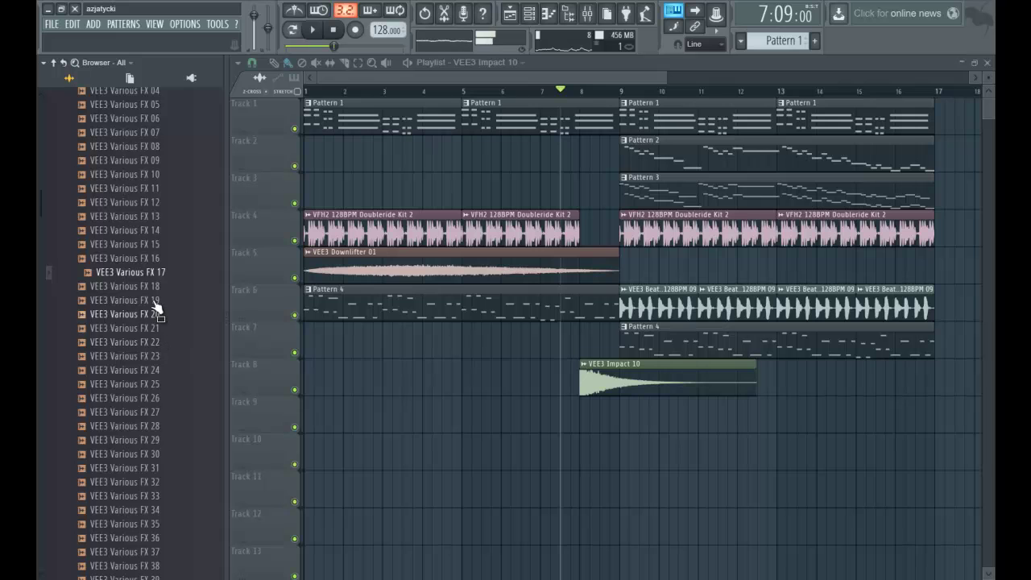
left_click(152, 290)
left_click(153, 302)
left_click(154, 315)
left_click(147, 329)
scroll(144, 326, "down", 6)
left_click(153, 318)
left_click(155, 330)
left_click(158, 342)
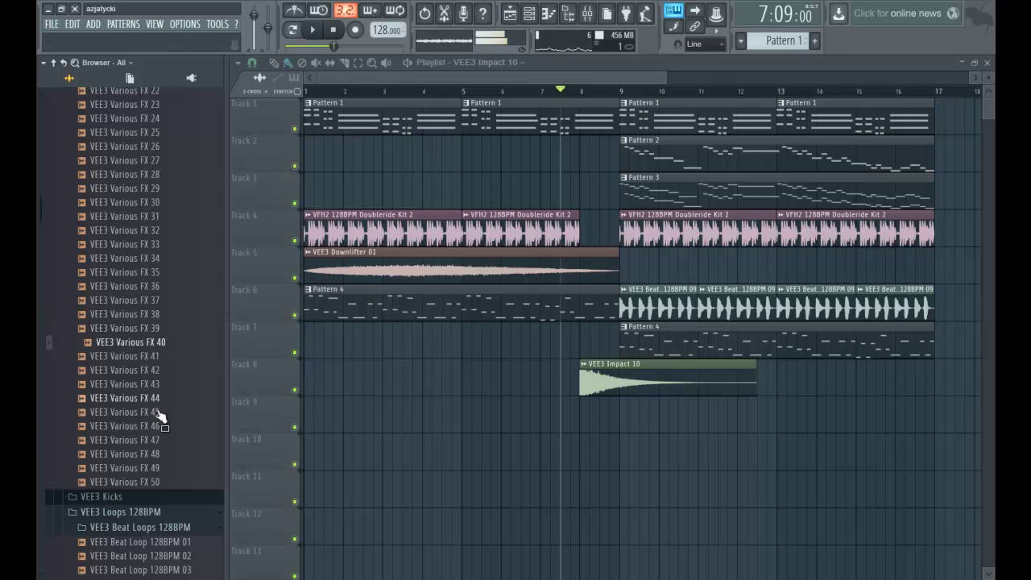
left_click(155, 356)
left_click(155, 370)
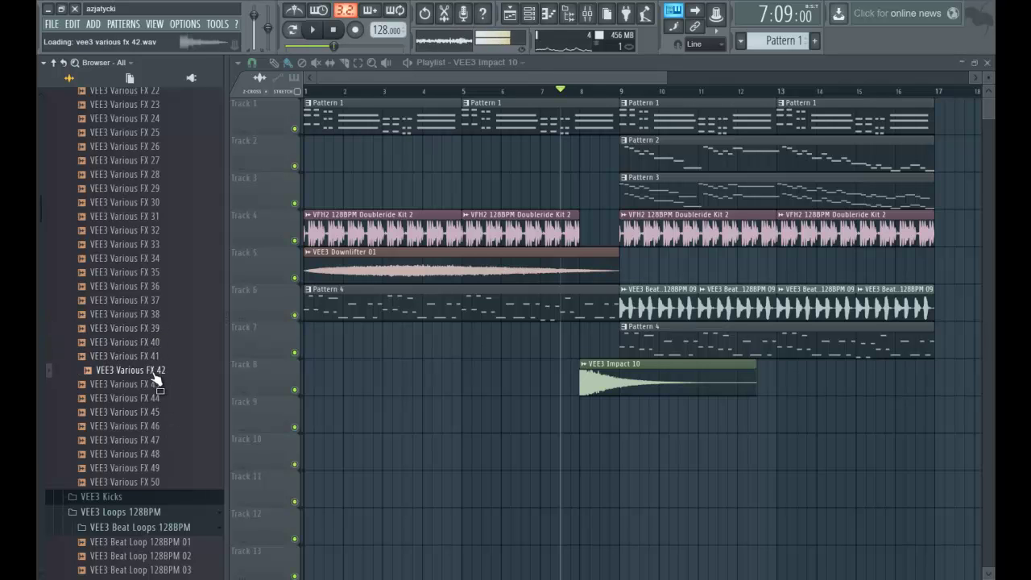
Step: Play the transition around bar 8 and audition VEE3 Various FX 43 to 46 between playbacks
key("space")
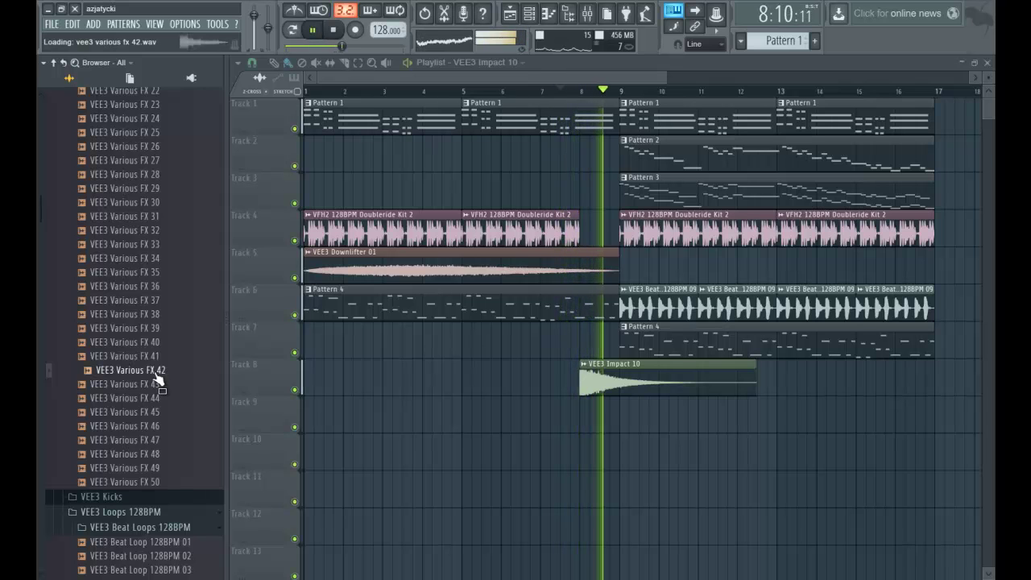
key("space")
left_click(158, 384)
left_click(158, 398)
left_click(159, 412)
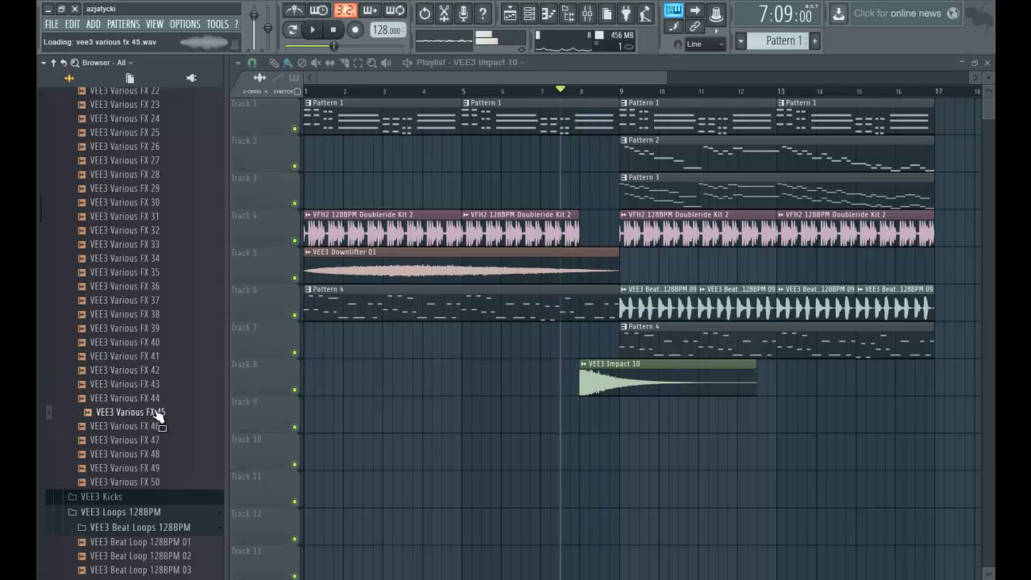
left_click(155, 426)
scroll(145, 394, "down", 3)
key("space")
key("space")
key("space")
scroll(165, 374, "down", 3)
key("space")
Step: Audition VEE3 Beat Loop 128BPM 08 and delete both Doubleride Kit 2 clips from bar 9 onward on Track 4
left_click(187, 305)
key("space")
right_click(697, 234)
right_click(855, 234)
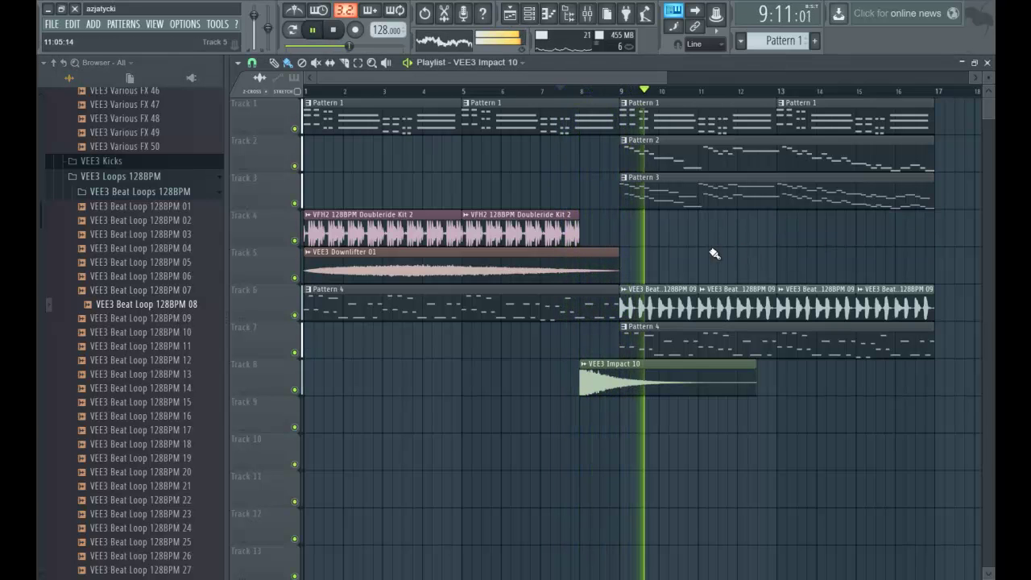
Step: Try VEE3 Beat Loop 128BPM 39 in place of the Track 6 beat loop during playback, and delete all the loop clips there
scroll(169, 300, "down", 4)
key("space")
left_click(171, 306)
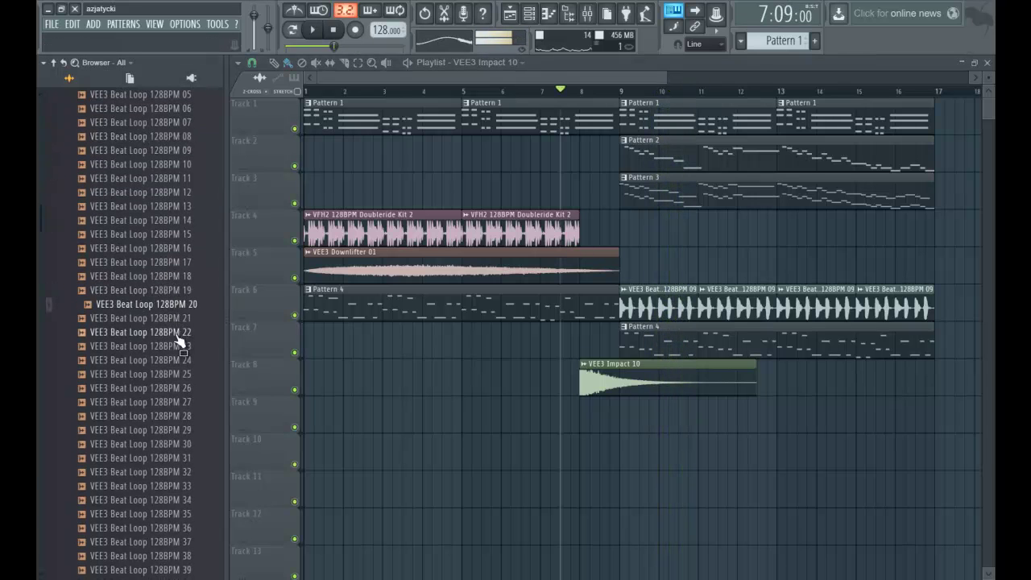
scroll(173, 334, "down", 6)
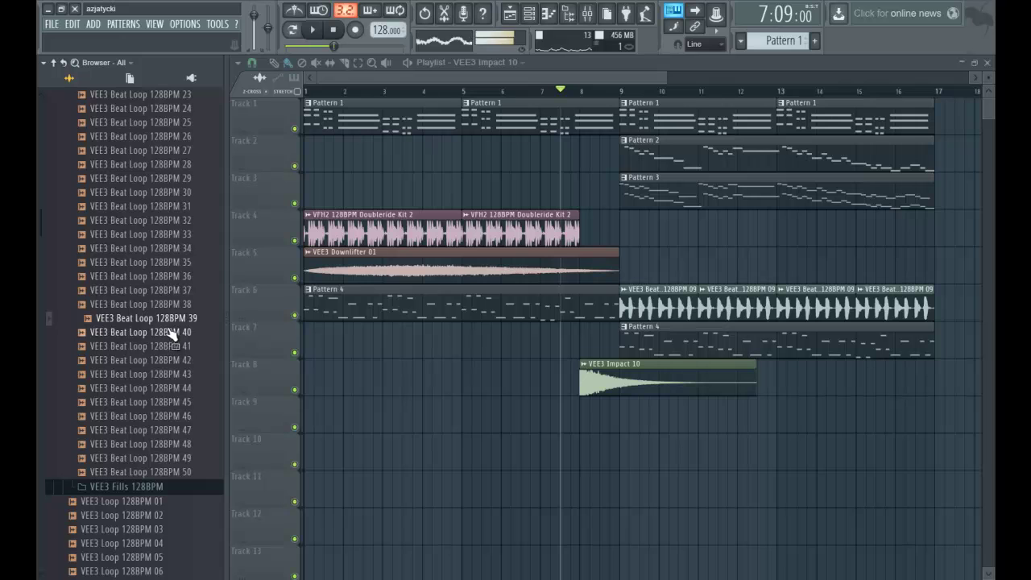
left_click_drag(179, 326, 191, 324)
left_click_drag(644, 308, 646, 309)
key("space")
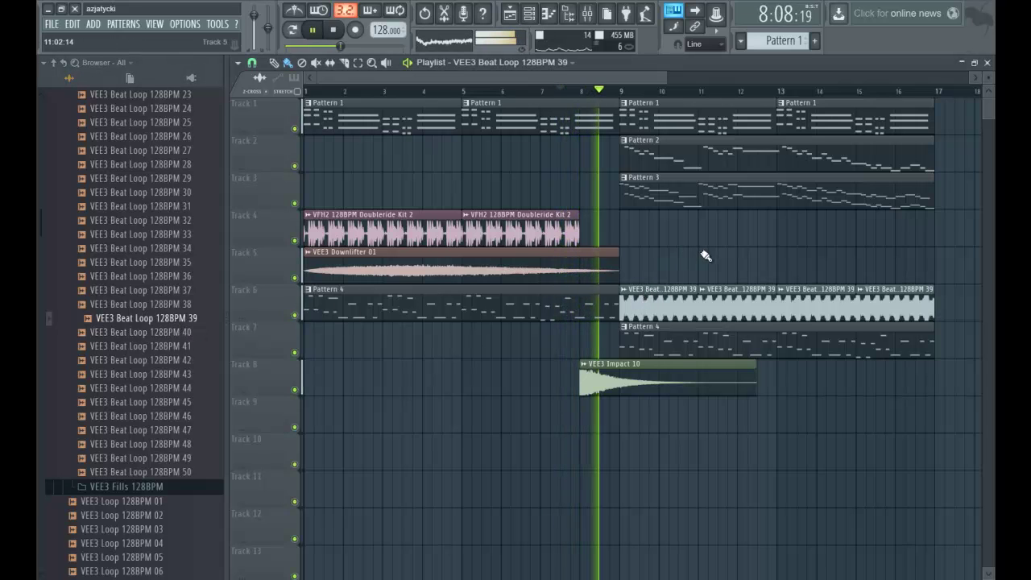
double_click(678, 298)
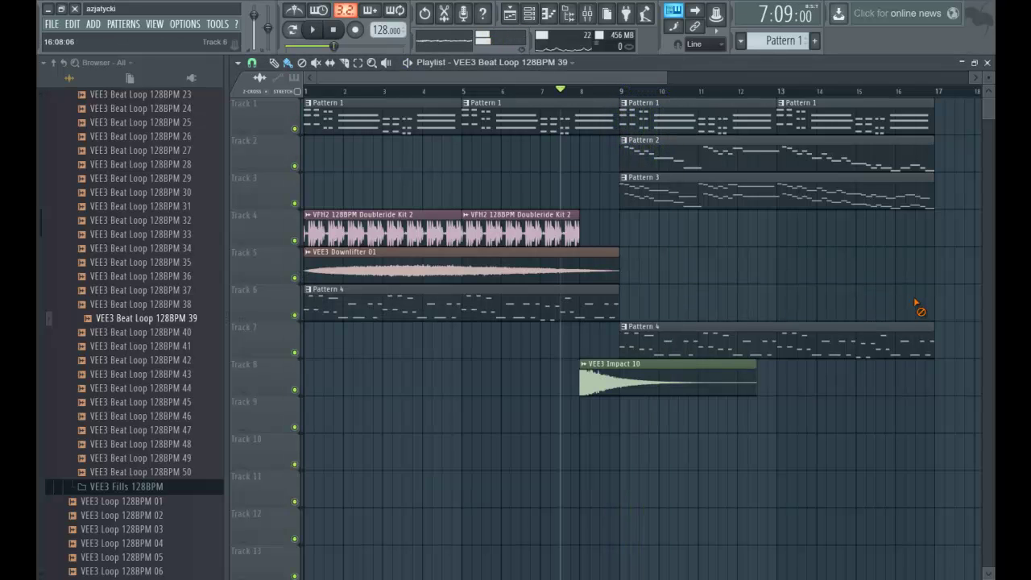
Step: Audition the remaining VEE3 Beat Loops from 40 upward and the first samples of the VEE3 Loop 128BPM series
left_click(166, 333)
left_click(181, 349)
left_click(180, 362)
left_click(181, 375)
left_click(178, 398)
left_click(180, 427)
scroll(167, 398, "down", 4)
left_click(158, 347)
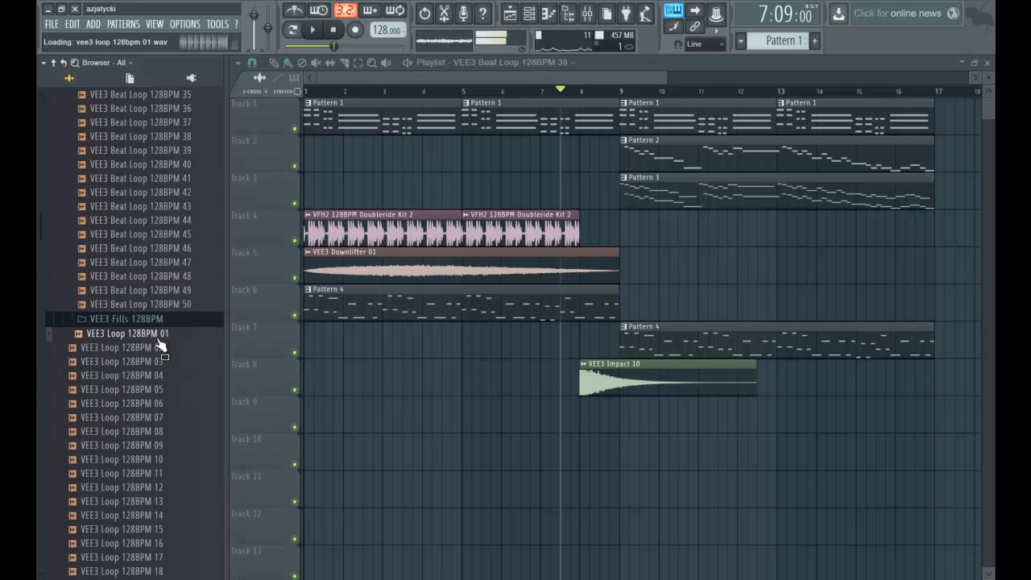
left_click(155, 362)
Step: Replace the Doubleride Kit 2 sample in the Track 4 clips with VEE3 Loop 128BPM 03 and play it back
left_click_drag(153, 373, 445, 268)
left_click_drag(319, 231, 320, 232)
key("space")
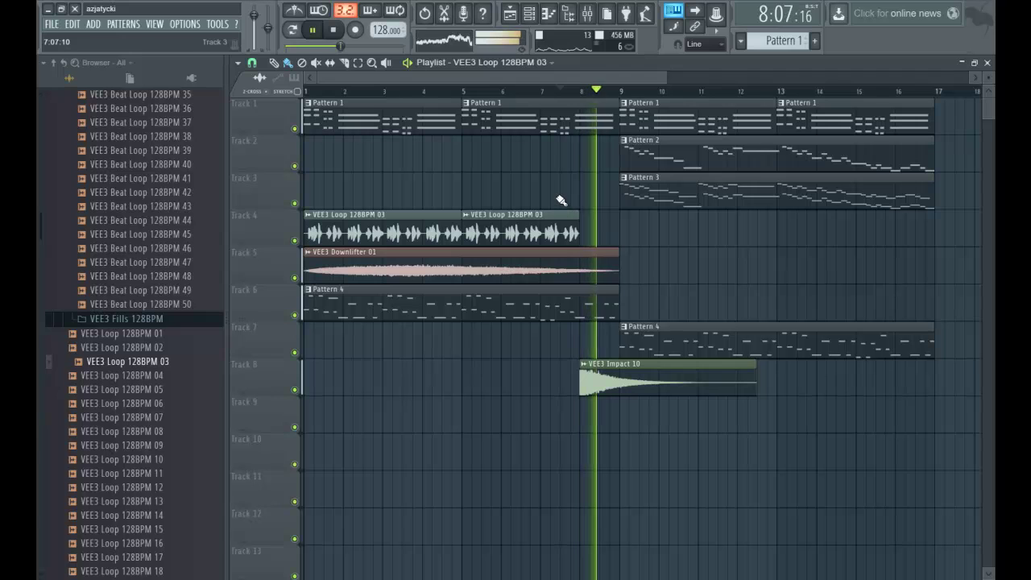
key("space")
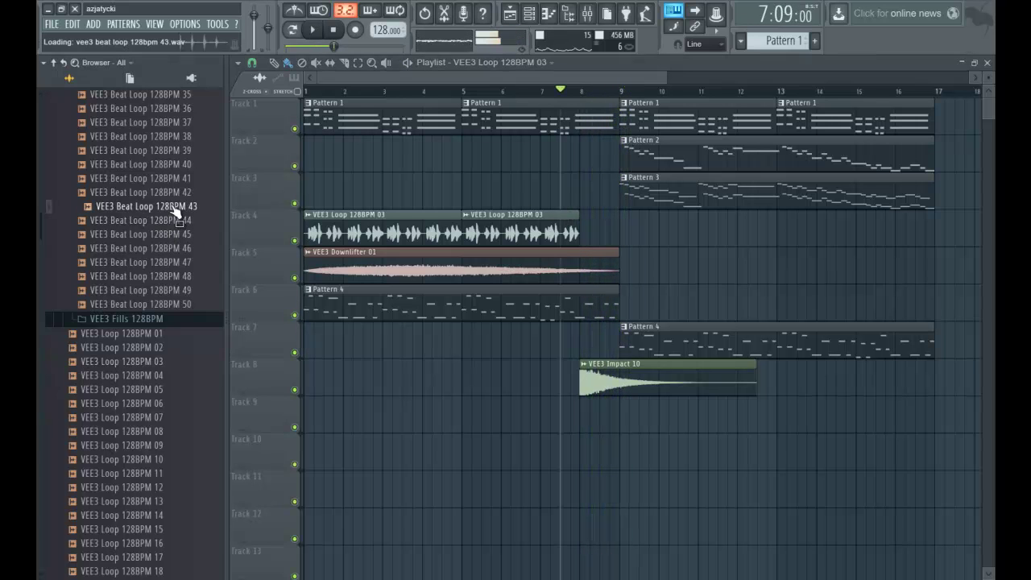
Step: Audition VEE3 Beat Loop 128BPM samples 01 to 12 in search of a new beat loop
scroll(177, 229, "up", 12)
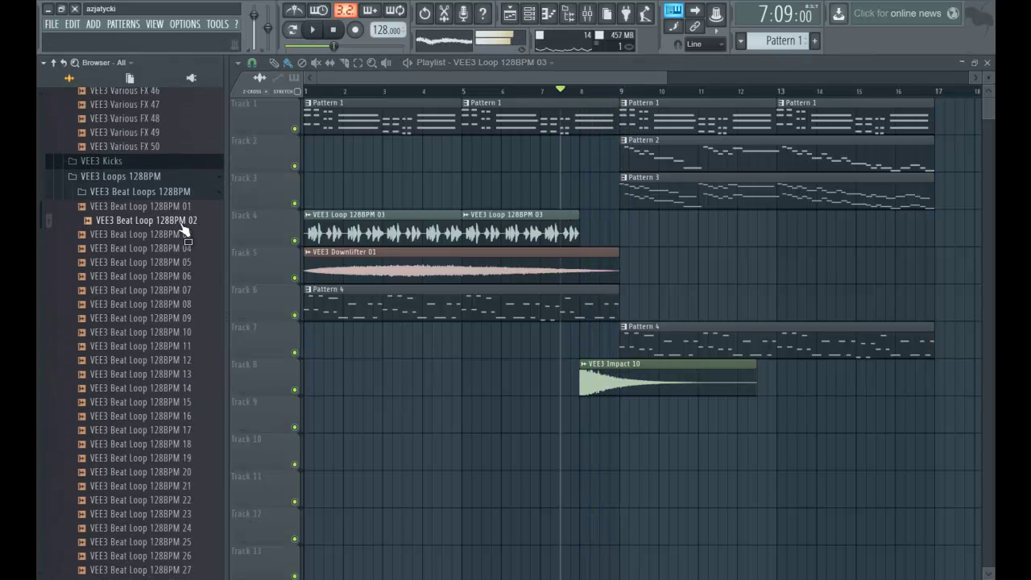
left_click(179, 210)
left_click(178, 260)
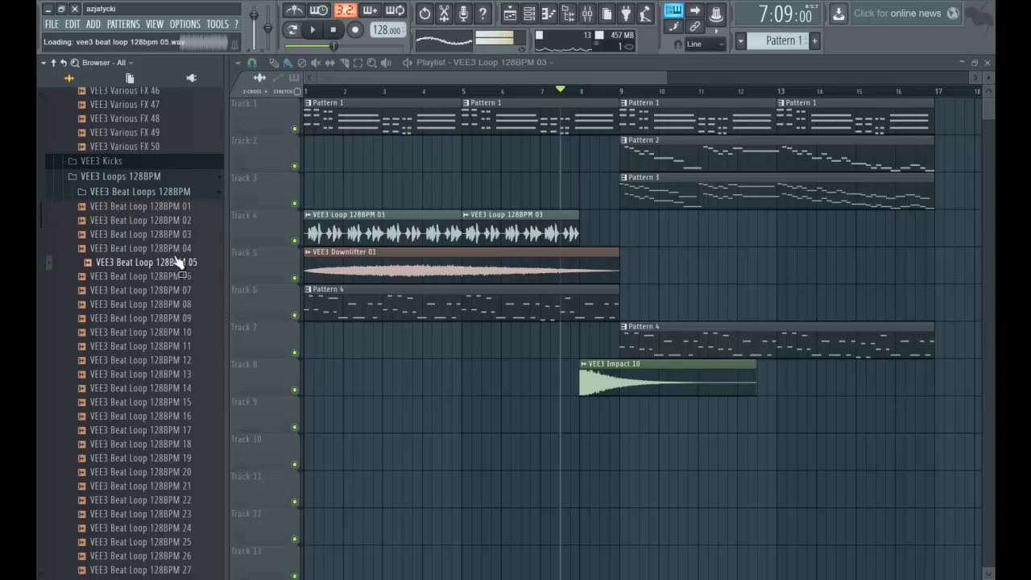
left_click(176, 252)
left_click(179, 290)
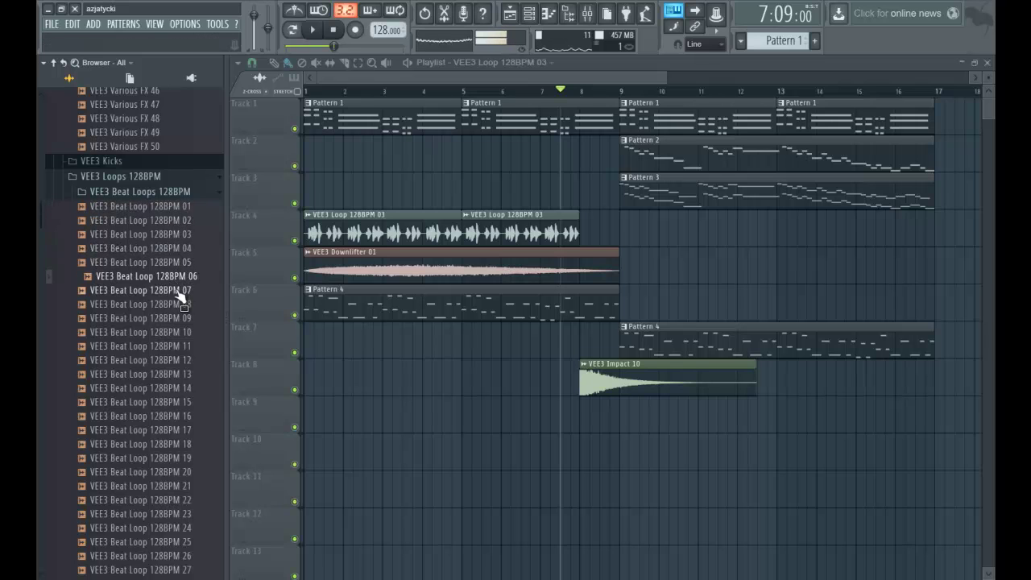
left_click(182, 305)
left_click(181, 319)
left_click(181, 332)
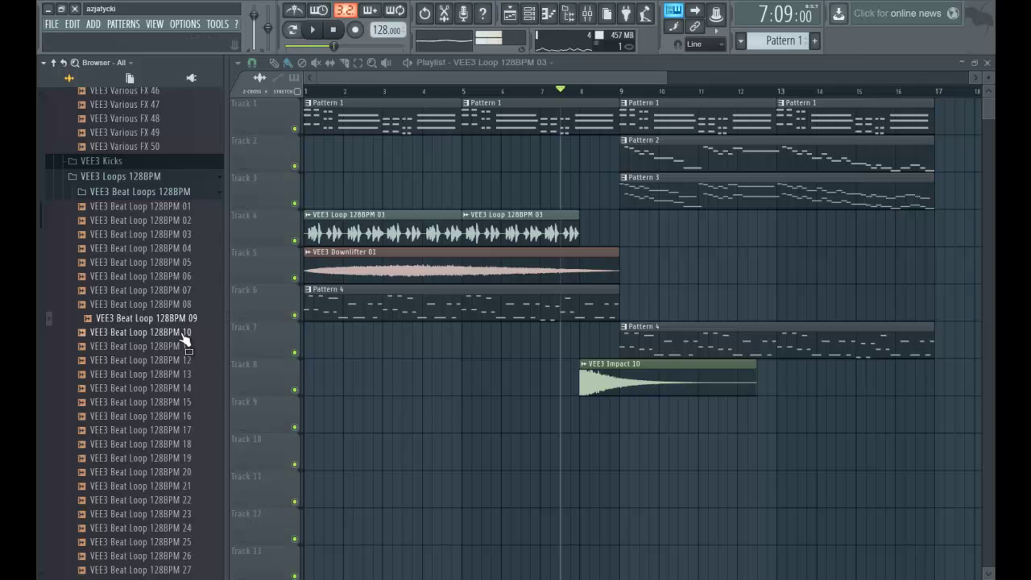
left_click(185, 359)
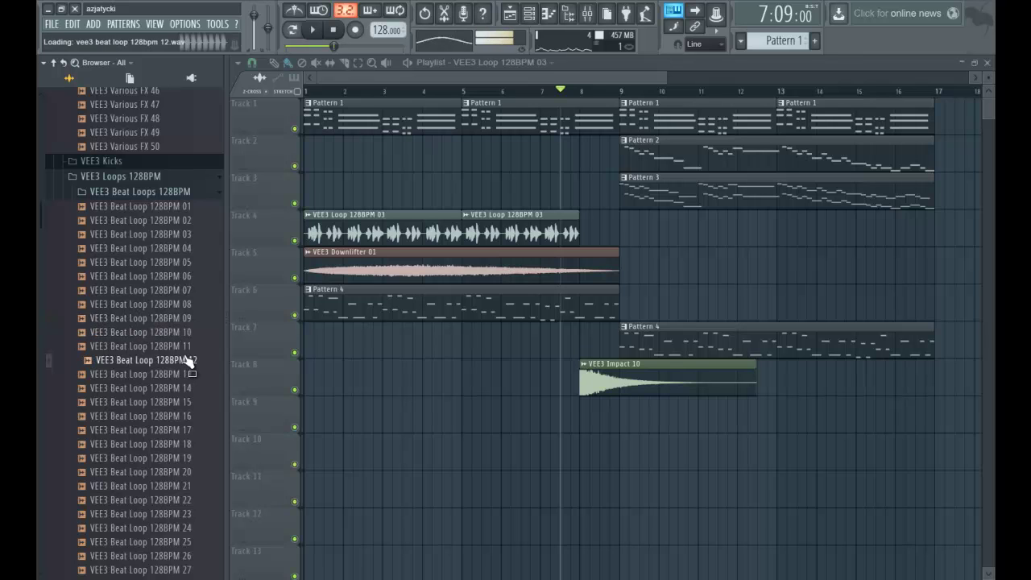
Step: Place VEE3 Beat Loop 128BPM 12 on Track 4 at bar 9 and play the arrangement
left_click_drag(186, 363, 622, 229)
key("space")
key("space")
Step: Route the VEE3 Beat Loop 128BPM 12 channel to mixer insert 5 and lower that insert's fader during playback
double_click(670, 228)
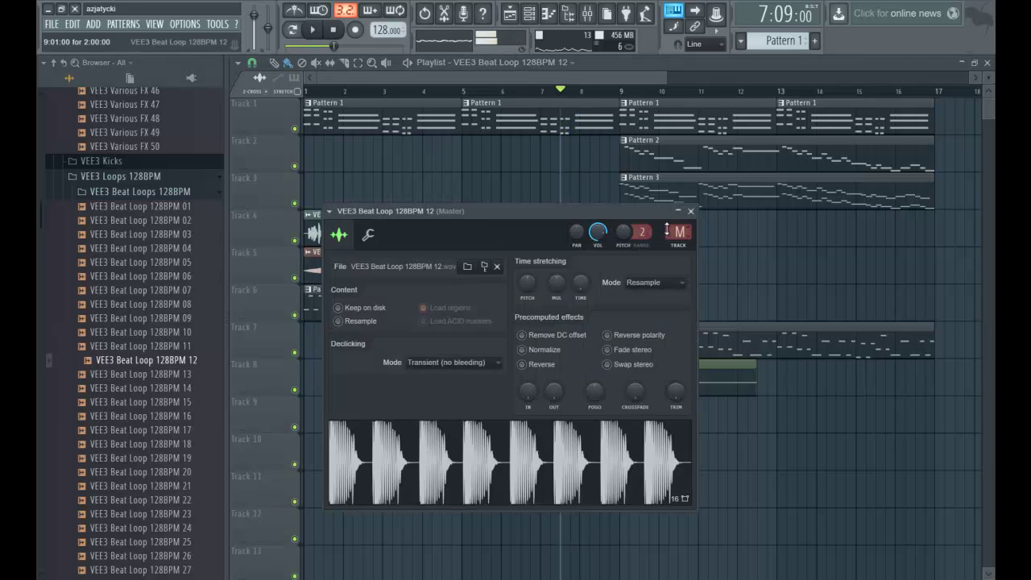
key("F9")
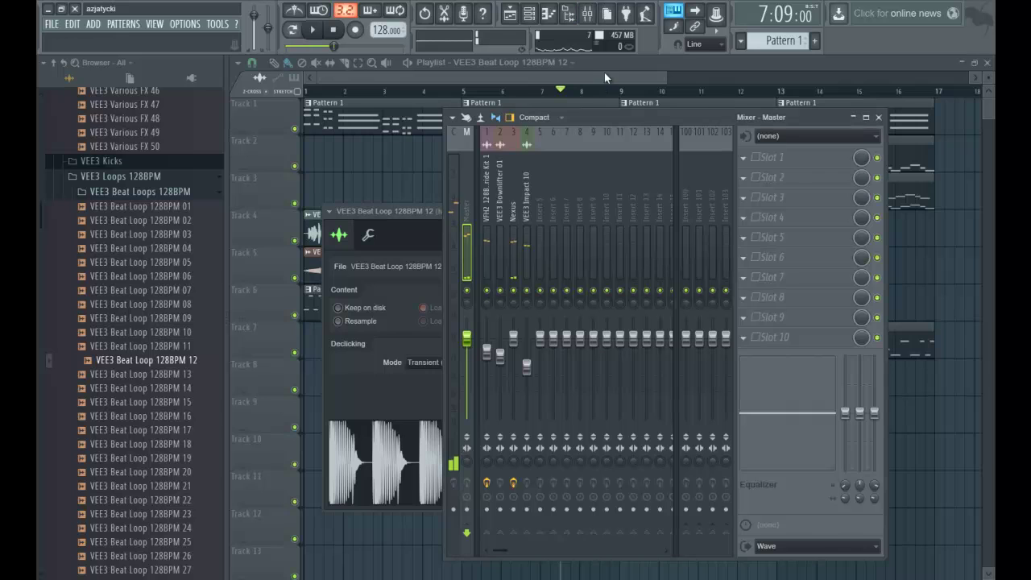
left_click(541, 133)
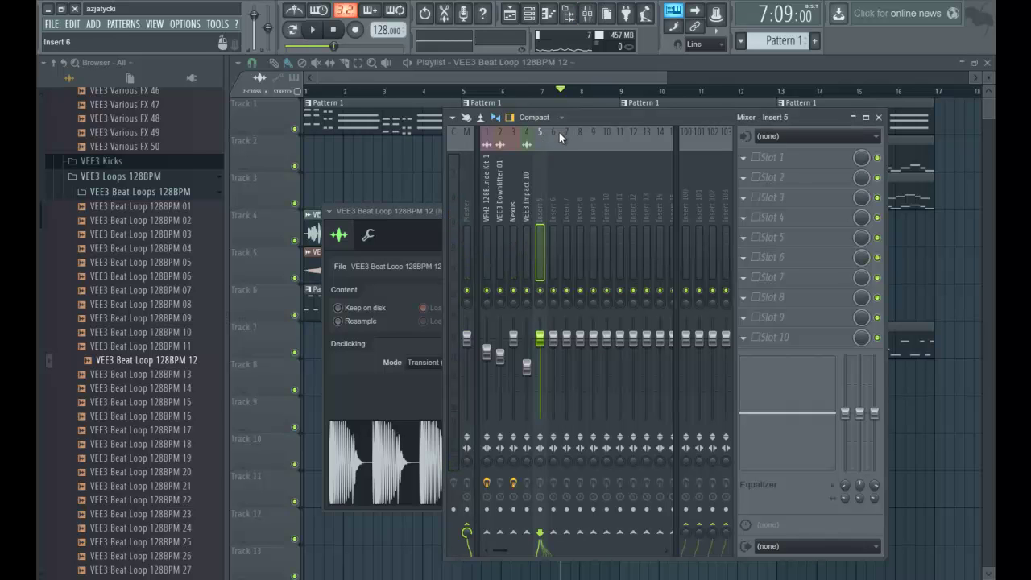
right_click(542, 231)
mouse_move(651, 205)
left_click(683, 206)
key("space")
left_click_drag(540, 336, 546, 368)
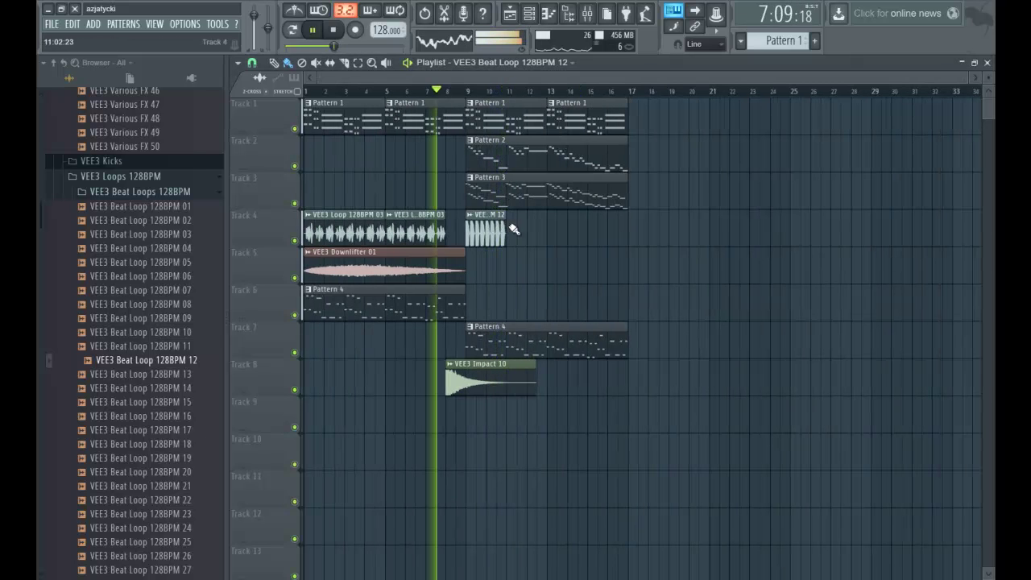
Step: Repeat the VEE3 Beat Loop 128BPM 12 clip on Track 4 up to bar 17 and listen to the result
left_click_drag(516, 231, 614, 216)
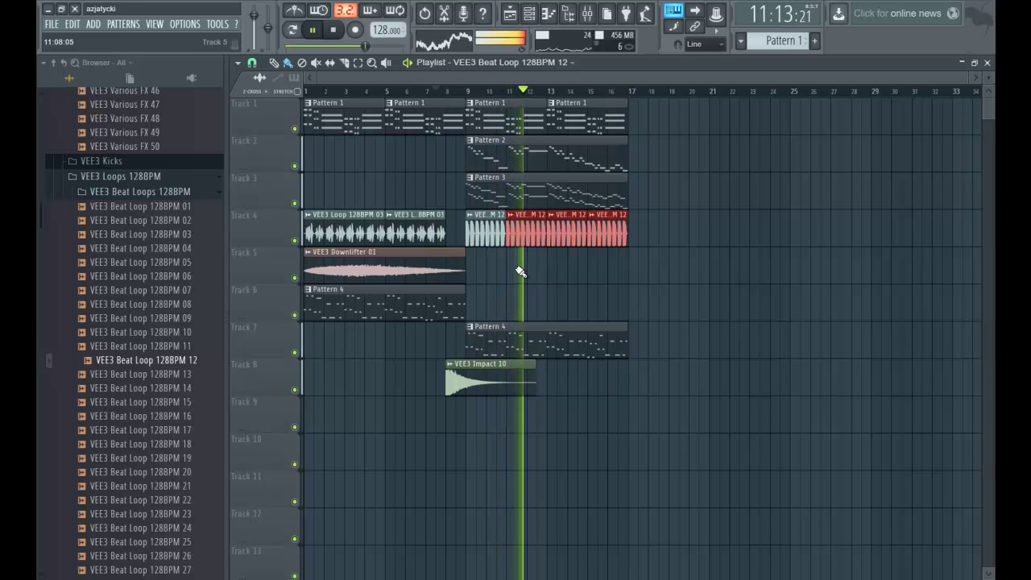
key("space")
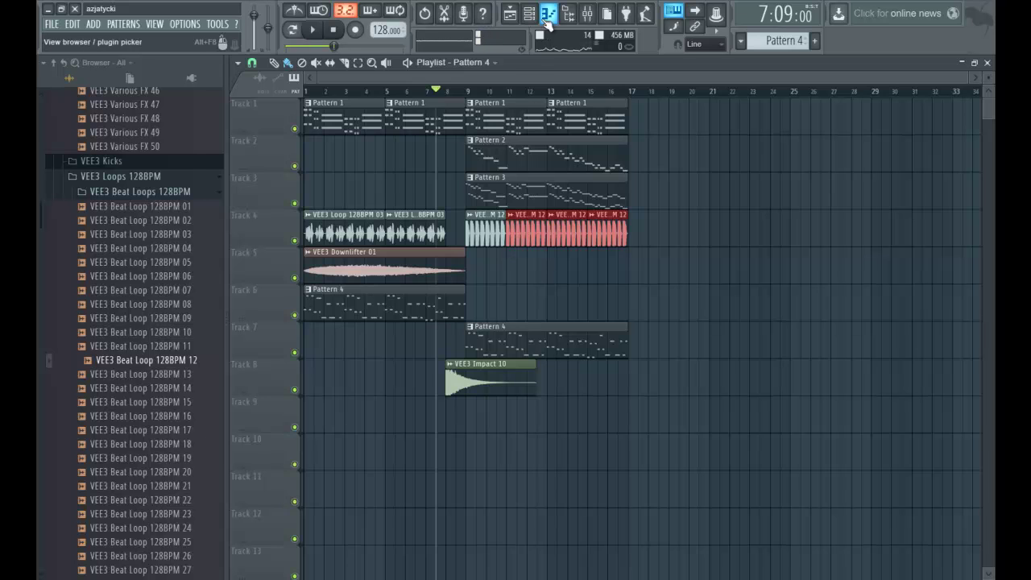
Step: Show the channel rack, switch to the empty Pattern 5 and select the Nexus #4 channel
left_click(510, 13)
left_click(529, 13)
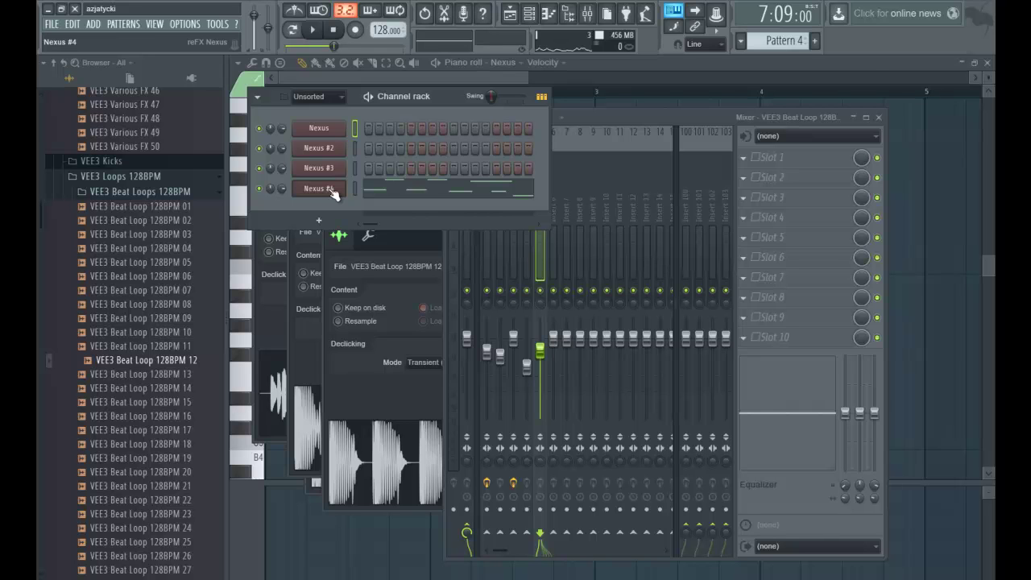
key("KP_Add")
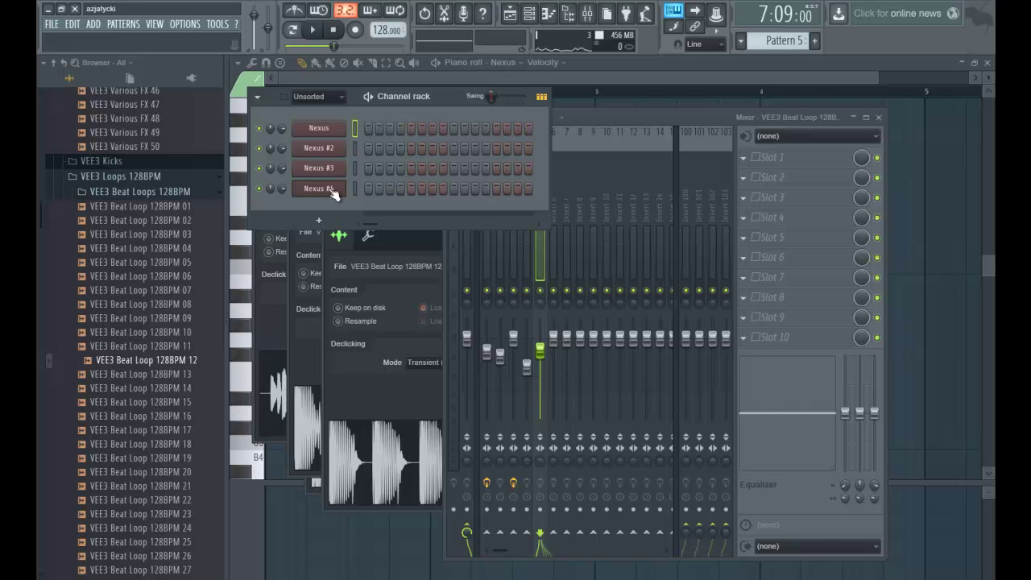
right_click(330, 190)
left_click(328, 189)
Step: Arm recording in pattern mode with the metronome on and the tempo at 110 BPM
left_click(294, 31)
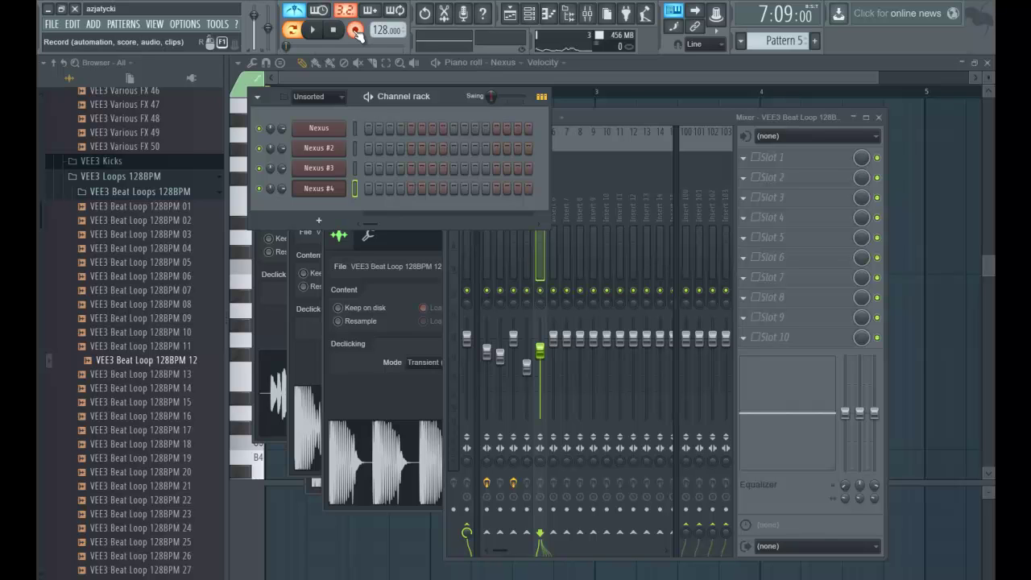
left_click(355, 30)
left_click(672, 151)
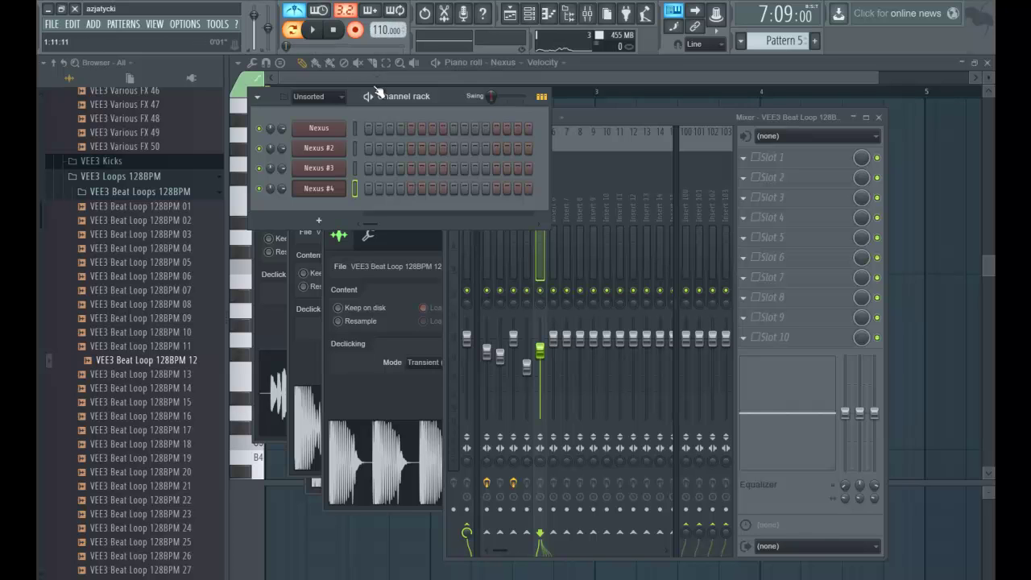
Step: Record an eight-bar Nexus #4 line of C, D, F and G notes between C3 and C5 into Pattern 5, and open its piano roll
left_click(313, 30)
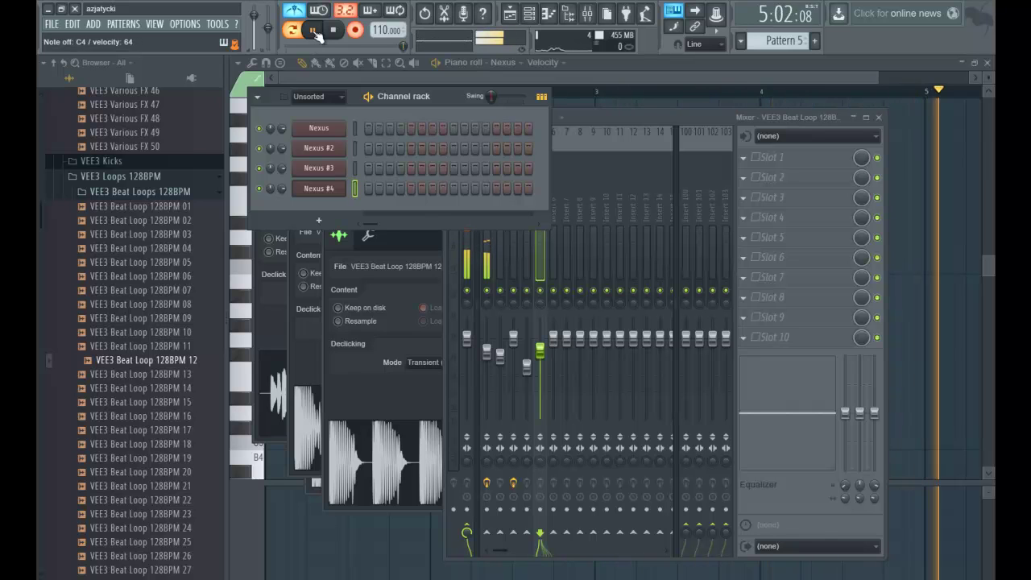
left_click(314, 31)
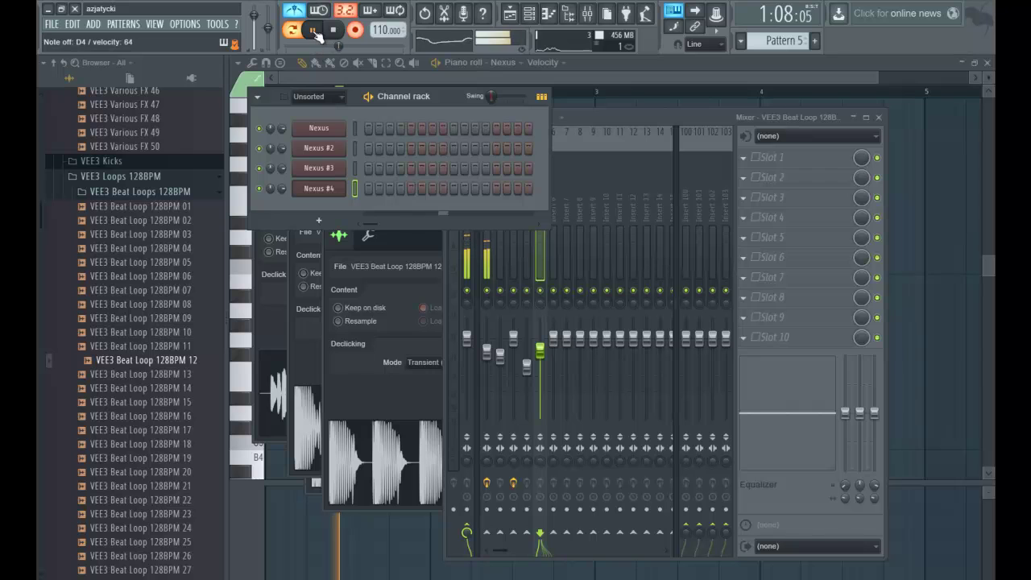
left_click(314, 32)
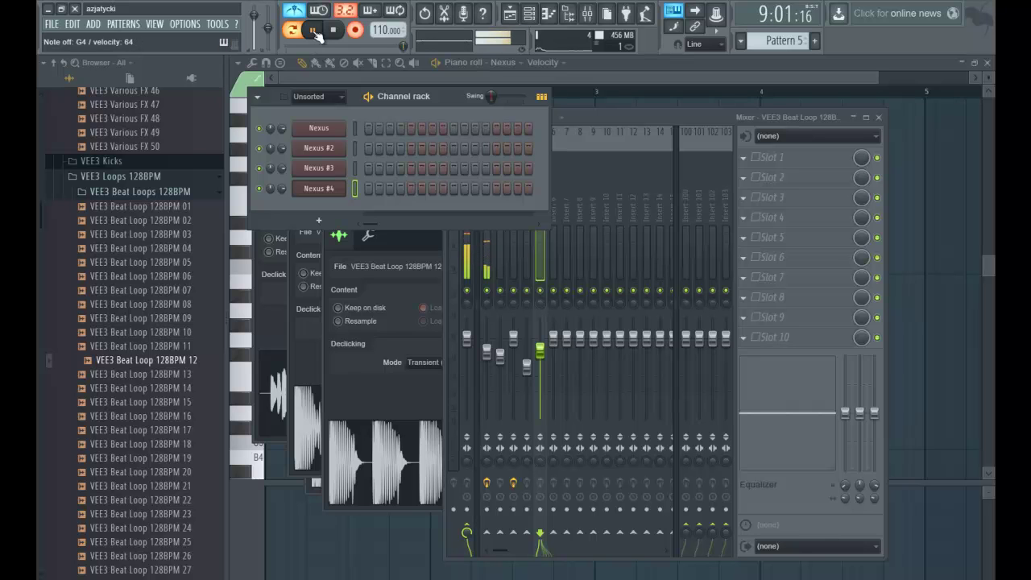
left_click(313, 31)
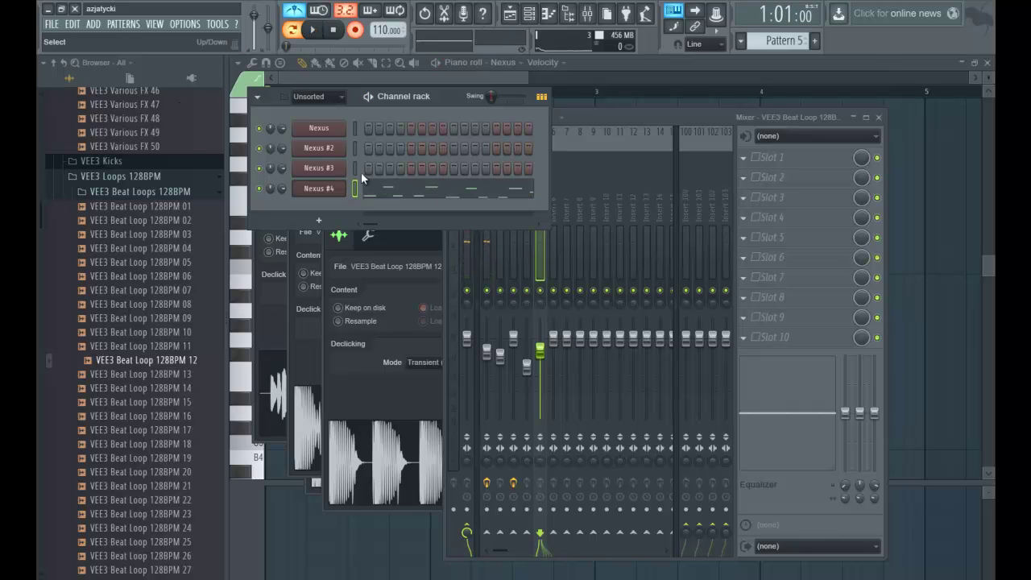
left_click(414, 205)
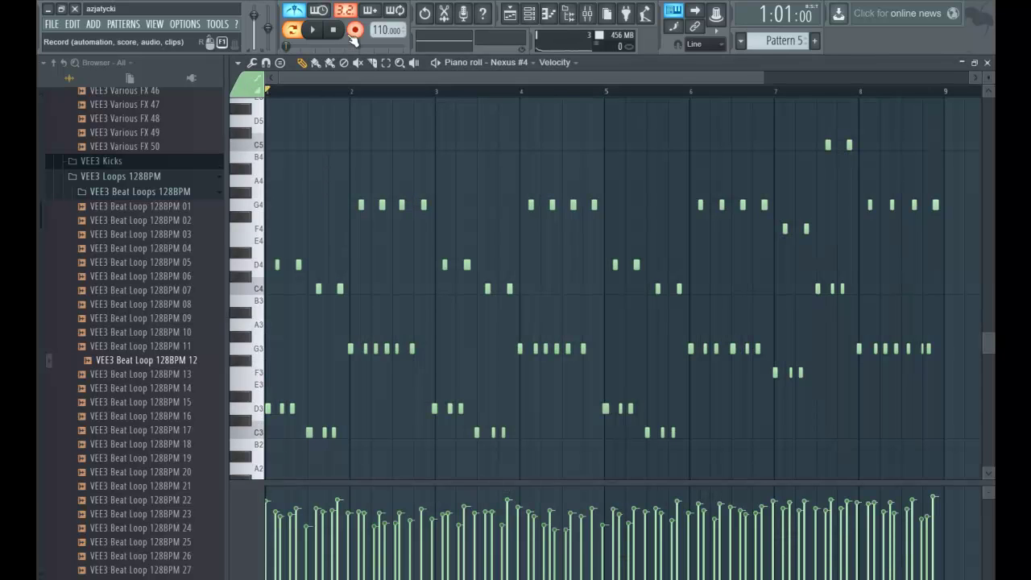
Step: Play the recorded Nexus #4 line and quantize its notes with the Leave duration option
key("space")
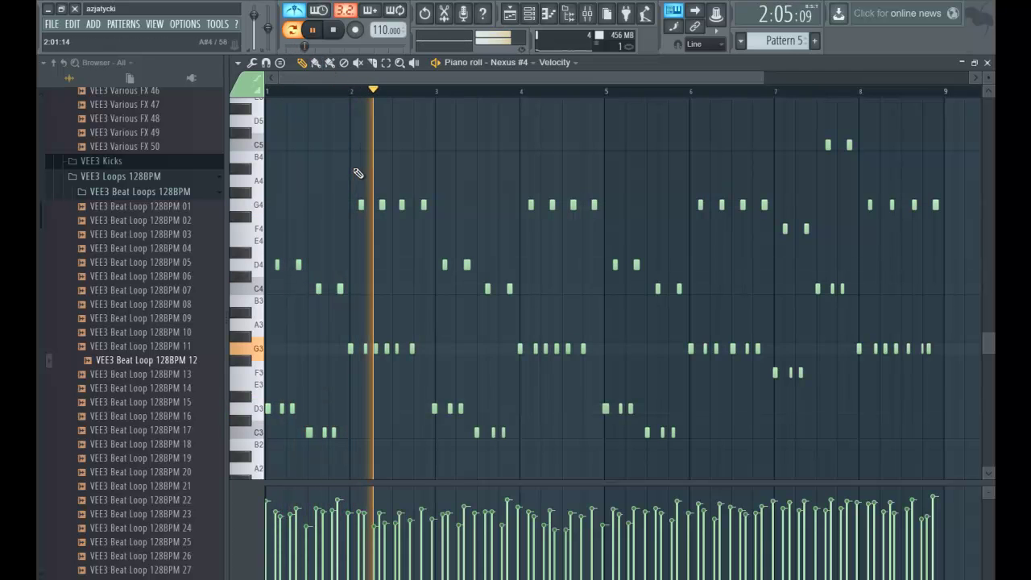
key("alt+q")
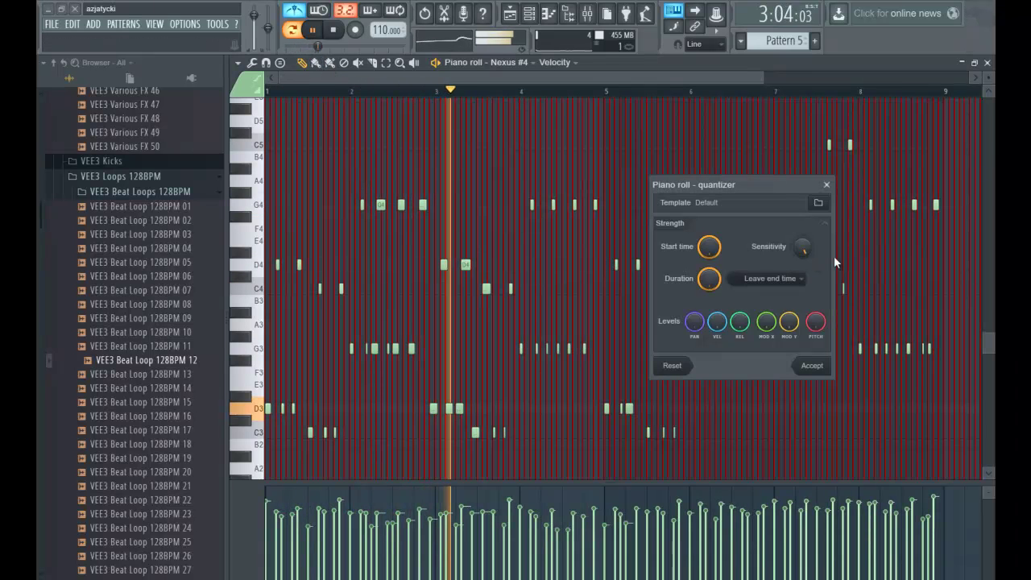
left_click(799, 278)
left_click(789, 296)
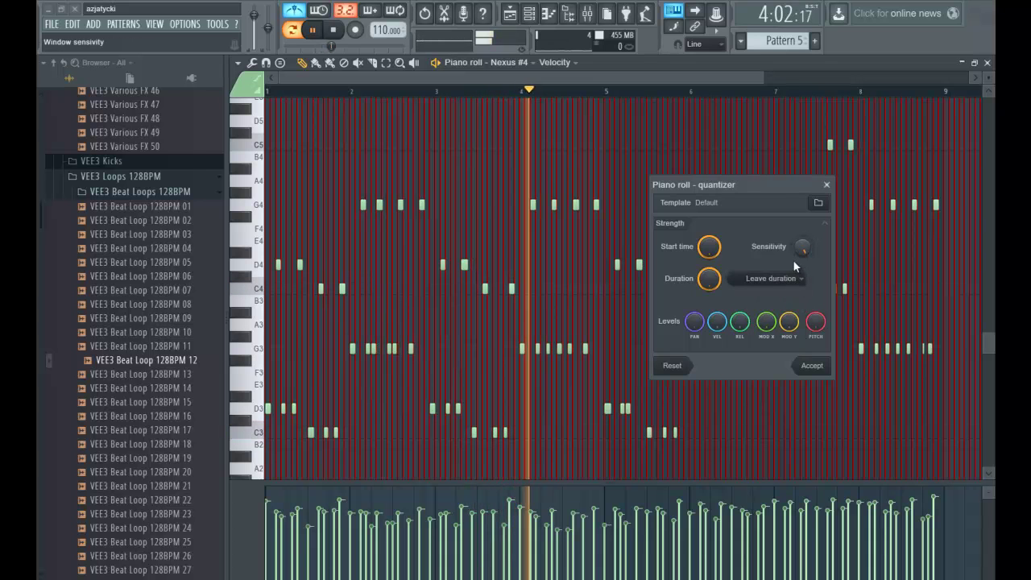
left_click(810, 365)
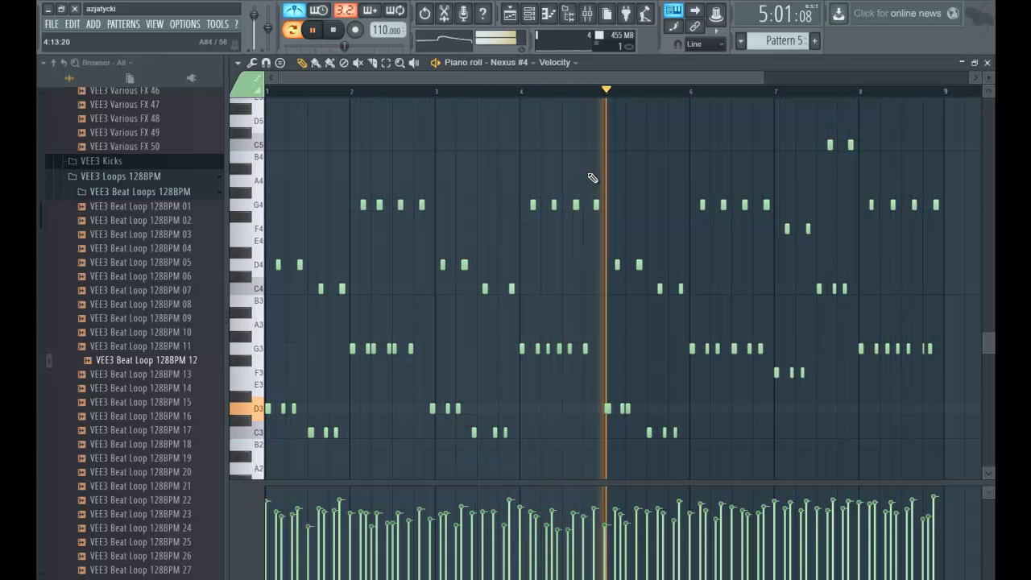
Step: Move the third D3 note of bar 5 to 5:06:00
left_click(587, 92)
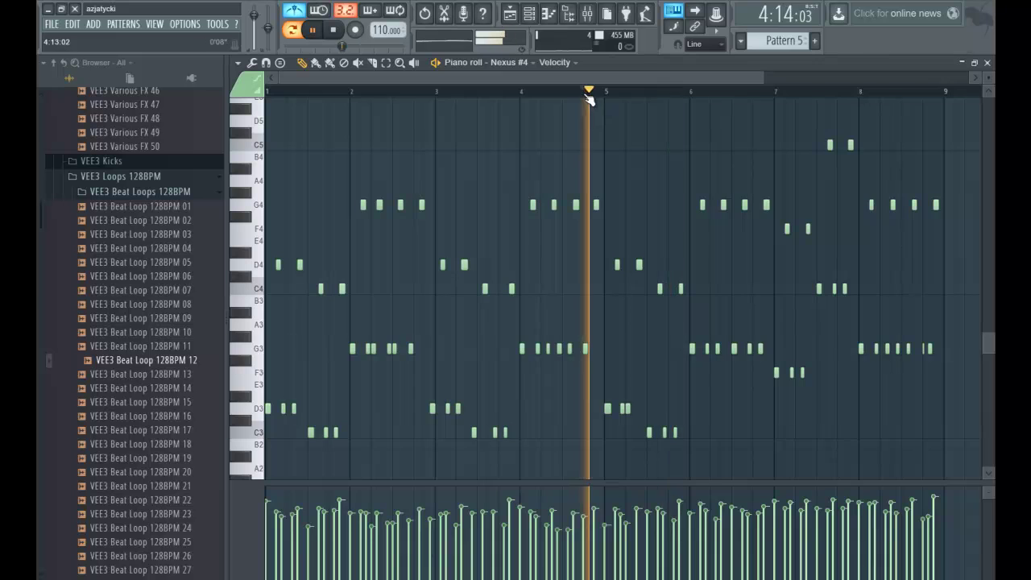
scroll(587, 92, "up", 4)
left_click_drag(794, 408, 819, 408)
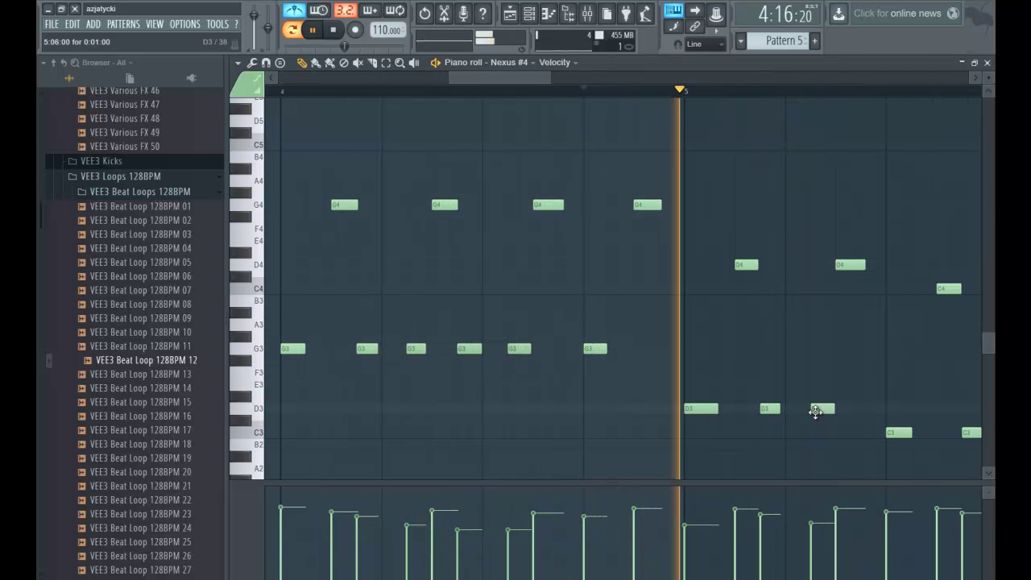
Step: Set the duration of the short G3 note at 8:13:00 to 0:00:15
left_click_drag(486, 79, 713, 79)
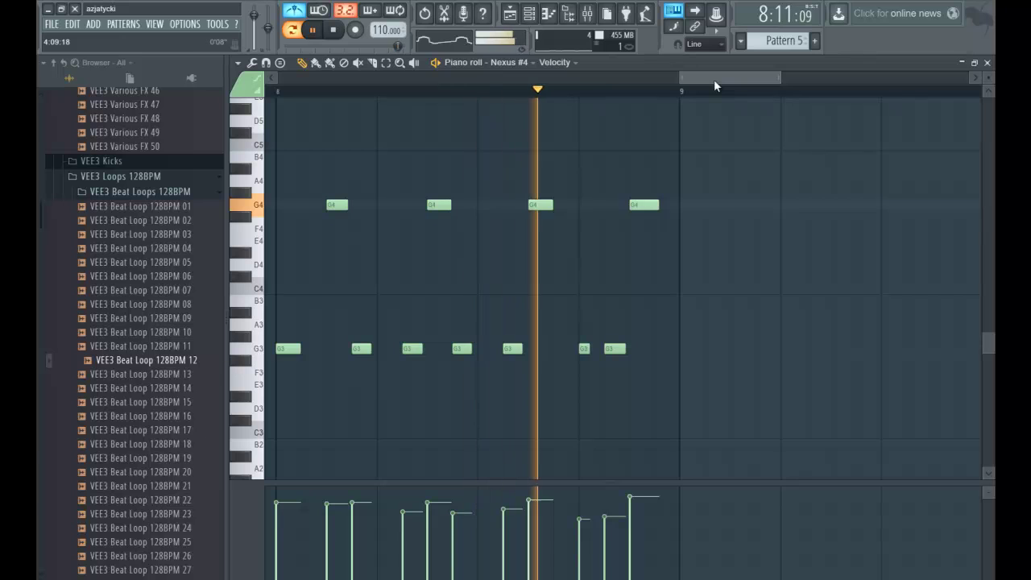
left_click_drag(713, 79, 715, 81)
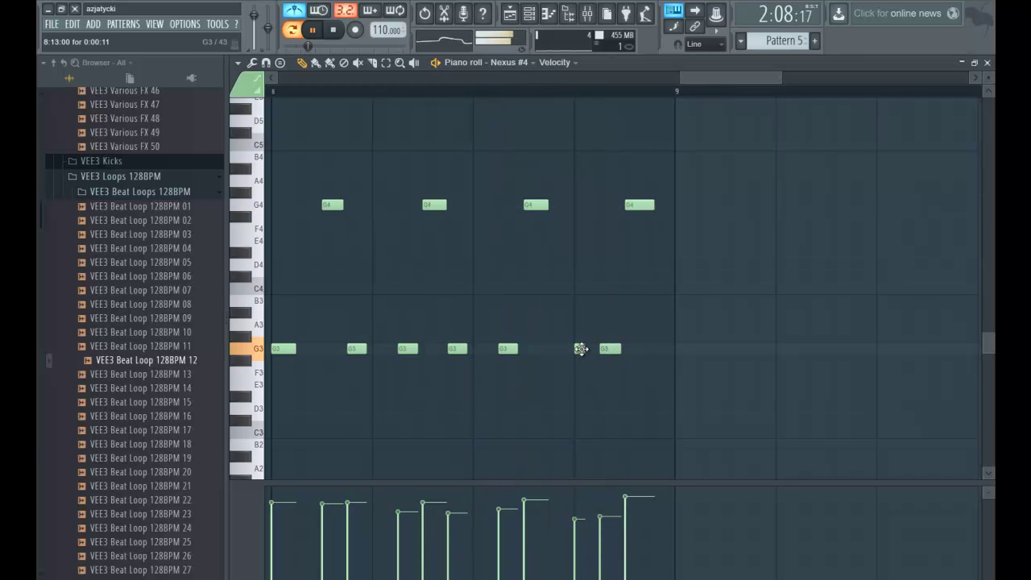
double_click(579, 347)
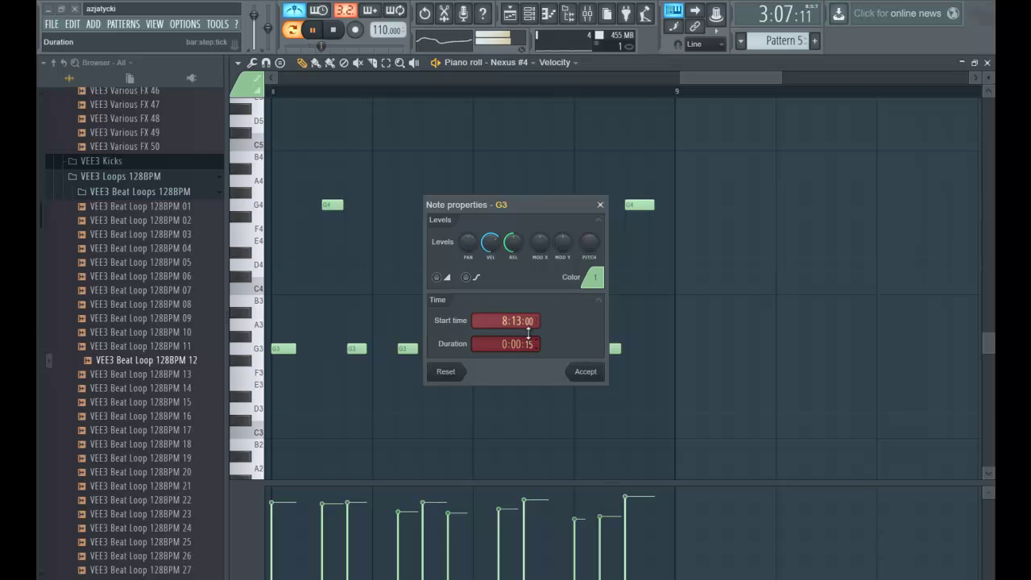
left_click(573, 374)
Step: Replace the G3 note at 2:04:00 with a copy of the 0:00:23-long G3 note that follows it
left_click_drag(681, 76, 207, 120)
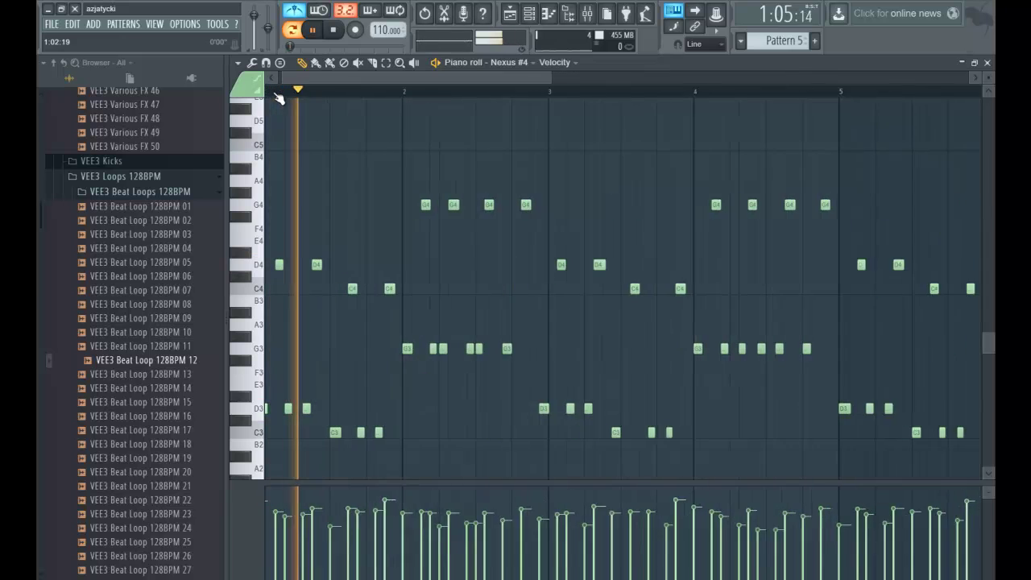
scroll(281, 92, "up", 3)
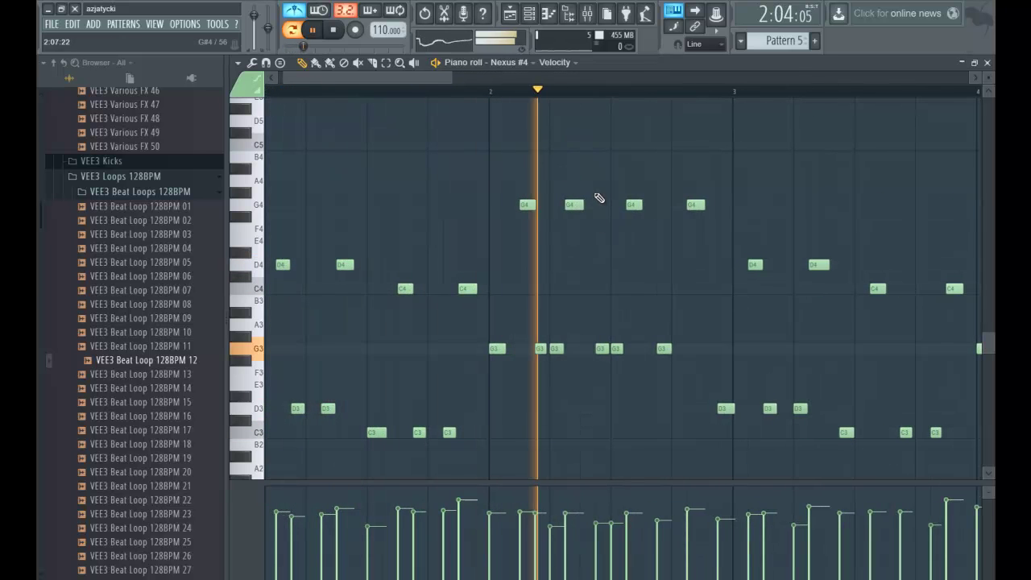
mouse_move(553, 349)
left_mouse_down()
mouse_move(569, 348)
mouse_move(555, 348)
left_mouse_up()
scroll(557, 92, "up", 2)
scroll(556, 95, "up", 2)
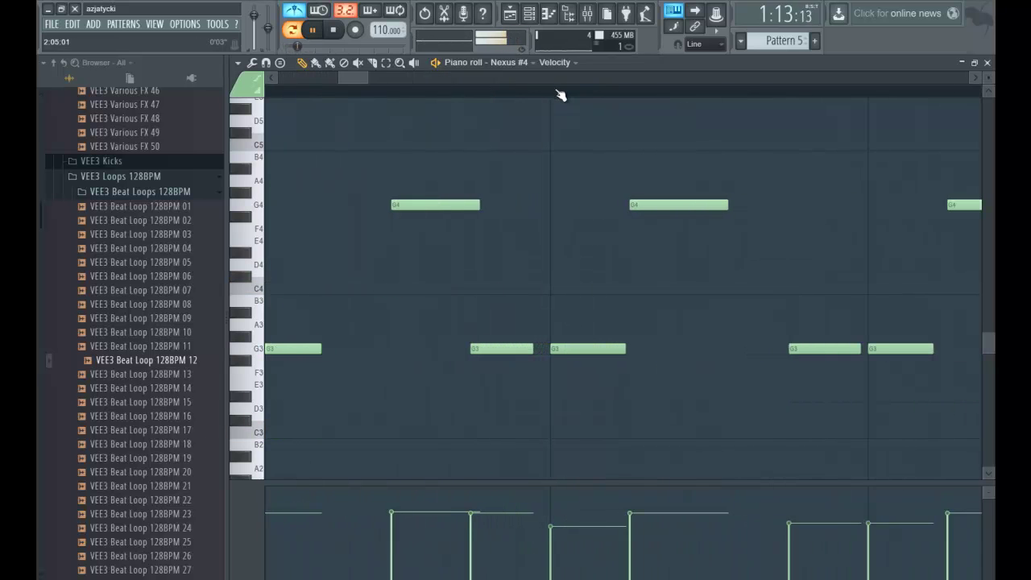
key("space")
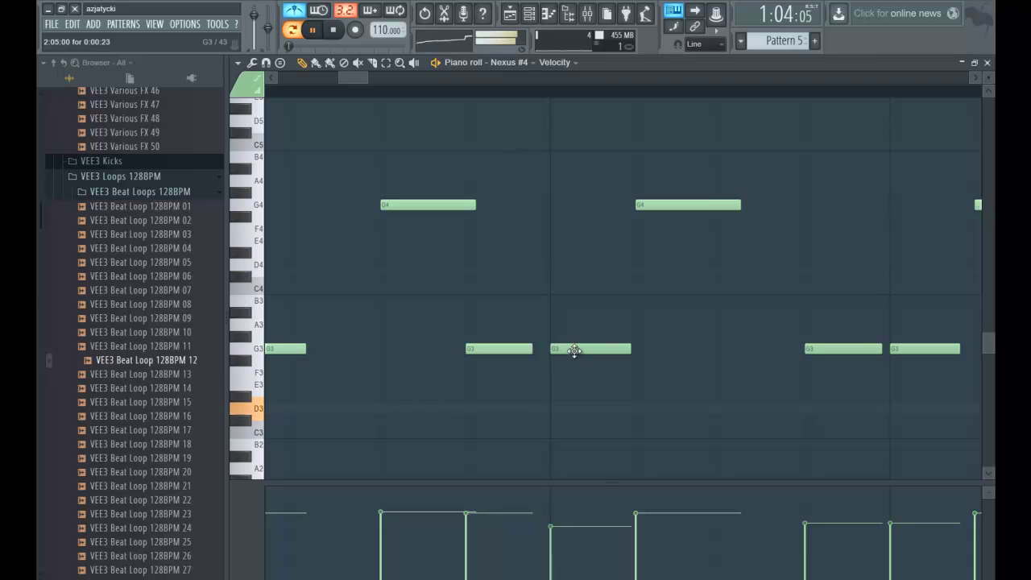
key("space")
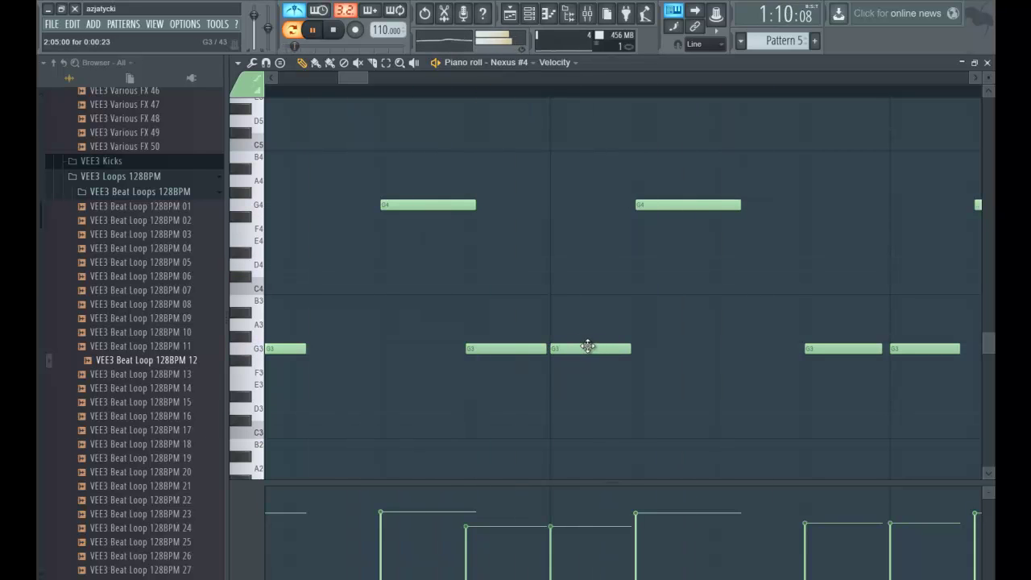
key("space")
Step: With snap set to 1/2 step, move the G3 note at 2:05:00 to 2:06:00 and the G4 note there to 2:07:00
left_click(267, 64)
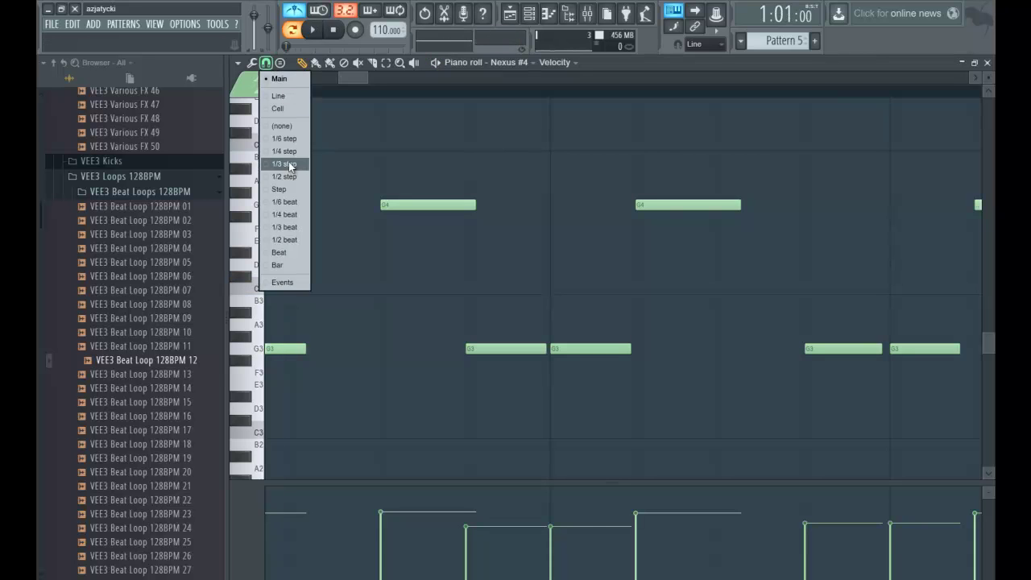
left_click(291, 176)
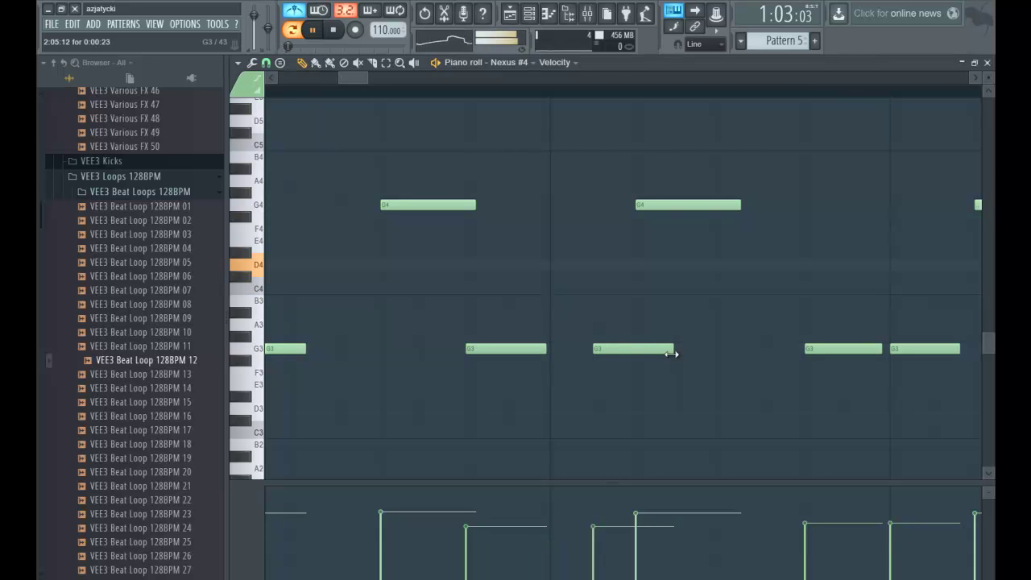
left_click_drag(673, 351, 631, 347)
key("space")
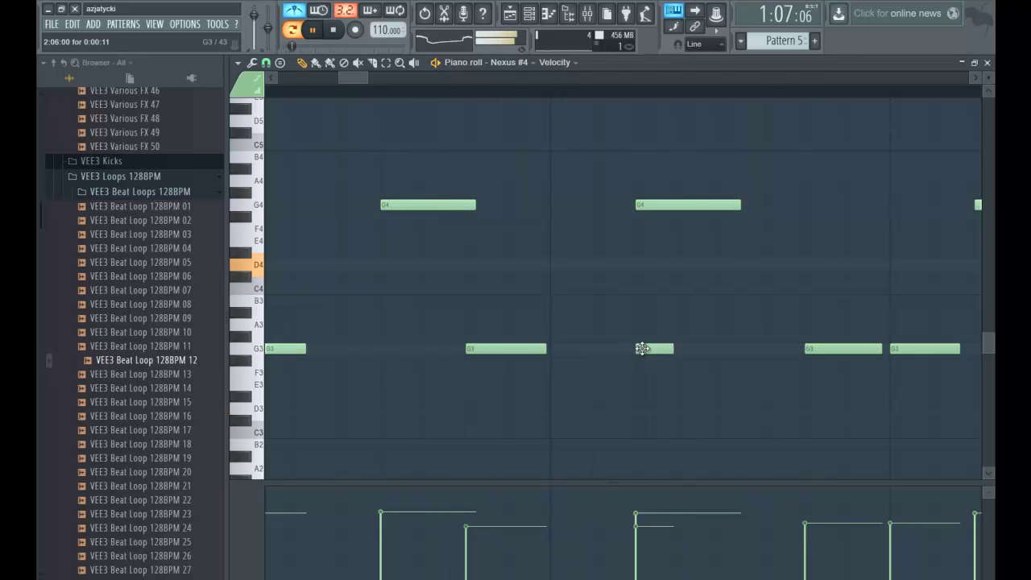
key("space")
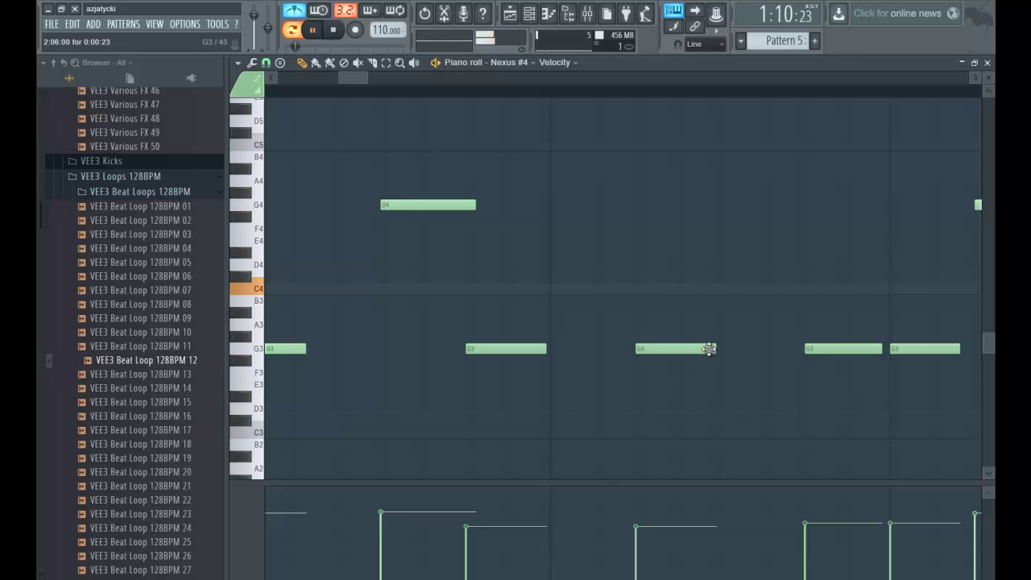
left_click(728, 204)
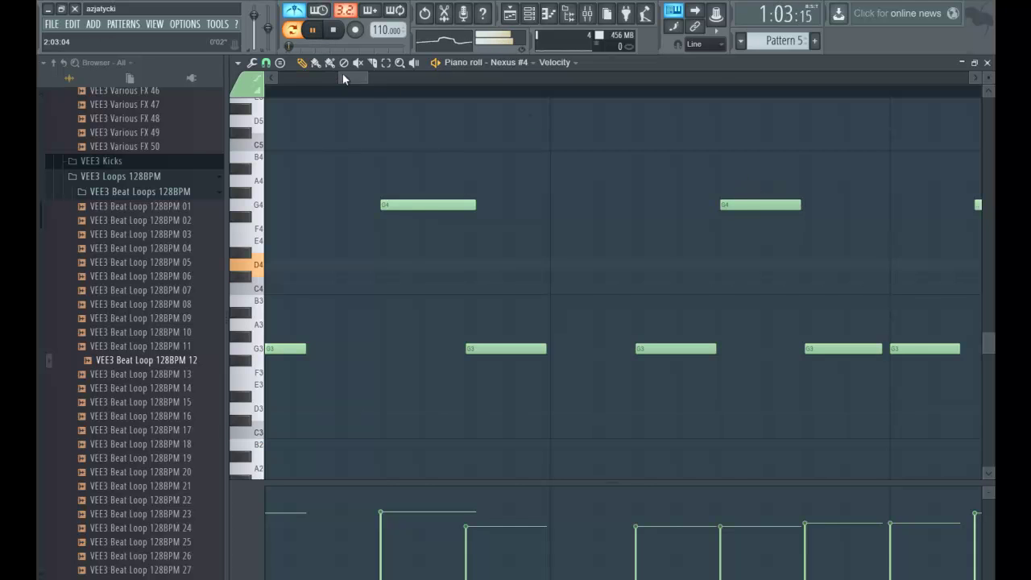
Step: Play the line from bar 2 and move that bar's last G4 note to 2:13:00
left_click_drag(364, 79, 499, 78)
mouse_move(462, 75)
left_mouse_down()
mouse_move(402, 75)
mouse_move(476, 85)
left_mouse_up()
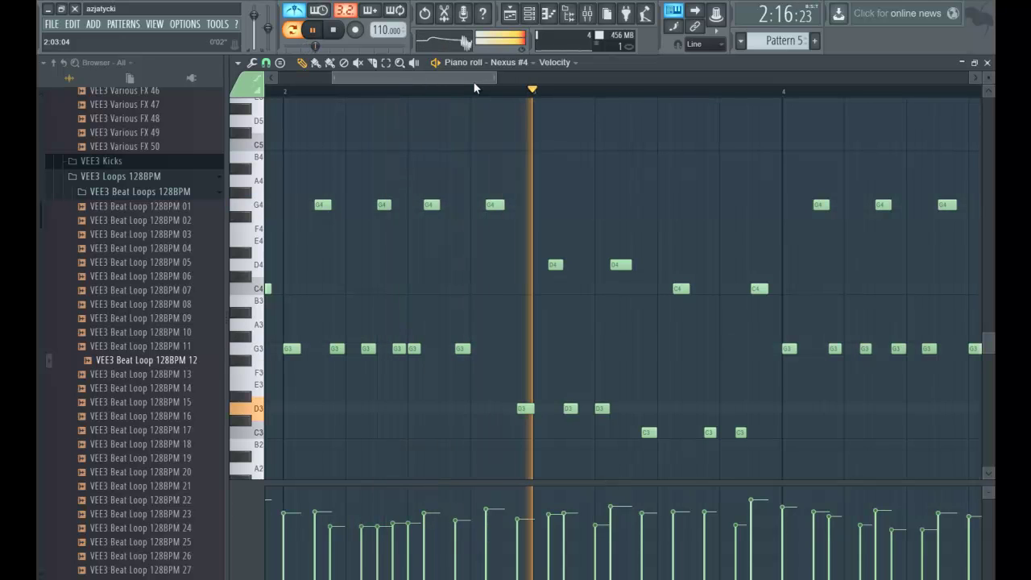
key("space")
key("space")
left_click(374, 92)
scroll(375, 92, "up", 2)
key("space")
key("space")
left_click_drag(521, 205, 511, 204)
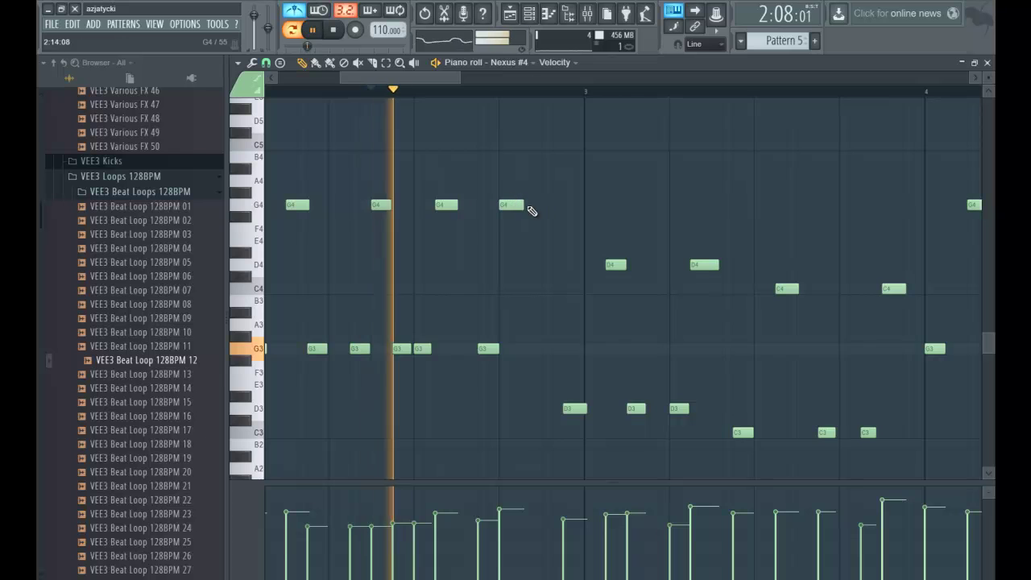
Step: Add a G3 note at 2:15:00 and delete the D3 note at the end of bar 2
key("space")
key("space")
left_click(539, 349)
key("space")
key("space")
left_click_drag(539, 349, 553, 350)
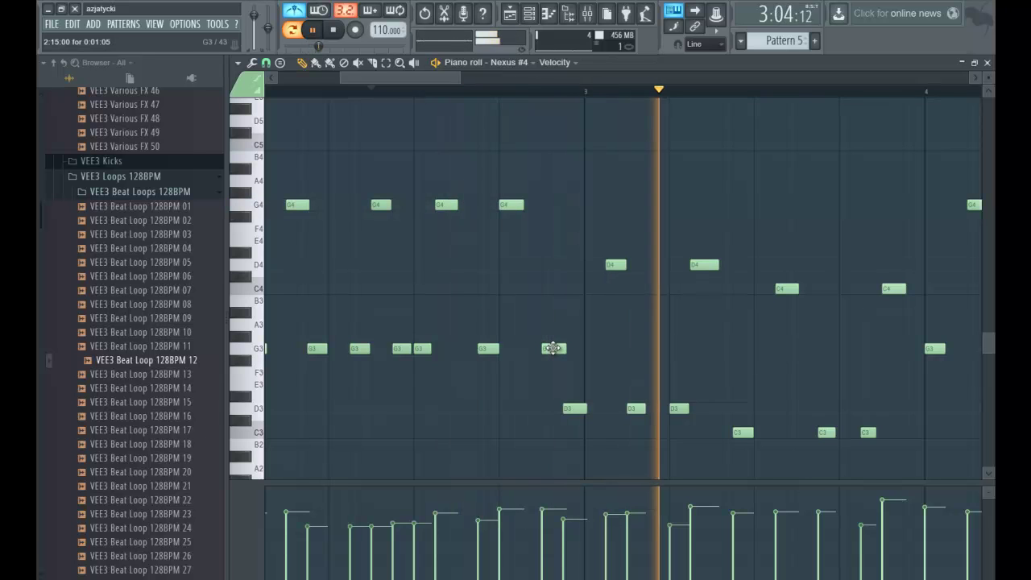
left_click_drag(571, 409, 586, 411)
right_click(588, 410)
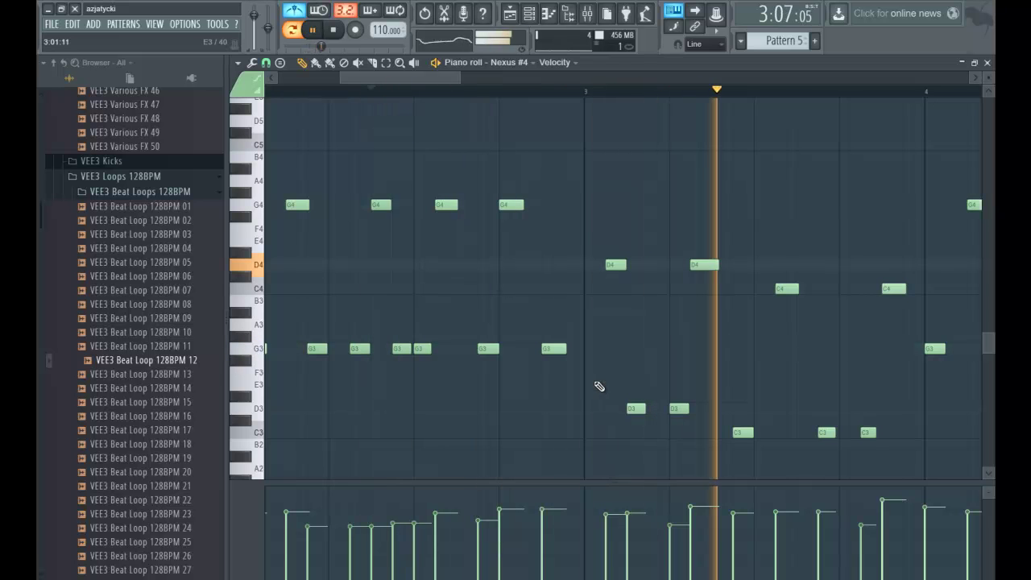
Step: Close the piano roll and play the arrangement in the playlist in song mode
key("space")
left_click(986, 63)
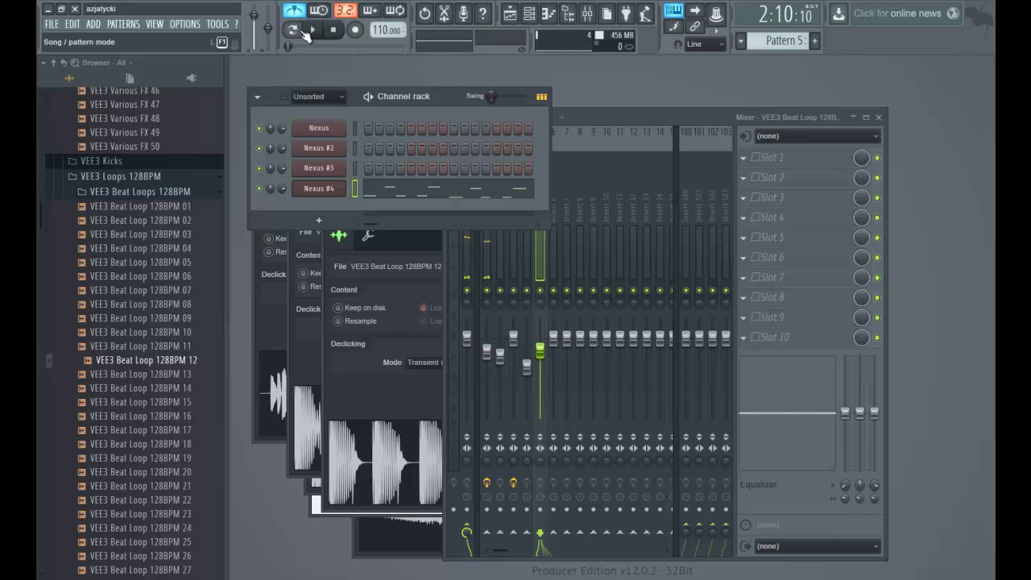
left_click(511, 14)
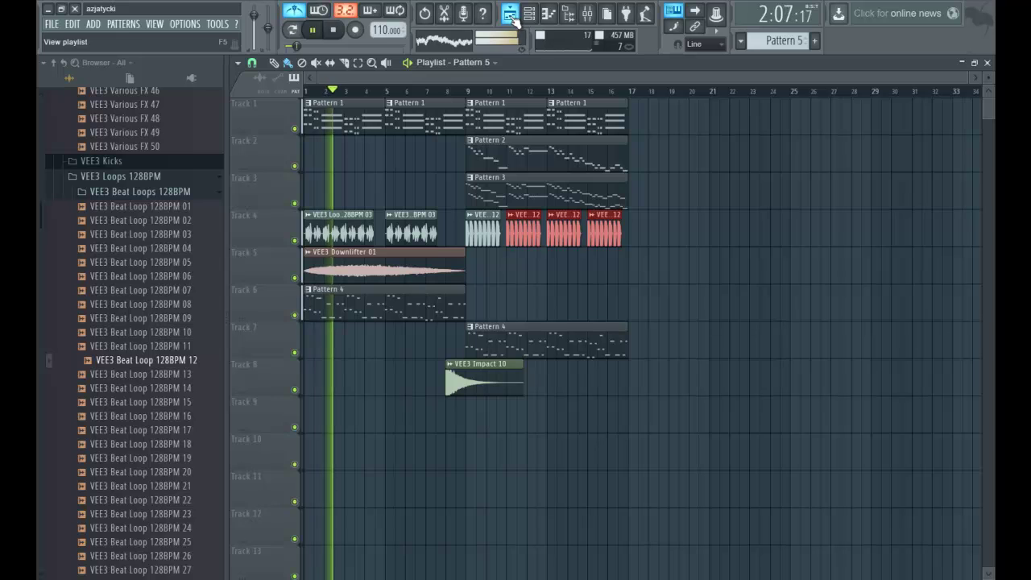
key("space")
Step: Set the project tempo to 128 BPM
right_click(383, 31)
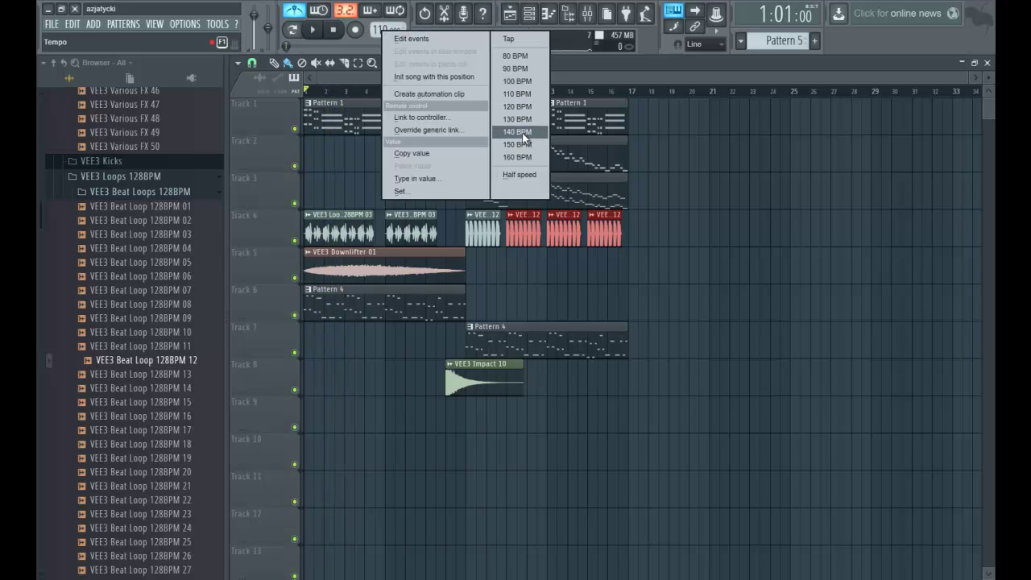
left_click(517, 107)
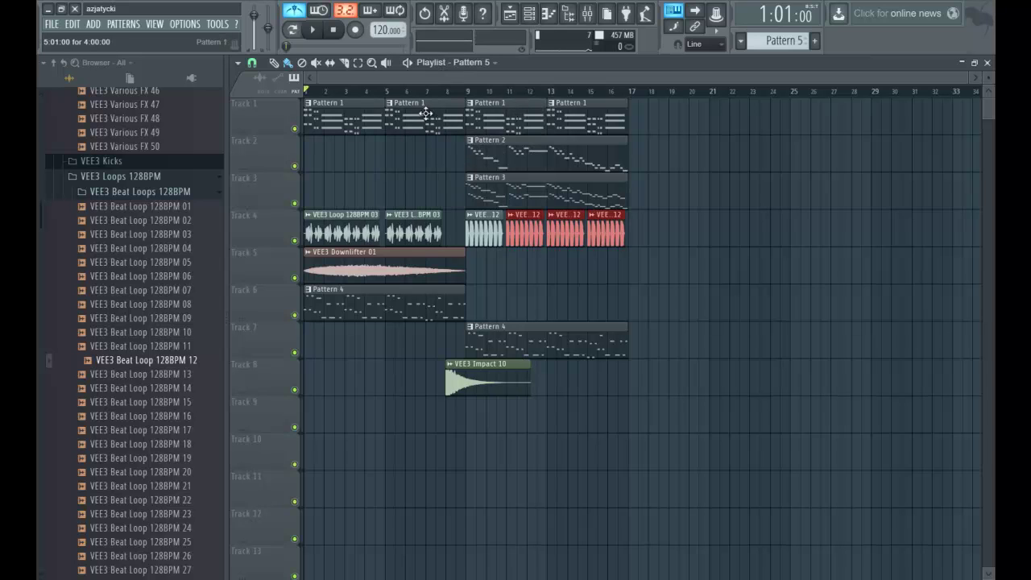
left_click_drag(377, 28, 378, 560)
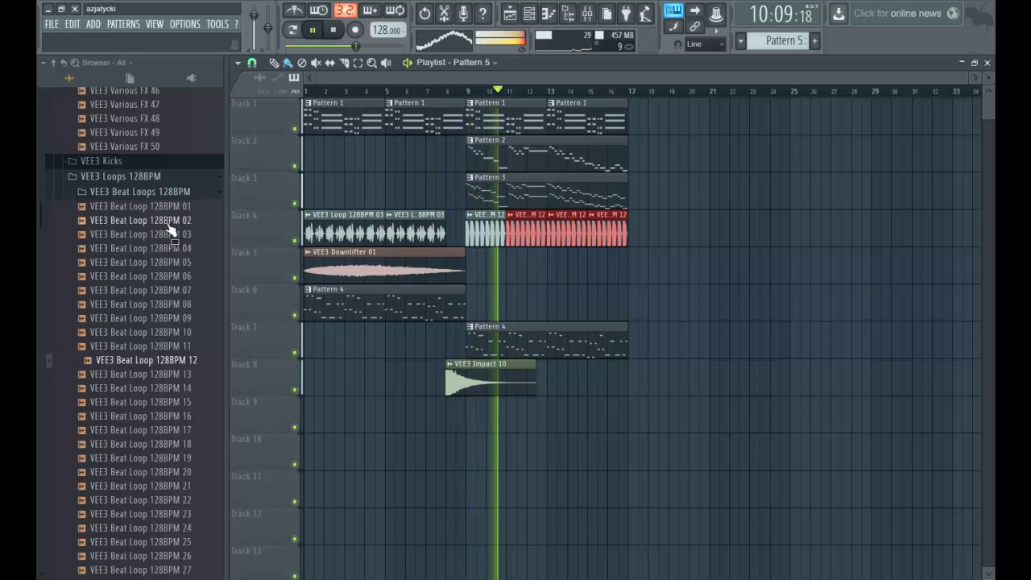
Step: Stop playback, look through the VEE3 Loops 128BPM folder and its subfolders, and audition VEE3 Loop 128BPM 45
left_click(167, 195)
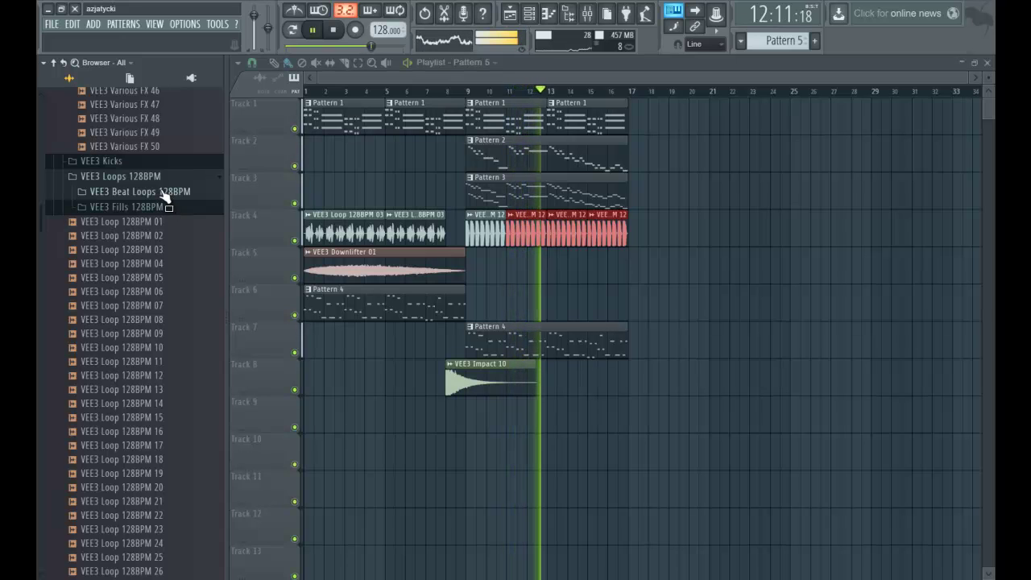
key("space")
left_click(160, 249)
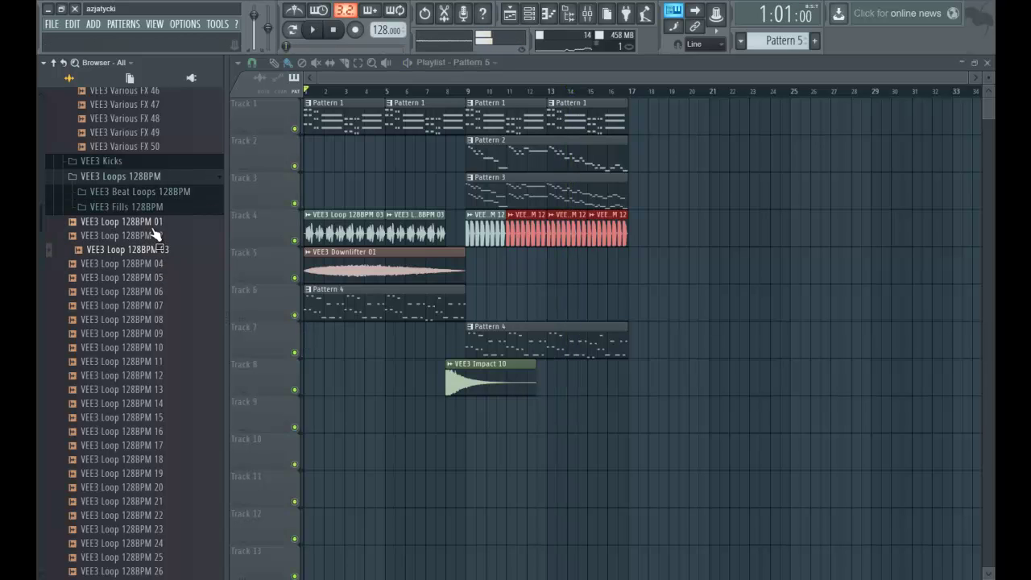
left_click(152, 193)
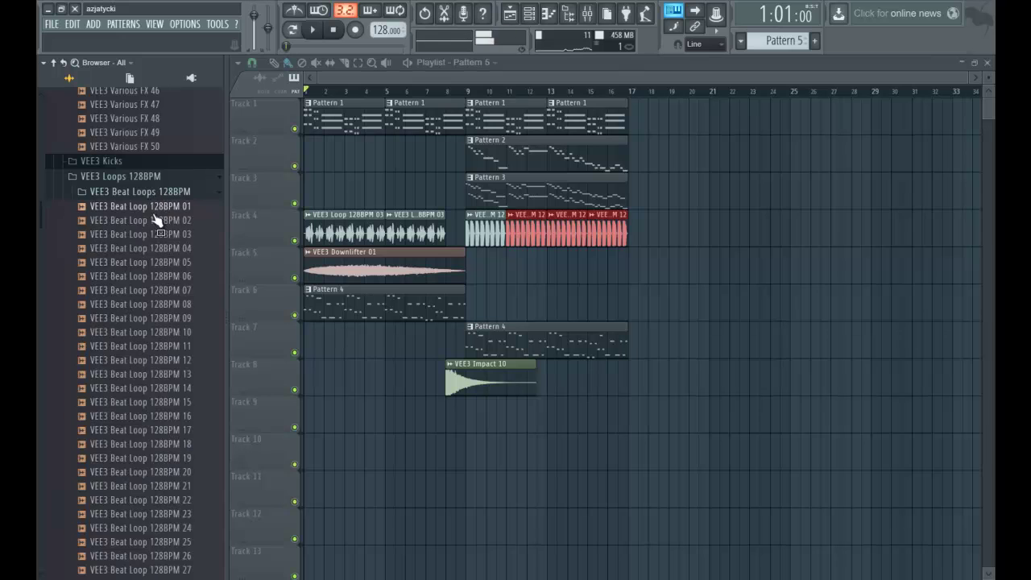
left_click(164, 193)
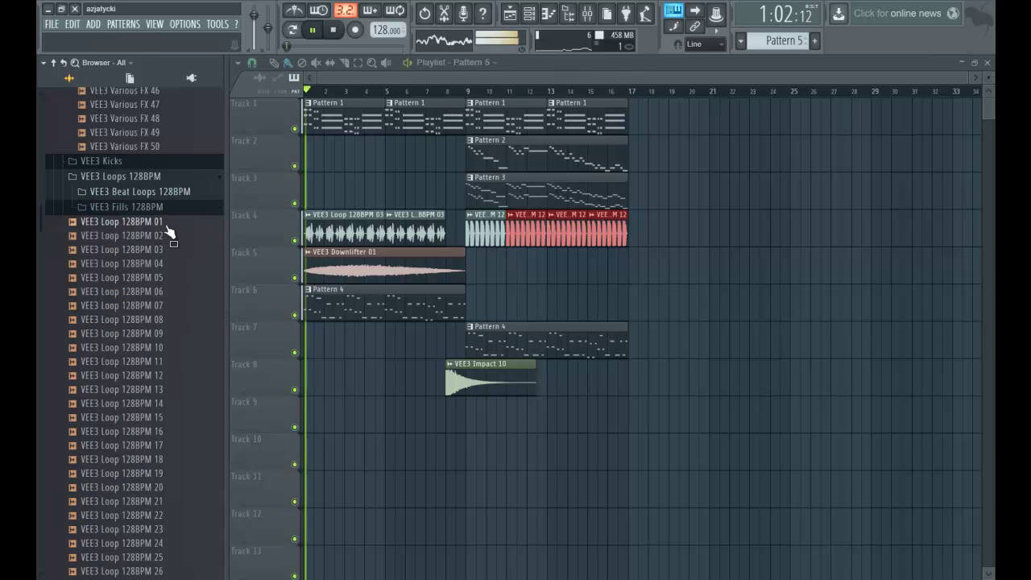
left_click(157, 208)
left_click(157, 207)
scroll(149, 191, "down", 6)
left_click(146, 224)
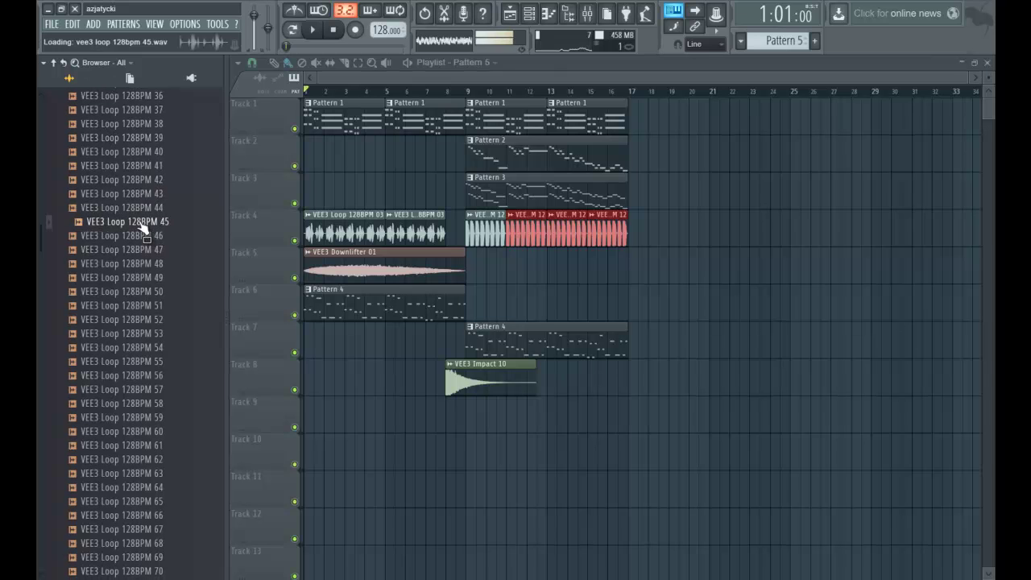
Step: Place VEE3 Loop 128BPM 57 on Track 5 at bar 9 and start song playback
scroll(141, 253, "down", 4)
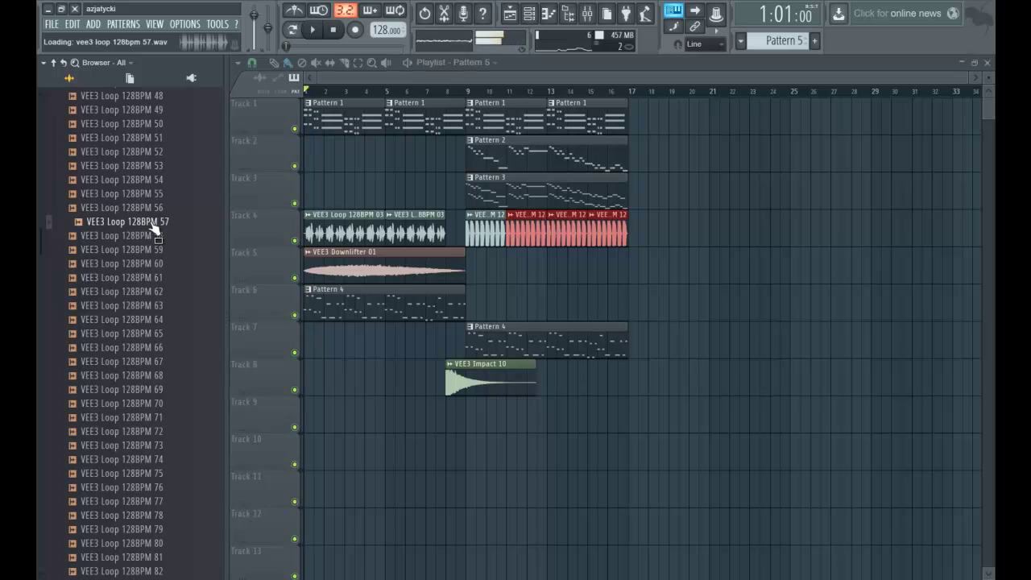
left_click_drag(508, 266, 479, 266)
key("space")
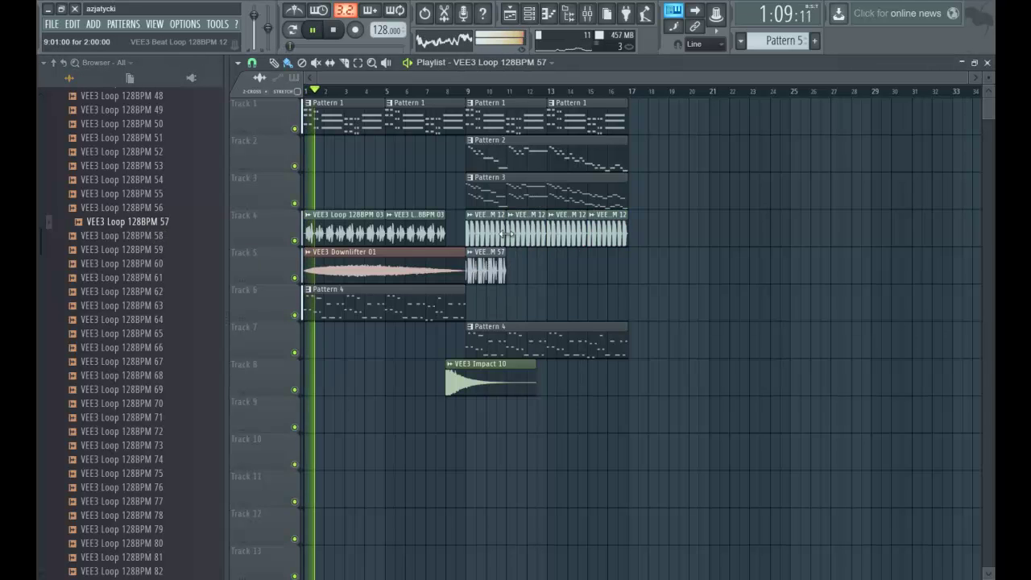
Step: Place copies of the VEE3 Loop 128BPM 03 clip along Track 6 from bar 9, trimming the last one to end at bar 17
scroll(519, 95, "up", 2)
scroll(520, 95, "down", 3)
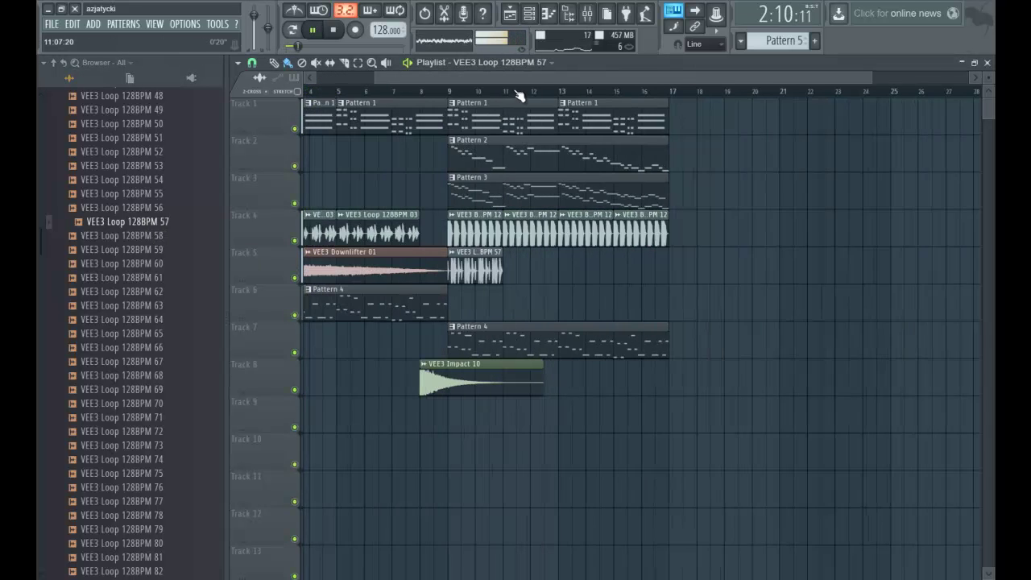
left_click(414, 218)
left_click_drag(460, 302, 627, 307)
right_click(661, 299)
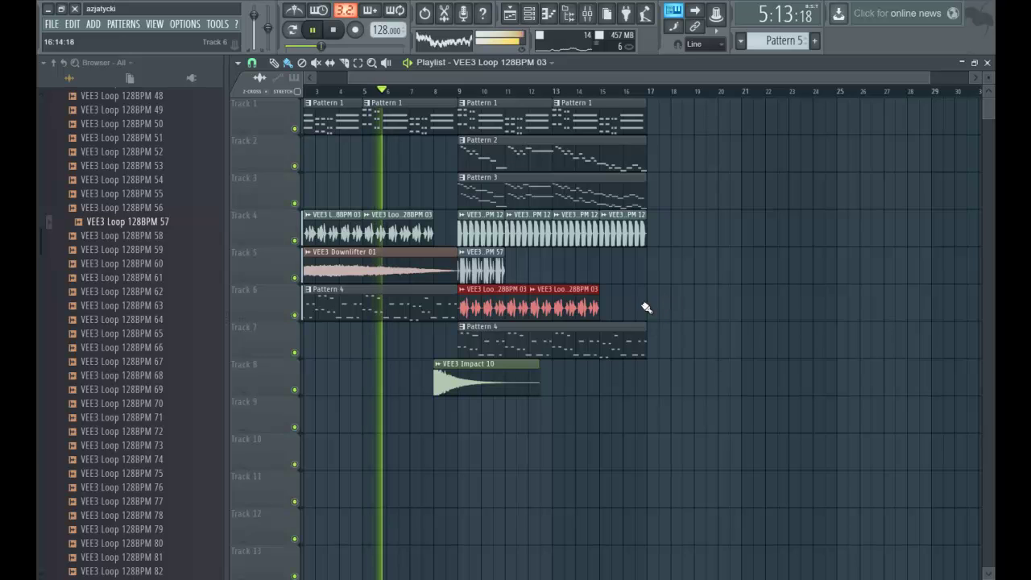
left_click(608, 310)
left_click_drag(670, 290, 650, 289)
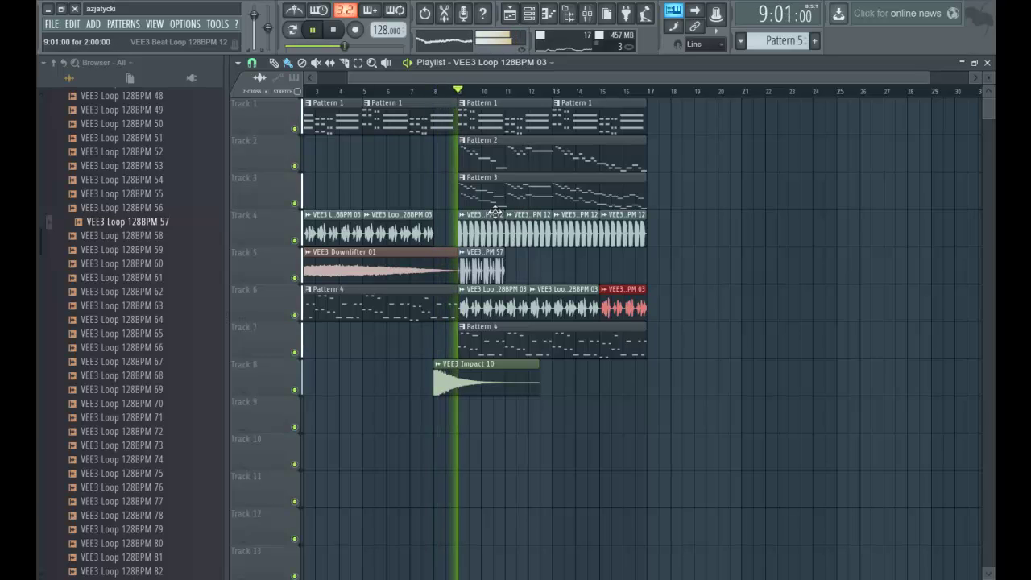
Step: Repeat the VEE3 Loop 128BPM 57 clip along Track 5 up to bar 17 and stop playback
left_click(484, 254)
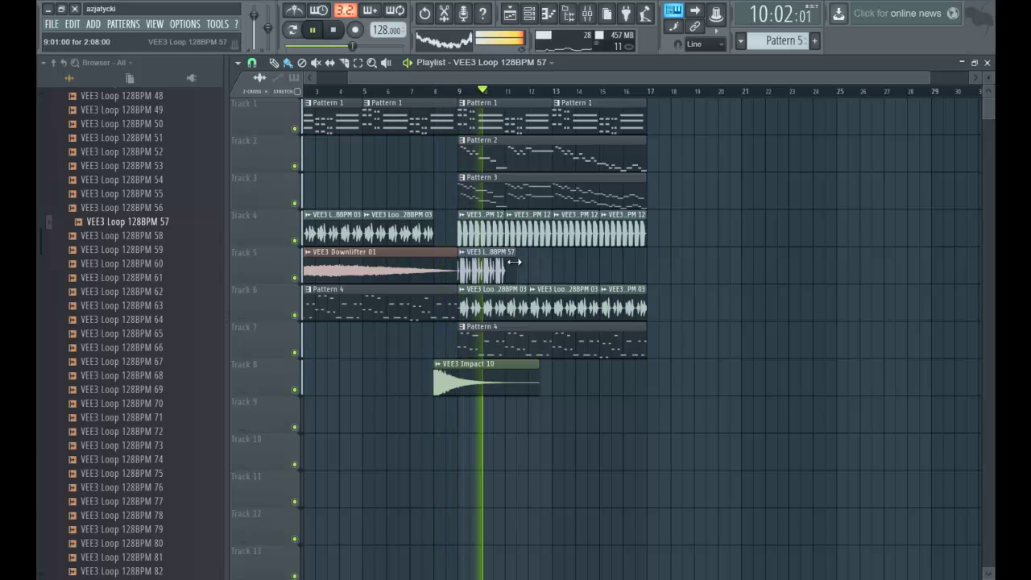
left_click_drag(514, 267, 612, 268)
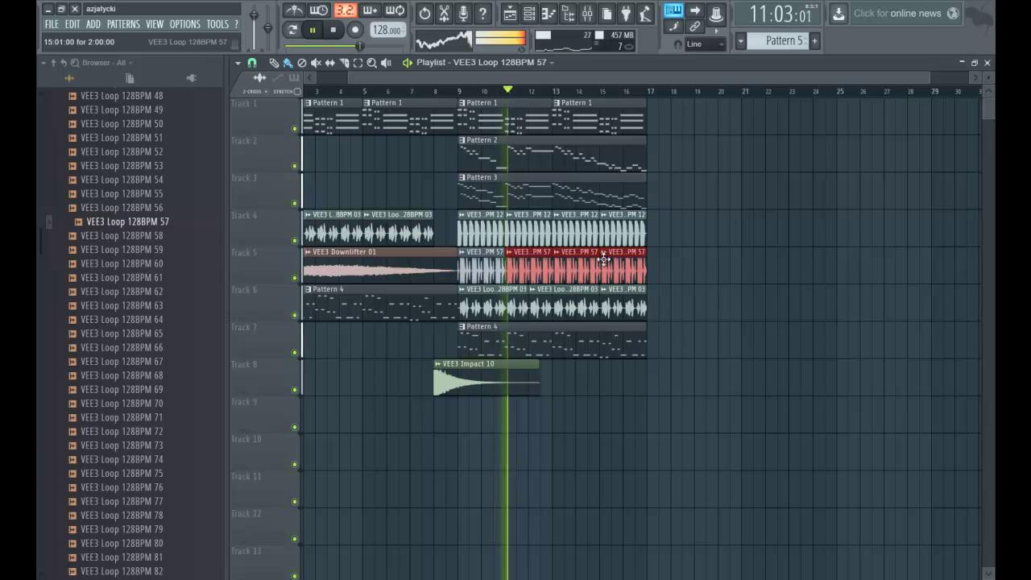
key("space")
Step: Route the VEE3 Loop 128BPM 57 channel to mixer insert 6 and lower that insert's fader
double_click(576, 269)
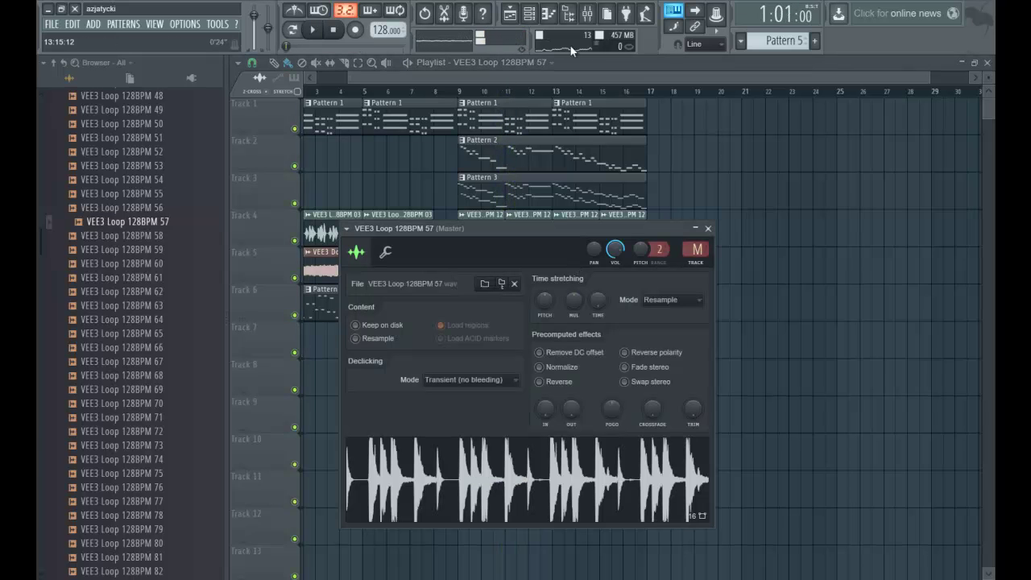
left_click(588, 13)
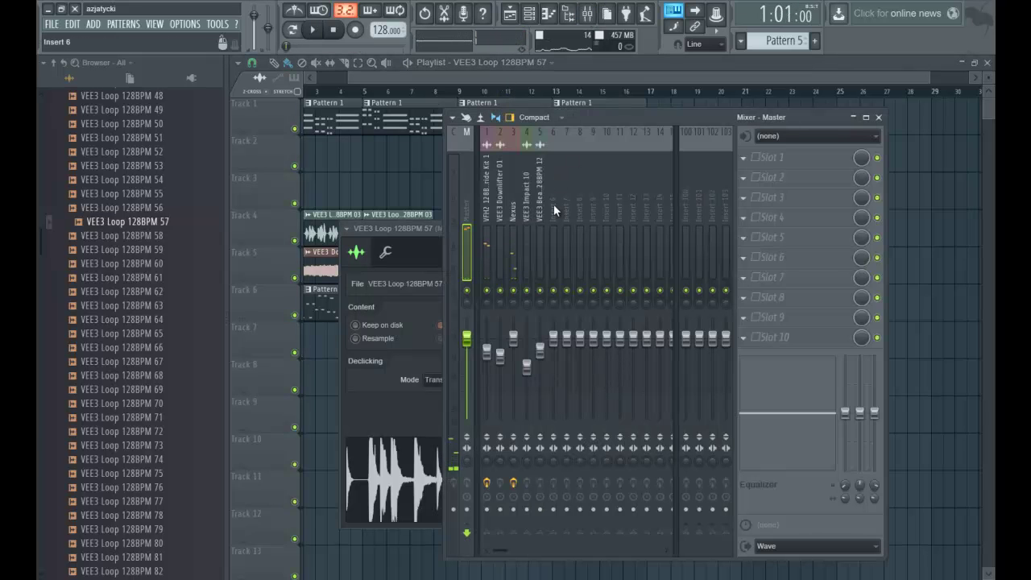
right_click(552, 207)
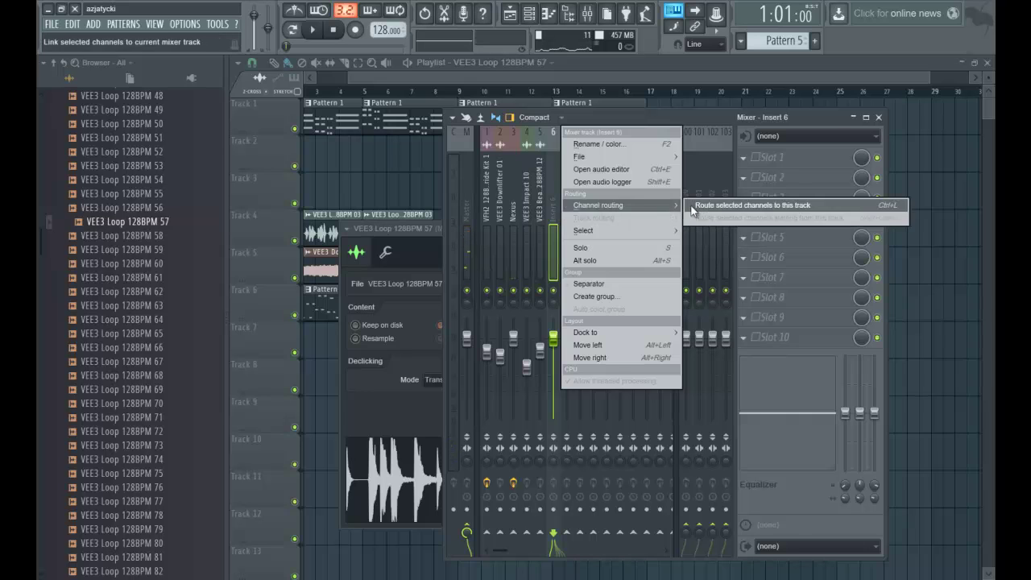
left_click(698, 209)
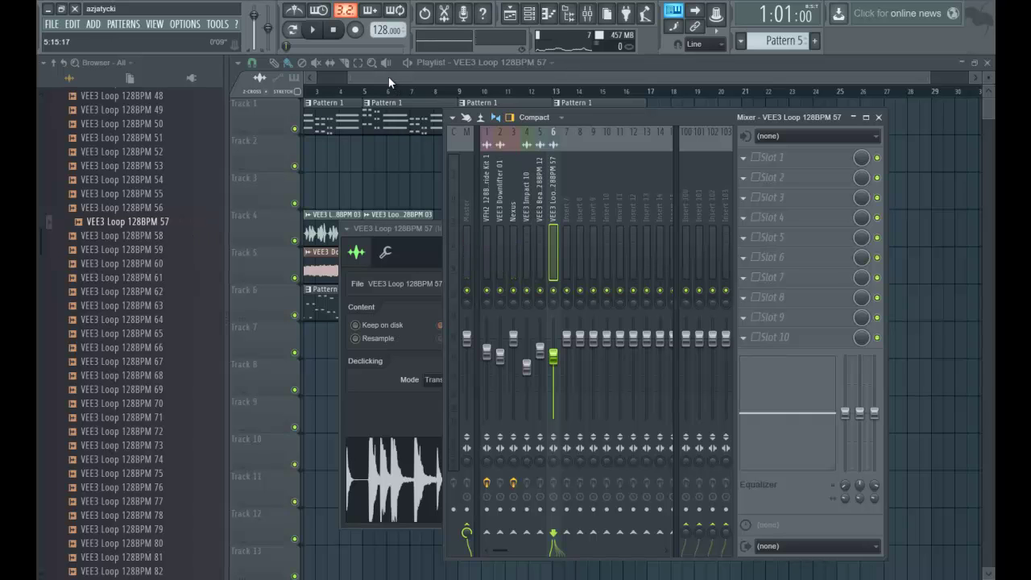
Step: Load IXL Level Meter 2ch from the plugin database into slot 10 of the Master mixer track
key("space")
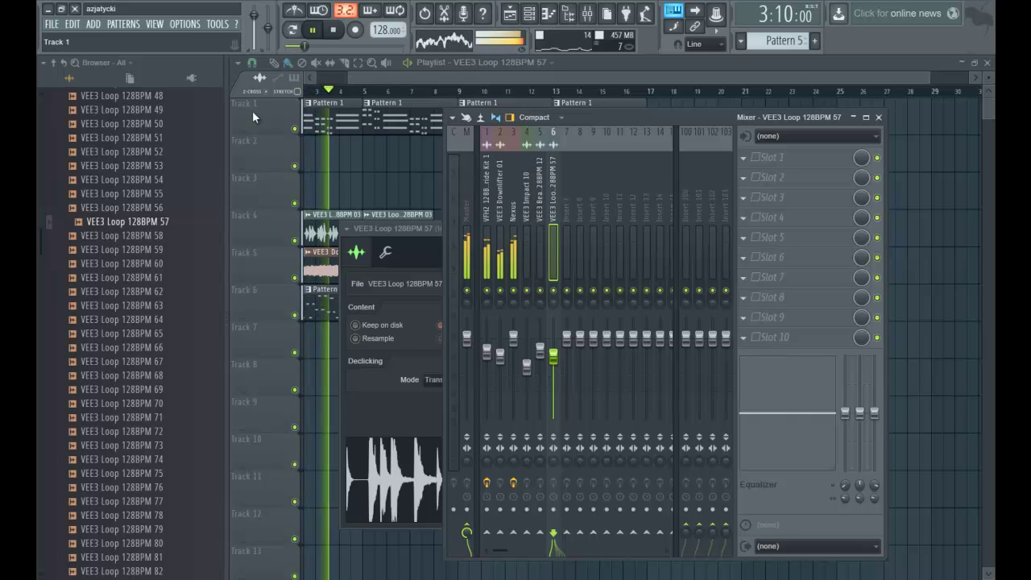
left_click(190, 78)
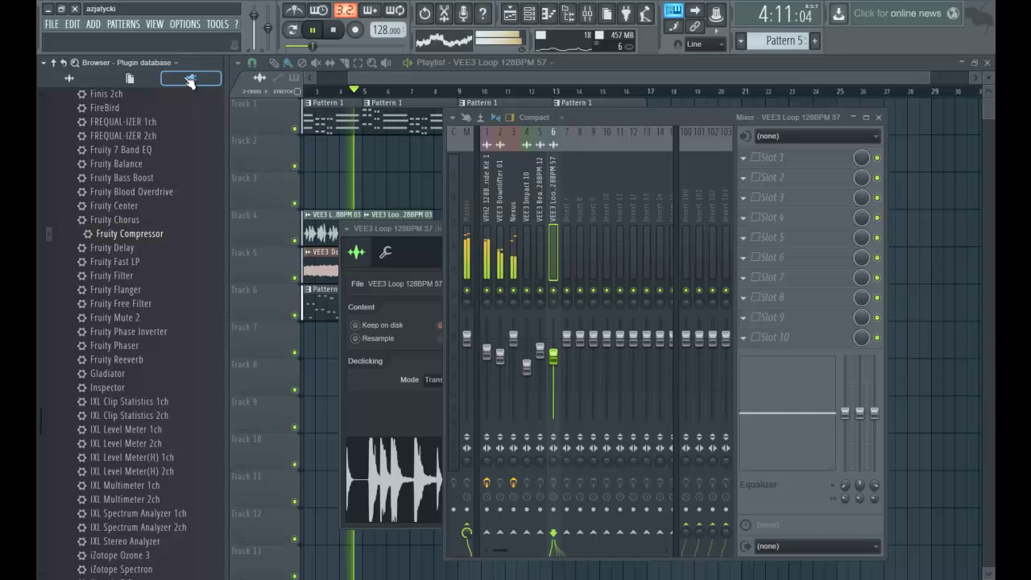
scroll(130, 298, "down", 2)
key("space")
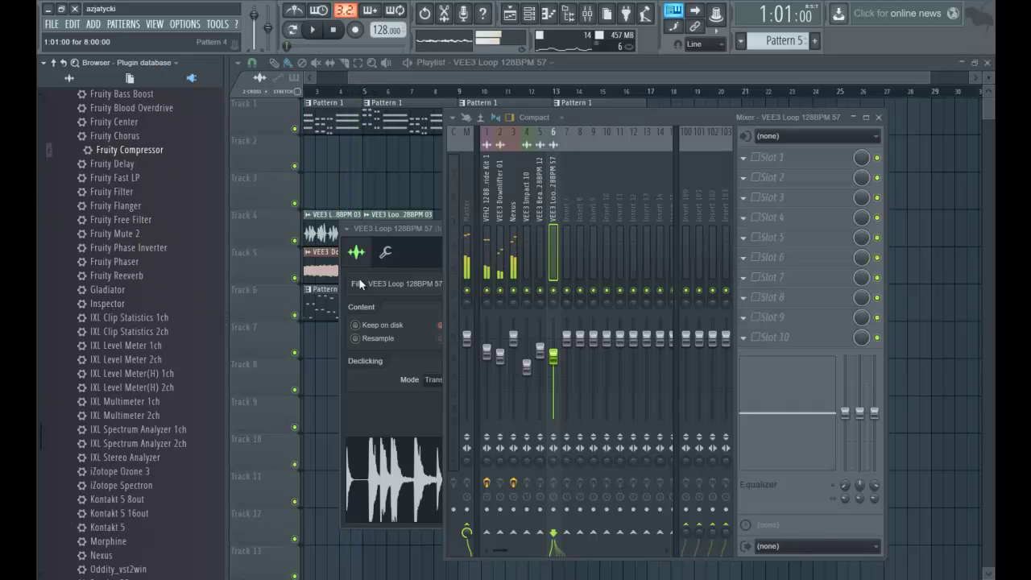
left_click(466, 216)
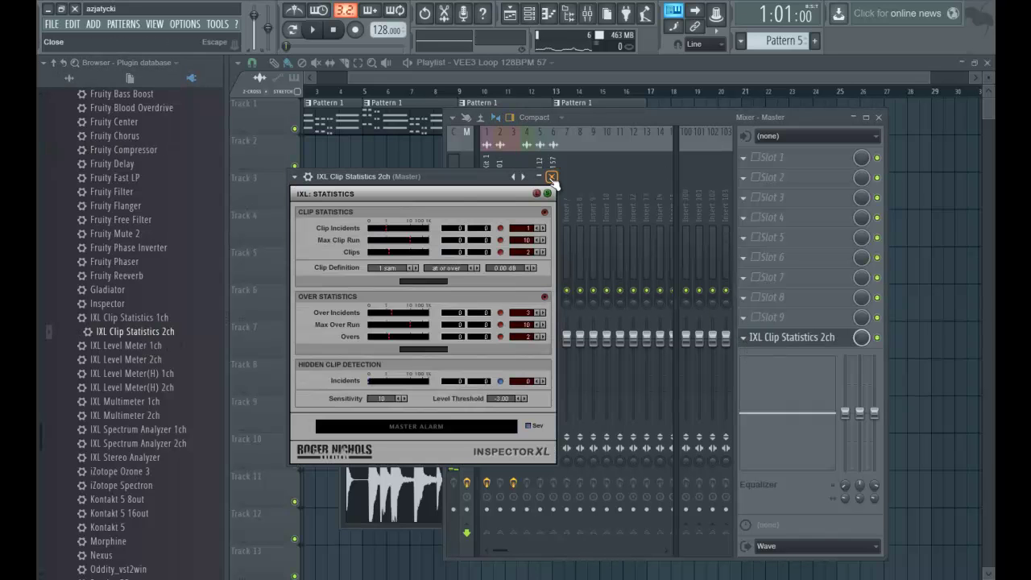
left_click(552, 177)
left_click_drag(129, 359, 745, 338)
Step: Play the song and slightly lower the Nexus mixer track's fader
key("space")
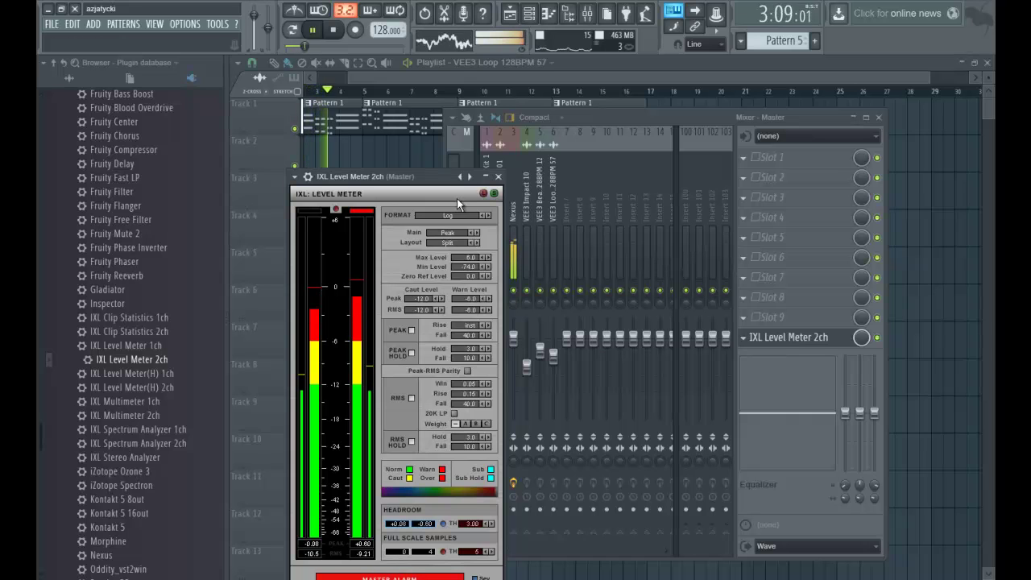
left_click(595, 120)
left_click_drag(513, 338, 514, 342)
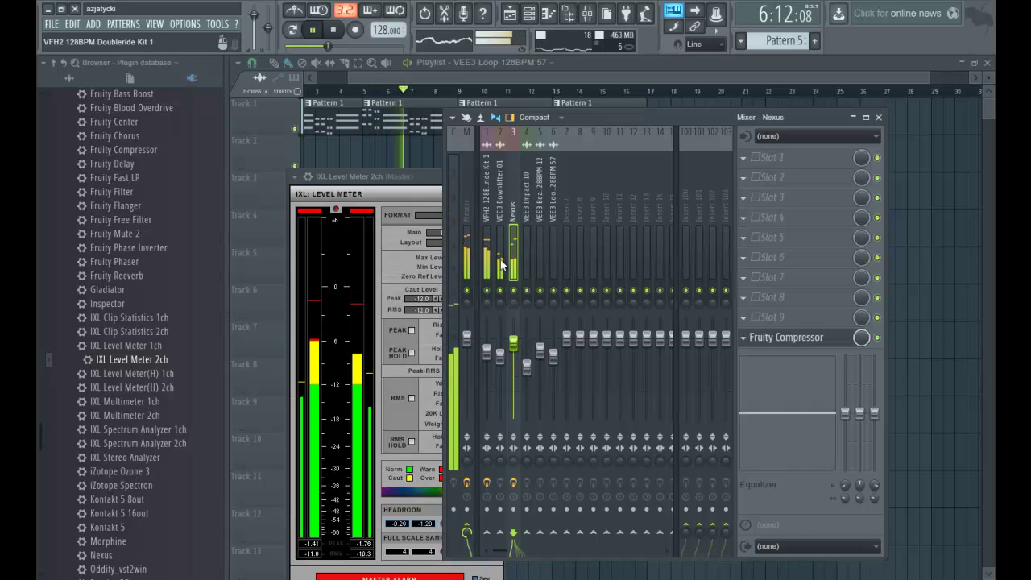
Step: Place a copy of the VEE3 Impact 10 clip on Track 8 at bar 17 in the playlist, then stop playback
left_click(498, 78)
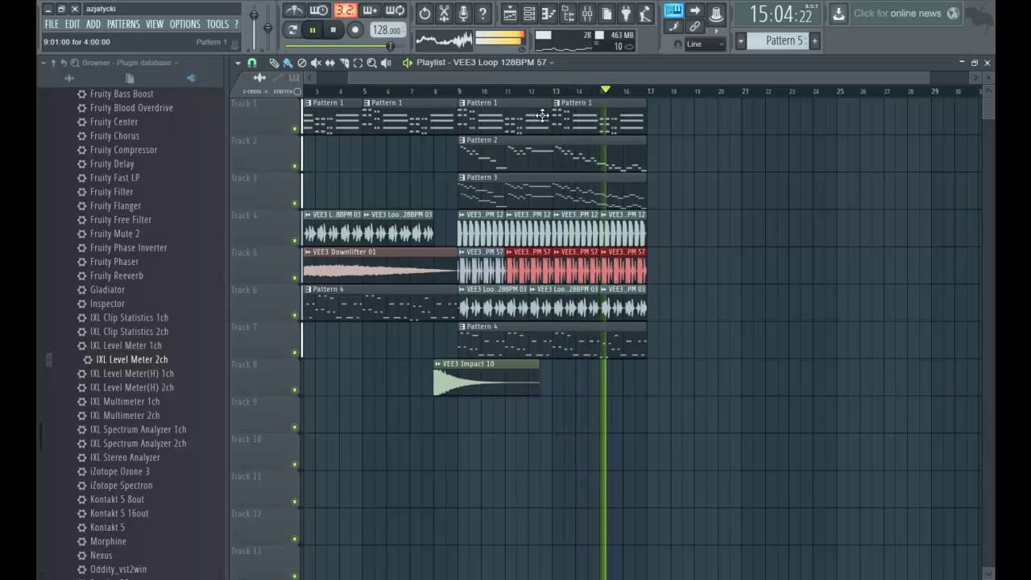
left_click(497, 386)
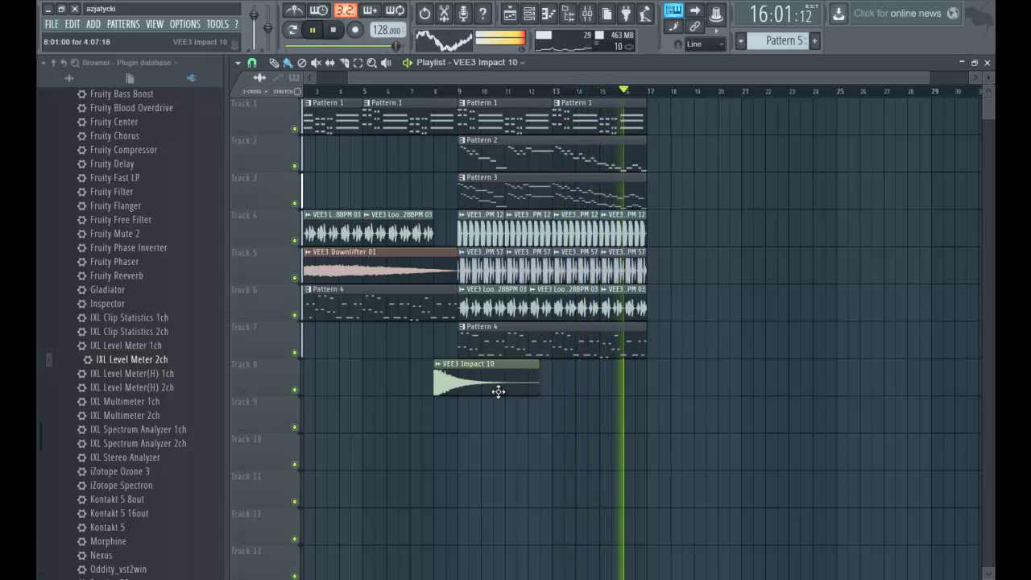
left_click(651, 377)
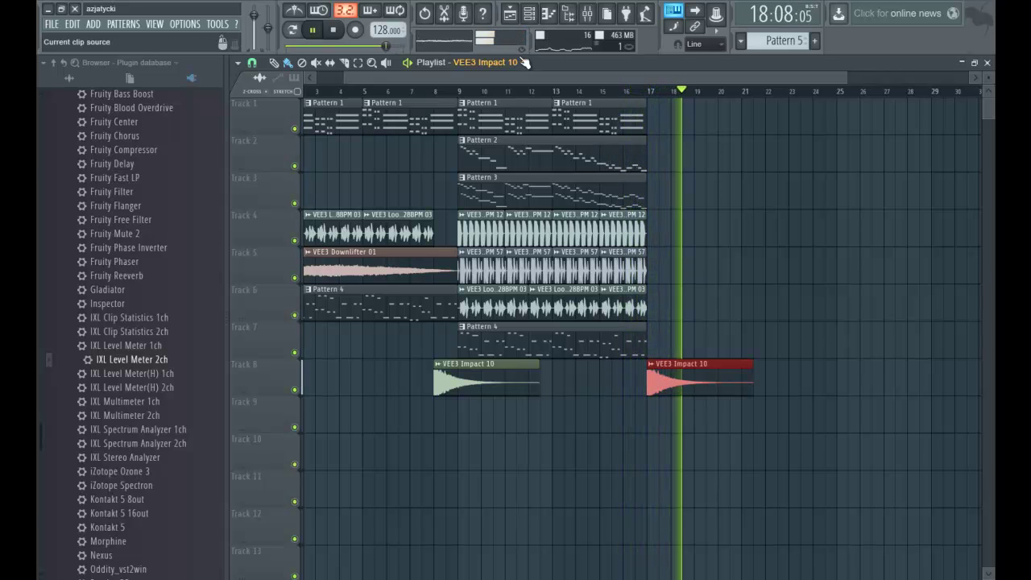
key("space")
Step: Show all channels in the channel rack in place of the playlist and clone the Nexus #4 channel
left_click(510, 15)
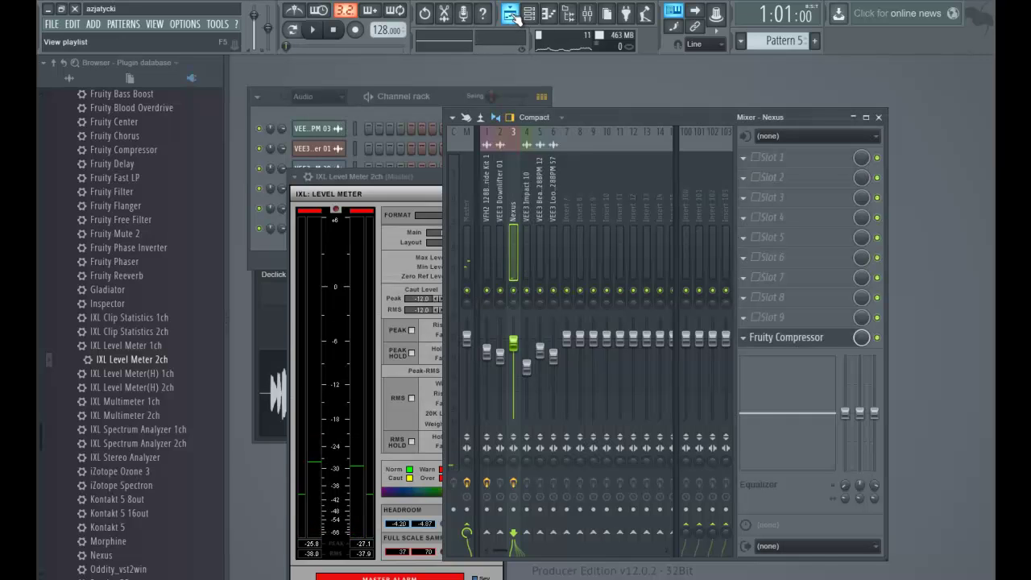
left_click(530, 15)
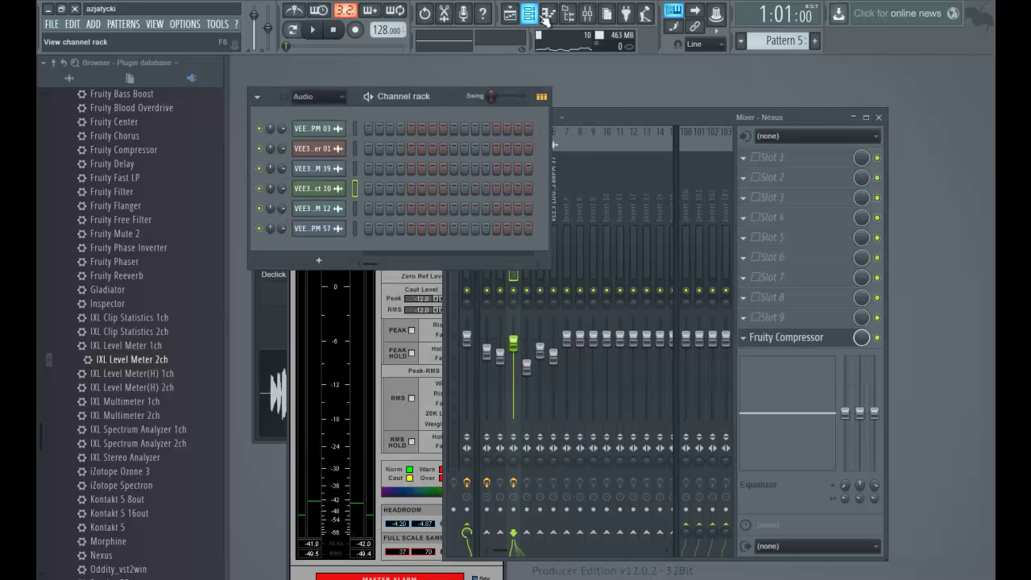
left_click(322, 113)
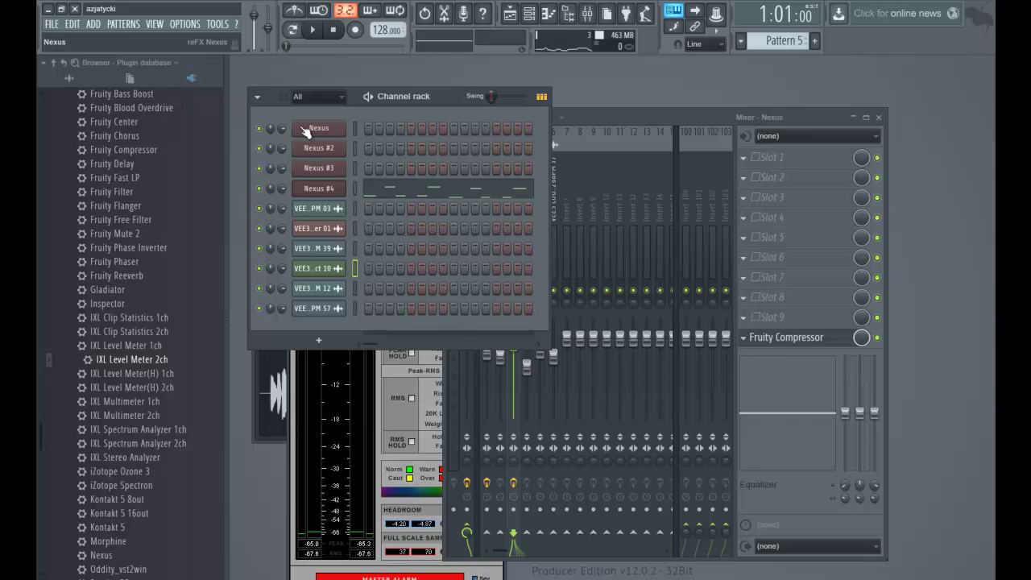
right_click(327, 188)
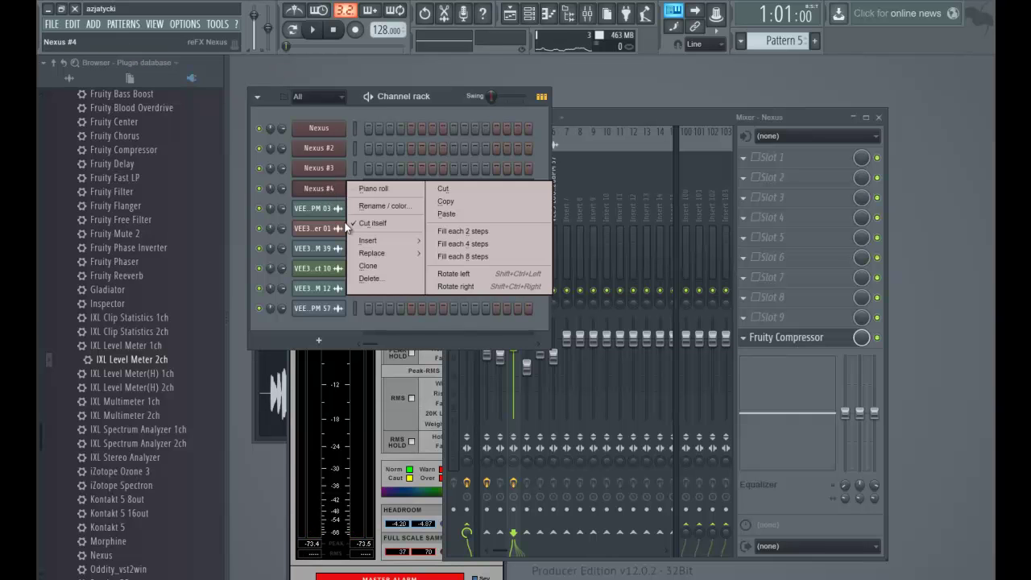
left_click(381, 264)
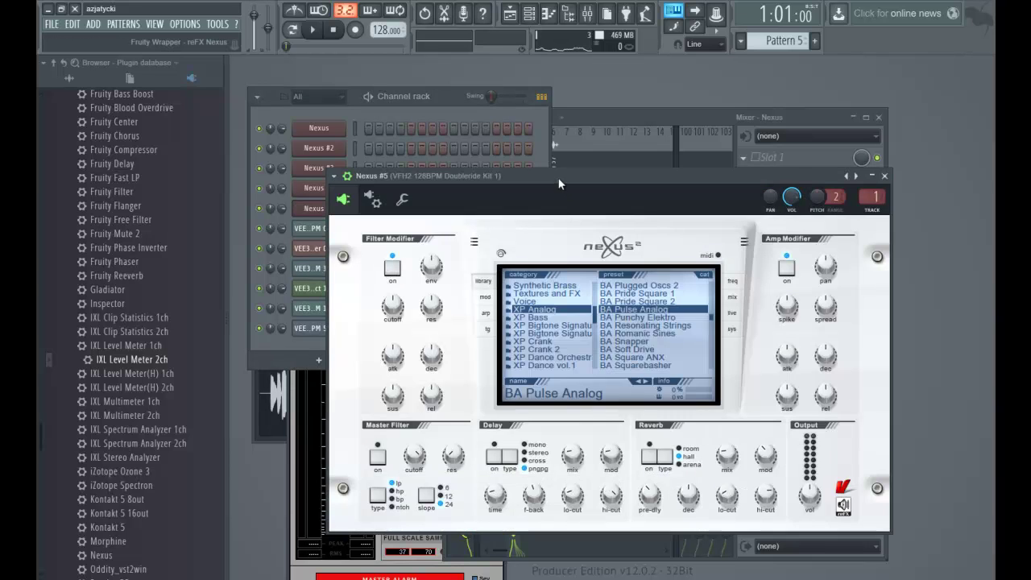
left_click_drag(560, 185, 537, 160)
Step: Look through the presets of the XP House vol.1 category in the cloned Nexus for a suitable sound
scroll(527, 325, "down", 3)
scroll(531, 291, "down", 2)
left_click(547, 314)
scroll(630, 287, "down", 5)
scroll(627, 283, "down", 6)
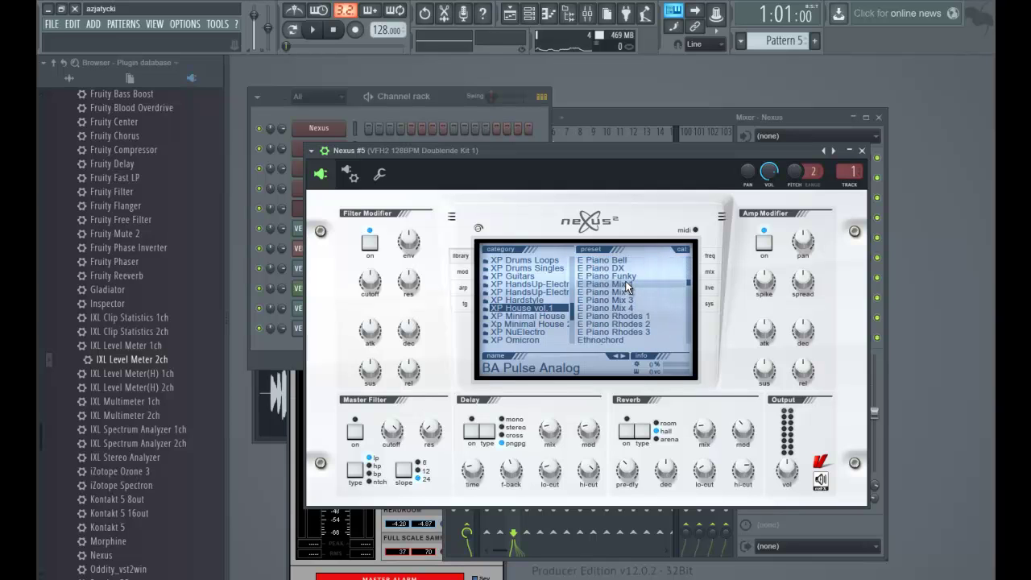
scroll(627, 287, "down", 8)
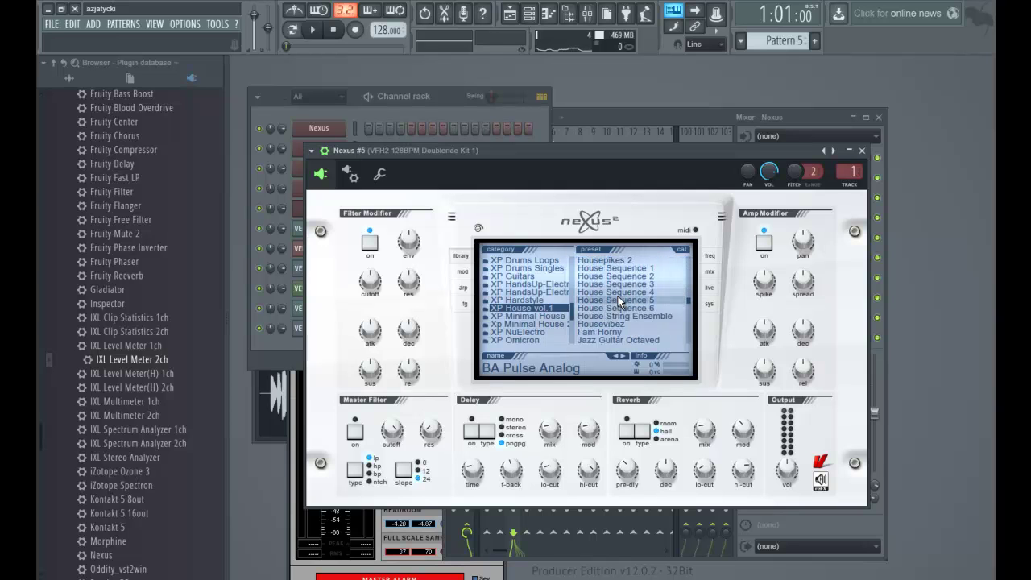
scroll(618, 301, "down", 10)
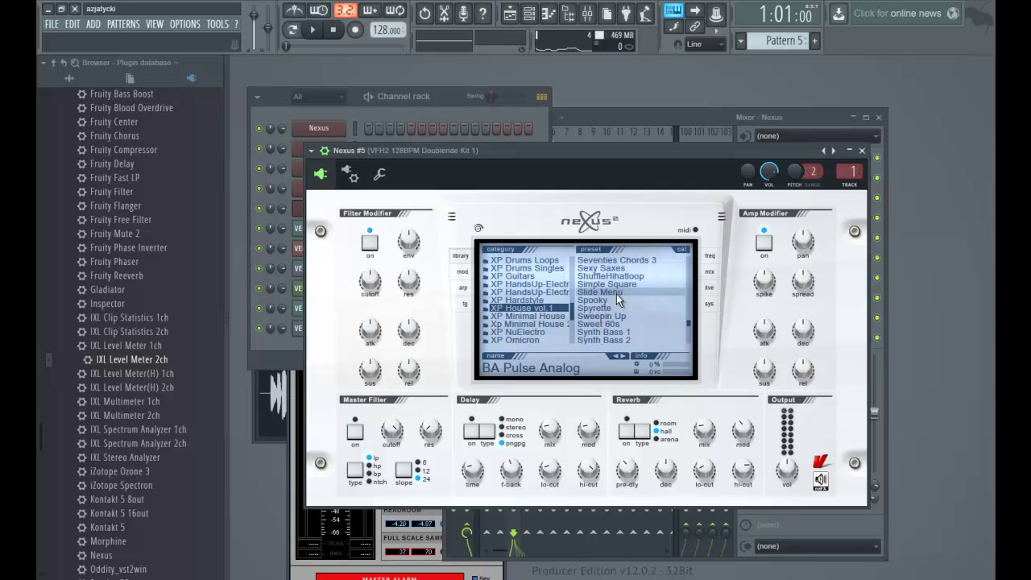
scroll(547, 294, "up", 3)
scroll(547, 294, "up", 3)
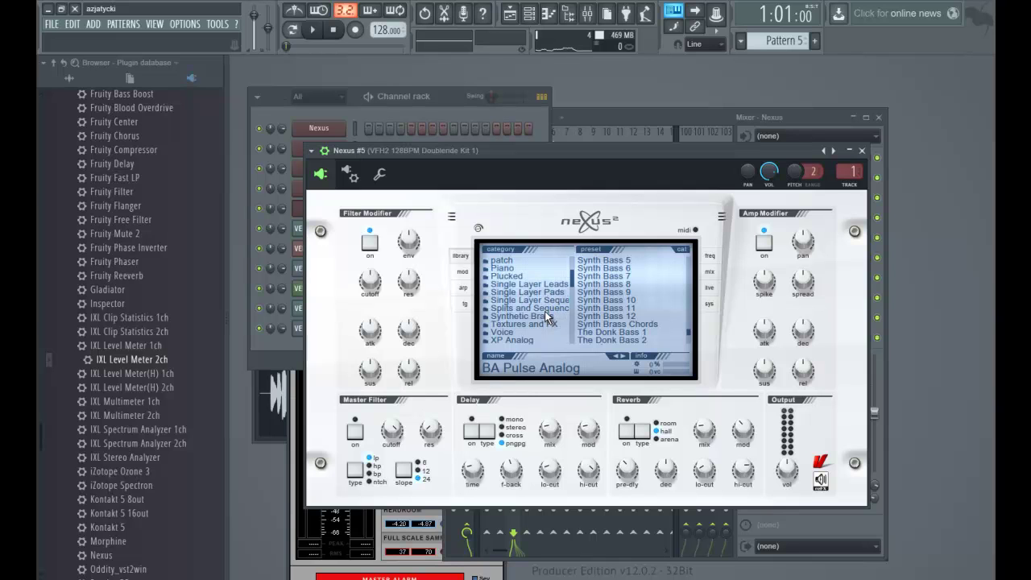
Step: Load the AR Dance Lineup A preset from the Single Layer Sequences category and try it out
left_click(545, 306)
scroll(609, 290, "down", 2)
left_click(609, 287)
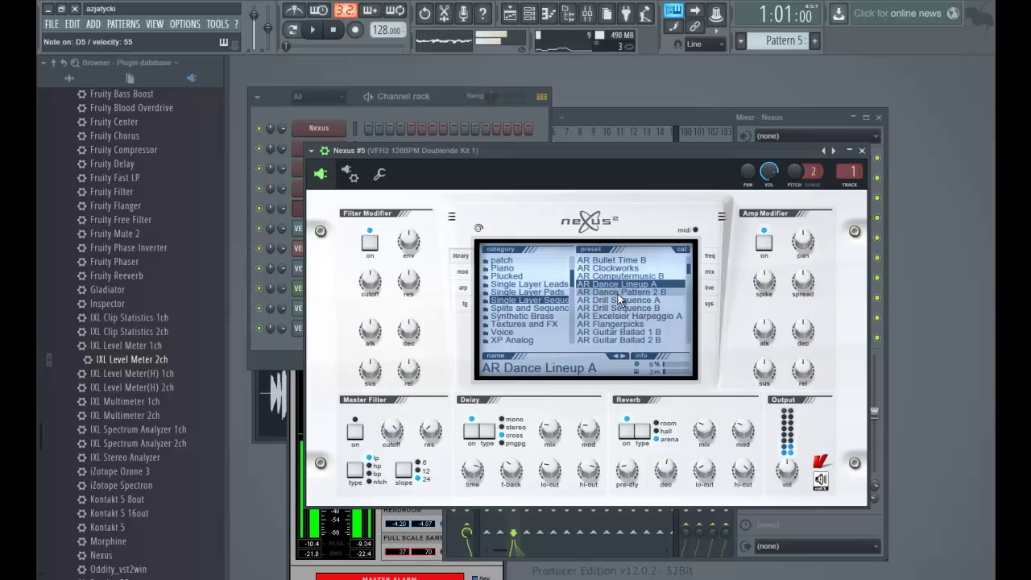
Step: Play the song with the playlist shown and record a live Nexus #5 performance into Pattern 5, stopping around bar 26
left_click(827, 117)
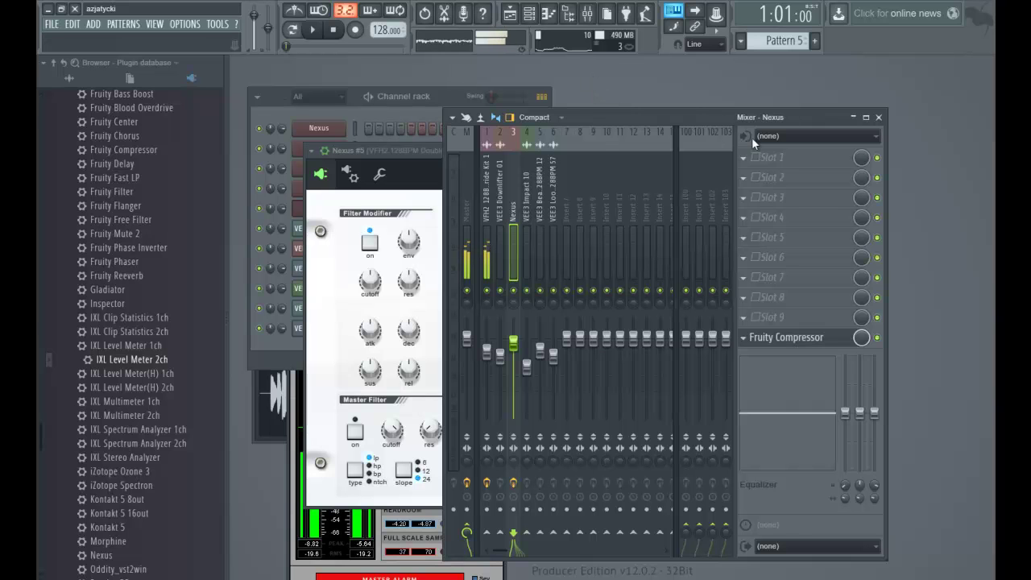
left_click(445, 94)
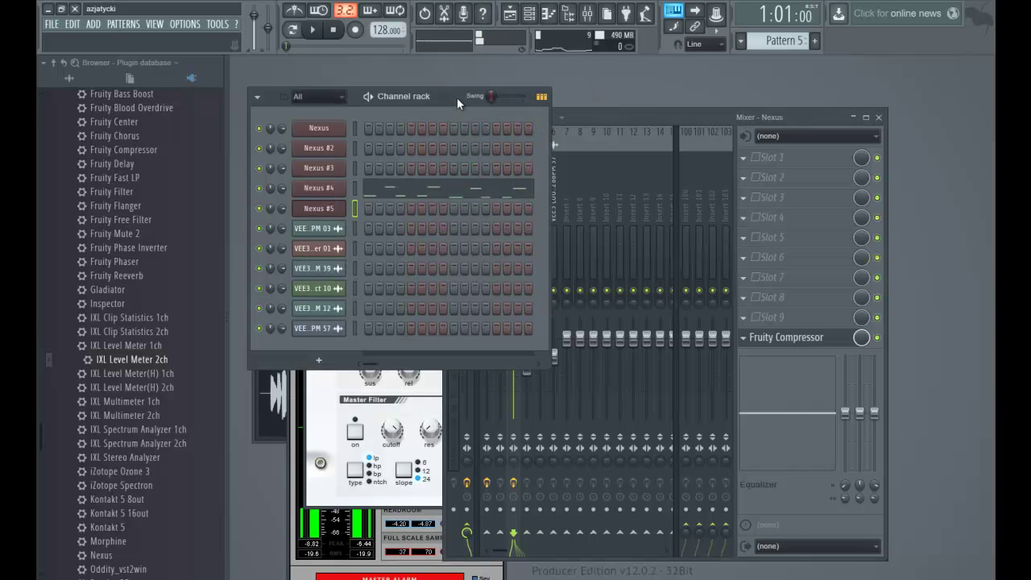
left_click(313, 31)
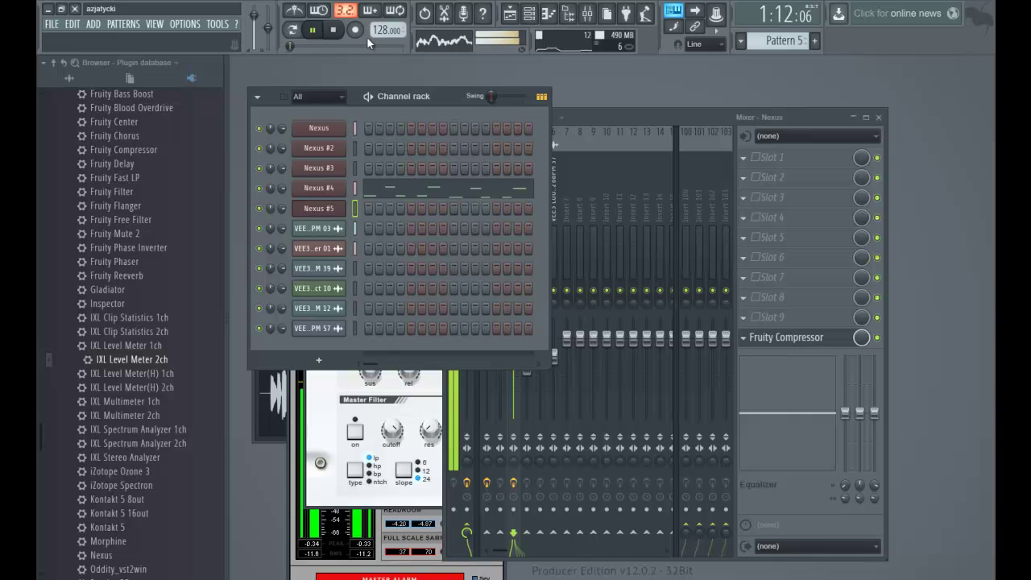
left_click(510, 14)
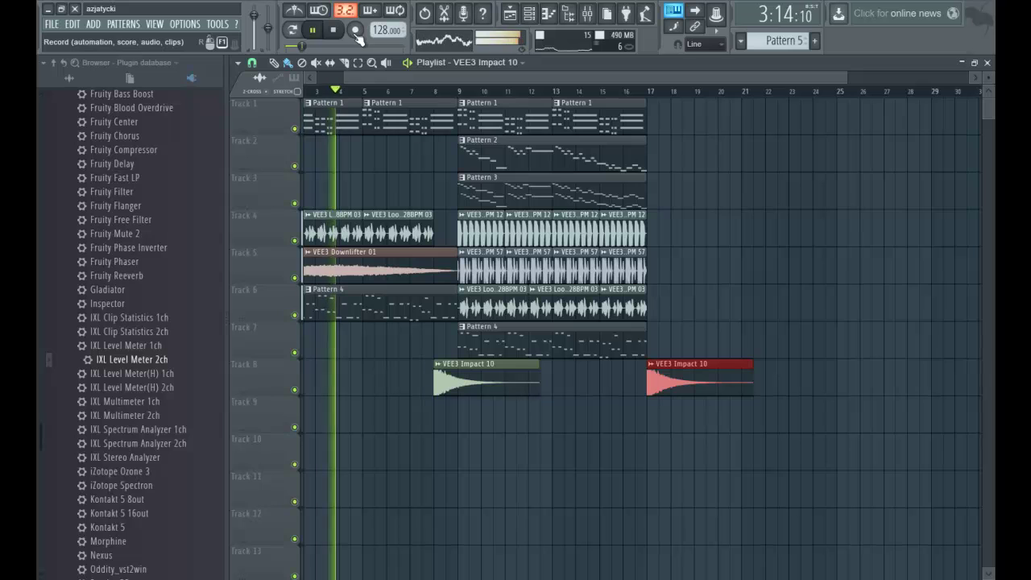
left_click(514, 18)
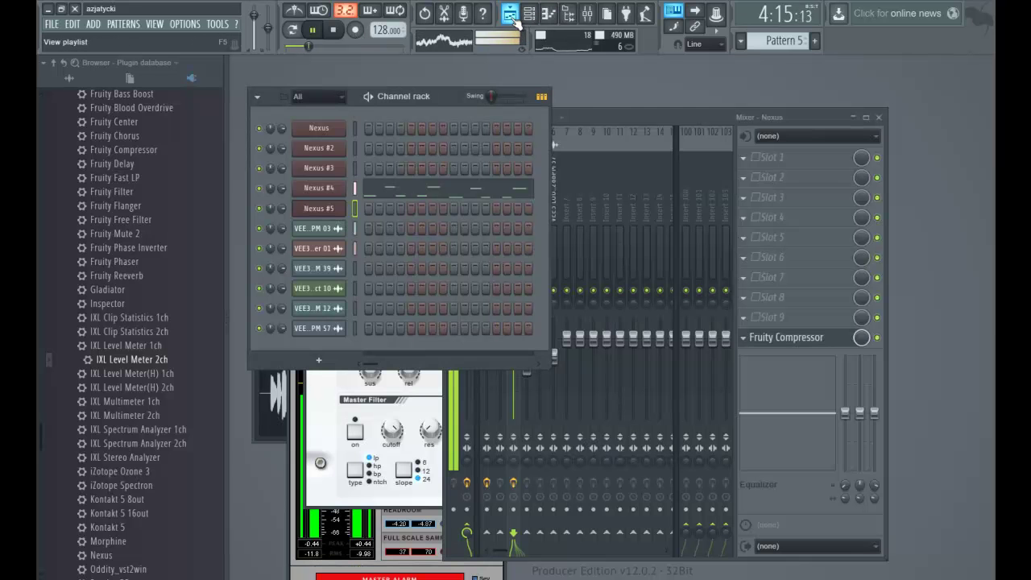
left_click(514, 18)
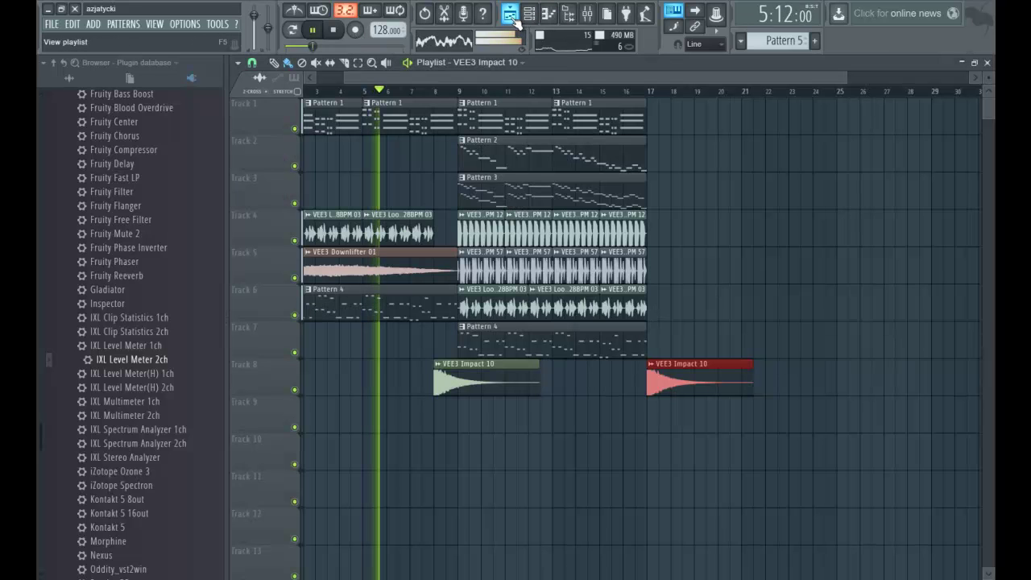
left_click(354, 29)
left_click(670, 150)
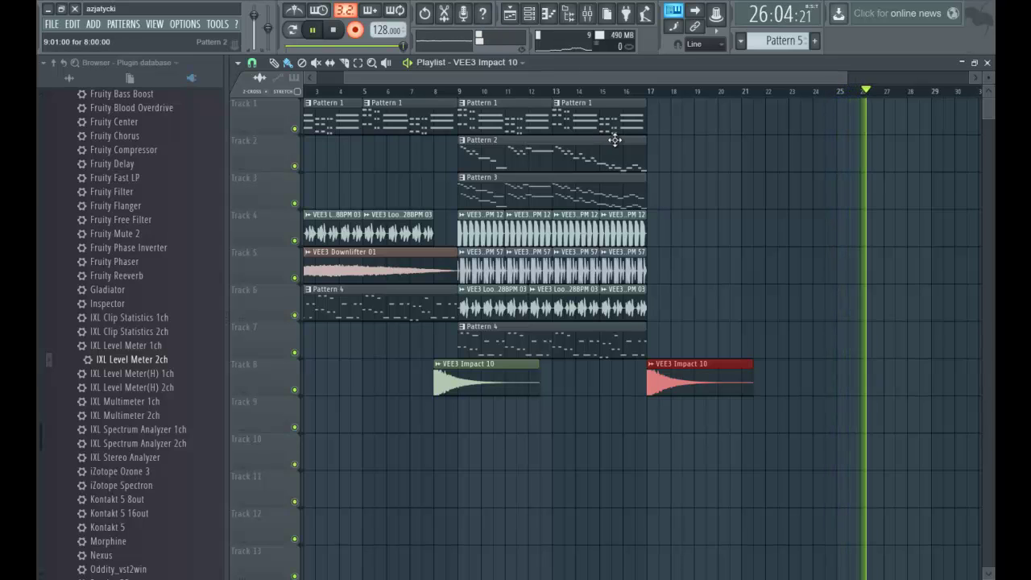
key("space")
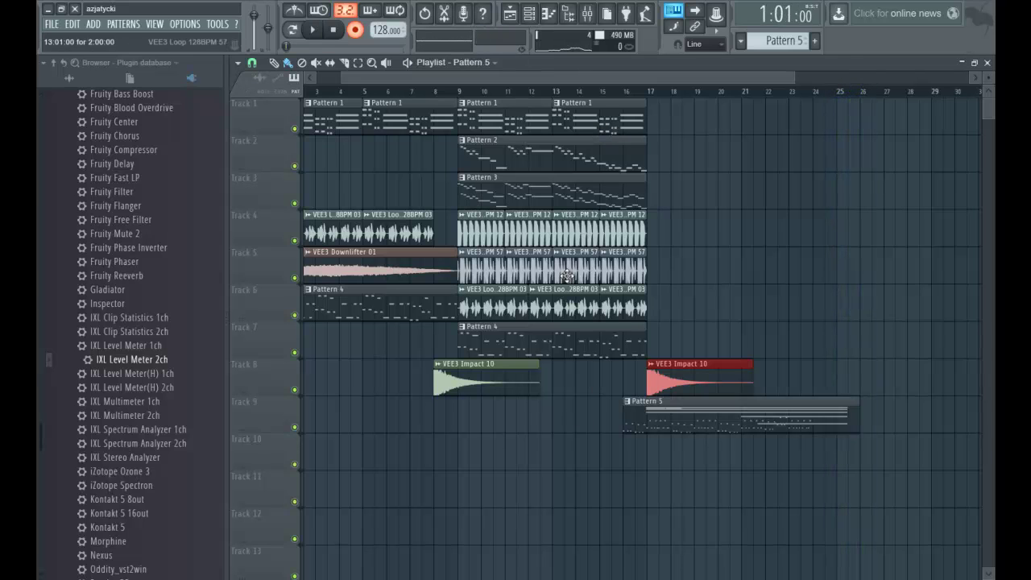
Step: Move all recorded Nexus #5 notes from Pattern 5 into Pattern 6 by cutting and pasting them in the piano roll
left_click(529, 14)
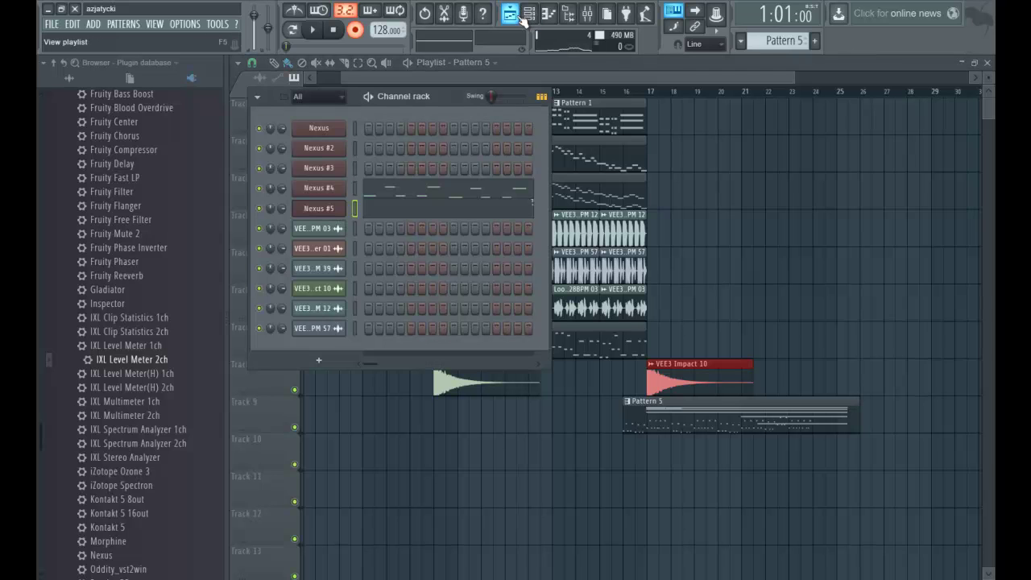
left_click(417, 210)
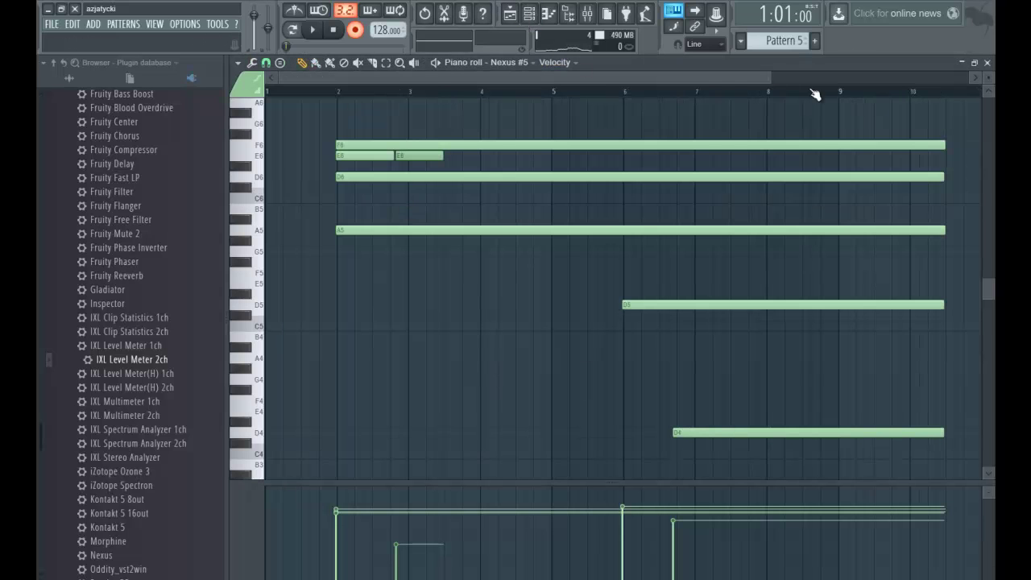
left_click_drag(769, 79, 969, 80)
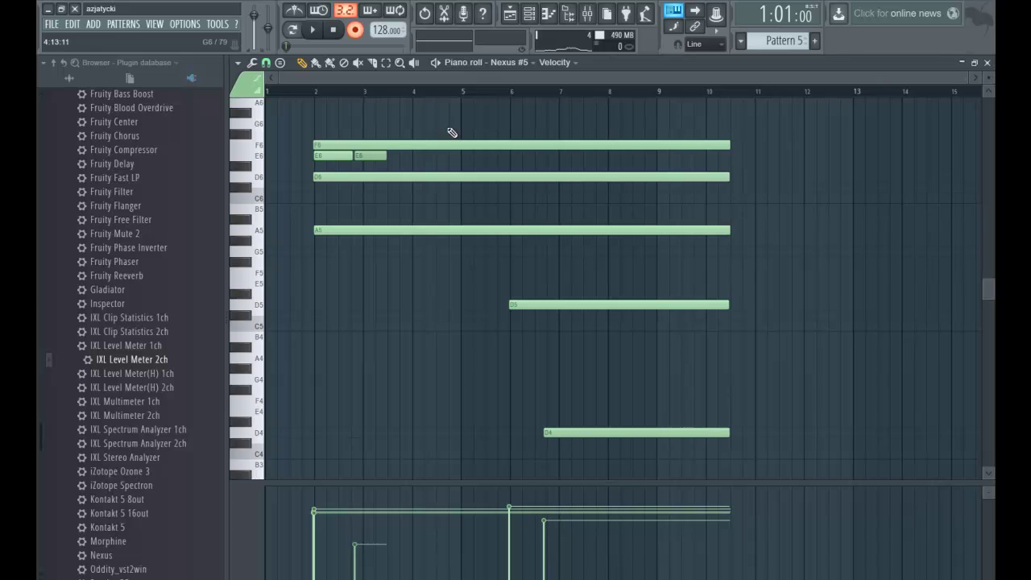
key("ctrl+a")
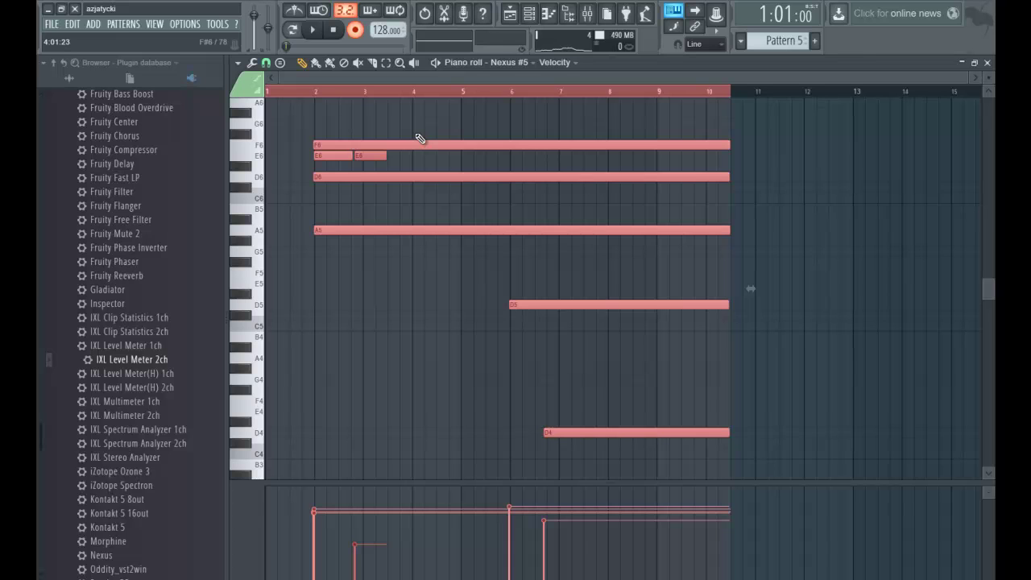
key("Delete")
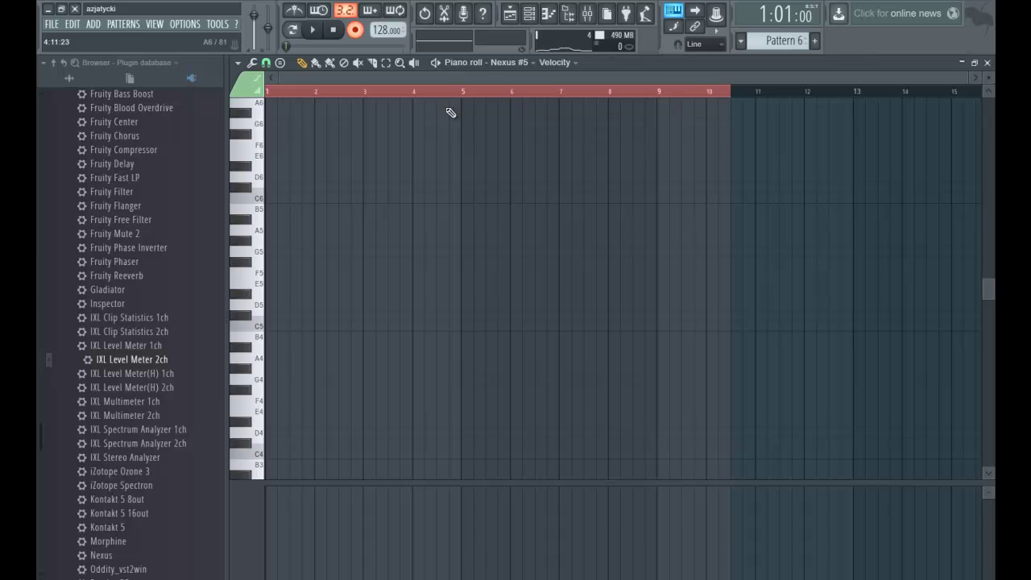
key("ctrl+z")
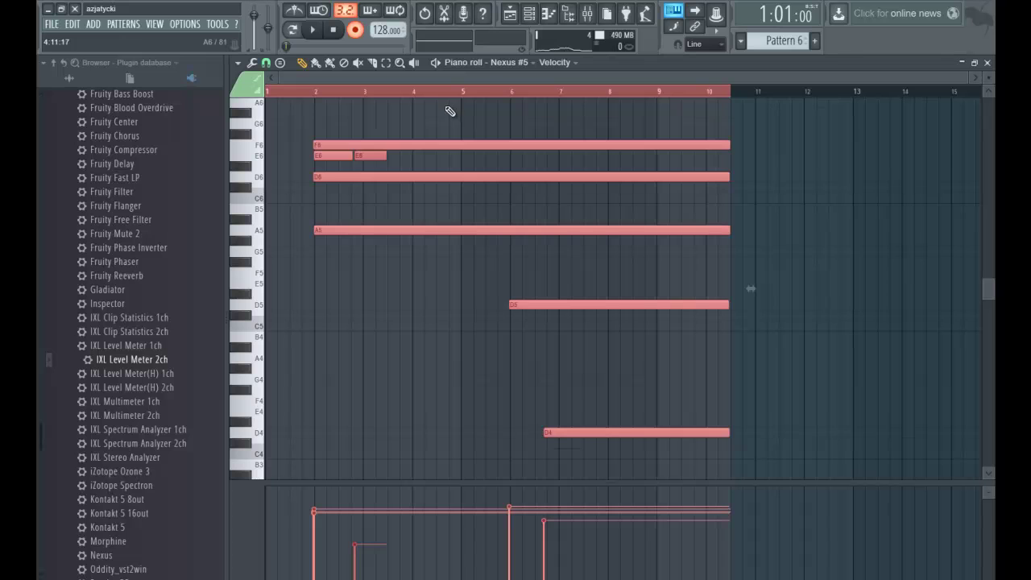
Step: Route the Nexus #5 channel to mixer track 7 and lower that track's volume slightly
left_click(588, 17)
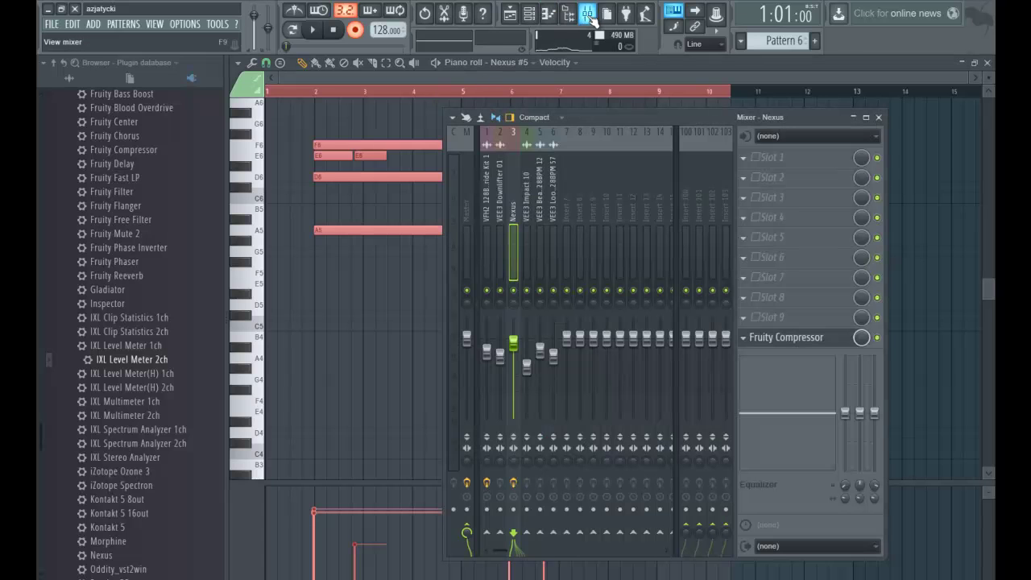
right_click(565, 212)
mouse_move(641, 206)
left_click(773, 204)
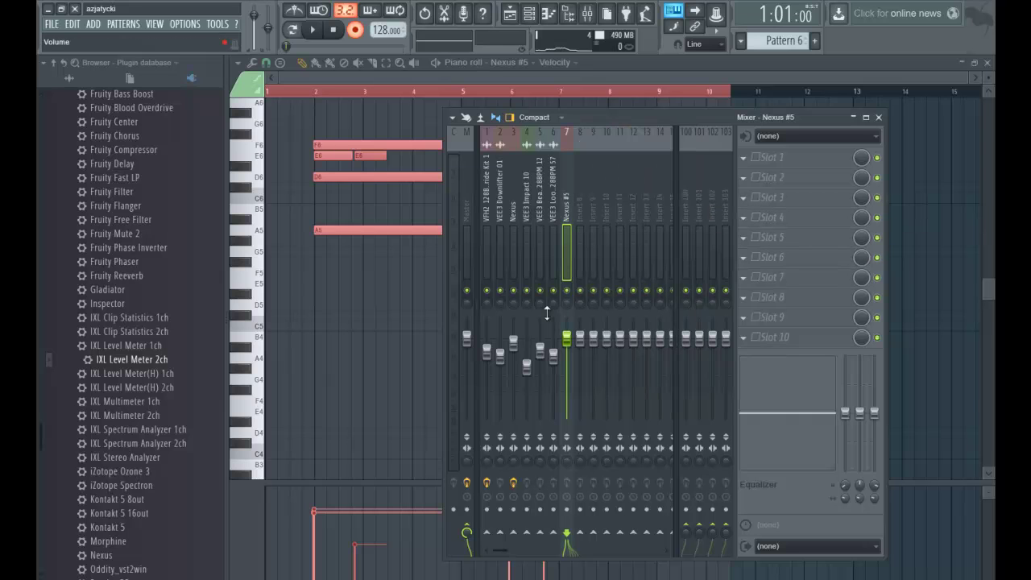
Step: Move the Pattern 5 clip on Track 9 to start at bar 17 and turn recording off
left_click(512, 15)
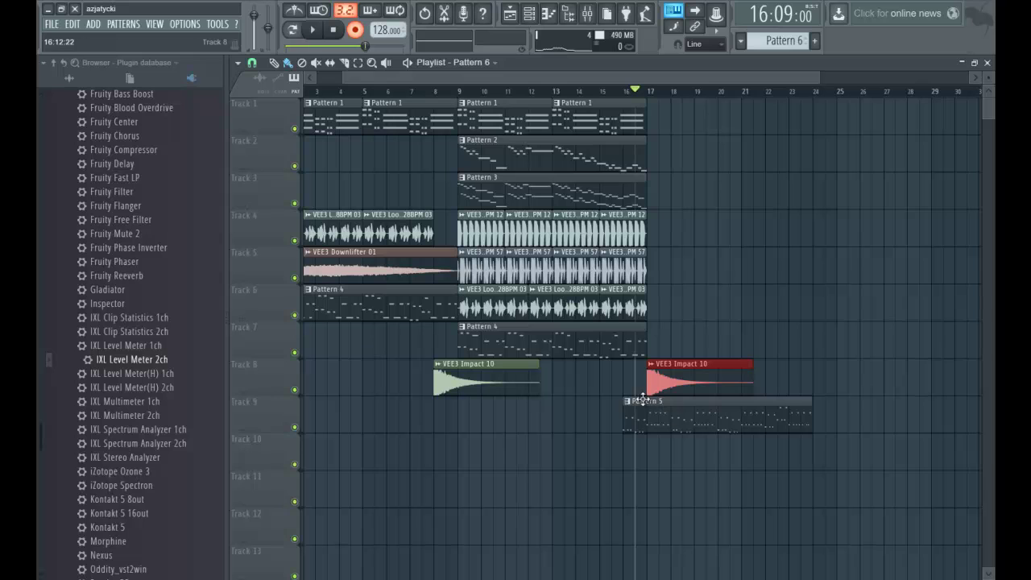
left_click_drag(670, 423, 683, 424)
key("space")
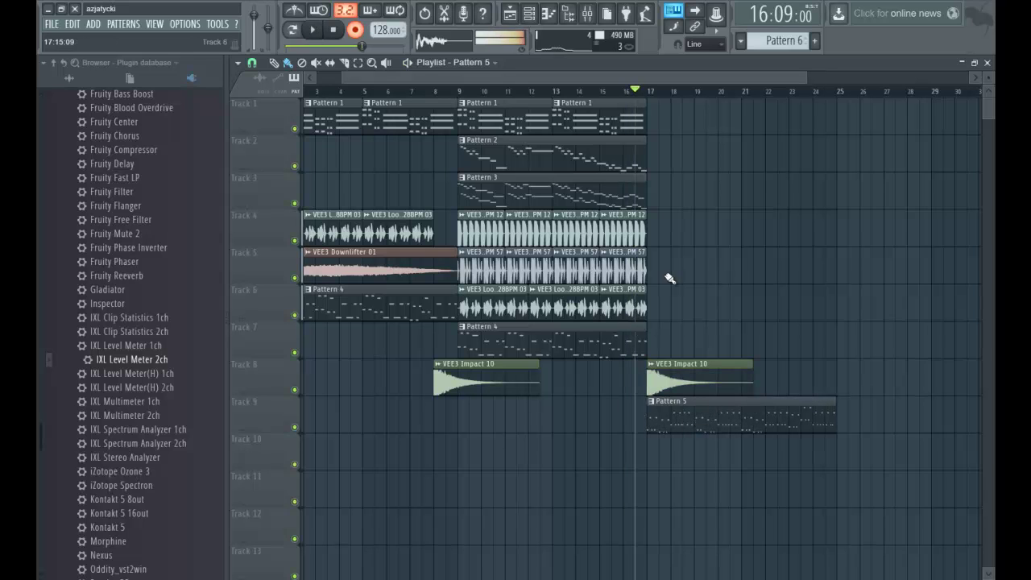
key("space")
left_click(353, 33)
key("space")
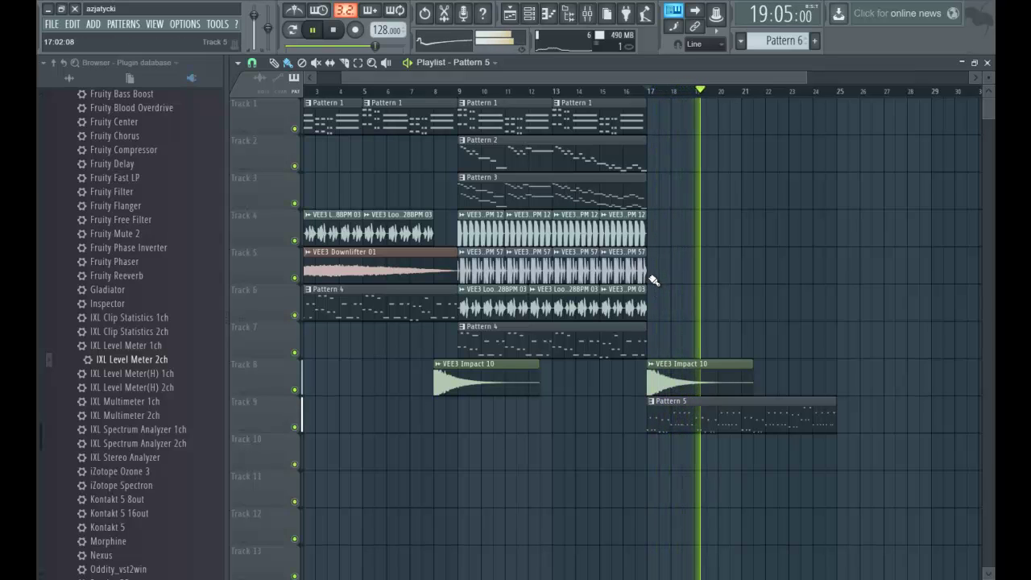
Step: Listen to the section from bar 17 while checking the mixer and the Nexus #5 piano roll, and stop playback
key("space")
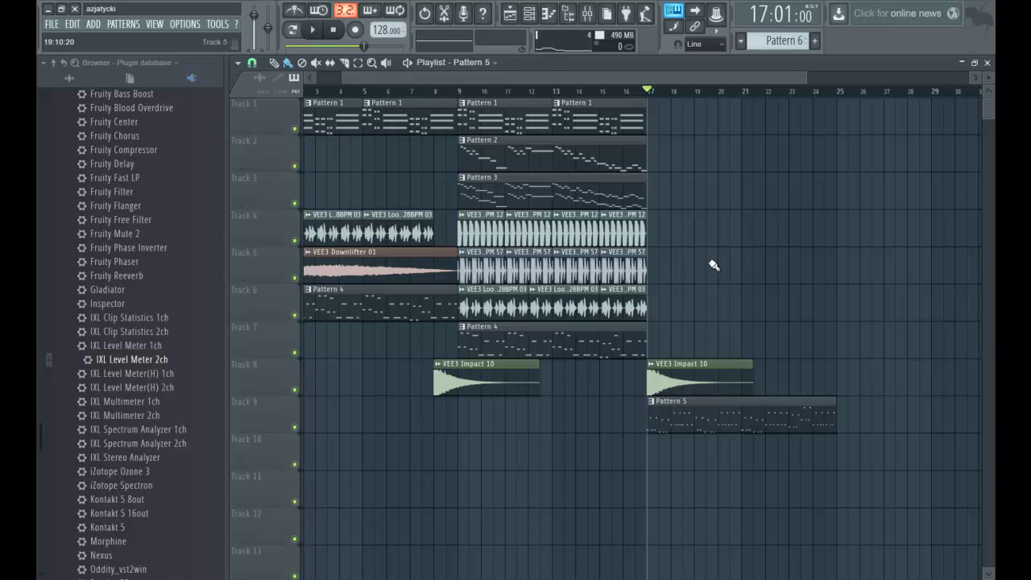
key("space")
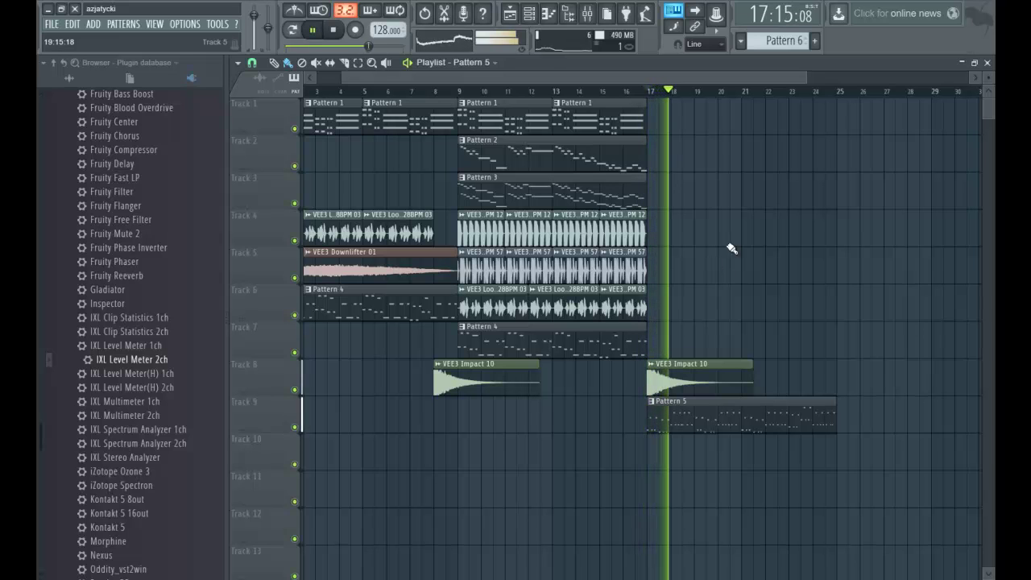
left_click(987, 63)
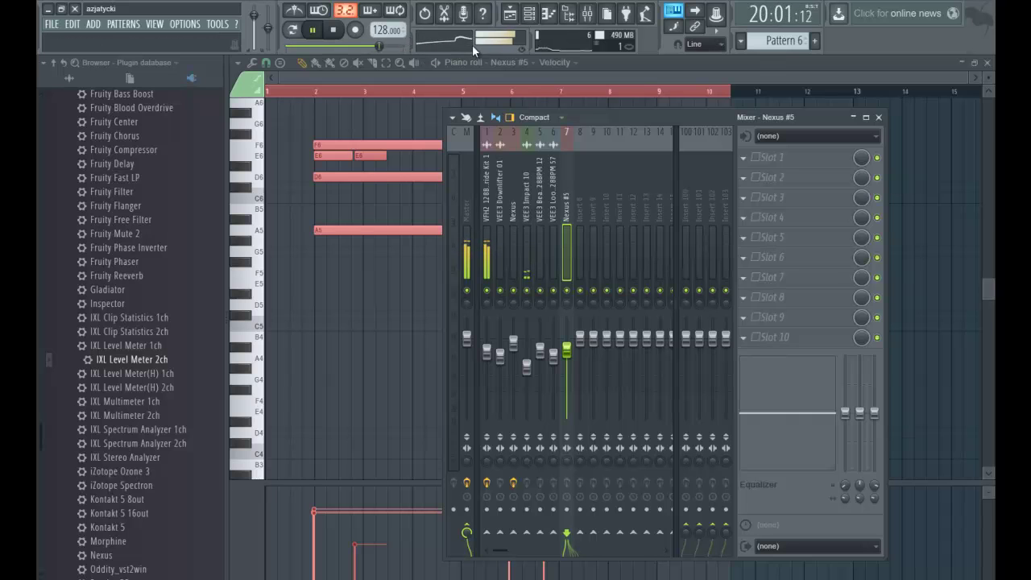
key("F9")
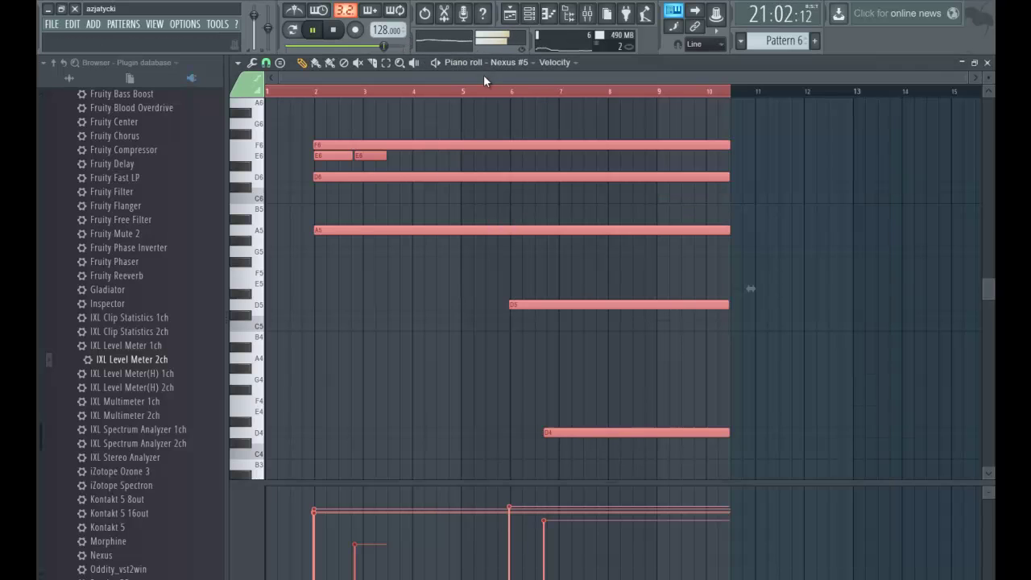
key("space")
Step: Check the Nexus #5 notes of Pattern 6 in the piano roll along their full length
left_click(510, 15)
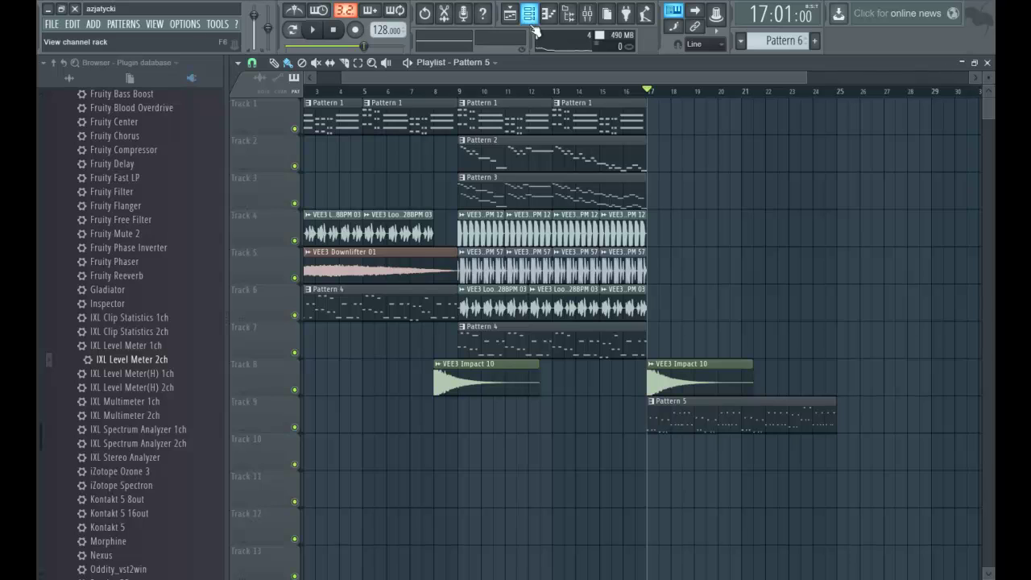
left_click(530, 15)
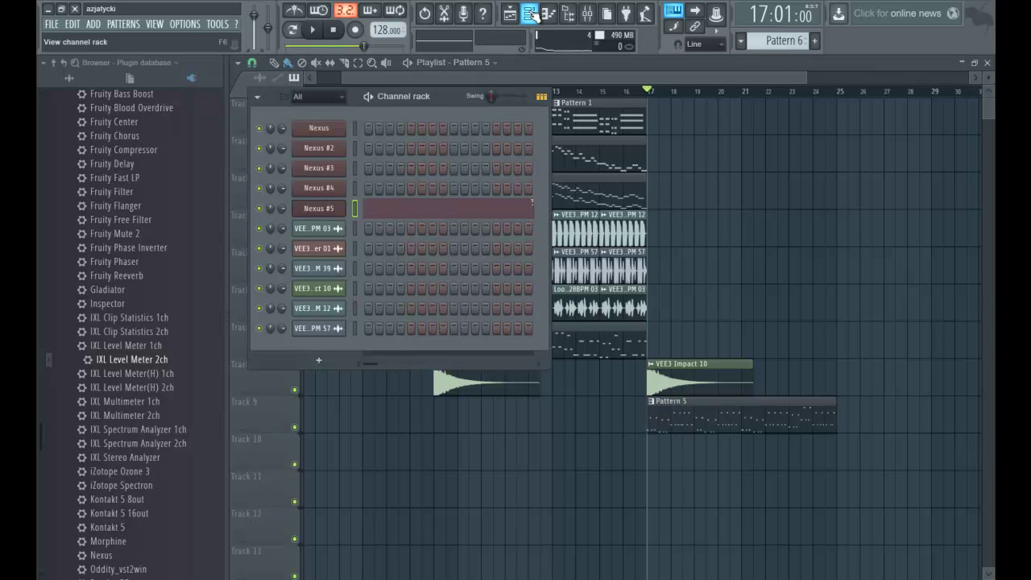
left_click(445, 214)
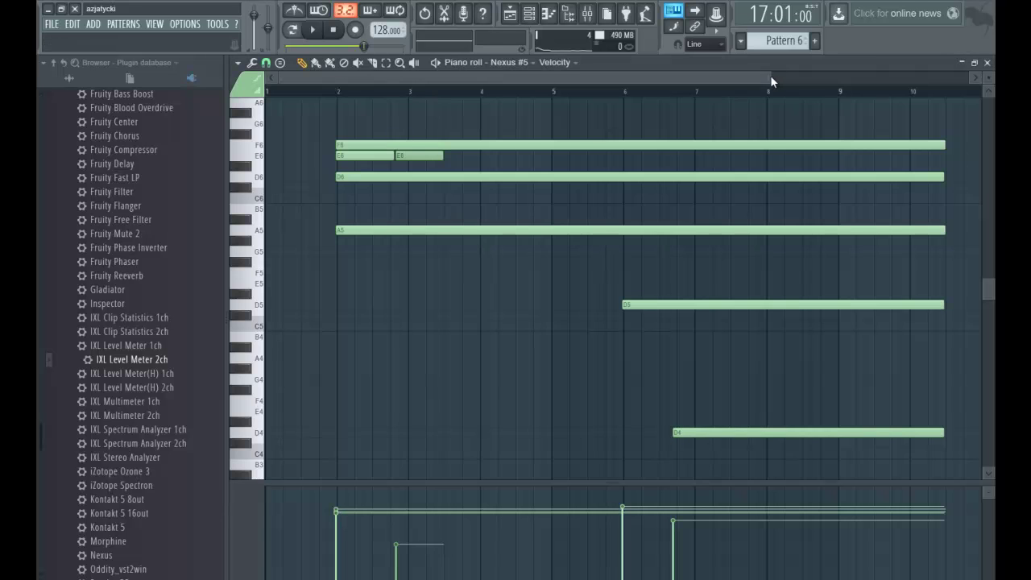
left_click_drag(774, 75, 988, 72)
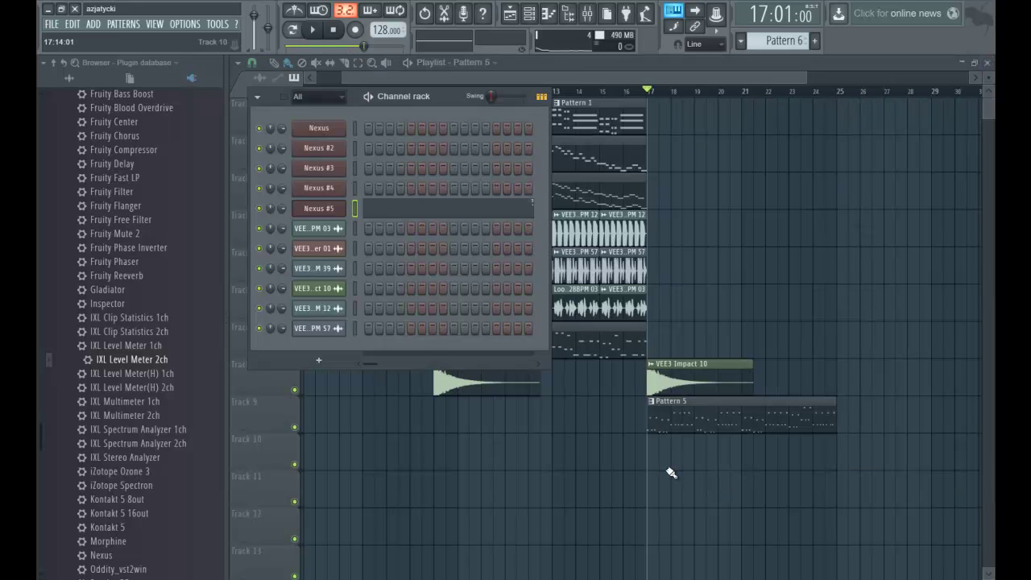
Step: Place a Pattern 6 clip on Track 10 starting at bar 17, removing any misplaced clips
left_click(677, 469)
right_click(729, 465)
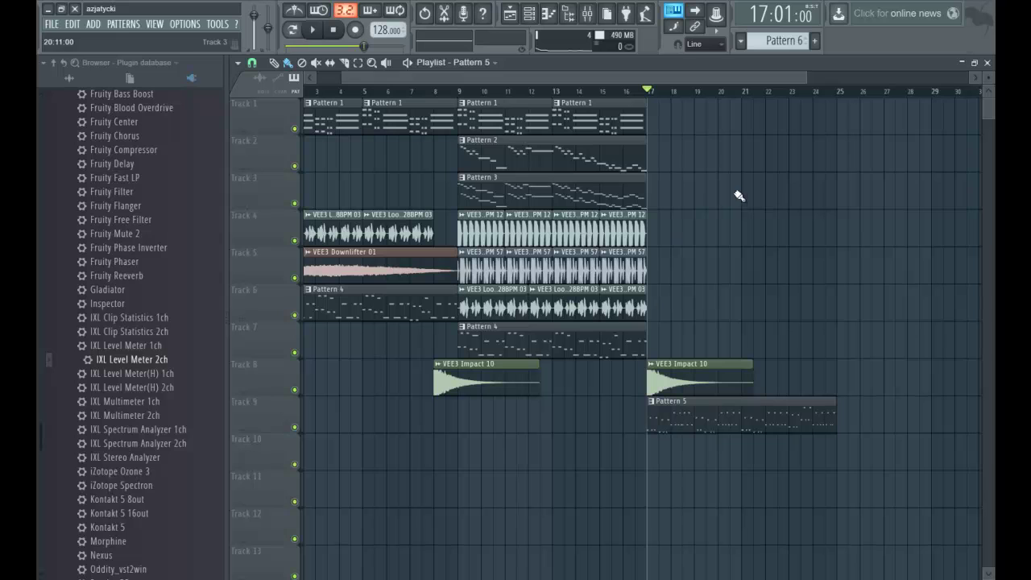
left_click(801, 149)
right_click(805, 165)
left_click_drag(805, 161, 675, 465)
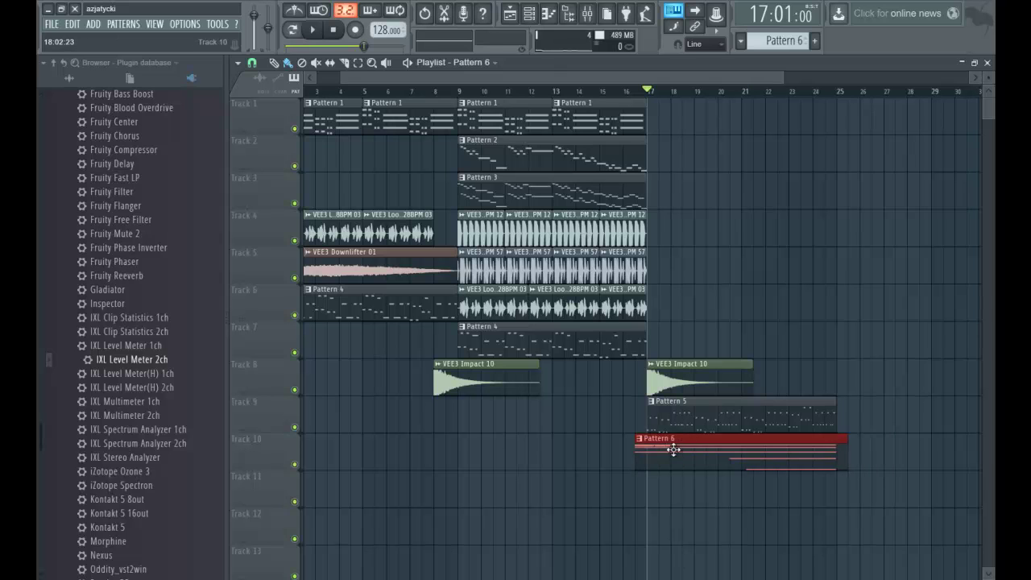
Step: Play the arrangement from about bar 15 and delete the Pattern 5 clip from Track 9
key("space")
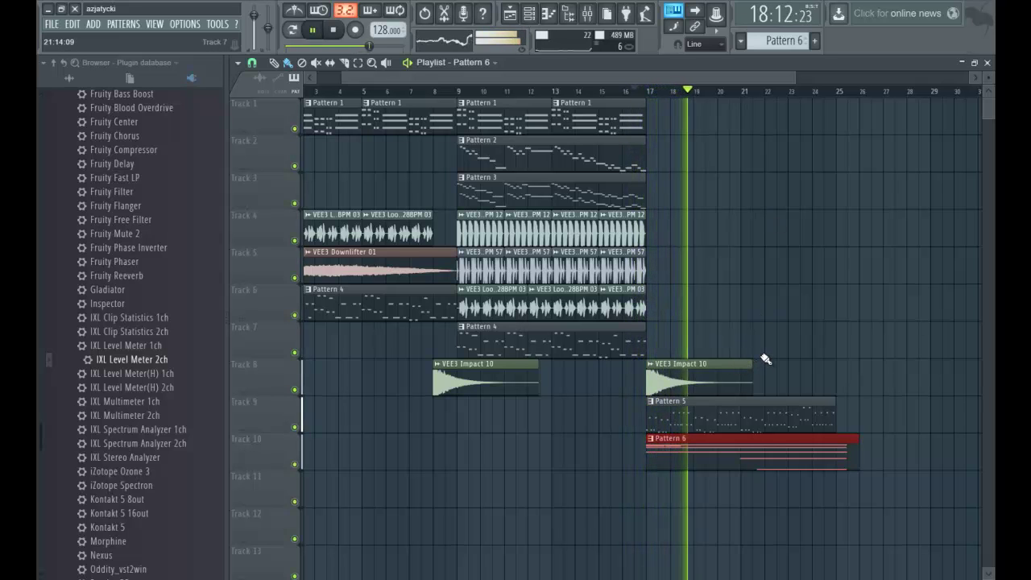
left_click(611, 89)
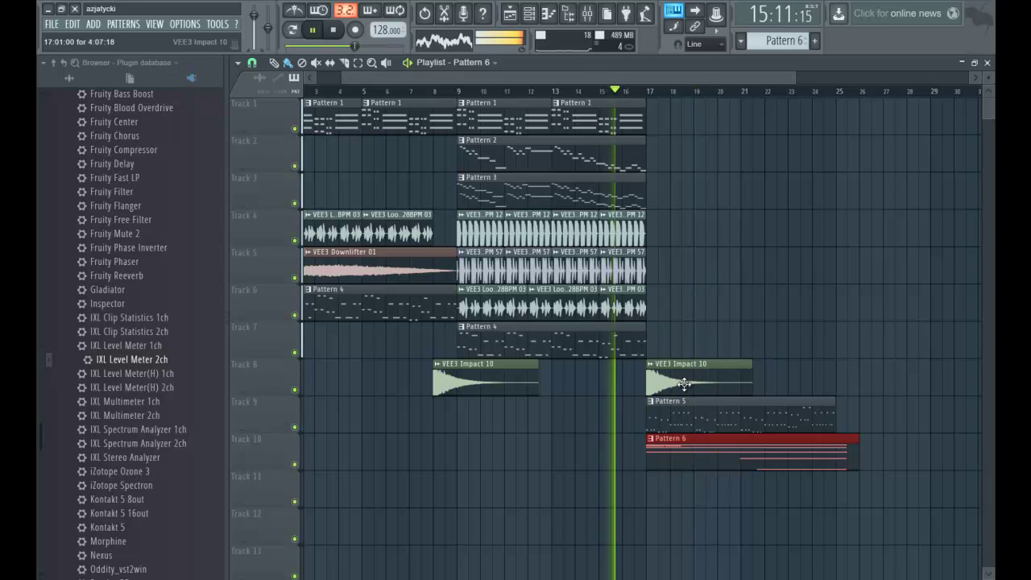
right_click(701, 417)
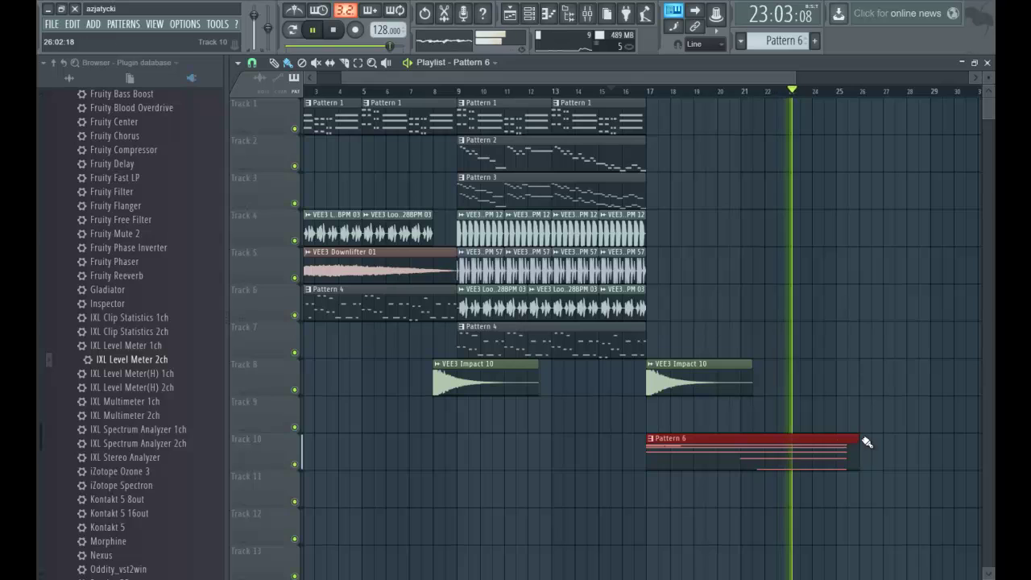
Step: Stop playback and shift all Pattern 6 notes one bar earlier in the piano roll so they start at bar 1
double_click(810, 456)
key("space")
left_click_drag(714, 79, 290, 50)
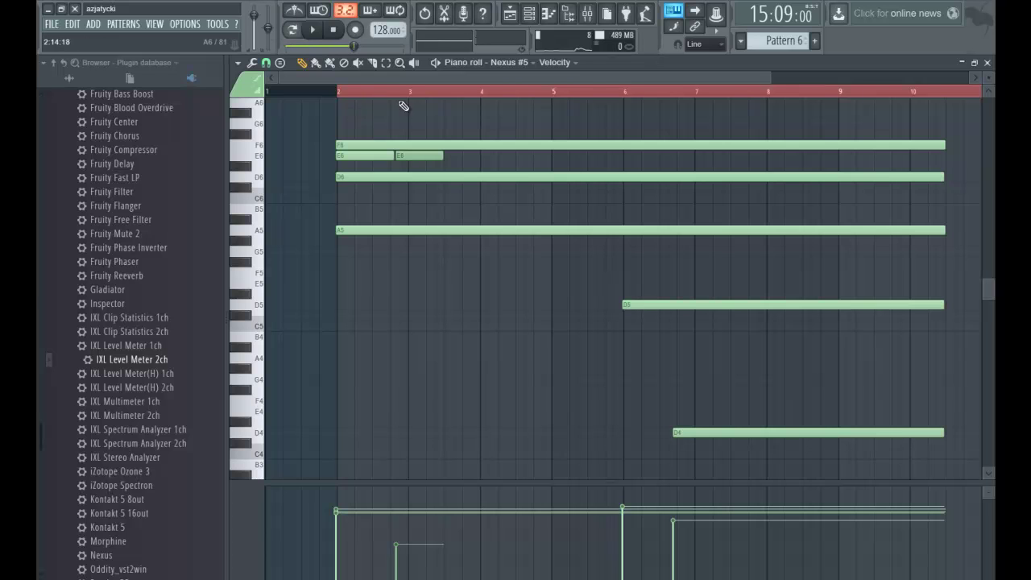
key("ctrl+a")
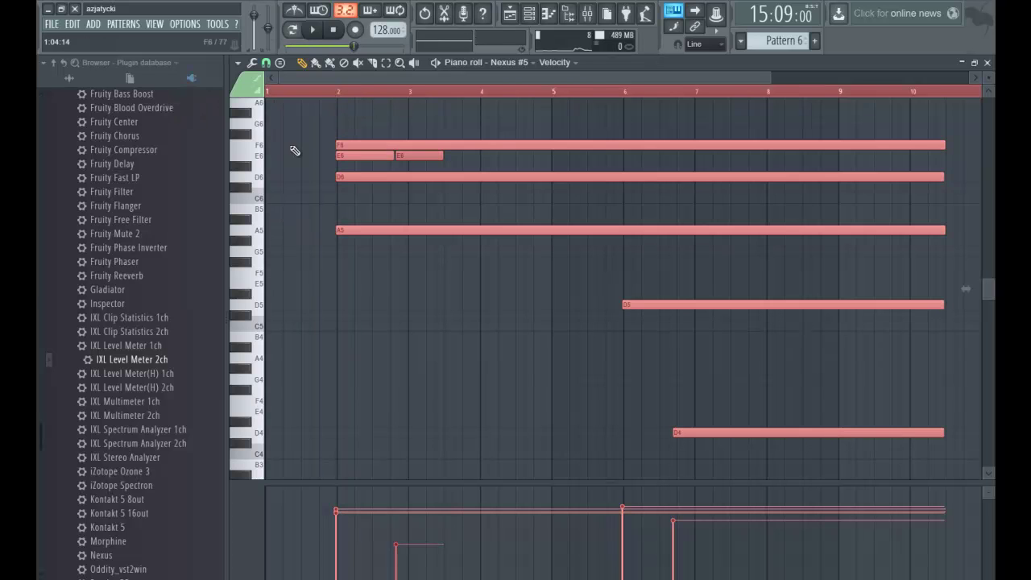
left_click_drag(348, 146, 270, 139)
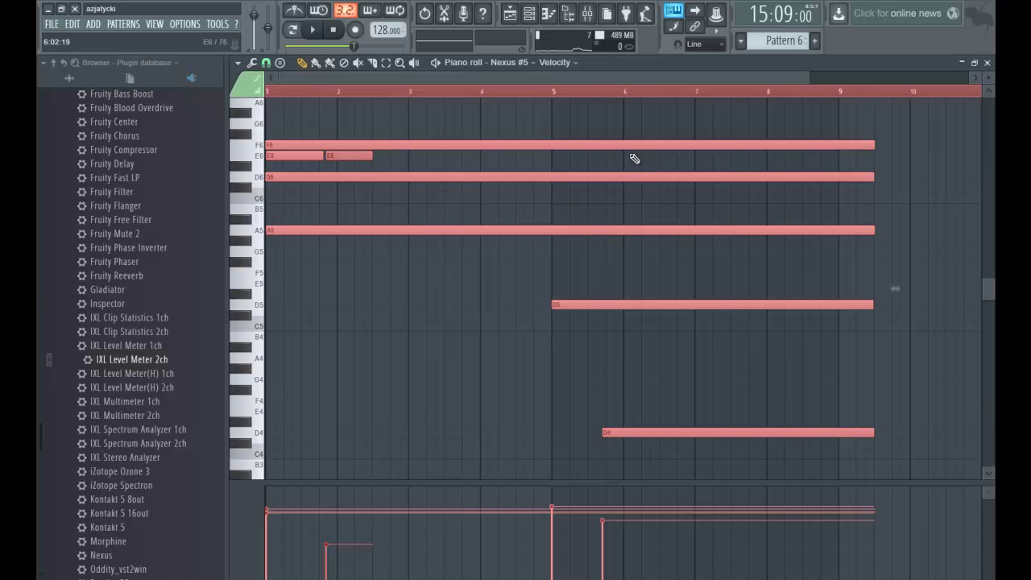
Step: Quantize the Pattern 6 notes with the Leave end time option and lengthen them to about bar 10
key("alt+q")
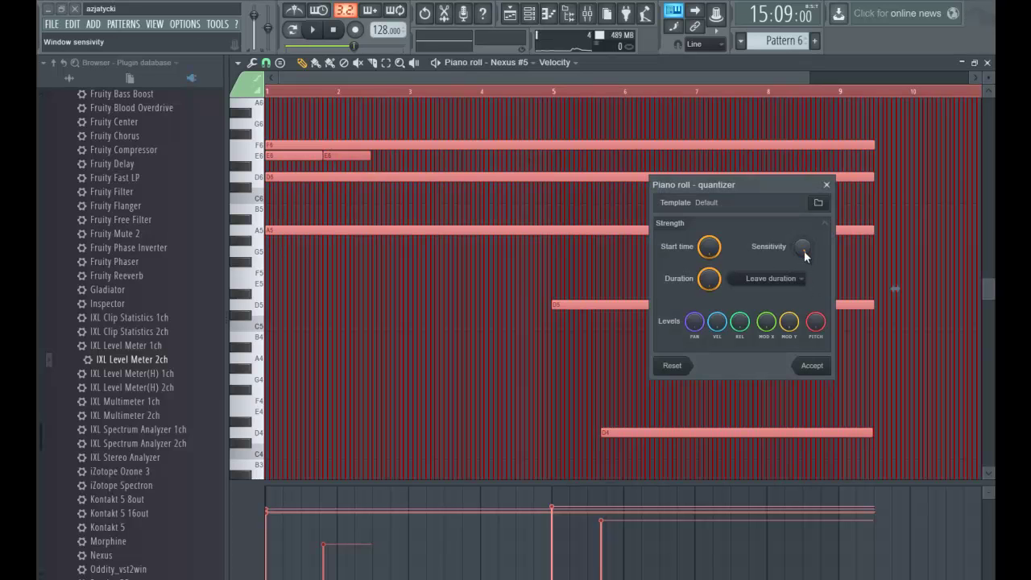
left_click(765, 305)
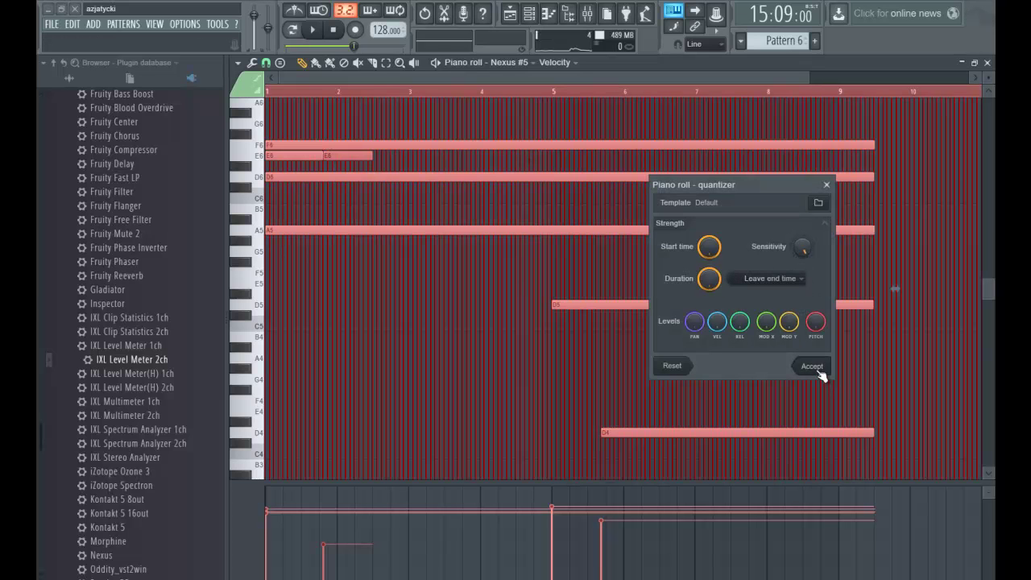
left_click(814, 366)
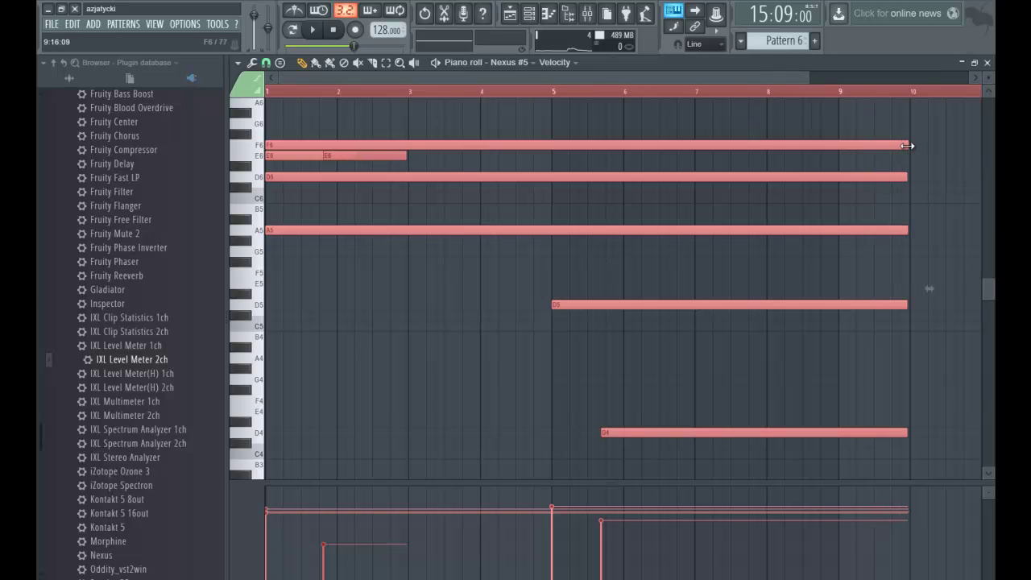
left_click(986, 63)
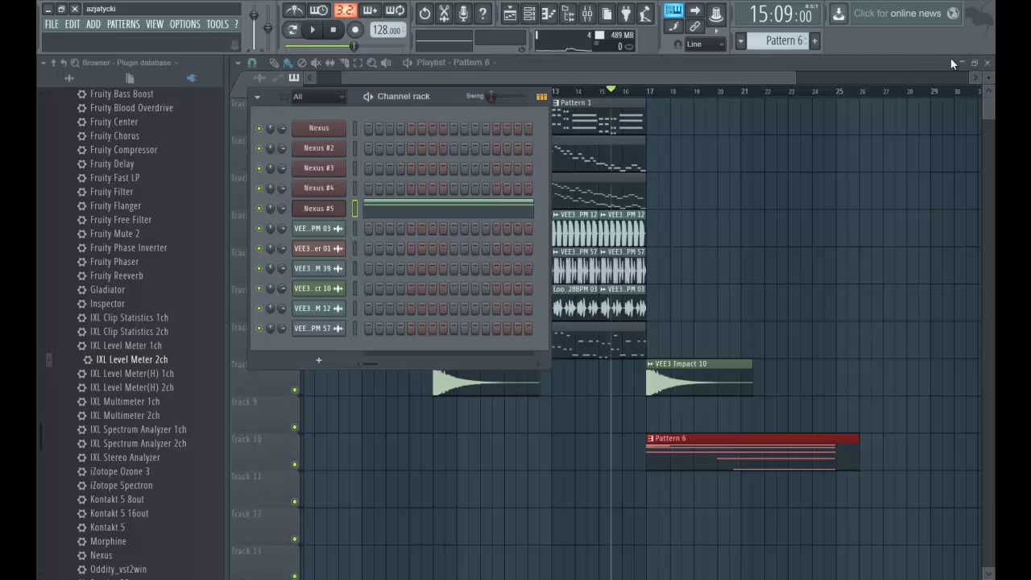
Step: Play the arrangement from bar 17, stop it, and open the Nexus #5 synth used by Pattern 6
left_click(649, 95)
key("space")
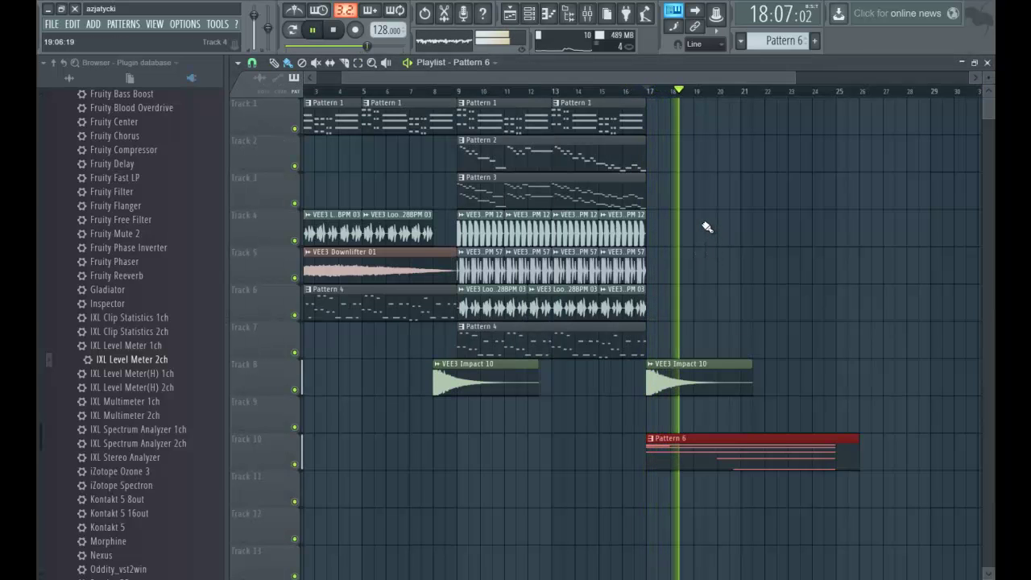
double_click(695, 459)
key("F6")
key("space")
left_click(331, 211)
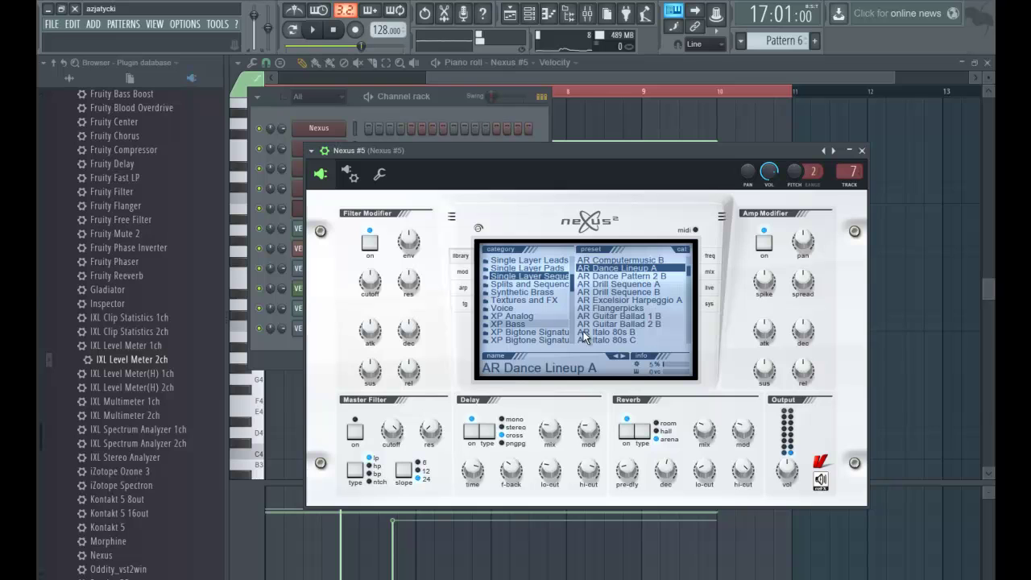
Step: Audition the Nexus presets AR Drill Sequence A, AR Drill Sequence B and AR Excelsior Harpeggio A, and load AR Flangerpicks
key("space")
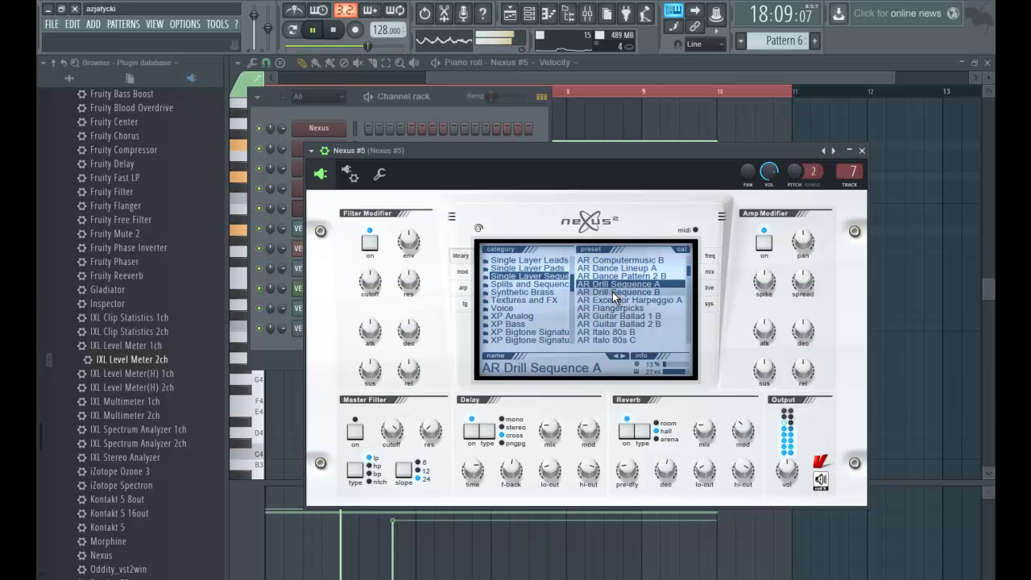
key("space")
left_click(613, 291)
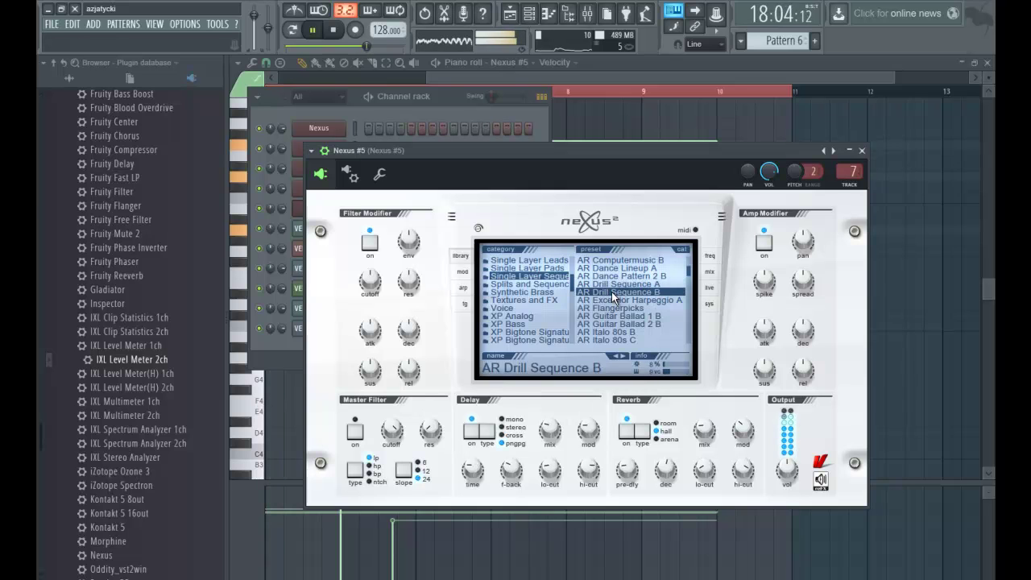
key("Down")
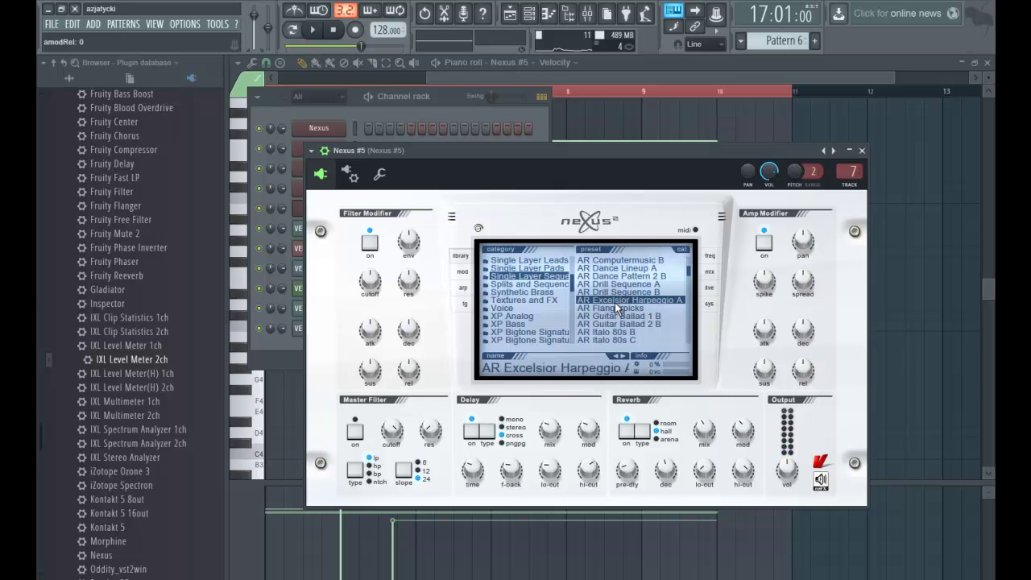
key("space")
left_click(615, 308)
key("space")
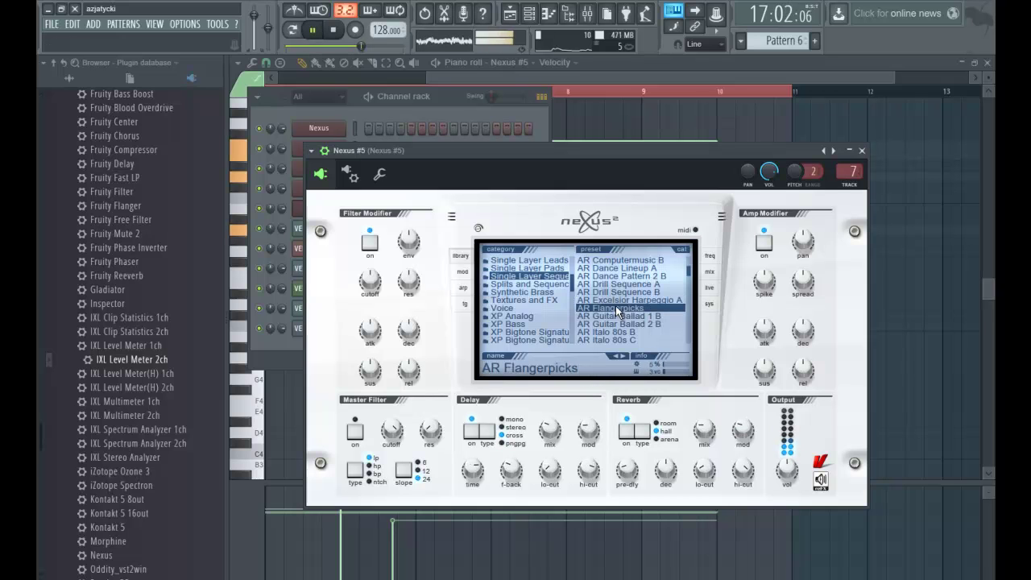
scroll(614, 303, "down", 5)
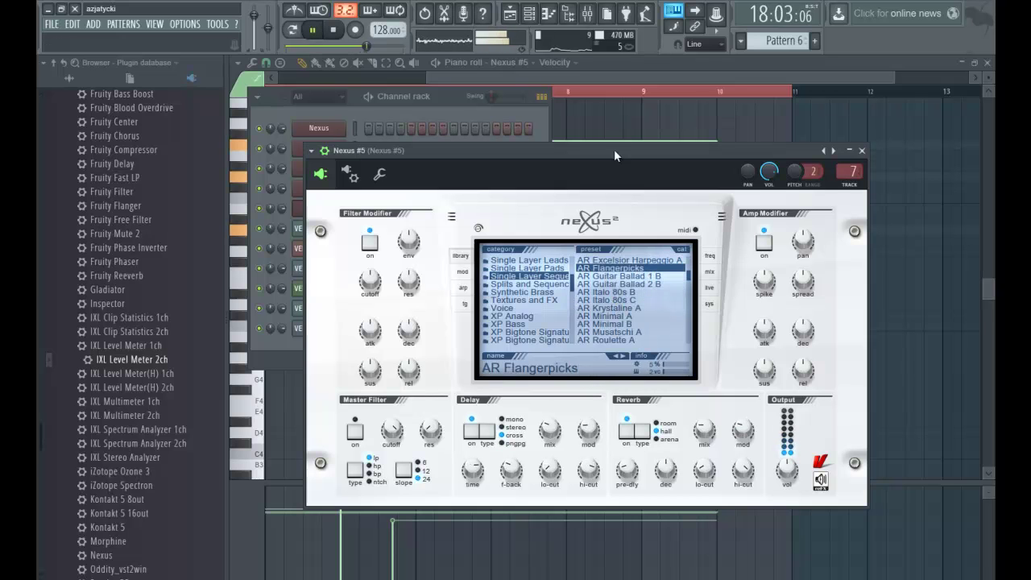
Step: Place two VEE3 Beat Loop 128BPM 12 clips on Track 4 from bar 21, trimming the second to end about midway through bar 24
left_click(602, 78)
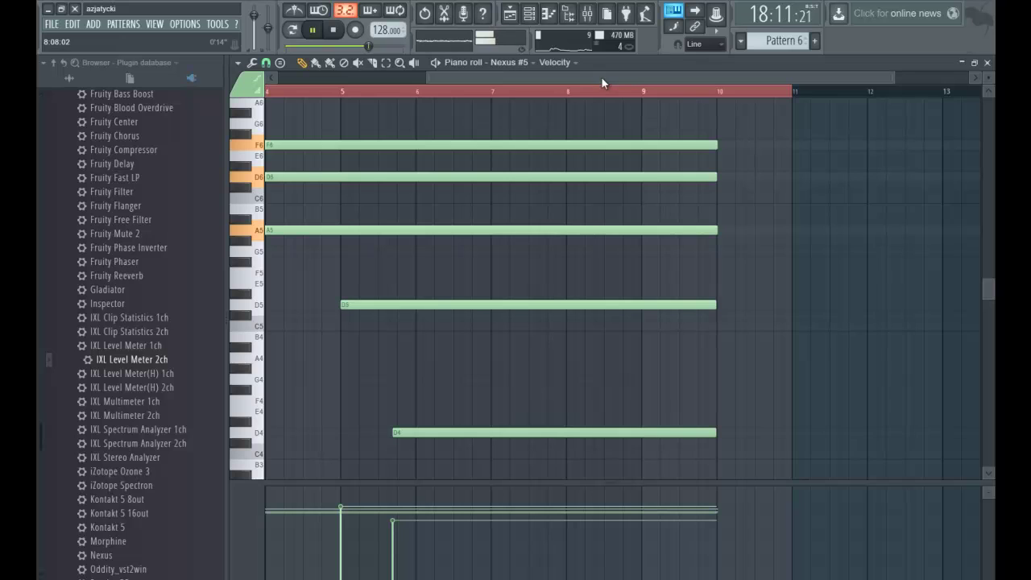
left_click(510, 15)
left_click(586, 231)
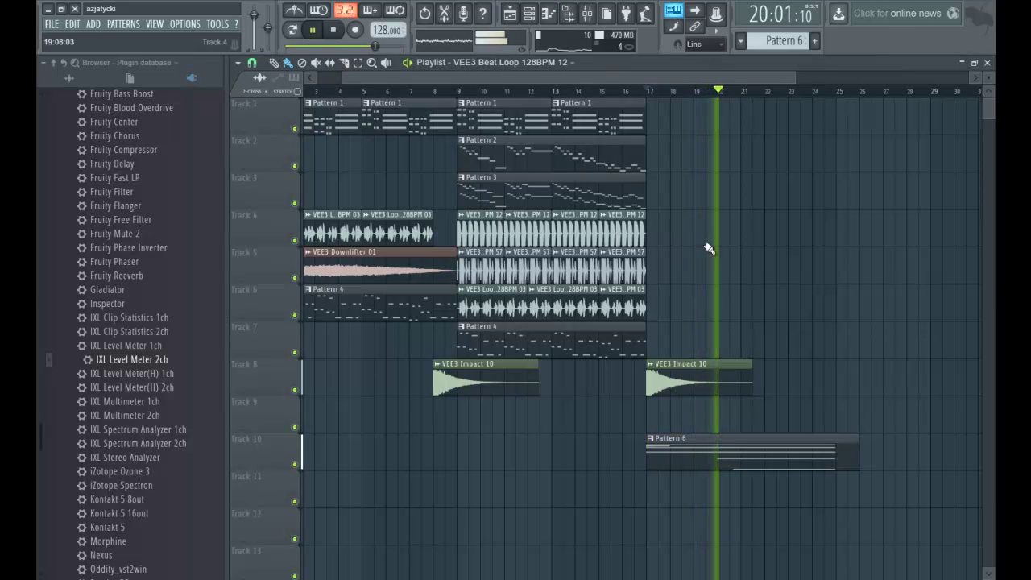
left_click(761, 231)
left_click(811, 233)
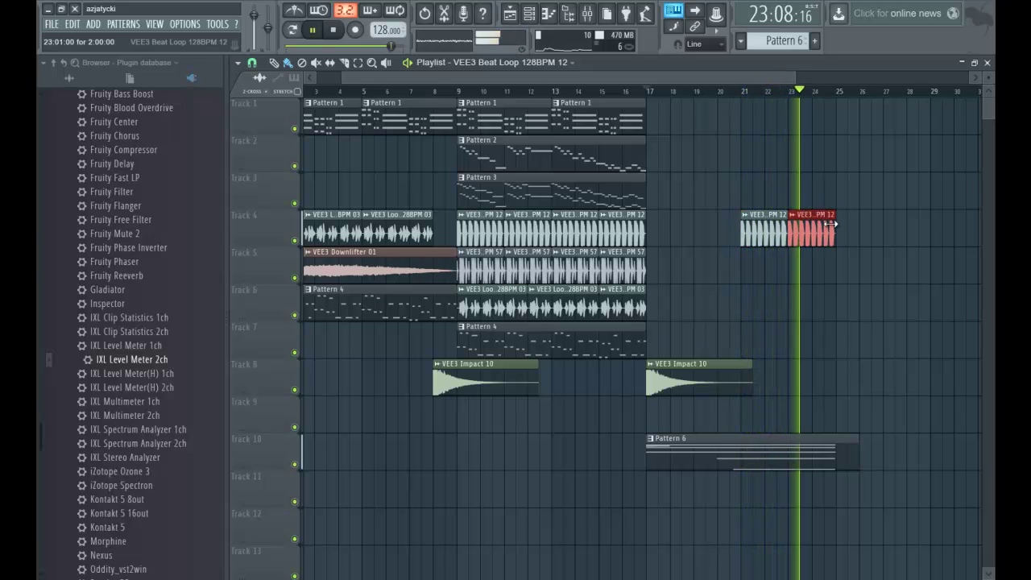
left_click_drag(830, 215, 822, 216)
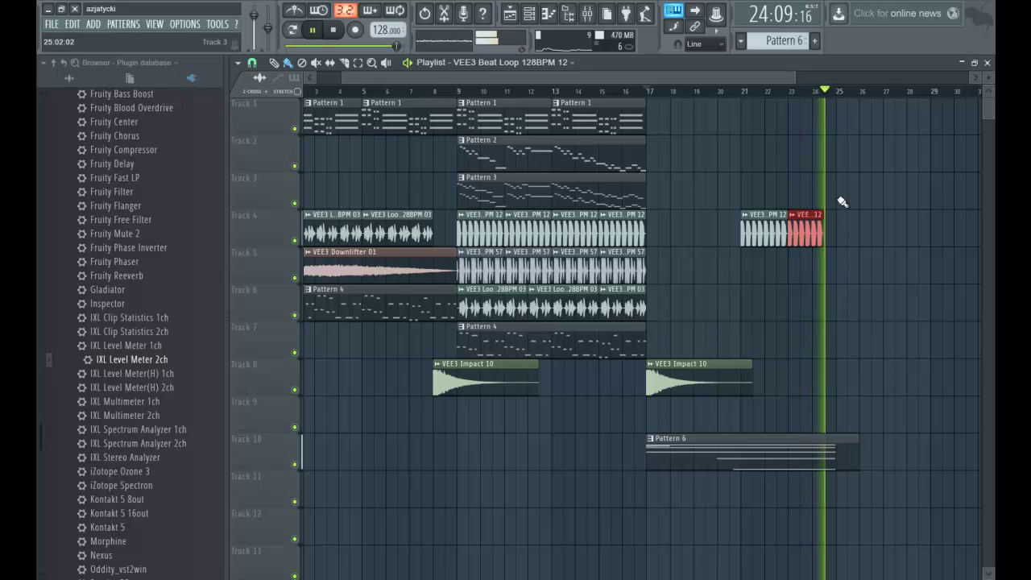
key("space")
Step: Show all content in the browser and collapse the VEE3 Loops 128BPM folder
left_click(702, 375)
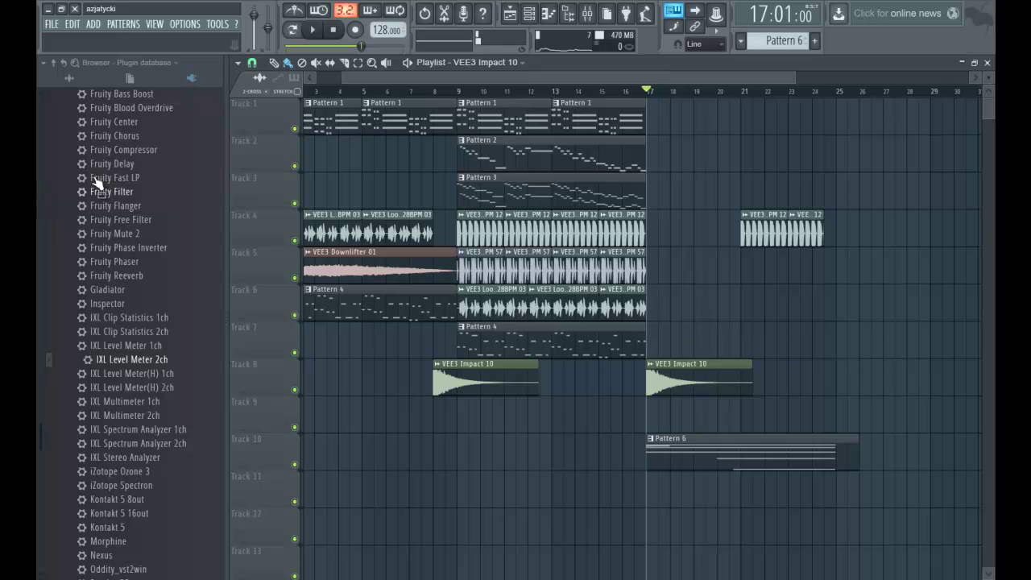
left_click(84, 80)
scroll(112, 193, "down", 15)
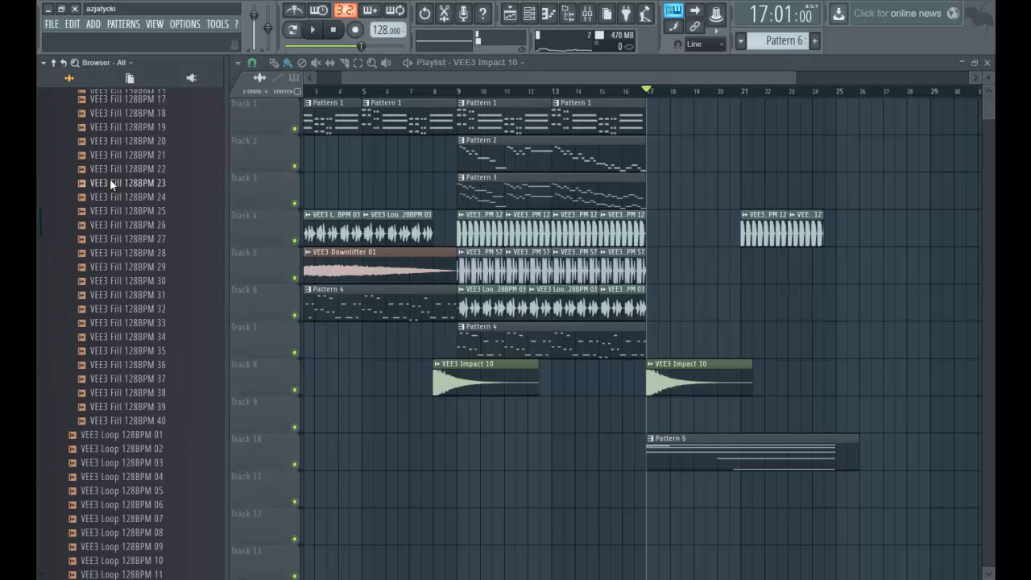
scroll(113, 178, "down", 12)
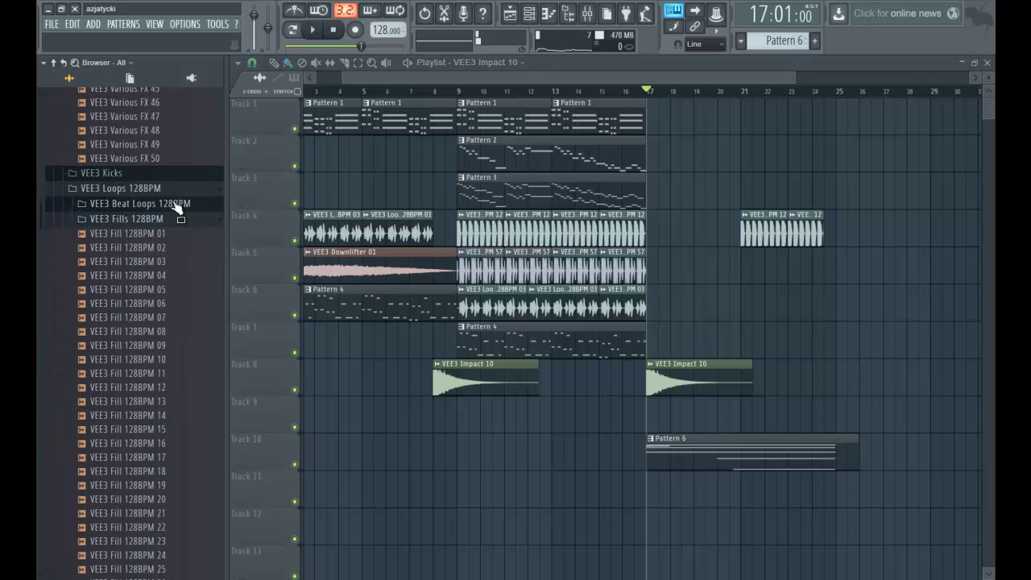
left_click(119, 173)
left_click(120, 175)
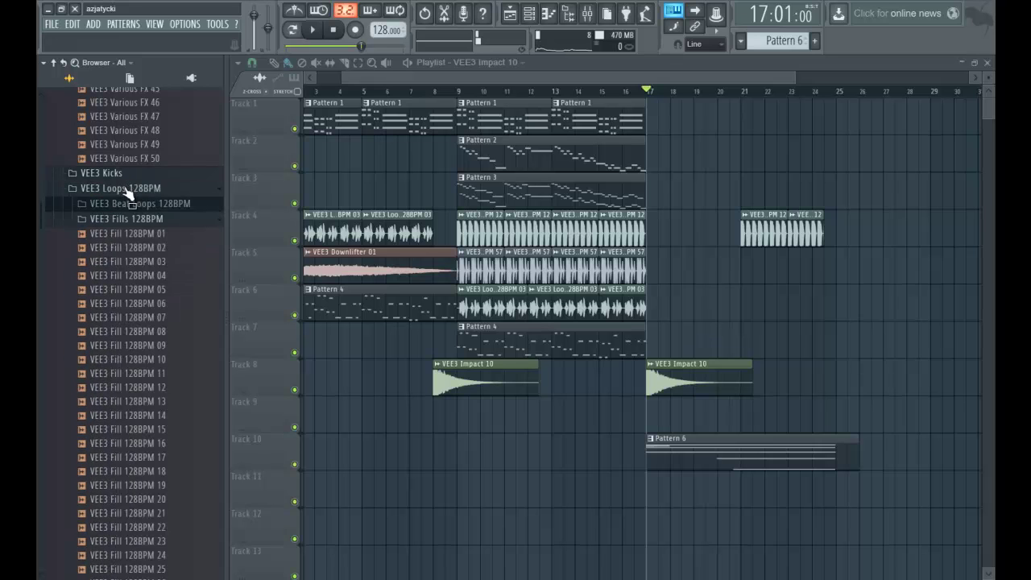
left_click(136, 202)
left_click(126, 187)
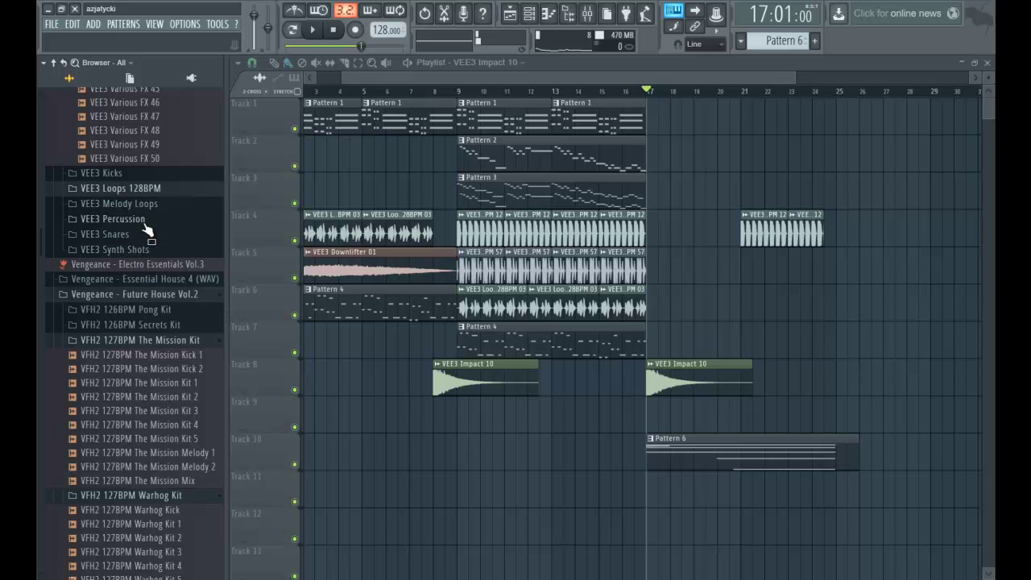
Step: Find the Vengeance Electroshock Vol.2 pack in the browser and expand its VES2 Cymbals folder
scroll(149, 235, "down", 2)
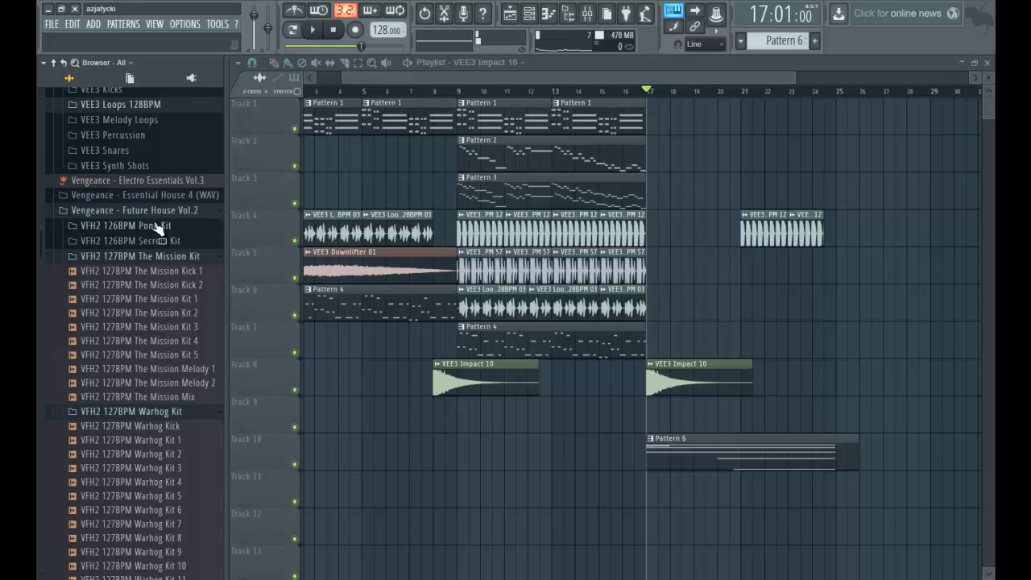
scroll(156, 226, "down", 15)
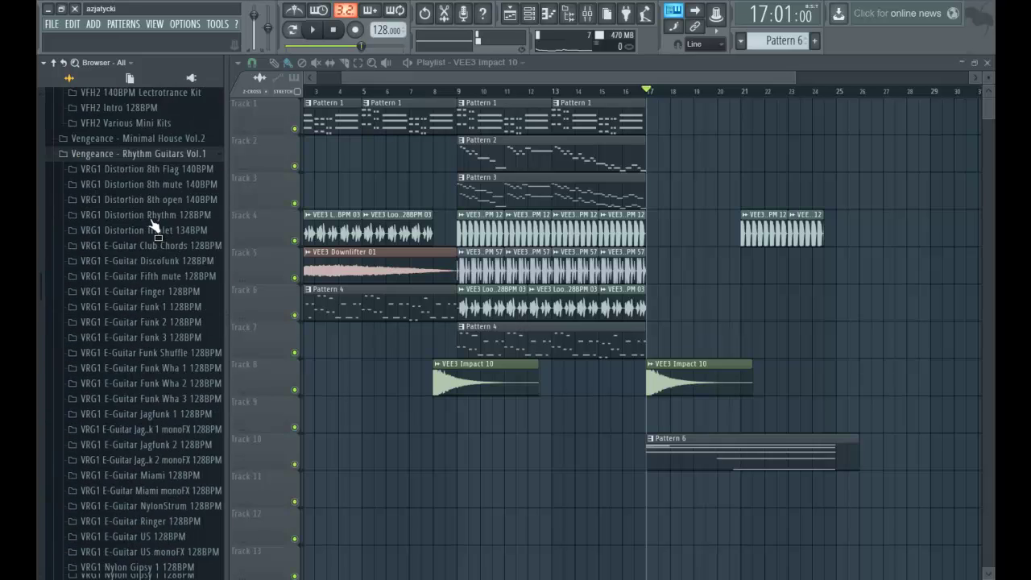
scroll(151, 225, "down", 1)
scroll(152, 225, "down", 20)
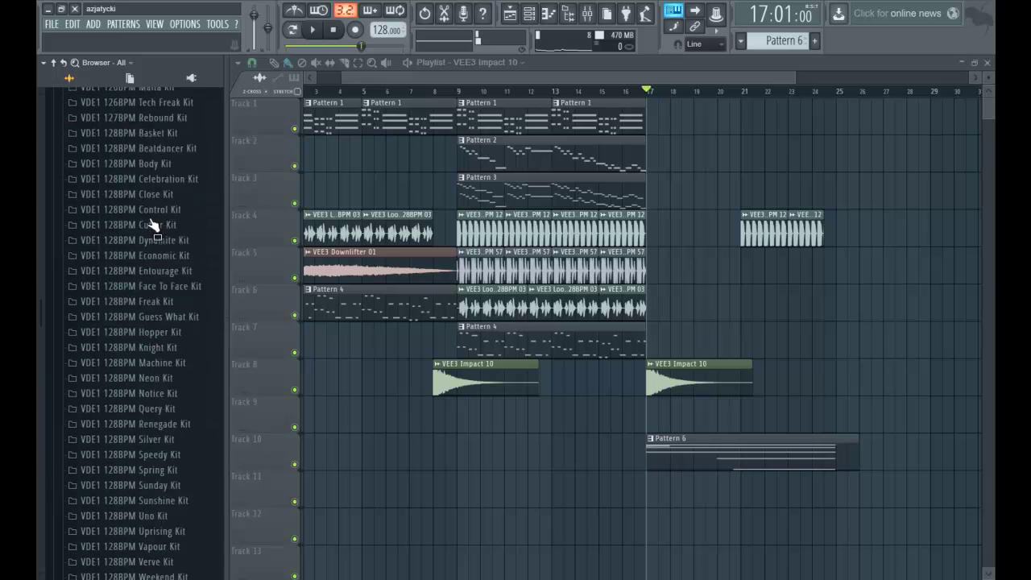
scroll(149, 217, "down", 10)
scroll(148, 216, "up", 6)
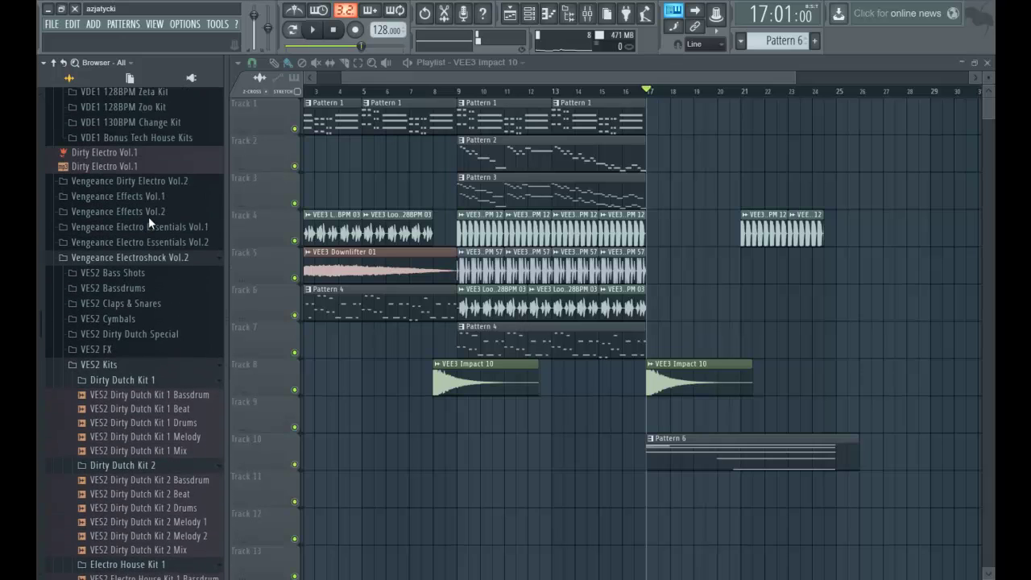
left_click(144, 323)
scroll(139, 314, "down", 3)
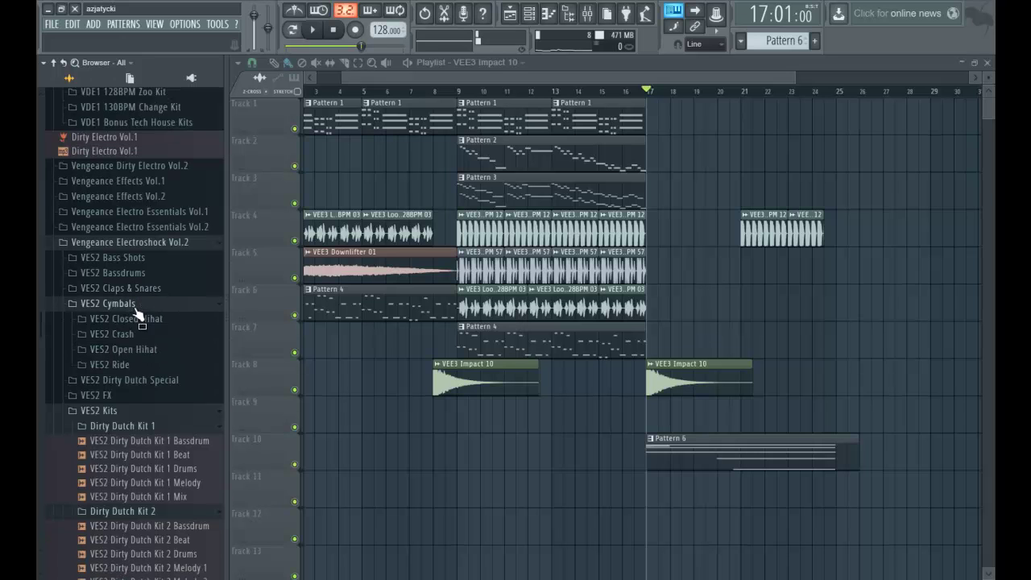
Step: Expand the VES2 Crash folder and audition several crash samples, including VES2 Crash 13 and 21
left_click(142, 276)
left_click(138, 302)
key("space")
left_click(137, 345)
scroll(137, 344, "down", 3)
key("space")
left_click_drag(136, 271, 141, 270)
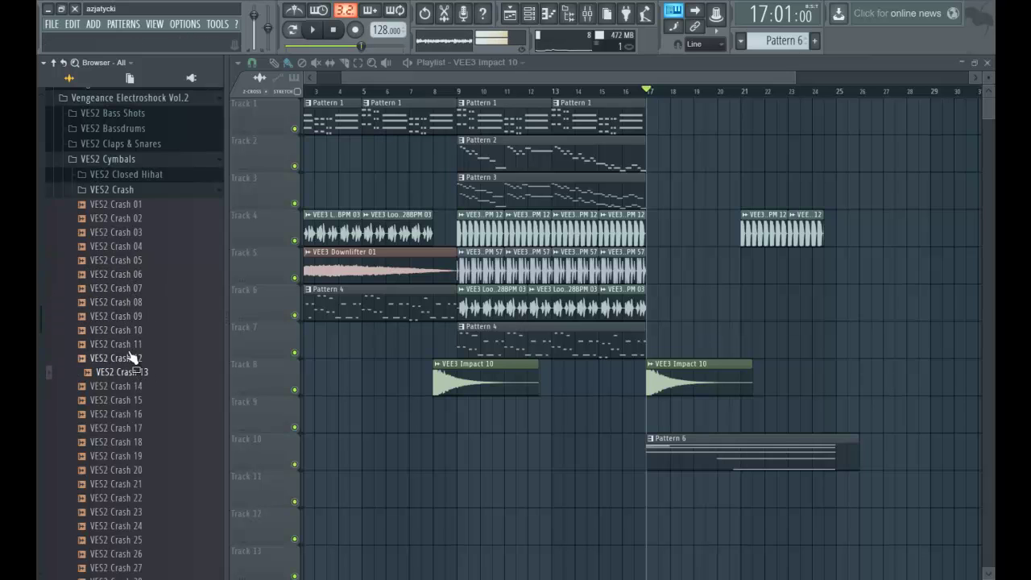
scroll(129, 338, "down", 3)
left_click(127, 304)
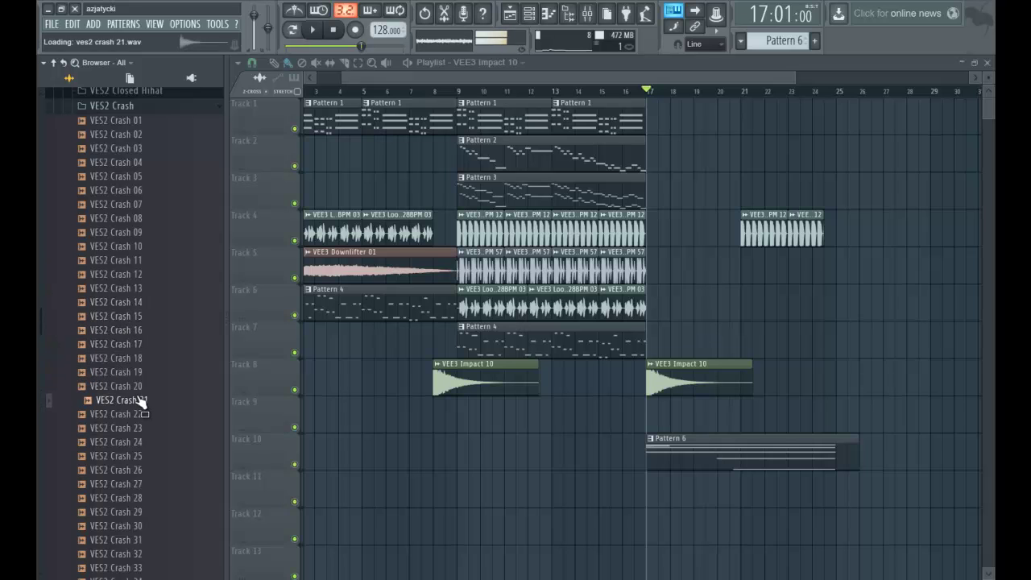
Step: Choose VES2 Crash 34 and place it on Track 6 at bar 25 while the arrangement plays
scroll(137, 378, "down", 9)
left_click(129, 343)
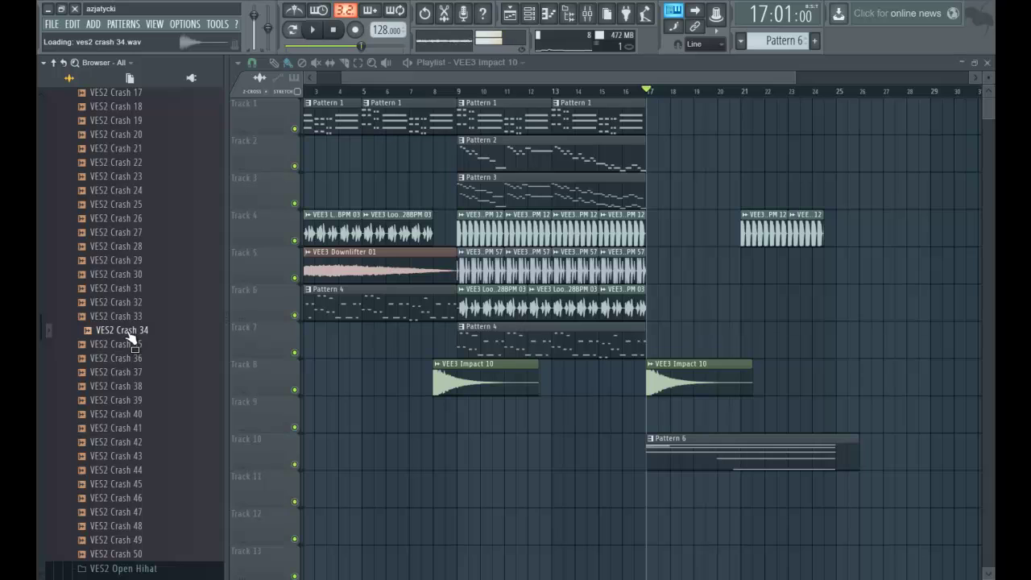
key("space")
left_click_drag(732, 304, 843, 295)
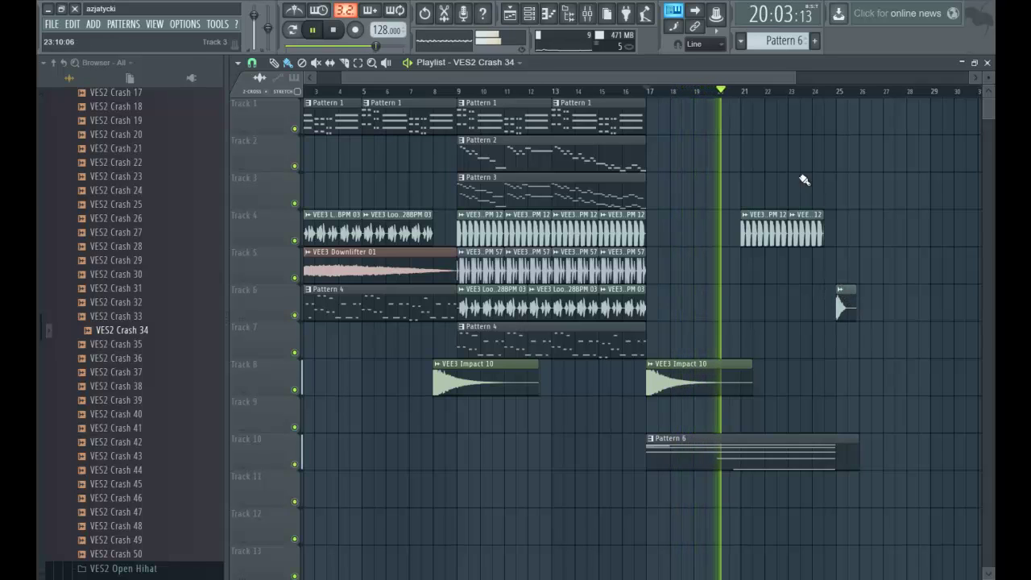
Step: Add VEE3 Loop 128BPM 03 clips on Track 6 at bar 21 and on Track 7 at bar 23, and stop playback
left_click(736, 311)
left_click(787, 343)
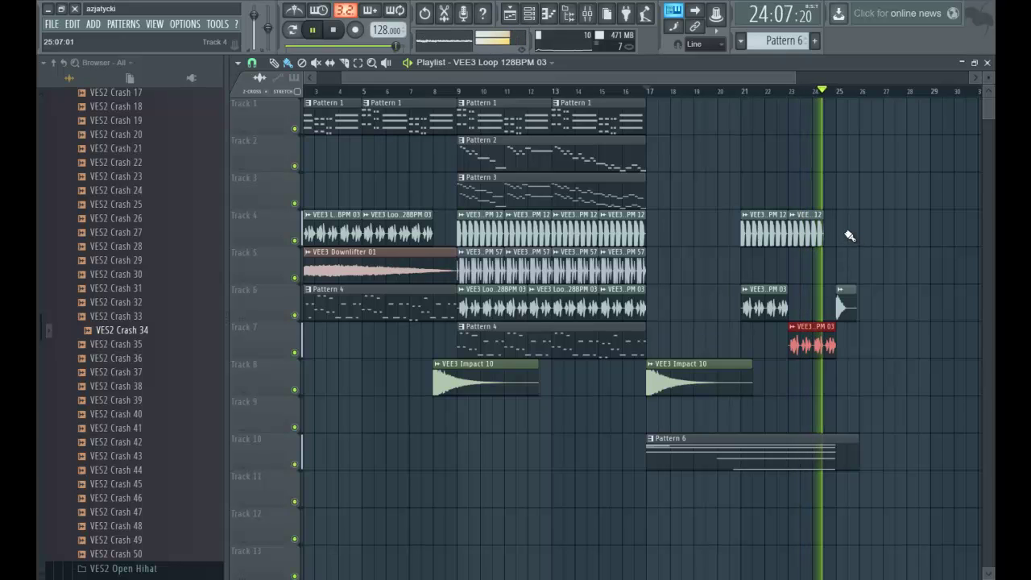
key("space")
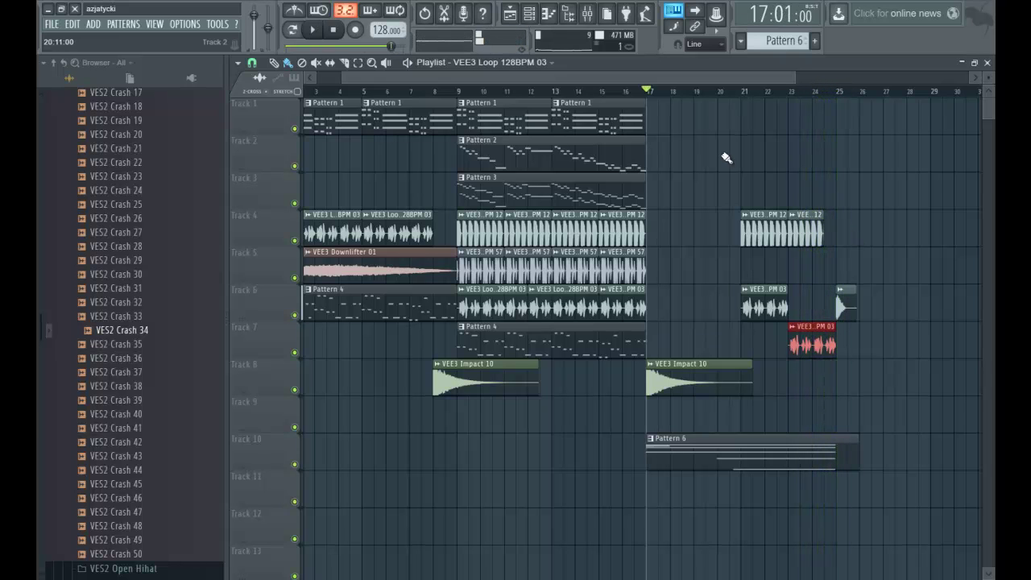
Step: Select the bar 9–17 clips on Tracks 1–7 and place a copy beyond bar 27, one track lower
left_click_drag(379, 79, 348, 79)
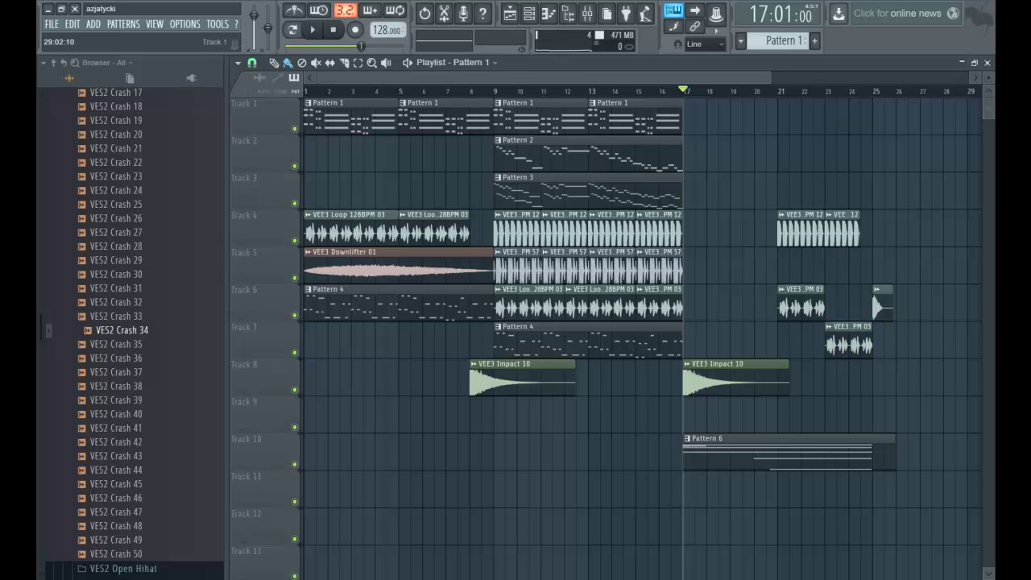
left_click(876, 115)
left_click_drag(737, 83, 755, 133)
left_click_drag(579, 93, 452, 94)
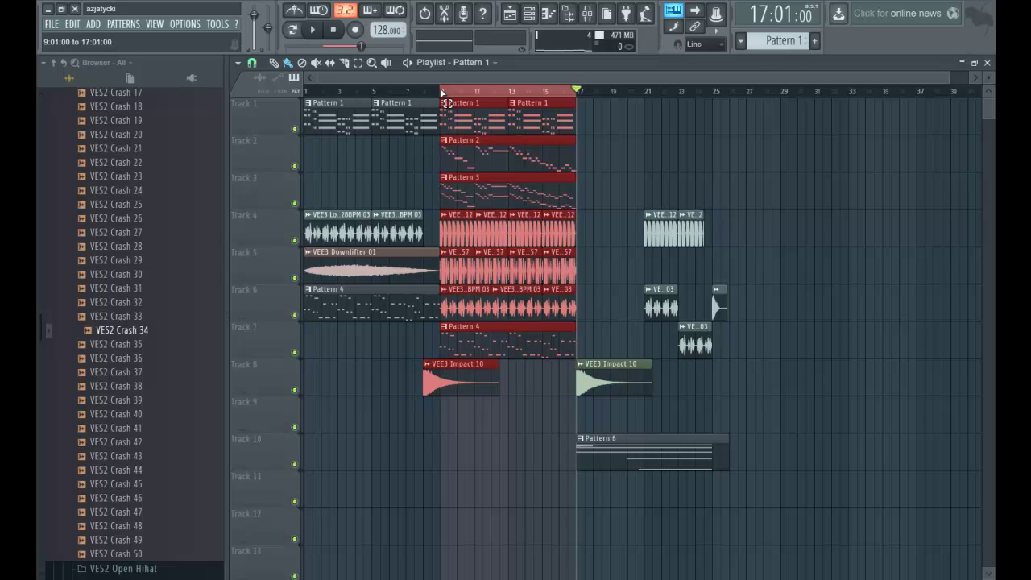
left_click_drag(442, 94, 440, 94)
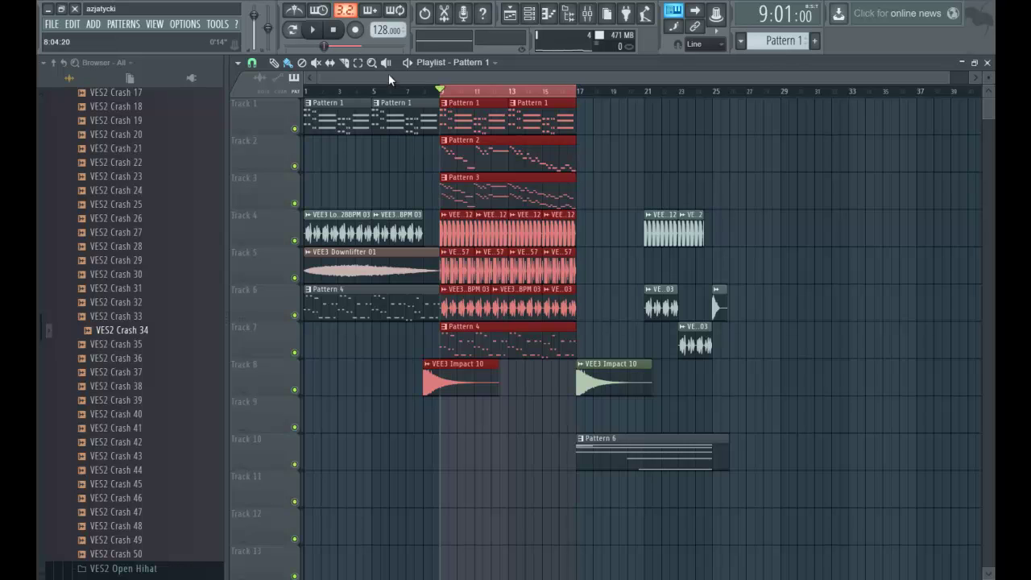
left_click_drag(602, 115, 445, 329)
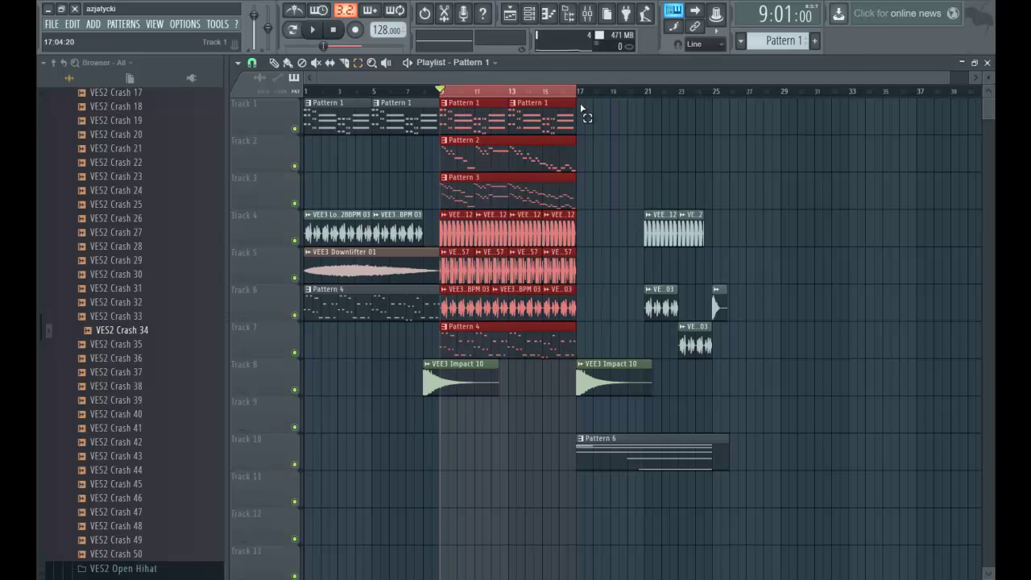
left_click_drag(576, 106, 372, 129)
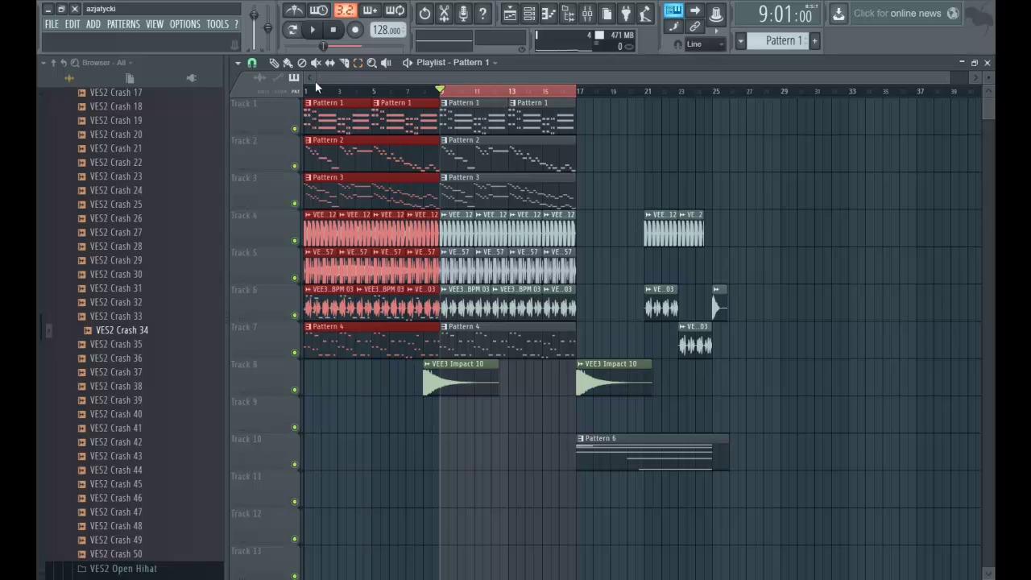
left_click_drag(322, 103, 779, 137)
Step: Move VES2 Crash 34 to Track 1 at bar 25 and shift the copied section to start at bar 25 on Tracks 2–8
left_click(719, 301)
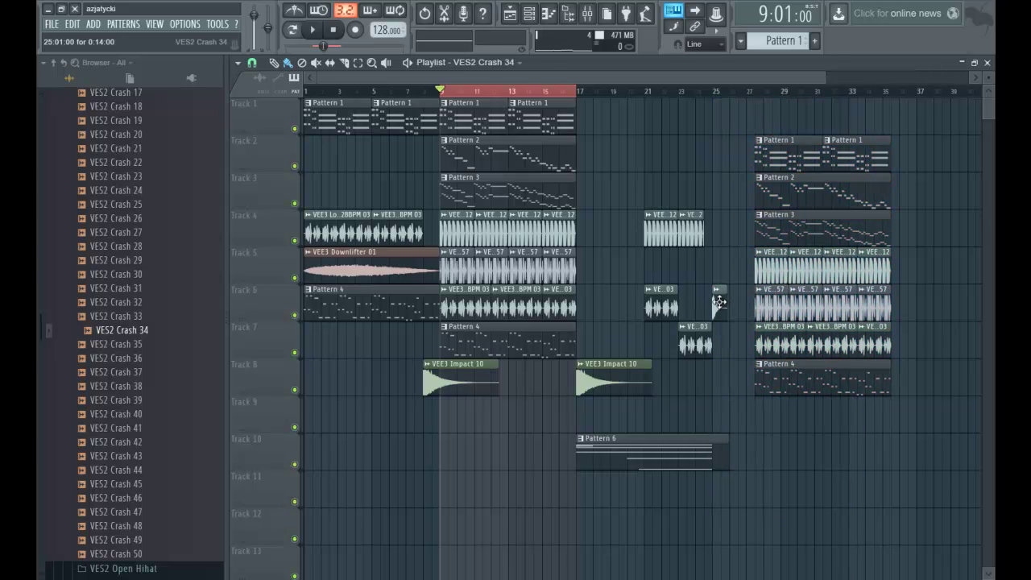
left_click_drag(754, 95, 873, 89)
left_click(758, 94)
left_click_drag(823, 159, 781, 168)
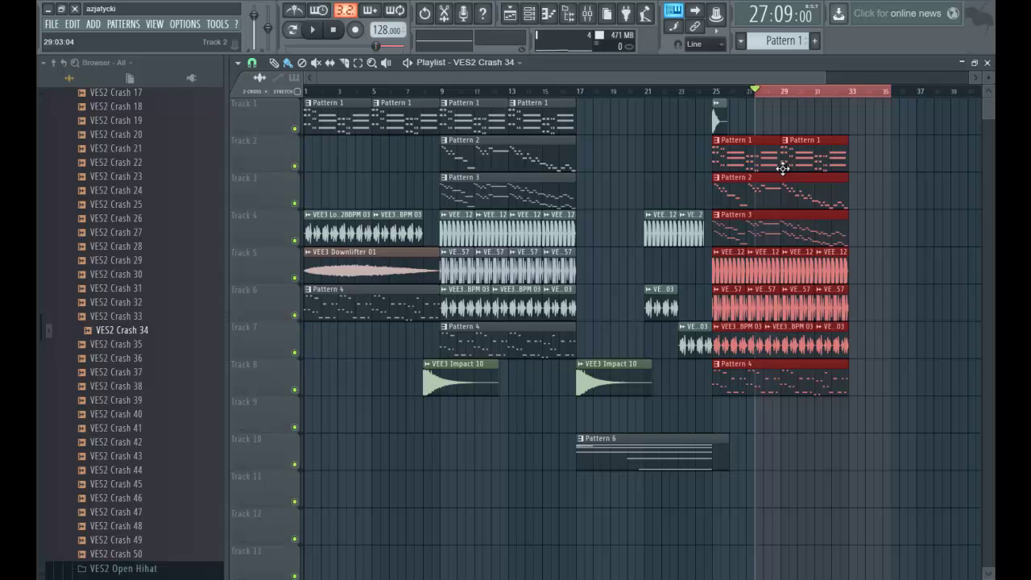
Step: Play from bar 16 and shorten the VEE3 Loop 128BPM 03 clip at bar 23 on Track 7 to 1:08:00
left_click(576, 102)
key("space")
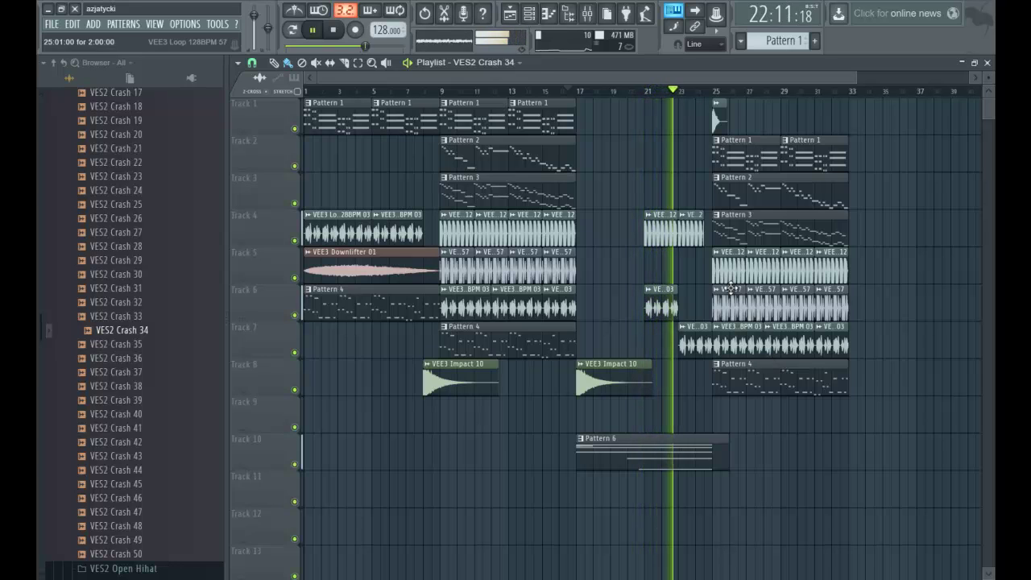
left_click_drag(708, 326, 713, 326)
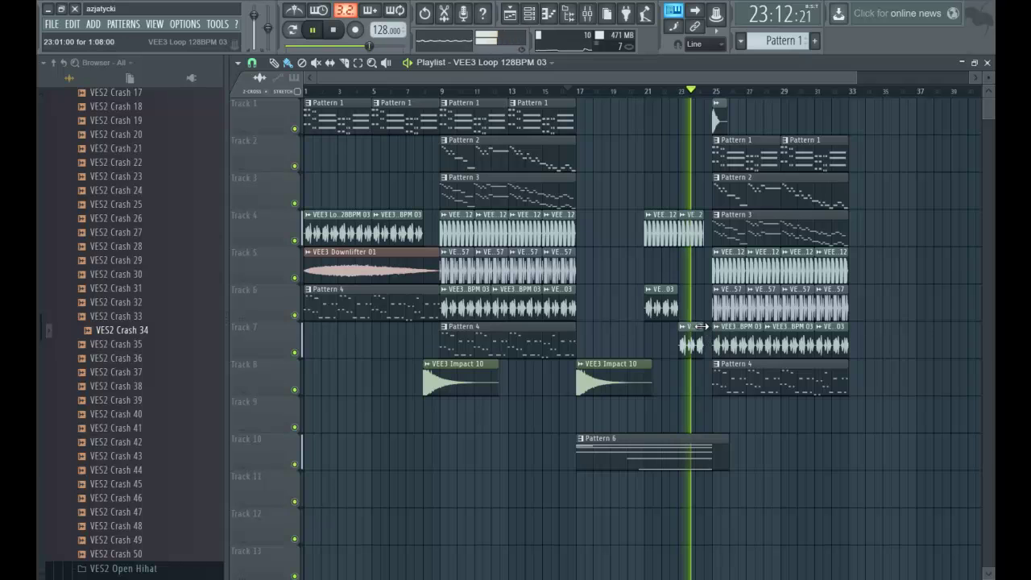
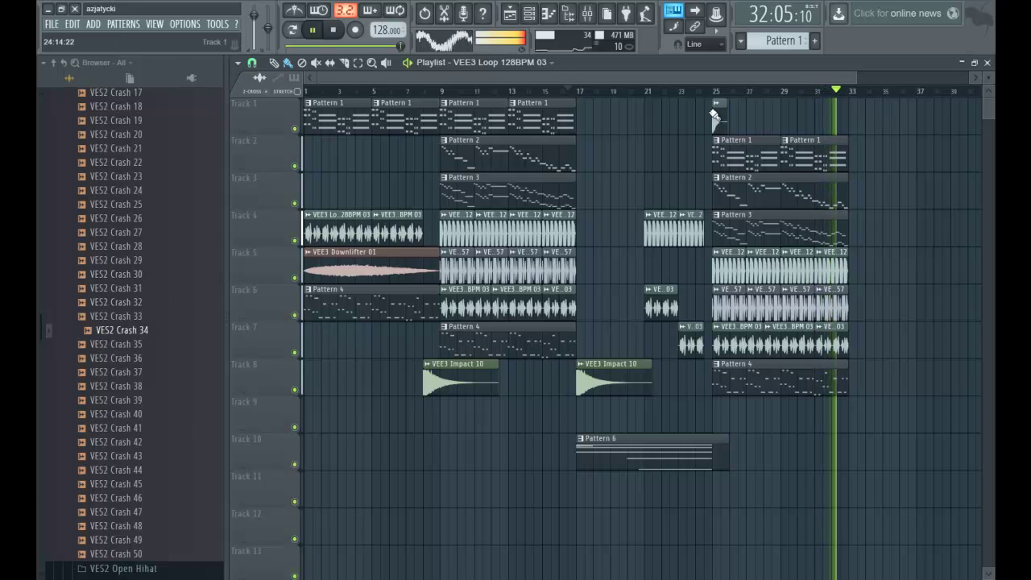
Step: Add VES2 Crash 34 on Track 1 at bar 33 and restart playback from bar 1
left_click(851, 116)
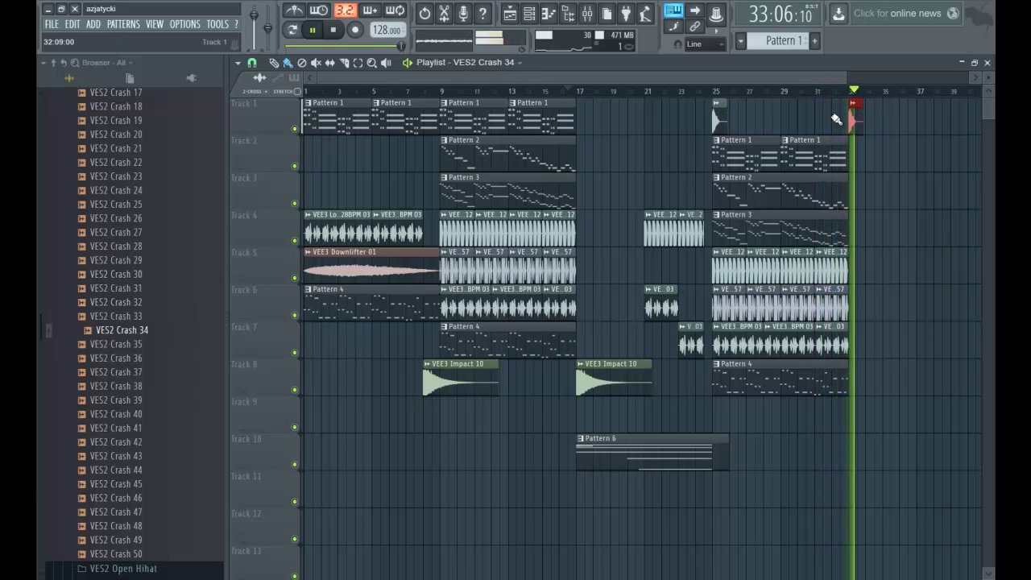
key("space")
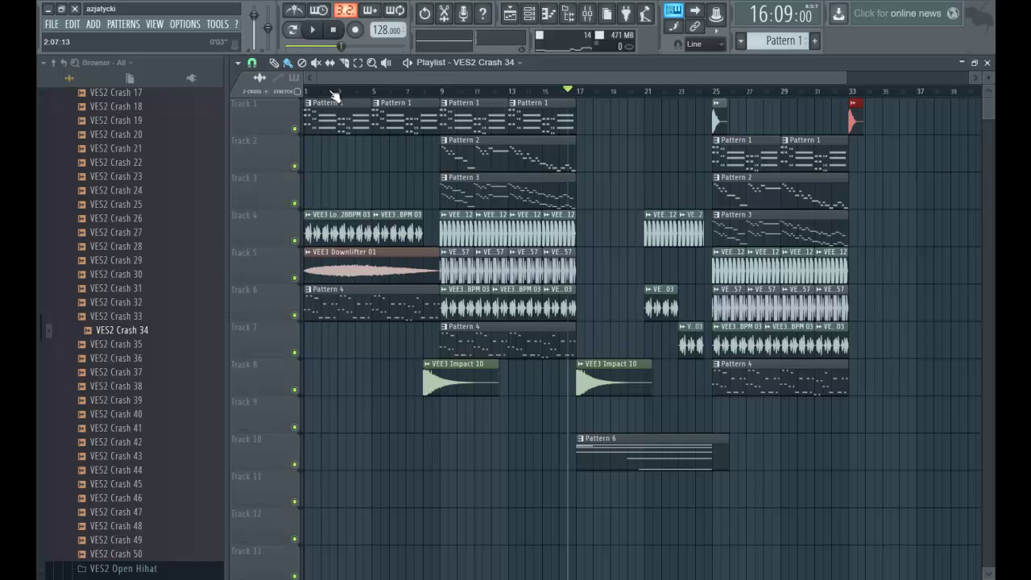
key("space")
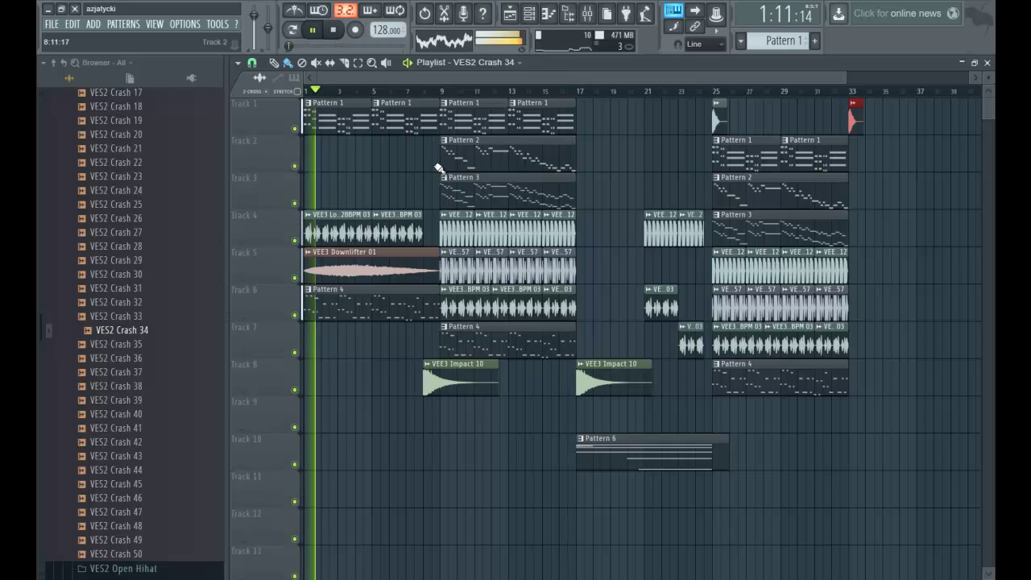
Step: Find Dirty Dutch Kit 1 under VES2 Kits and audition its Bassdrum, Beat, Drums and Melody samples
scroll(169, 290, "down", 8)
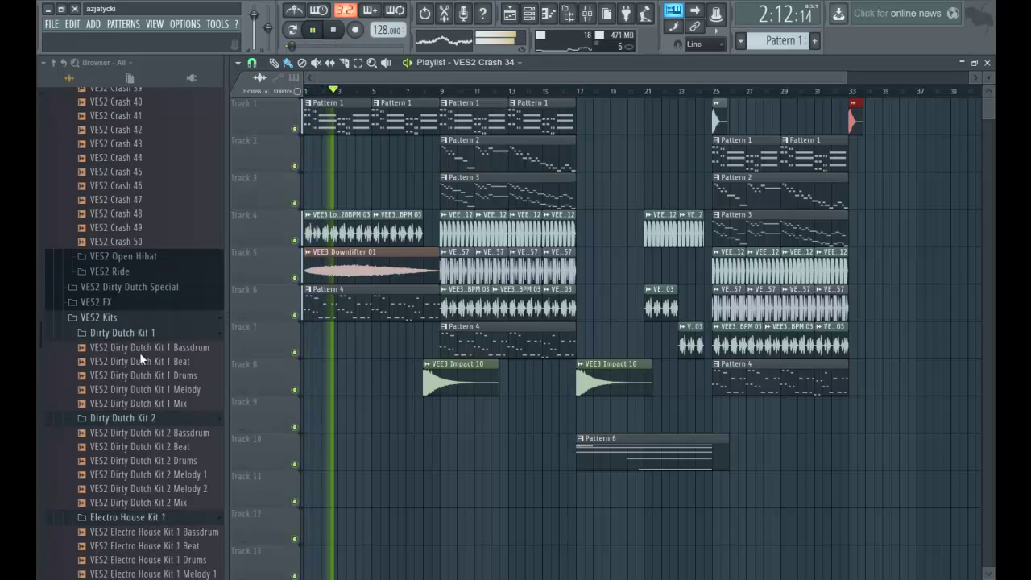
scroll(170, 290, "down", 2)
key("space")
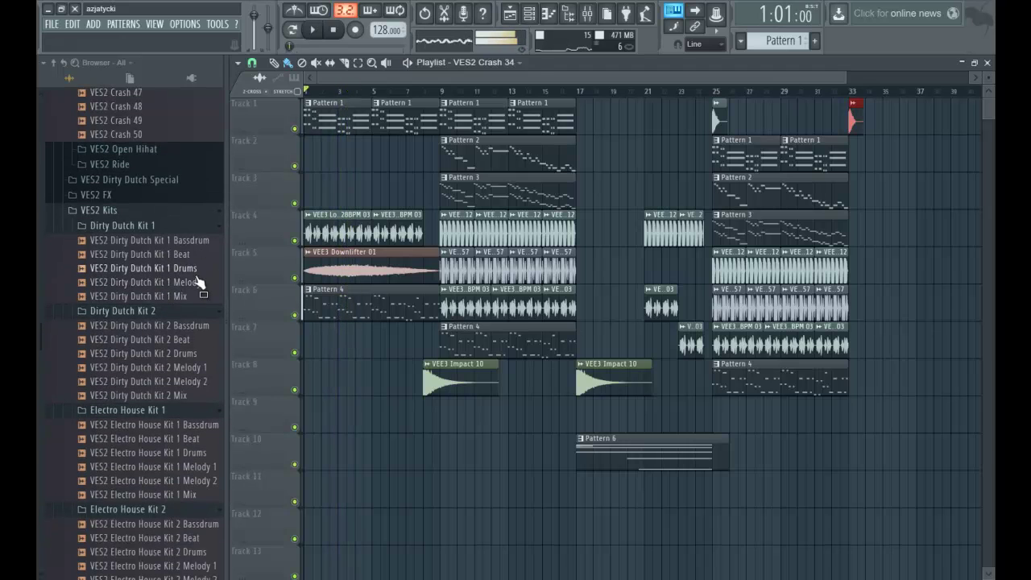
left_click(188, 256)
left_click(192, 270)
left_click(193, 283)
left_click(196, 241)
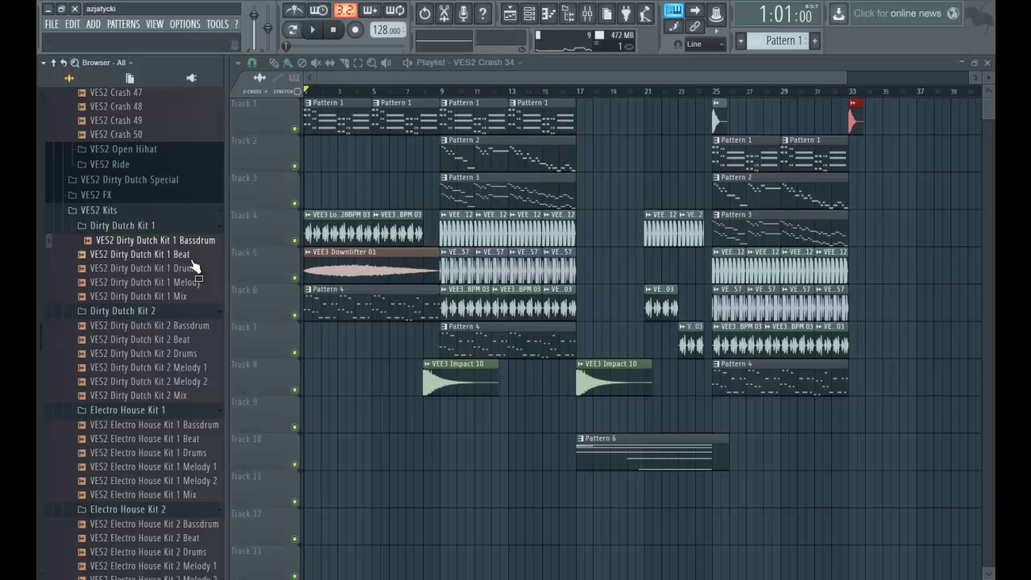
left_click(196, 284)
key("space")
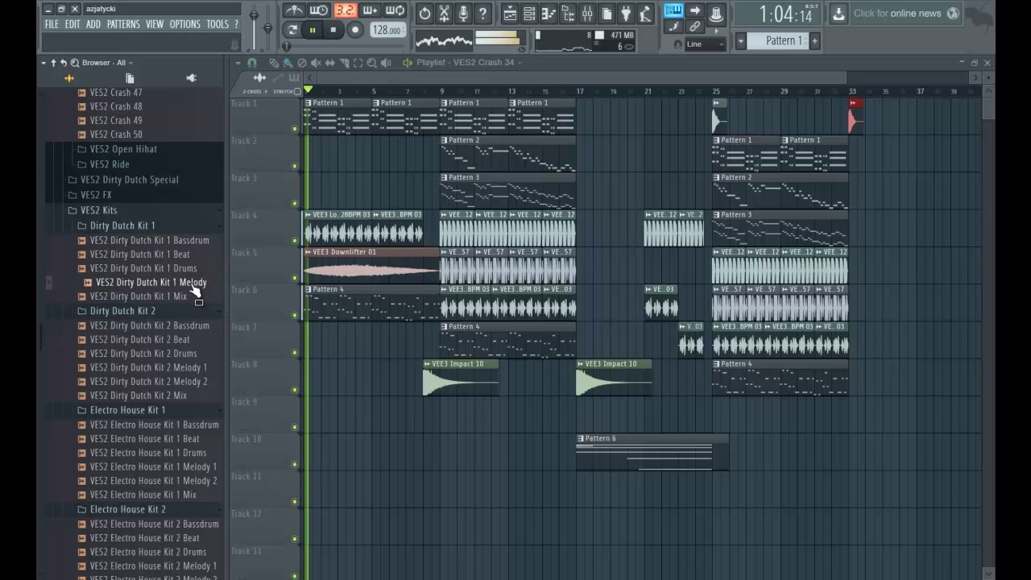
key("space")
Step: Place VES2 Dirty Dutch Kit 1 Melody on Track 9 at bar 17, delete Pattern 6 from Track 10, and play from about bar 16
left_click_drag(539, 413, 578, 412)
right_click(661, 455)
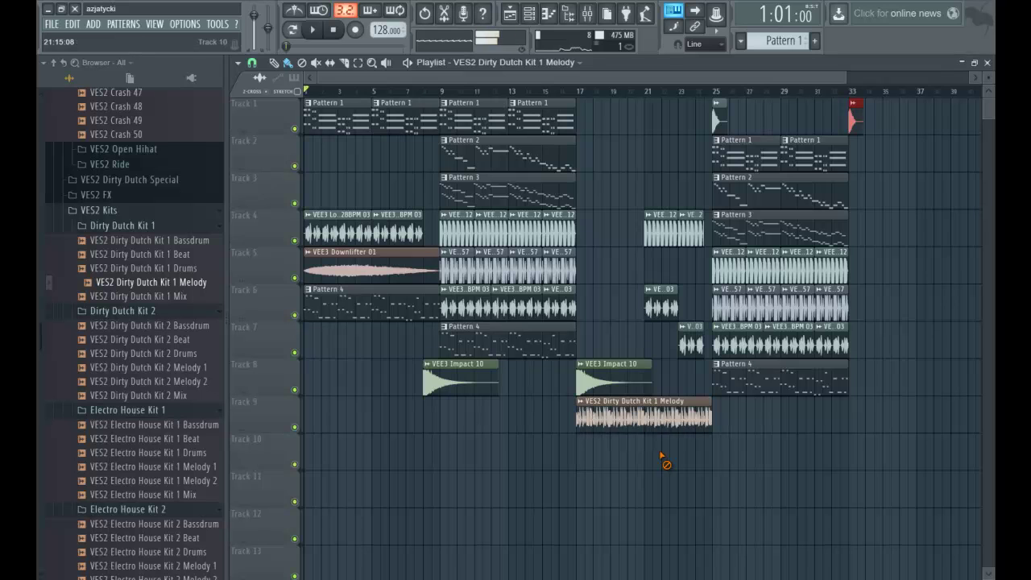
left_click(563, 85)
key("space")
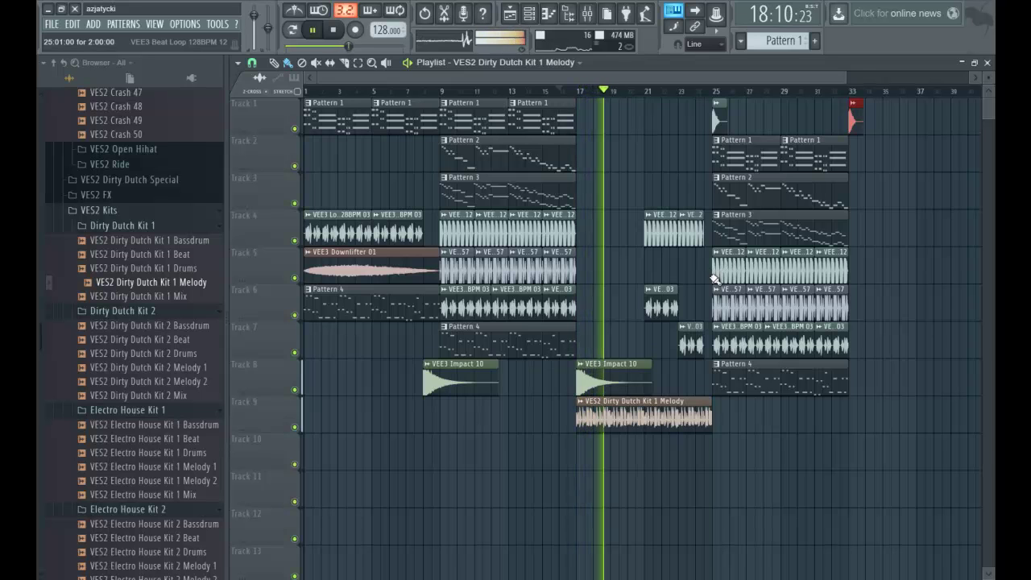
Step: Route the VES2 Dirty Dutch Kit 1 Melody channel to mixer Insert 8, naming the insert after the channel
double_click(668, 418)
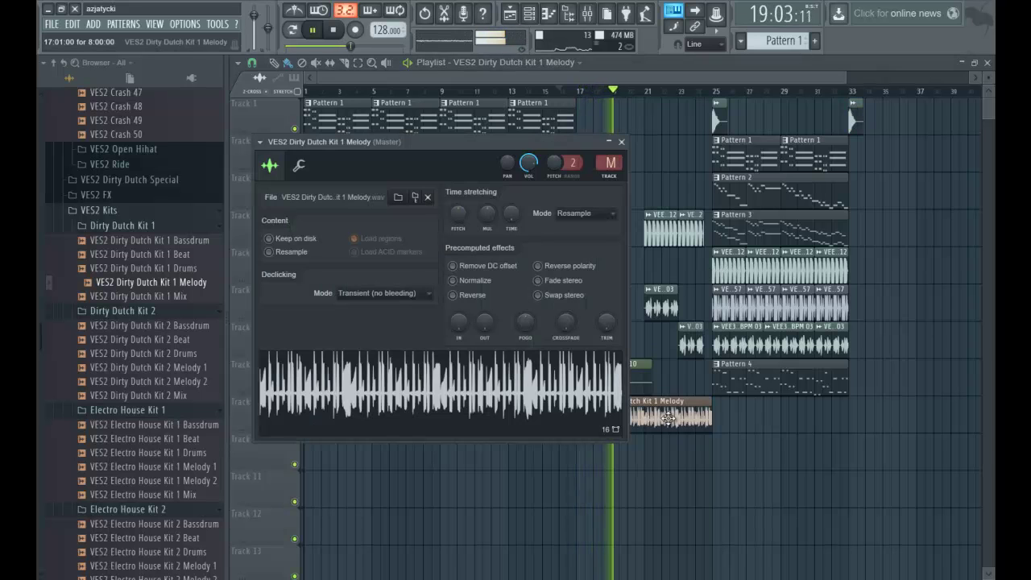
left_click(587, 16)
left_click(578, 138)
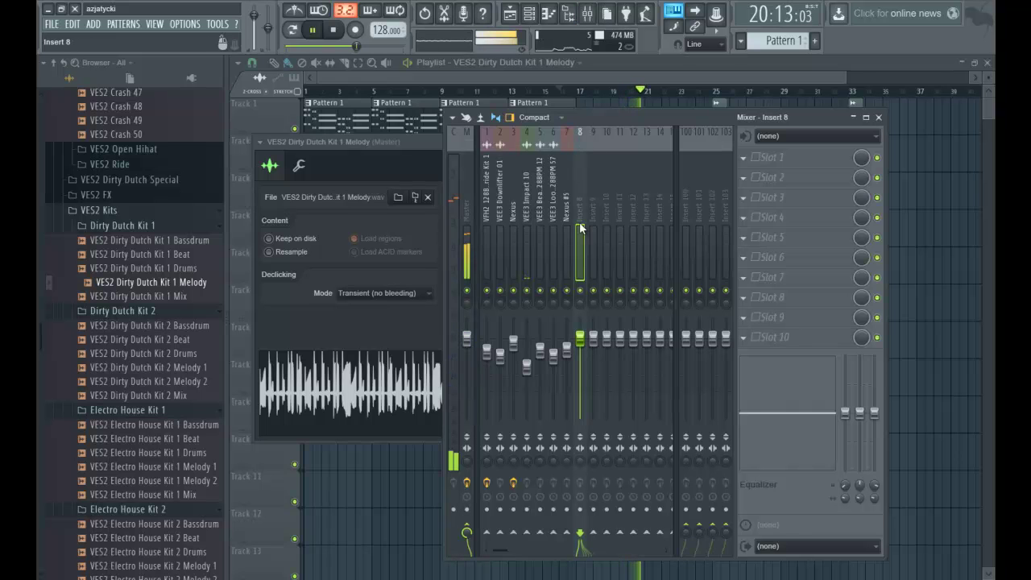
right_click(587, 222)
left_click(741, 206)
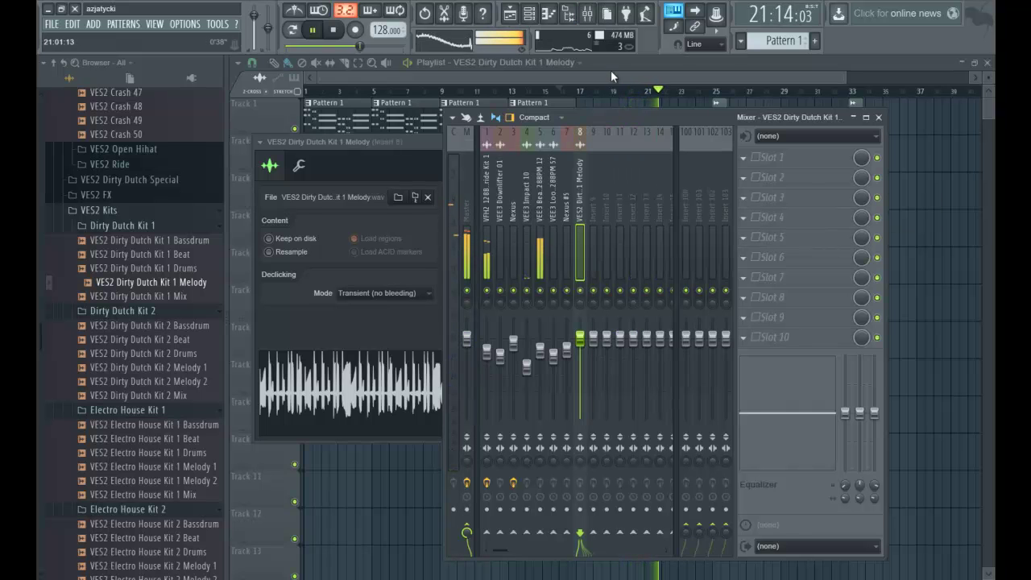
Step: Listen to the transition from the breakdown into the repeated section at bar 25, and stop playback
left_click(611, 70)
left_click_drag(625, 78, 694, 78)
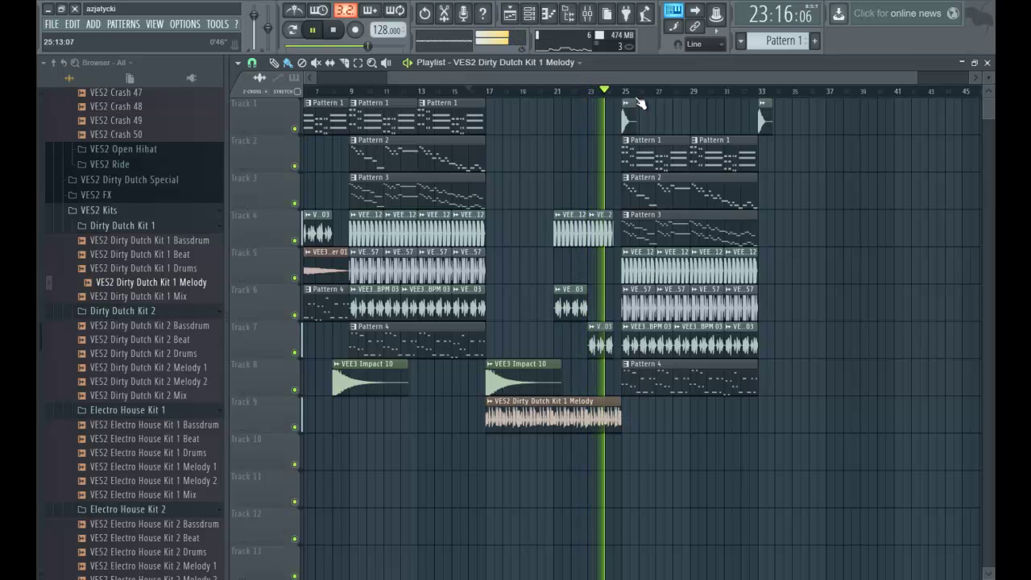
scroll(639, 95, "up", 2)
scroll(638, 95, "up", 2)
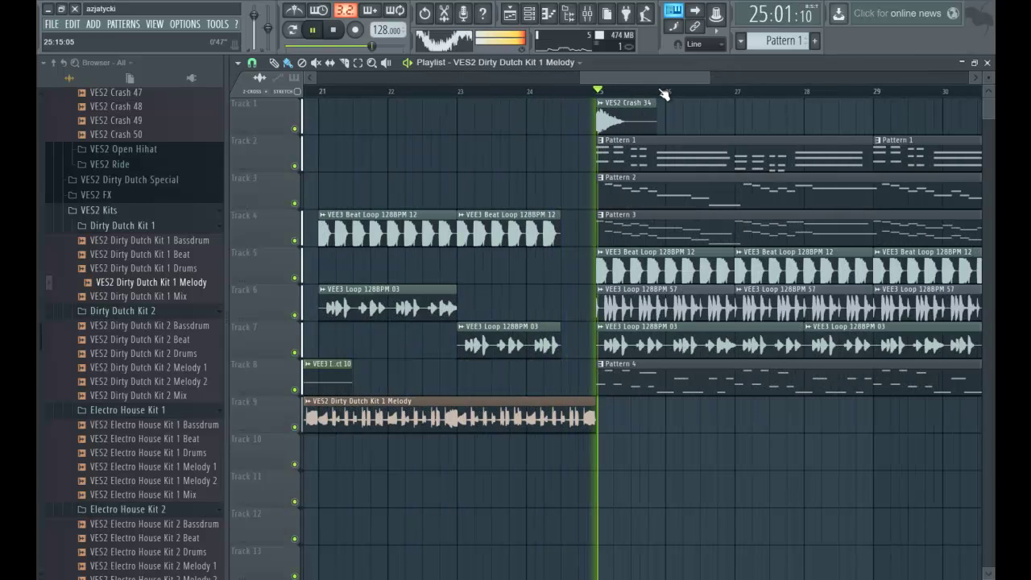
scroll(610, 95, "down", 3)
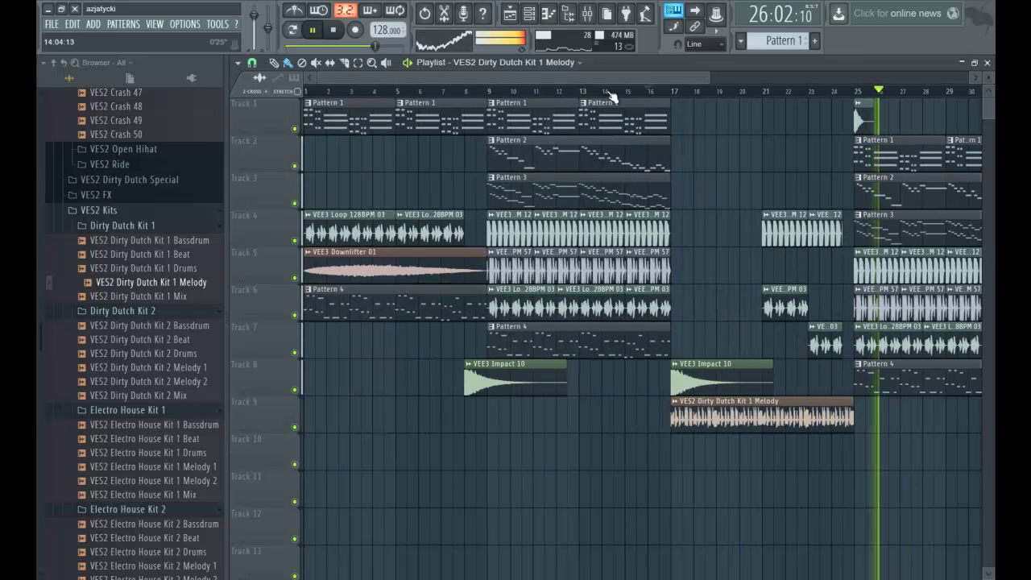
scroll(715, 80, "down", 3)
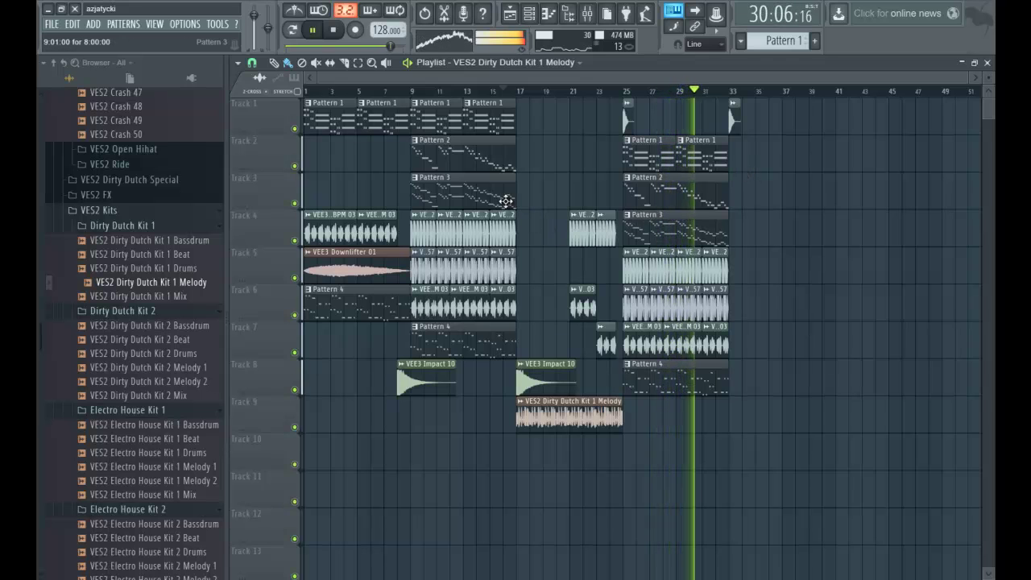
key("space")
Step: Load Fruity Filter into Slot 10 of the VEE3 Beat Loop 128BPM 12 mixer insert
double_click(425, 233)
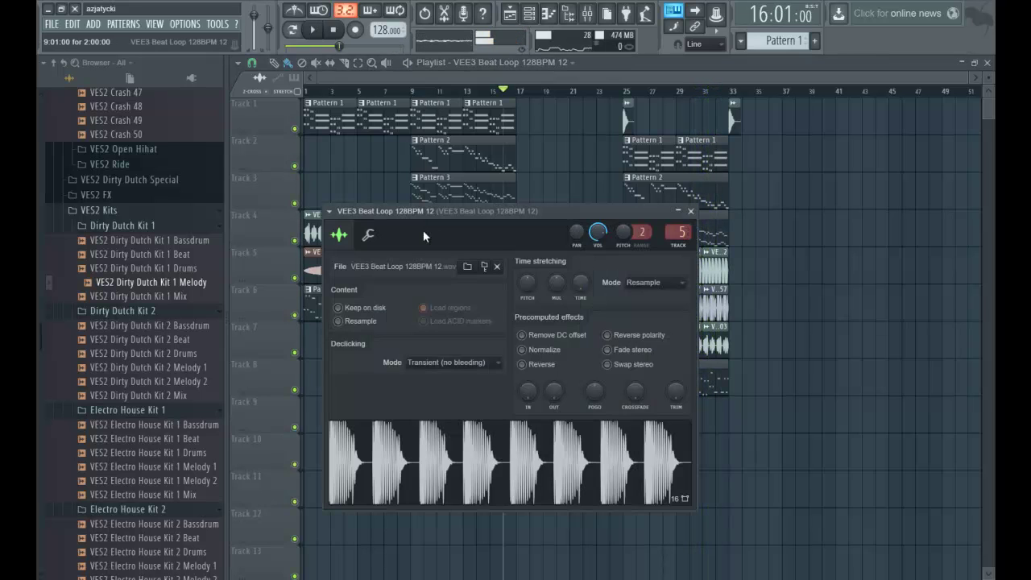
left_click(587, 14)
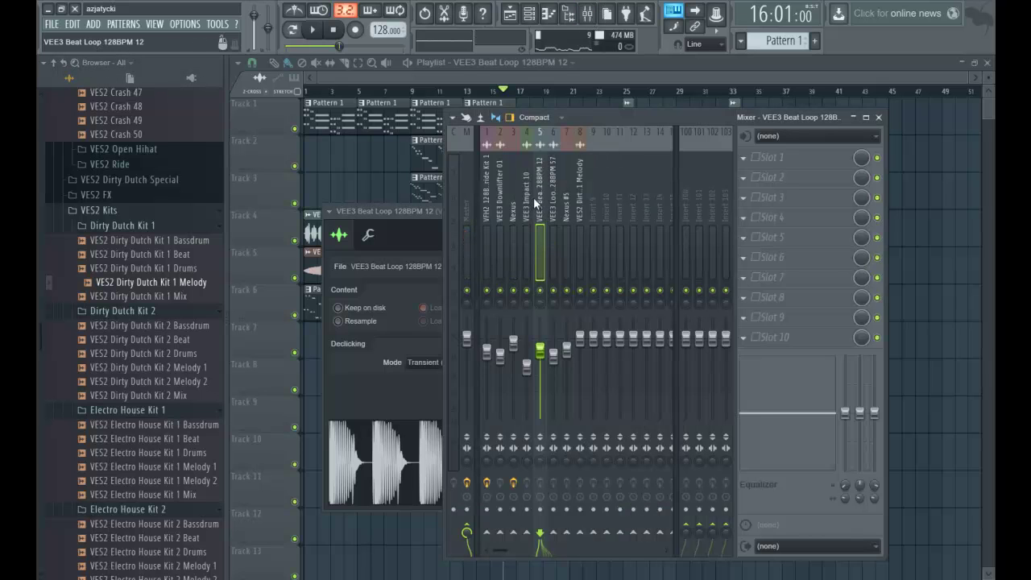
left_click(191, 80)
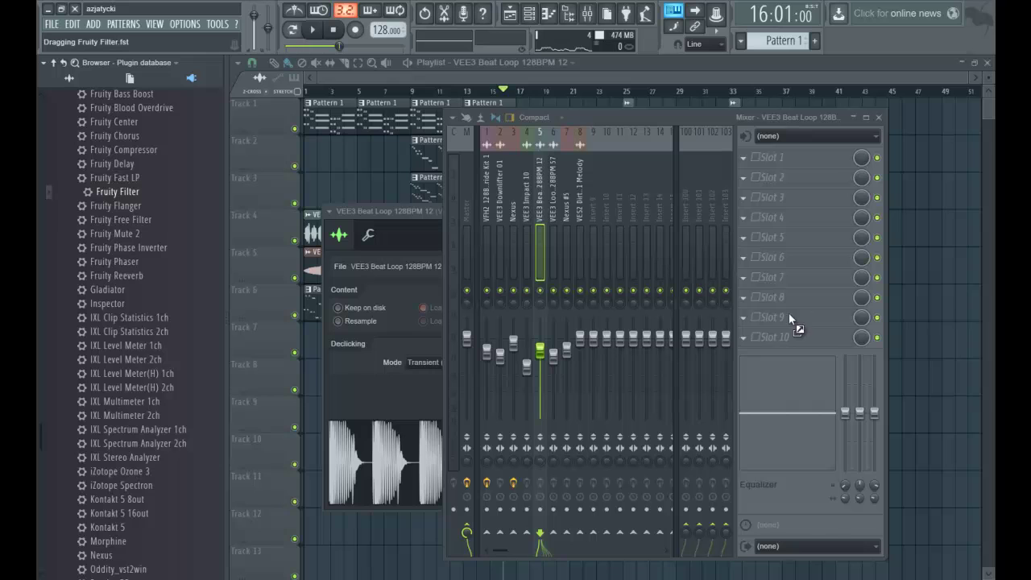
left_click_drag(742, 338, 743, 336)
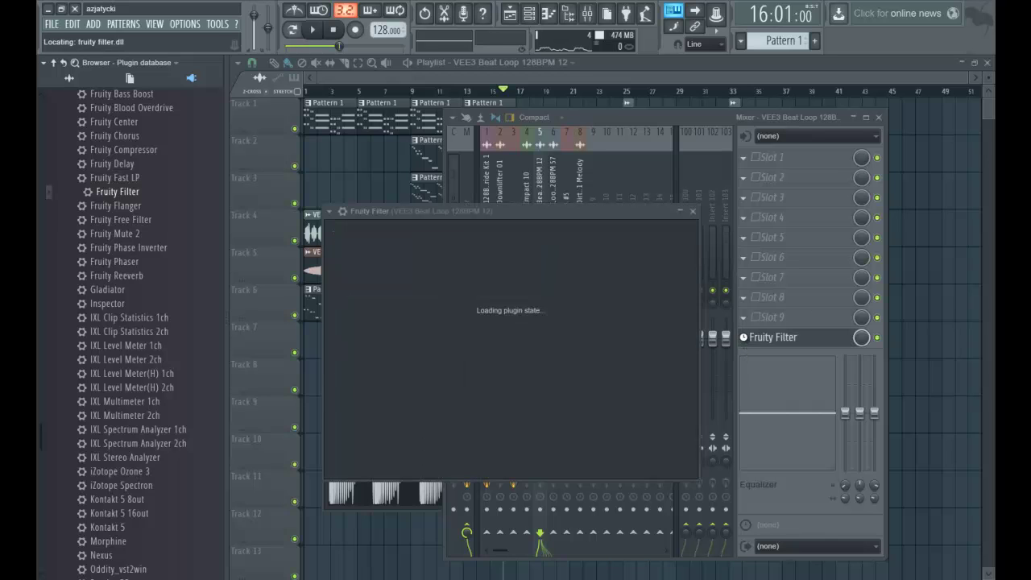
Step: Step through the Fruity Filter presets during playback to the low-cutoff, high-resonance low-pass one, and stop playback
key("space")
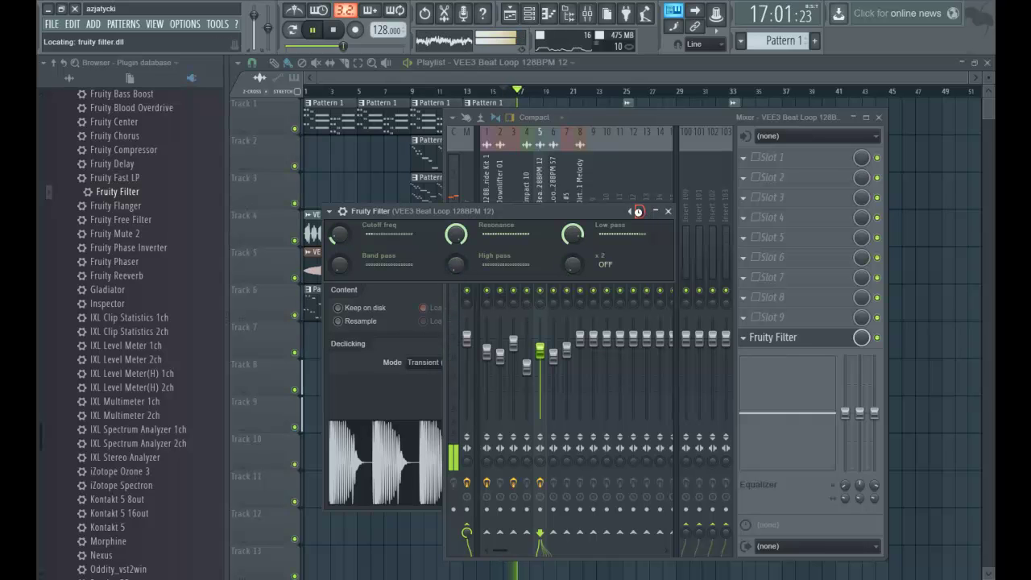
left_click(641, 214)
left_click(641, 213)
left_click(641, 214)
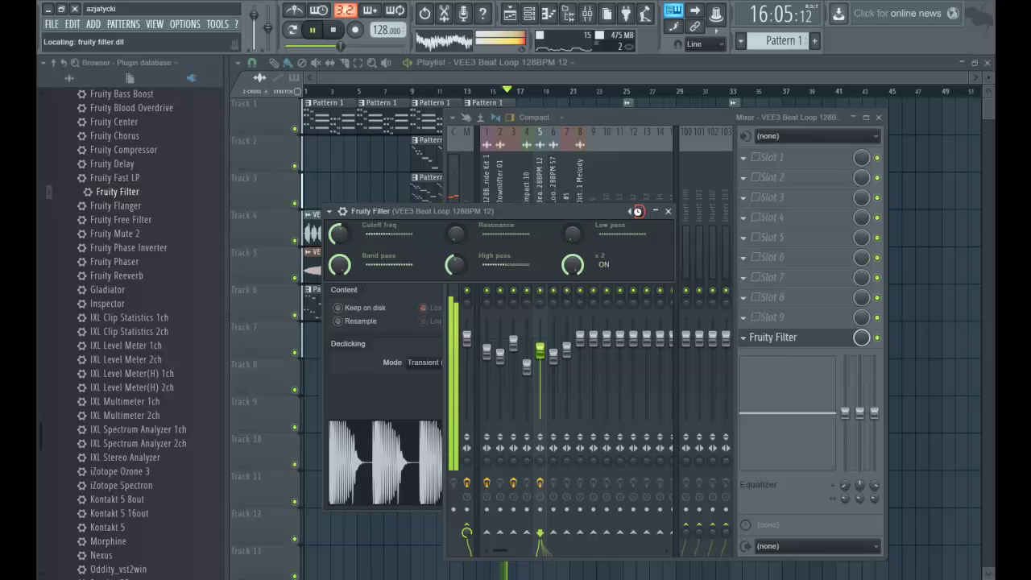
left_click(641, 213)
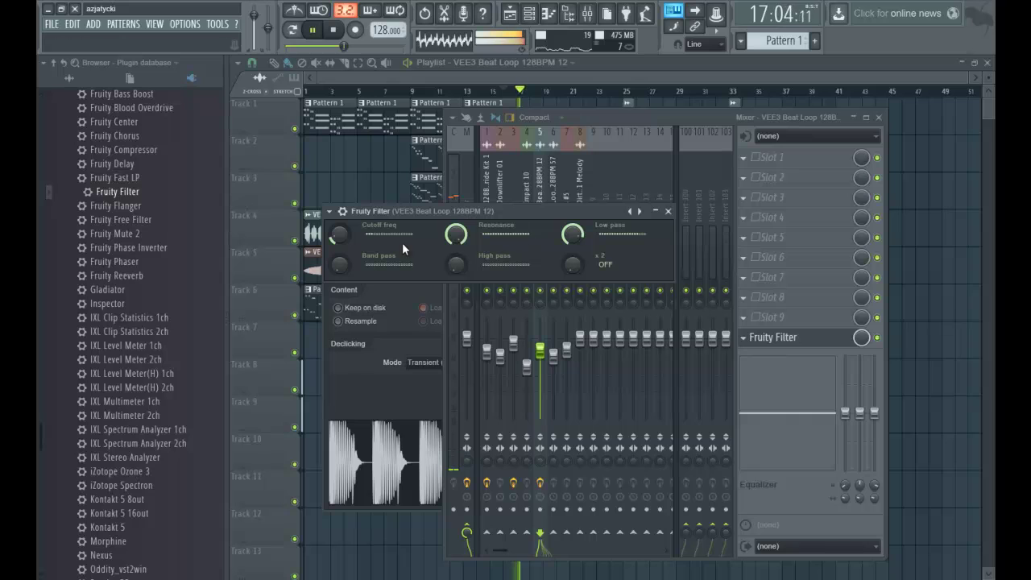
key("space")
Step: Switch playback back to song mode and loop it over bars 21 to 23 of the playlist
left_click(455, 73)
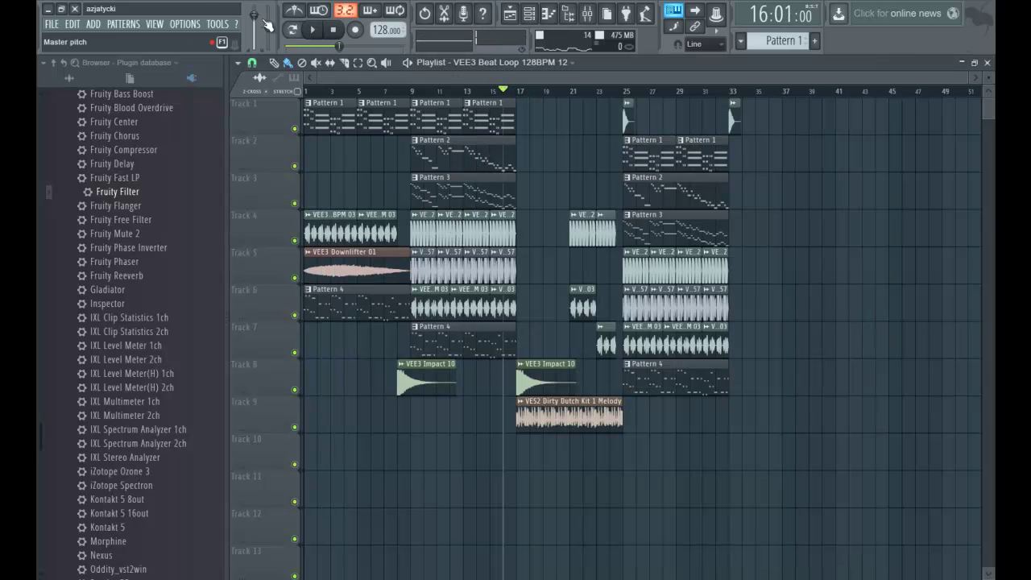
double_click(451, 231)
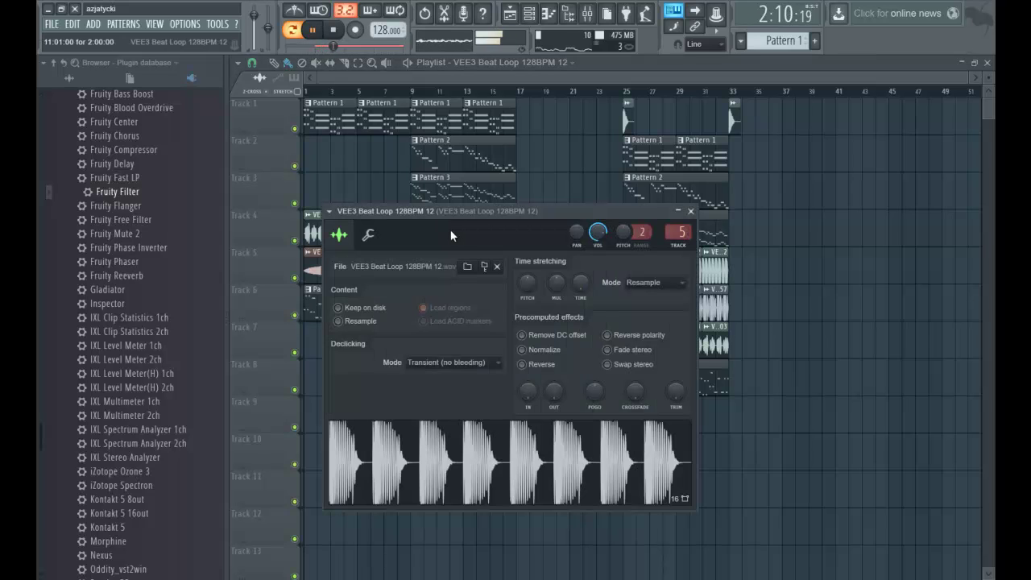
left_click(691, 212)
left_click(292, 30)
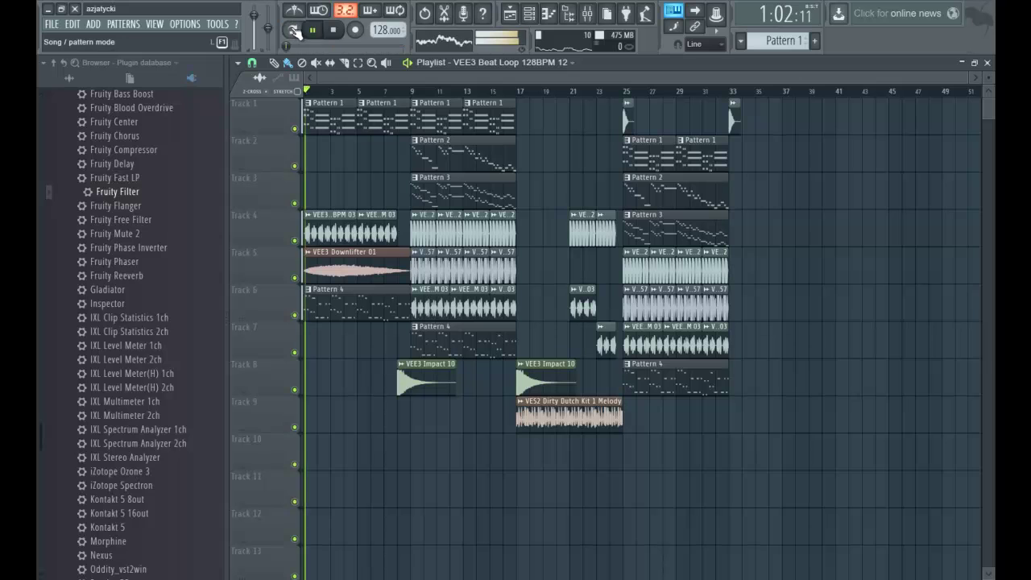
left_click_drag(580, 91, 609, 91)
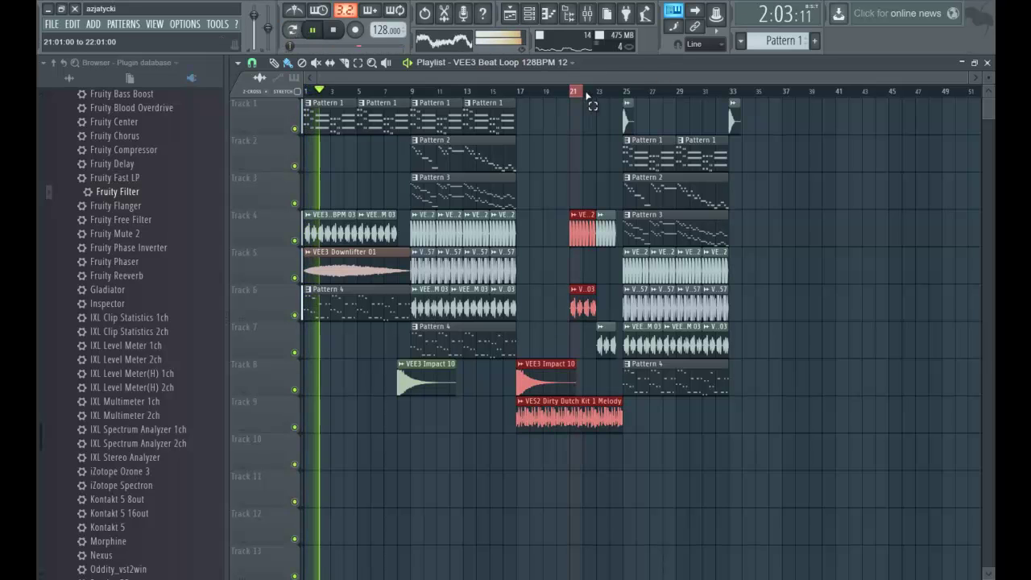
Step: Audition the Fruity Filter presets and cutoff on the VEE3 Beat Loop 128BPM 12 insert, settling on the high-pass preset with x2 on
left_click(587, 14)
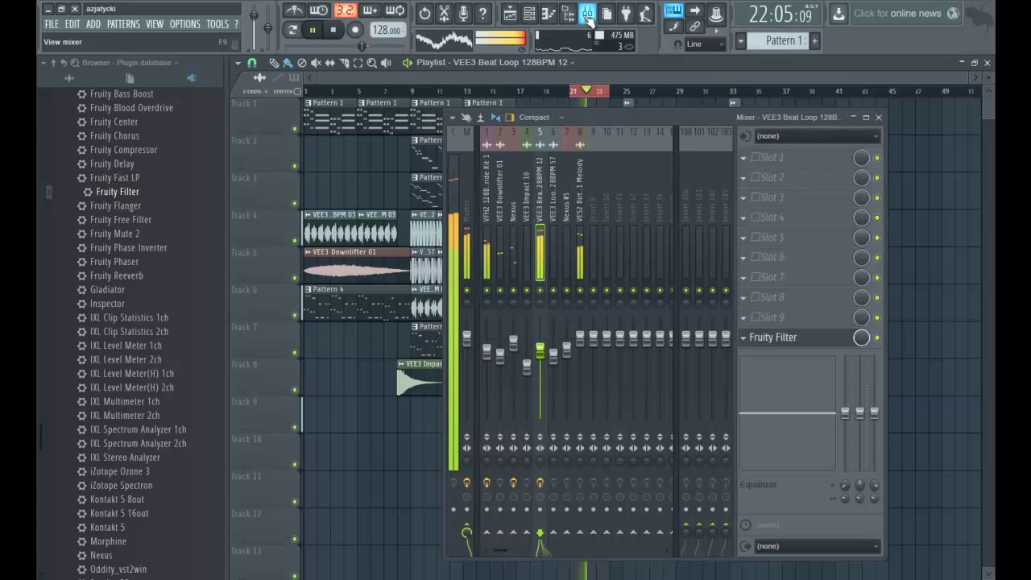
left_click(785, 337)
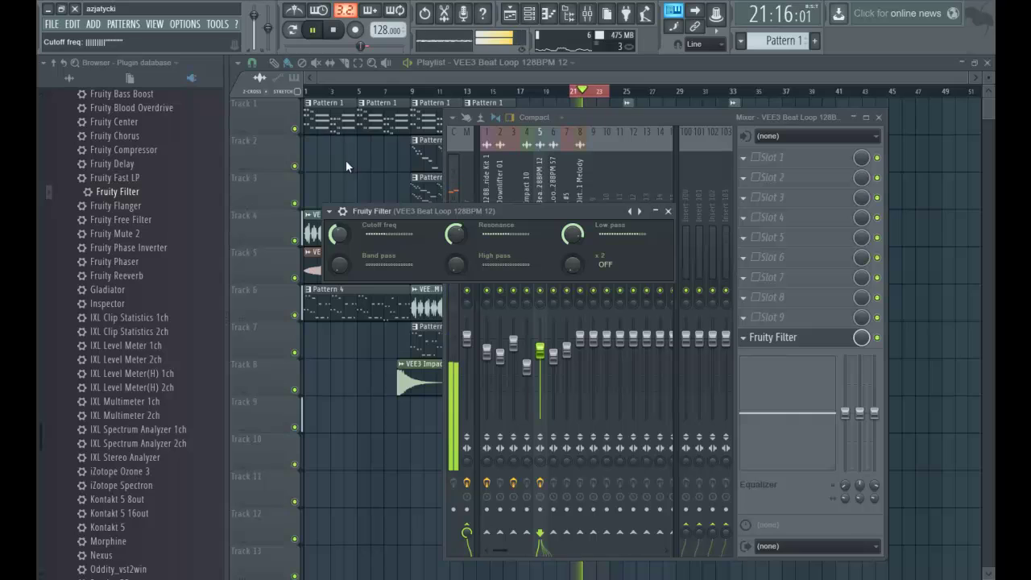
left_click_drag(413, 272, 387, 215)
left_click(640, 211)
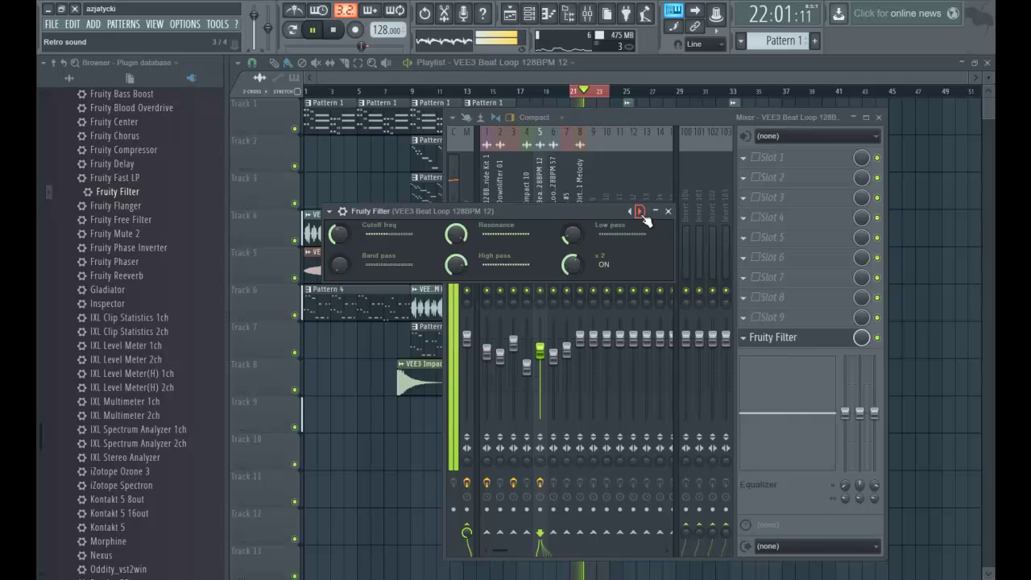
left_click(641, 211)
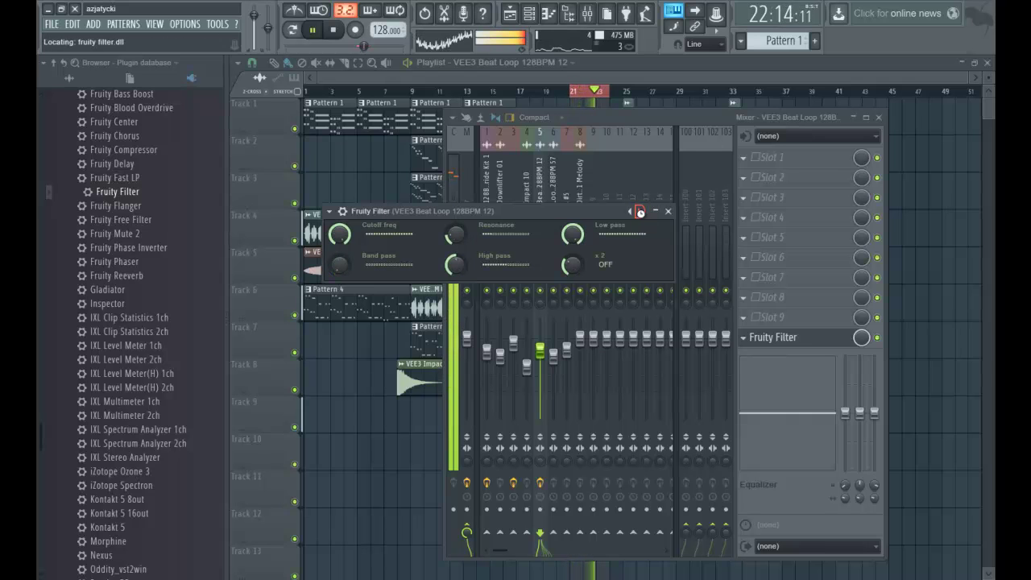
left_click(640, 211)
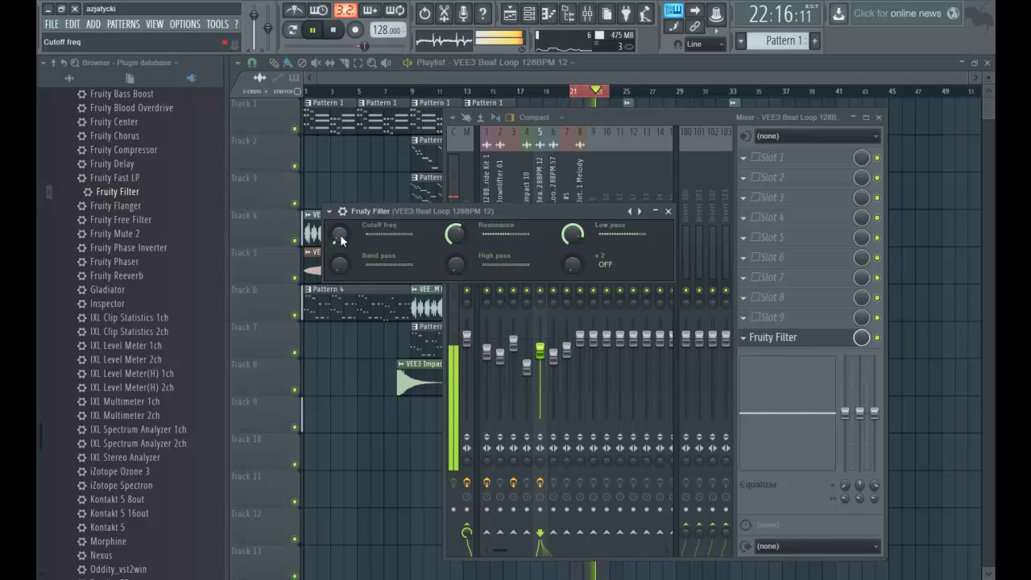
left_click_drag(337, 228, 304, 169)
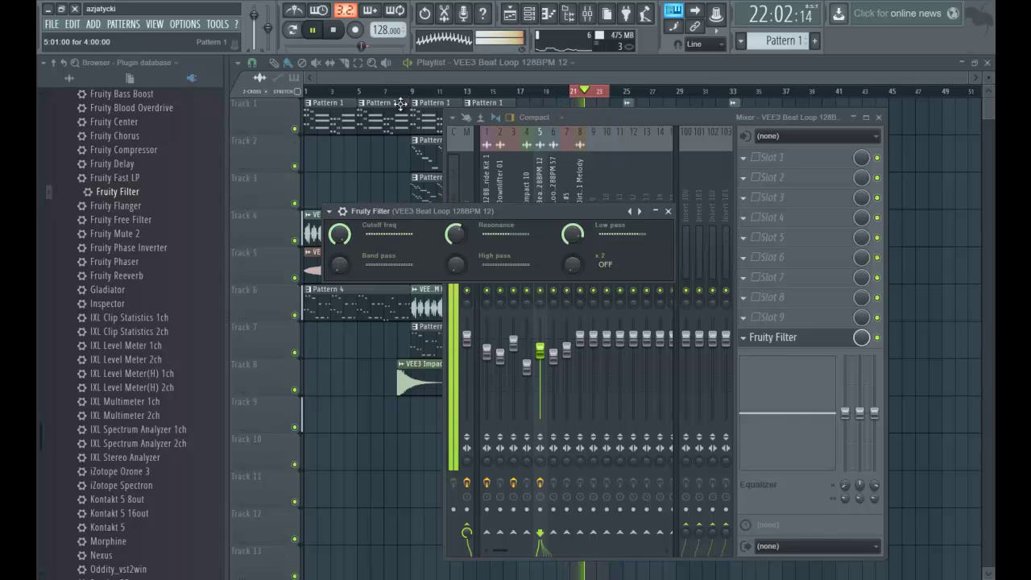
left_click(638, 210)
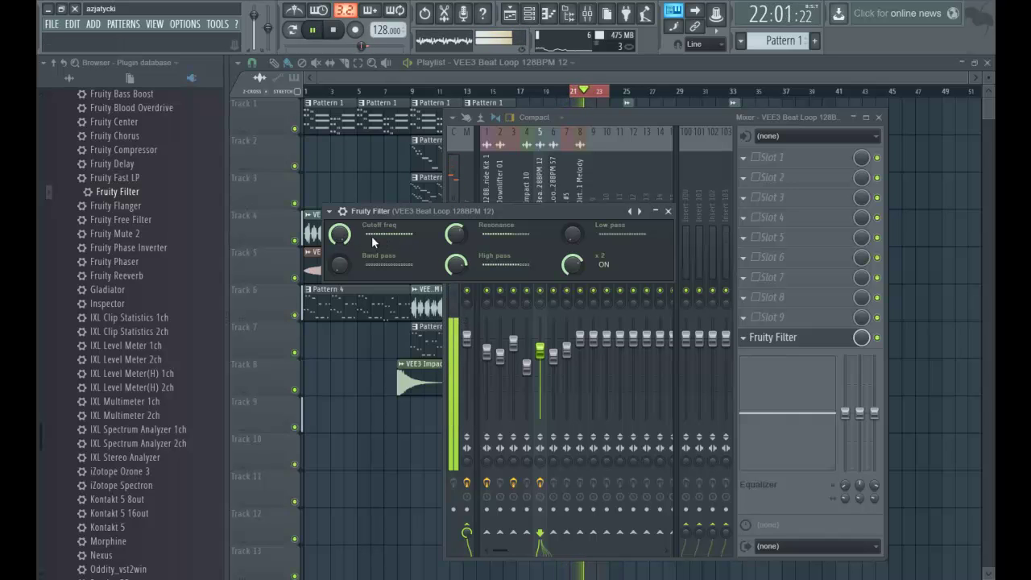
Step: Stop playback, create an automation clip for the Fruity Filter cutoff frequency, and place it on Track 10 from bar 9 to bar 25
key("space")
right_click(340, 235)
left_click(377, 321)
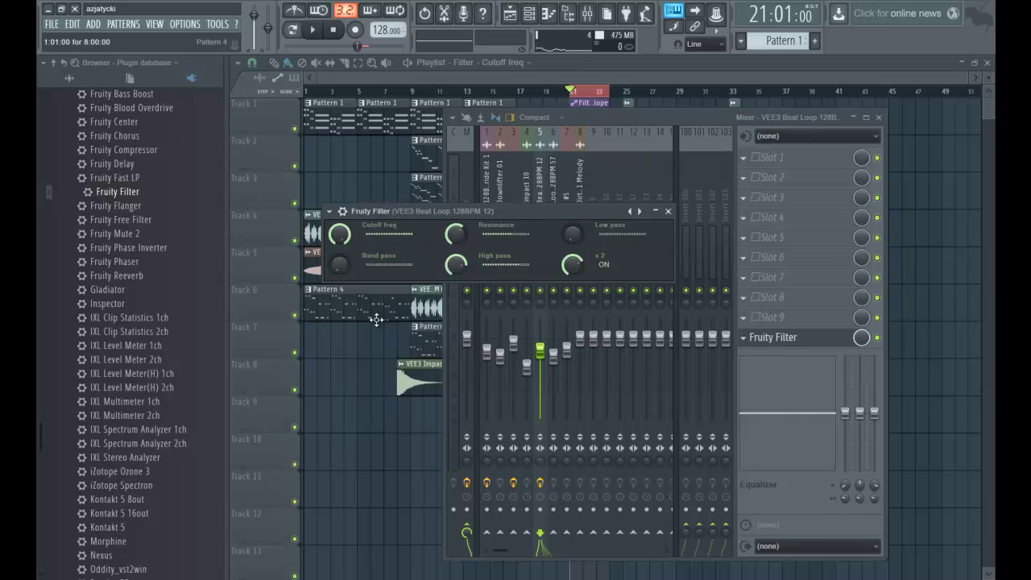
left_click(615, 77)
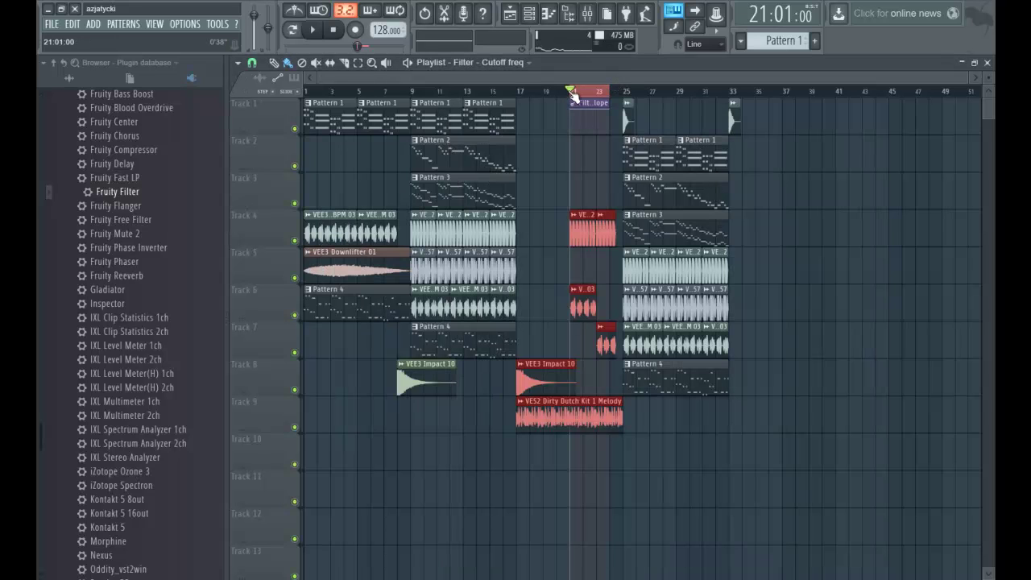
left_click_drag(582, 102, 528, 442)
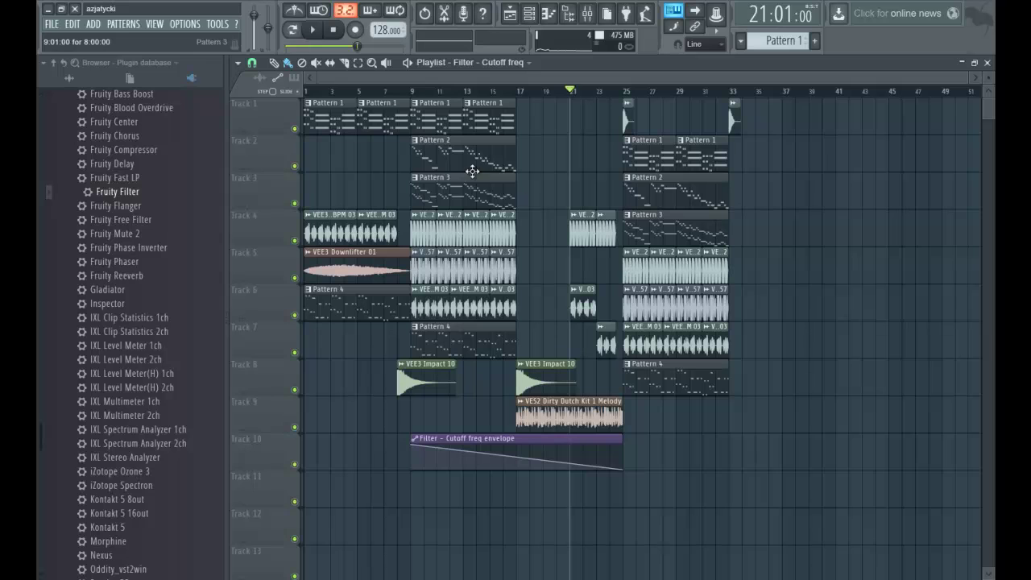
Step: Replace the intro's VEE3 Loop 128BPM 03 clips and Pattern 4 with a Pattern 2 clip at bar 1 of Track 2, and play it
left_click(398, 90)
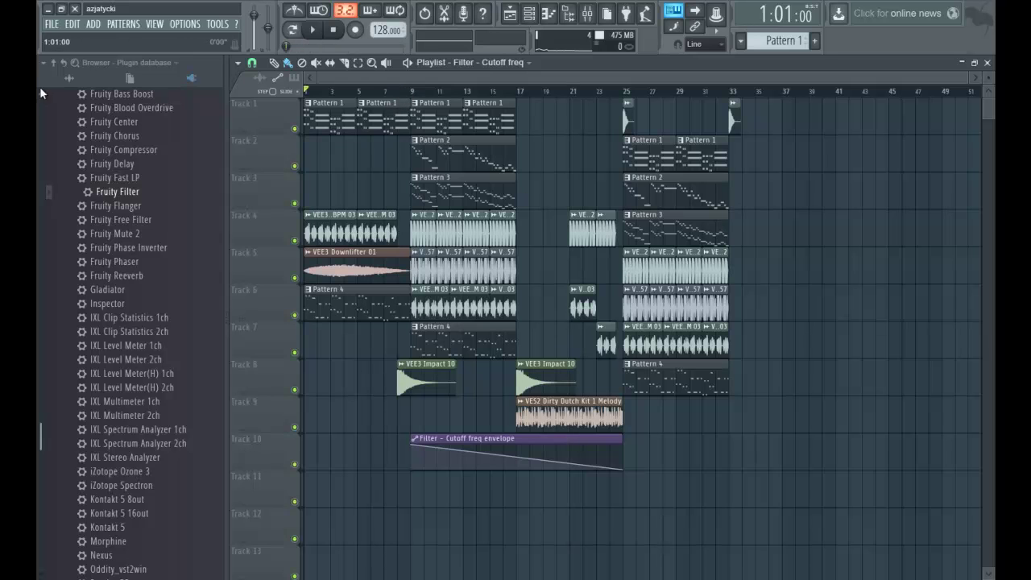
right_click(373, 234)
right_click(334, 233)
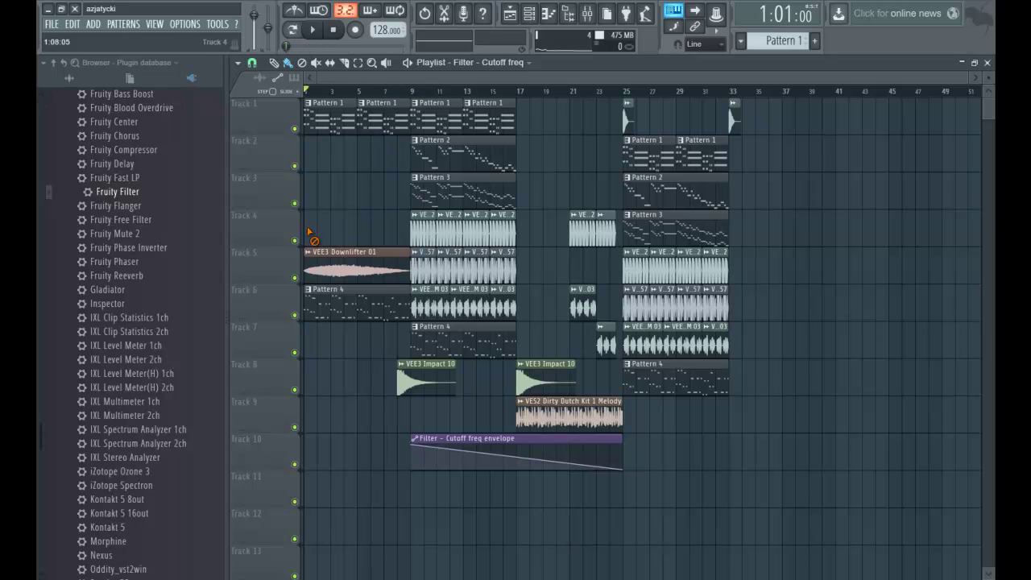
key("space")
key("space")
right_click(344, 306)
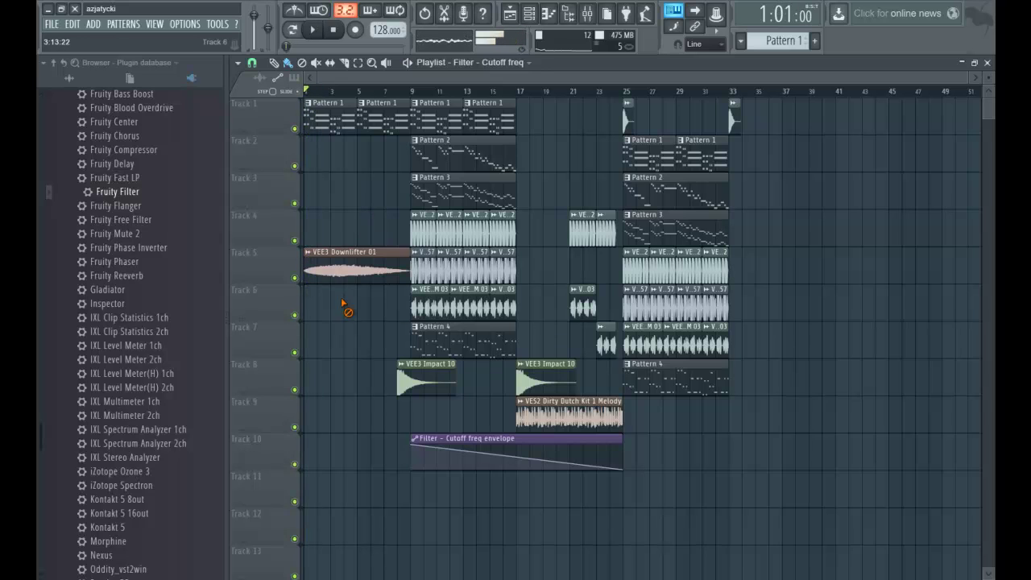
left_click(315, 158)
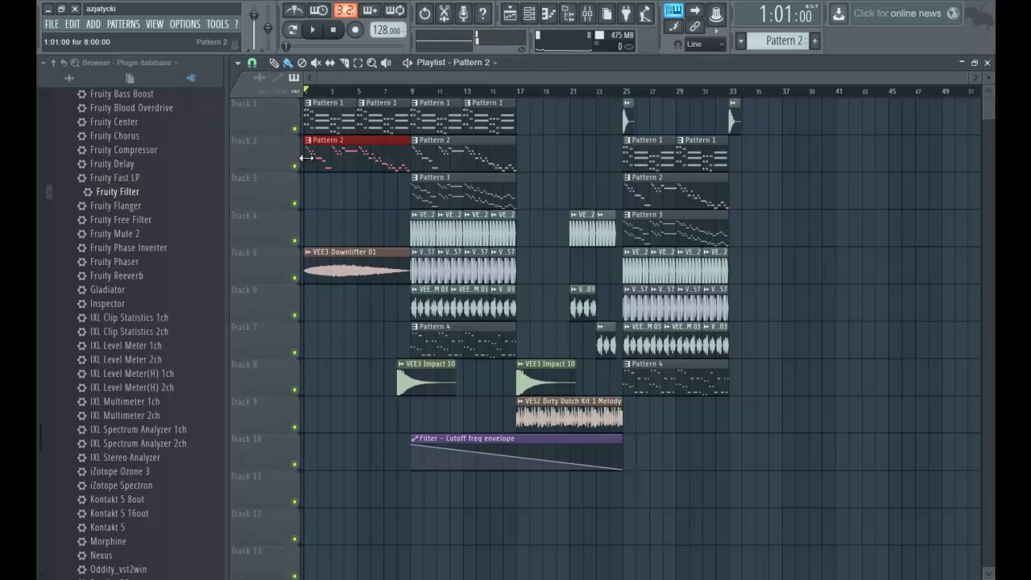
key("space")
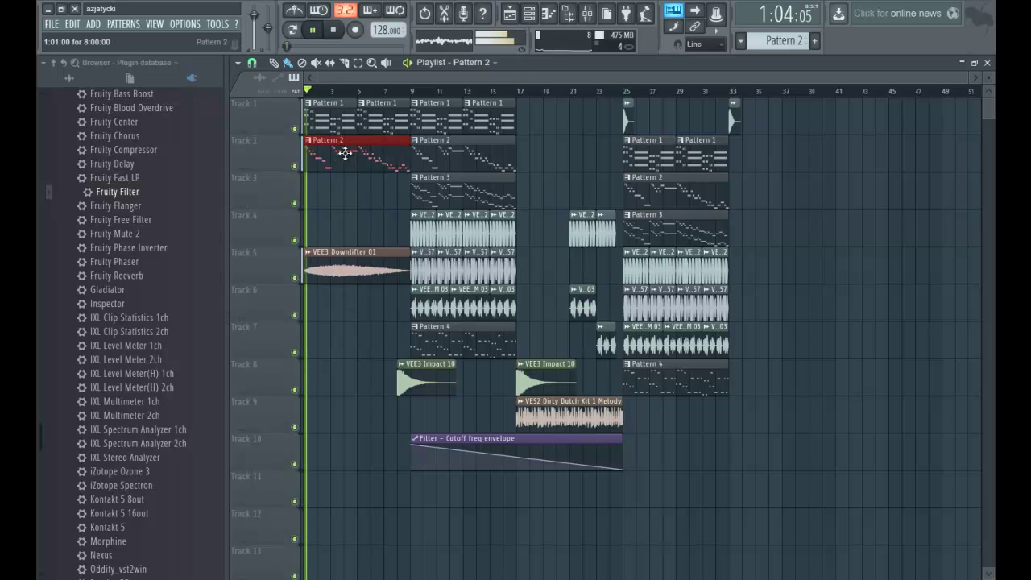
Step: Check the Nexus insert's level in the mixer and slightly raise the VFH2 128BPM insert during playback, then return to the playlist
double_click(391, 148)
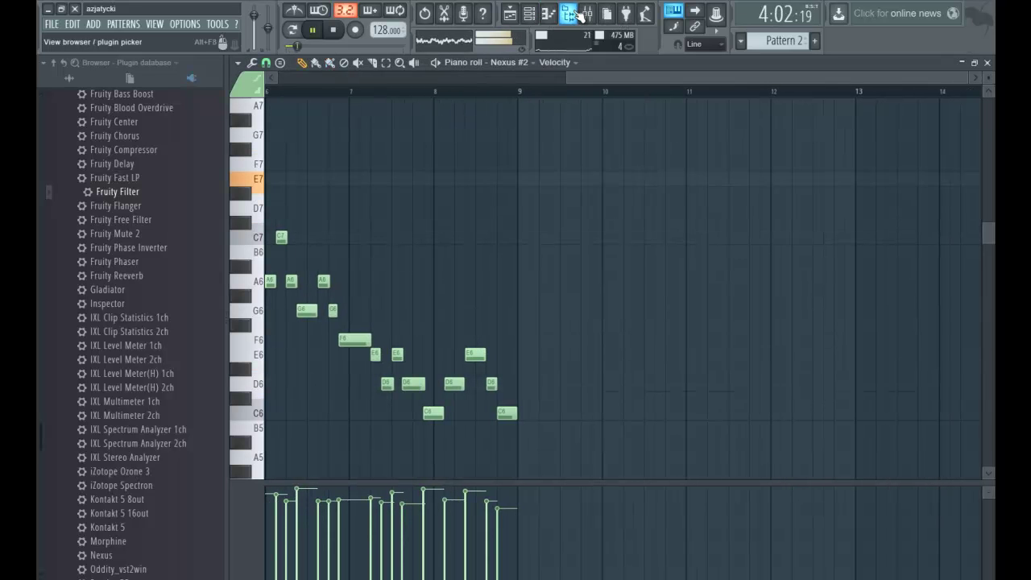
left_click(586, 14)
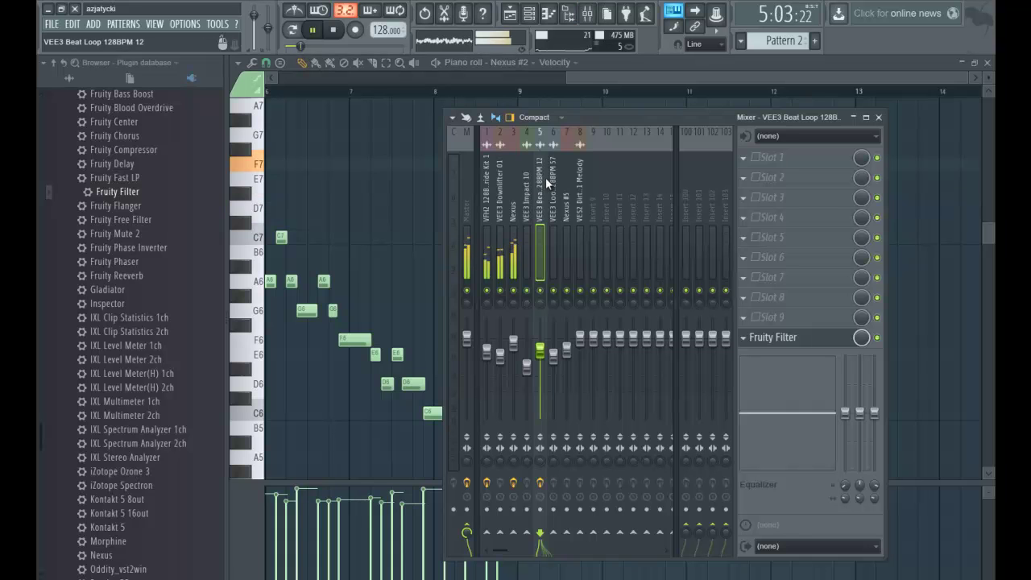
left_click(514, 342)
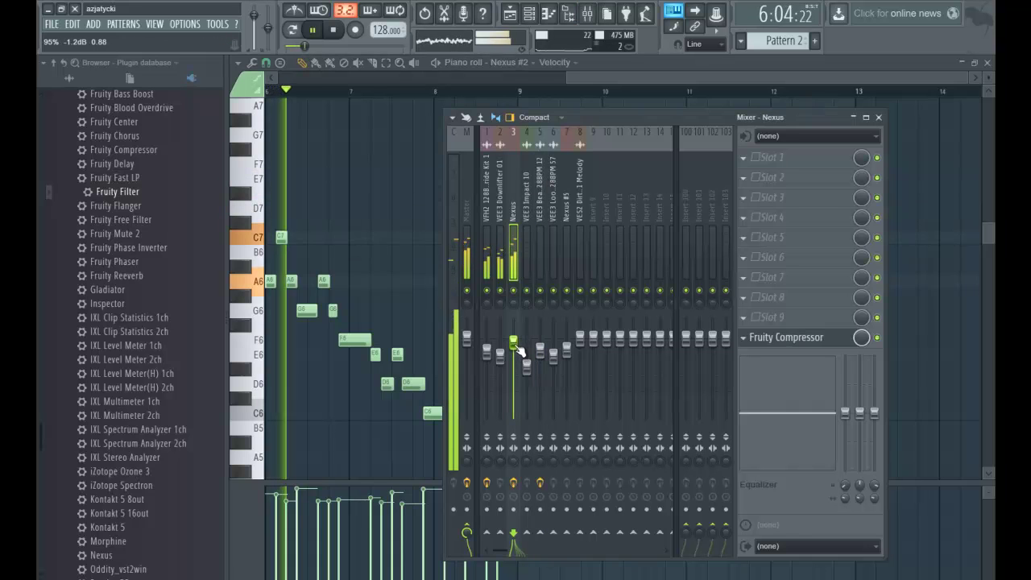
left_click(487, 350)
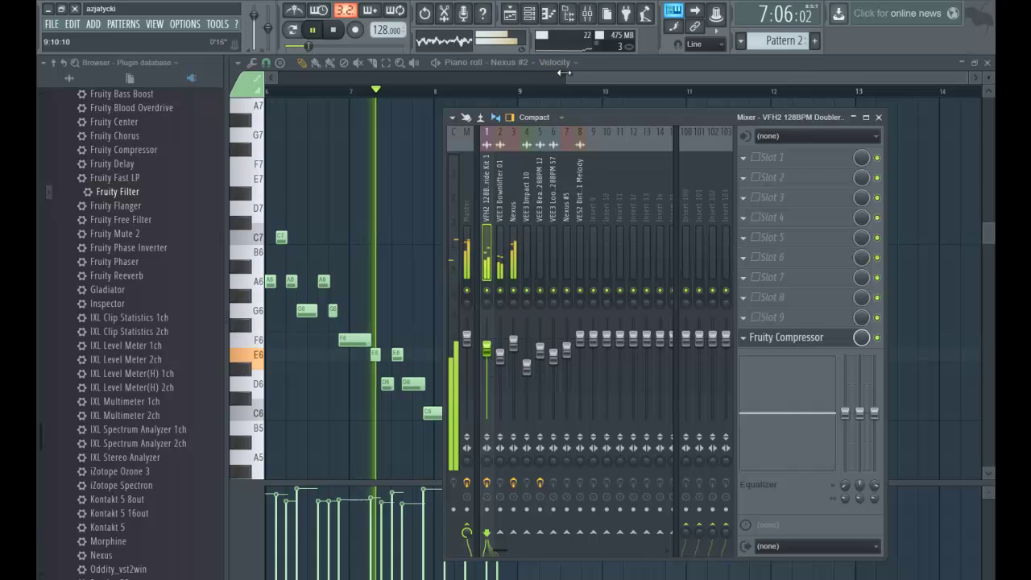
left_click(510, 15)
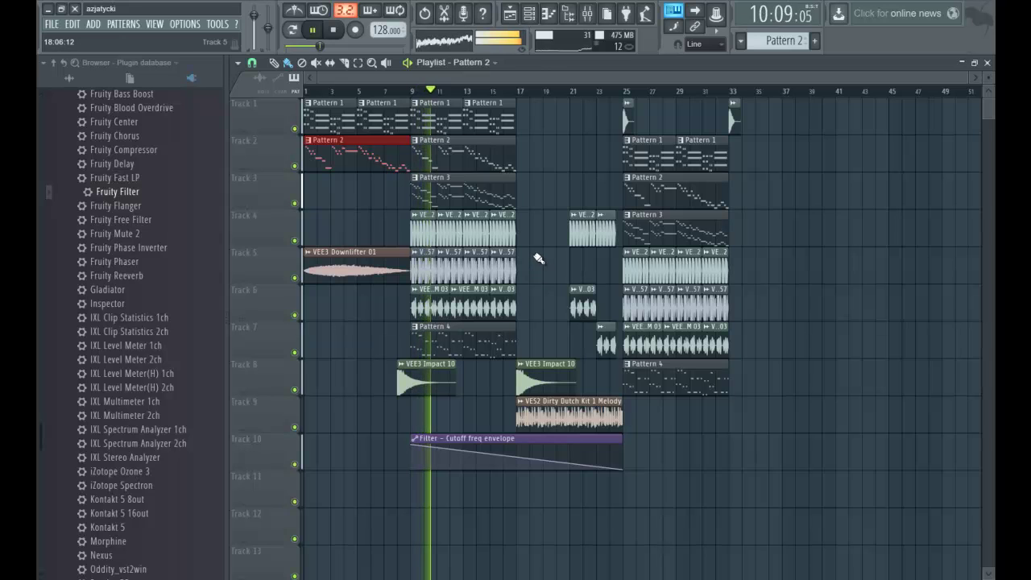
Step: Delete the Loop 57, Loop 03 and Pattern 4 clips from bars 9–16, and fill bars 17–20 of Track 4 with VEE3 Beat Loop 128BPM 12
left_click(400, 97)
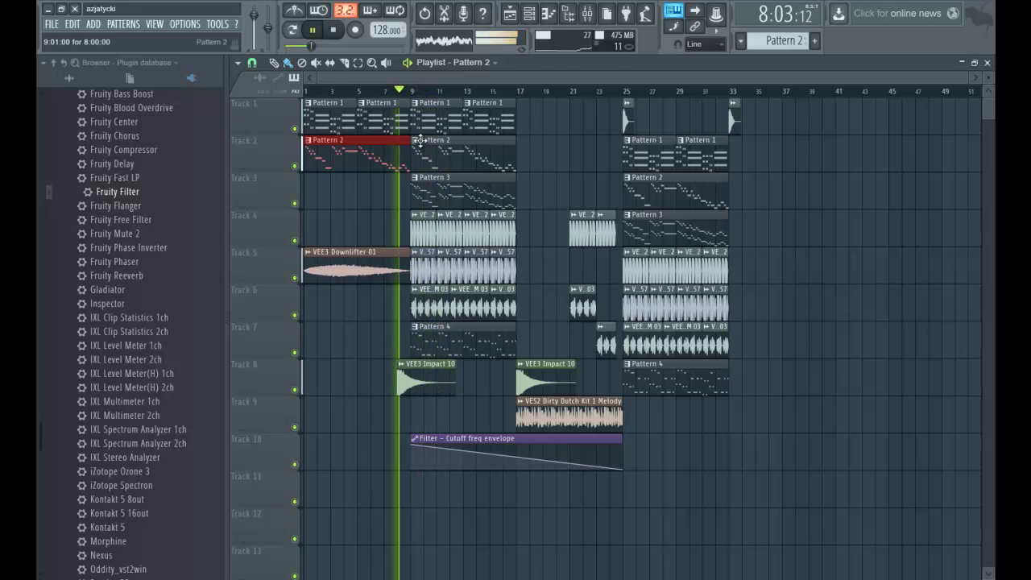
right_click(451, 269)
right_click(489, 309)
right_click(440, 300)
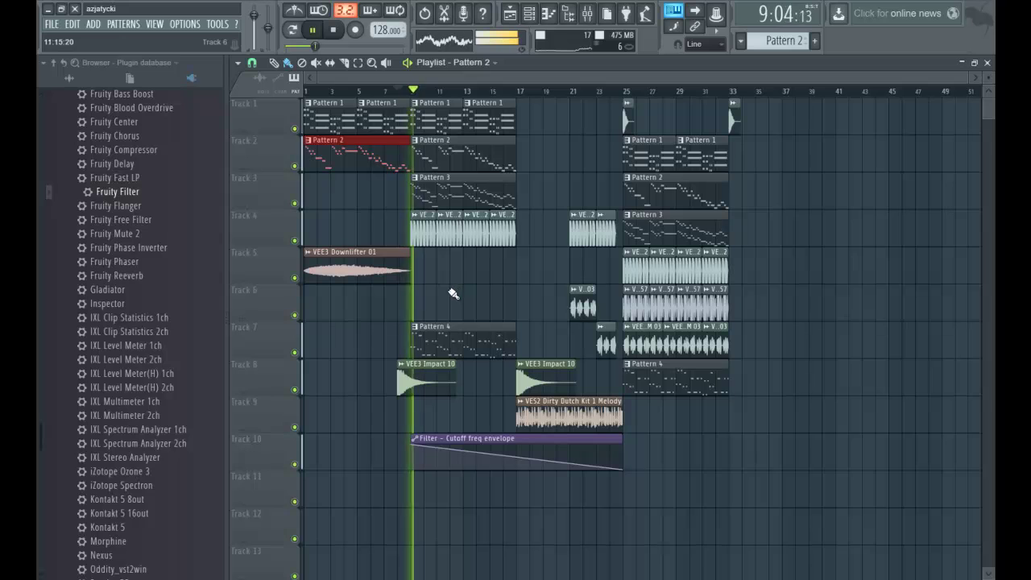
right_click(465, 338)
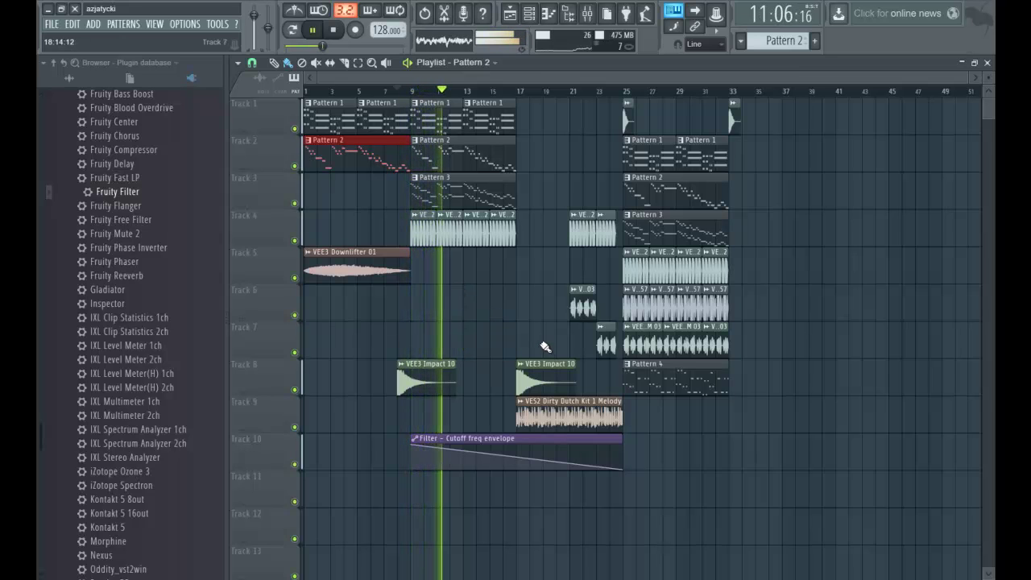
left_click(524, 233)
left_click(555, 234)
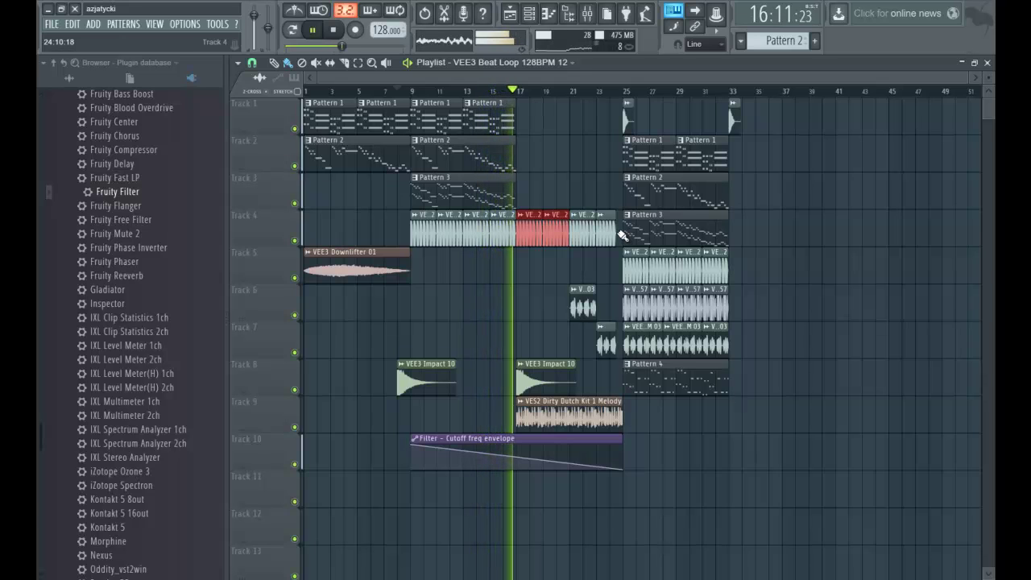
Step: Listen through the breakdown into the repeated section at bar 25, briefly soloing the beat loop on Track 5
left_click_drag(596, 76, 717, 75)
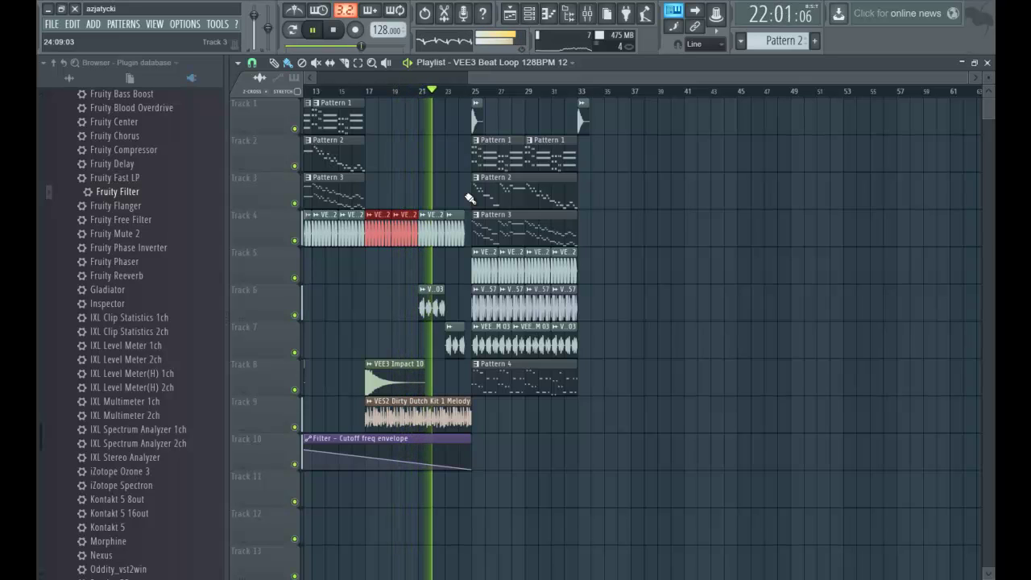
scroll(516, 79, "up", 4)
left_click_drag(515, 75, 604, 77)
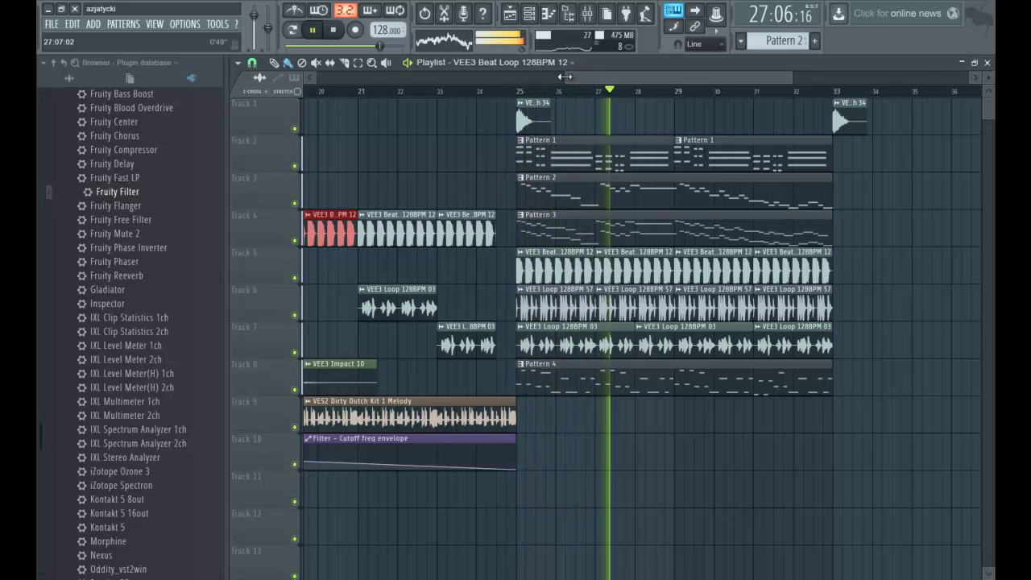
right_click(295, 279)
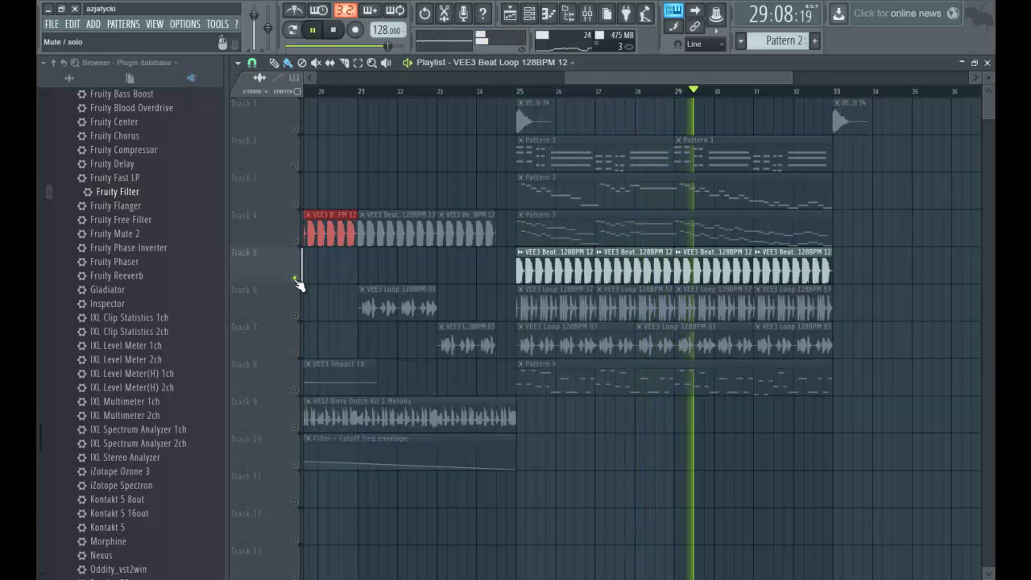
right_click(296, 278)
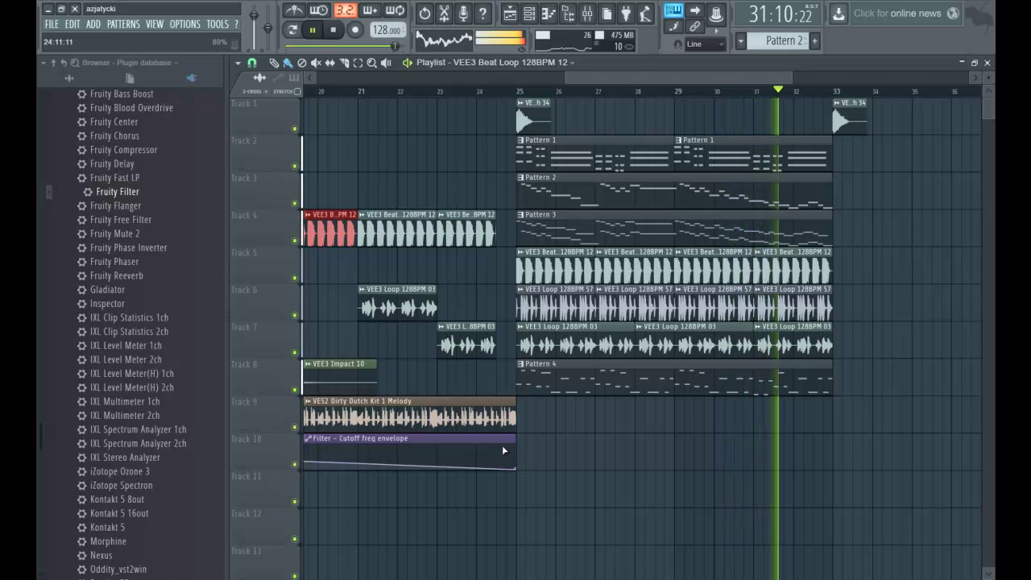
Step: Replay from bar 9, flatten the filter cutoff envelope on Track 10 to 0% along its length, and stop playback
left_click_drag(568, 74, 208, 109)
key("space")
left_click(458, 93)
key("space")
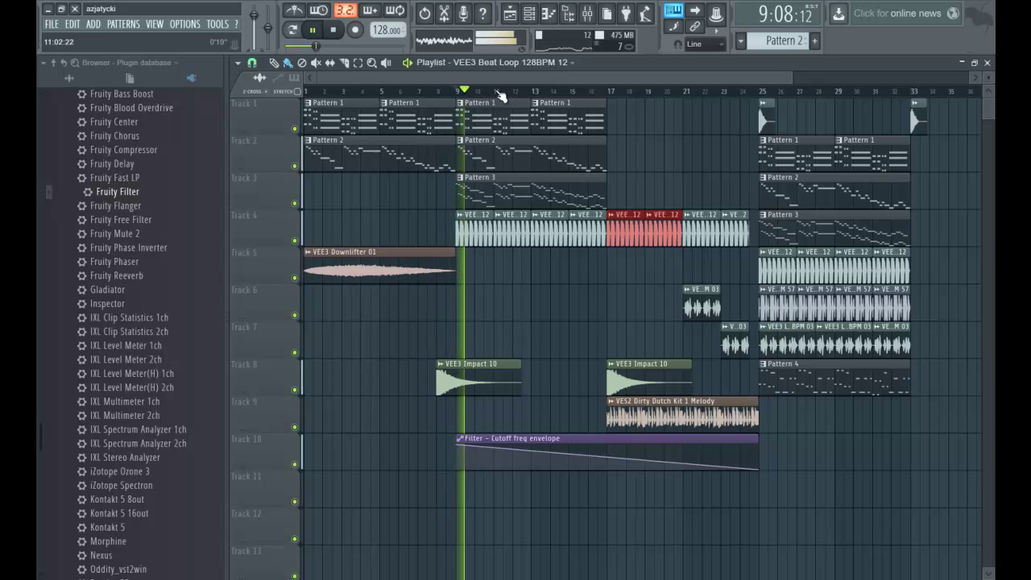
left_click(524, 459)
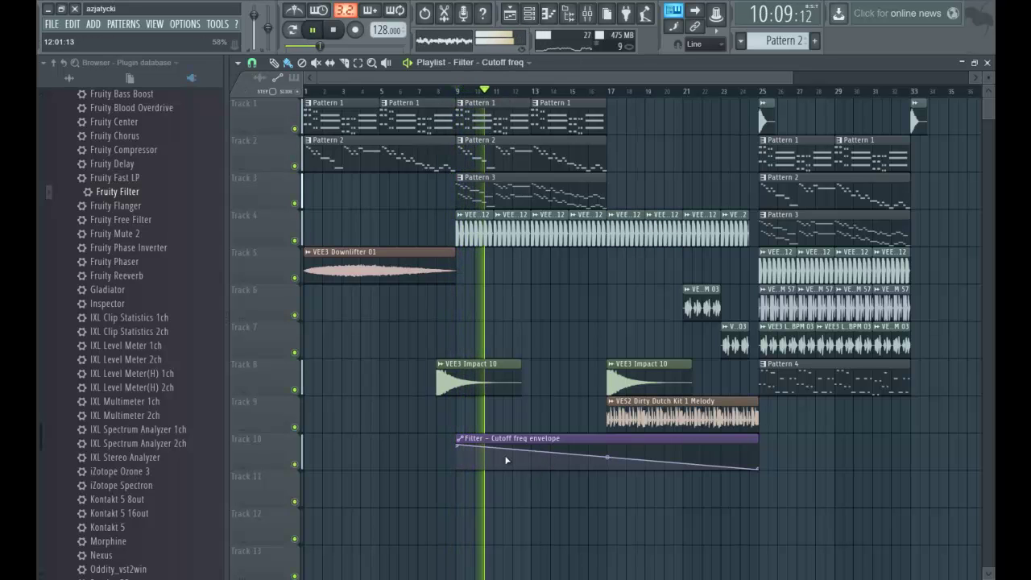
left_click_drag(458, 444, 461, 471)
key("space")
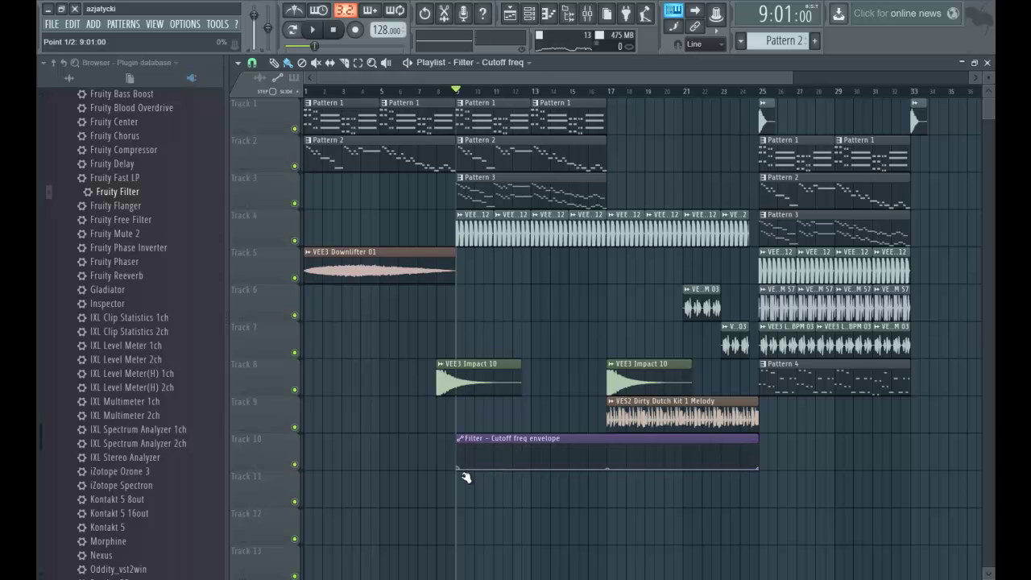
Step: Try ramping the filter cutoff envelope on Track 10 upward from bar 9 to bar 25 during playback
key("space")
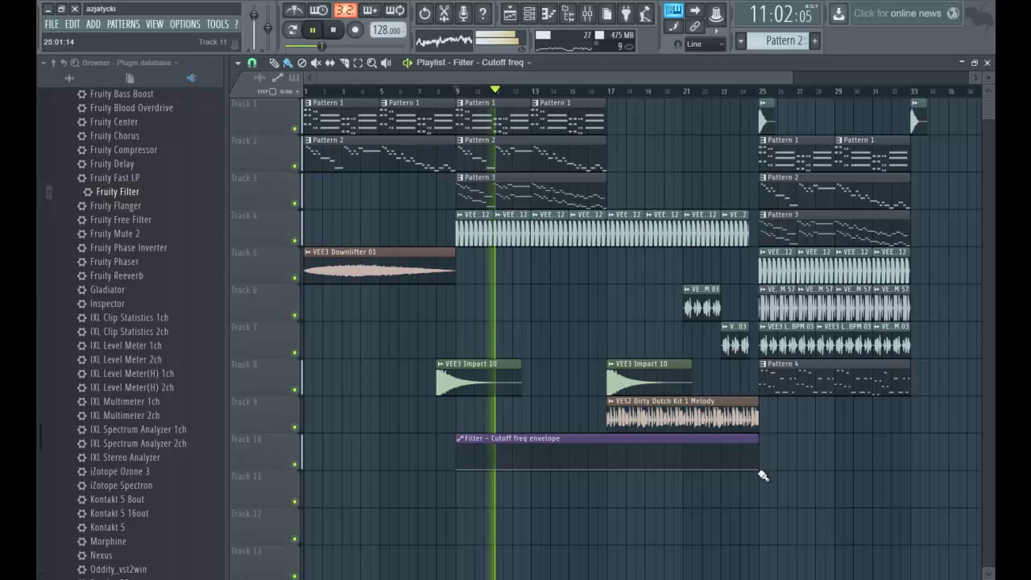
right_click(760, 447)
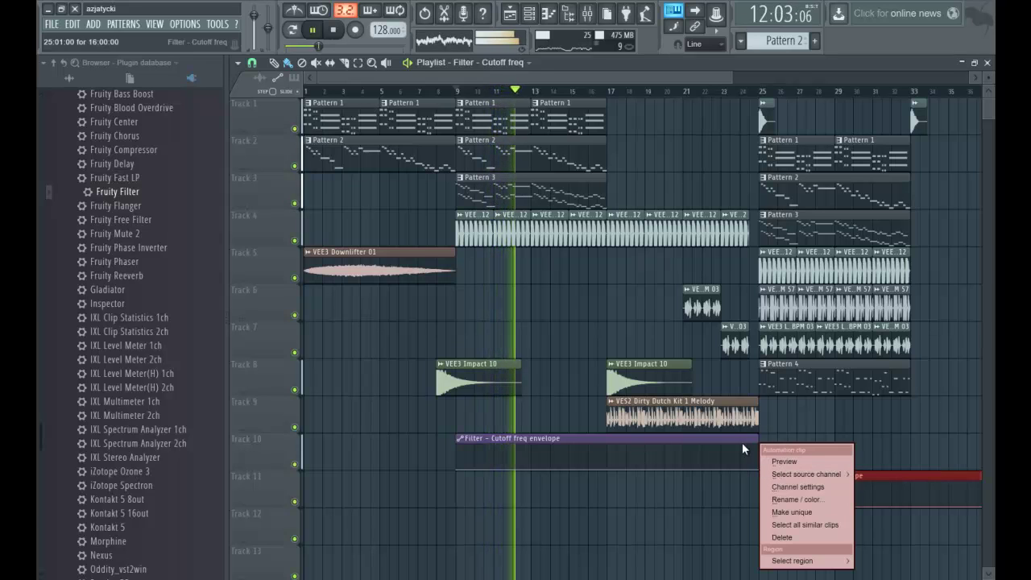
left_click(755, 471)
left_click(762, 472)
left_click_drag(760, 468, 759, 445)
right_click(787, 480)
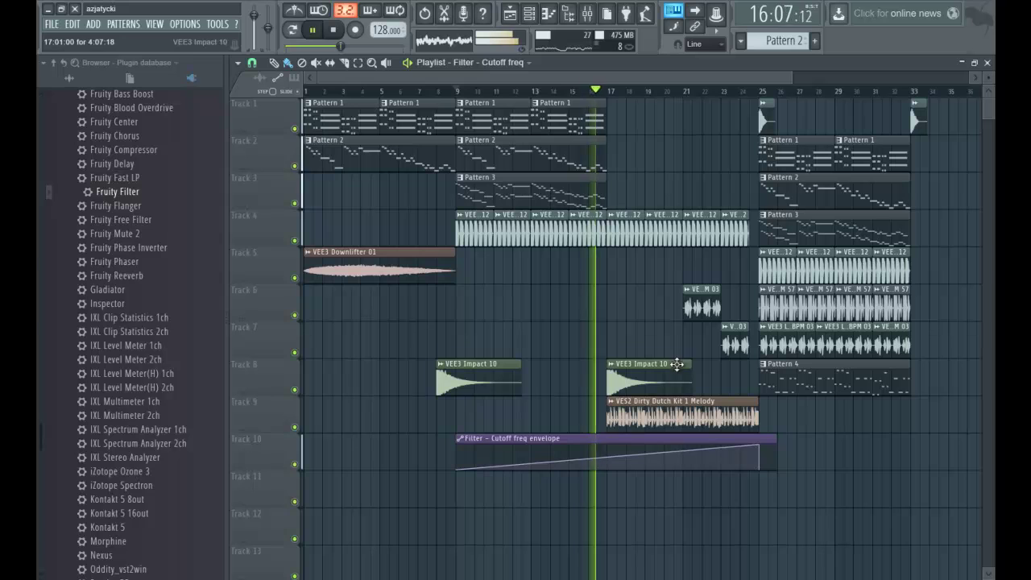
Step: Check the VEE3 Loop 128BPM 03 channel settings and its mixer insert while the breakdown plays, then return to the playlist
left_click_drag(592, 78, 773, 79)
left_click(58, 80)
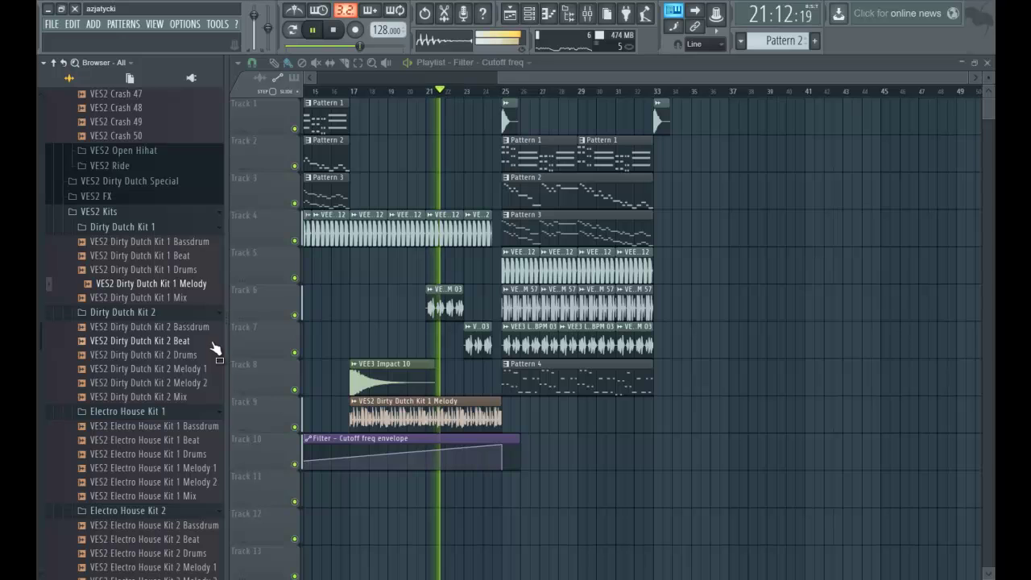
double_click(455, 306)
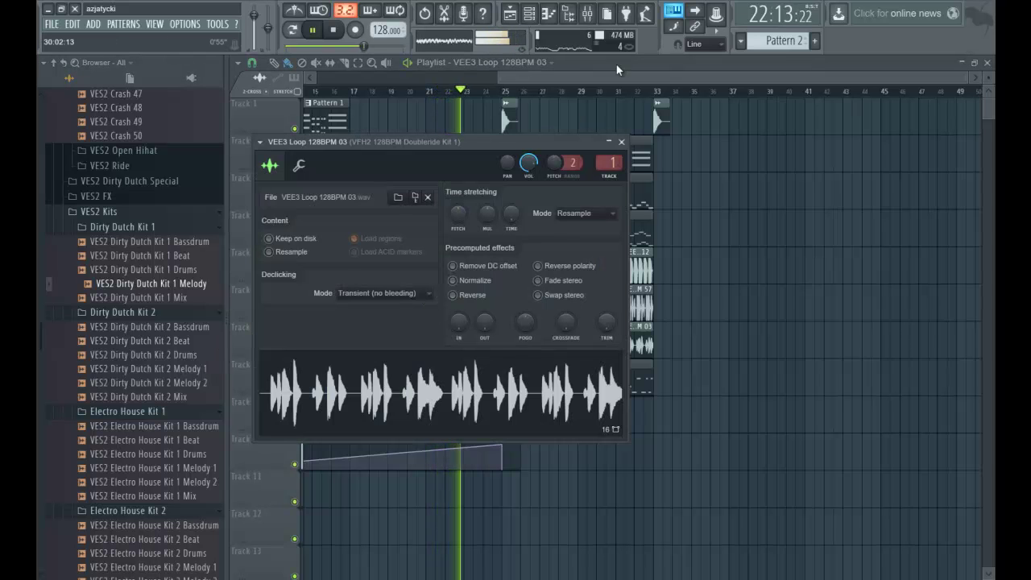
left_click(587, 13)
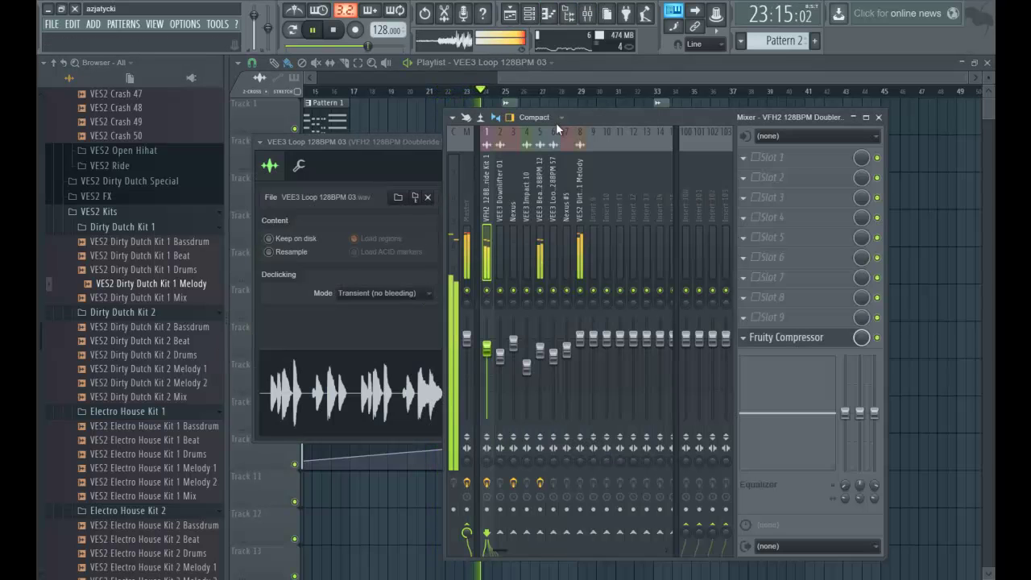
left_click(545, 77)
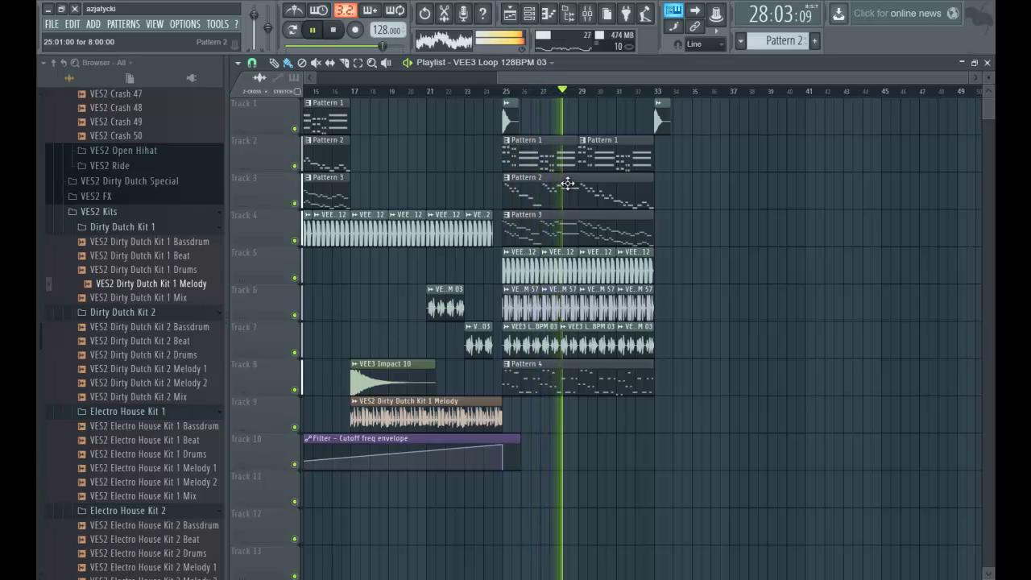
Step: Briefly solo the beat loop on Track 5, restore all tracks and stop playback
right_click(295, 277)
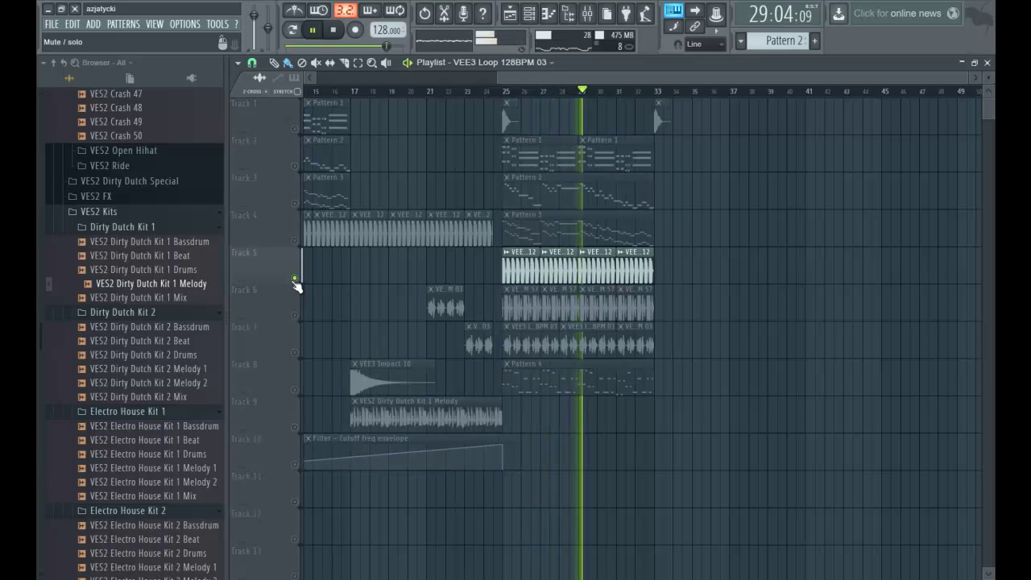
right_click(294, 277)
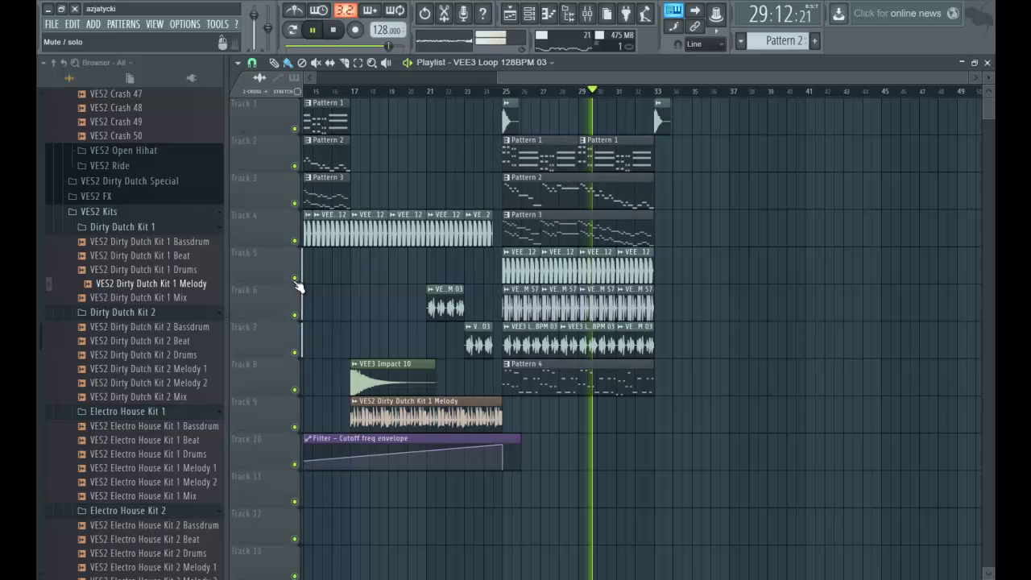
key("space")
Step: Delete the filter cutoff envelope from Track 10 and its automation channel, then show all channels in the channel rack
right_click(357, 443)
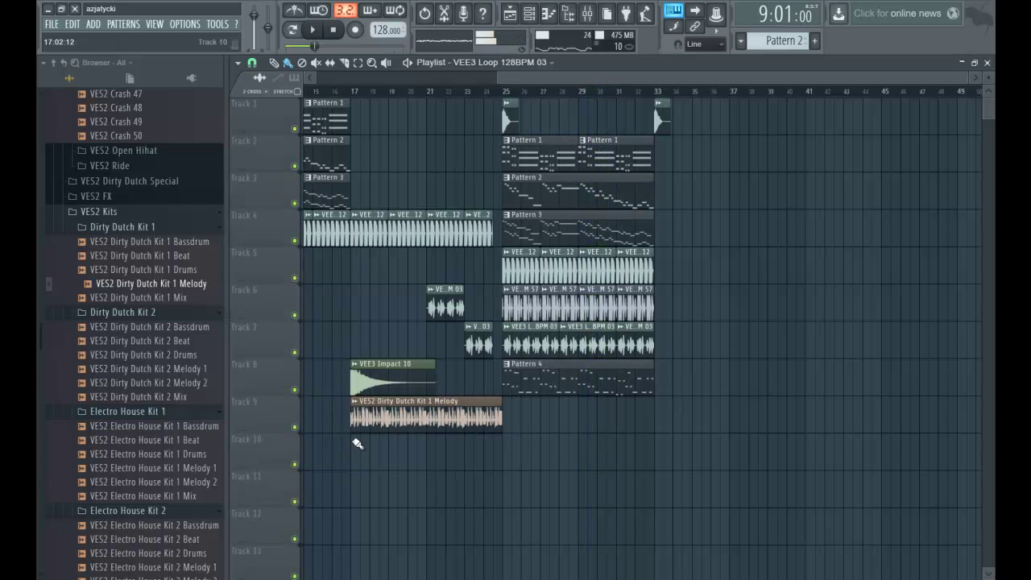
left_click(531, 14)
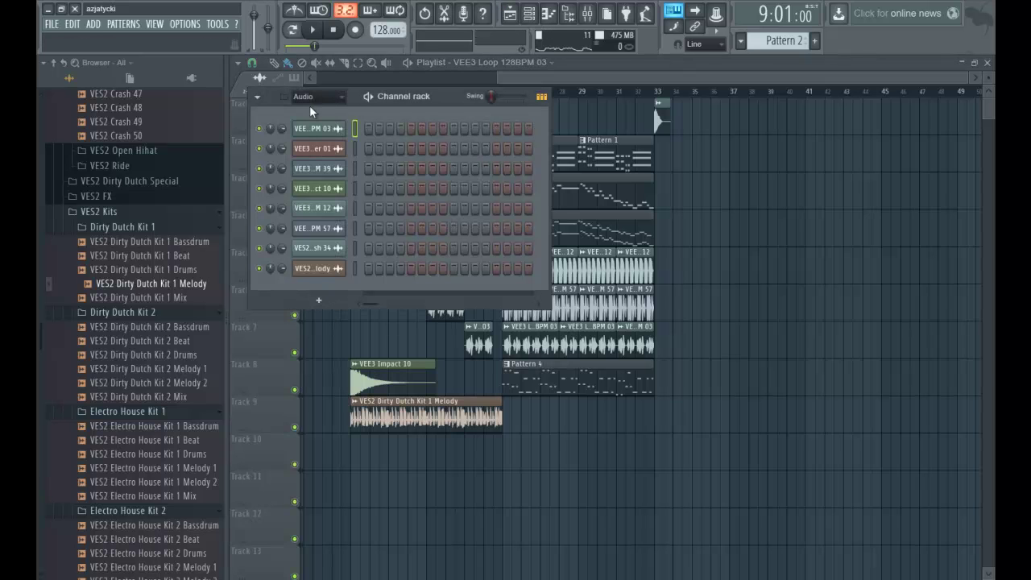
left_click(316, 141)
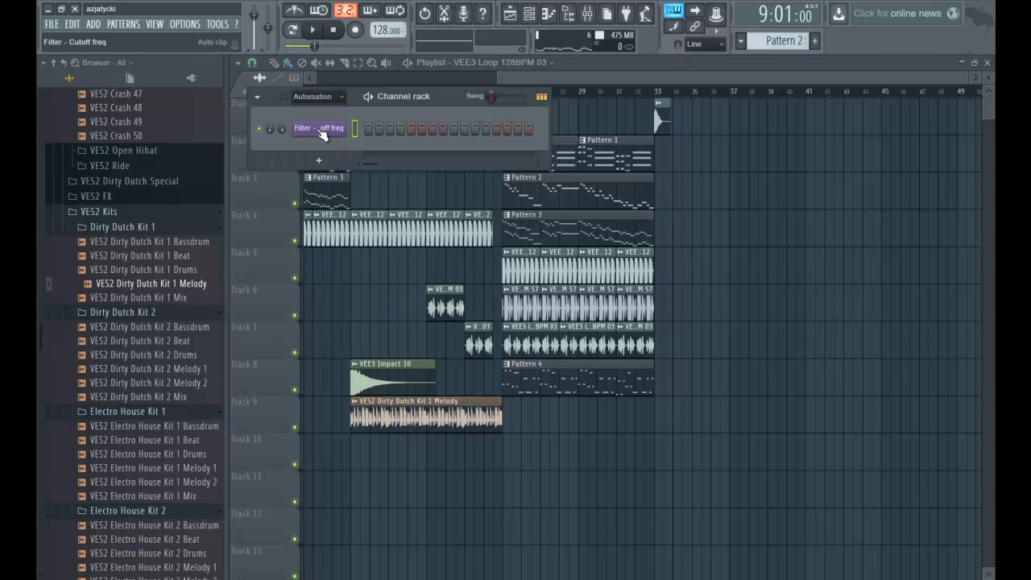
right_click(321, 135)
left_click(384, 219)
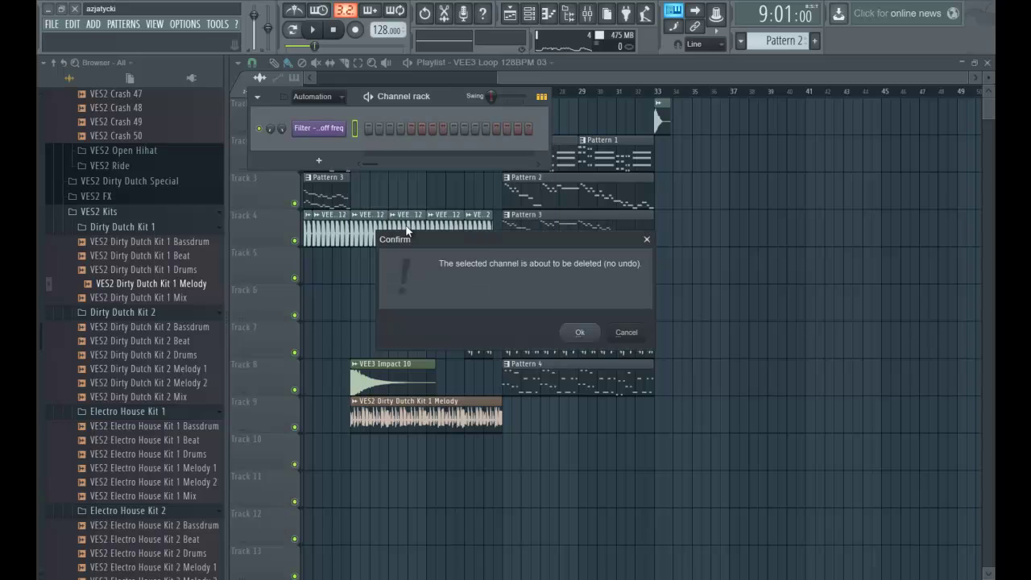
left_click(580, 333)
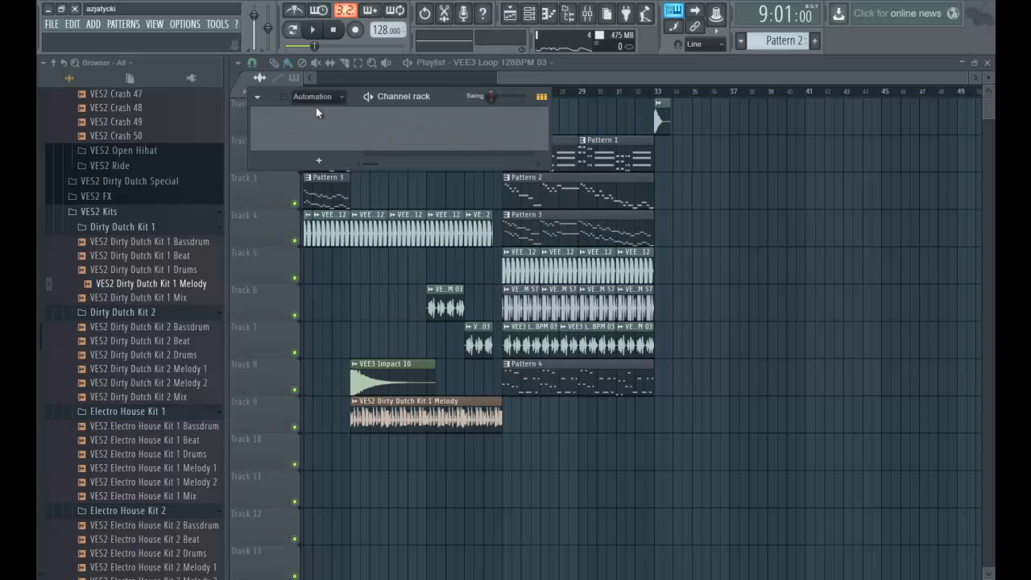
left_click(341, 97)
left_click(339, 127)
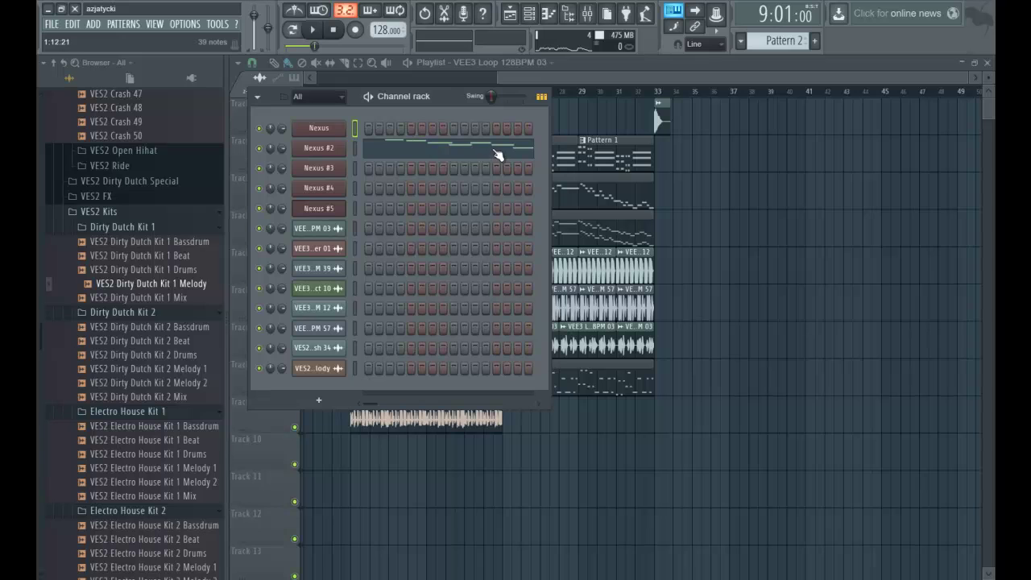
Step: Replace Fruity Filter with Fruity parametric EQ 2 on the VEE3 Beat Loop 128BPM 12 mixer insert
left_click(595, 74)
double_click(531, 267)
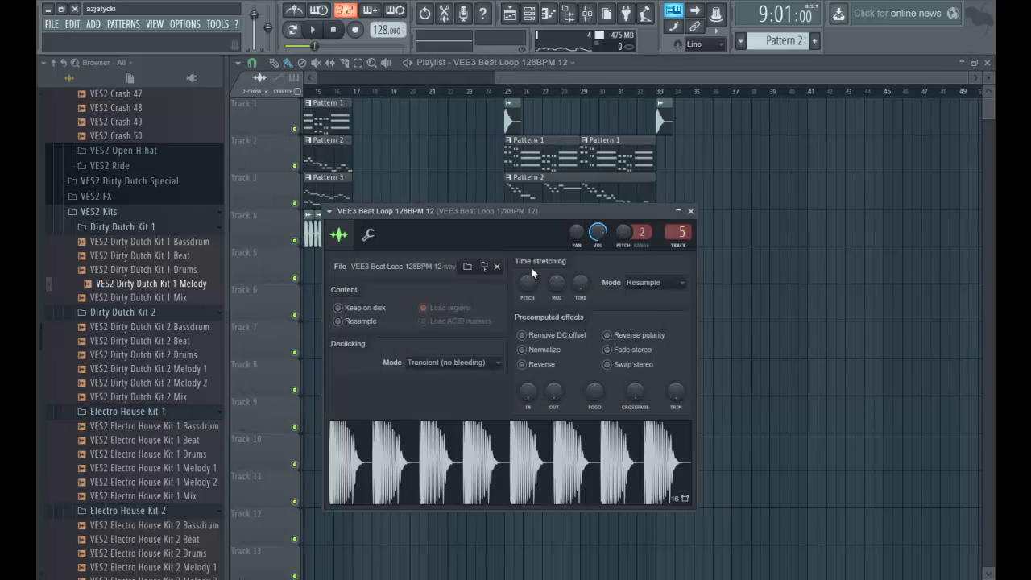
left_click(588, 18)
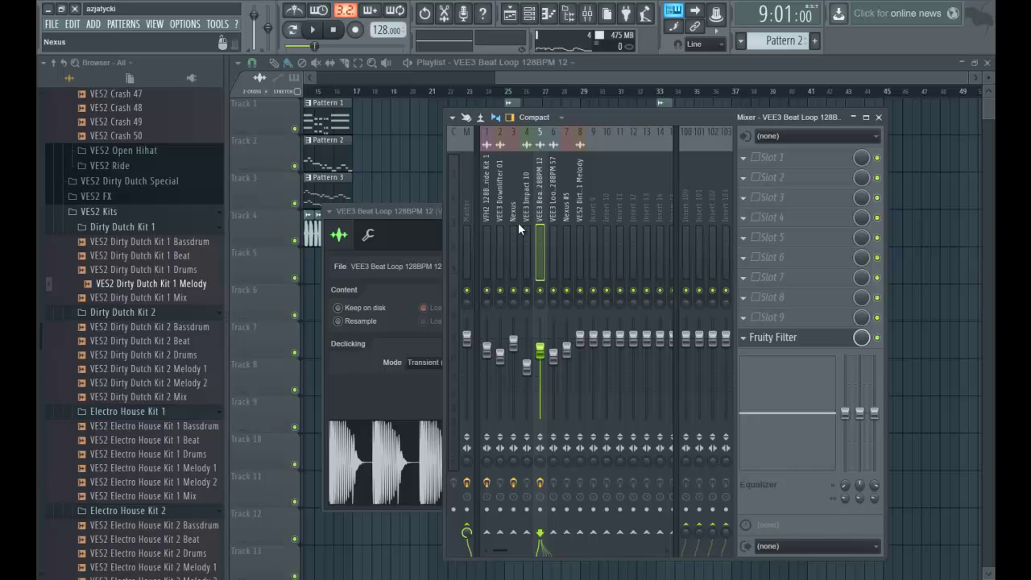
left_click(742, 341)
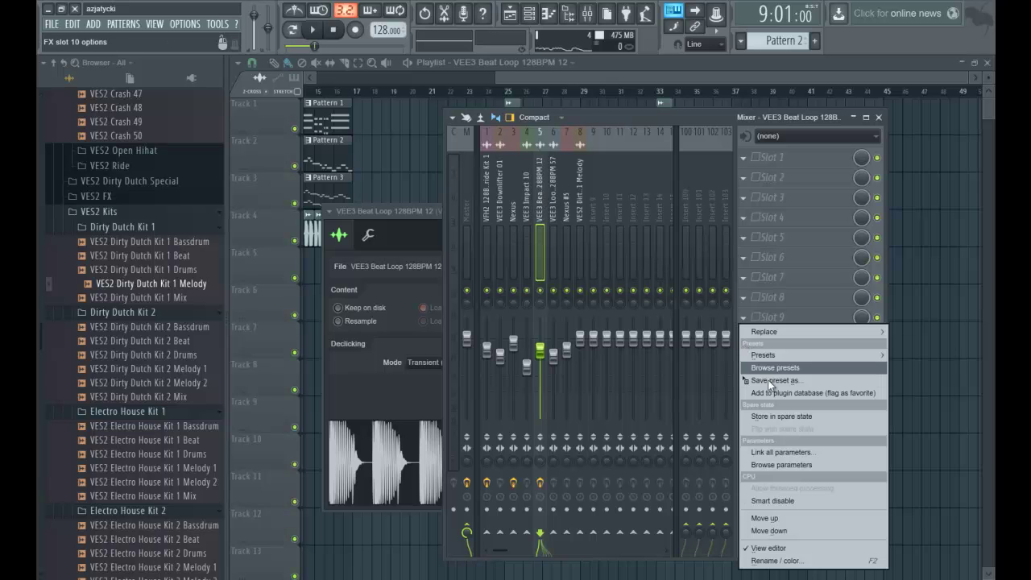
mouse_move(765, 339)
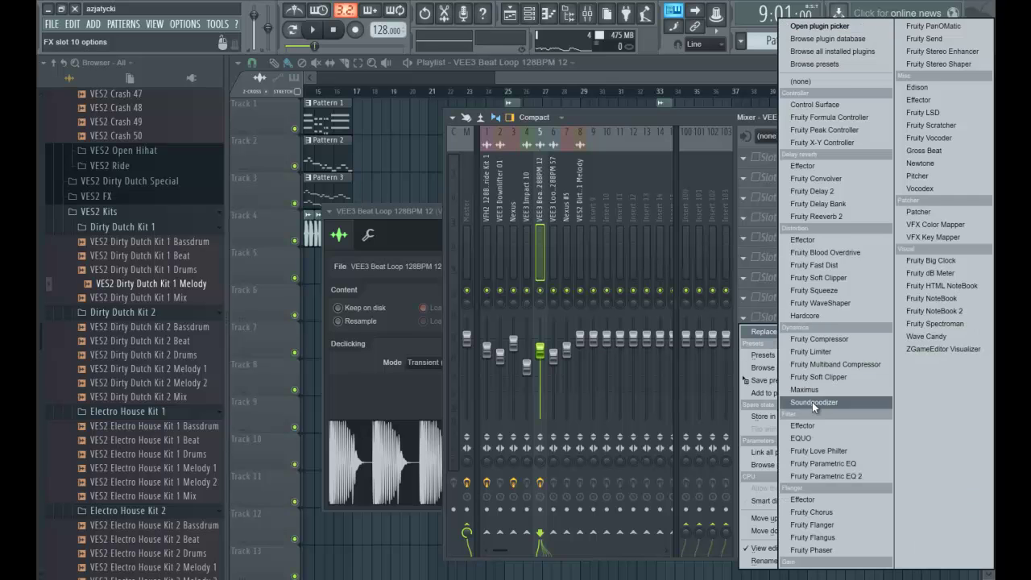
left_click(844, 475)
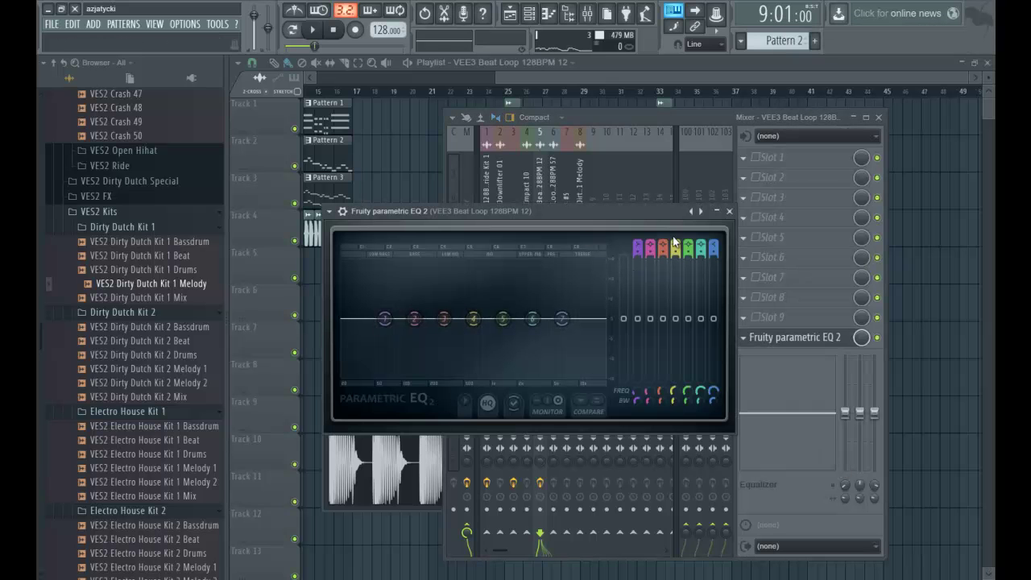
Step: Load the 40Hz cut preset in the EQ, change band 1 to low pass and move it to the highest frequency
left_click(691, 212)
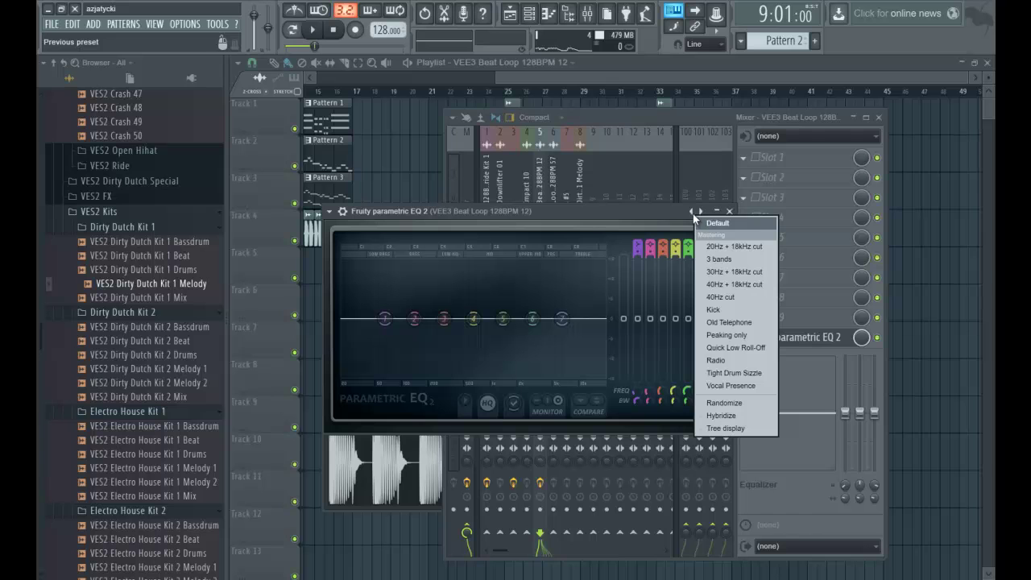
left_click(730, 296)
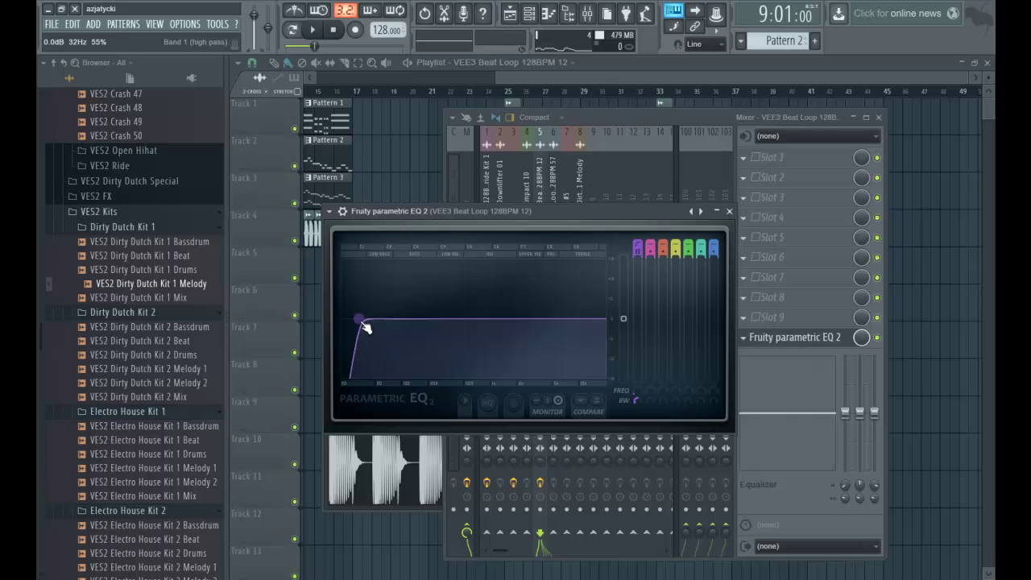
mouse_move(390, 355)
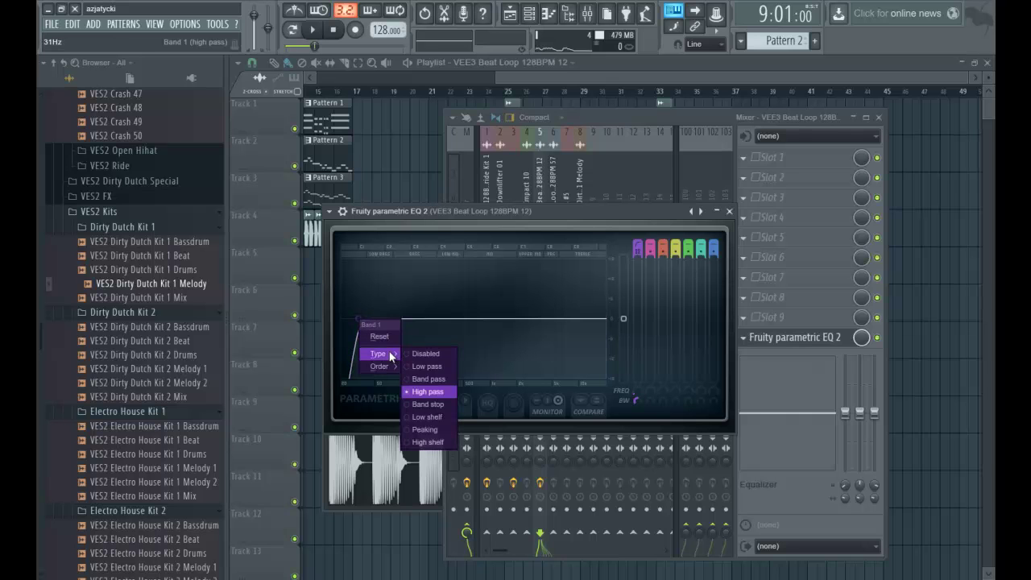
left_click(428, 367)
left_click_drag(376, 329, 646, 316)
key("space")
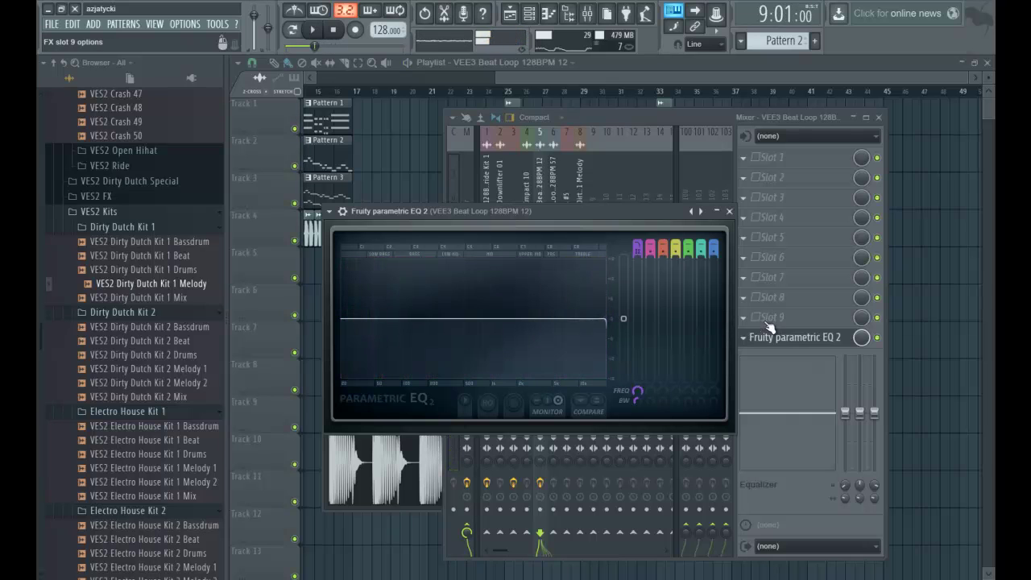
Step: Add a second Fruity parametric EQ 2 in slot 9 and load its 40Hz + 18kHz cut preset
left_click(743, 318)
left_click(826, 475)
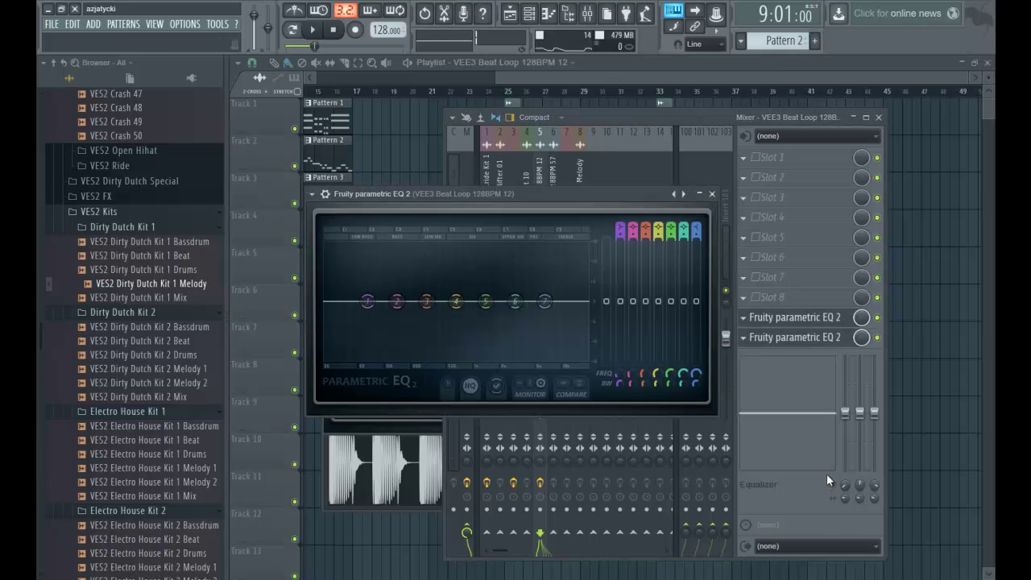
right_click(682, 195)
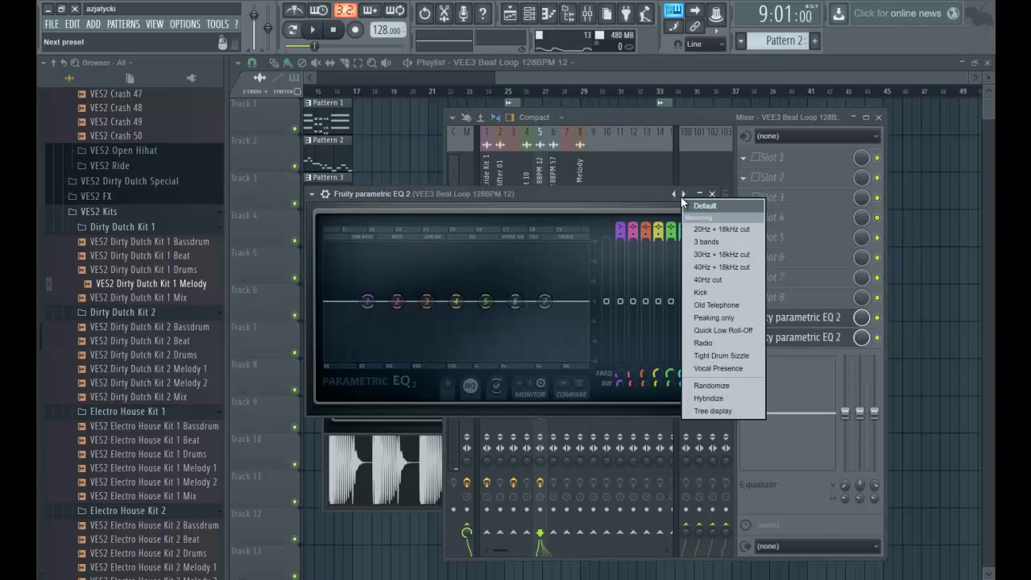
left_click(716, 268)
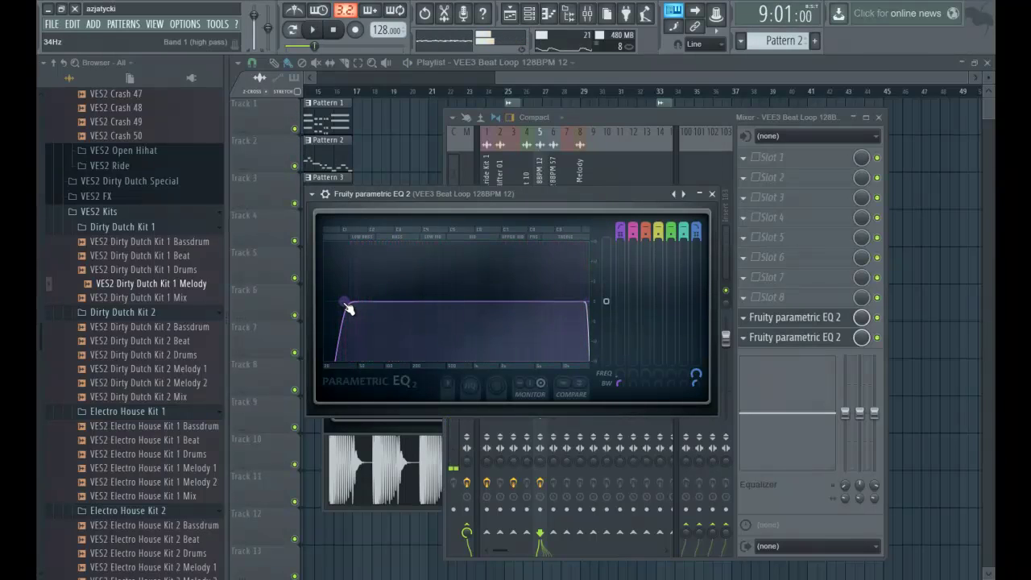
Step: During playback, reopen the slot 10 EQ and lower its low-pass band 1 into the bass range
key("space")
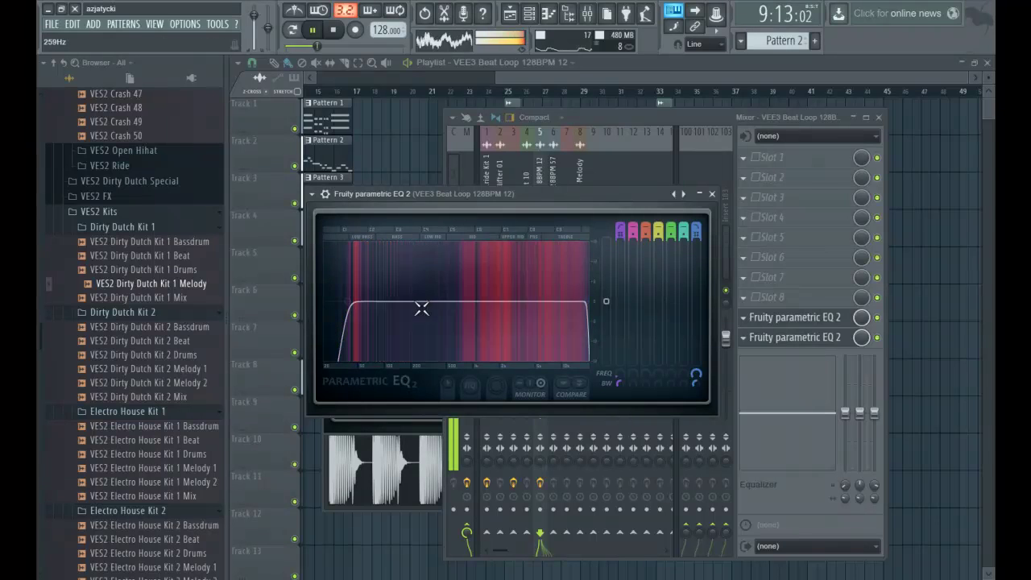
left_click(820, 340)
left_click(819, 340)
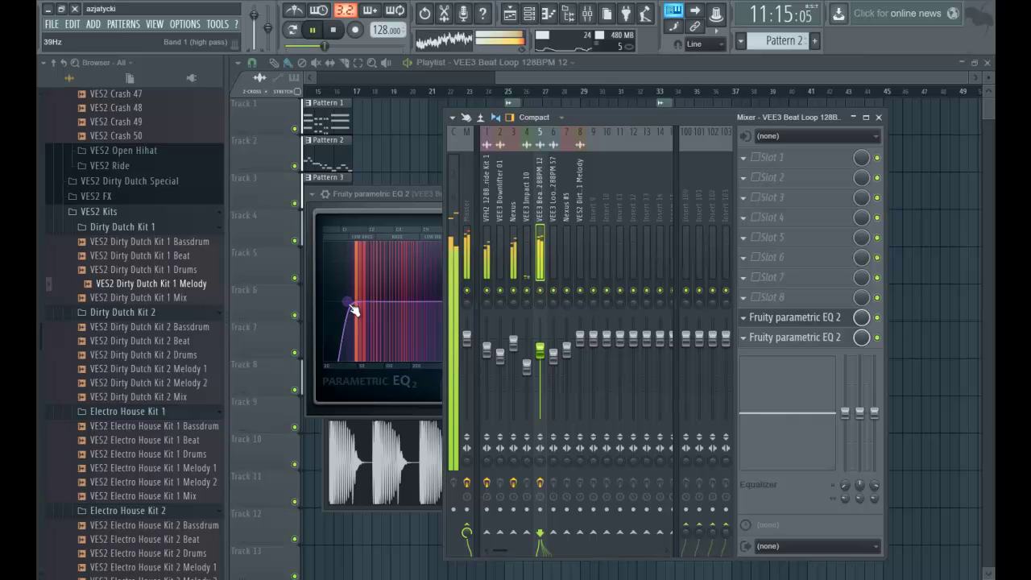
left_click(811, 345)
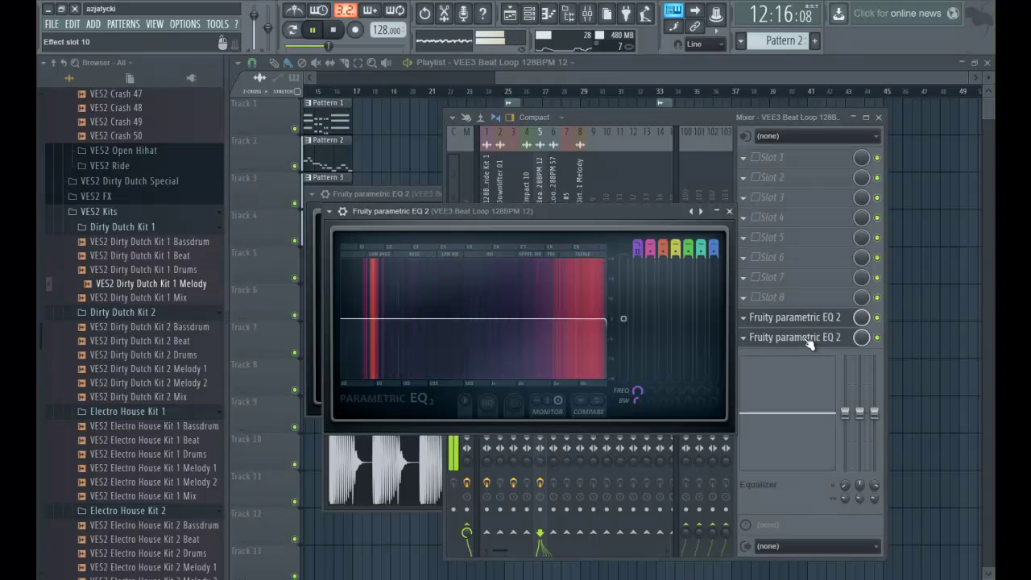
left_click_drag(609, 334, 387, 332)
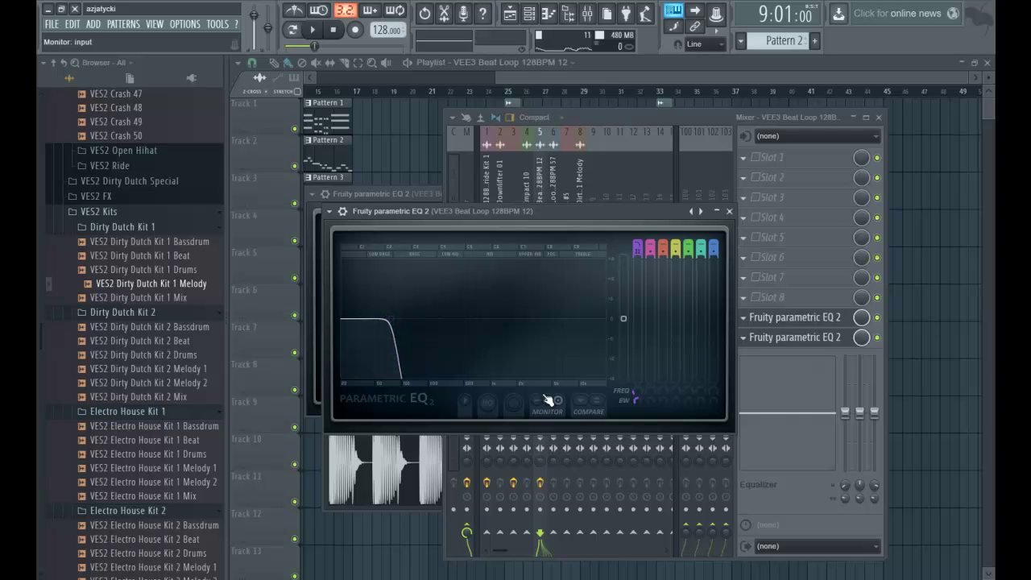
Step: Create an automation clip for the slot 10 EQ's band 1 frequency and move it to start at bar 9 on Track 10
right_click(635, 395)
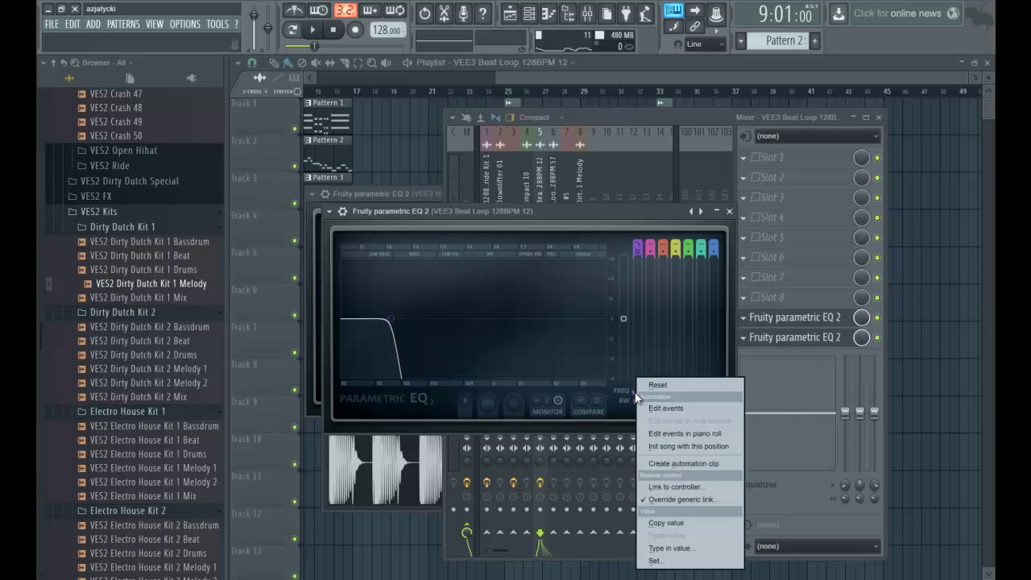
left_click(662, 462)
left_click(591, 76)
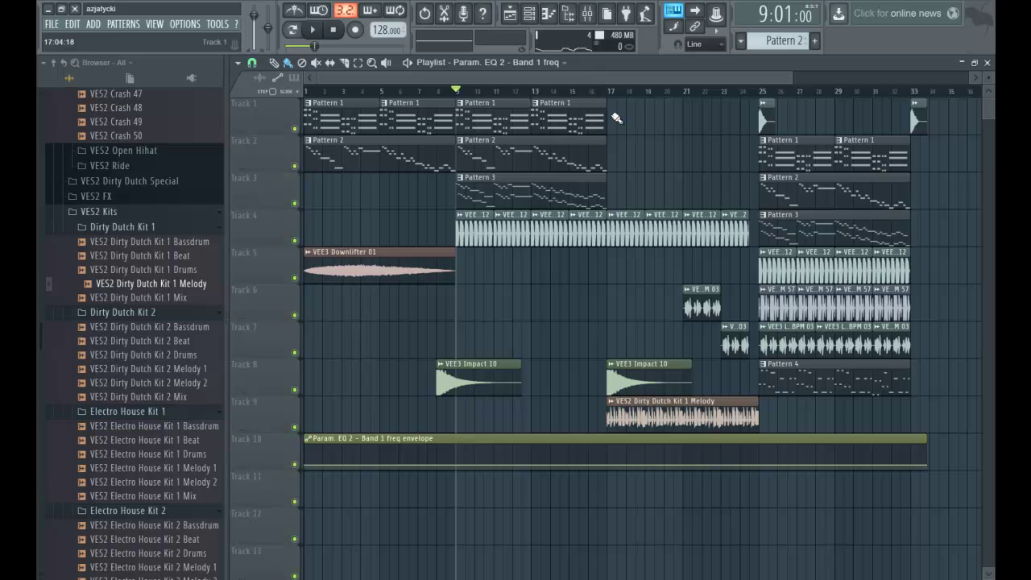
left_click_drag(346, 441, 529, 465)
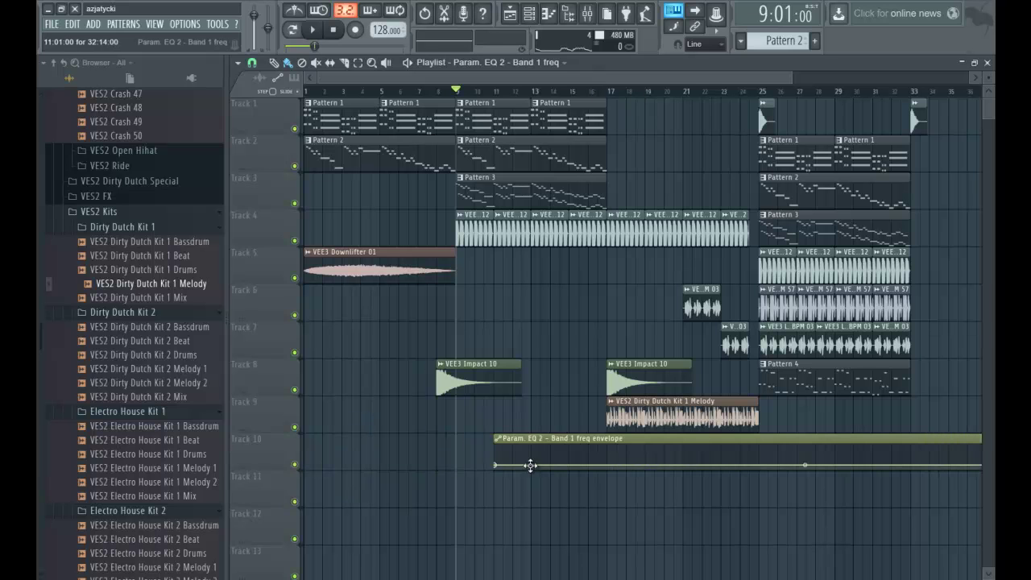
left_click_drag(731, 75, 896, 75)
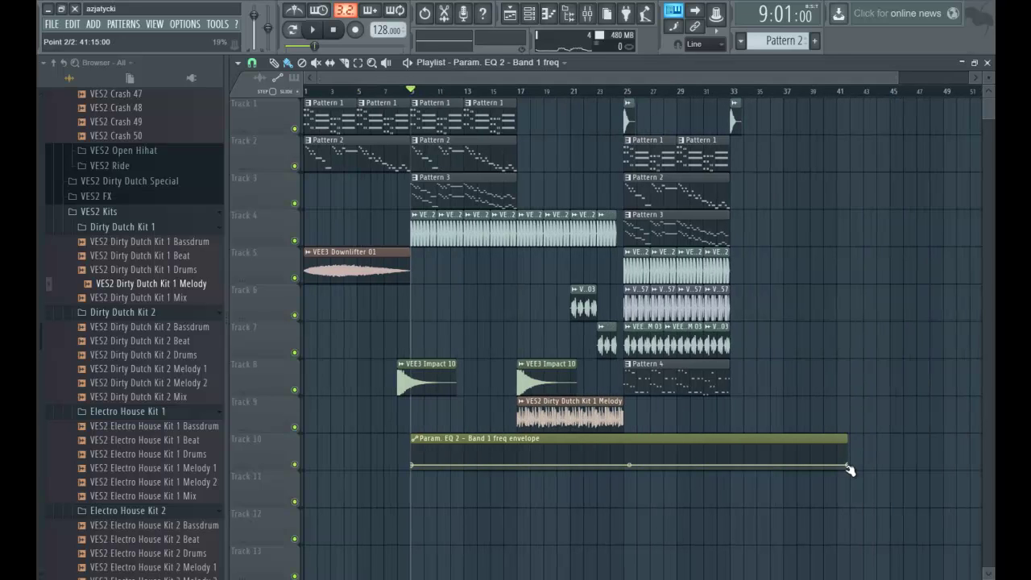
Step: Shorten the EQ automation clip on Track 10 to about bar 25, raise its end point to 100%, and bend the curve into a slow-starting rise
left_click_drag(847, 467, 694, 454)
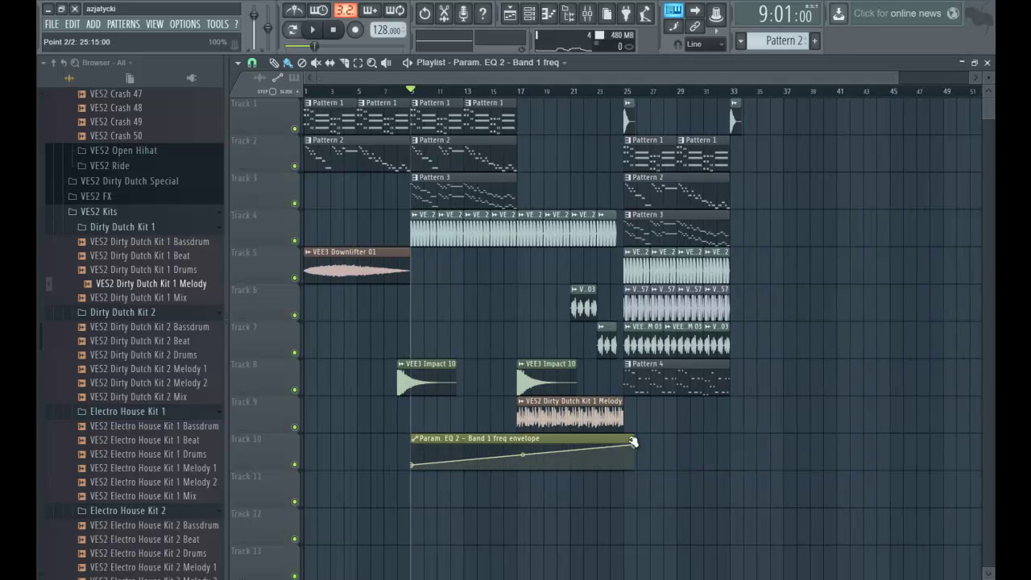
scroll(616, 78, "up", 4)
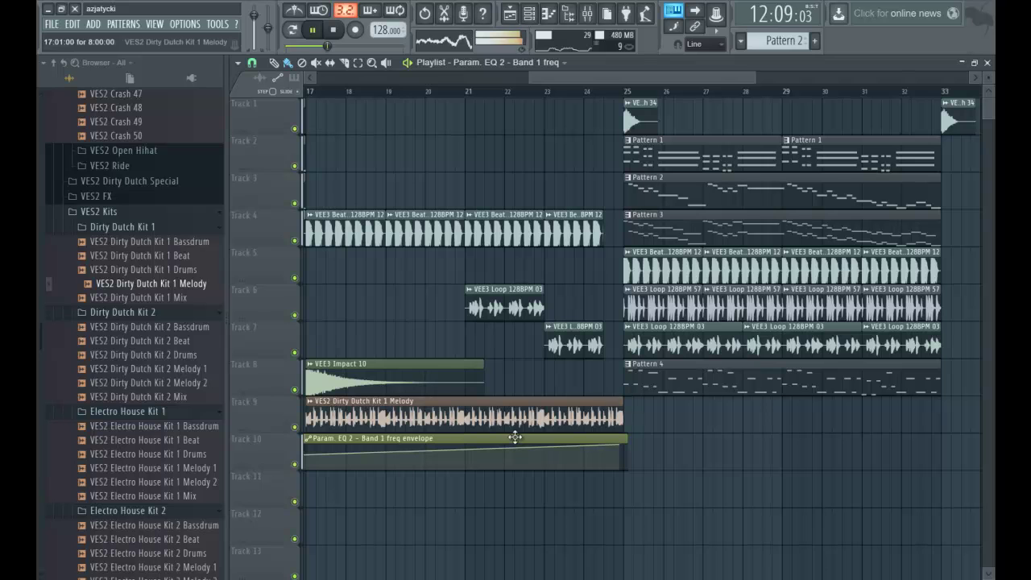
left_click_drag(565, 78, 491, 81)
left_click_drag(526, 455, 528, 475)
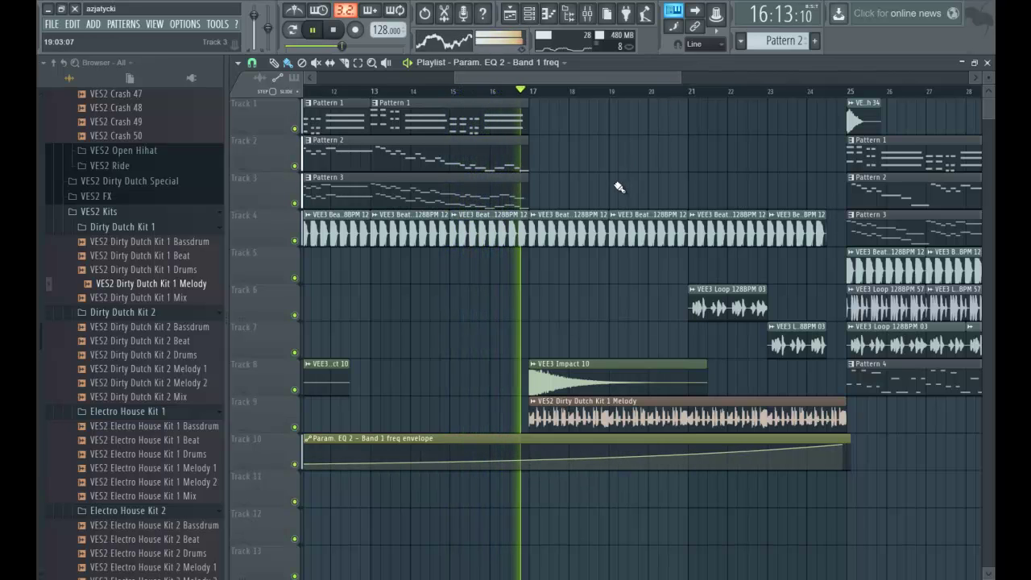
Step: During playback, open the VEE3 Beat Loop 128BPM 12 channel and slightly lower its mixer track's volume
left_click_drag(570, 77, 672, 75)
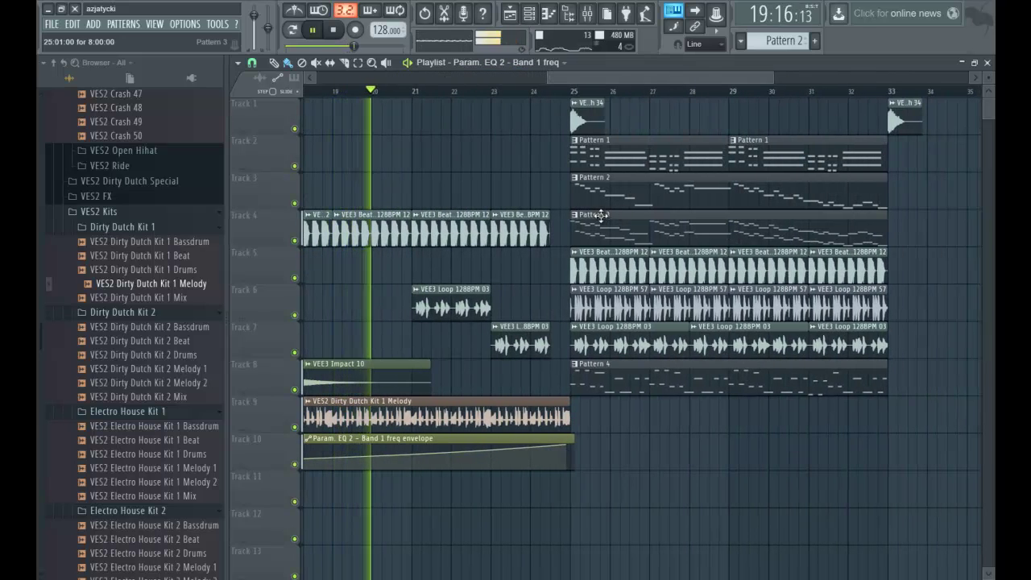
double_click(524, 227)
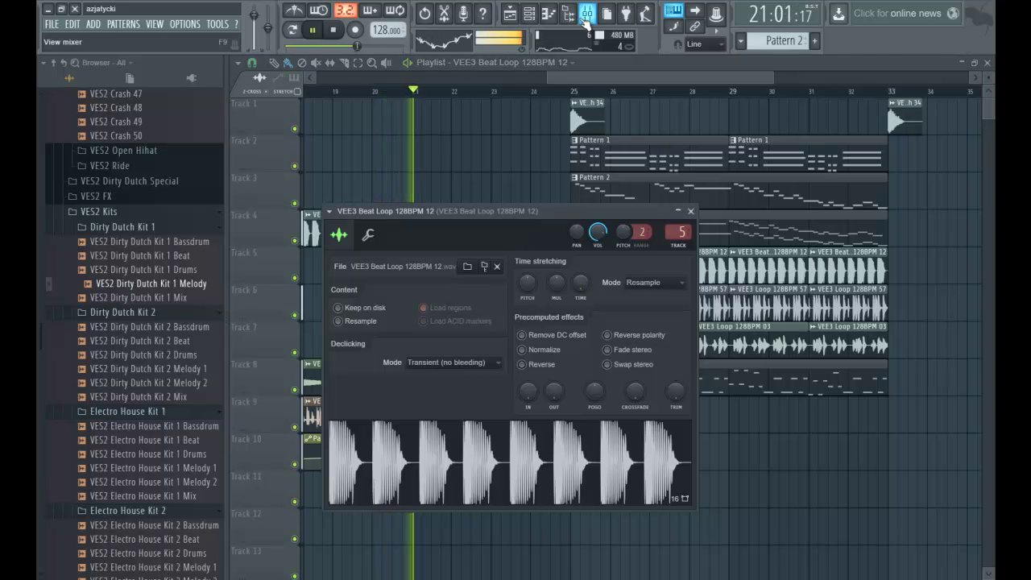
left_click(644, 12)
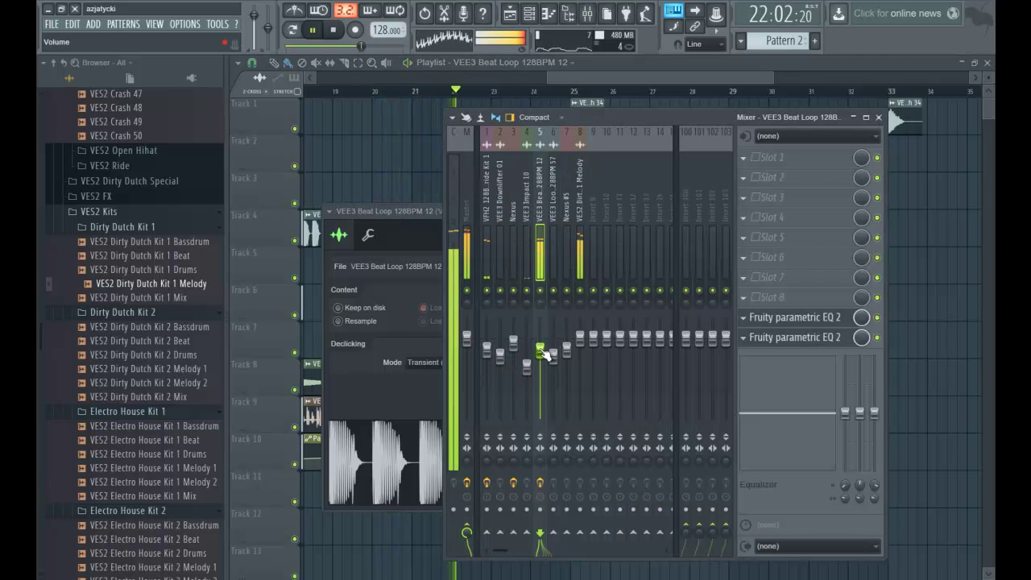
left_click(622, 77)
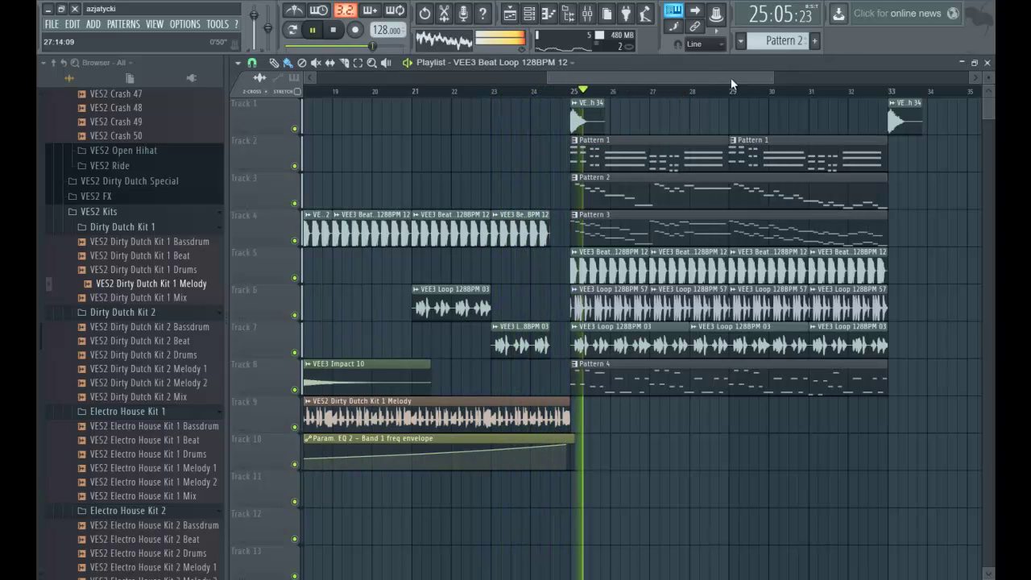
Step: Stop playback, place a VEE3 Downlifter 01 clip at bar 17 on Track 11, and play the section
left_click_drag(774, 77, 970, 78)
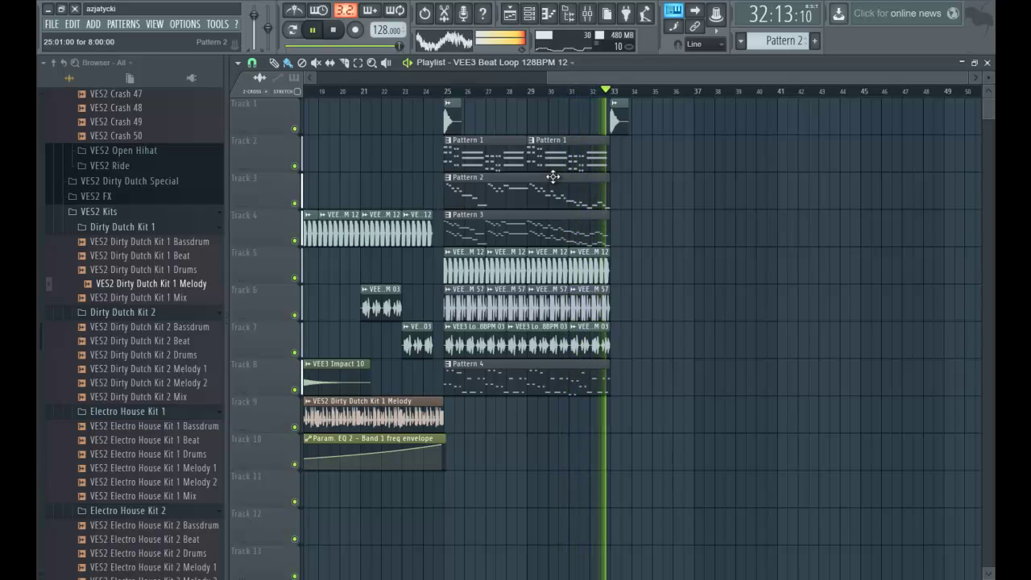
key("space")
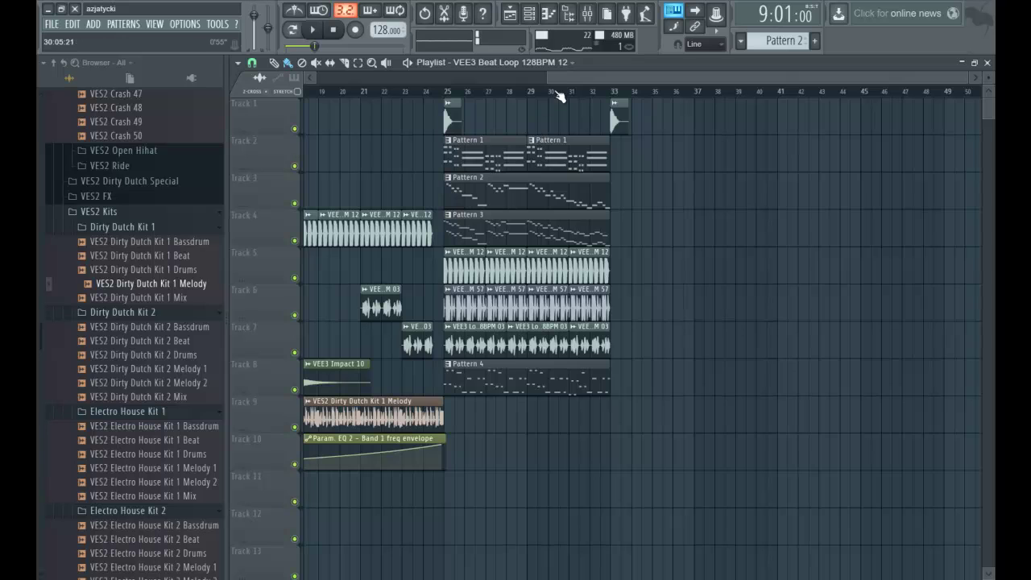
left_click_drag(549, 78, 316, 78)
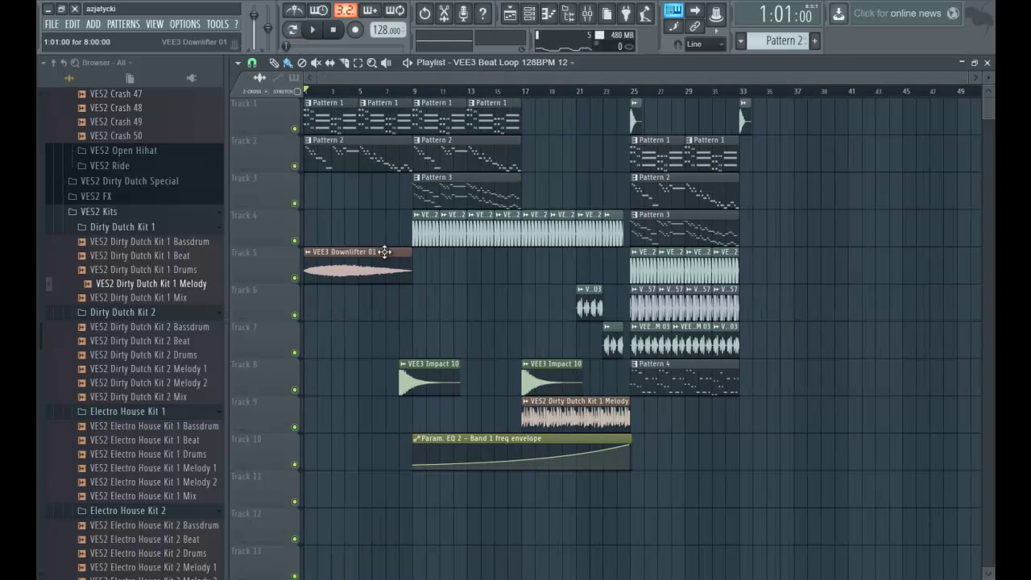
left_click(529, 495)
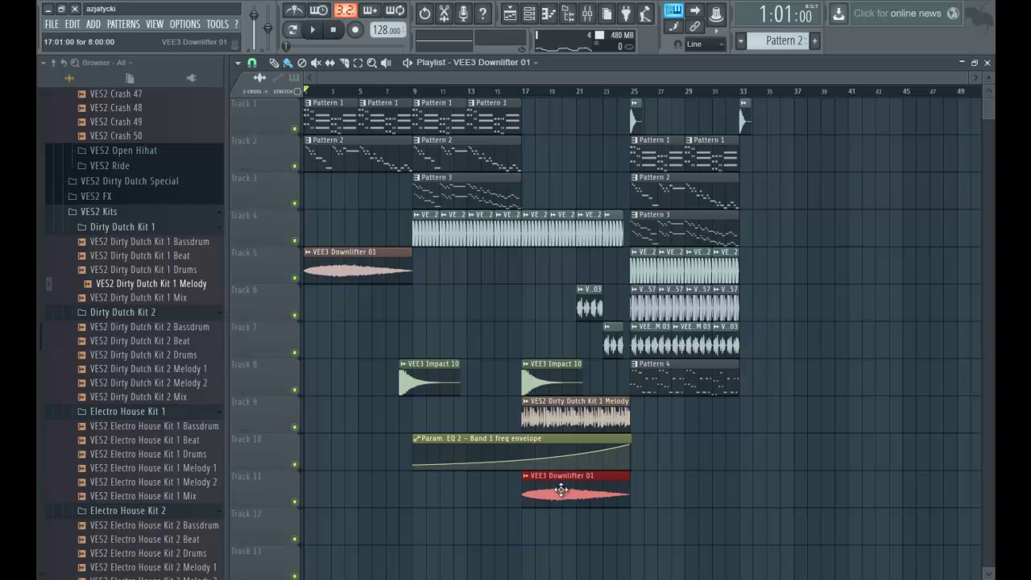
key("space")
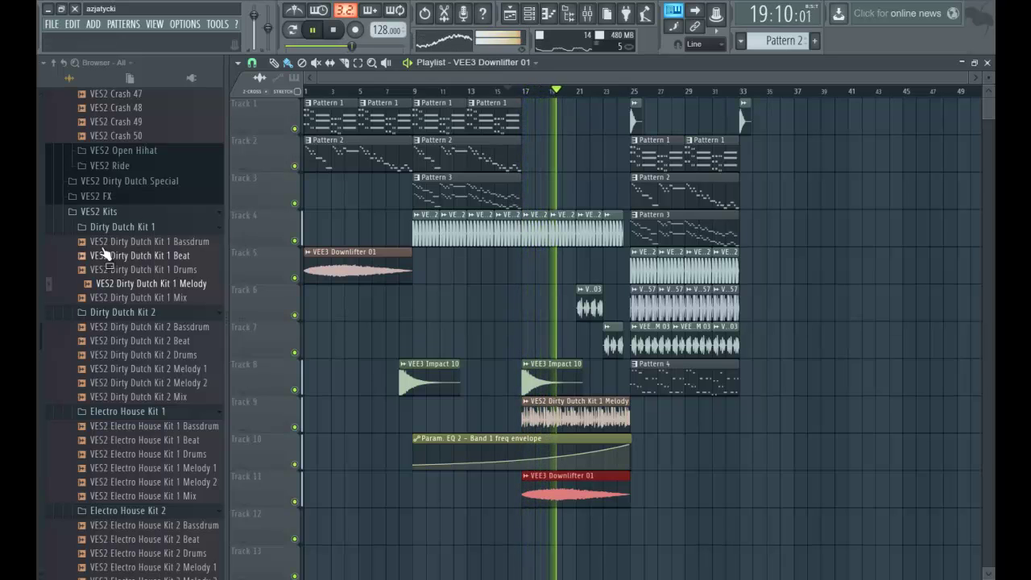
Step: Expand the VES2 Ride folder, stop playback and audition its ride samples
left_click(112, 166)
key("space")
left_click_drag(117, 322, 137, 333)
scroll(135, 370, "down", 2)
left_click(131, 377)
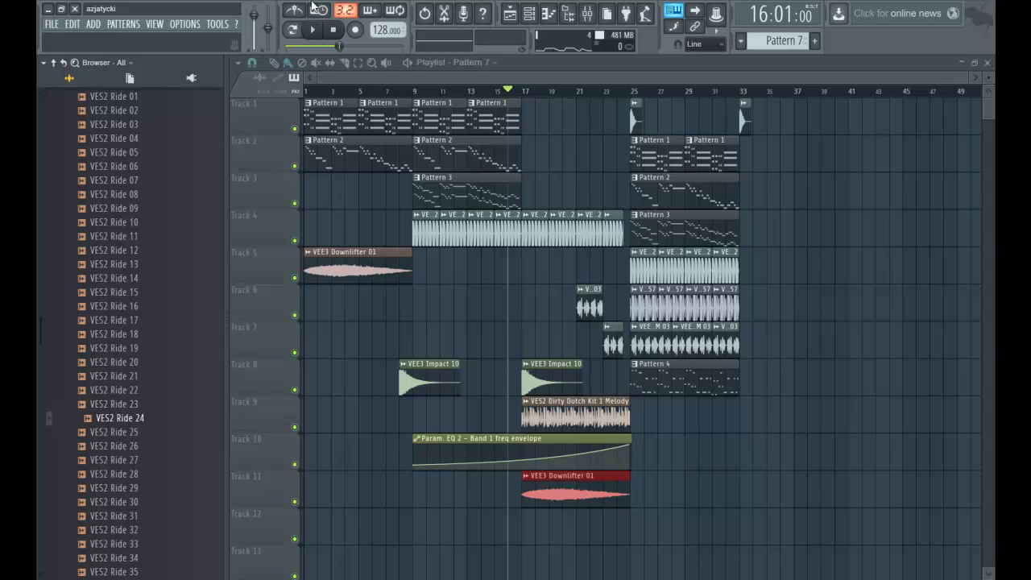
Step: Audition more rides, add VES2 Ride 28 to the channel rack for Pattern 7, and fill its steps every four steps
left_click(530, 15)
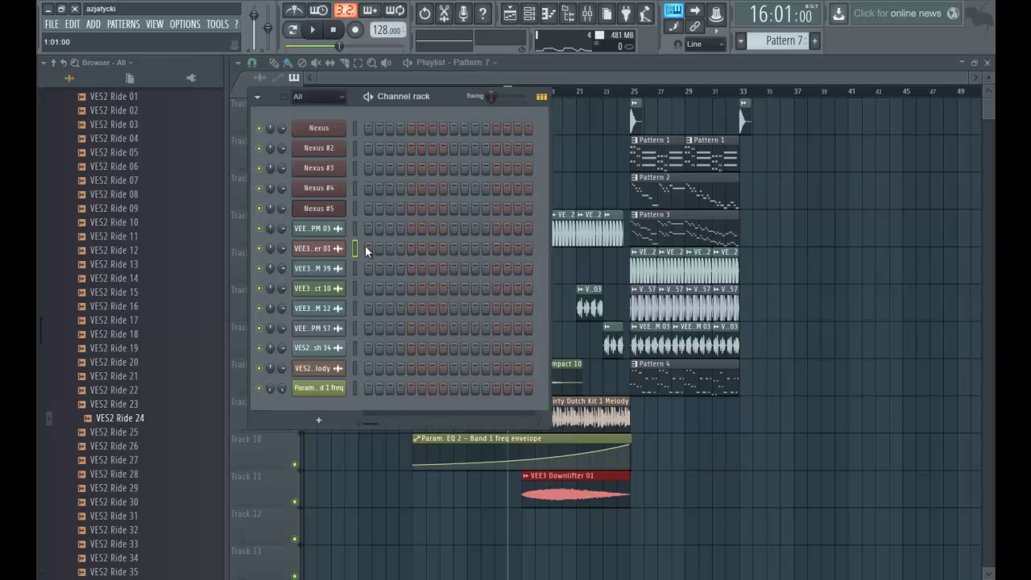
scroll(135, 390, "down", 4)
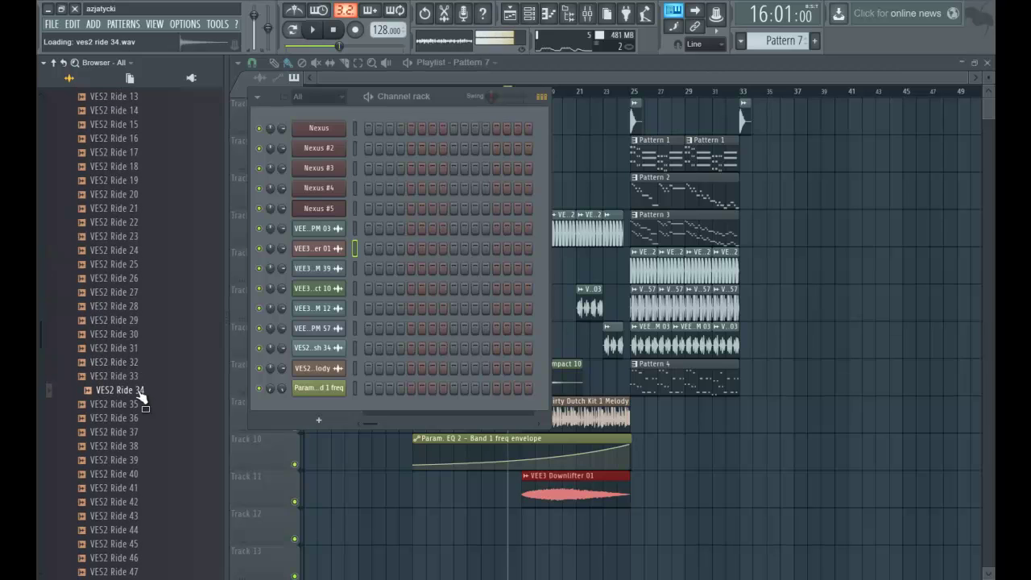
scroll(139, 395, "down", 4)
left_click(135, 334)
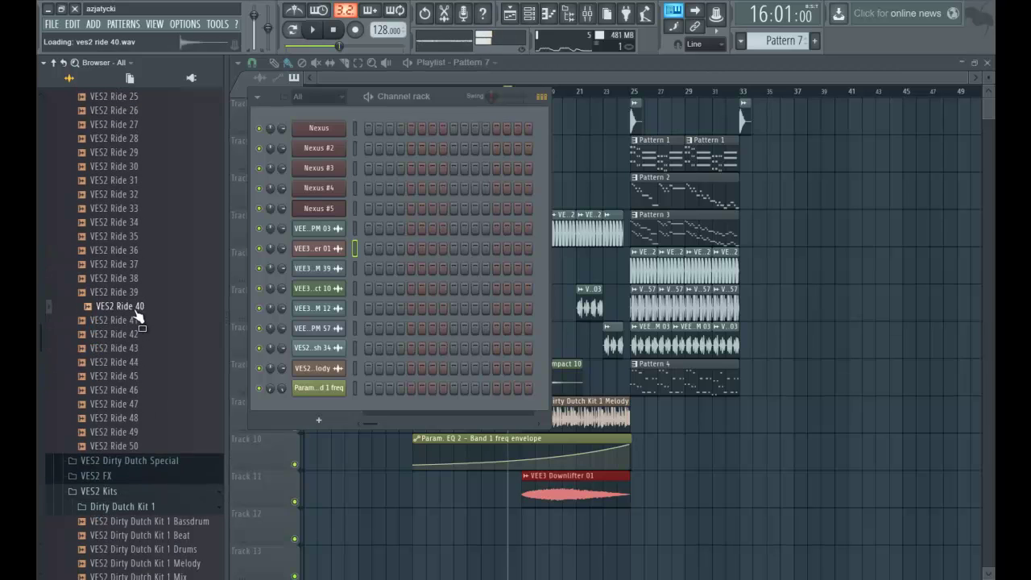
scroll(138, 258, "up", 2)
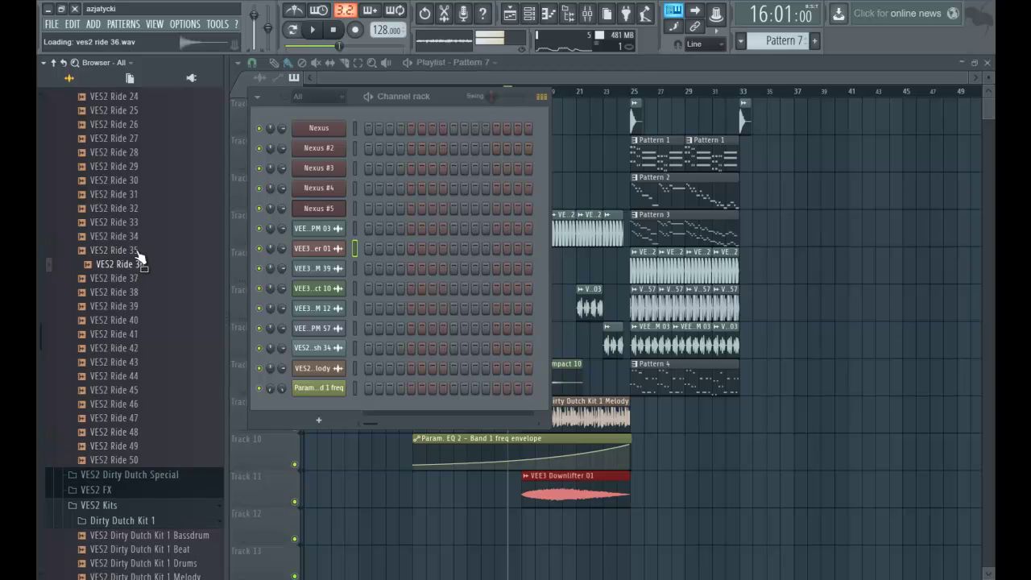
left_click(139, 253)
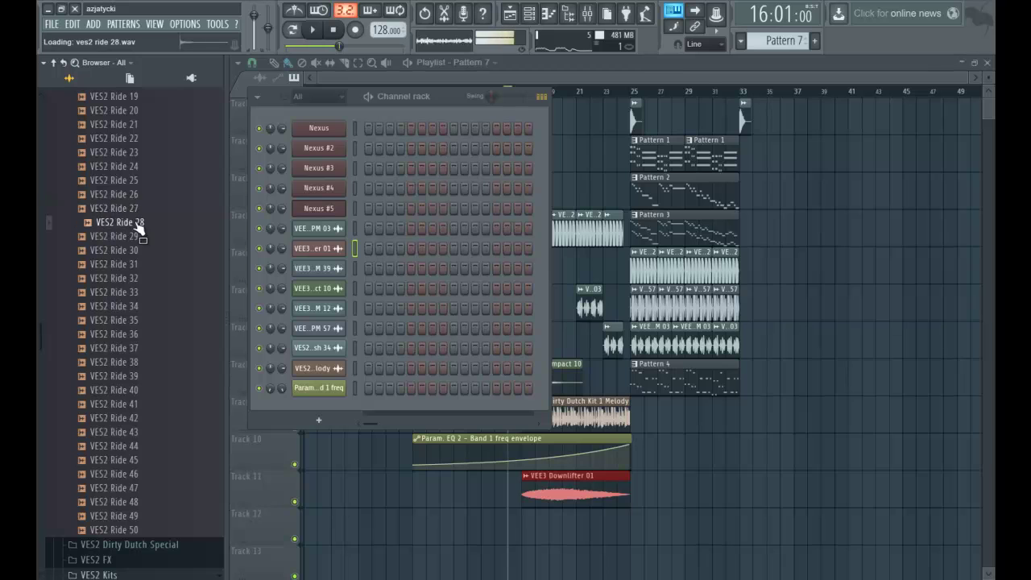
left_click_drag(327, 404, 323, 403)
right_click(342, 408)
left_click(467, 463)
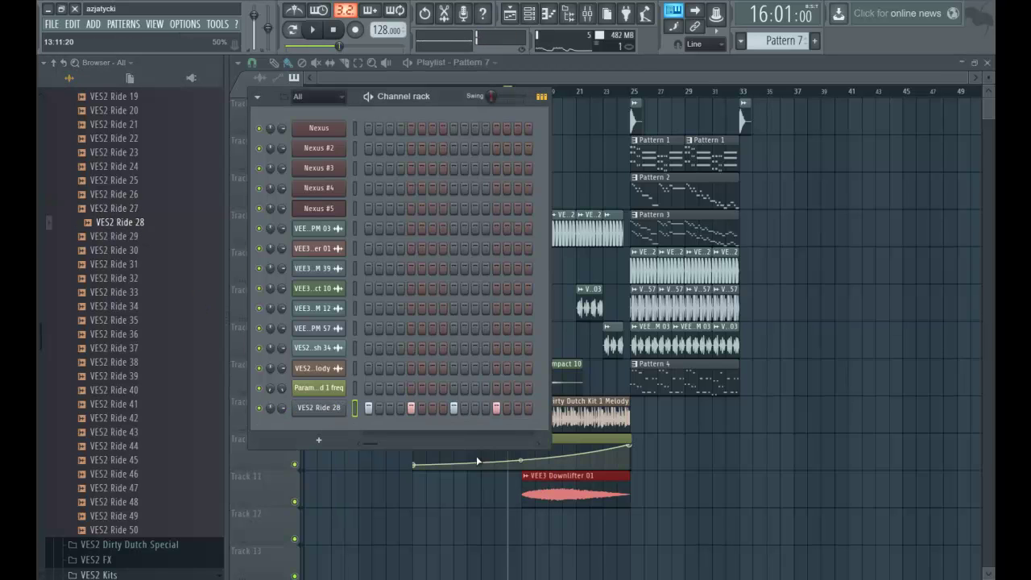
Step: Paint Pattern 7 on Track 12 from bar 25 to bar 33, and shorten the loop clip at bar 23 on Track 7
left_click(619, 81)
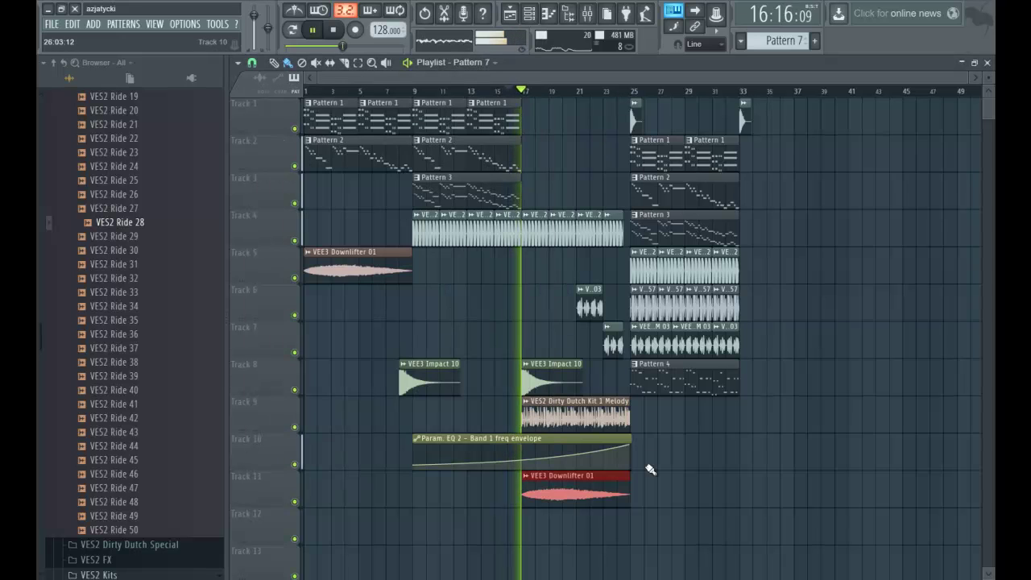
left_click_drag(635, 516, 746, 524)
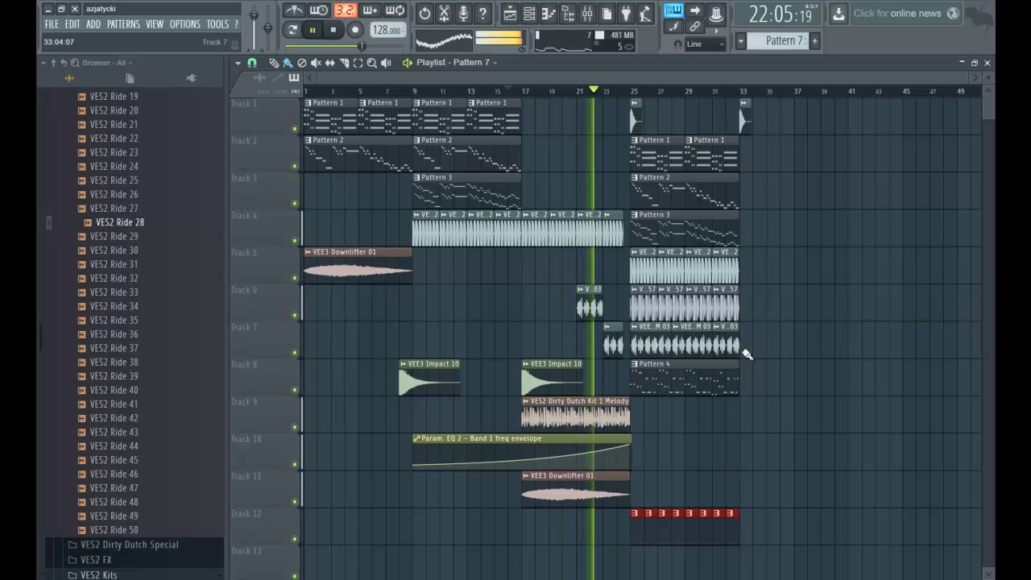
left_click_drag(625, 328, 615, 328)
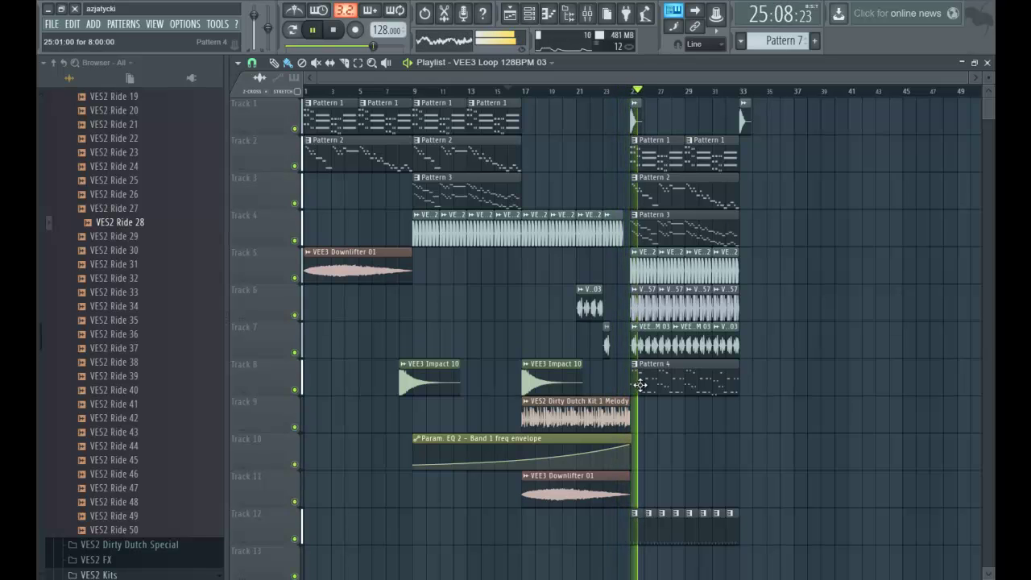
Step: Open the ride's notes from its playlist pattern and route the VES2 Ride 28 channel to mixer insert 9
double_click(662, 523)
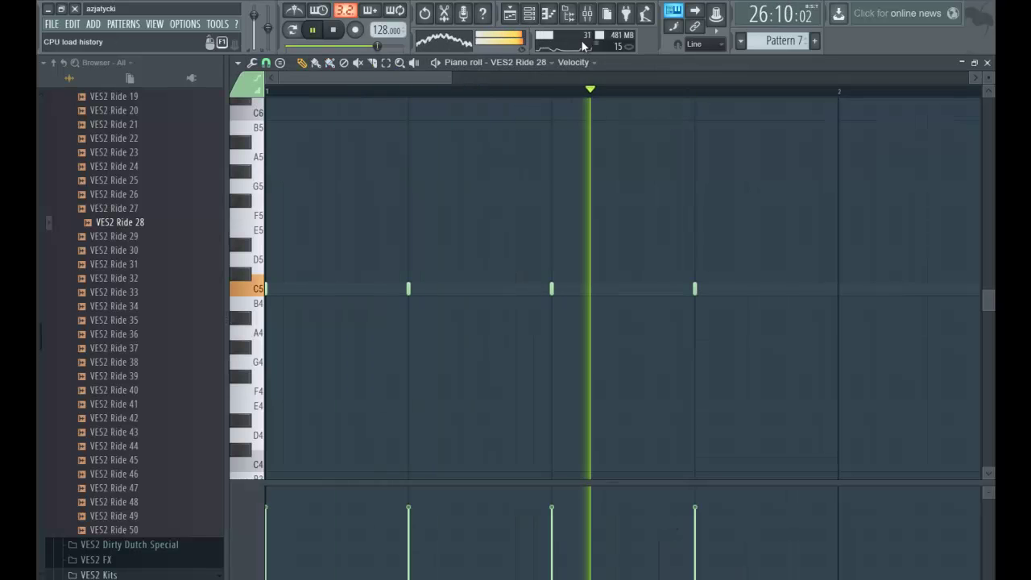
left_click(587, 14)
right_click(594, 206)
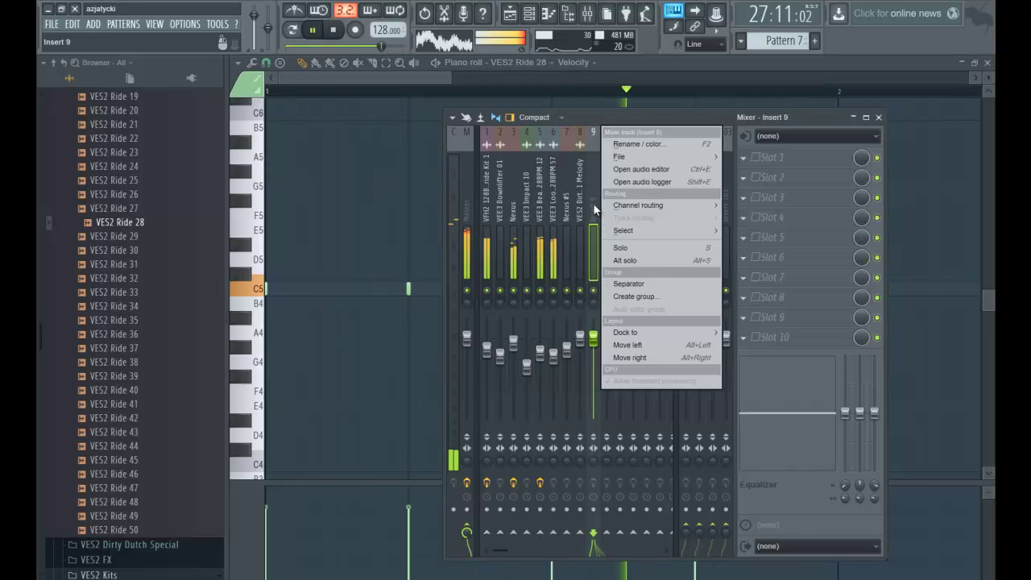
mouse_move(671, 206)
left_click(727, 202)
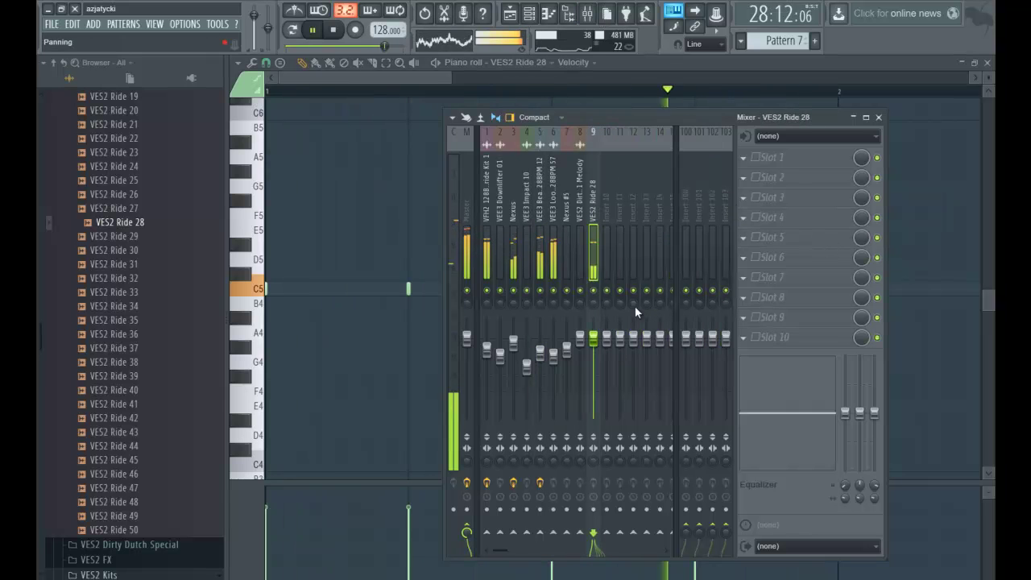
Step: Add a Fruity Compressor in slot 10 of the ride's mixer track, with gain 5.5 dB and ratio 2.2:1
left_click(745, 338)
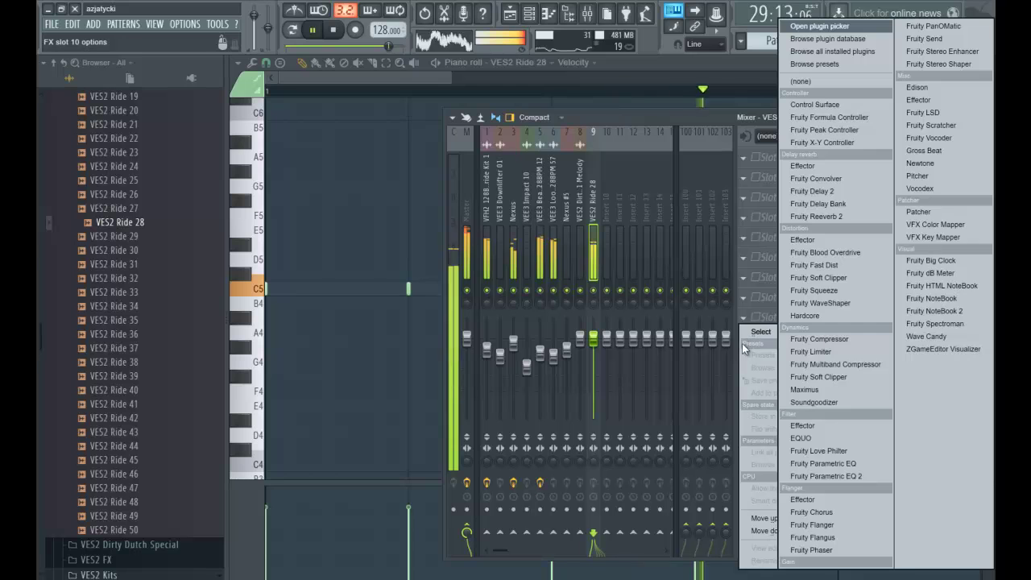
left_click(745, 319)
left_click(743, 336)
mouse_move(742, 337)
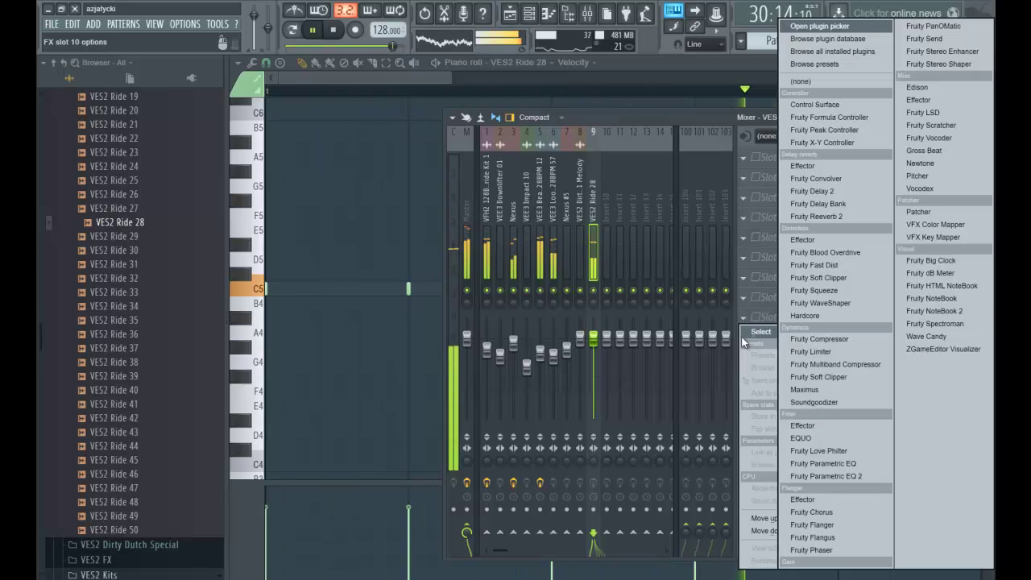
left_click(823, 339)
left_click_drag(579, 231, 574, 225)
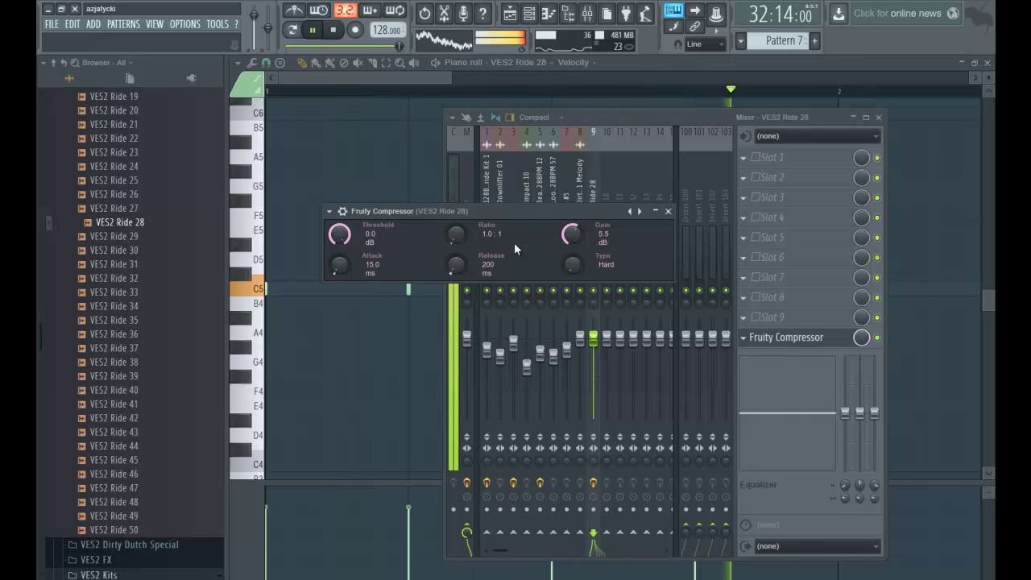
left_click_drag(460, 235, 456, 229)
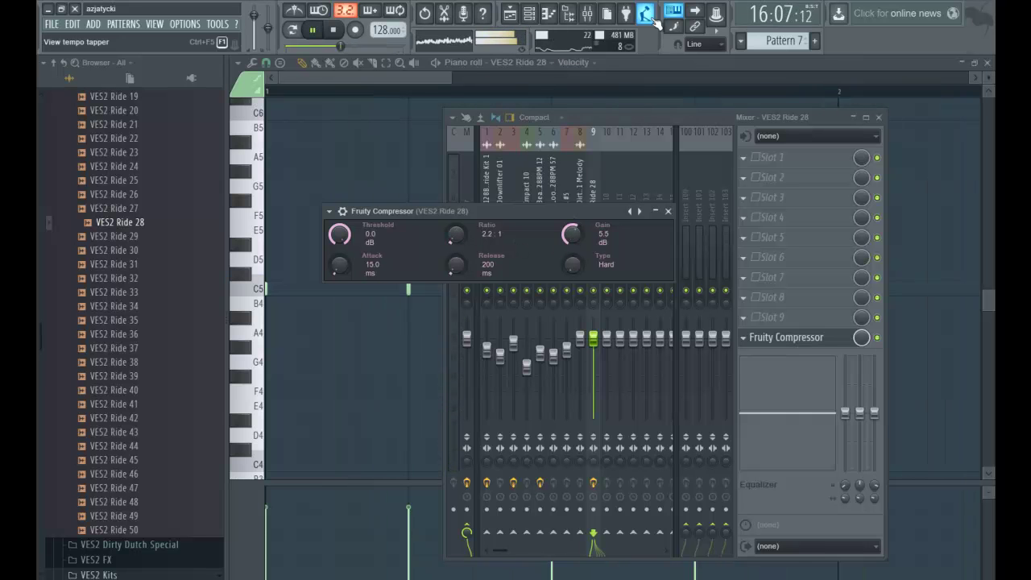
Step: Return to the playlist, stop playback and reverse the VEE3 Downlifter 01 sample
left_click(511, 13)
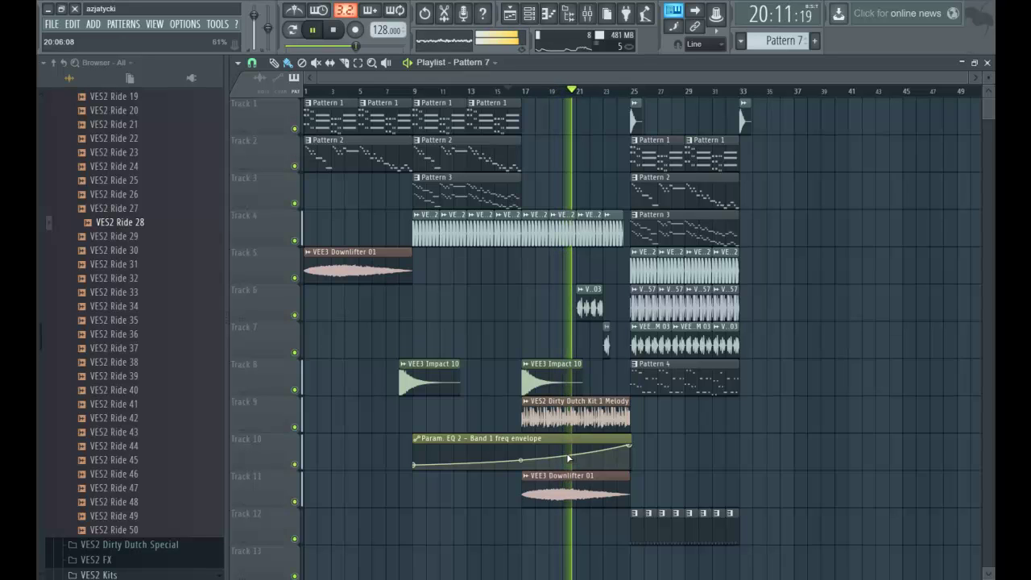
key("space")
double_click(569, 488)
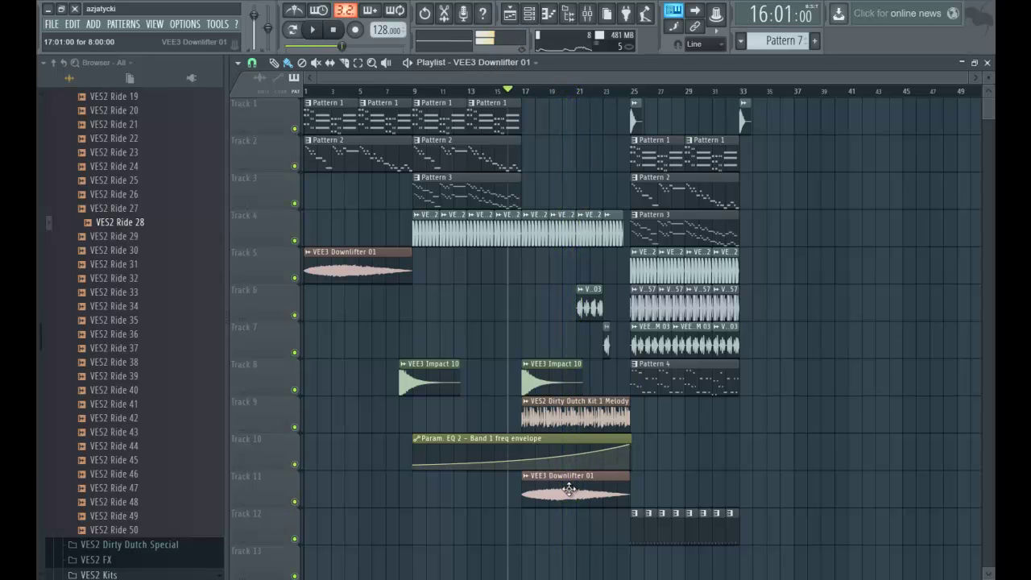
left_click(575, 413)
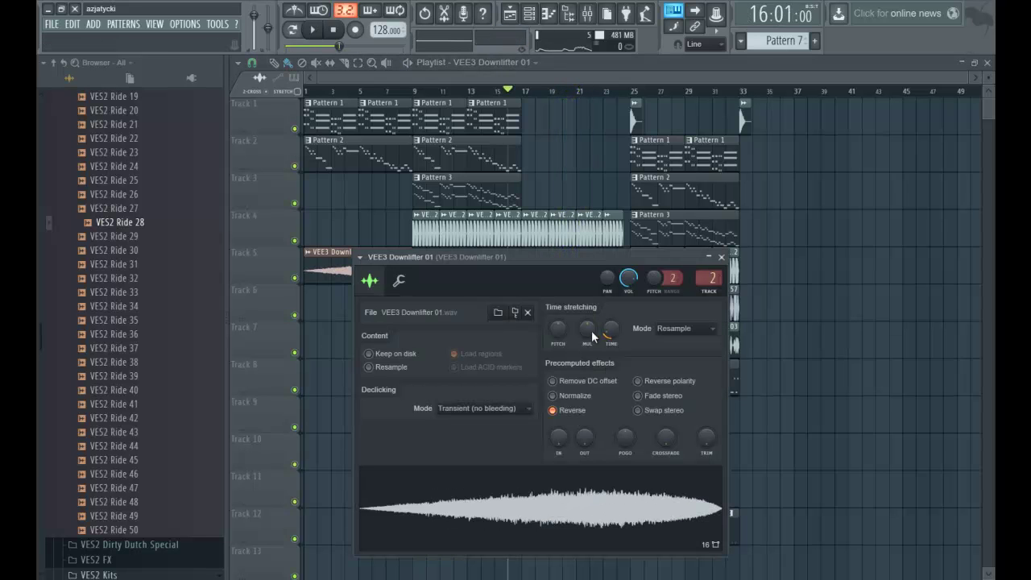
left_click(620, 79)
Step: Open the VES2 FX Uplifter sample folder and audition its uplifters against the song playback
key("space")
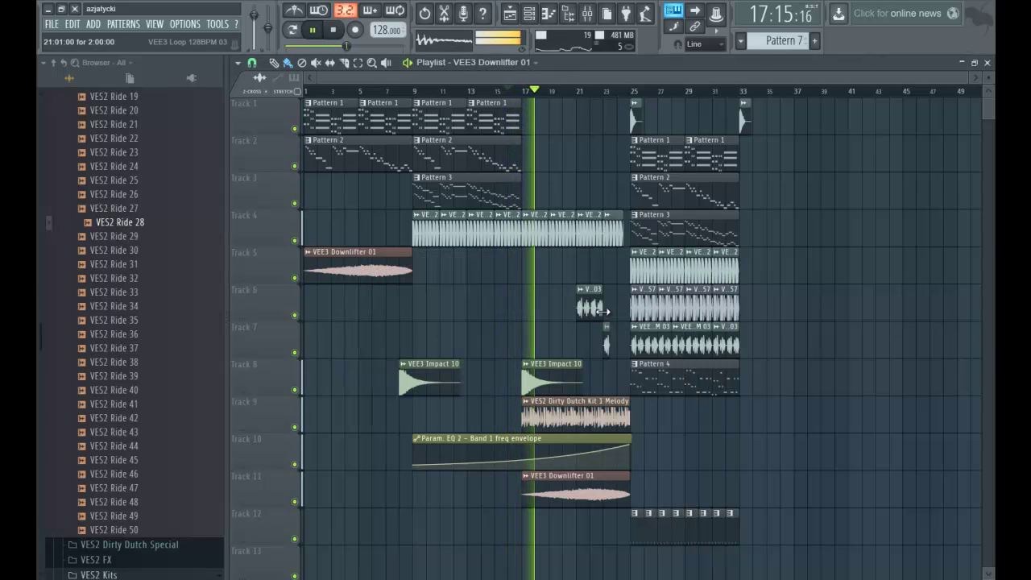
scroll(134, 474, "down", 6)
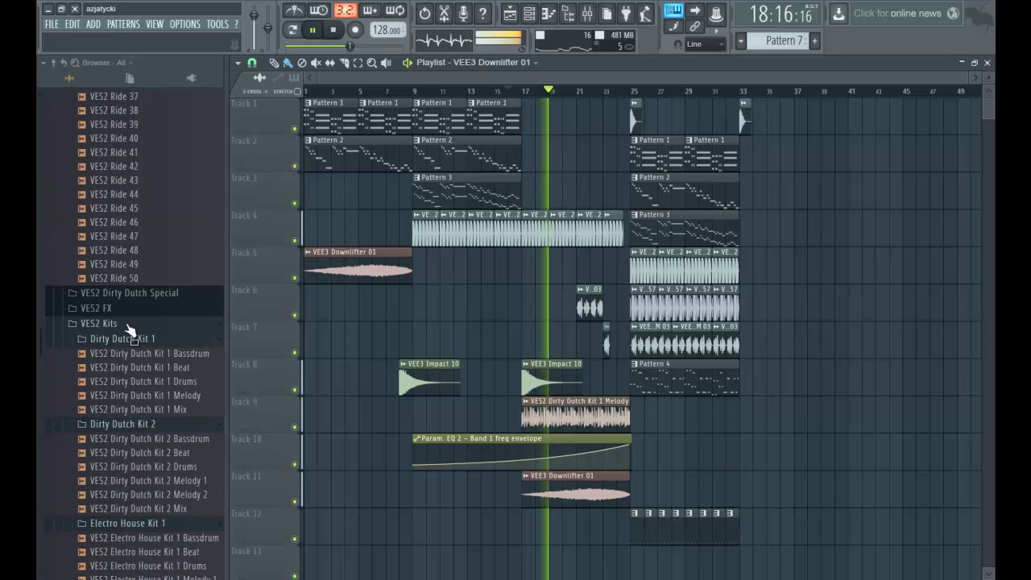
left_click(95, 307)
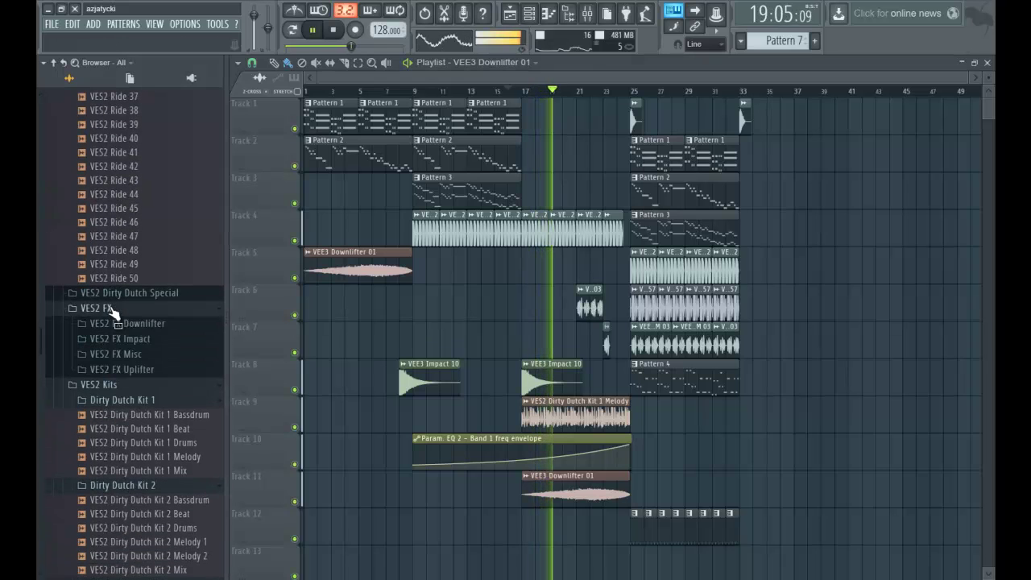
left_click(149, 368)
left_click(148, 358)
scroll(148, 360, "down", 2)
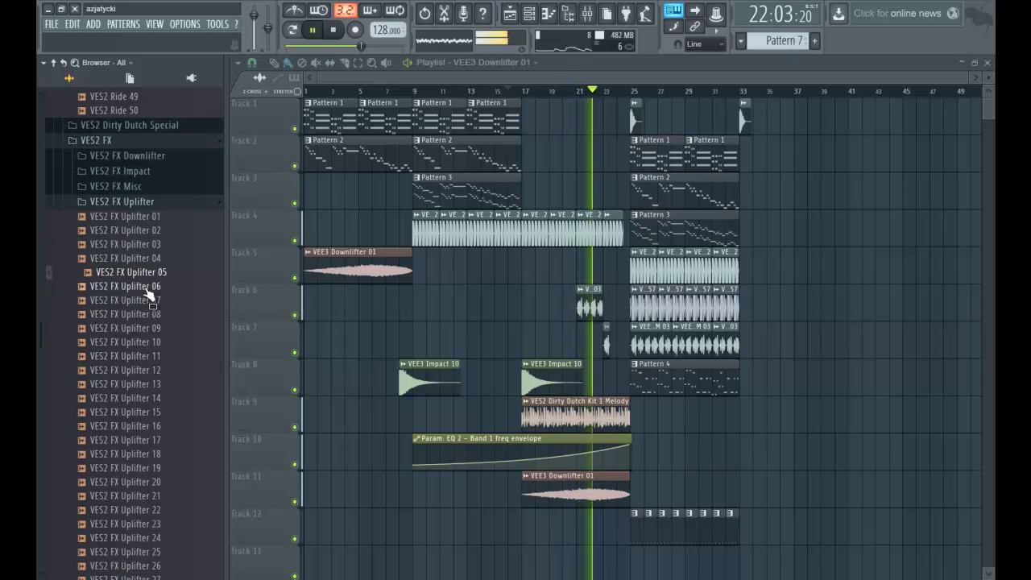
key("space")
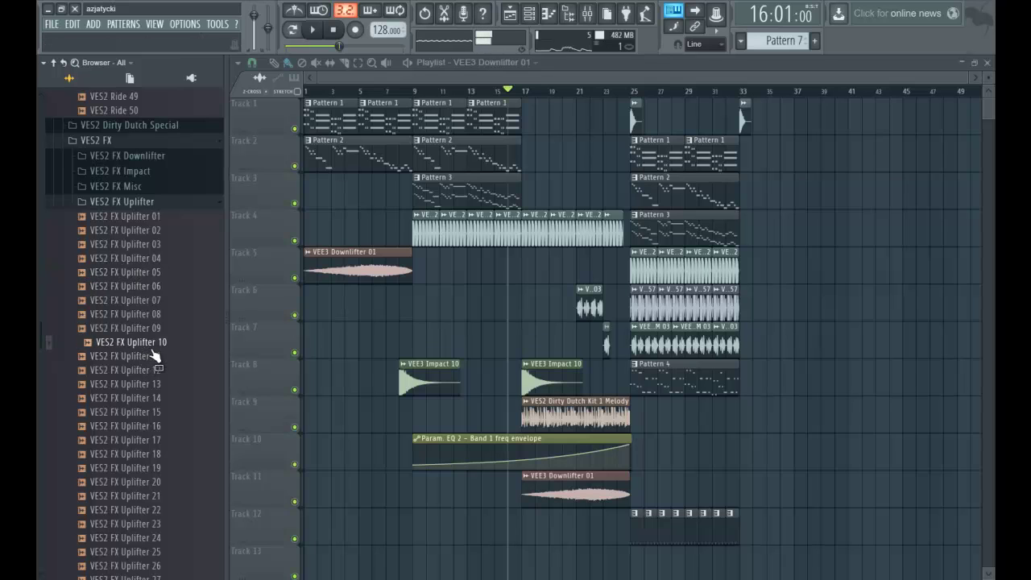
Step: Place the VES2 FX Uplifter 15 sample on Track 13 at bar 17 and preview it in the arrangement
scroll(145, 355, "down", 4)
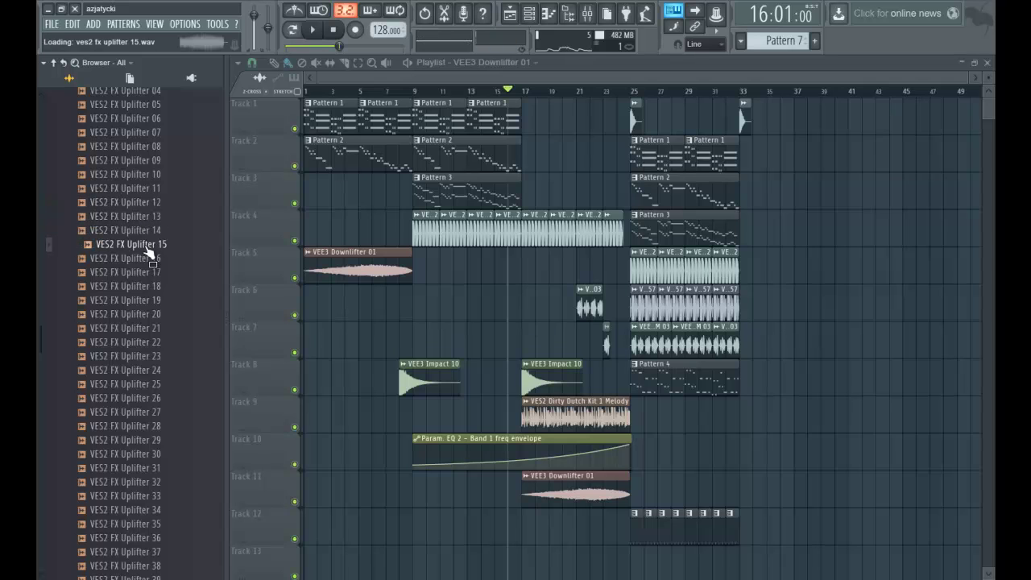
left_click_drag(527, 556, 529, 487)
key("space")
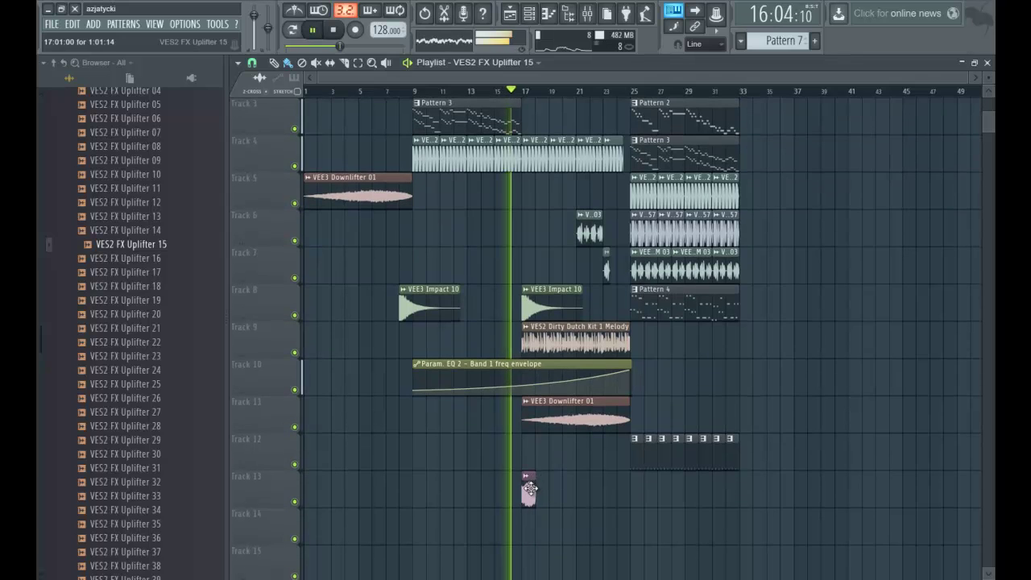
key("space")
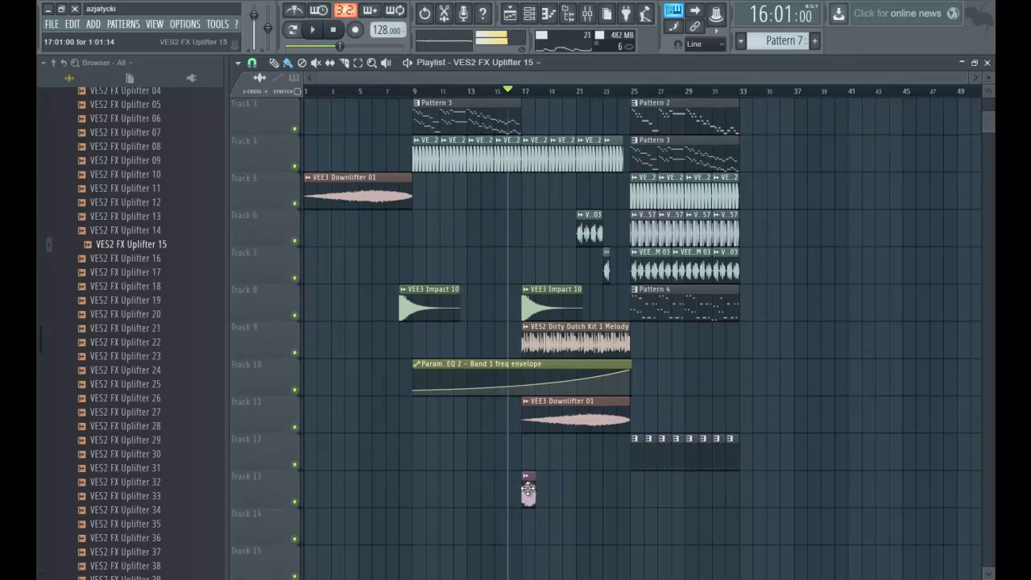
Step: Time-stretch the VES2 FX Uplifter 15 sample until its clip reaches just past bar 25, and reverse it
double_click(527, 488)
left_click_drag(548, 217, 314, 166)
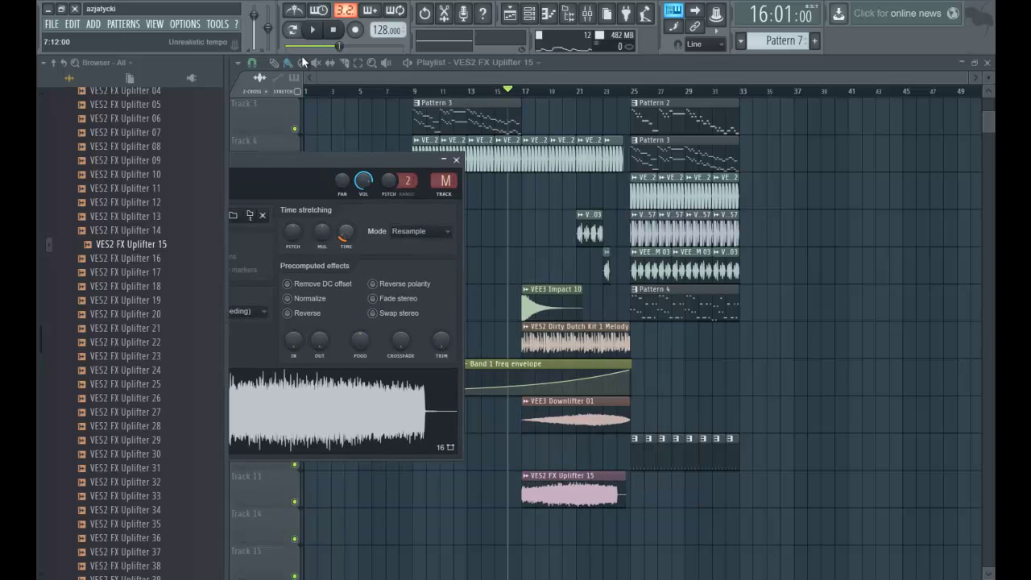
left_click_drag(295, 42, 288, 33)
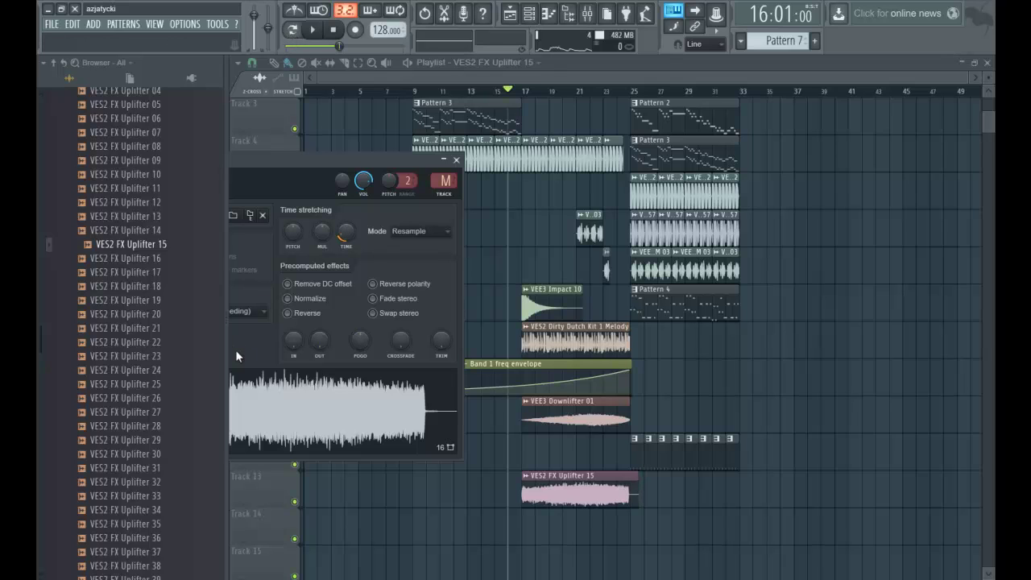
left_click(306, 313)
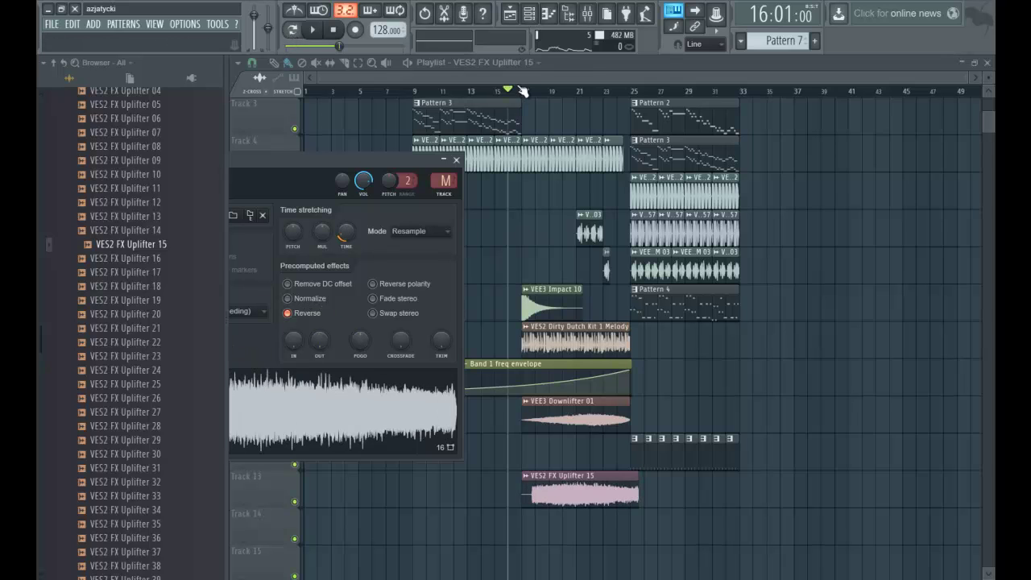
Step: Listen to the reversed uplifter in the arrangement and trim the silence from its start to bar 18
double_click(521, 90)
key("space")
left_click(514, 93)
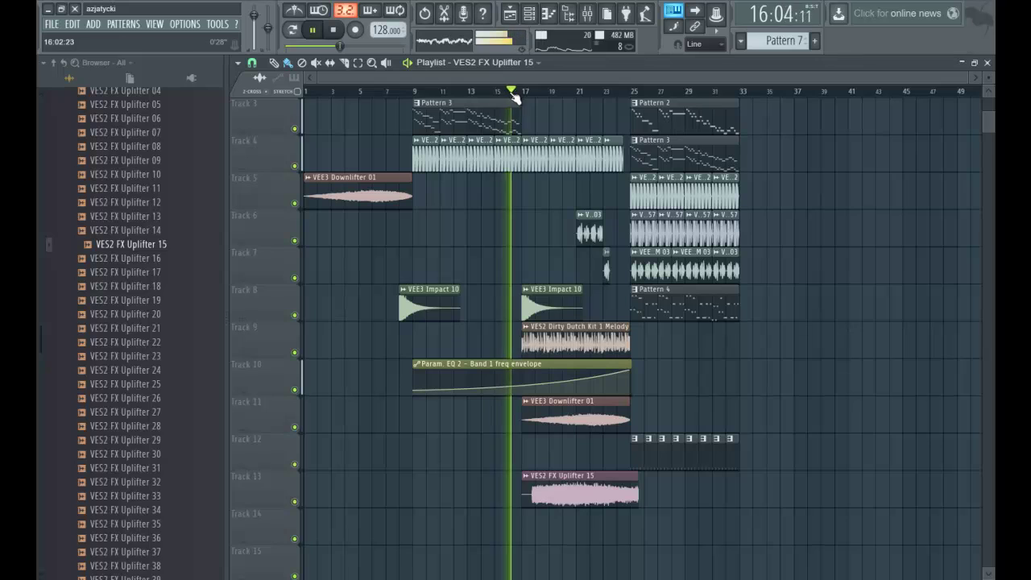
scroll(555, 129, "up", 3)
scroll(568, 149, "down", 2)
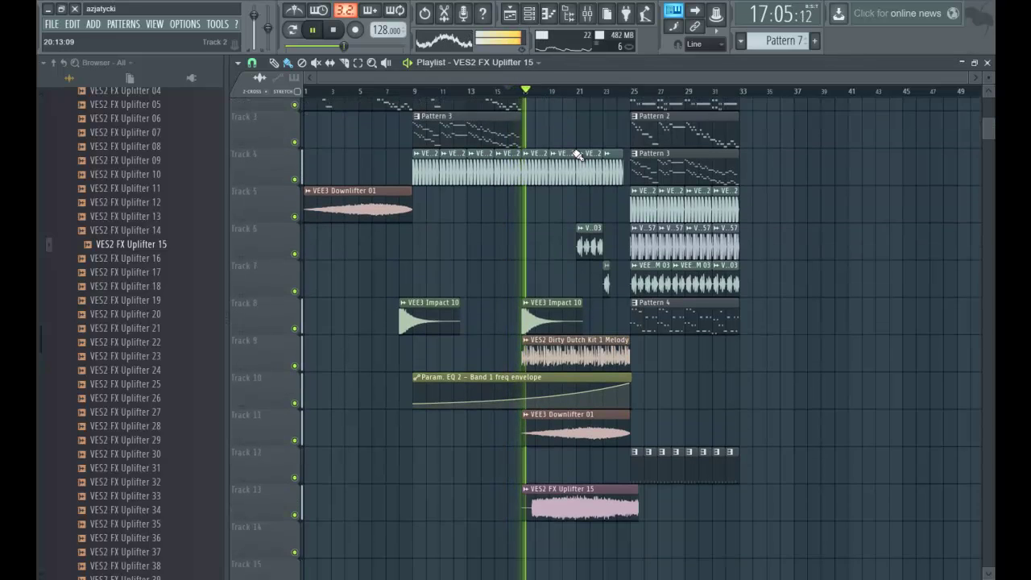
scroll(576, 154, "down", 1)
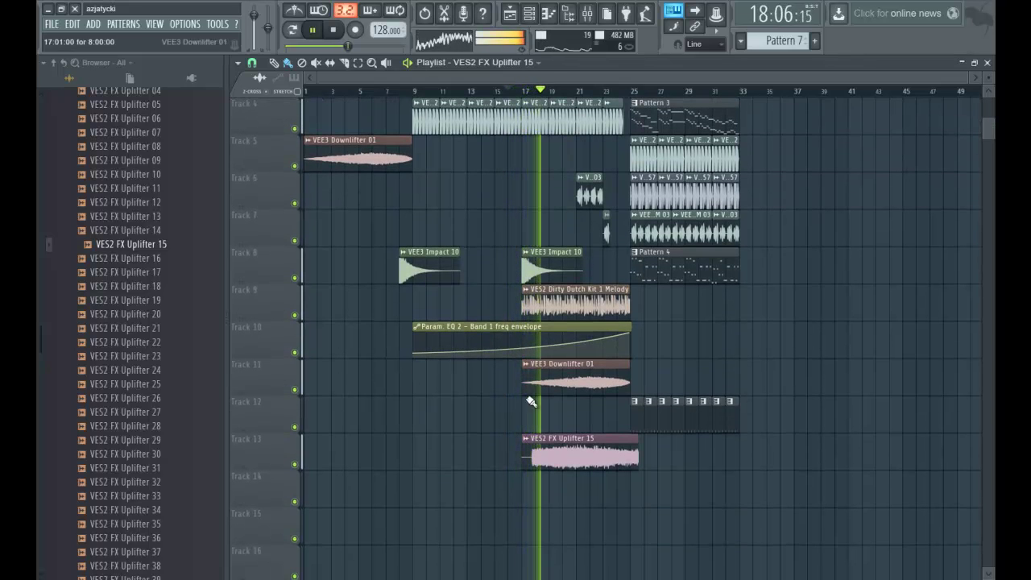
key("space")
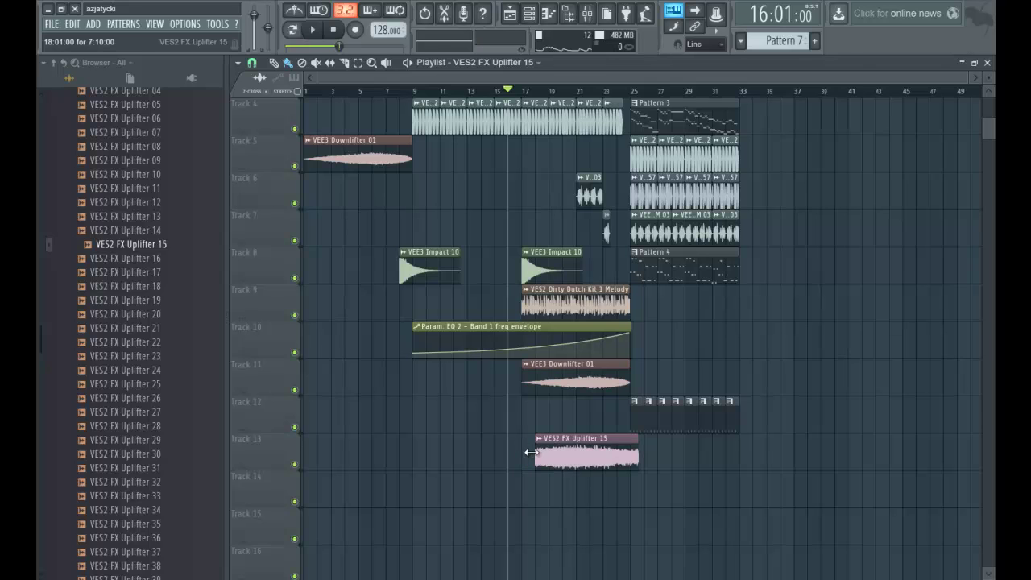
Step: Move the trimmed uplifter clip back to bar 17 and route its channel to mixer insert 10
double_click(564, 458)
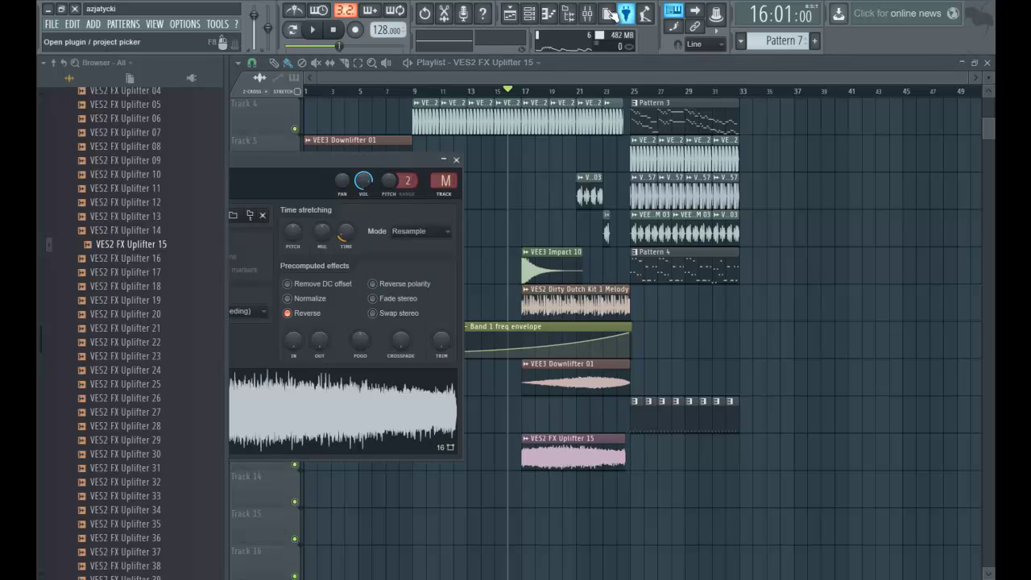
left_click(587, 14)
right_click(607, 208)
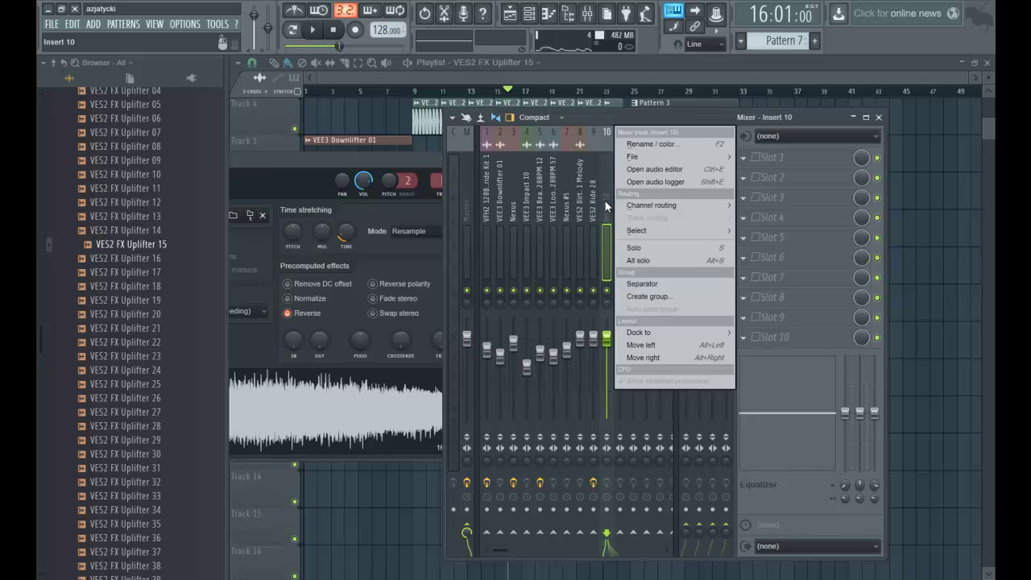
mouse_move(716, 206)
left_click(759, 206)
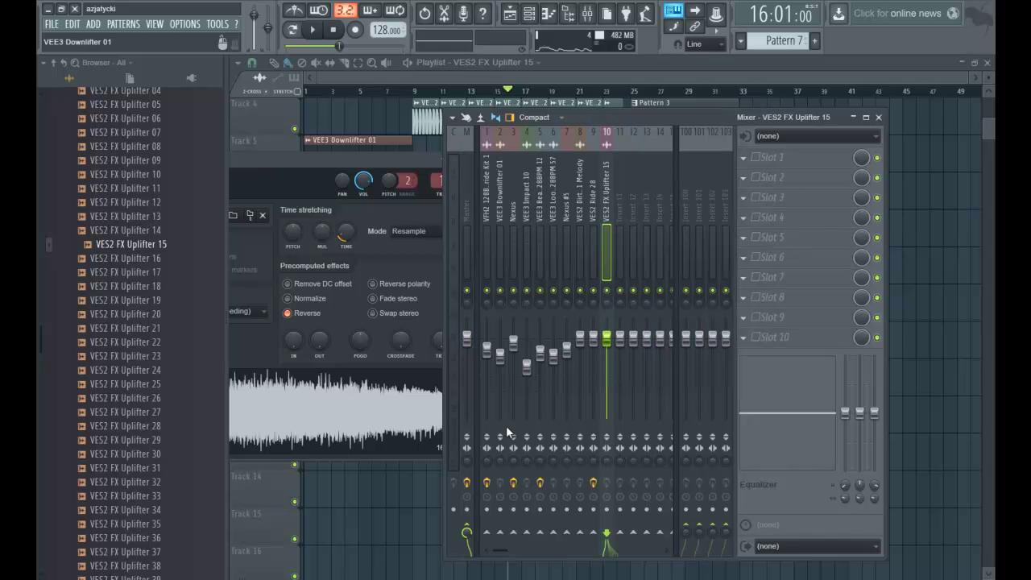
Step: Lower the mixer levels of the VES2 Dirty Dutch melody, ride and FX uplifter, and return to the playlist
left_click(580, 344)
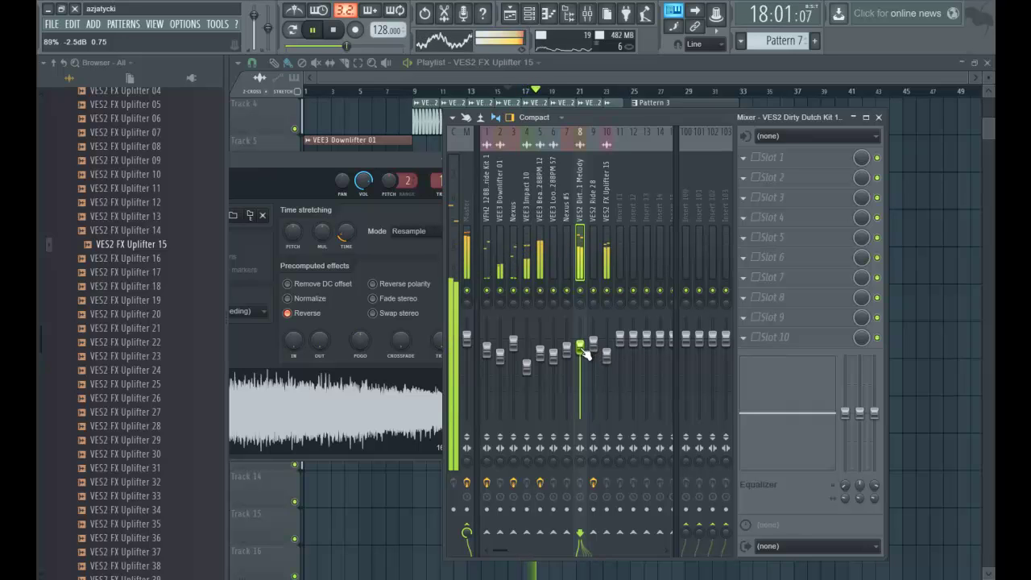
left_click(607, 359)
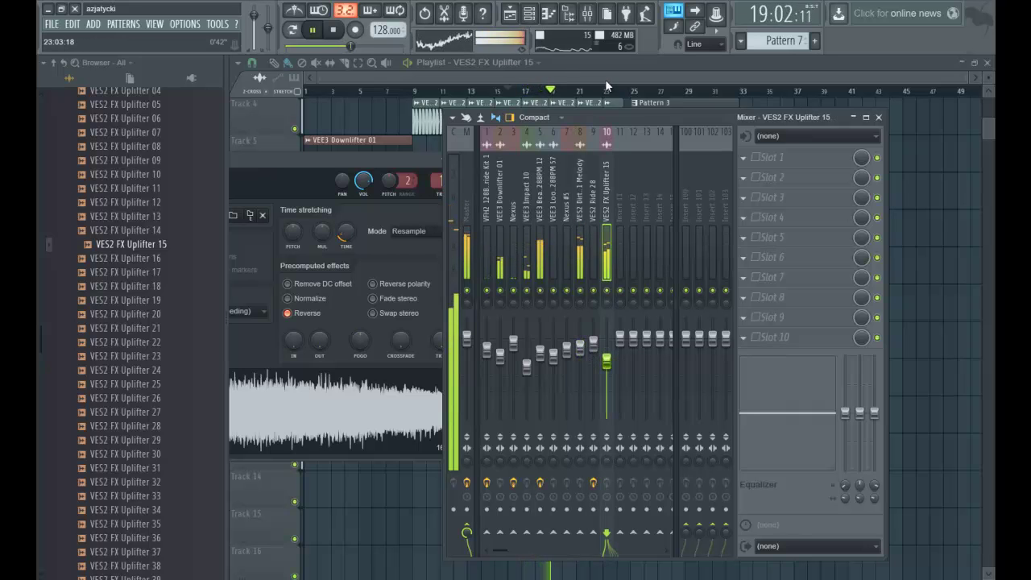
left_click(605, 79)
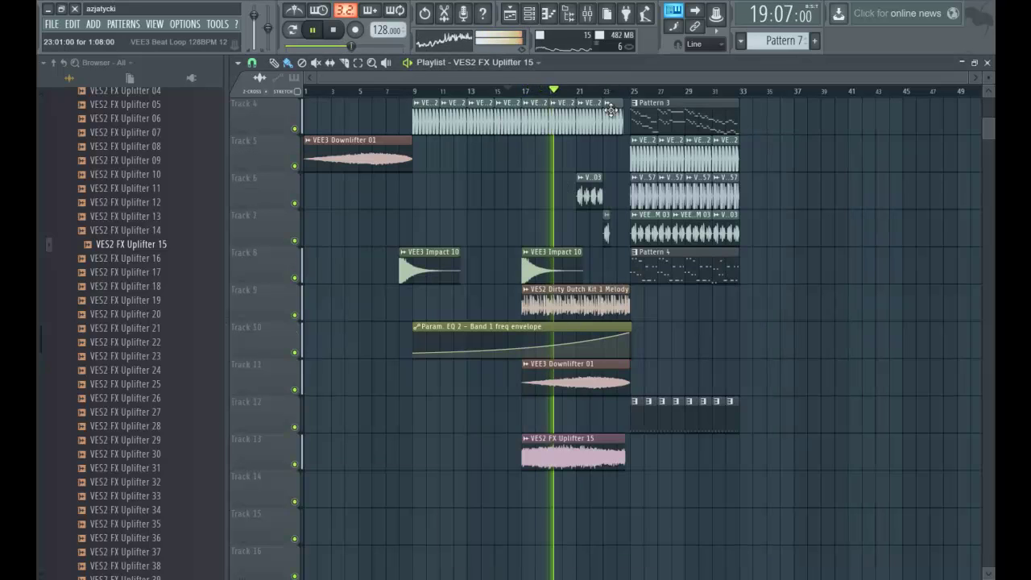
Step: Set the VES2 FX Uplifter 15 time stretch to 9:00:00 so its clip ends at bar 25
double_click(586, 454)
left_click_drag(345, 238, 343, 236)
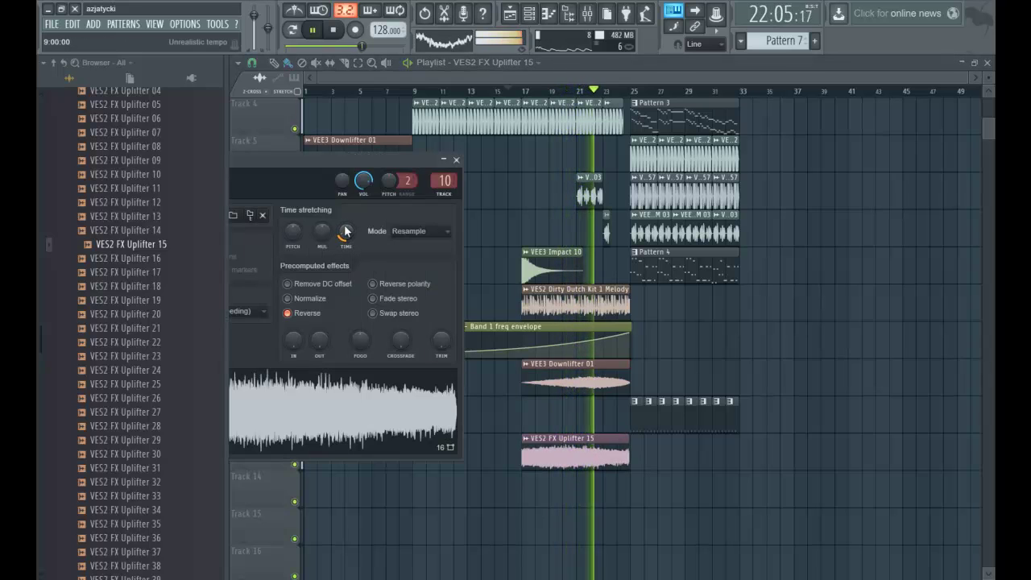
left_click(648, 78)
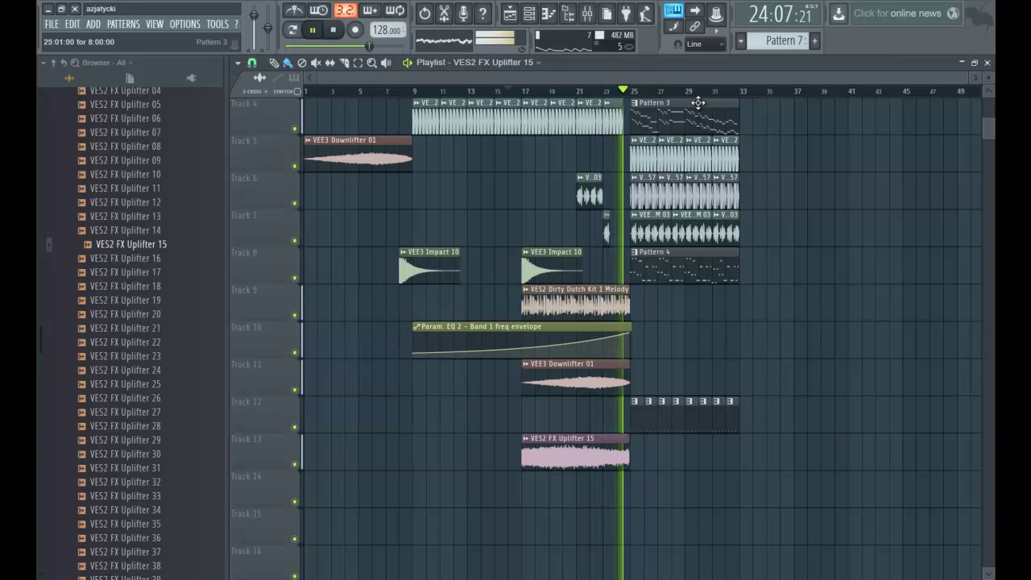
Step: Play through the drop from bar 25 to bar 33 and review the layered clips on all tracks
scroll(702, 79, "right", 3)
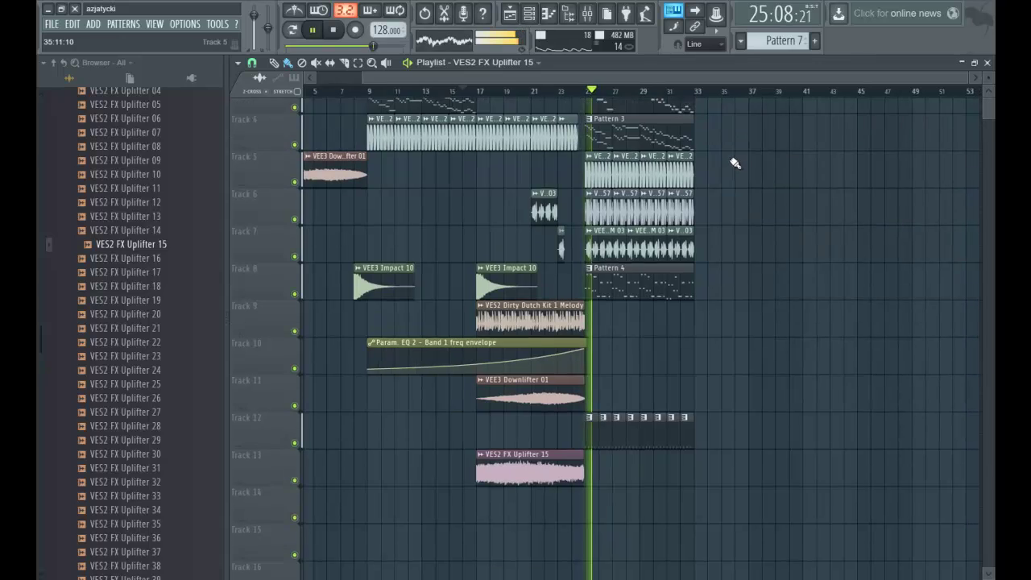
scroll(734, 159, "up", 3)
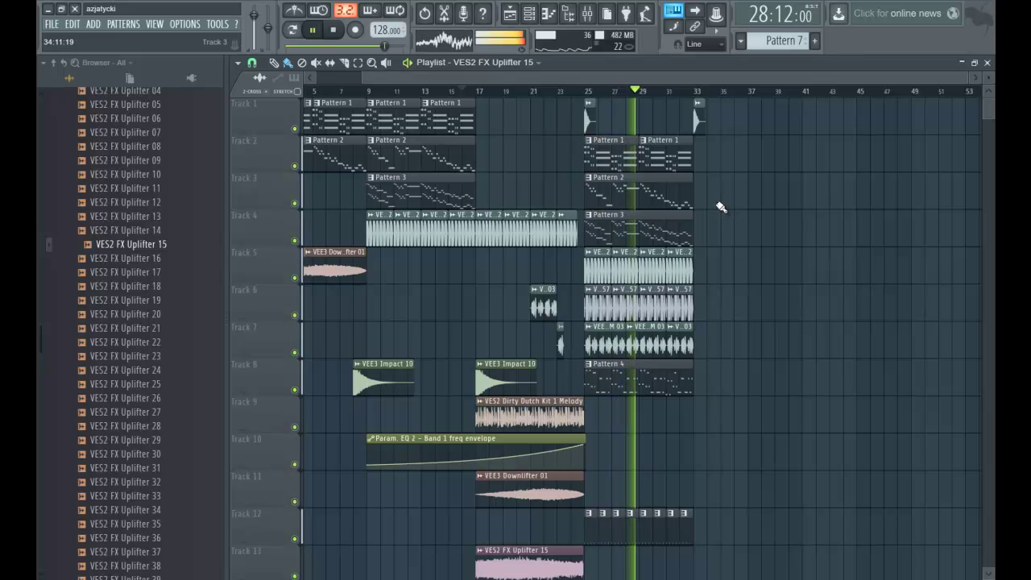
scroll(727, 230, "down", 3)
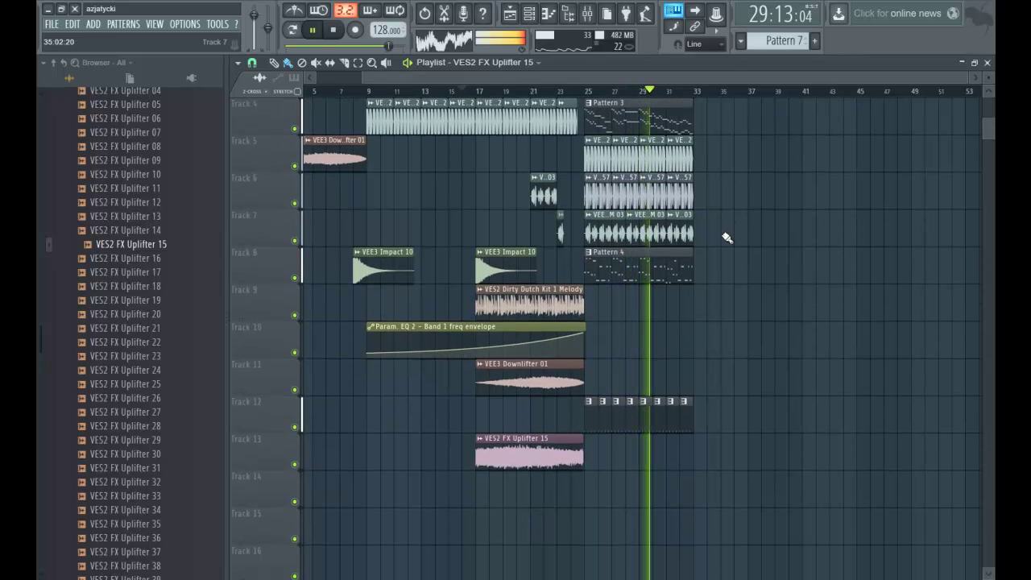
scroll(727, 237, "up", 3)
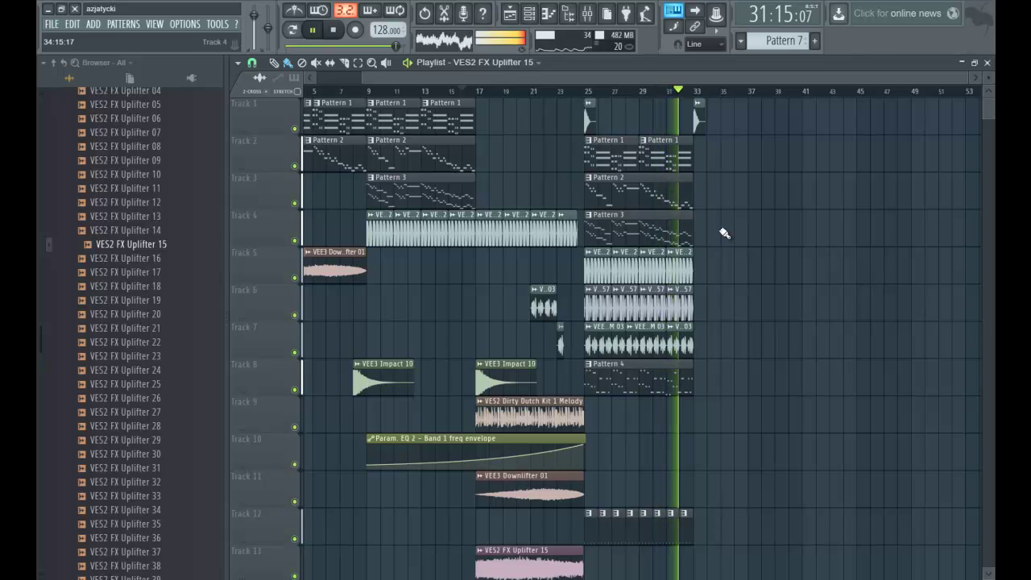
scroll(724, 233, "down", 6)
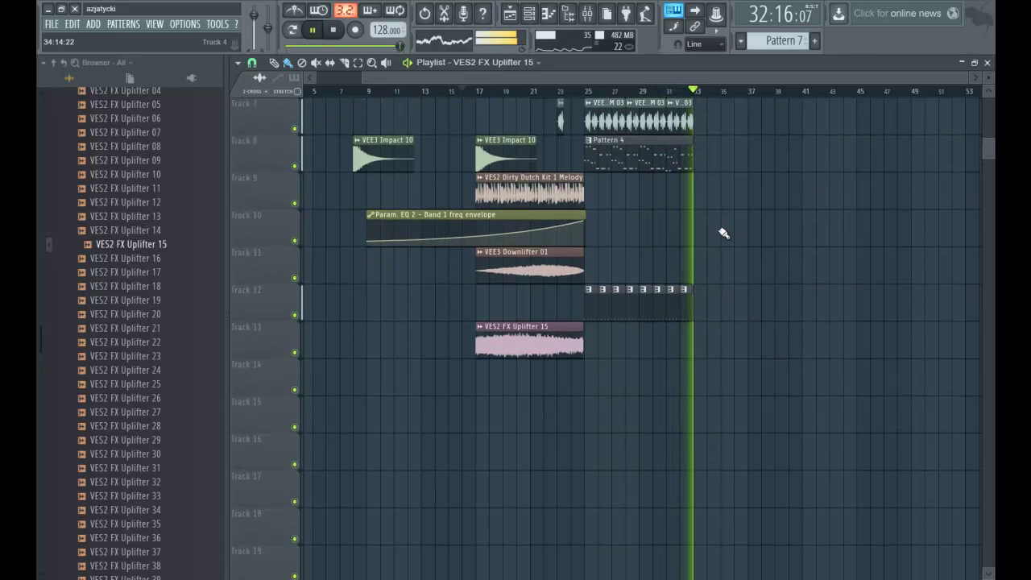
scroll(724, 233, "up", 6)
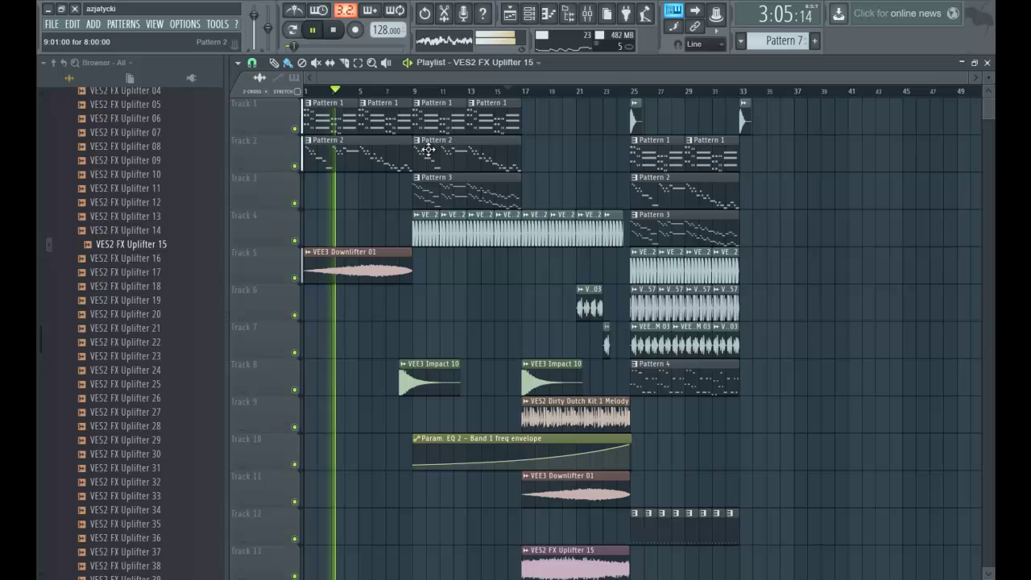
Step: Select Pattern 5 and place it on Track 6 from bar 9 to bar 17
key("KP_Subtract")
key("KP_Subtract")
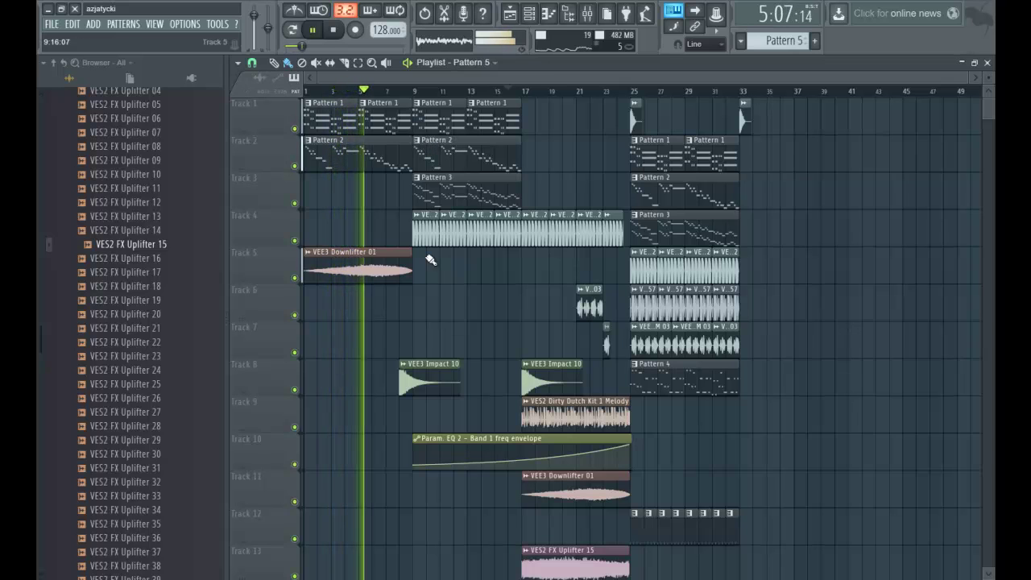
left_click(416, 306)
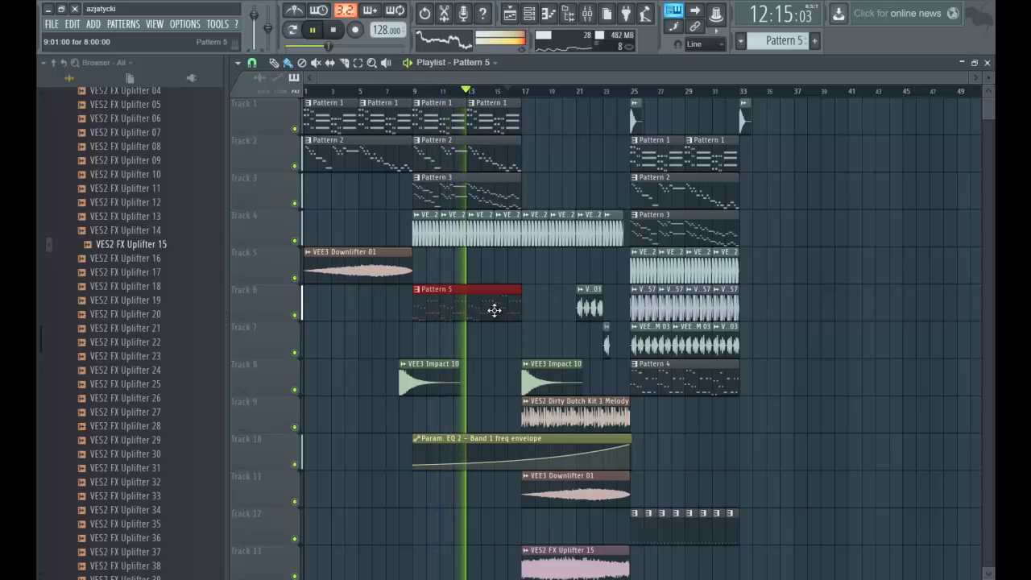
Step: Open Pattern 5's notes, play the pattern on its own, check its mixer insert and open the Nexus #4 instrument
double_click(492, 309)
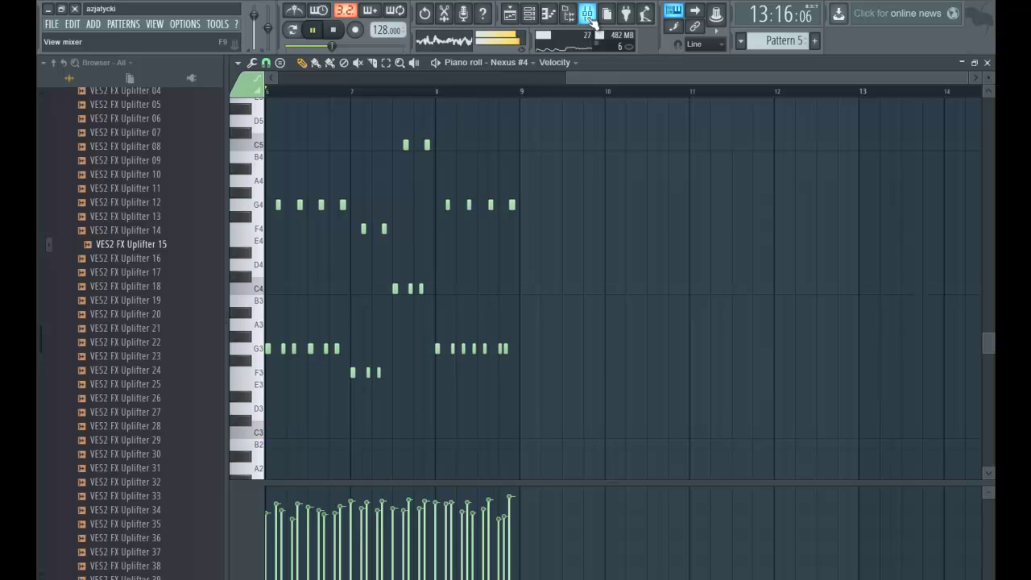
left_click(588, 14)
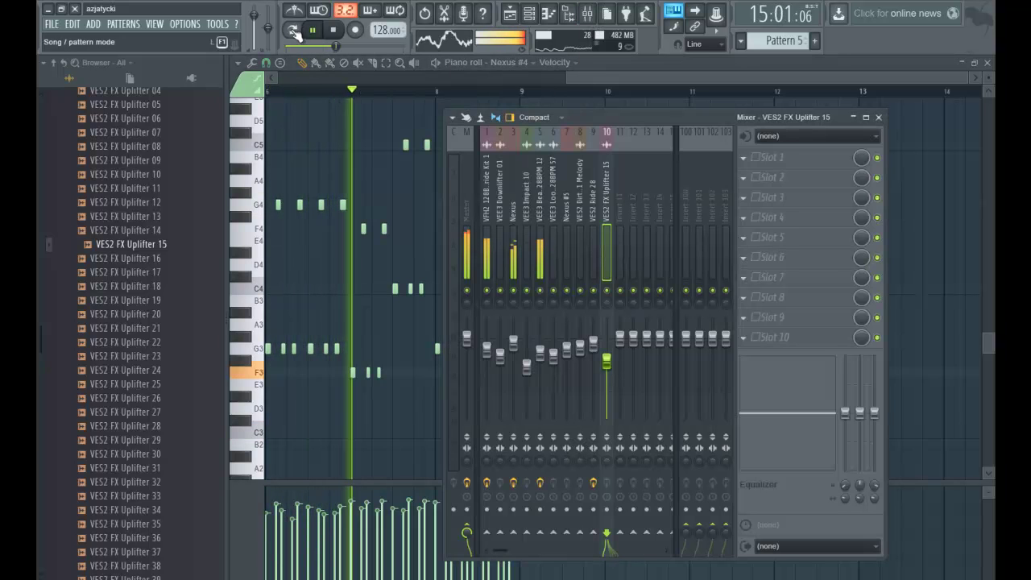
left_click(292, 30)
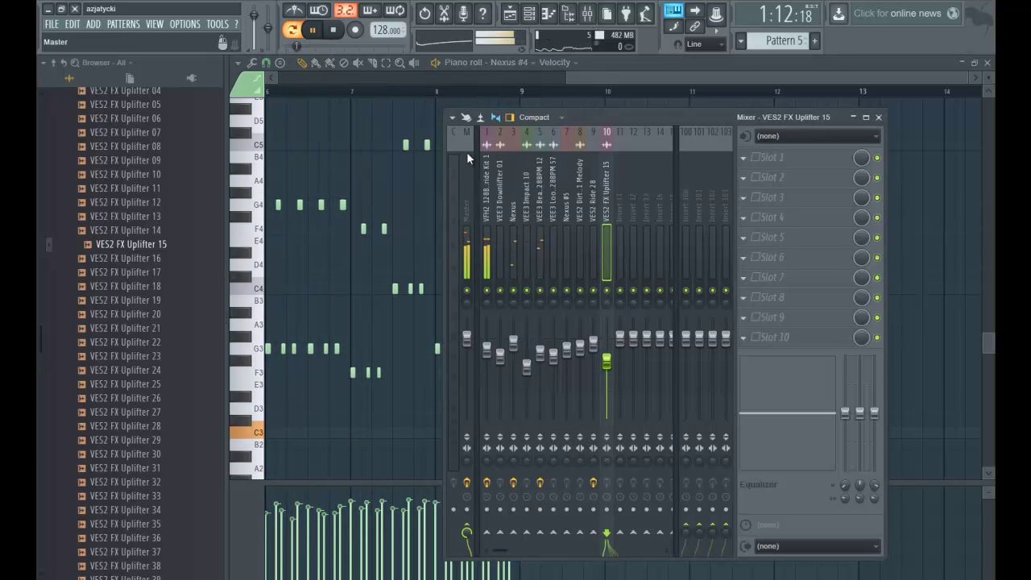
left_click(490, 190)
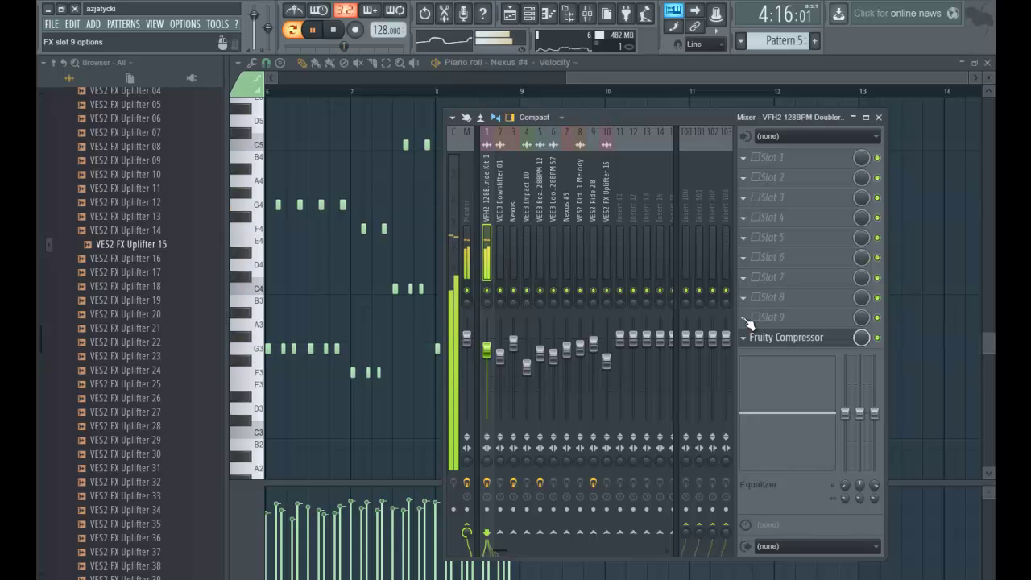
left_click(529, 14)
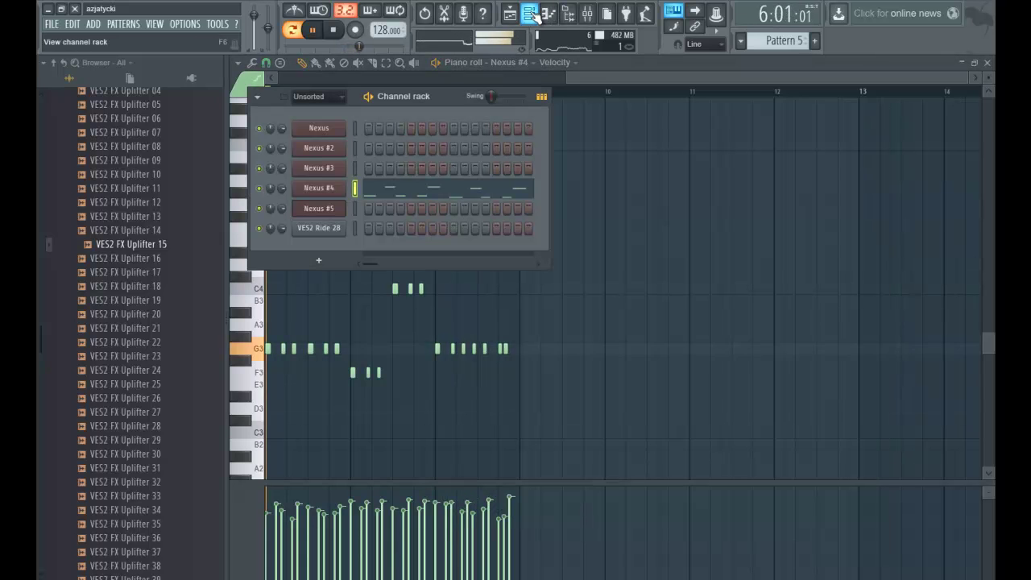
left_click(319, 187)
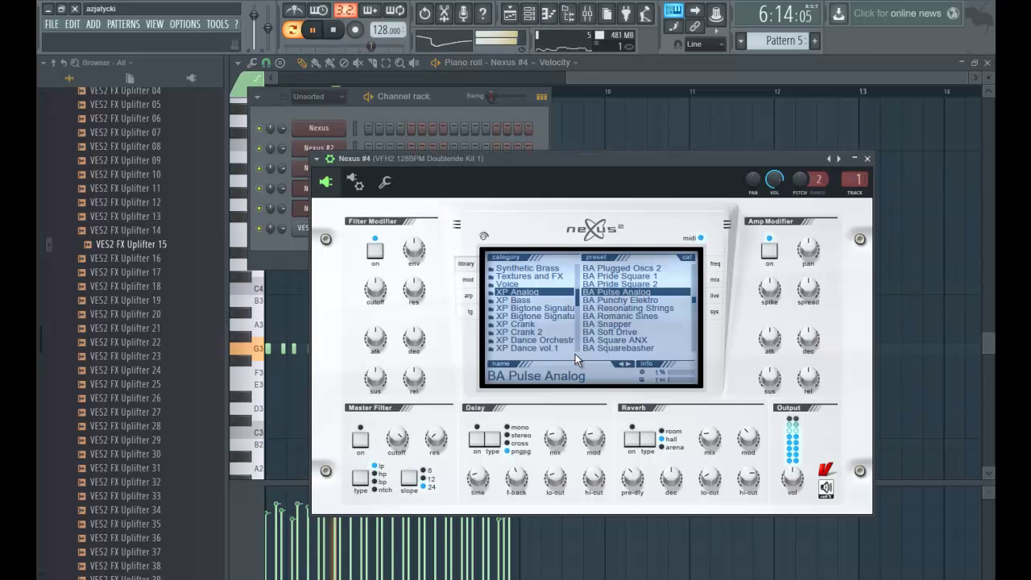
Step: Audition the XP Analog bass presets from BA Punchy Elektro through BA Squarebasher on Nexus #4
left_click(640, 300)
key("space")
key("space")
left_click(632, 307)
left_click(632, 316)
key("space")
left_click(630, 325)
left_click(628, 333)
left_click(629, 339)
left_click(630, 348)
scroll(631, 318, "down", 2)
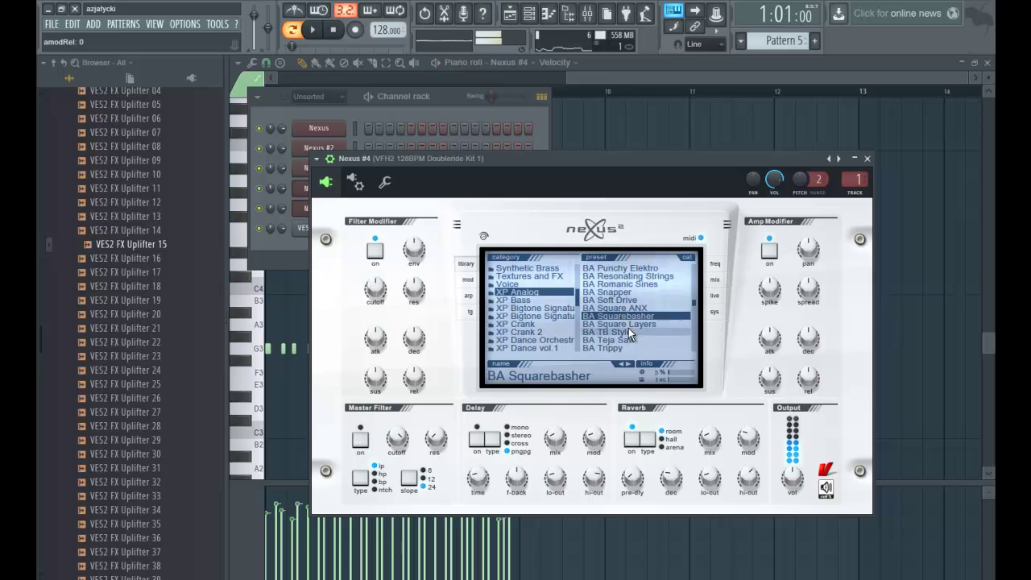
Step: Continue auditioning the XP Analog bass presets from BA Square Layers down to BA Whopper
key("space")
left_click(628, 326)
scroll(627, 326, "down", 2)
left_click(620, 308)
left_click(618, 316)
left_click(622, 325)
left_click(624, 332)
left_click(625, 339)
scroll(625, 340, "down", 3)
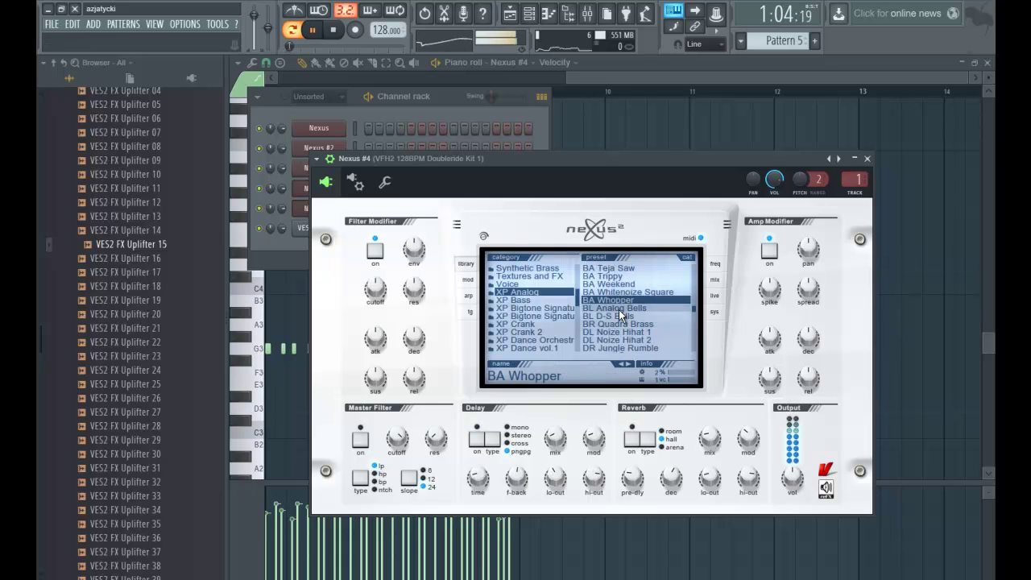
Step: Inspect the effect and mix settings of the BA Whopper preset and return to the preset library
left_click(715, 264)
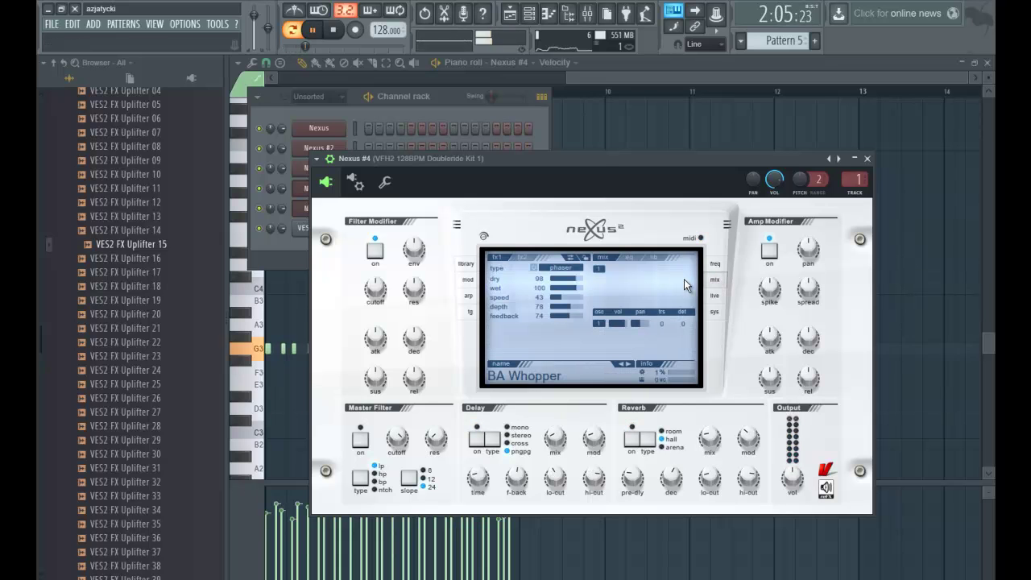
left_click(521, 258)
left_click(504, 258)
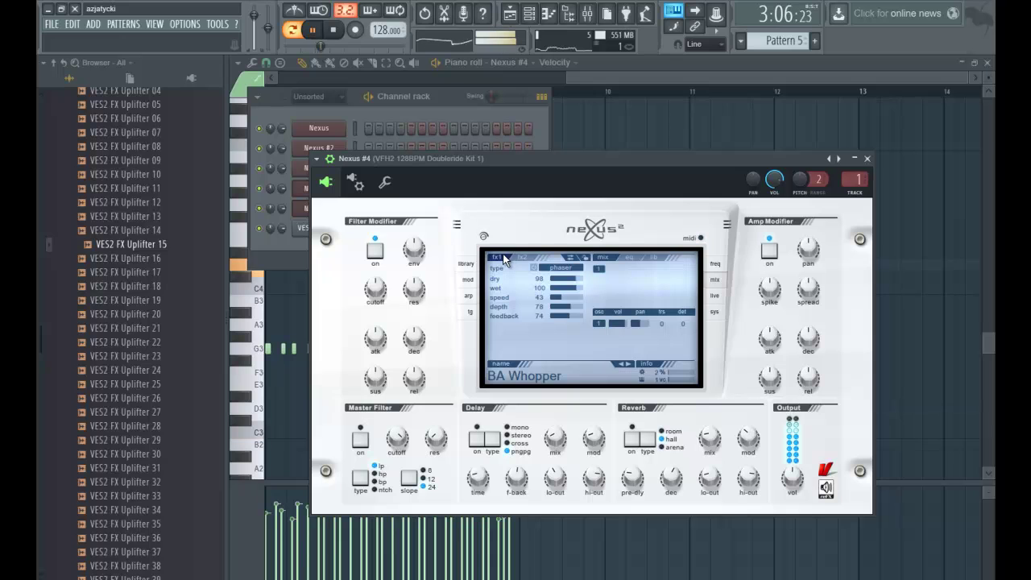
left_click(464, 265)
Step: Audition the earlier XP Analog bass presets from BA Minimax back to BA Hardsync Square 2
left_click(626, 310)
scroll(627, 321, "up", 8)
left_click(620, 292)
scroll(621, 290, "up", 3)
left_click(625, 284)
key("space")
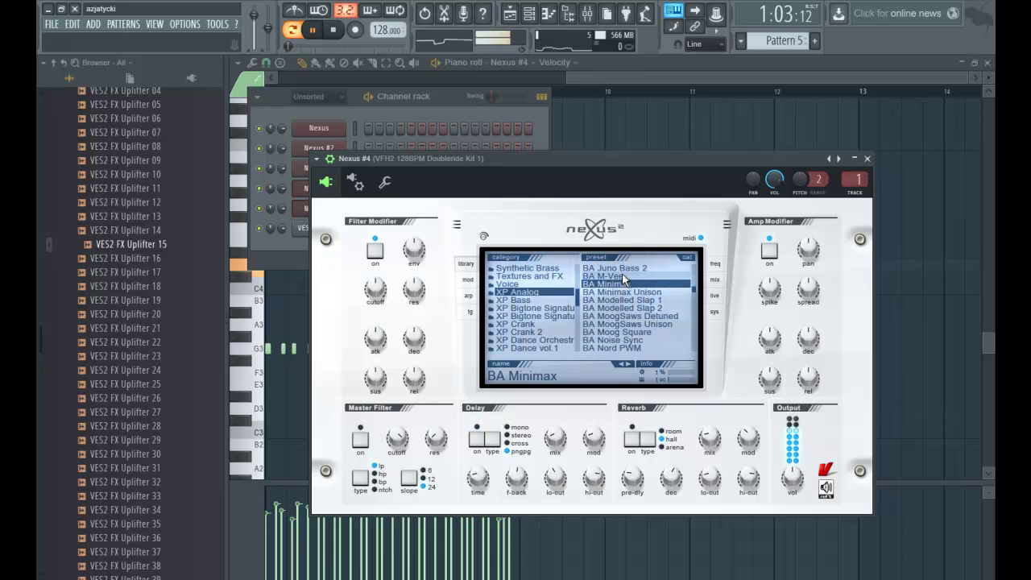
left_click(624, 276)
scroll(627, 278, "up", 1)
left_click(627, 280)
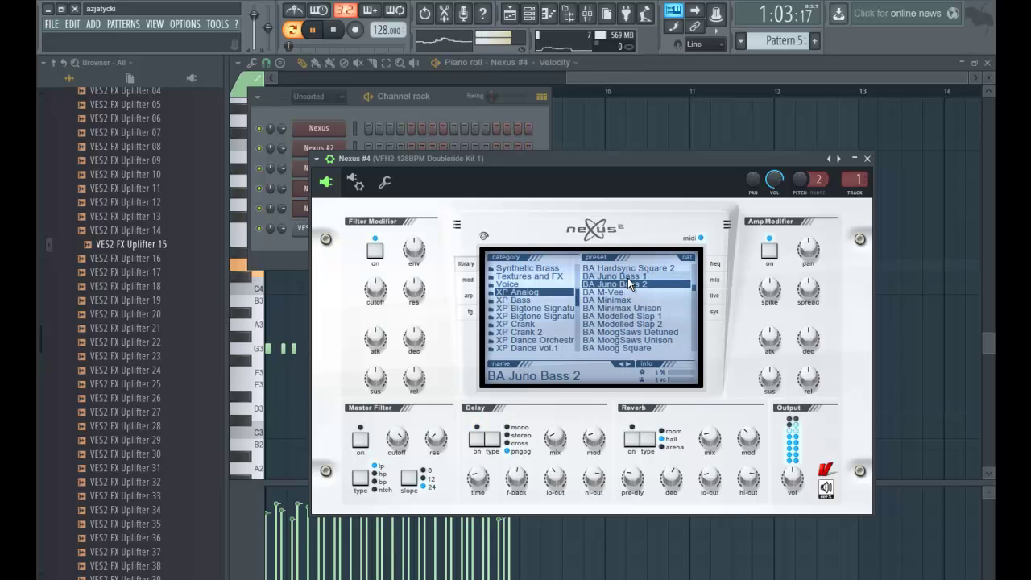
left_click(629, 275)
left_click(631, 267)
Step: Compare the Full Power, Edgy Square and Deep Sinebass presets, load BA Distortion Square on Nexus #4 and close the instrument
scroll(632, 273, "up", 5)
left_click(634, 285)
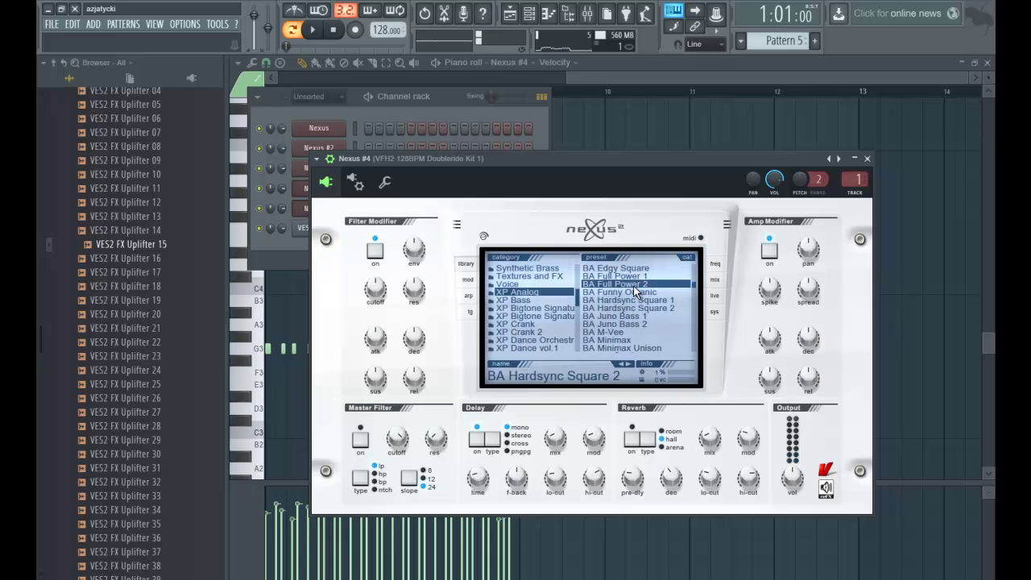
left_click(635, 276)
left_click(635, 268)
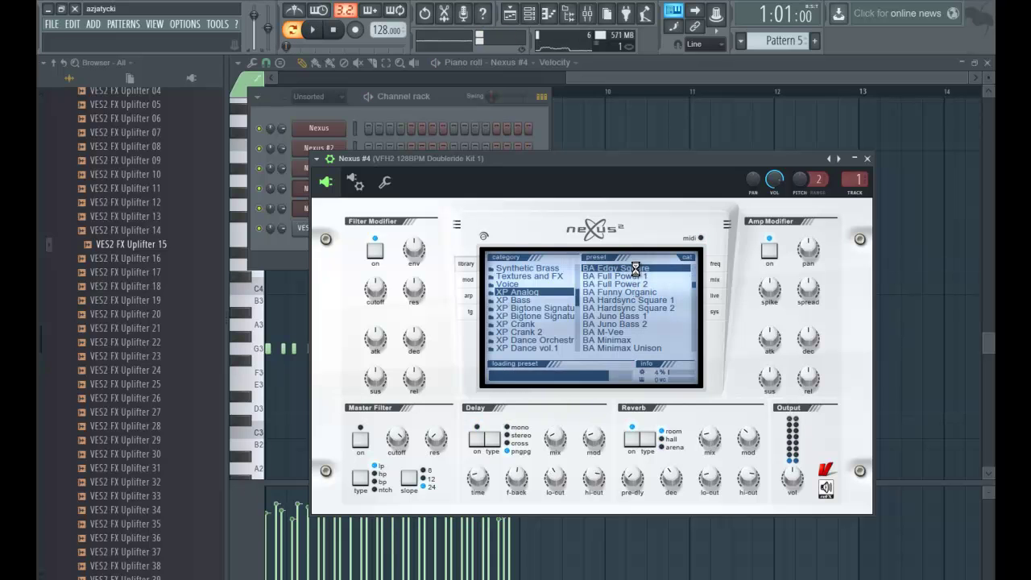
scroll(637, 278, "up", 2)
left_click(642, 284)
left_click(645, 276)
left_click(643, 269)
left_click(644, 277)
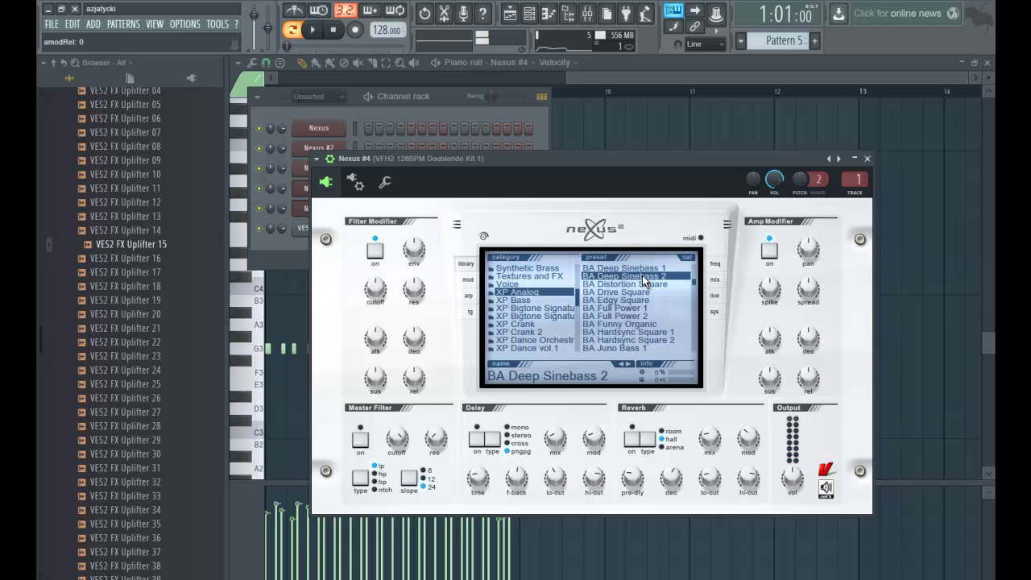
left_click(641, 284)
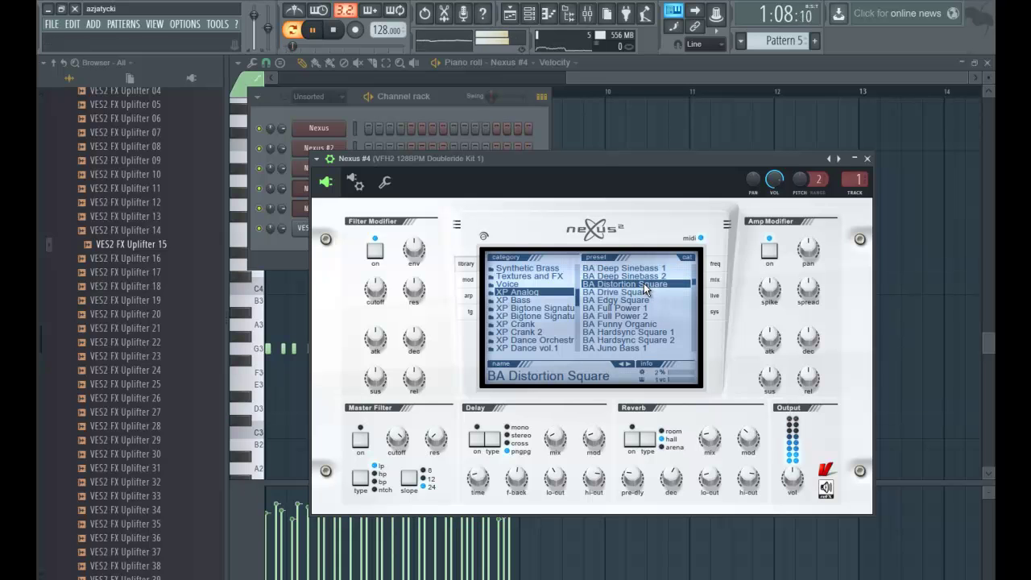
left_click(867, 159)
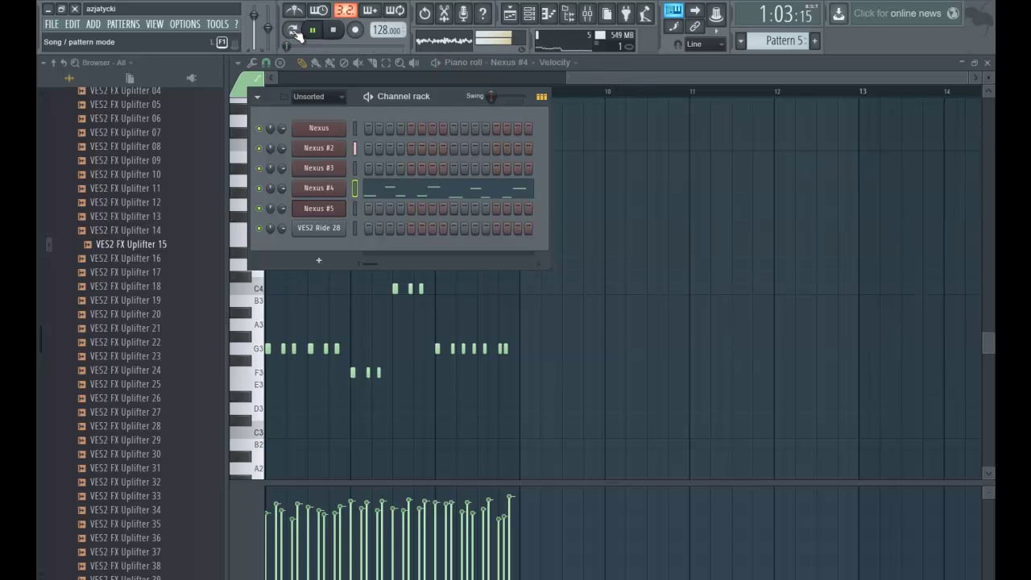
Step: Play Pattern 1 on its own, switch to Pattern 2 and check its Nexus #2 piano instrument
left_click(509, 18)
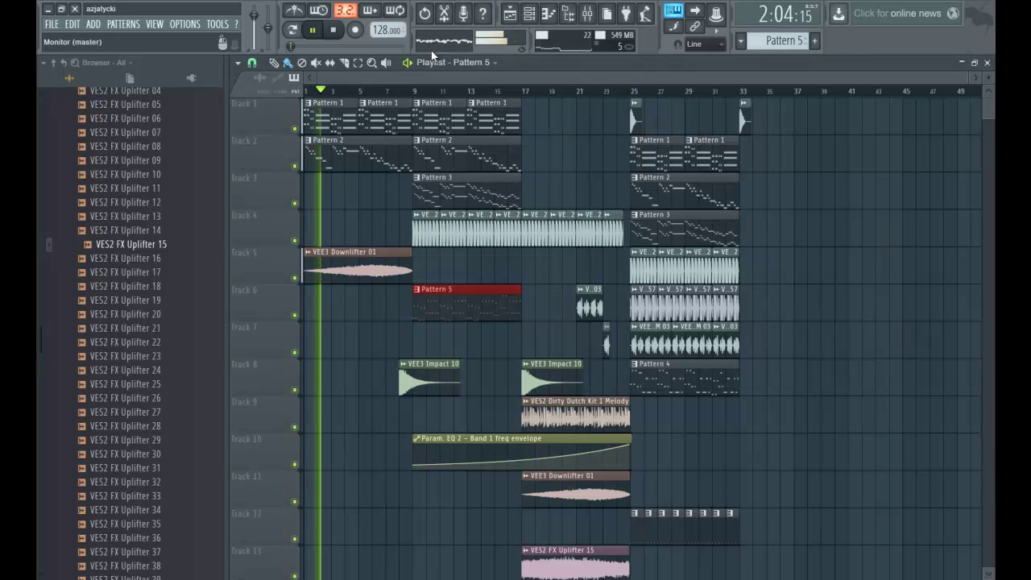
double_click(329, 109)
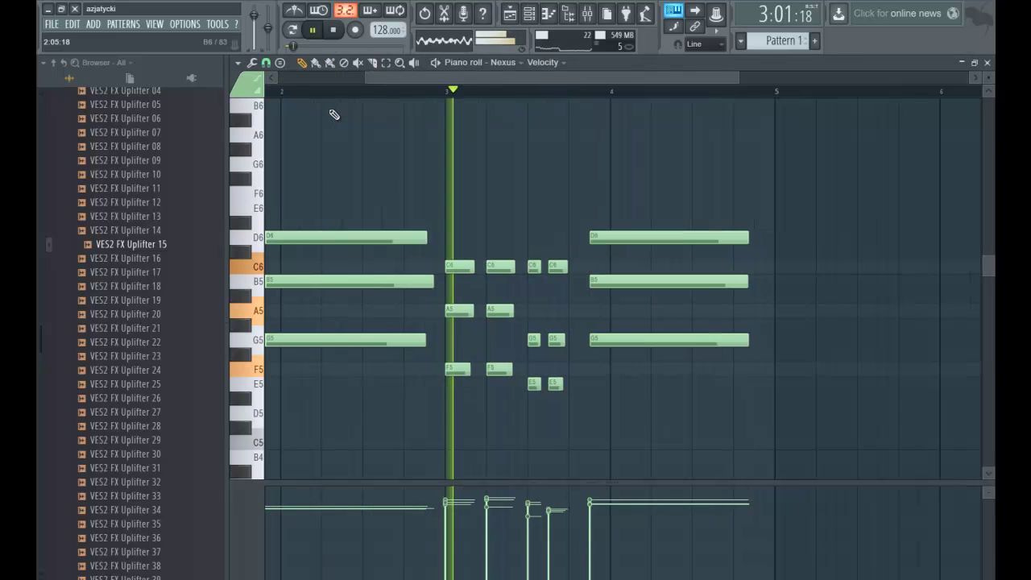
left_click(293, 30)
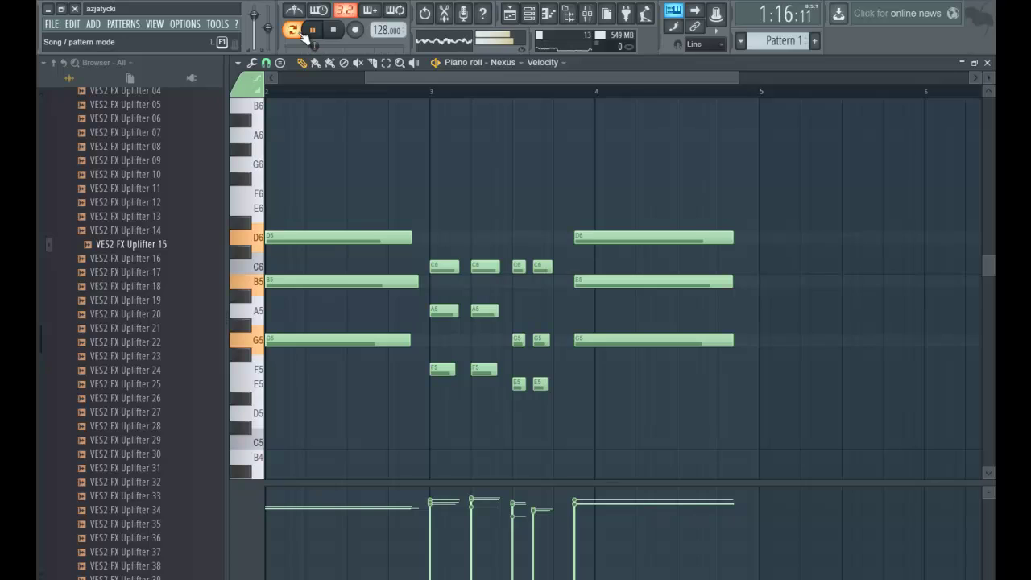
key("KP_Add")
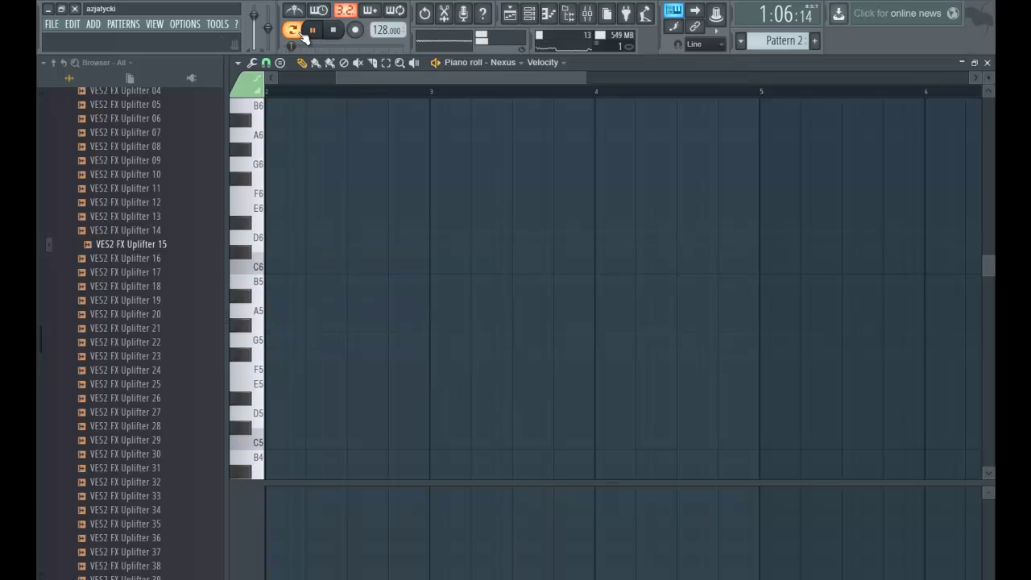
left_click(986, 62)
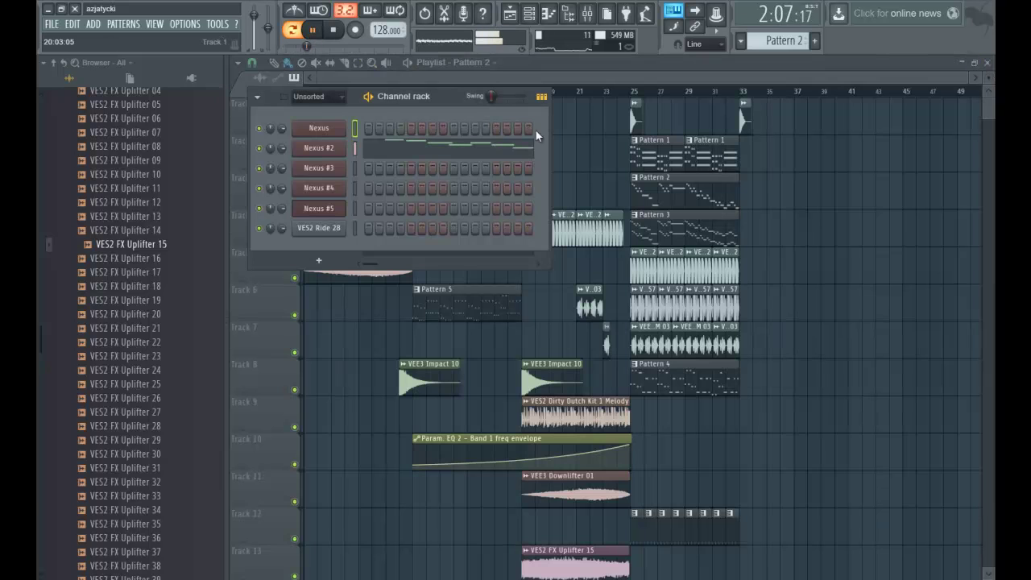
left_click(330, 148)
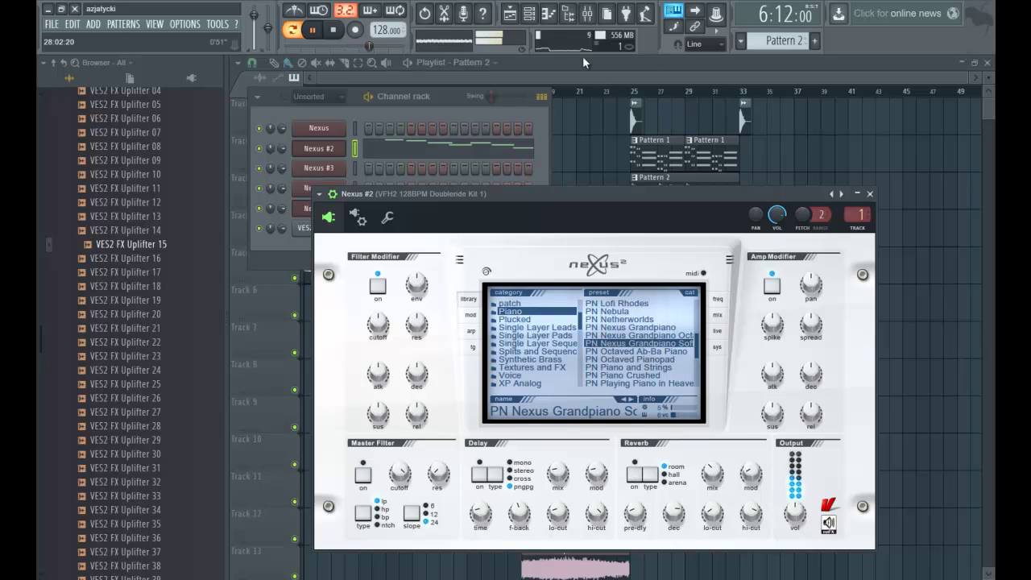
left_click(511, 14)
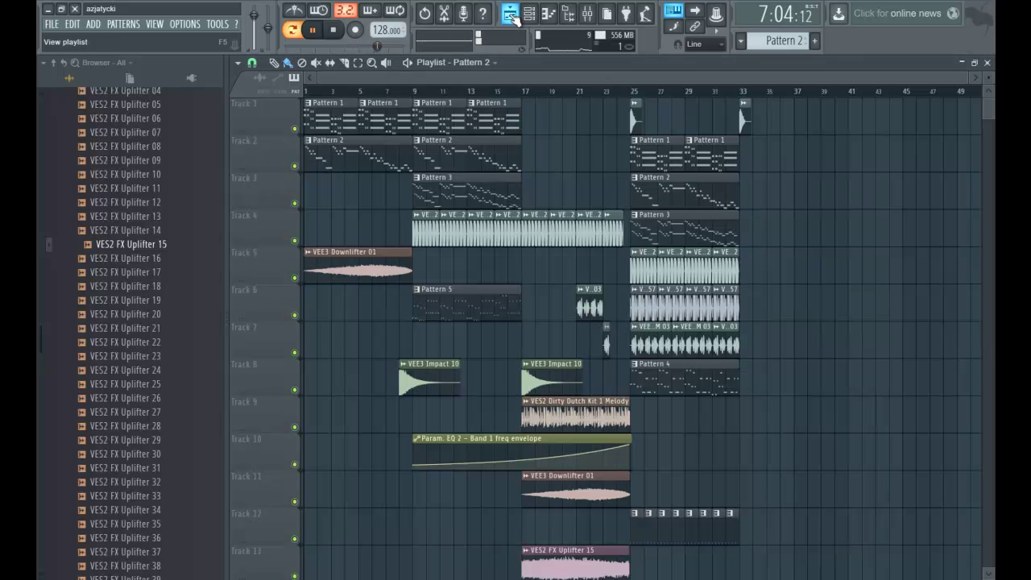
Step: Add a Fruity Delay Bank to slot 9 of the VFH2 128BPM Doubleride Kit 1 mixer insert
left_click(587, 14)
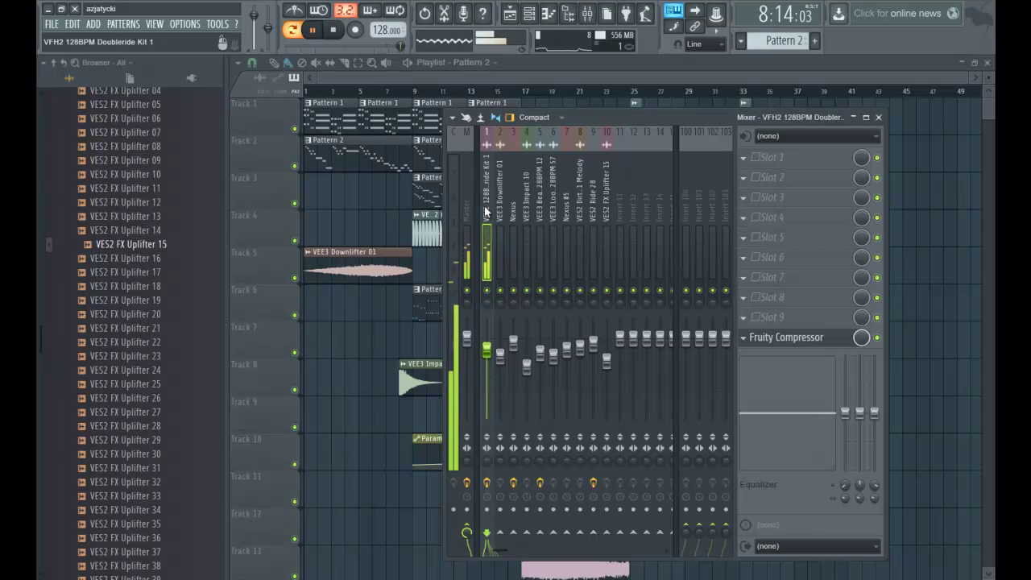
left_click(741, 319)
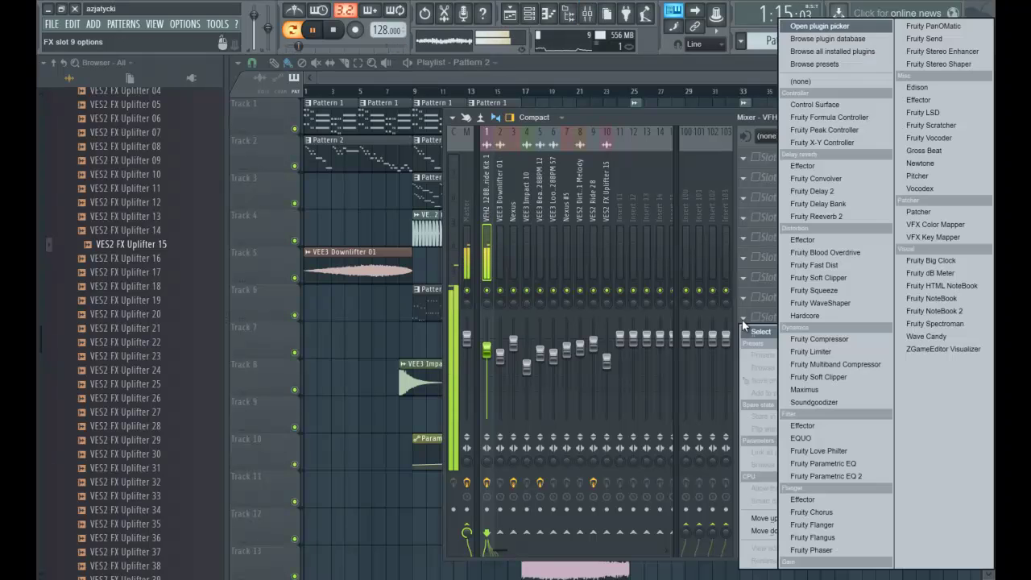
left_click(830, 205)
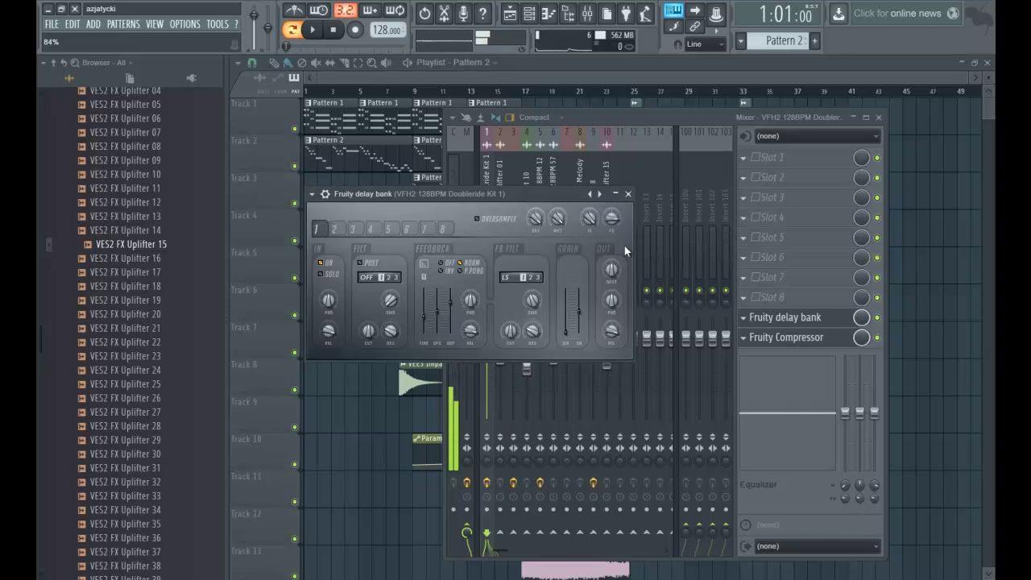
Step: Load the delay bank's next preset, set its feedback filter type to NOT, and close the plugin and mixer
left_click(599, 195)
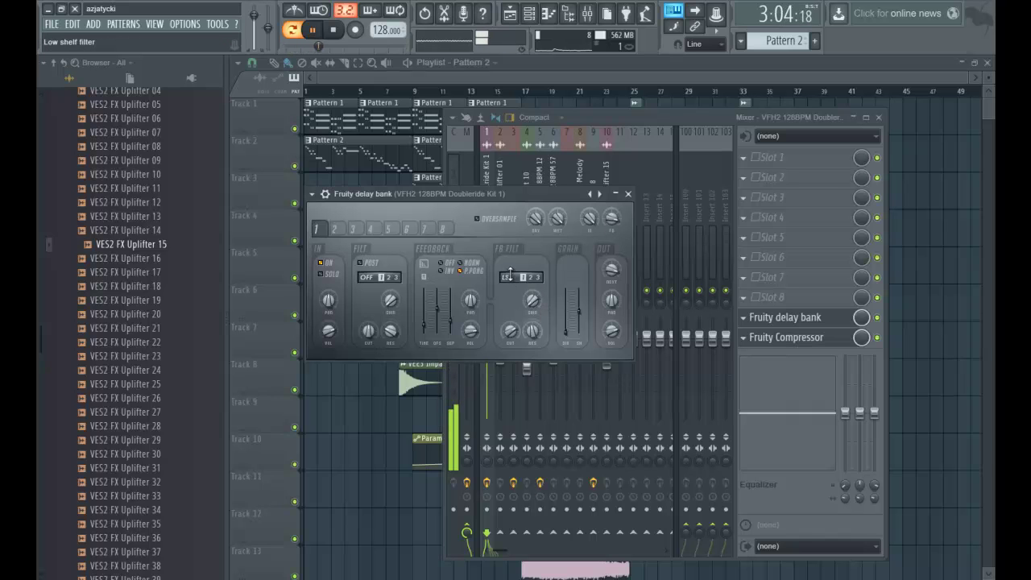
left_click_drag(510, 276, 510, 283)
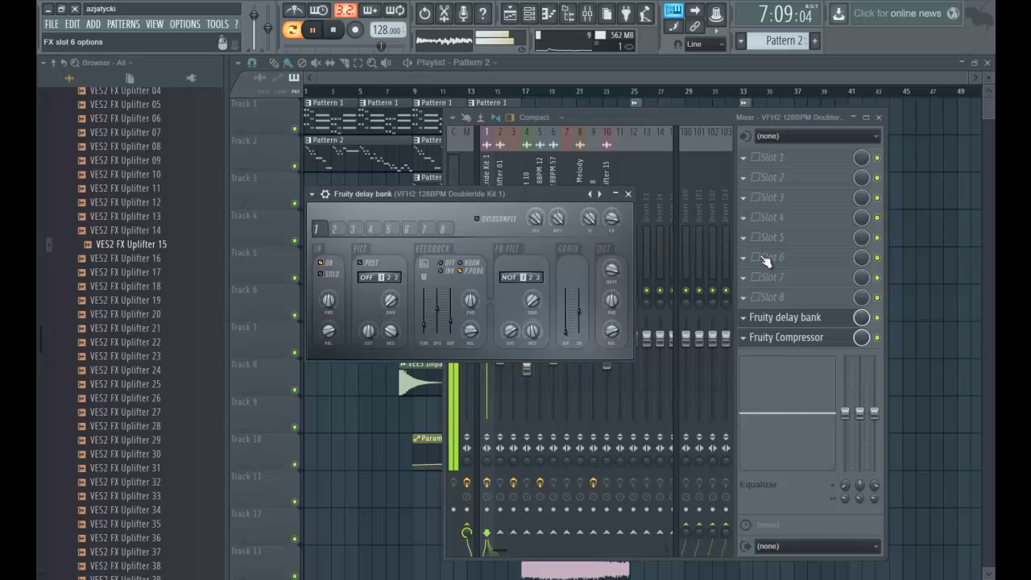
left_click(879, 117)
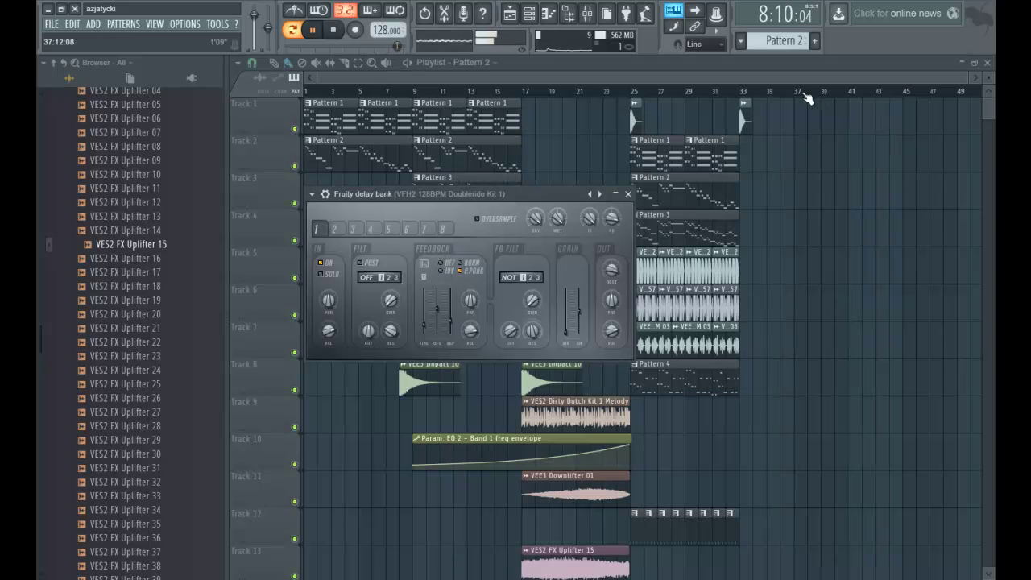
key("Escape")
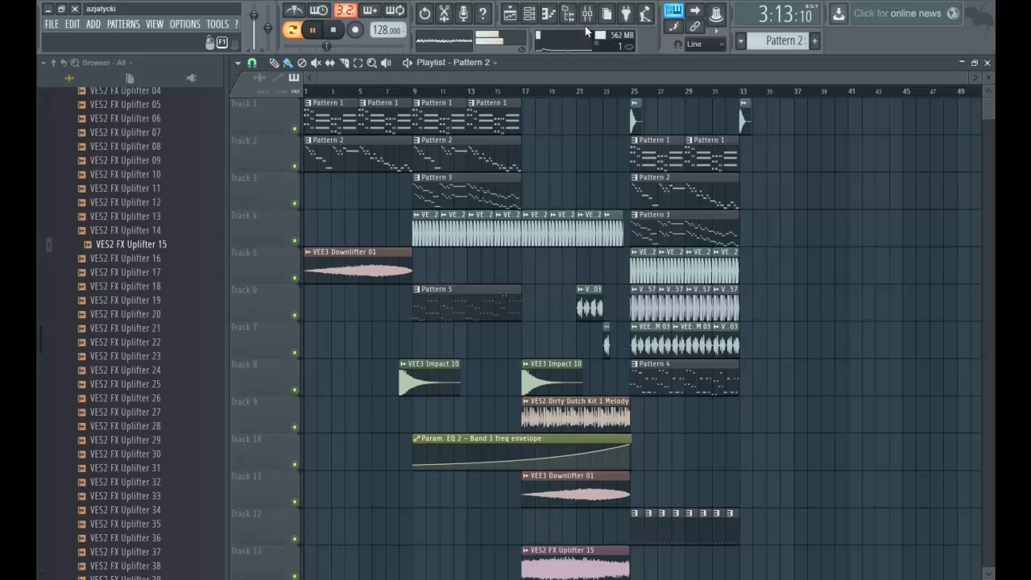
Step: Transpose all of Nexus #2's notes in Pattern 2 down one octave, with the first note on F6, and listen to them
left_click(534, 15)
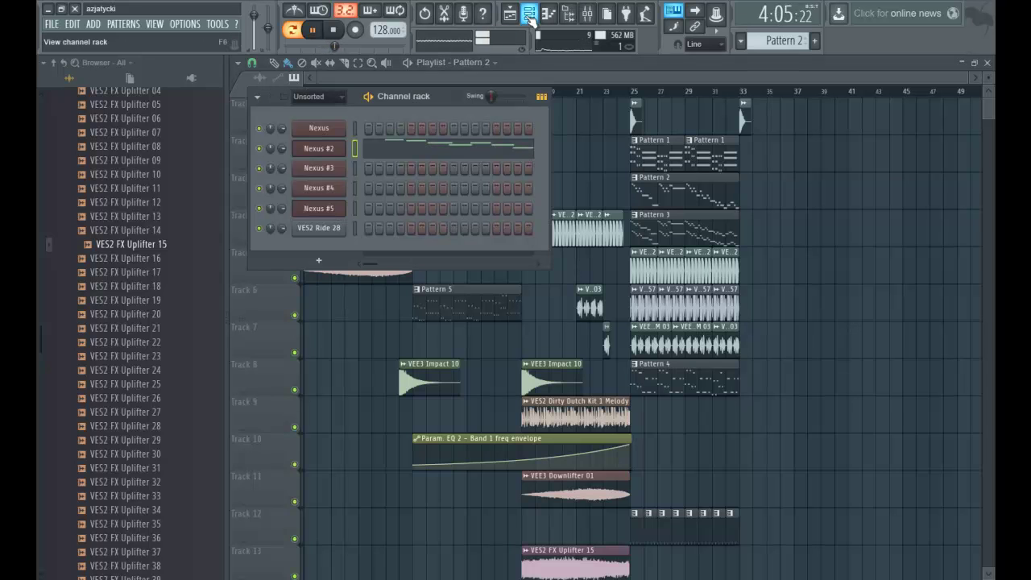
left_click(332, 153)
key("F7")
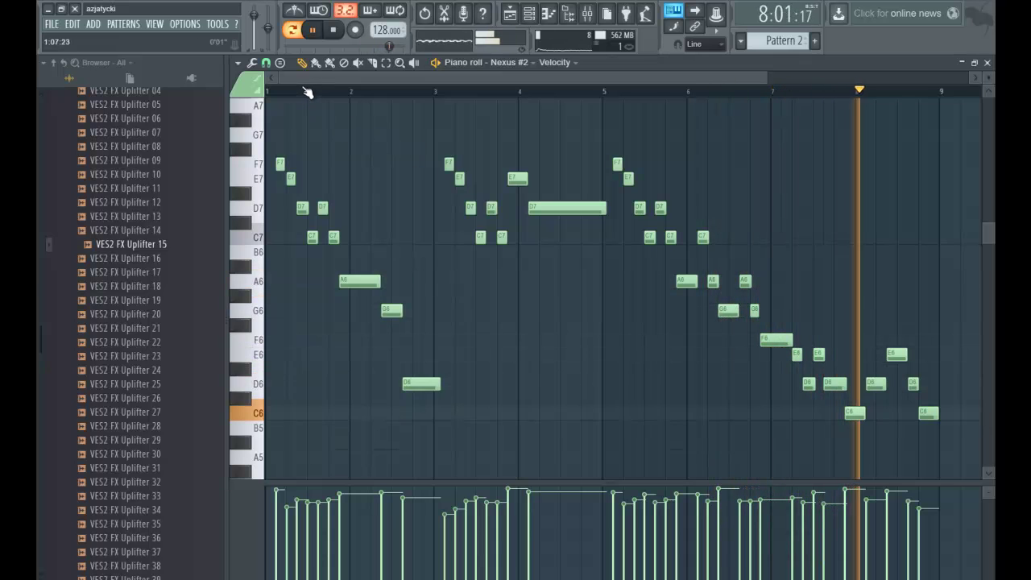
key("ctrl+a")
key("space")
left_click_drag(278, 171, 280, 340)
key("space")
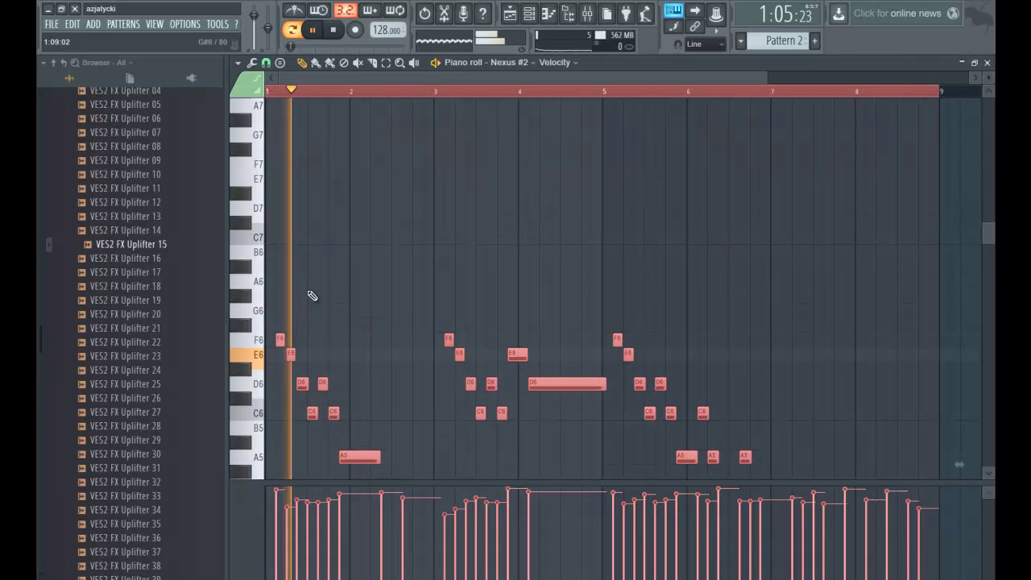
scroll(403, 241, "down", 3)
scroll(421, 240, "down", 4)
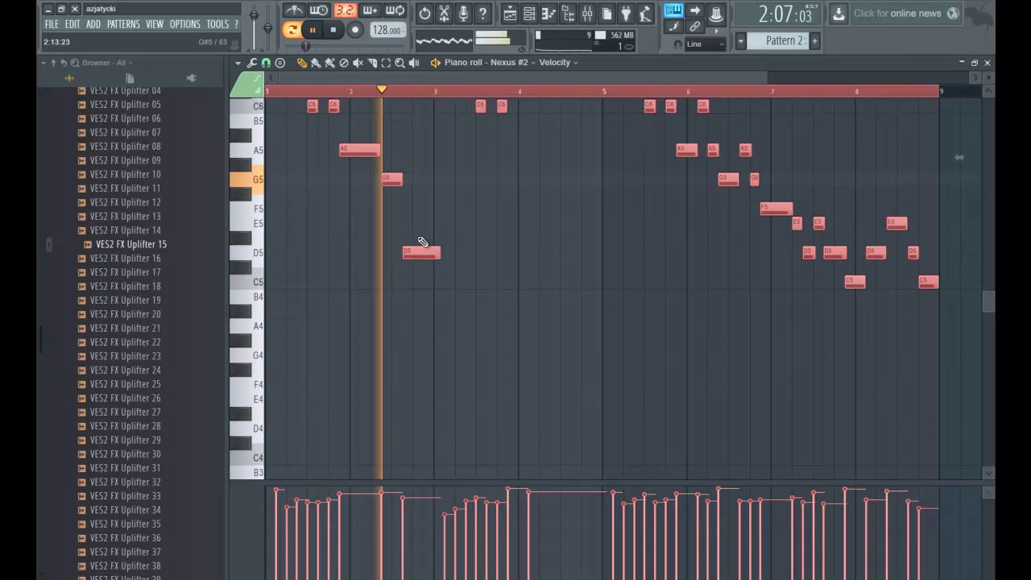
Step: Close the Nexus #2 piano roll, return to the playlist and play the arrangement from the start
scroll(454, 234, "up", 5)
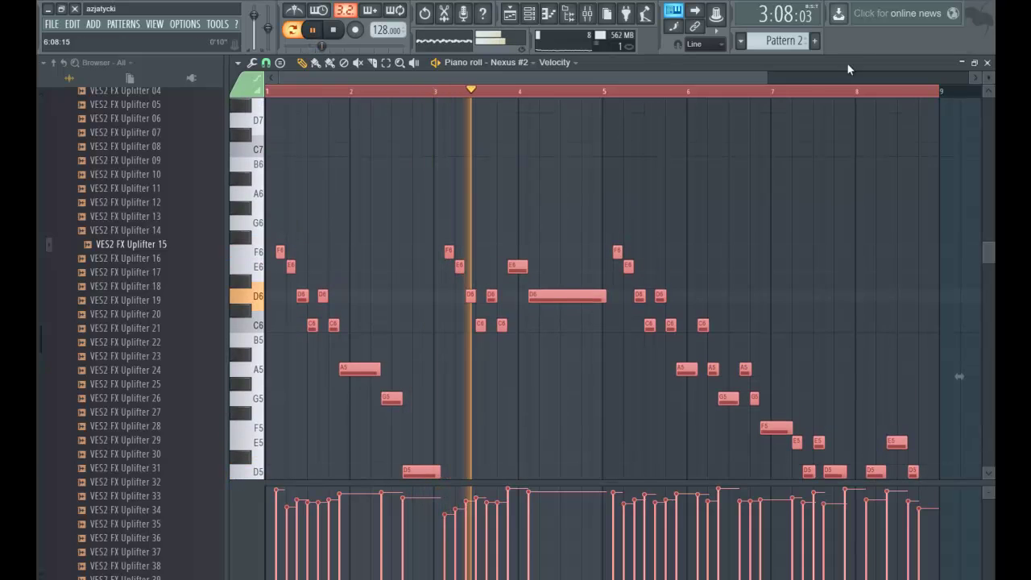
left_click(987, 63)
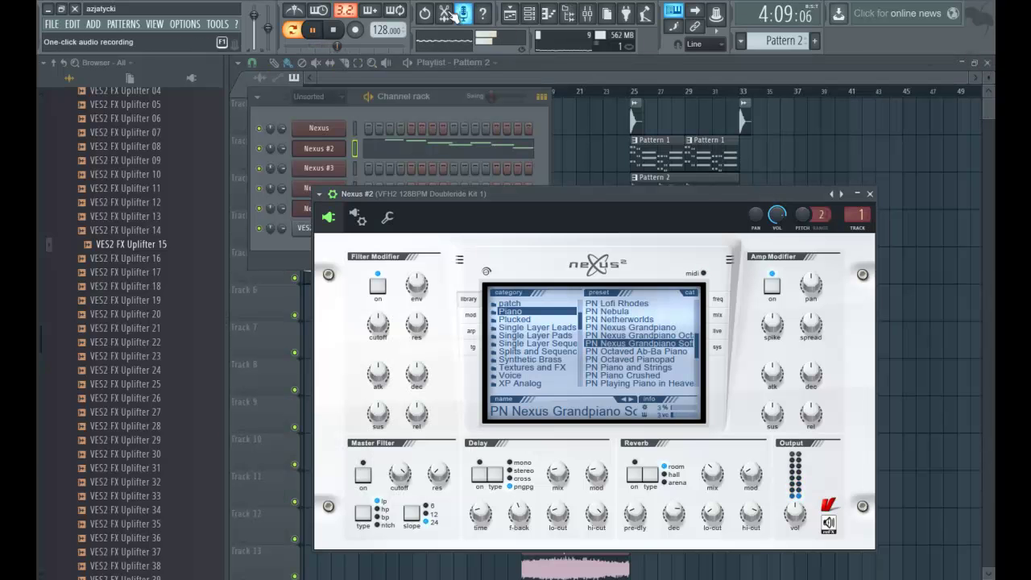
left_click(517, 15)
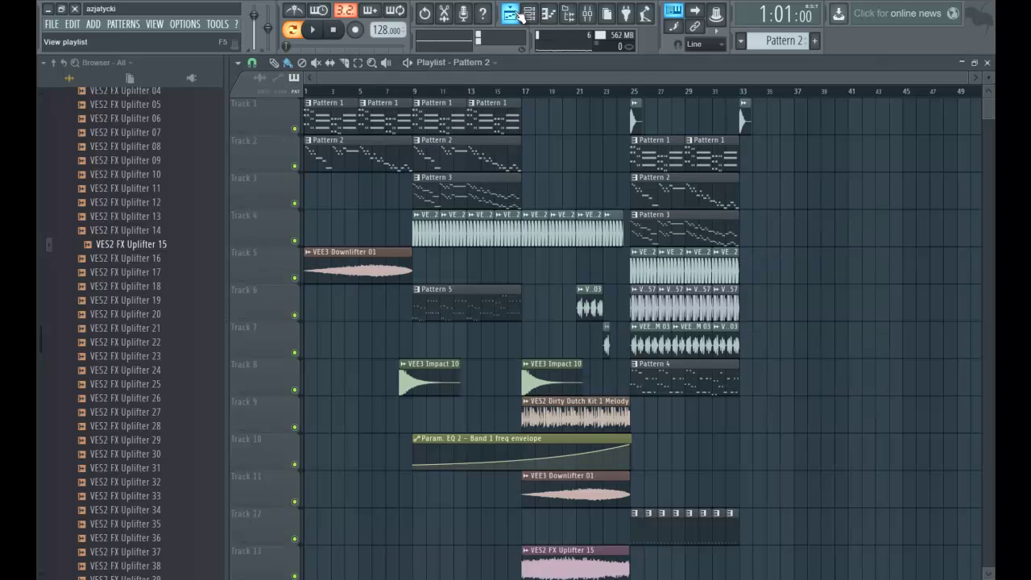
key("space")
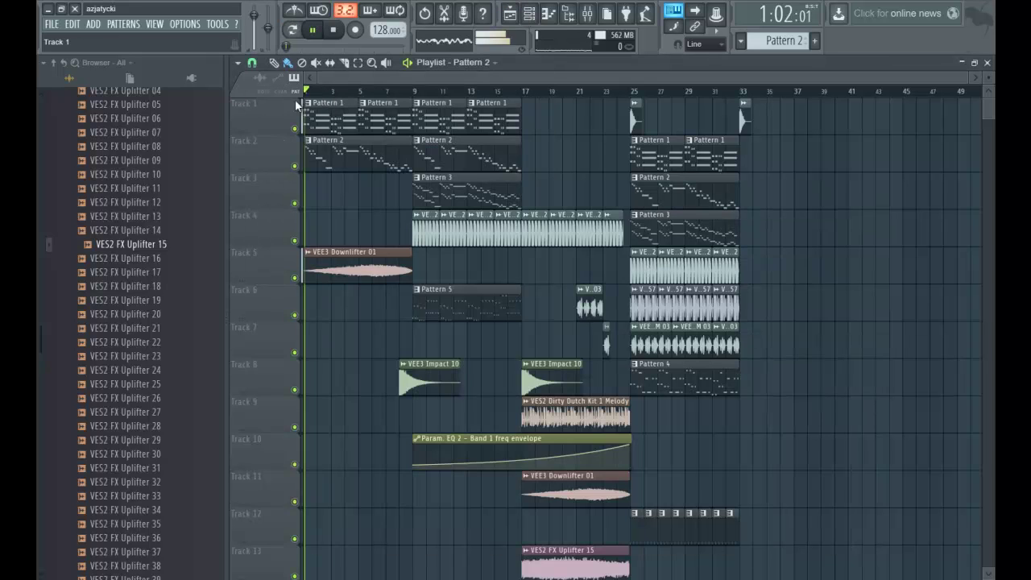
Step: Open Pattern 1's Nexus instrument from the channel rack, show its preset library and stop playback
double_click(383, 119)
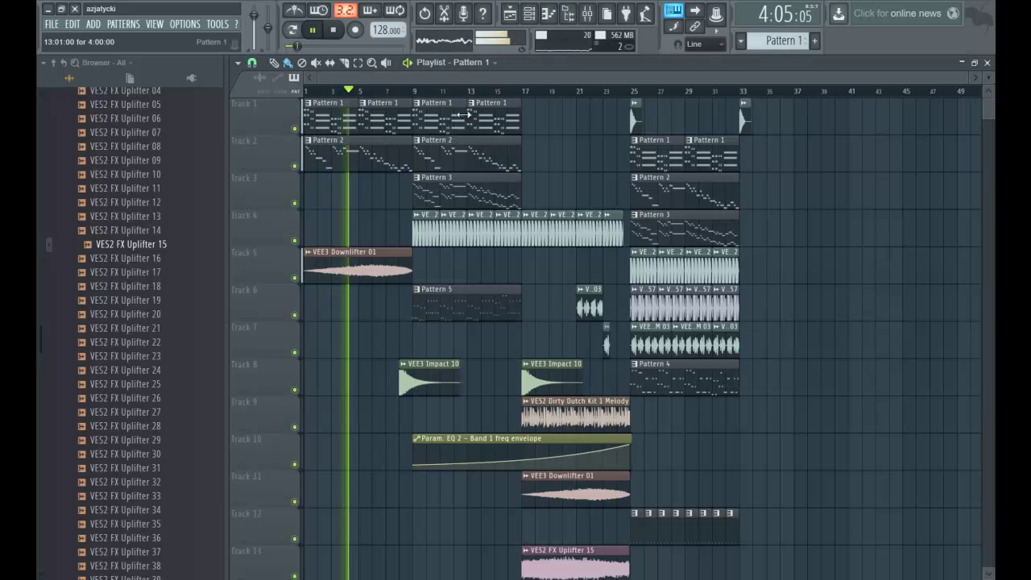
left_click(530, 15)
left_click(536, 15)
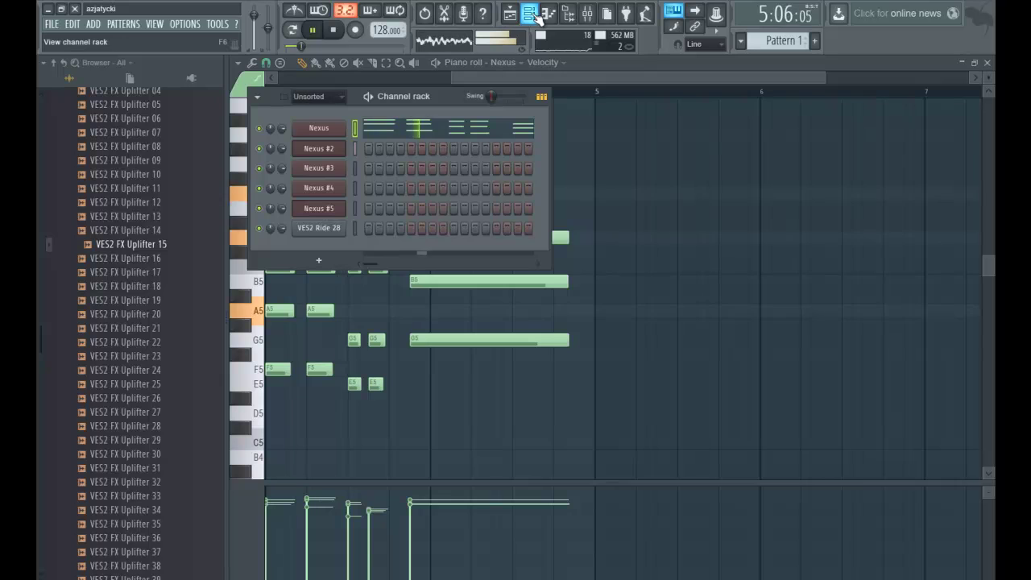
left_click(337, 132)
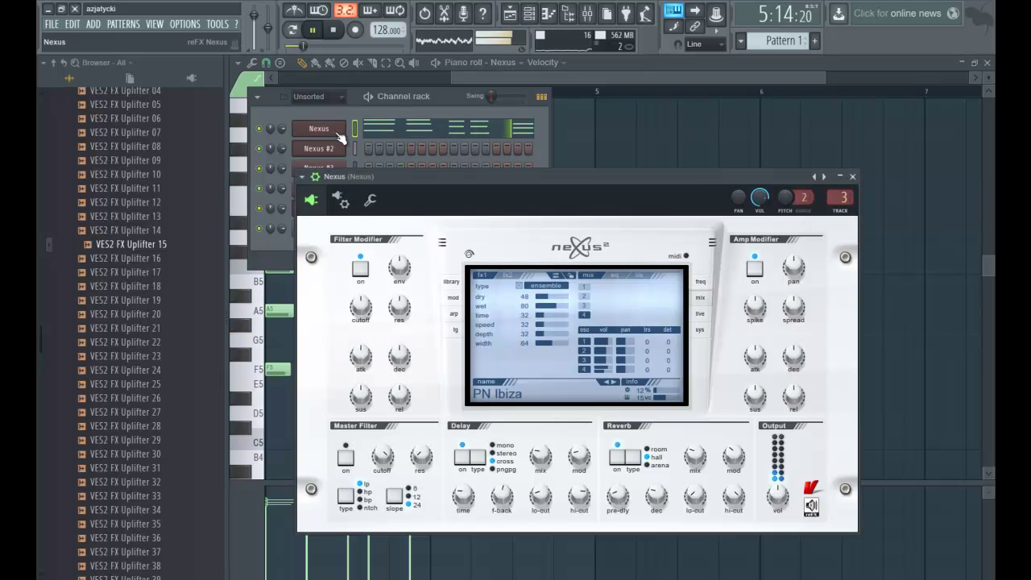
left_click(454, 282)
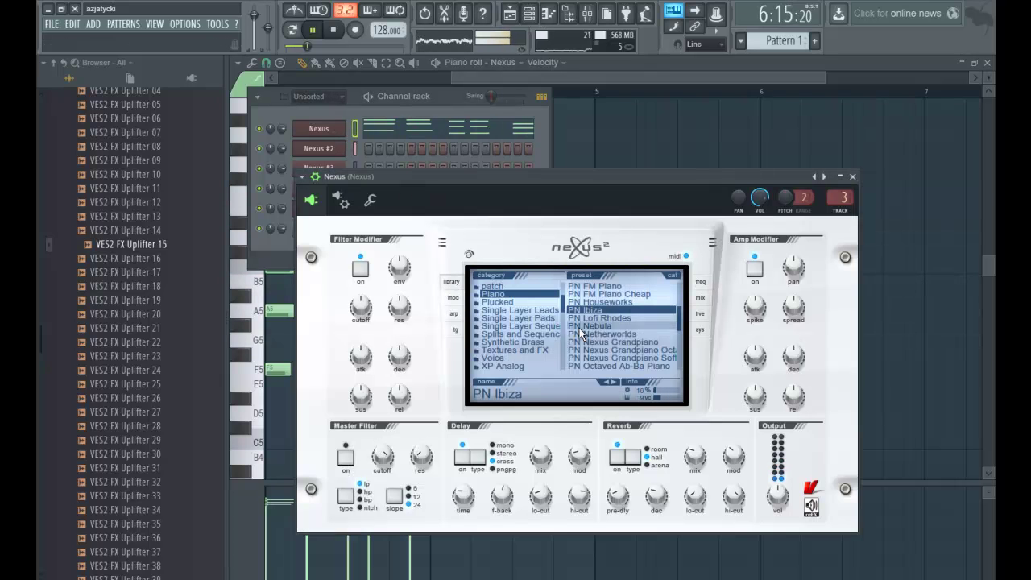
key("space")
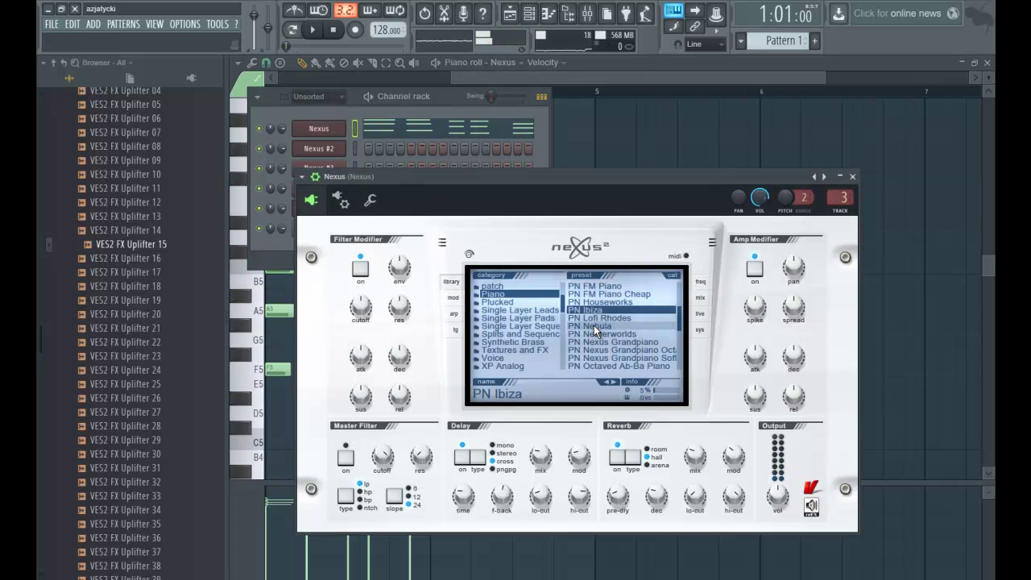
Step: Audition the Single Layer Leads presets LD Attack Lead 4 and LD Brass 1 on Pattern 1's Nexus
left_click(532, 318)
left_click(531, 310)
left_click(592, 318)
key("space")
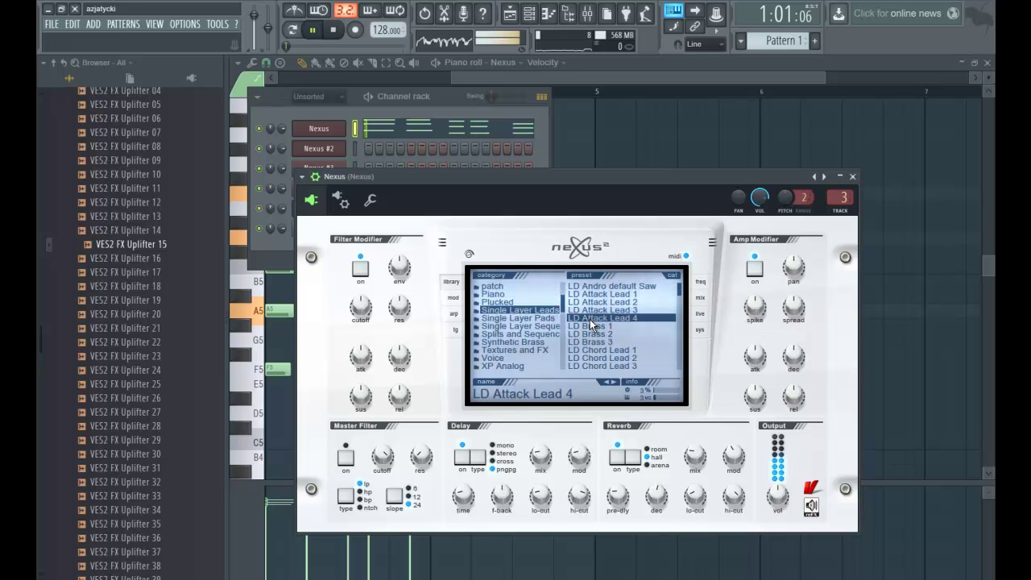
key("space")
left_click(590, 326)
key("space")
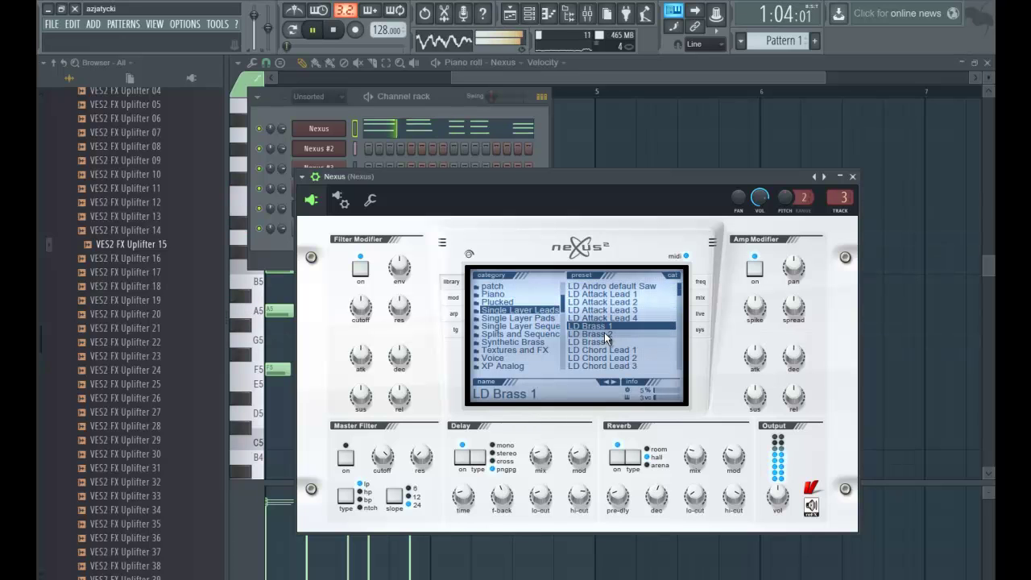
Step: Try further lead presets on Nexus, including LD Chord Lead 1, LD Classic JP Leader 2, LD Detuned Lead 3 and LD Detuned Lead 5
key("space")
left_click(598, 351)
key("space")
scroll(599, 338, "down", 3)
left_click(600, 322)
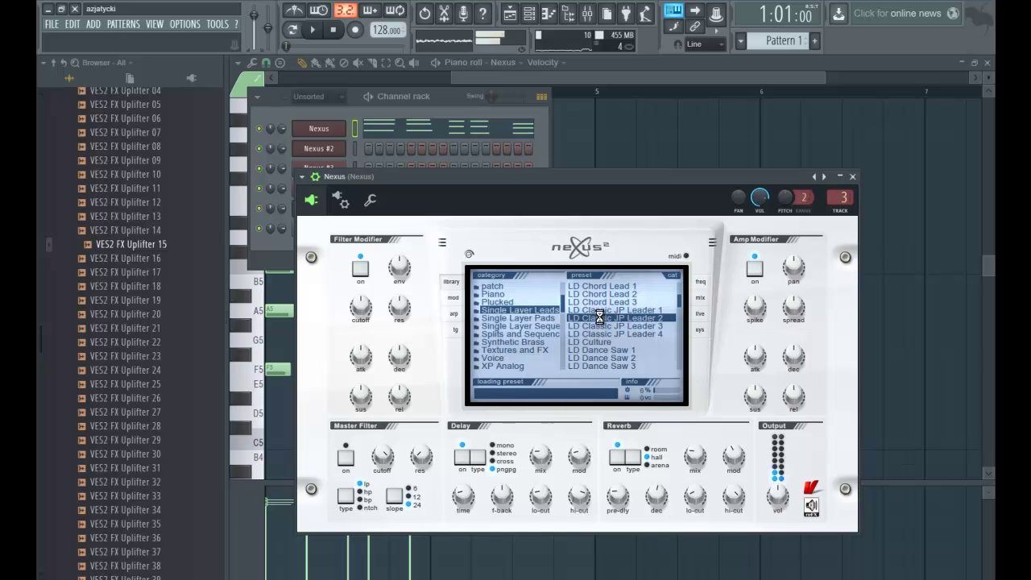
scroll(600, 320, "down", 3)
left_click(600, 310)
left_click(604, 334)
scroll(608, 327, "down", 3)
left_click(604, 318)
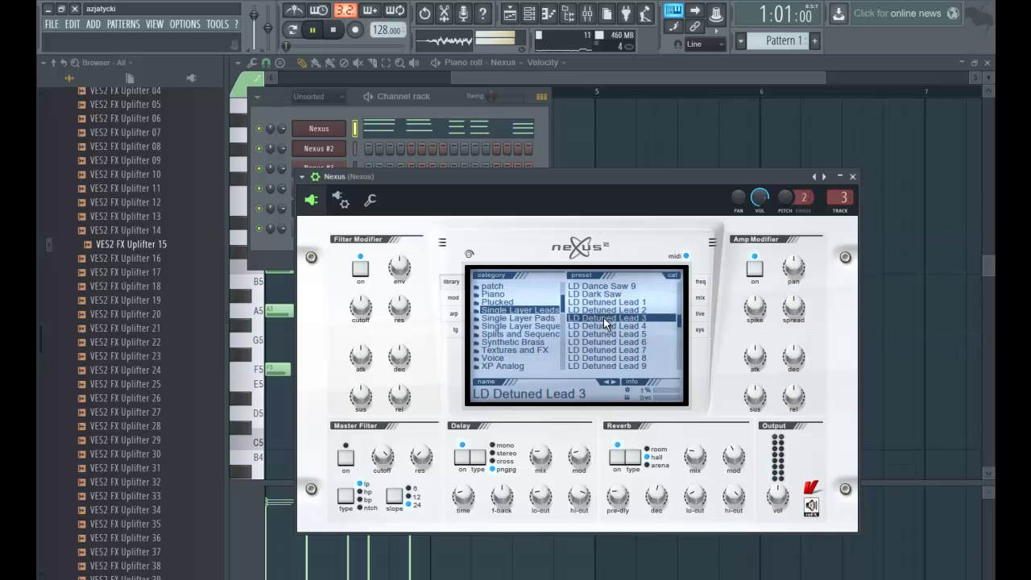
key("space")
scroll(603, 335, "down", 3)
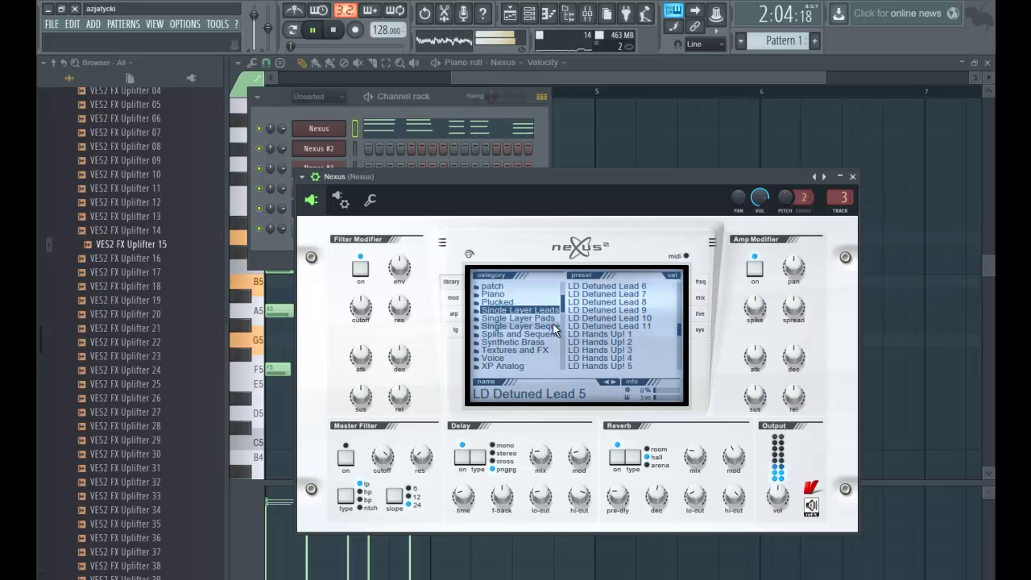
Step: Switch Nexus to the Single Layer Sequences category and audition AR Bullet Time A and AR Italo 80s B
left_click(560, 326)
key("space")
left_click(603, 319)
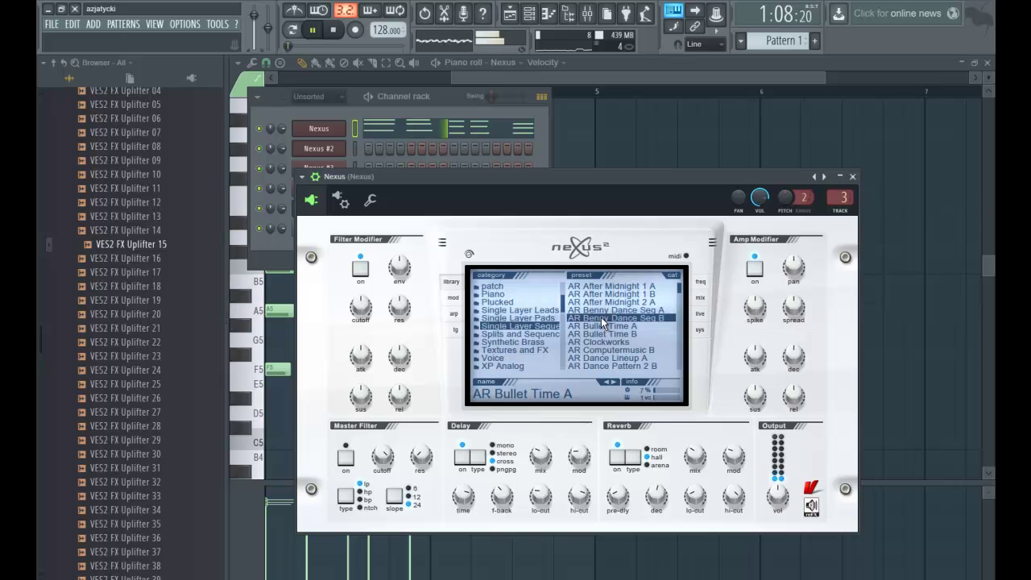
scroll(610, 314, "down", 5)
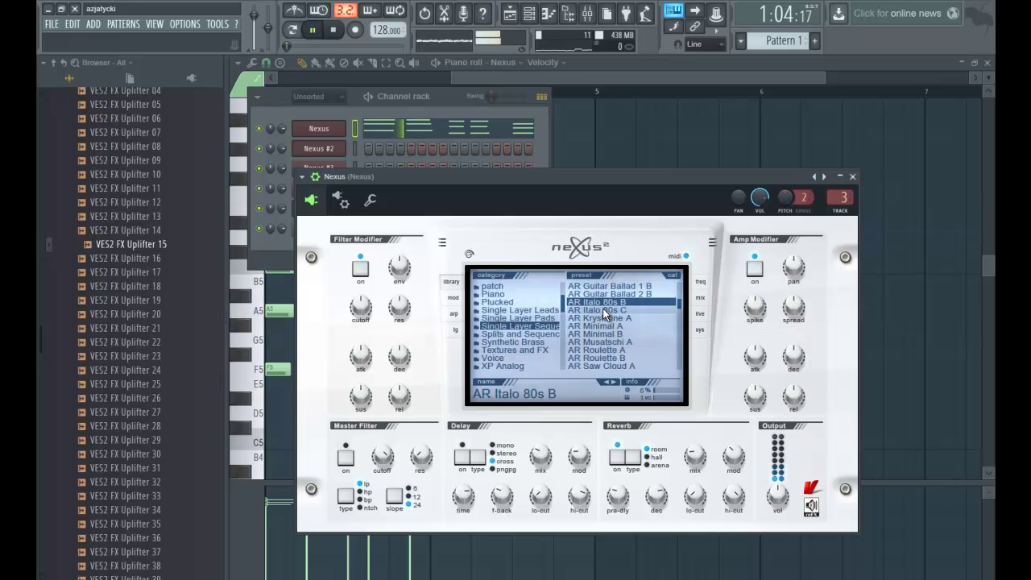
scroll(604, 315, "down", 4)
Step: Audition the sequence presets AR Shakin Sunrays A, AR Sidechain Pumpin A and AR Sparkling Water on Nexus
left_click(604, 311)
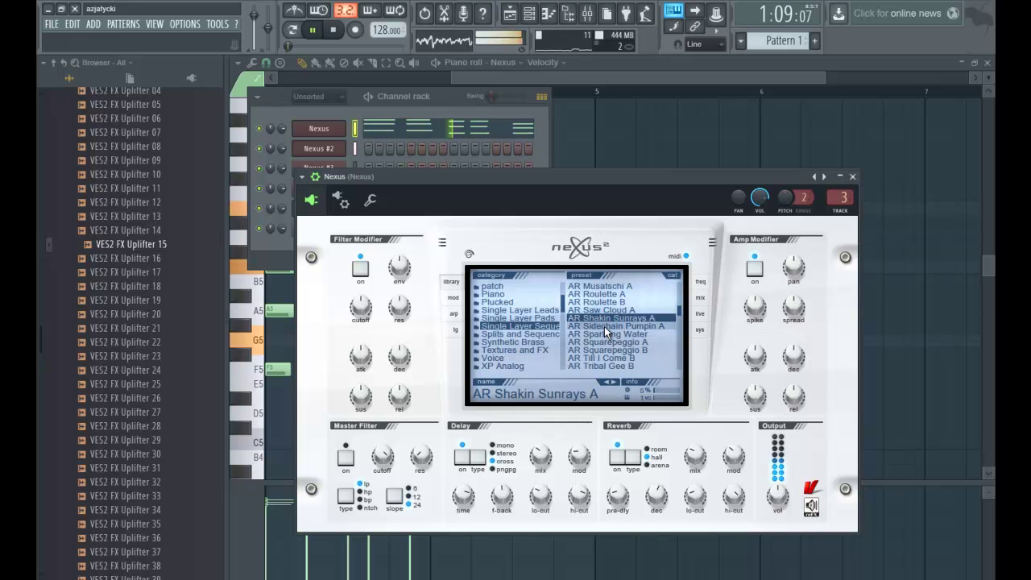
left_click(614, 326)
scroll(614, 330, "down", 1)
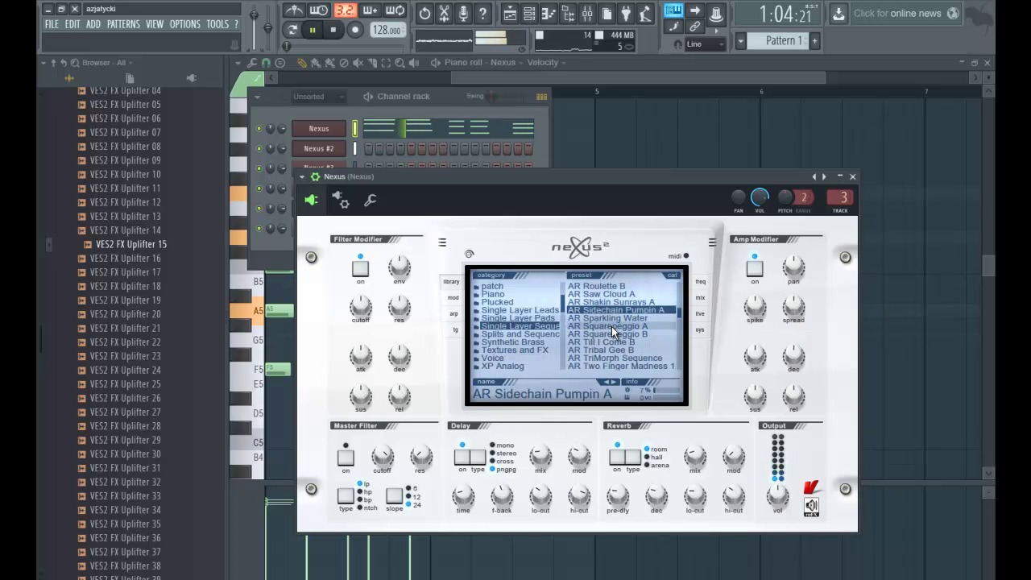
left_click(612, 319)
key("space")
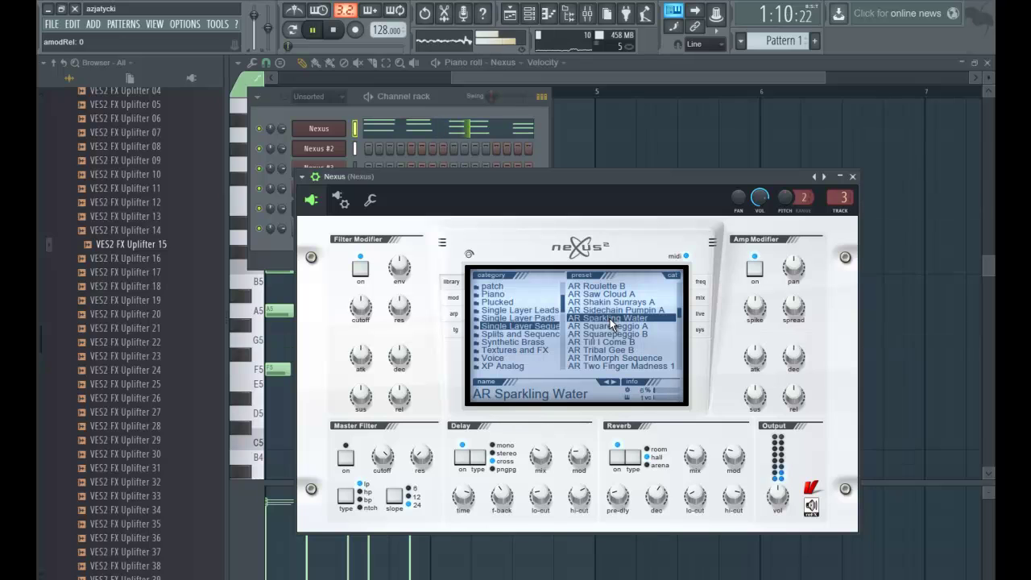
Step: Audition the guitar sequence presets GT Guitar Ballad 1 C and GT Guitar Ballad 2 C on Nexus
scroll(604, 320, "down", 10)
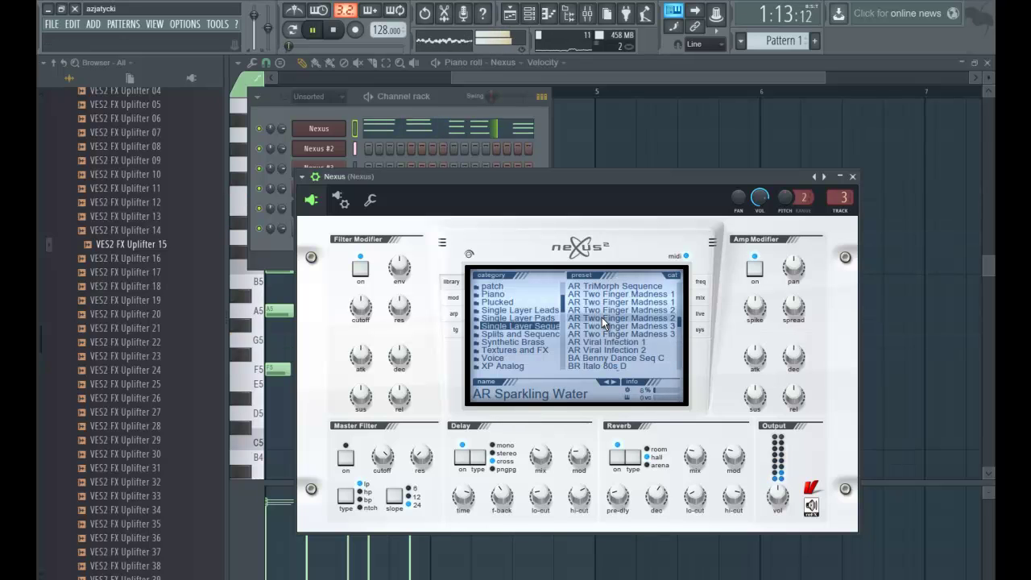
scroll(601, 318, "up", 3)
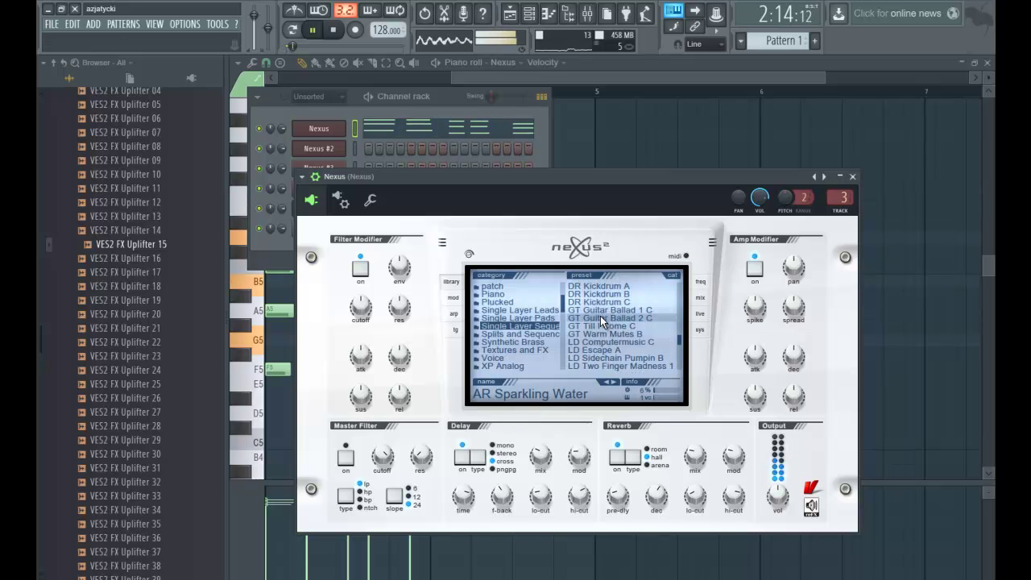
key("space")
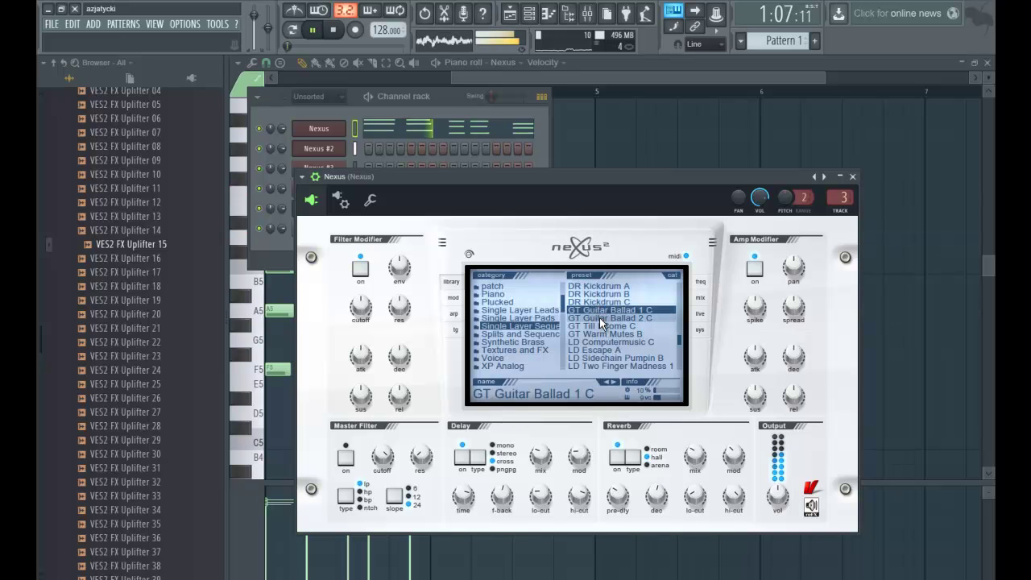
key("space")
left_click(600, 318)
key("space")
Step: Audition TG Dance Lineup B with an adjusted reverb mix, and TG Drill Sequence C, on Nexus
scroll(598, 316, "down", 9)
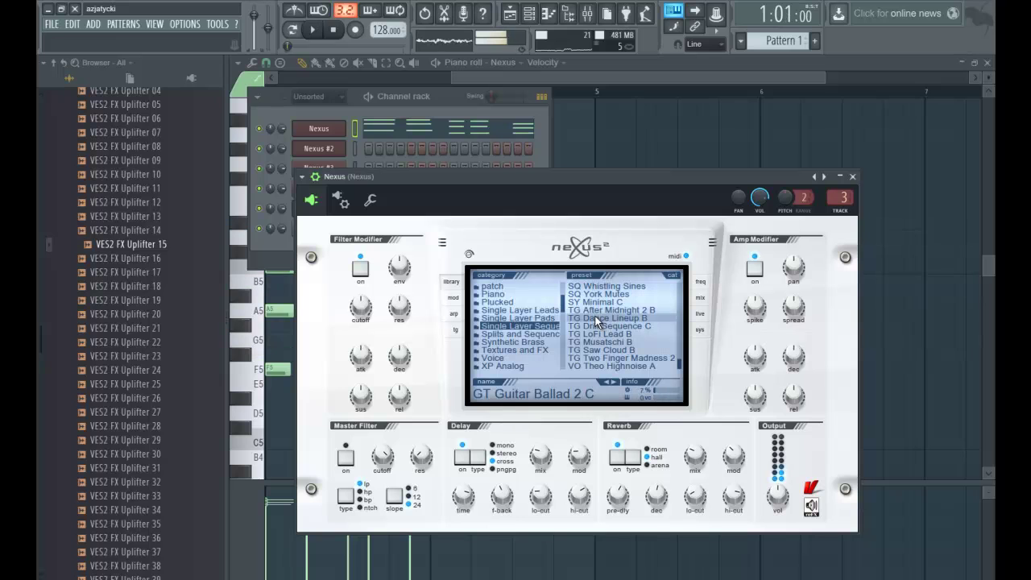
left_click(600, 319)
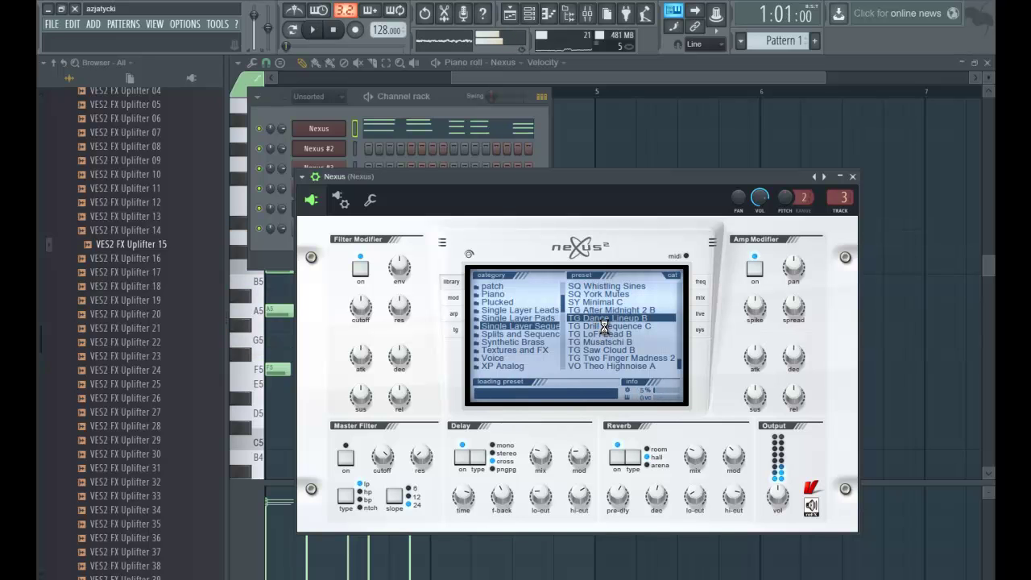
key("space")
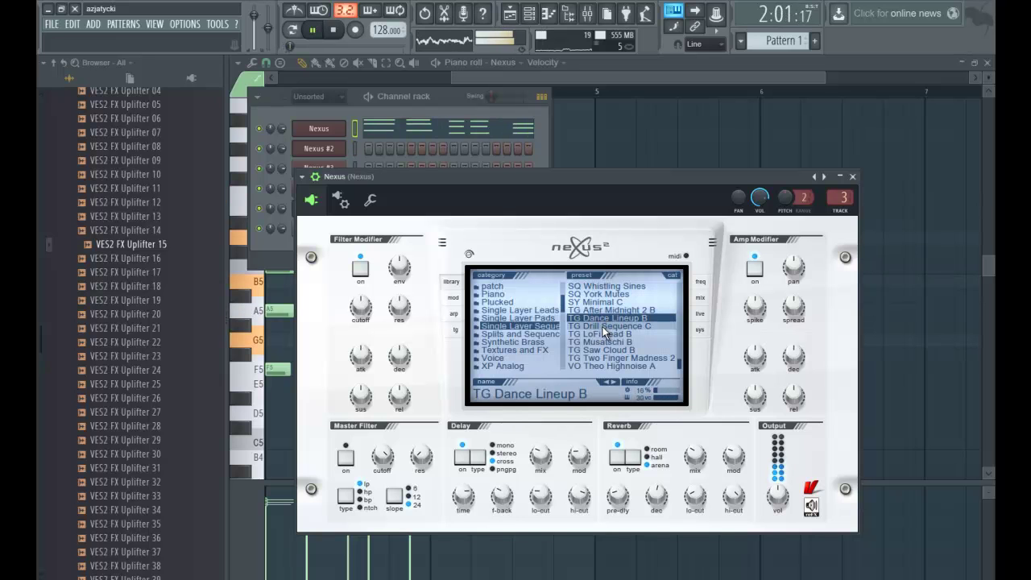
left_click_drag(695, 461, 695, 475)
left_click(604, 327)
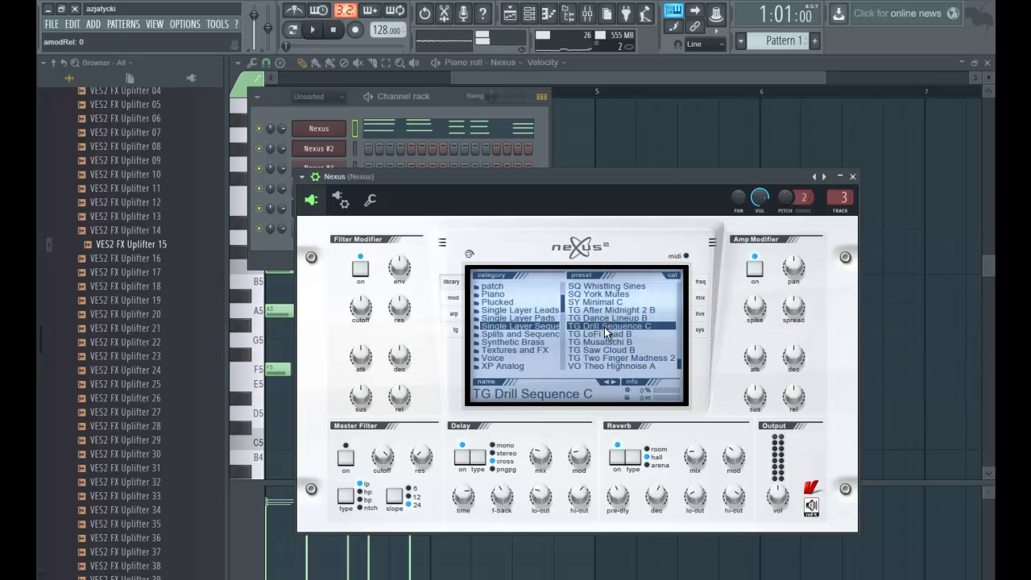
key("space")
Step: Compare VO Theo Highnoise A with TG Two Finger Madness 2 and load TG Two Finger Madness 2 on Nexus
left_click(607, 358)
key("space")
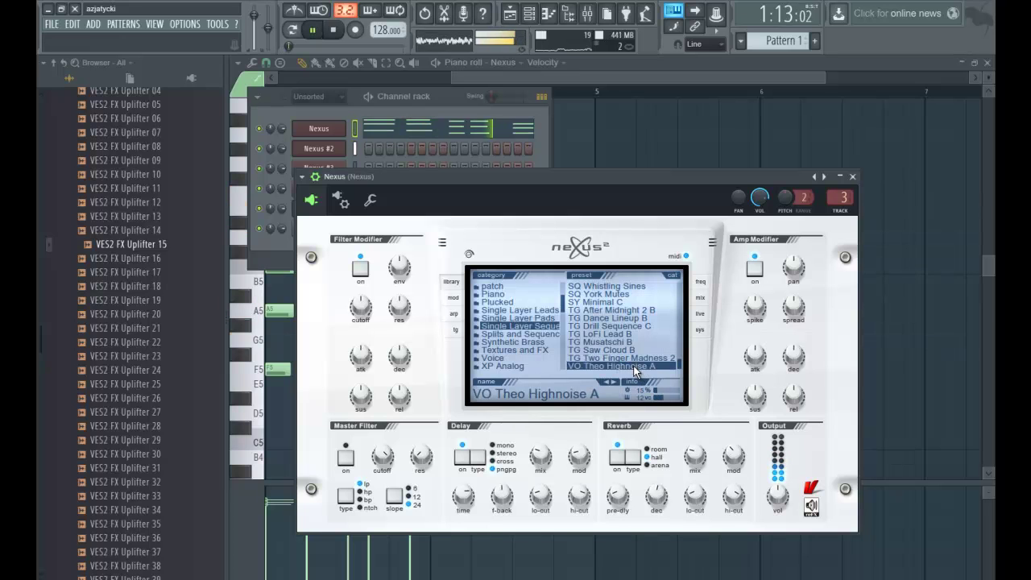
left_click(625, 359)
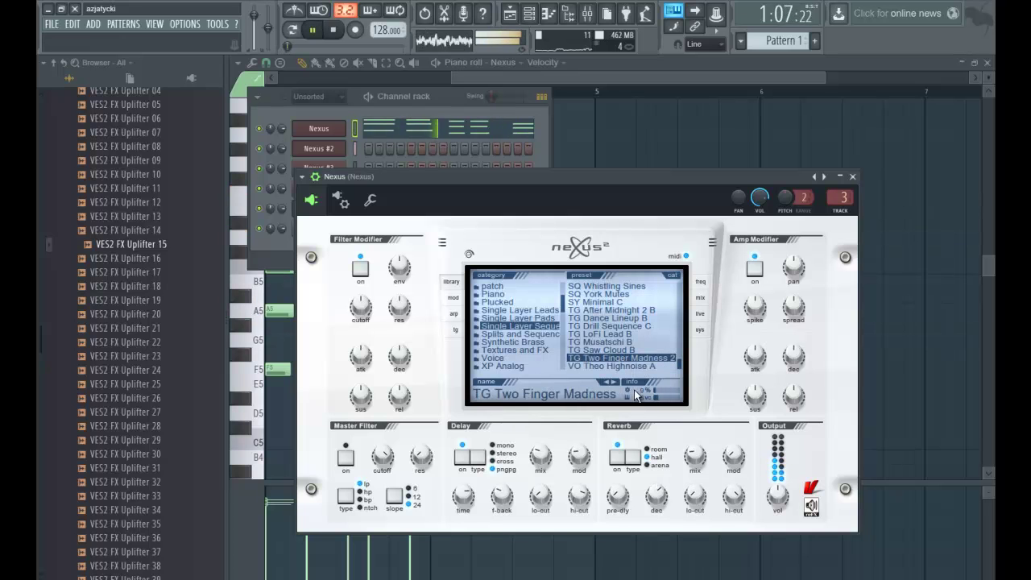
mouse_move(697, 458)
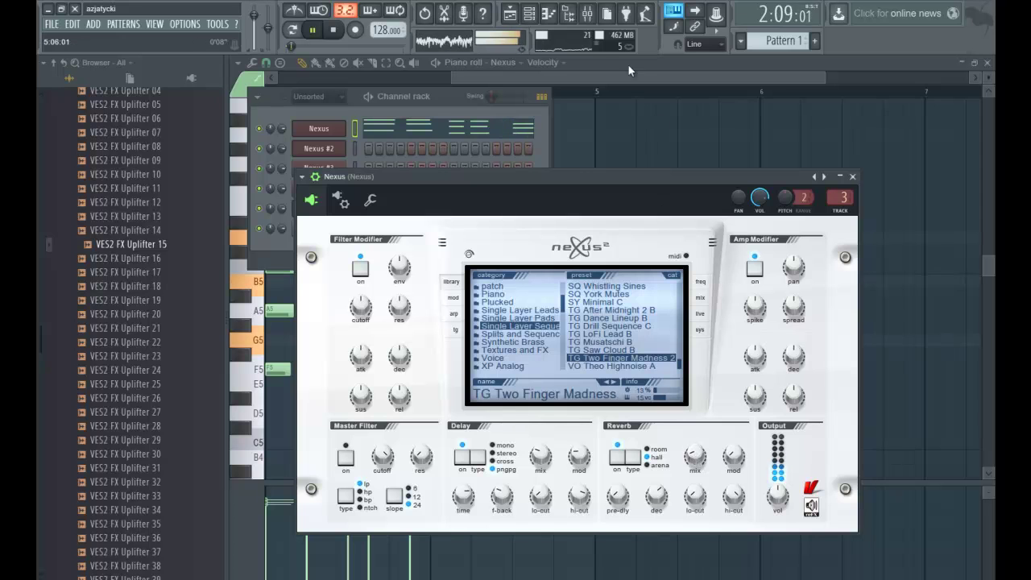
Step: Open the Fruity Delay Bank on the VFH2 128BPM Doubleride Kit 1 mixer insert and set its output volume to 72%
left_click(587, 14)
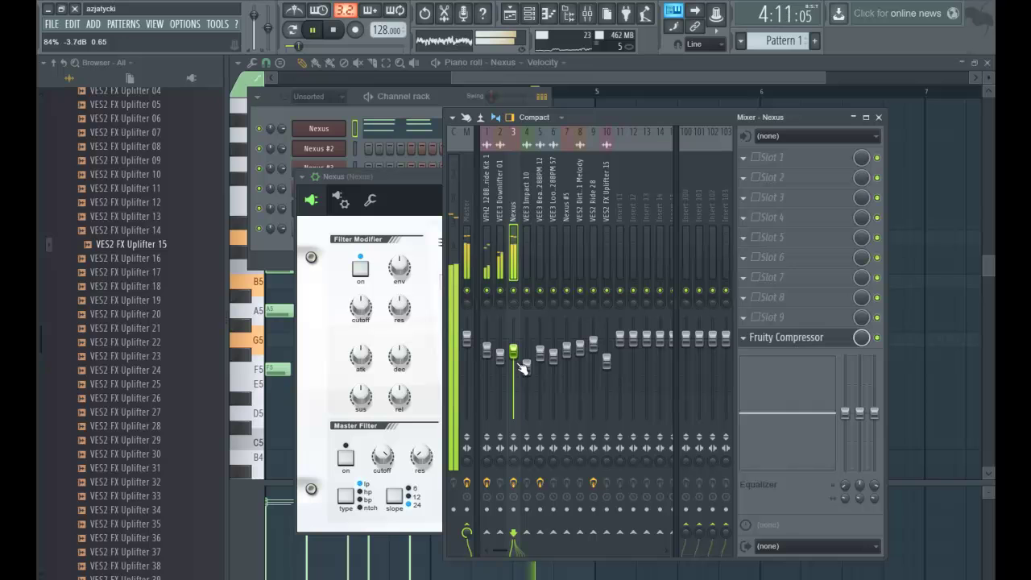
left_click(486, 211)
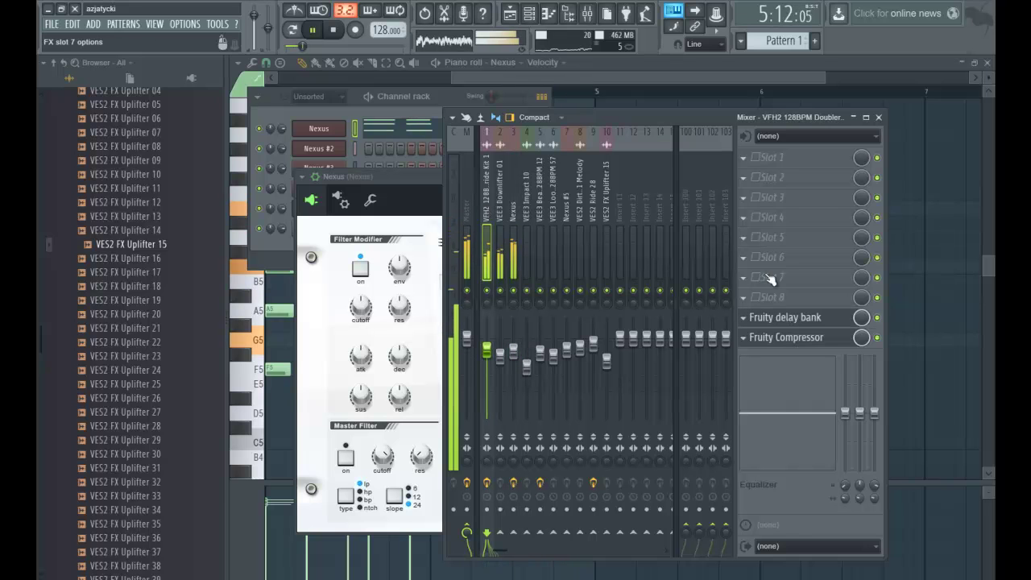
left_click(806, 320)
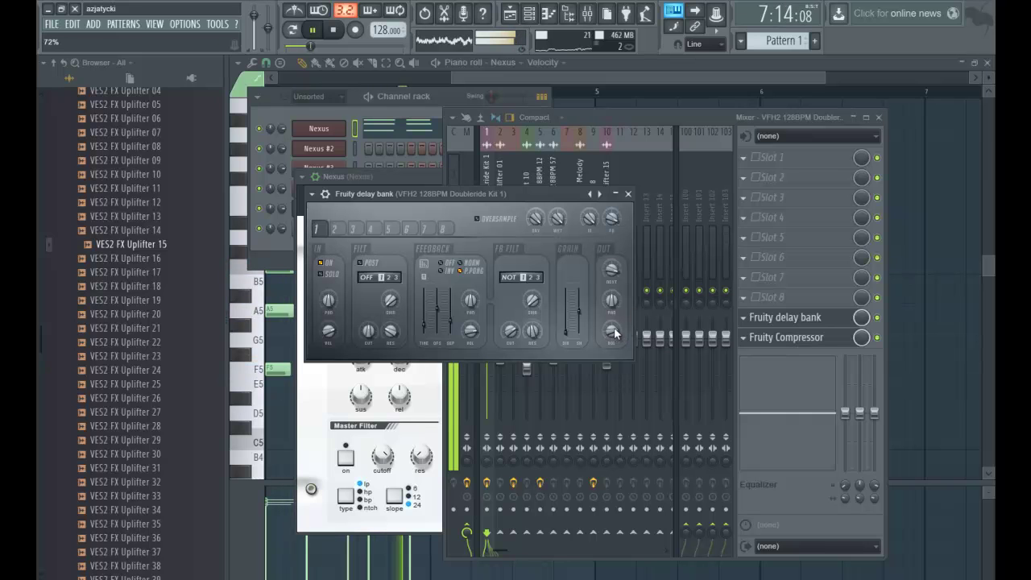
Step: Return to the playlist, select Pattern 2 and listen to the arrangement through the build-up before bar 25
left_click(509, 14)
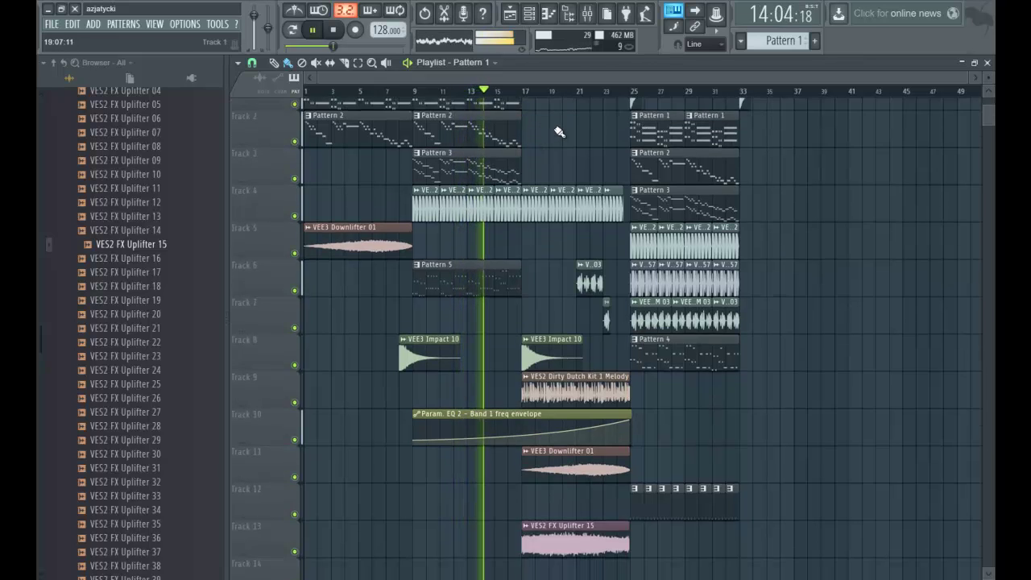
left_click(529, 156)
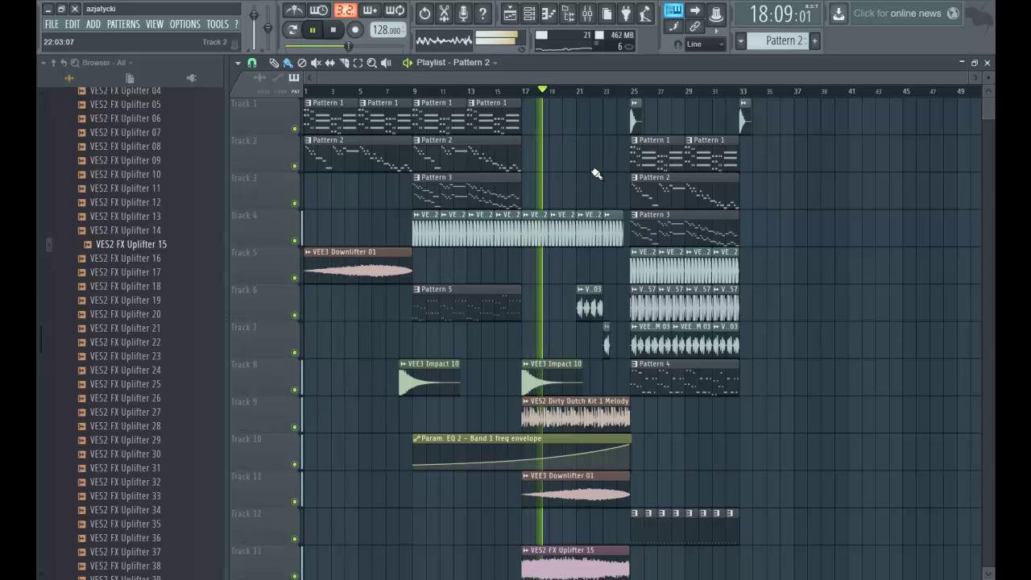
scroll(593, 185, "down", 3)
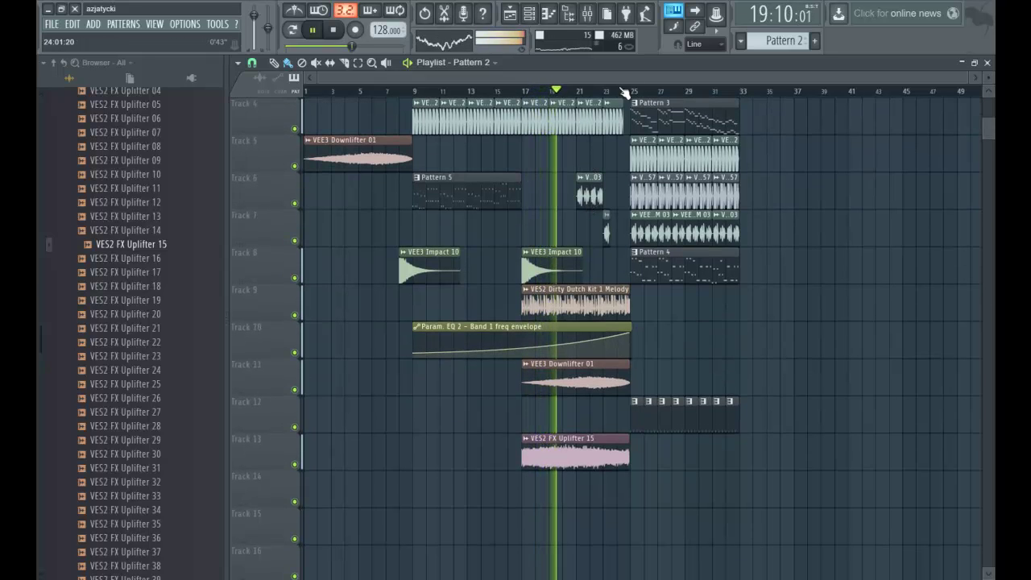
Step: Shorten the VES2 Dirty Dutch Kit 1 Melody clip on Track 9 so it ends at bar 24
scroll(635, 93, "up", 2)
scroll(635, 93, "up", 4)
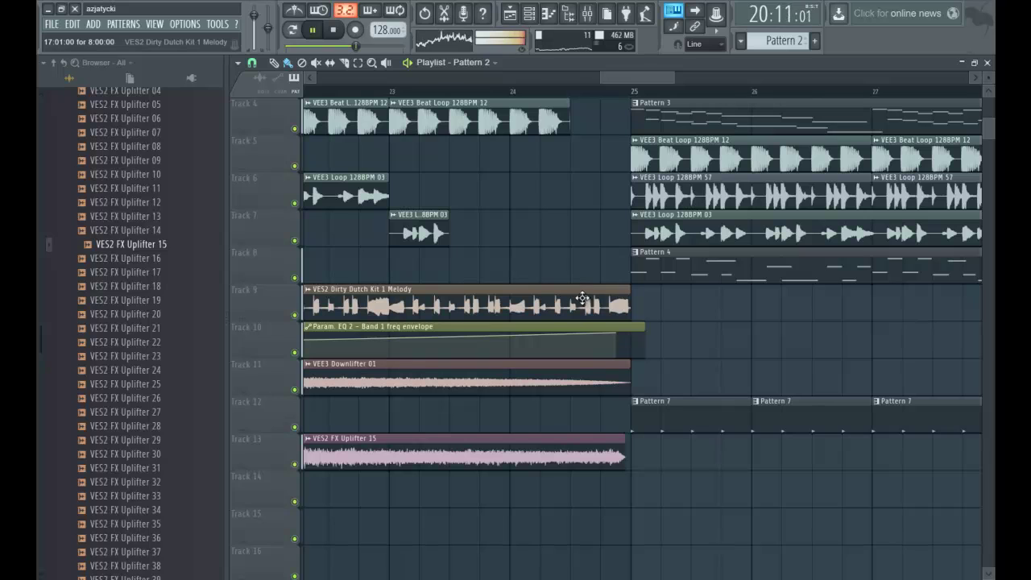
left_click_drag(629, 296, 508, 294)
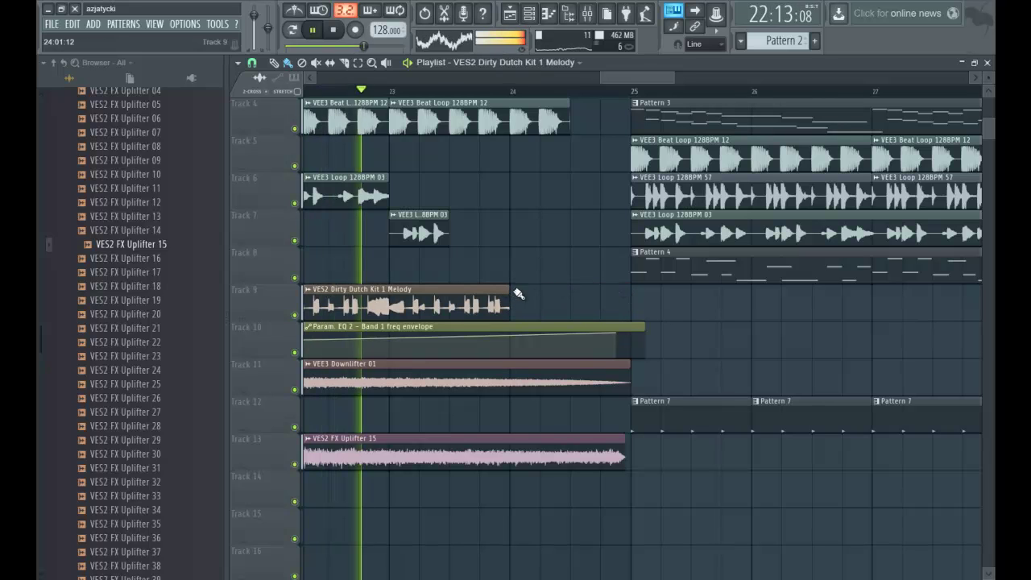
Step: Place a second VES2 Dirty Dutch Kit 1 Melody clip on Track 9, trimmed to about five beats and starting at bar 24
left_click(566, 308)
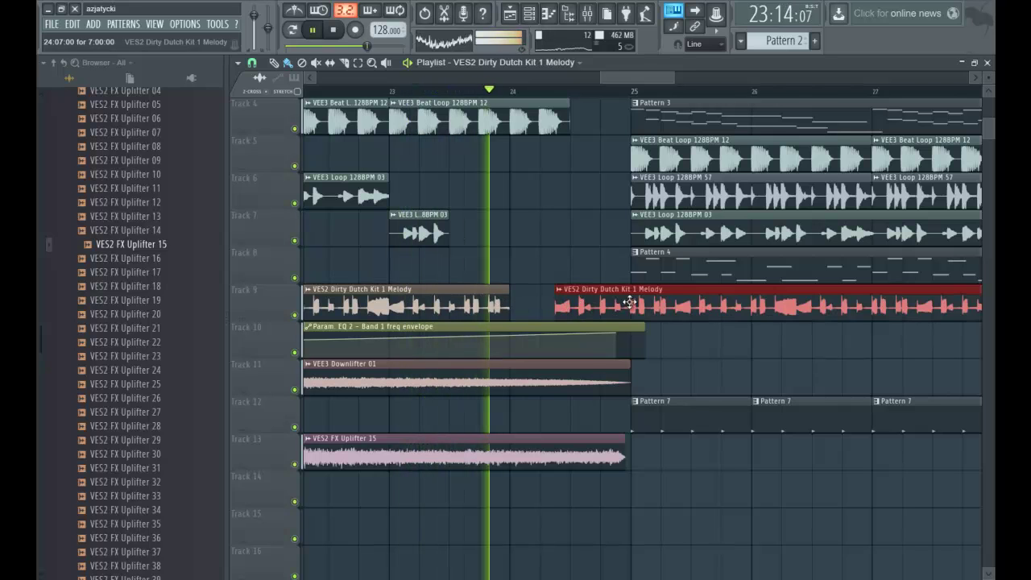
key("space")
left_click_drag(577, 301, 835, 301)
left_click_drag(900, 291, 674, 303)
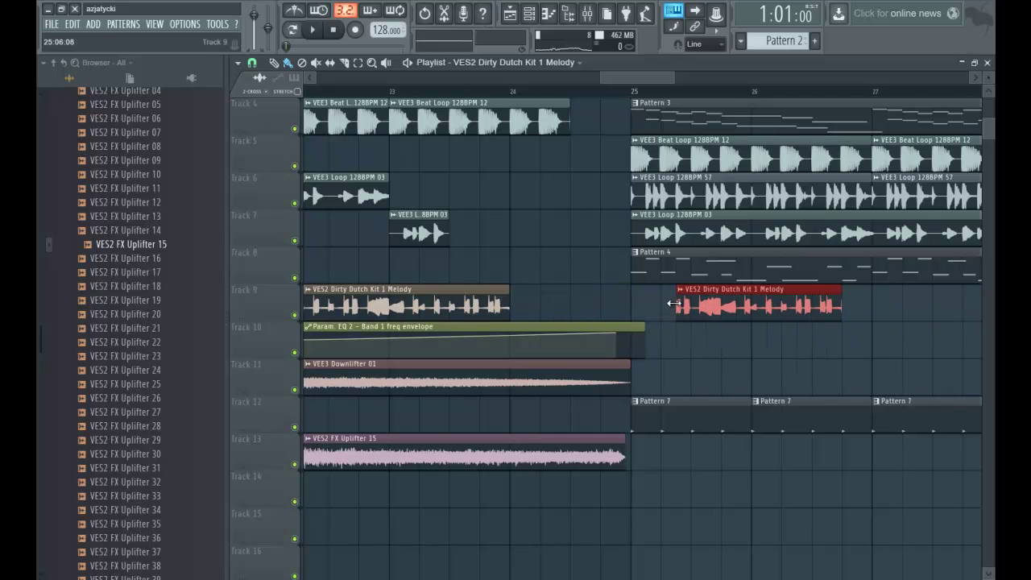
left_click_drag(750, 291, 569, 292)
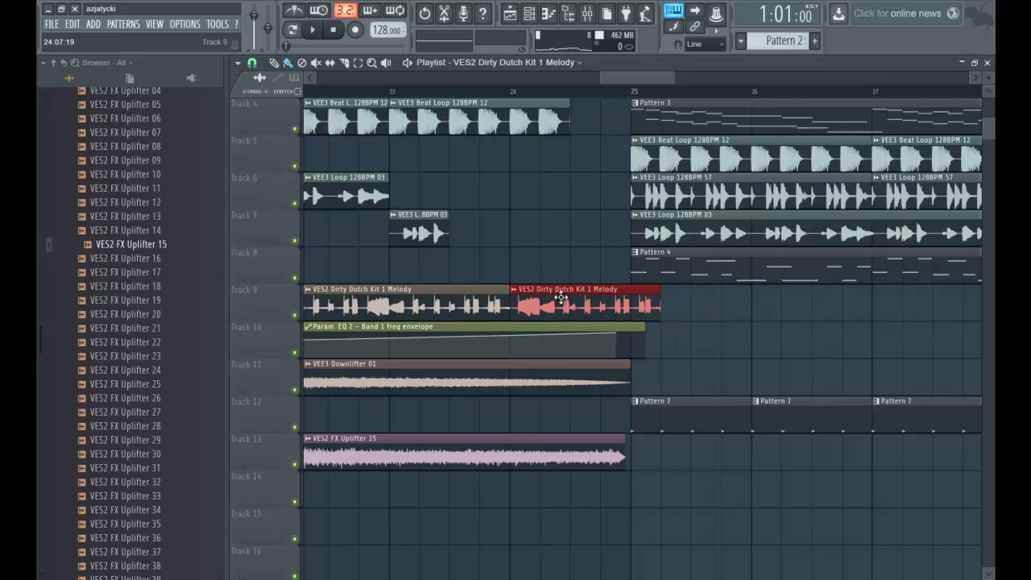
Step: Loop playback over bar 24 and shorten the selected clips there, cutting the Track 9 melody slice to one beat
left_click_drag(513, 93, 630, 93)
key("space")
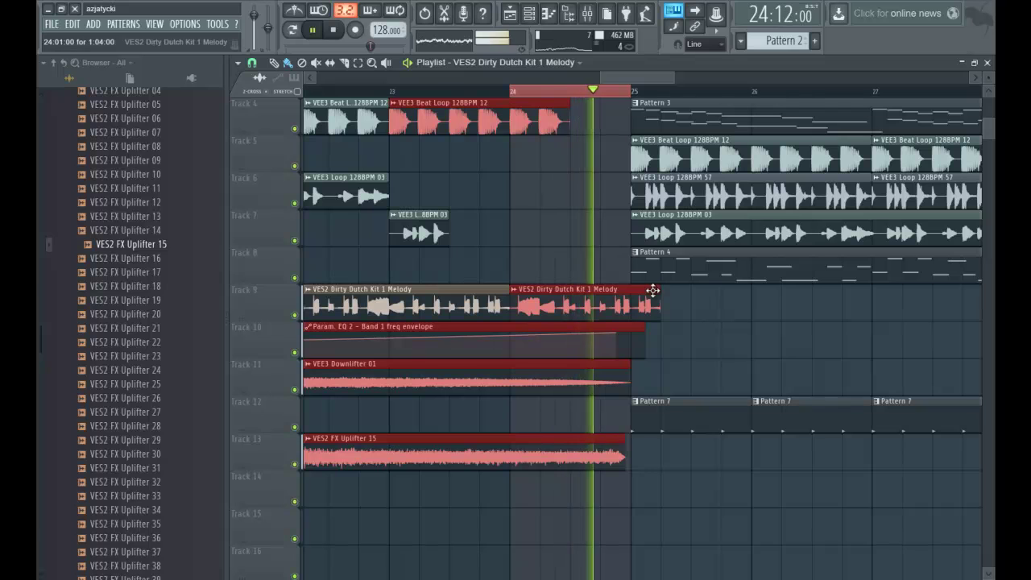
left_click_drag(660, 292, 544, 289)
key("space")
right_click(689, 313)
key("space")
Step: Repeat the one-beat melody slice on Track 9 until it fills bar 24, checking the loop by ear
key("space")
left_click(555, 300)
key("space")
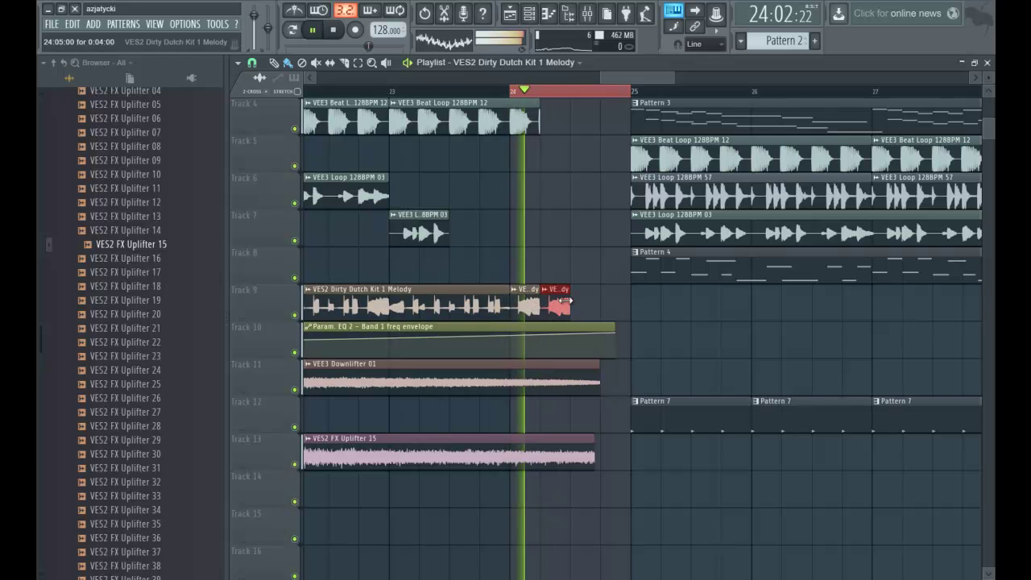
key("space")
key("ctrl+b")
key("space")
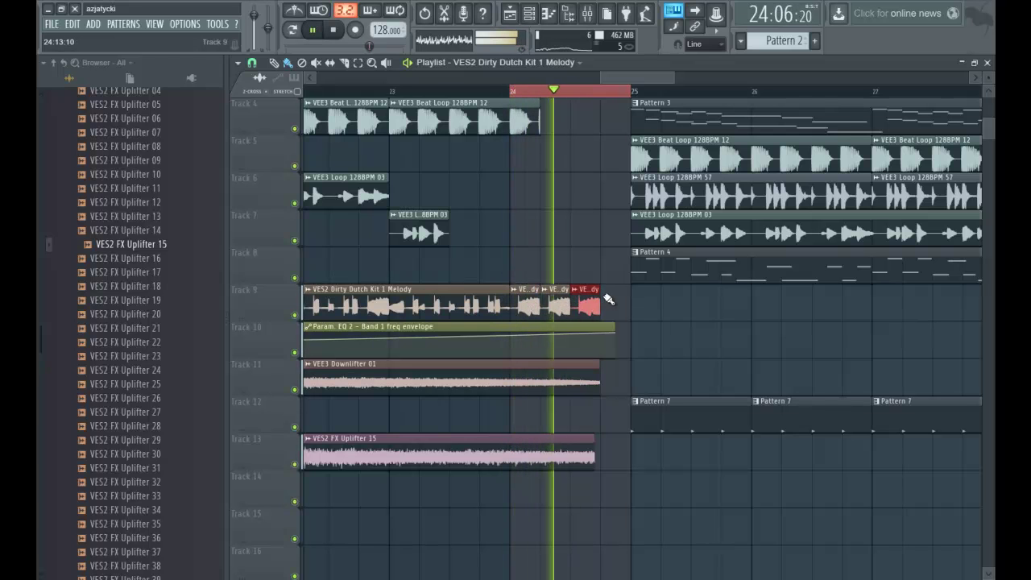
key("ctrl+b")
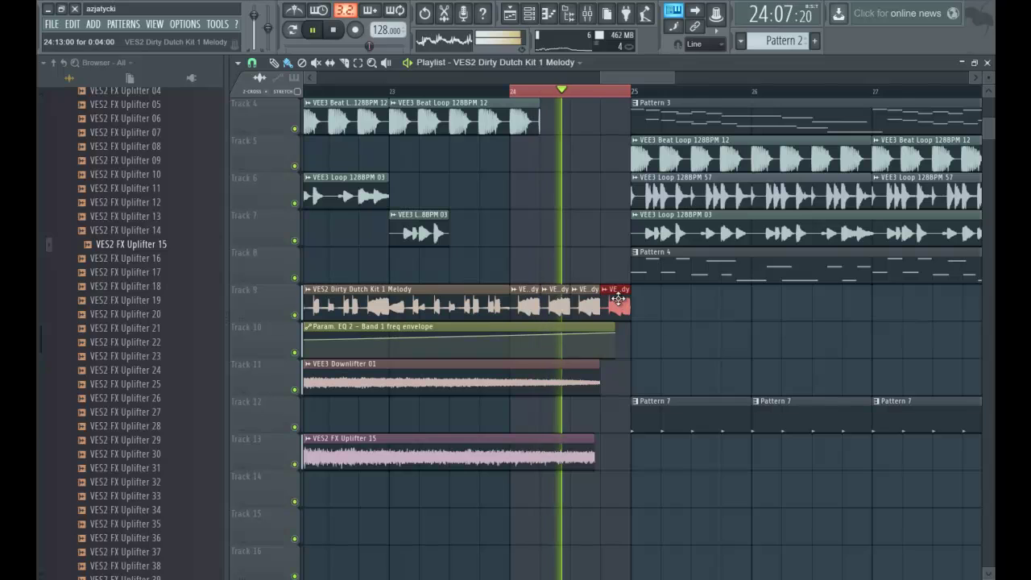
Step: Shorten the last melody slice of bar 24 to half a beat and add another half-beat slice up to bar 25
left_click_drag(627, 289, 613, 291)
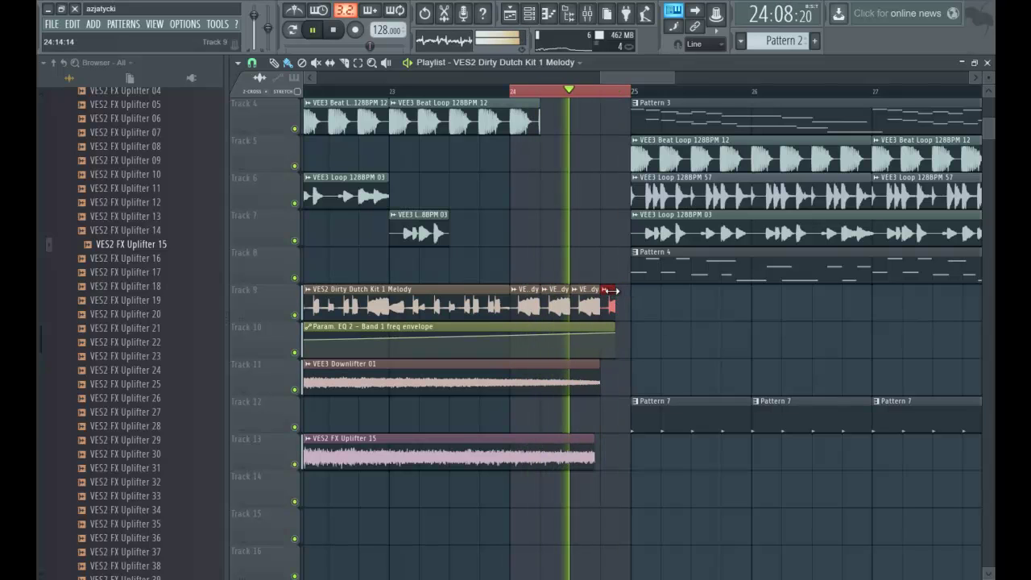
key("ctrl+b")
key("ctrl+z")
left_click(617, 301)
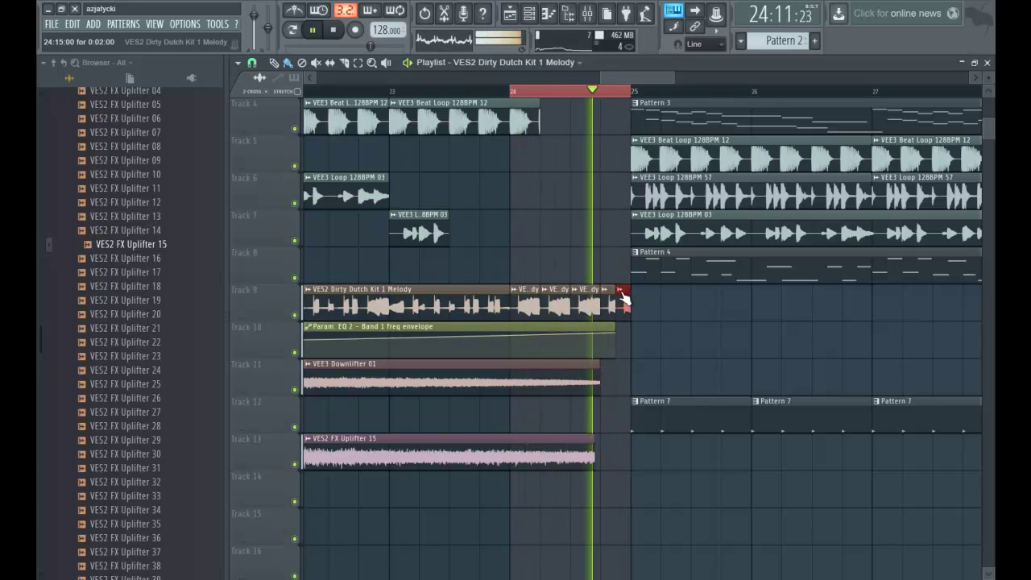
Step: Replace the melody slices in the second half of bar 24 with one-step slices running up to bar 25, then play them
right_click(592, 305)
key("space")
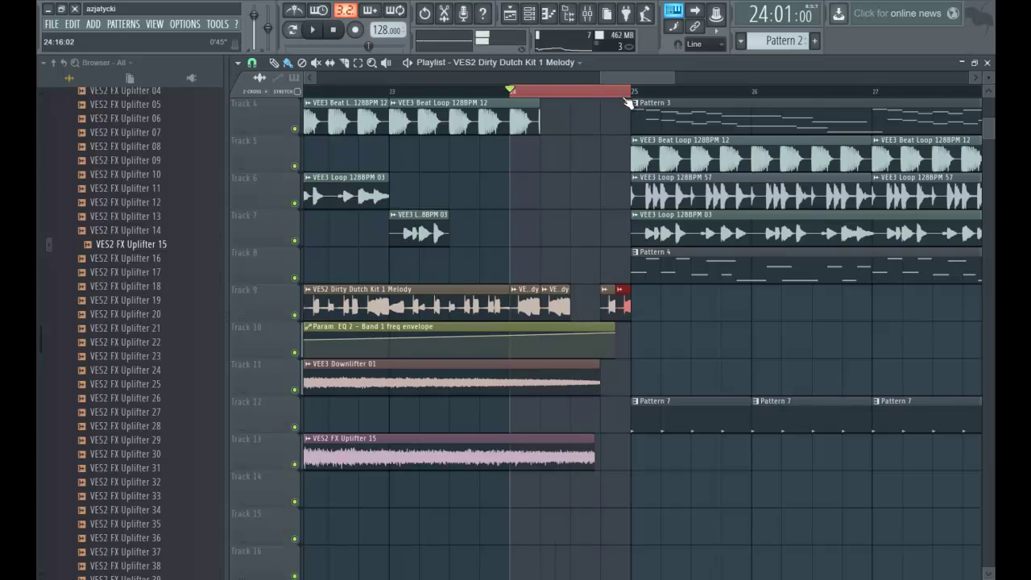
scroll(620, 96, "up", 3)
scroll(620, 96, "up", 1)
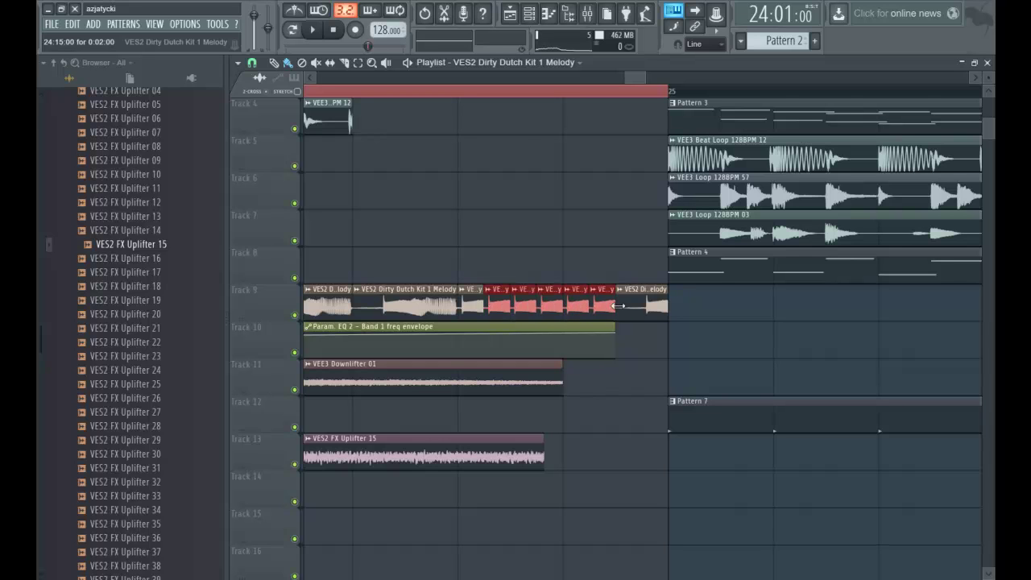
left_click_drag(619, 303, 645, 303)
key("space")
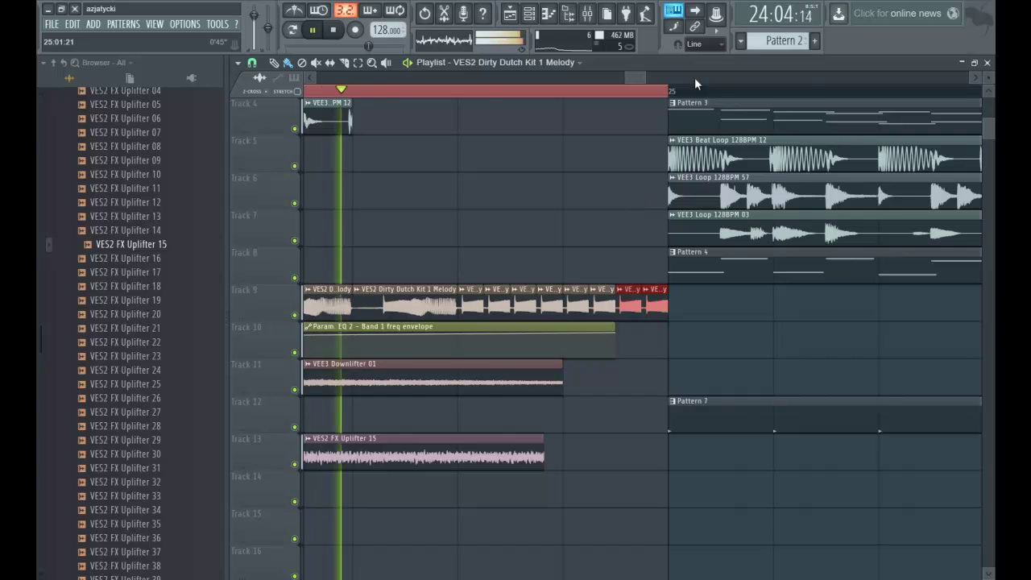
Step: Reshape the Param. EQ 2 - Band 1 freq envelope: start point 32%, curve tension 10%, and a drop to minimum between bars 24 and 25
left_click_drag(626, 77, 317, 76)
left_click(523, 92)
scroll(607, 129, "up", 2)
left_click_drag(564, 78, 490, 73)
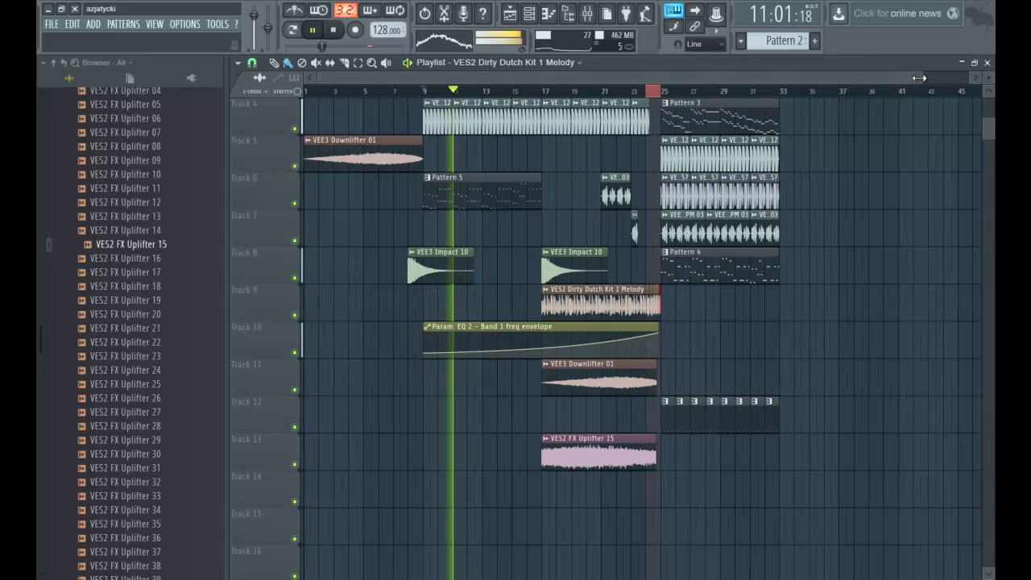
left_click_drag(428, 354, 428, 350)
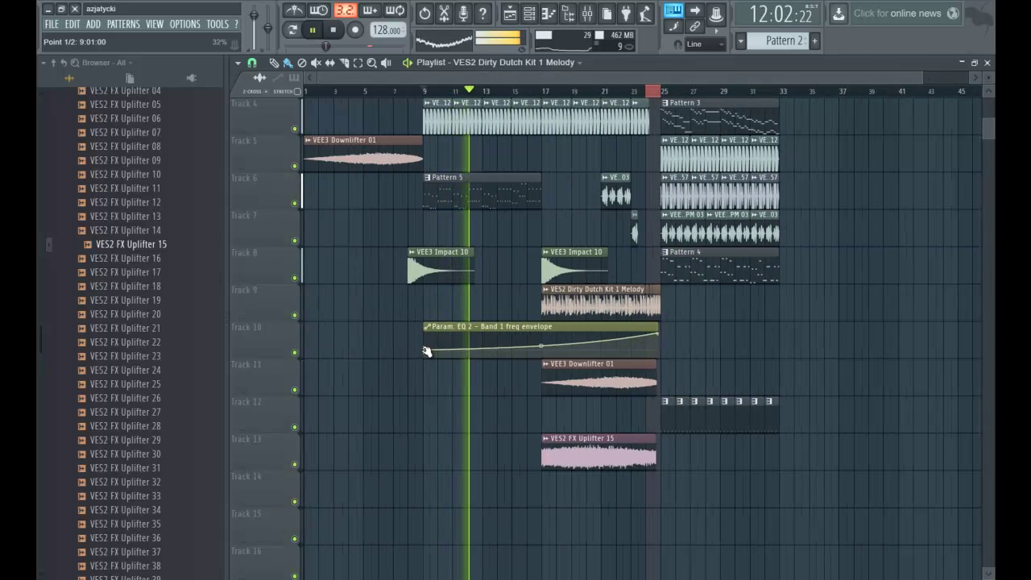
left_click_drag(541, 346, 541, 337)
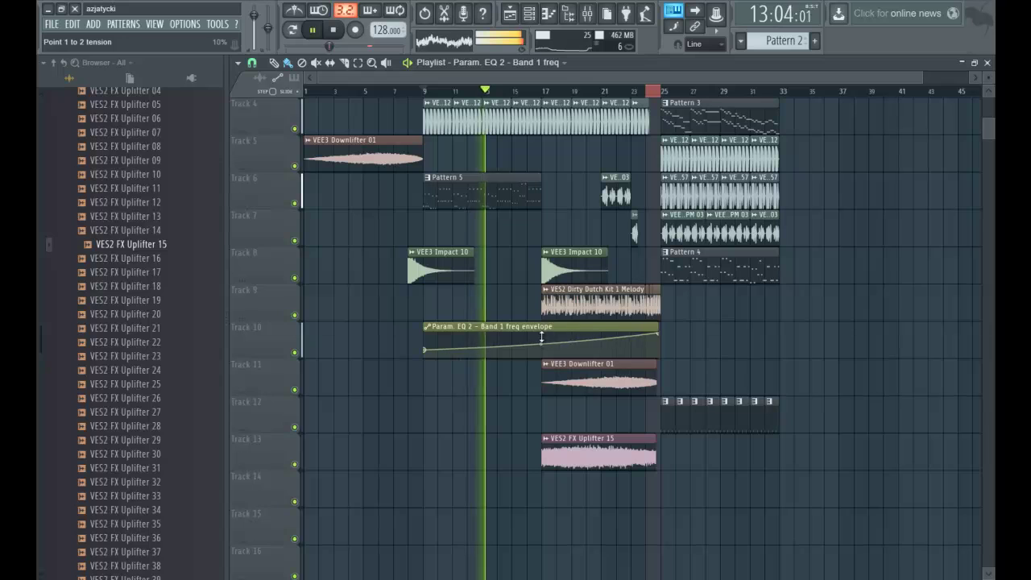
left_click_drag(661, 328, 664, 359)
right_click(661, 332)
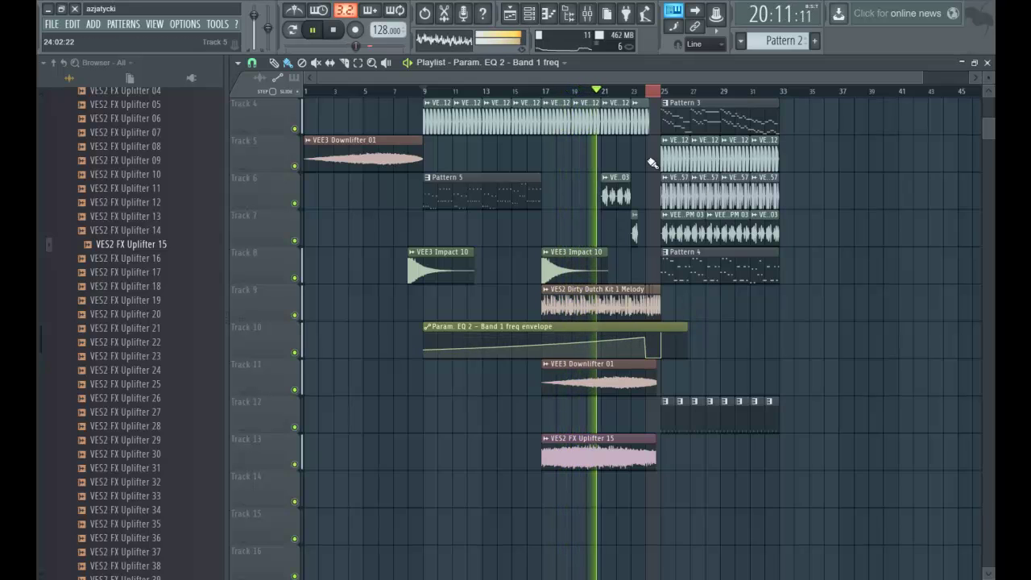
Step: Play from bar 24 and listen to the drop section through to bar 33 while reviewing its tracks
left_click(648, 91)
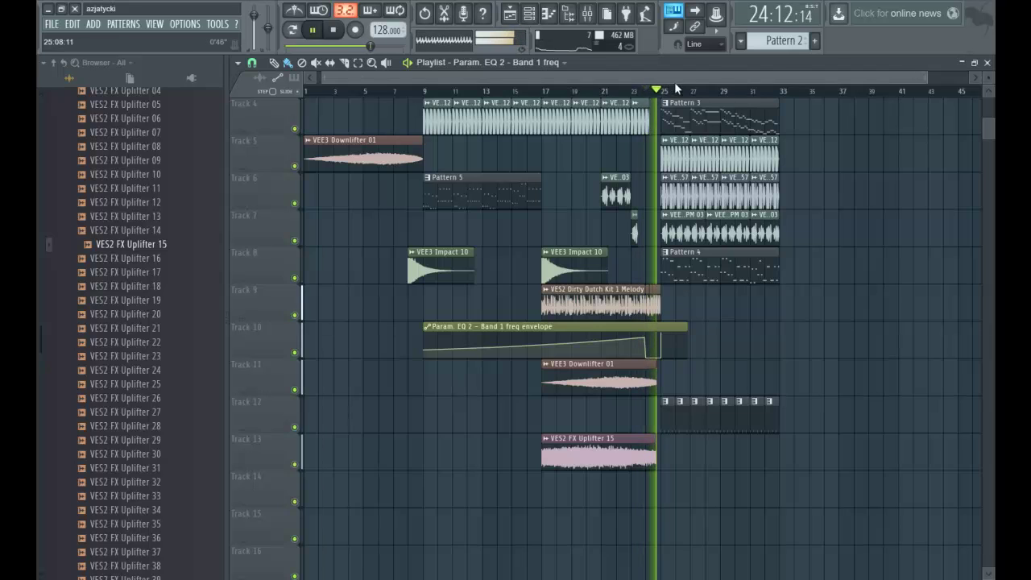
scroll(748, 115, "right", 3)
scroll(618, 173, "up", 3)
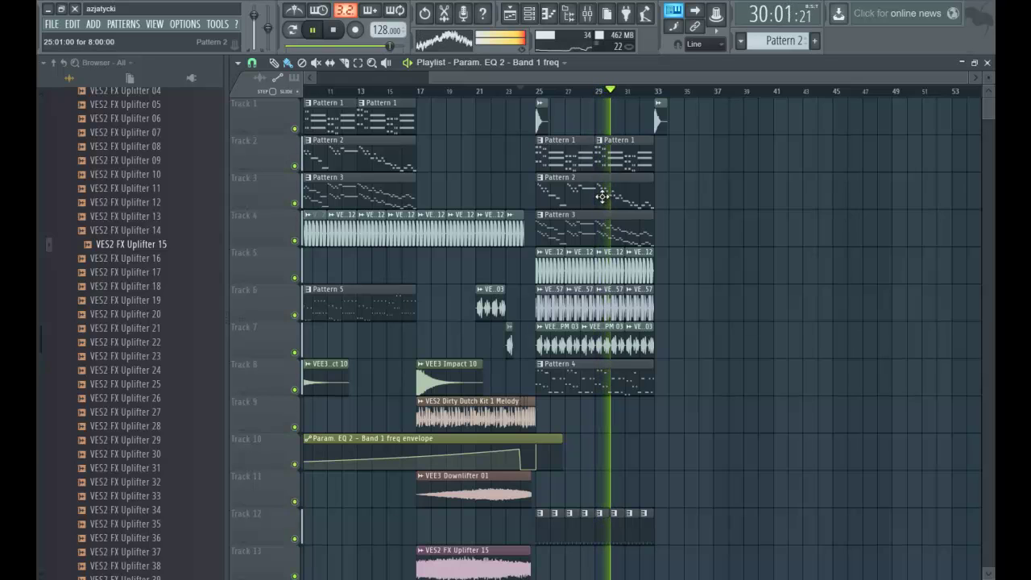
scroll(601, 196, "down", 3)
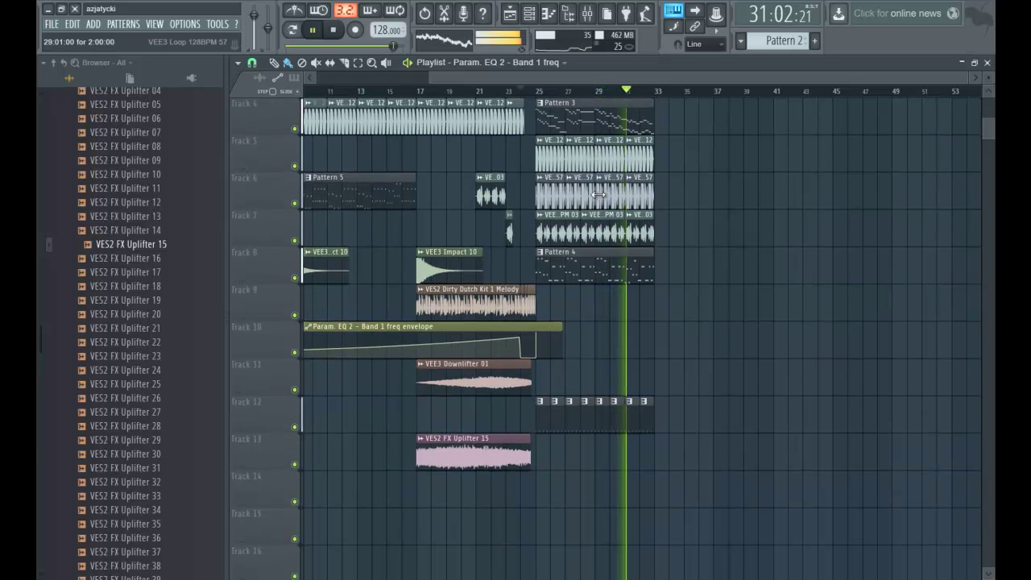
scroll(612, 205, "up", 3)
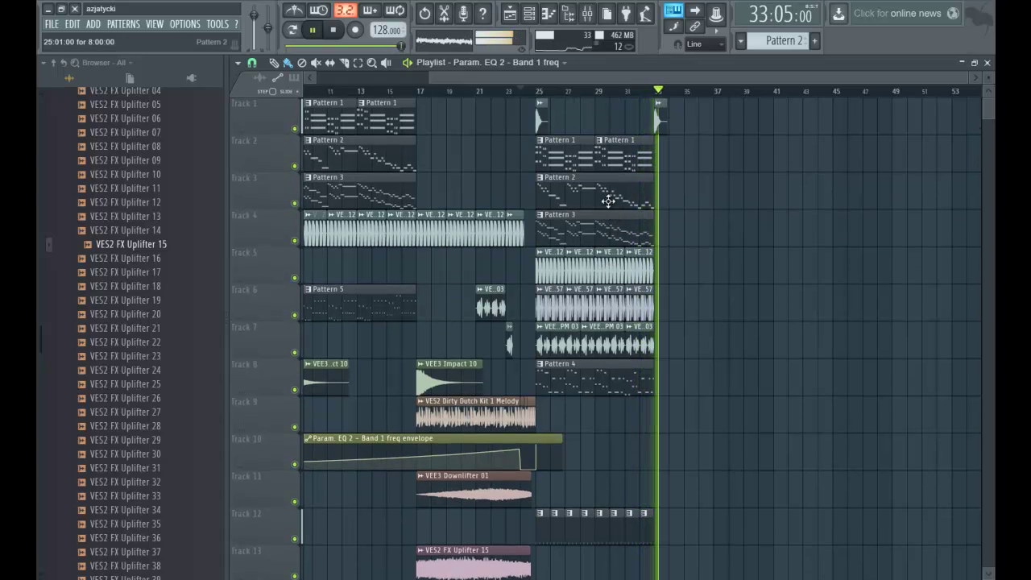
Step: Extend the VES2 Crash 34 clip at bar 33 to about bar 41 and stop playback at bar 33
left_click_drag(665, 112, 744, 110)
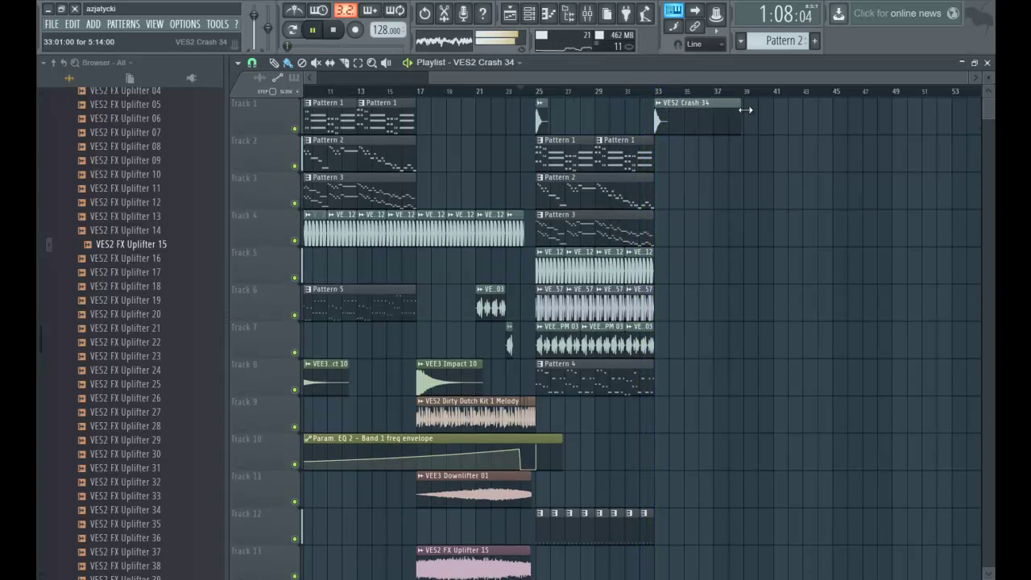
left_click(656, 90)
key("space")
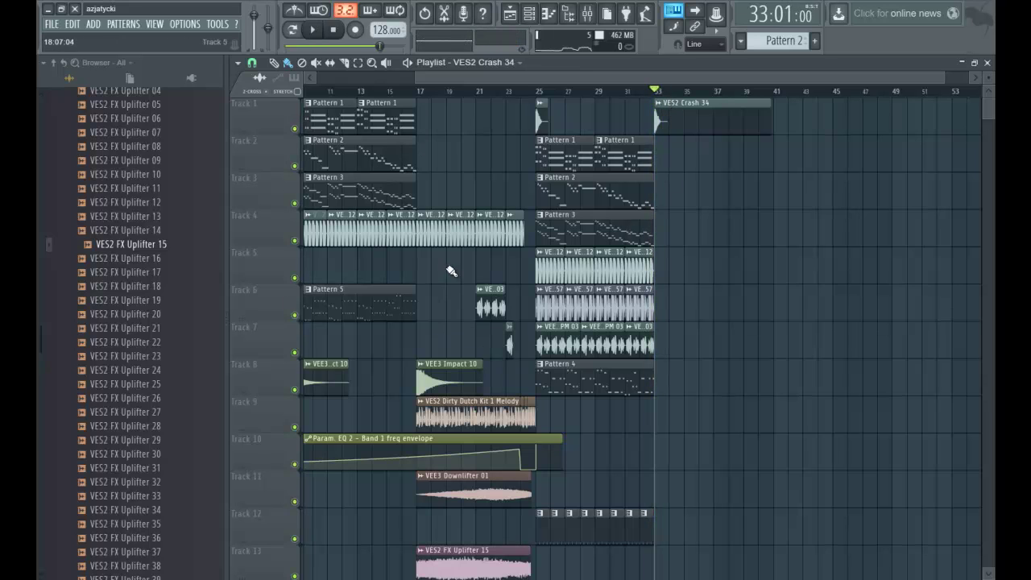
left_click_drag(416, 76, 416, 190)
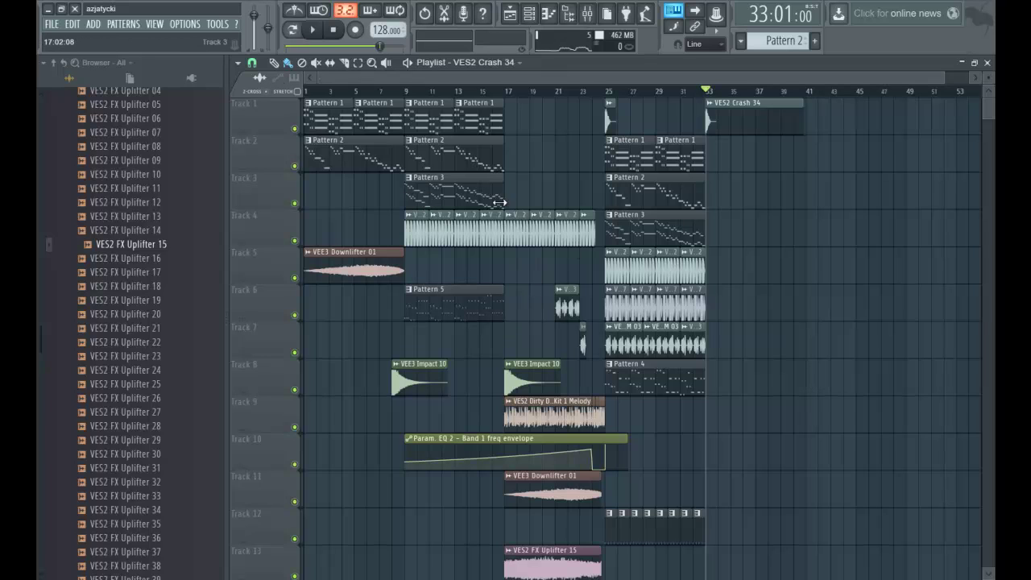
left_click(48, 24)
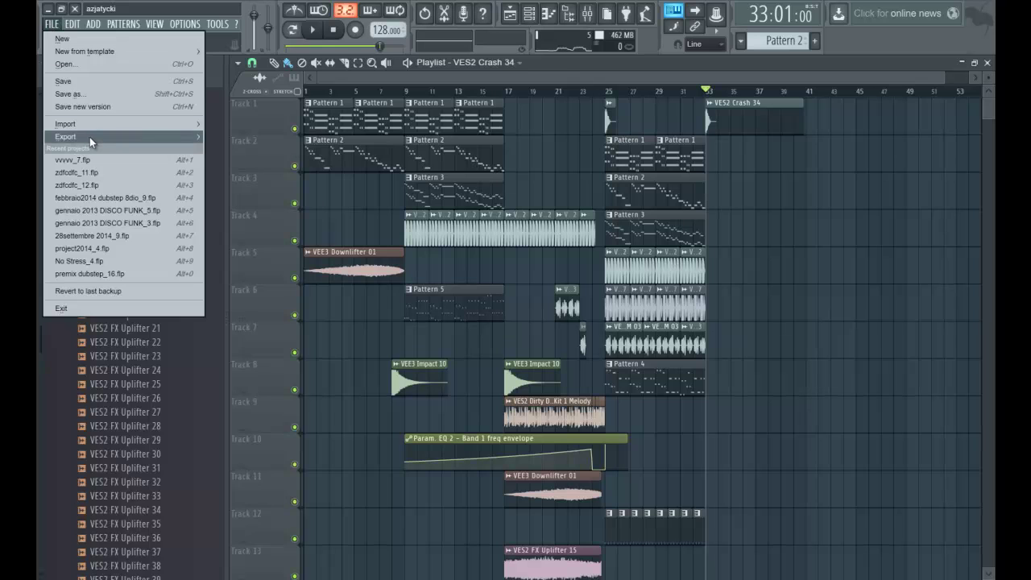
mouse_move(90, 135)
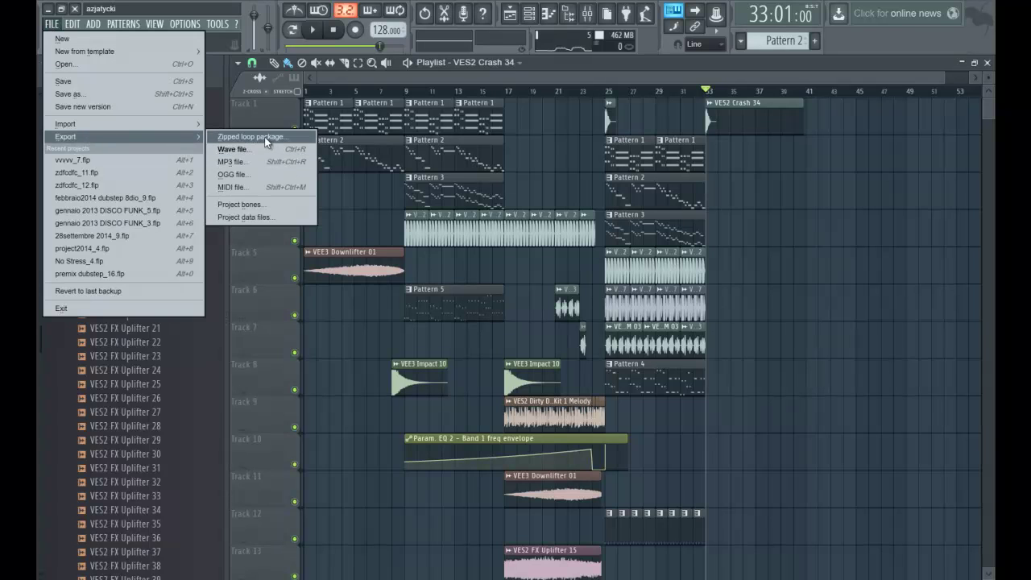
left_click(463, 78)
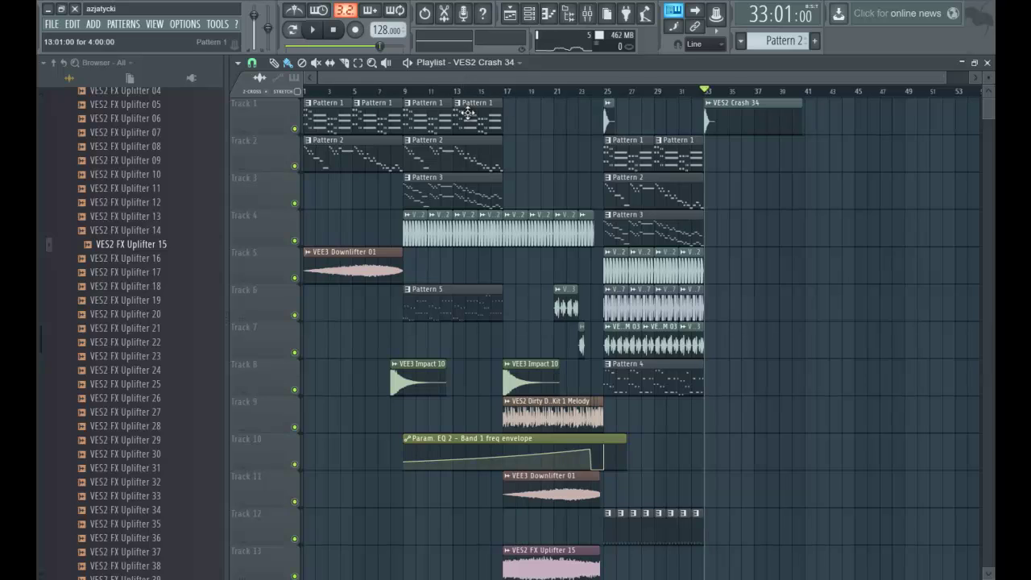
left_click_drag(662, 78, 595, 78)
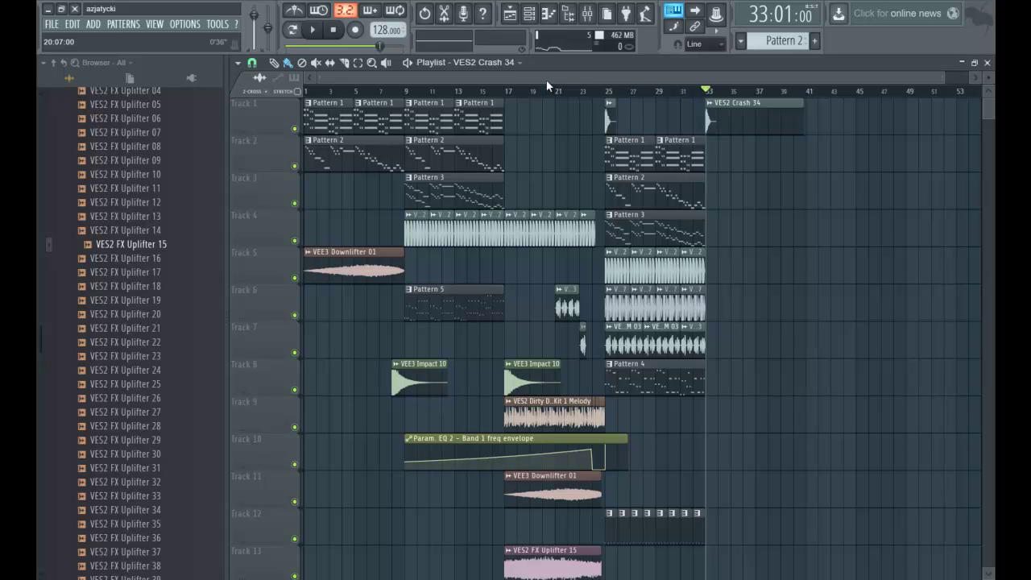
left_click(436, 578)
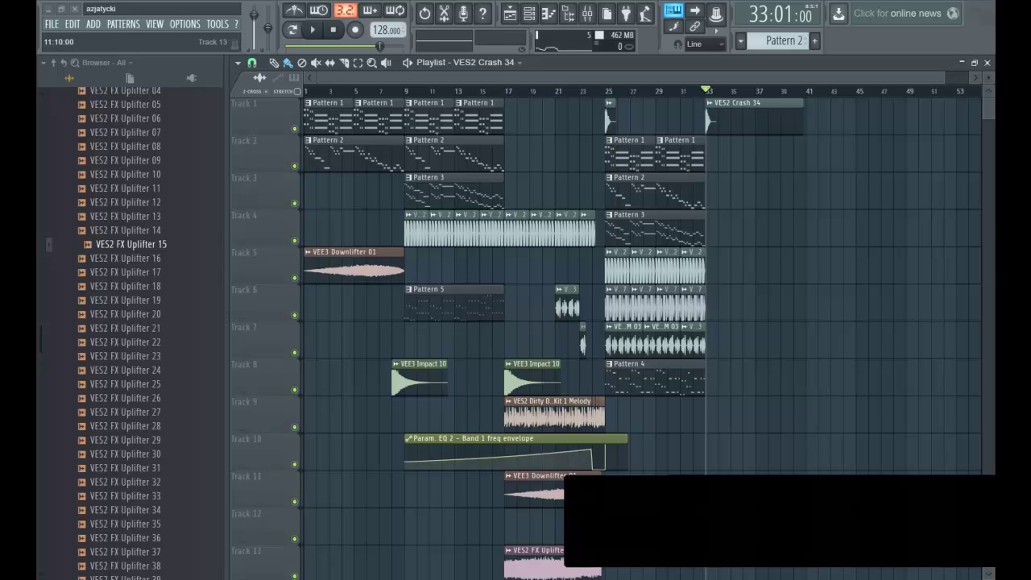